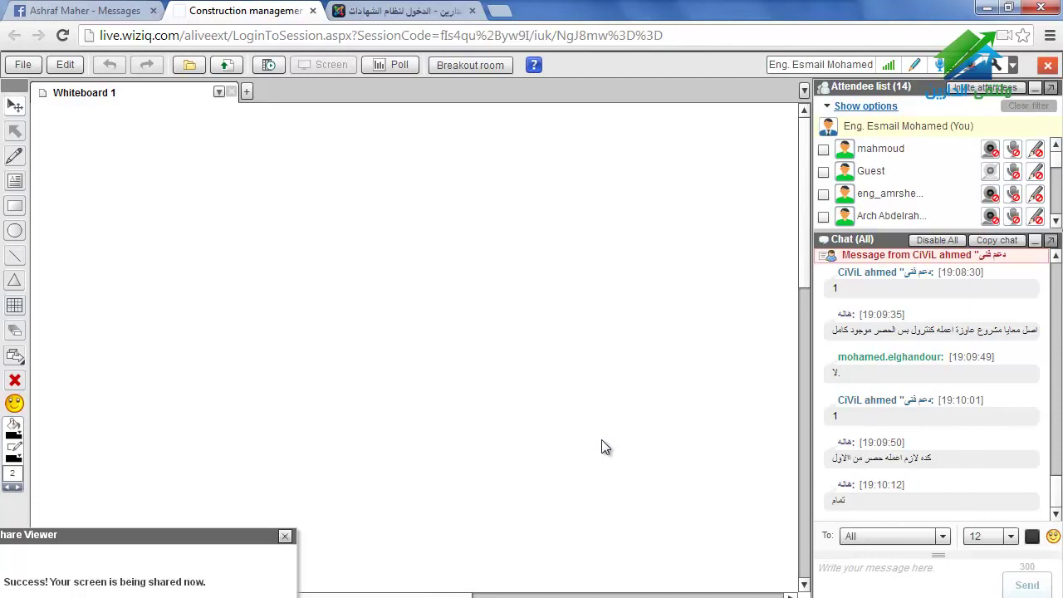
Switch to the G+M+3+R workbook in Excel and select the steel price on the 20)PRICES sheet
key("alt+Tab")
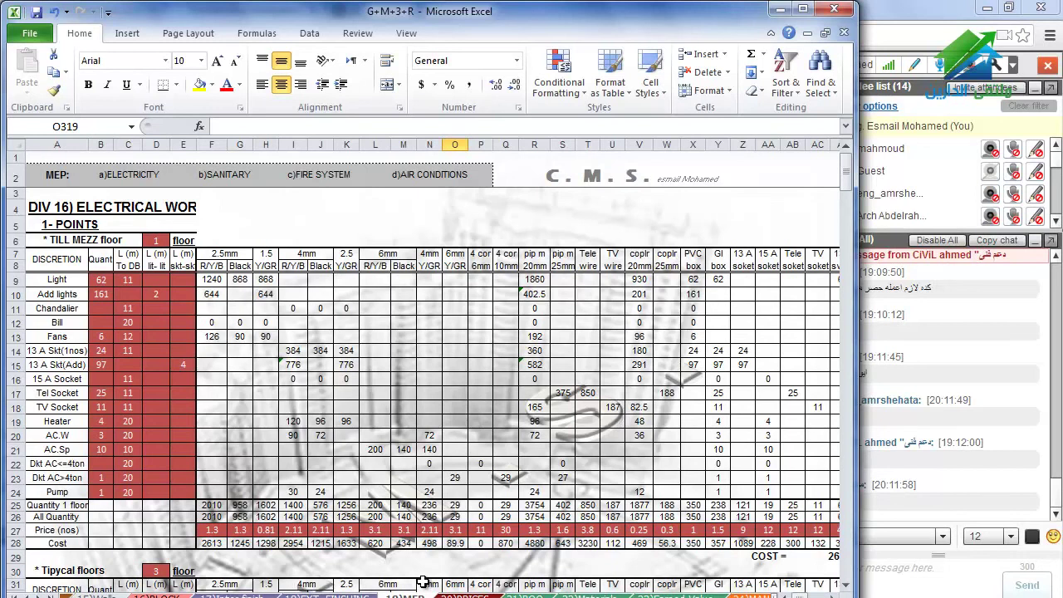
left_click(457, 595)
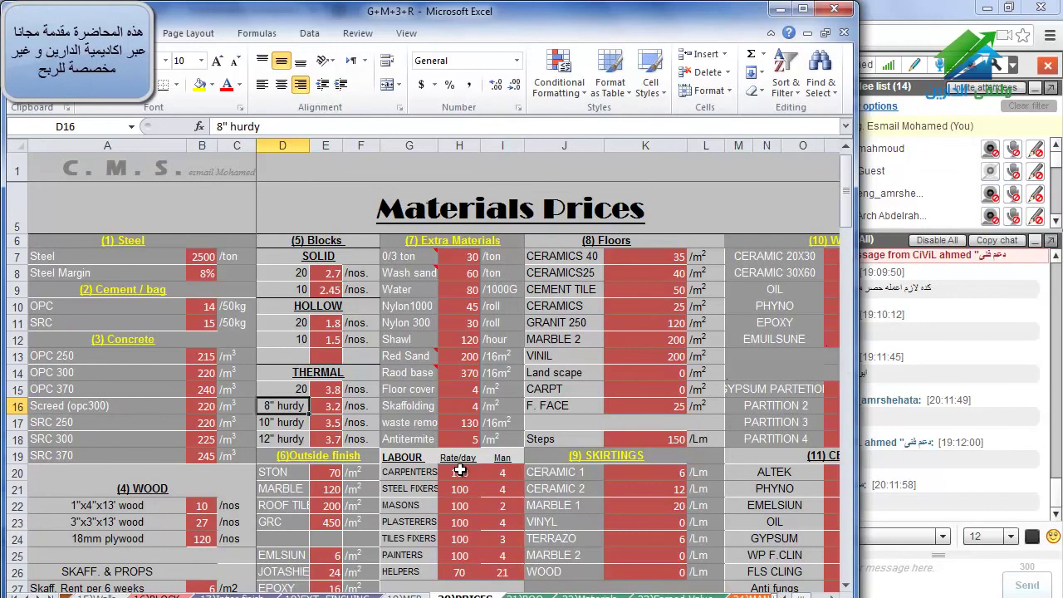
left_click_drag(858, 378, 829, 379)
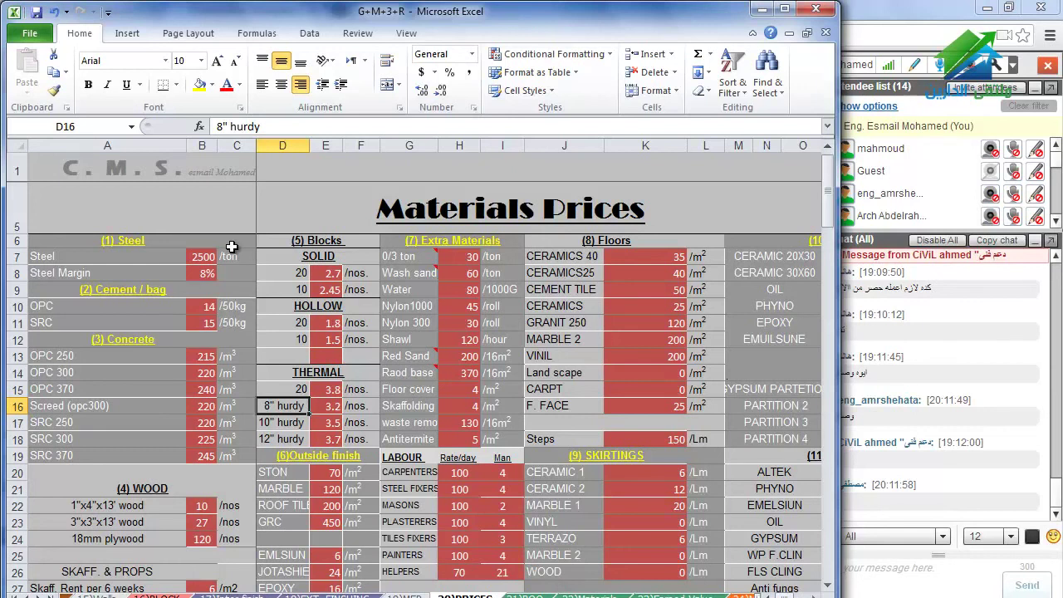
left_click(205, 252)
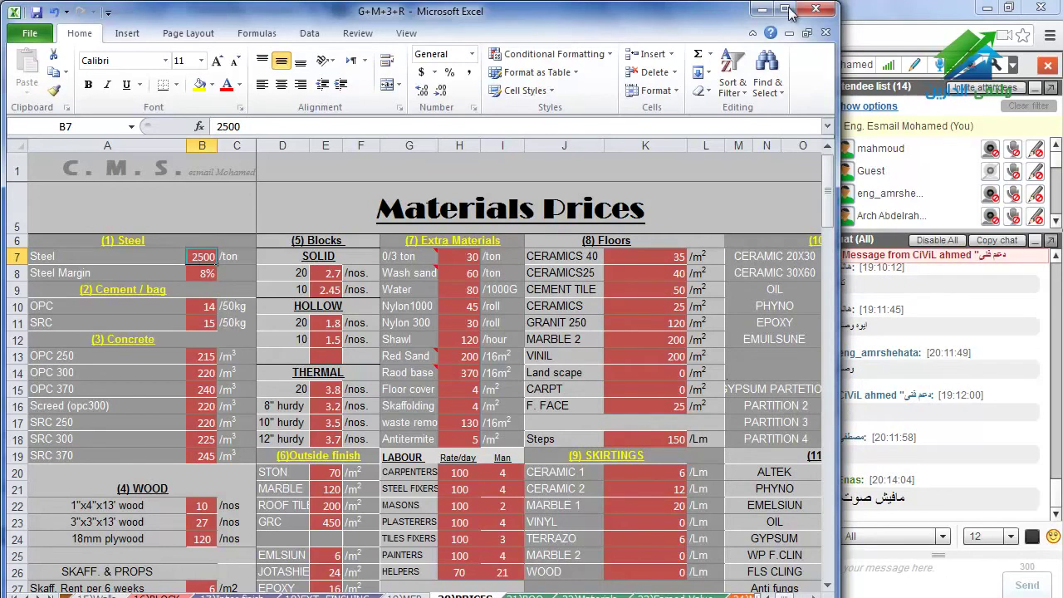
Look up the total amount at the end of the 21)BOQ sheet
key("ctrl+Page_Down")
left_click_drag(827, 241, 811, 576)
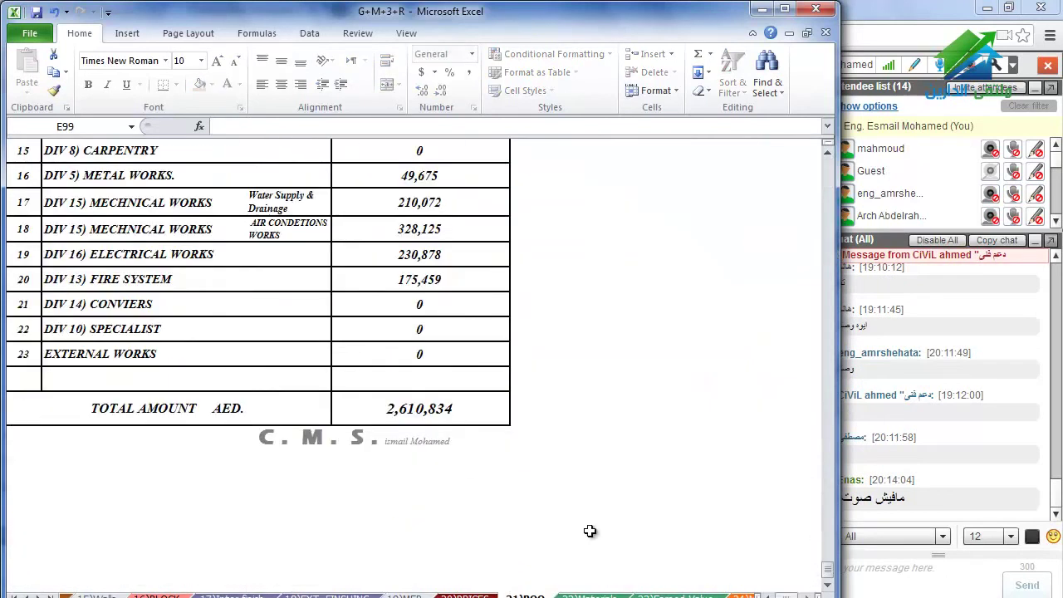
key("ctrl+Page_Up")
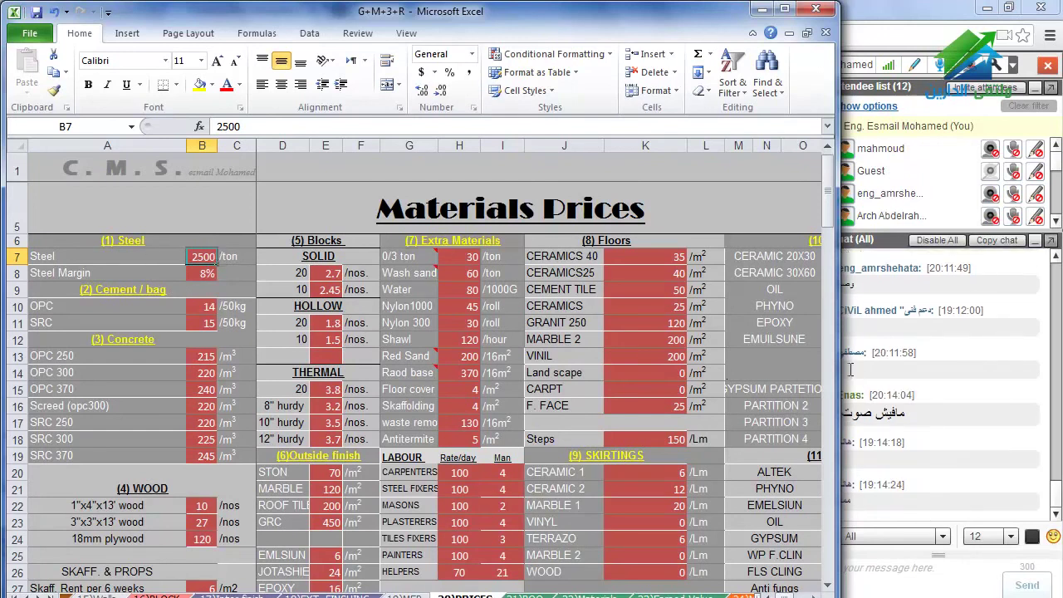
left_click_drag(840, 368, 827, 368)
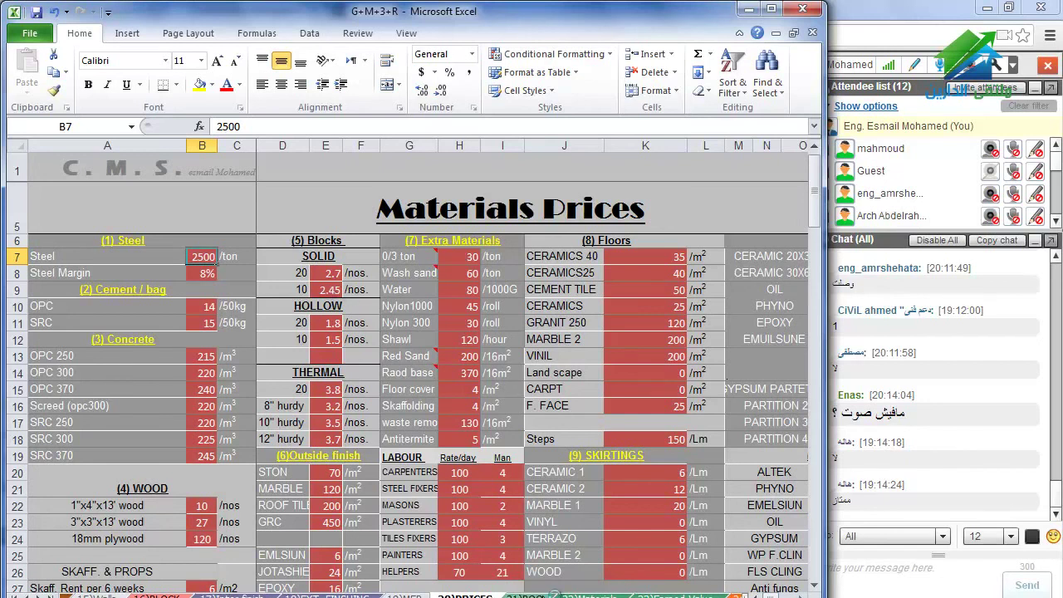
left_click(525, 596)
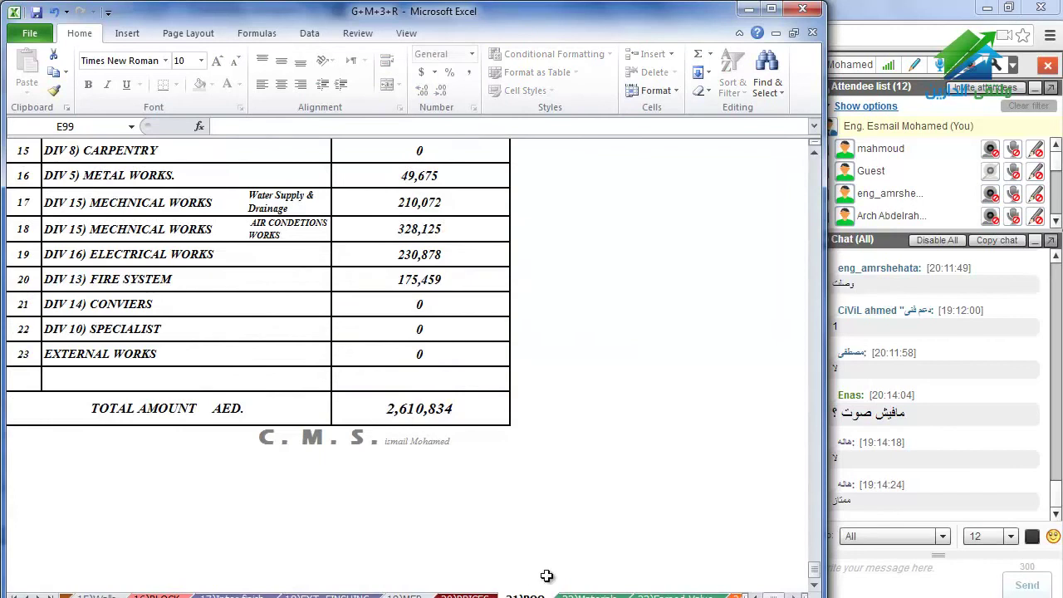
Set the steel price to 3000 per ton and check its effect on the BOQ total amount
left_click(465, 596)
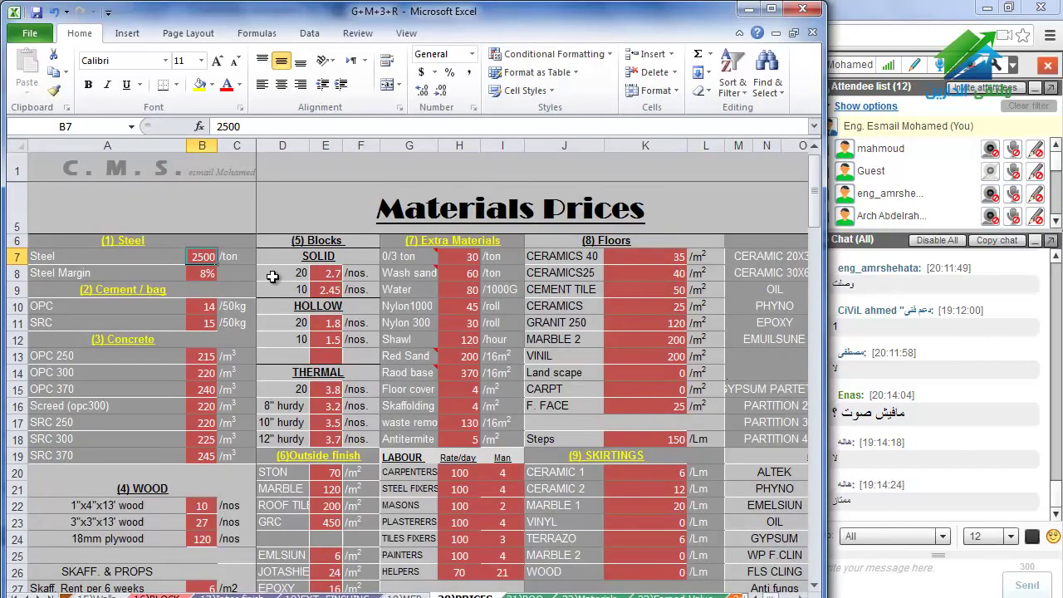
type("3000")
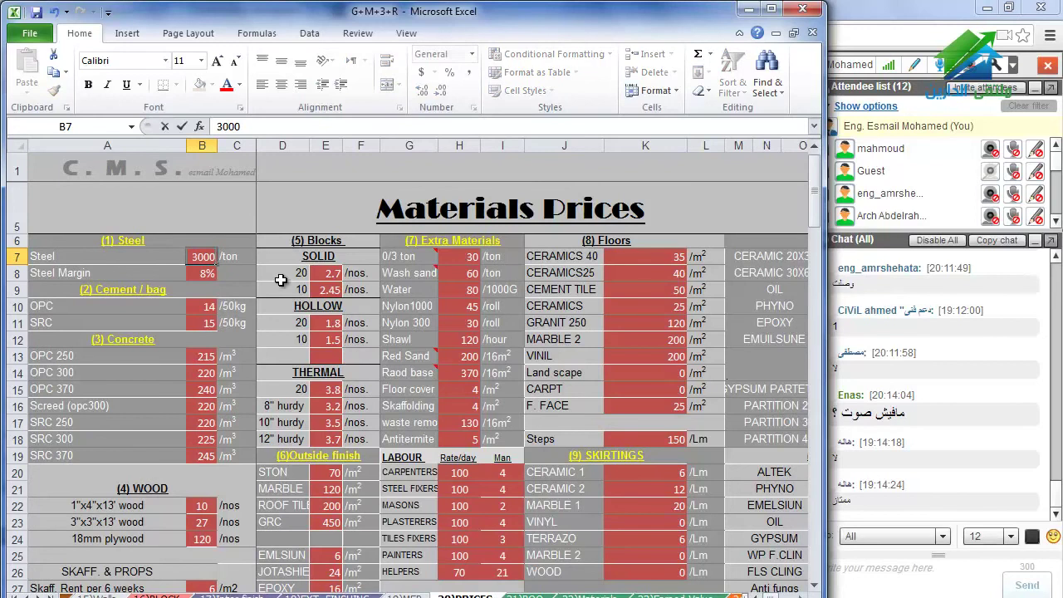
key("Return")
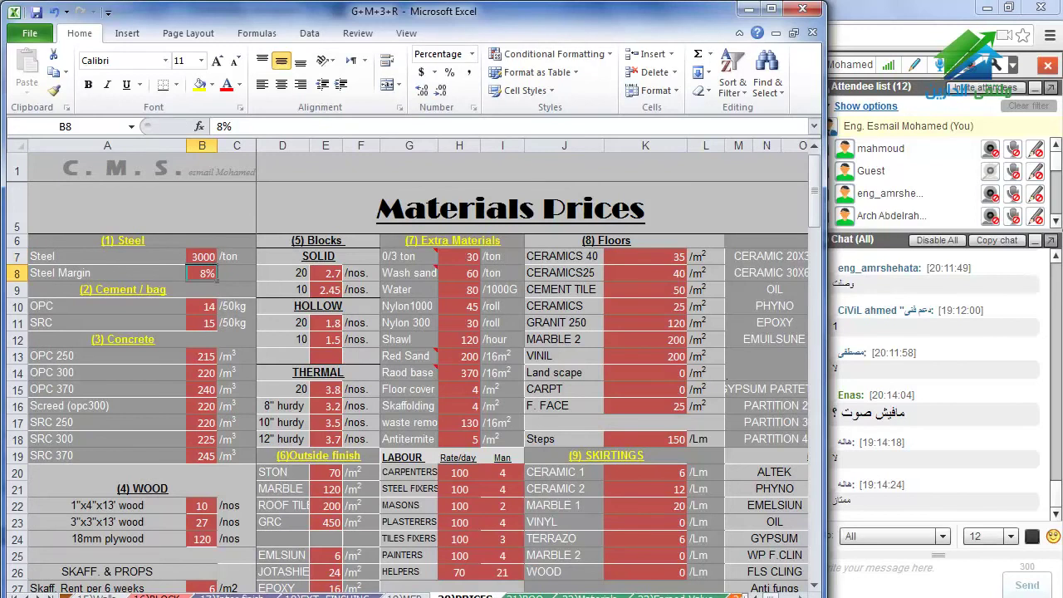
left_click(525, 593)
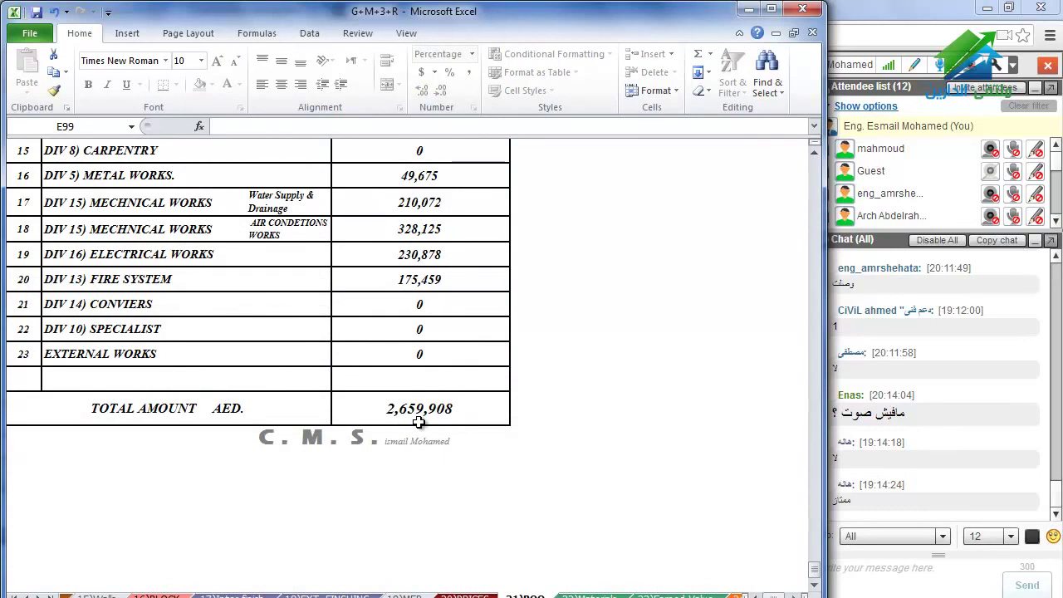
left_click(478, 596)
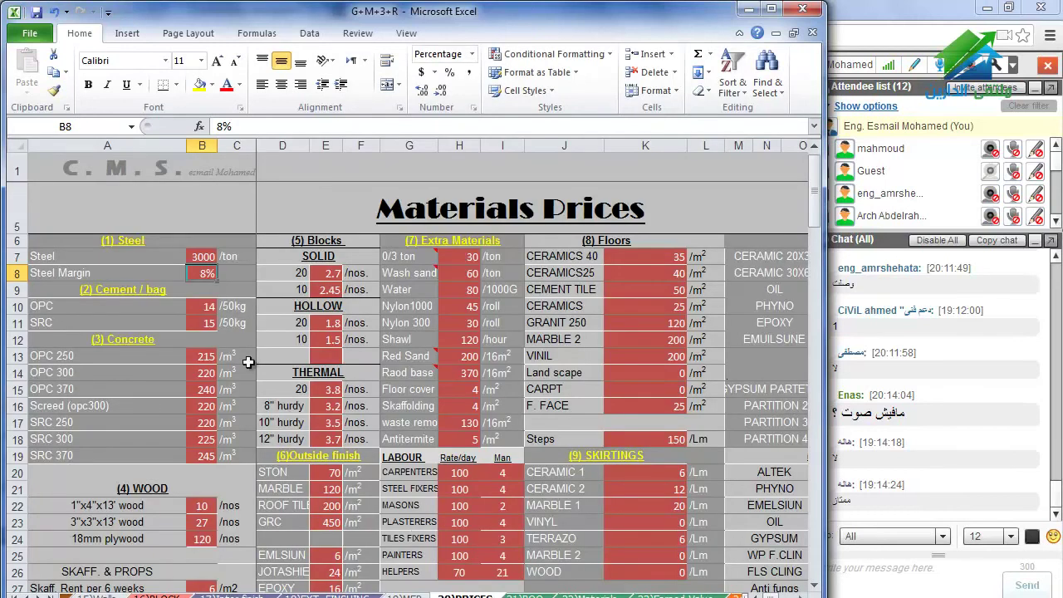
Undo the steel price change and recheck the BOQ total amount
left_click(53, 11)
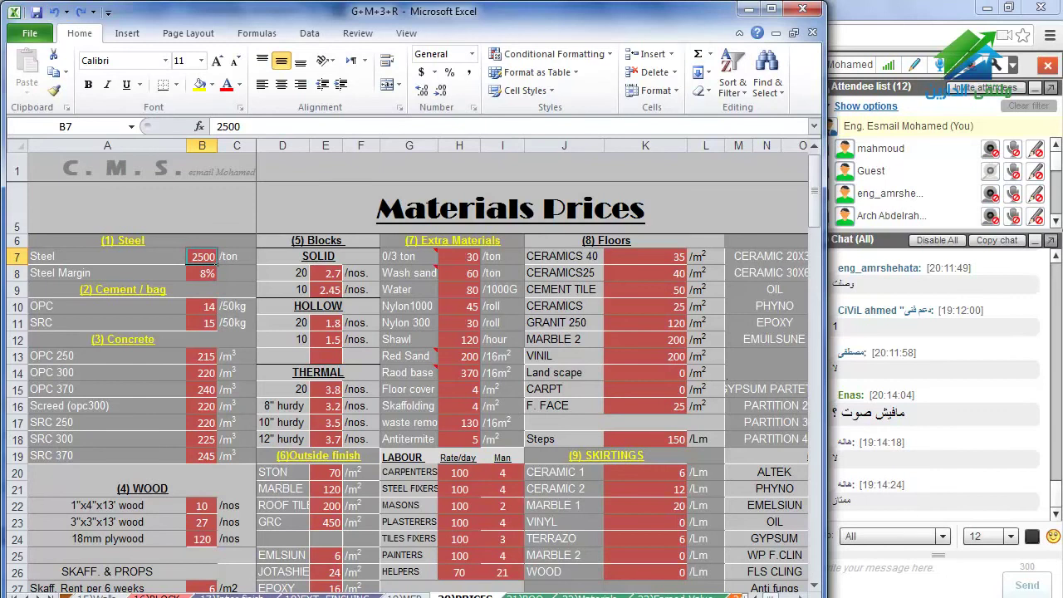
left_click(532, 595)
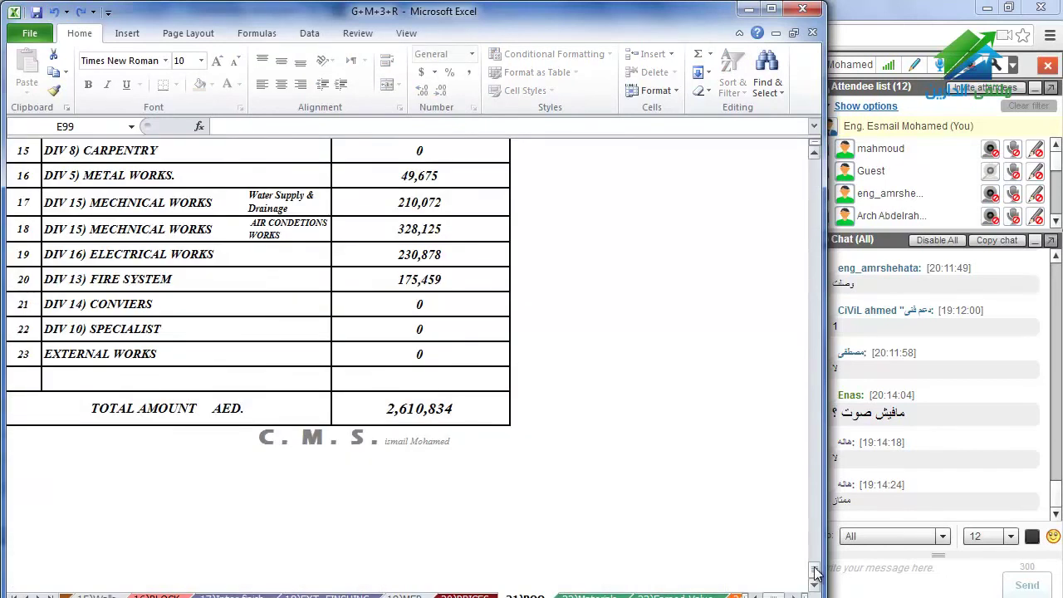
Examine the concrete works rates in the BOQ alongside the steel price on the prices sheet
left_click_drag(815, 573, 728, 232)
scroll(636, 446, "down", 10)
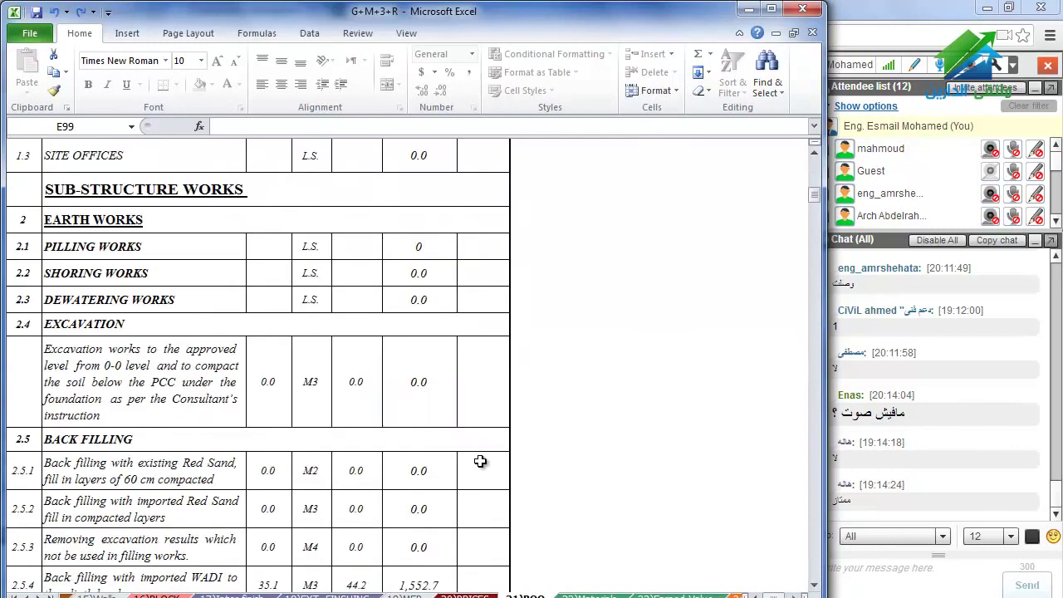
scroll(480, 462, "down", 8)
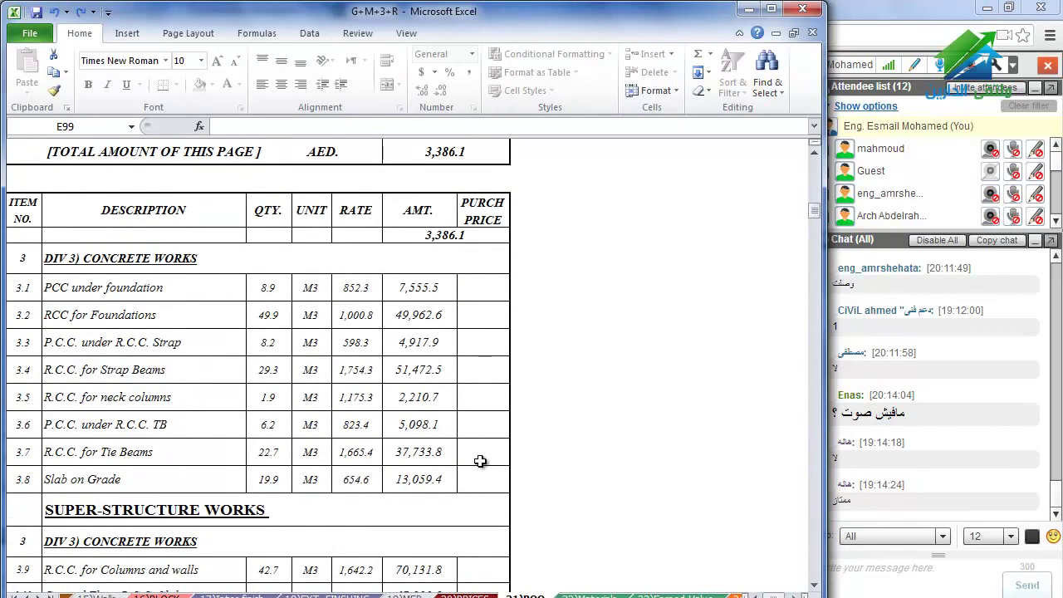
key("ctrl+Page_Up")
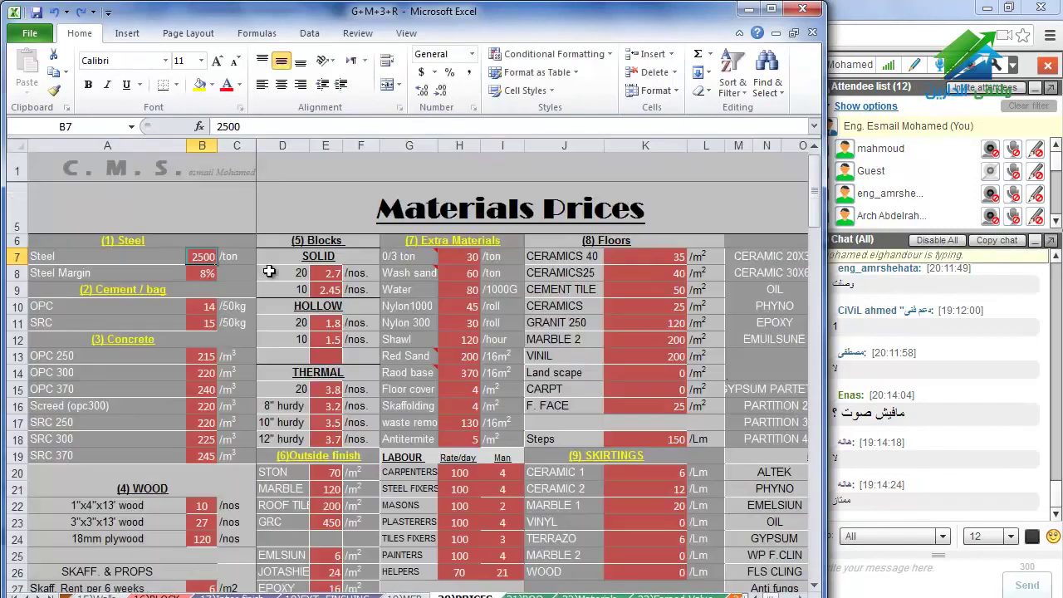
key("ctrl+Page_Down")
key("ctrl+Page_Up")
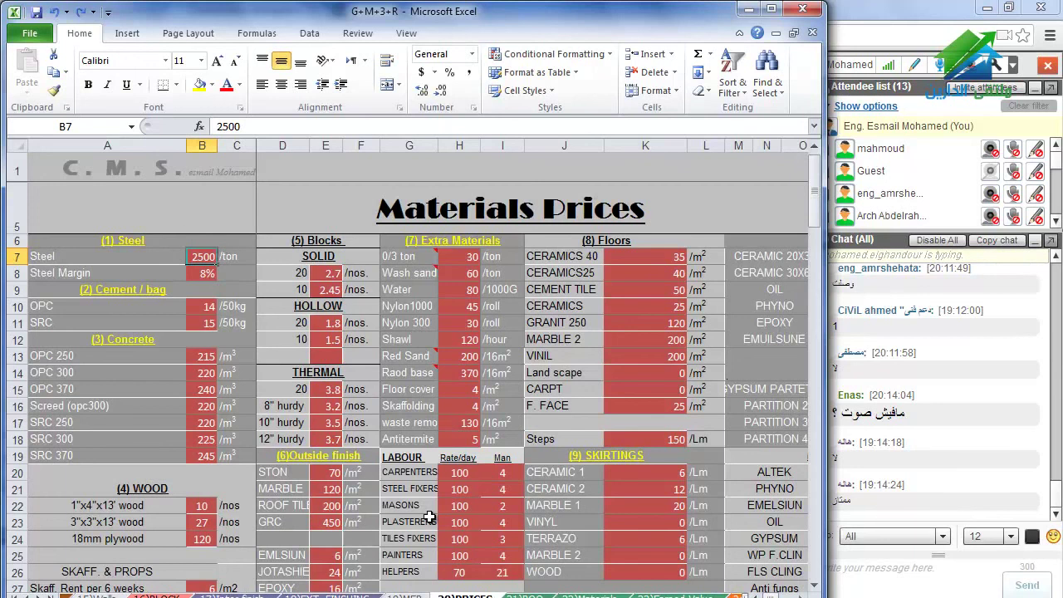
key("ctrl+Page_Down")
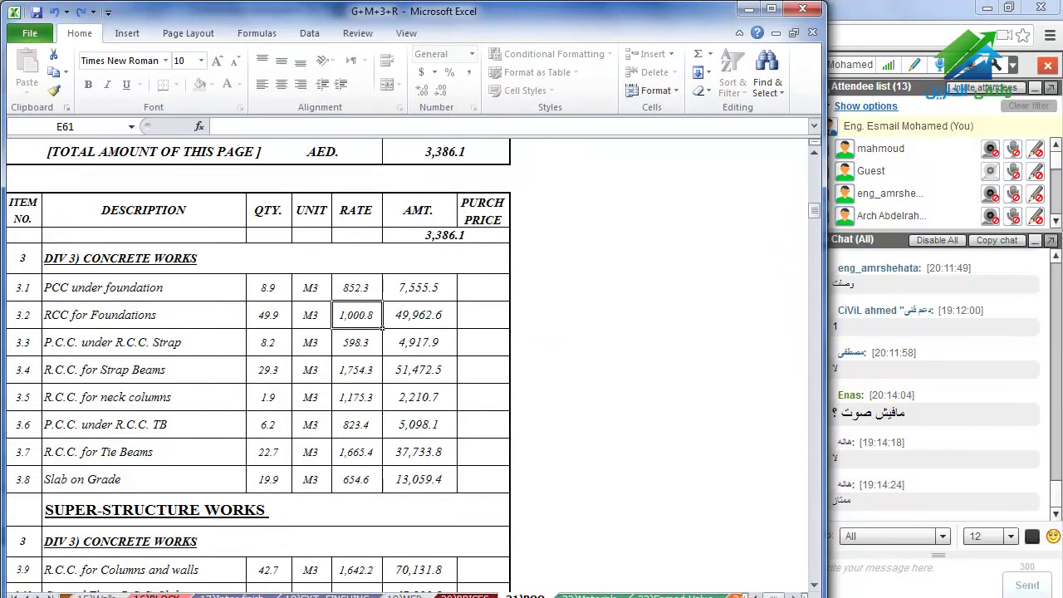
key("ctrl+Page_Up")
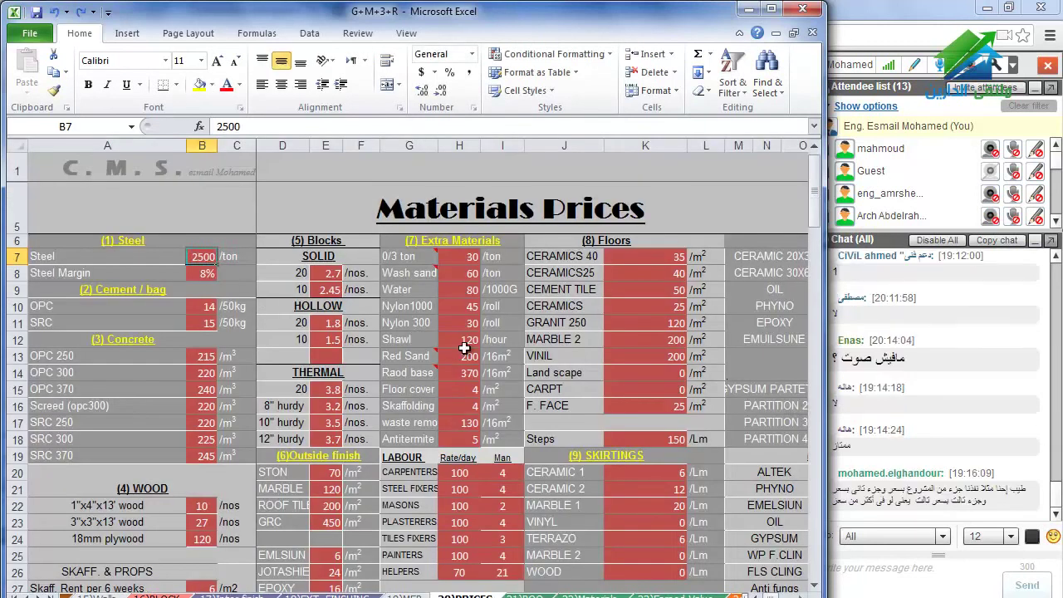
Set the steel price to 3500 per ton and check the concrete works rates in the BOQ
type("3500")
key("Return")
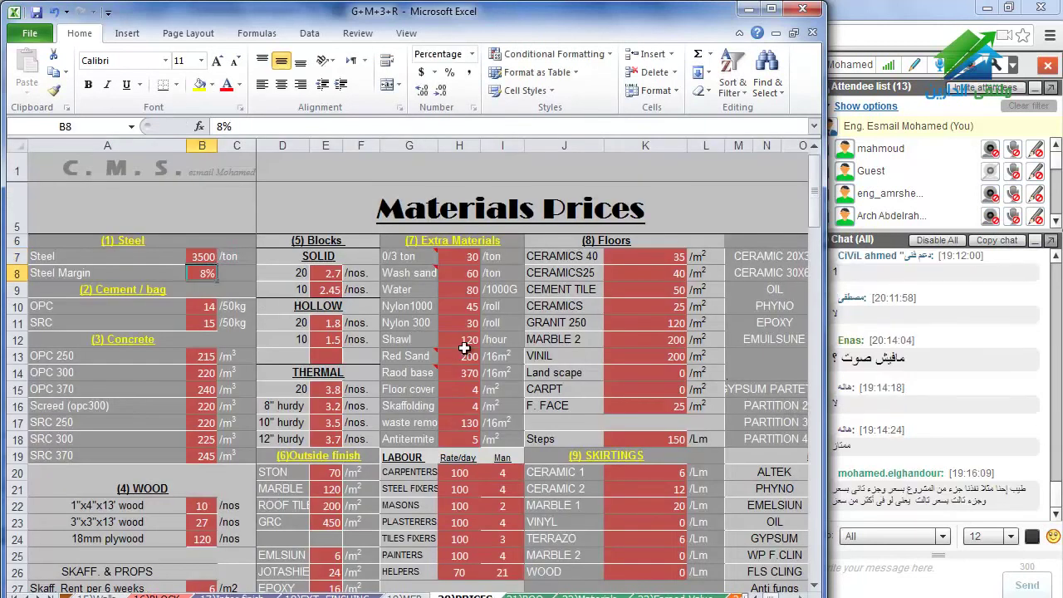
key("ctrl+Page_Down")
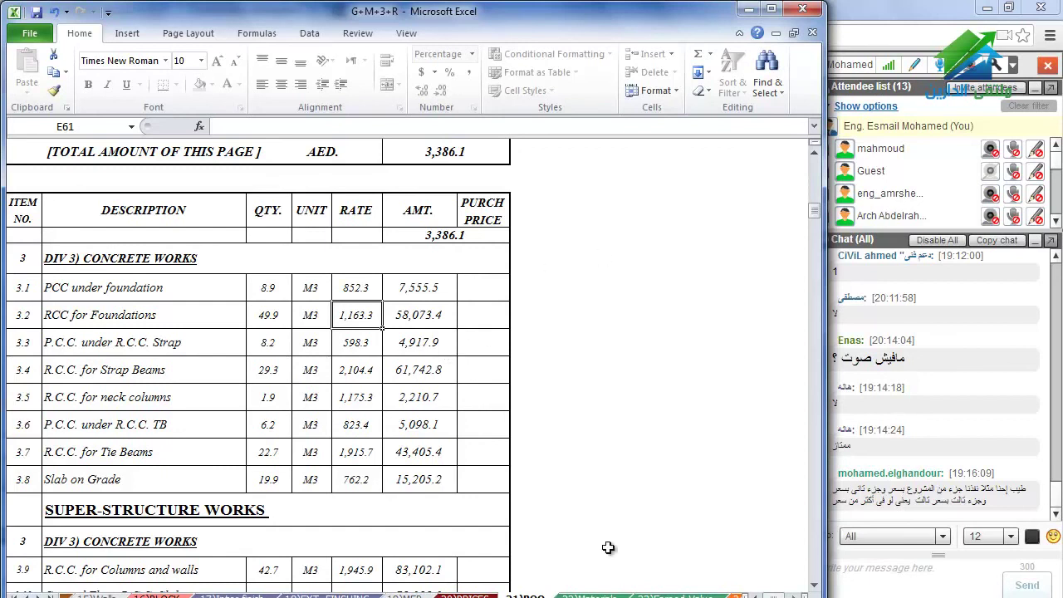
left_click(466, 595)
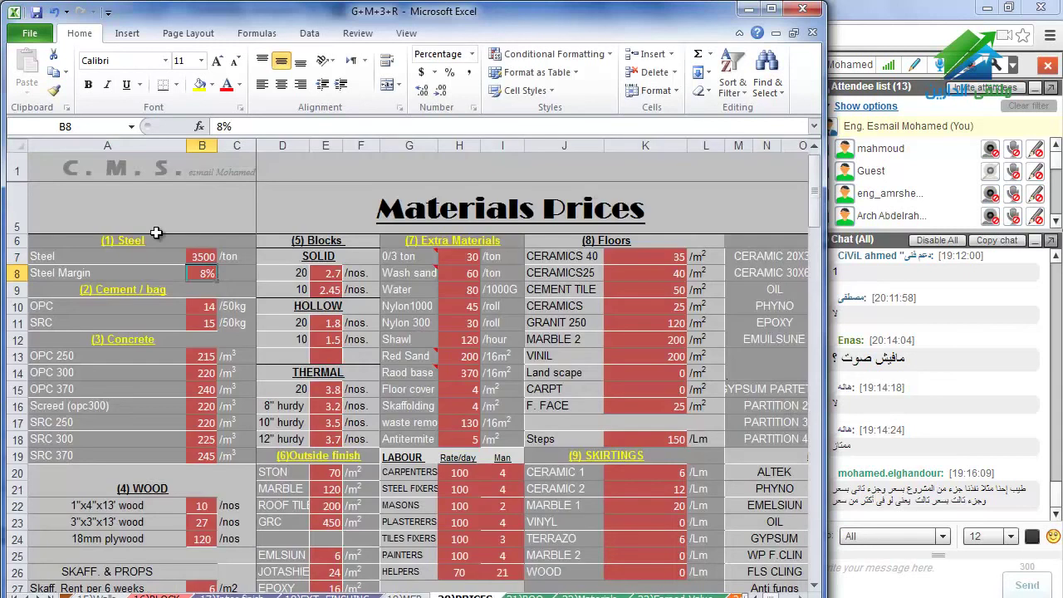
Set the steel margin to 5% on the materials prices sheet
left_click(206, 256)
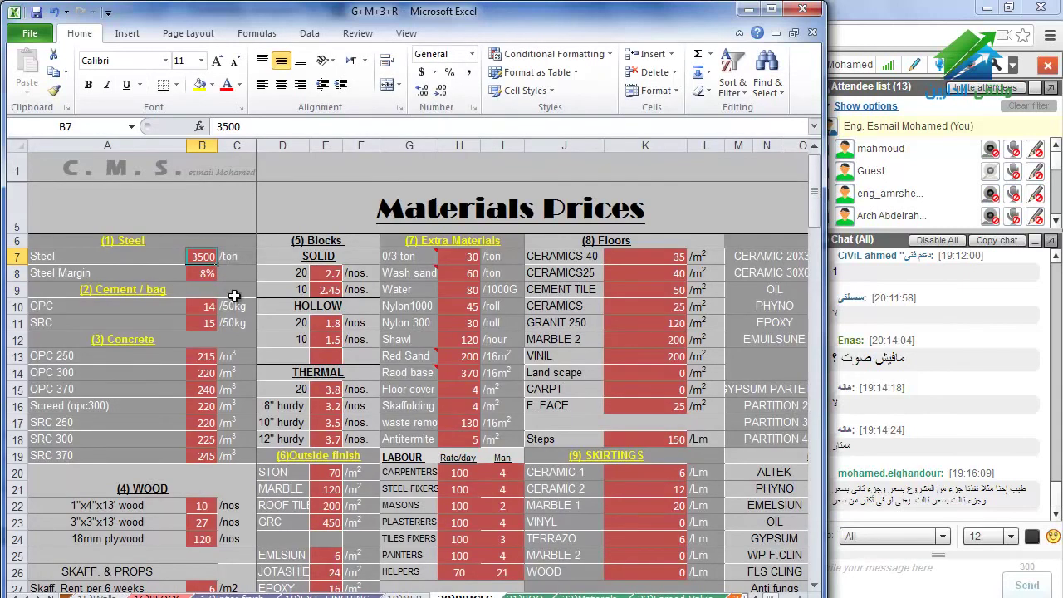
left_click(200, 277)
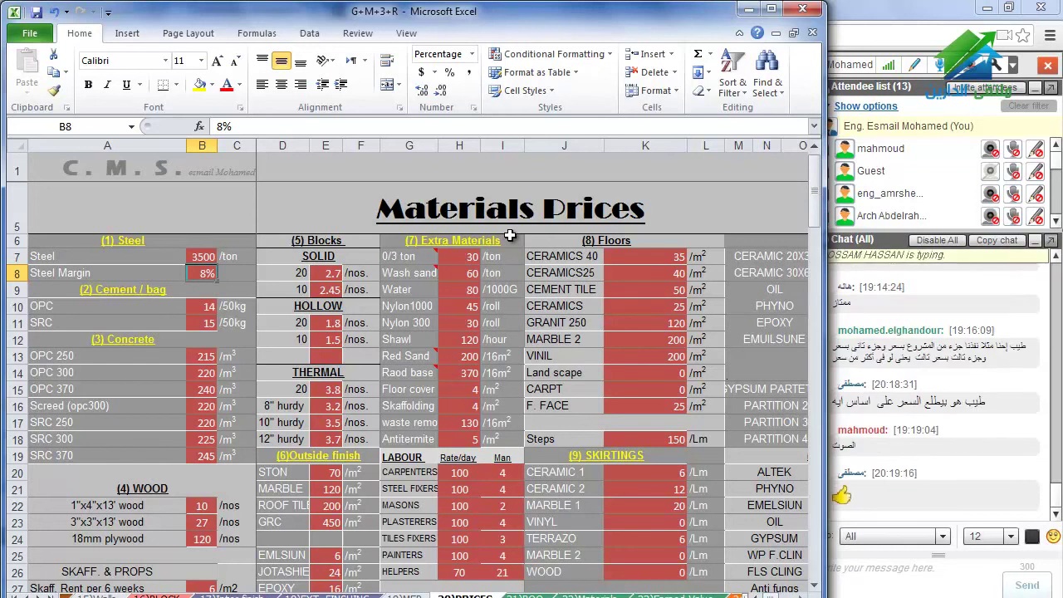
type("15")
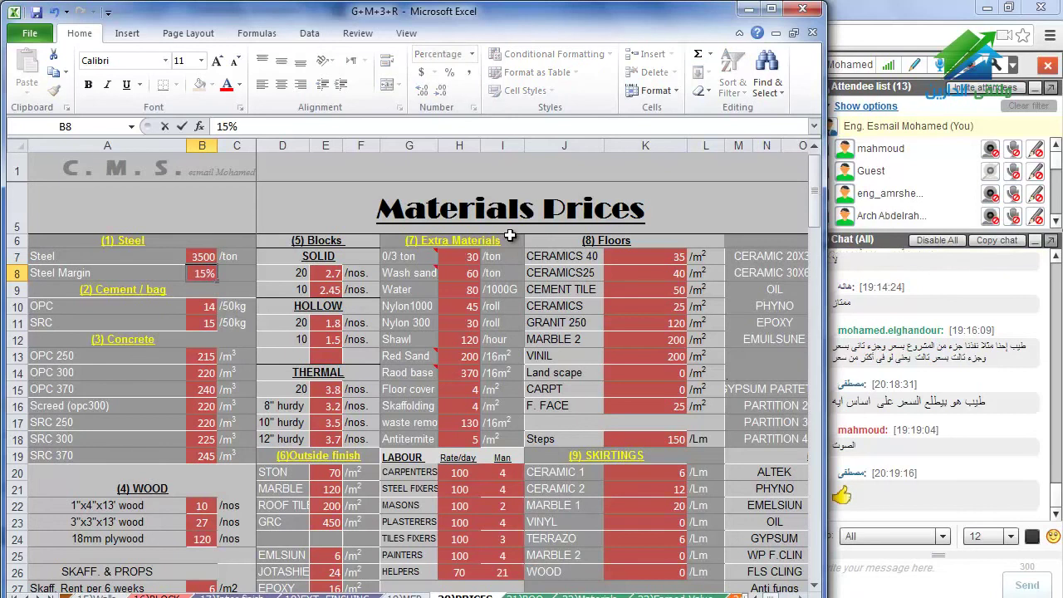
key("Return")
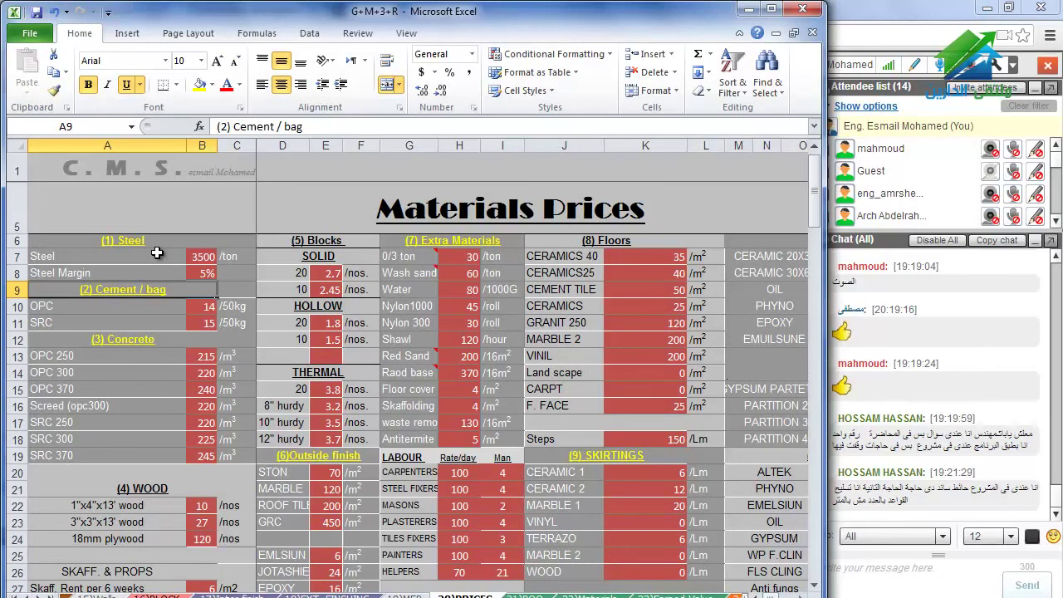
Review the OPC and SRC cement bag prices
left_click(203, 307)
left_click(205, 322)
left_click(204, 307)
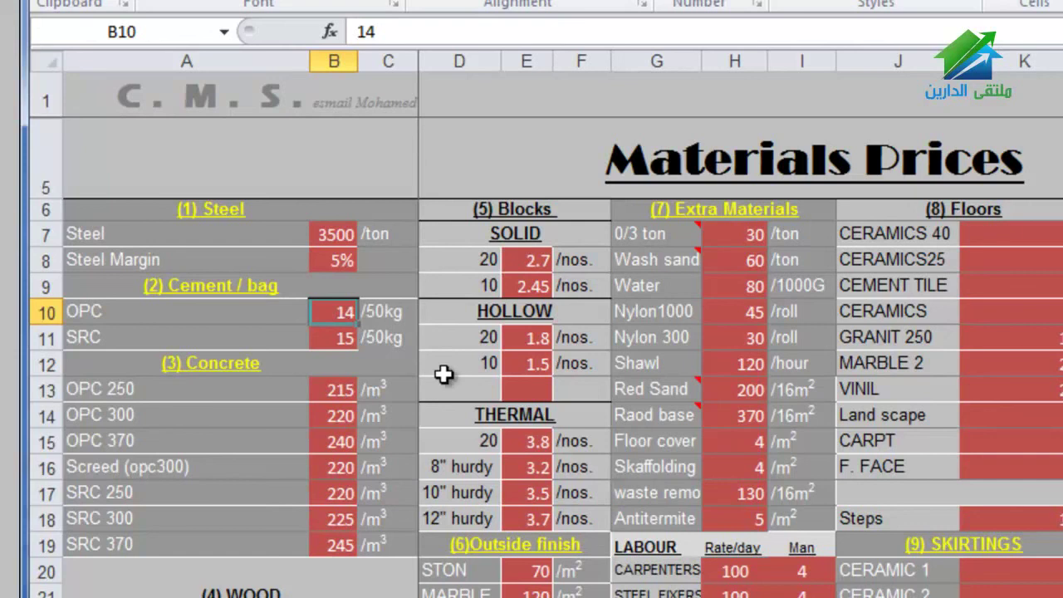
Go through the list of concrete types from OPC 250 to the SRC grades and back
key("Down")
key("Down")
key("Down")
key("Left")
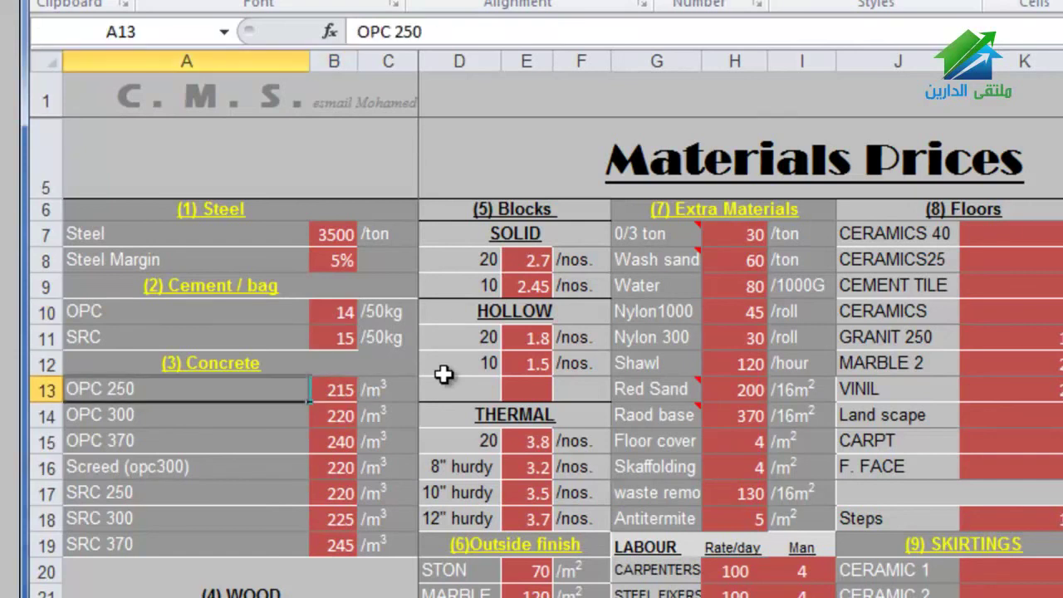
key("Down")
key("Down")
key("Down")
key("Down")
key("Down")
key("Down")
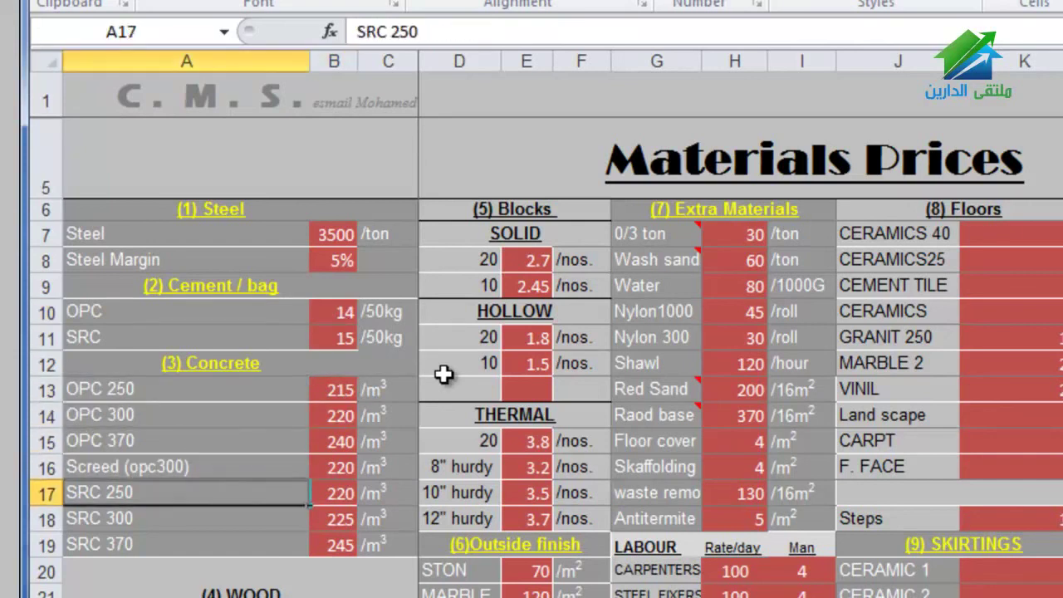
key("Up")
key("Up")
key("Up")
key("Up")
key("Up")
key("Up")
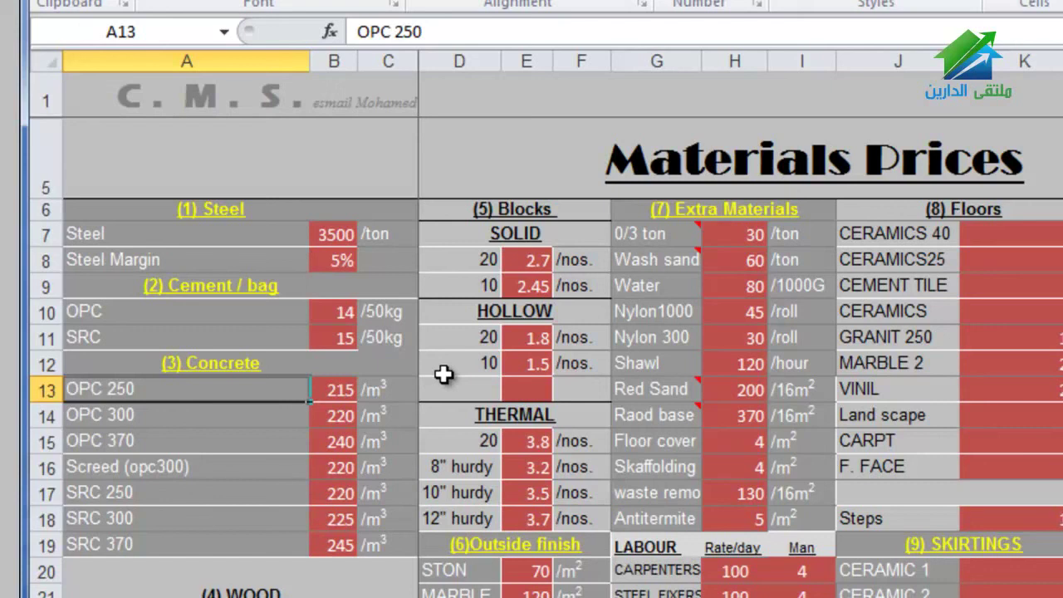
Review the OPC concrete grades up to OPC 370 and select the OPC 250 price
key("Down")
key("Down")
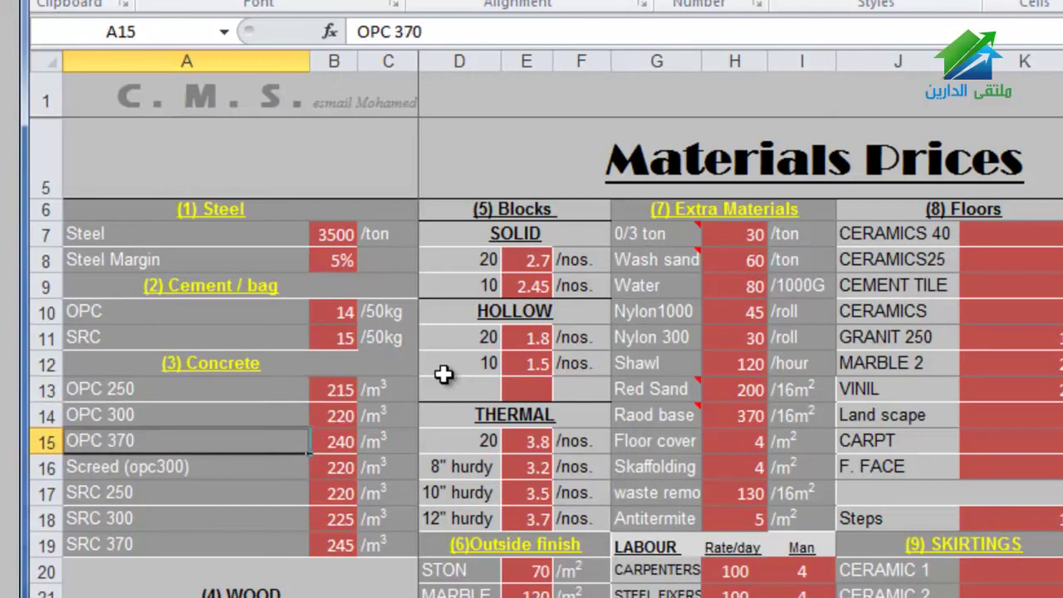
key("Up")
key("Up")
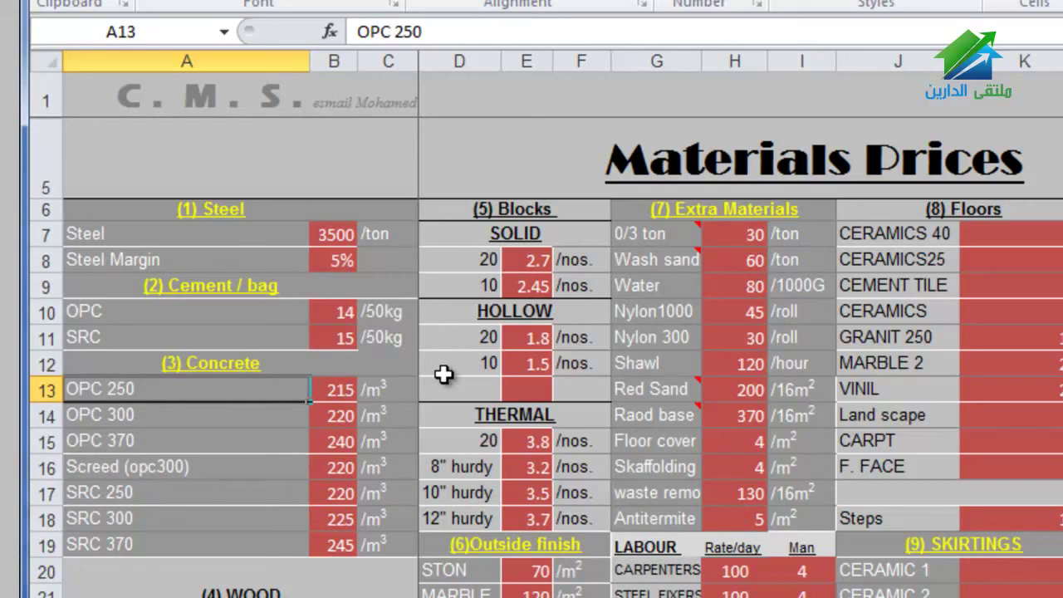
key("Right")
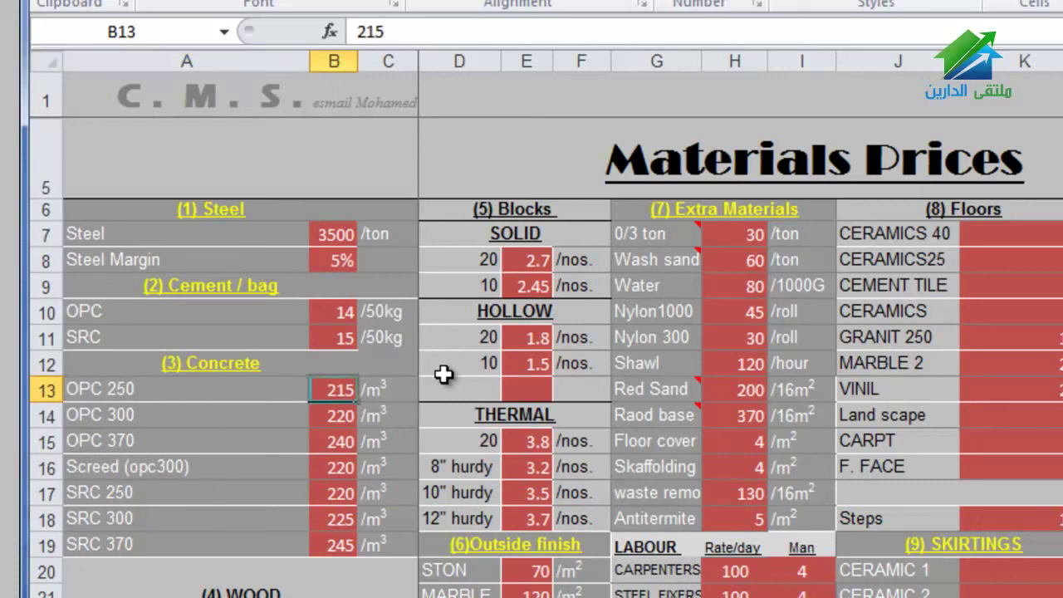
Review the concrete prices from OPC 250 through SRC 370 and return to the OPC 250 price
key("Down")
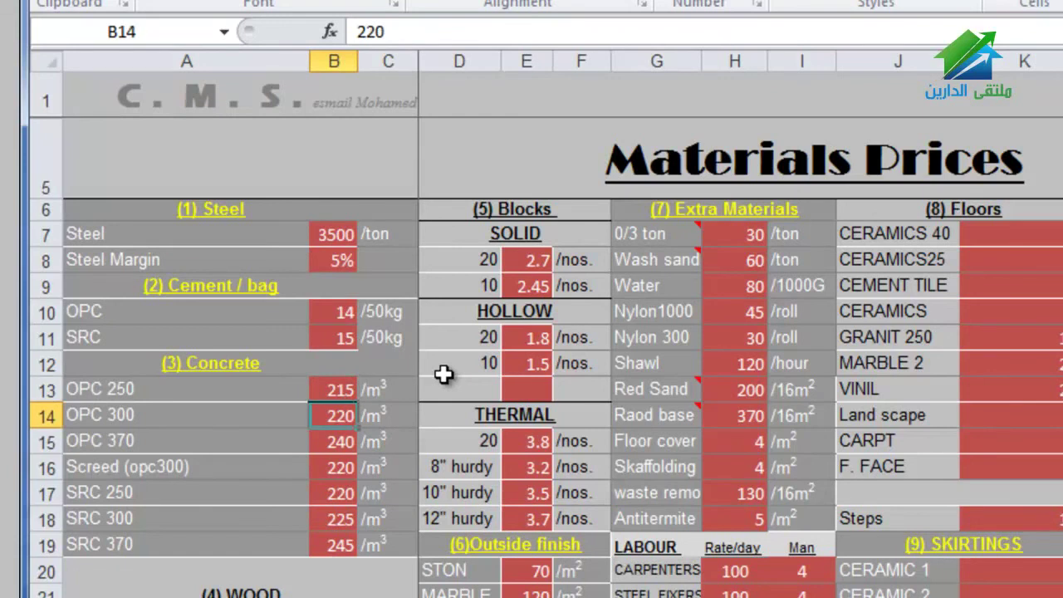
key("Down")
key("Down")
key("Down")
key("Down")
key("Down")
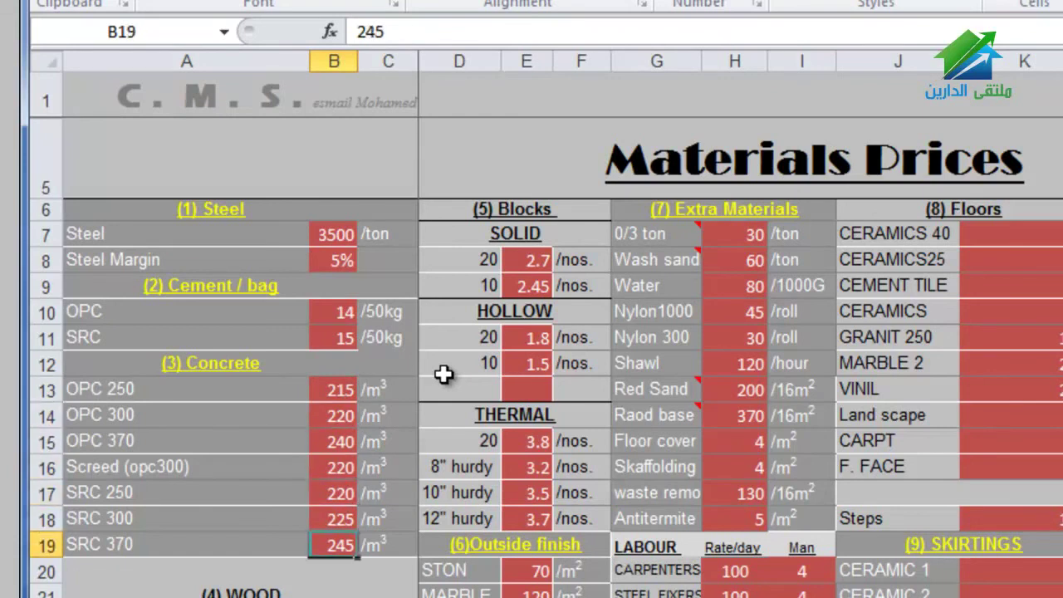
key("Up")
key("Up")
key("Up")
key("Up")
key("Up")
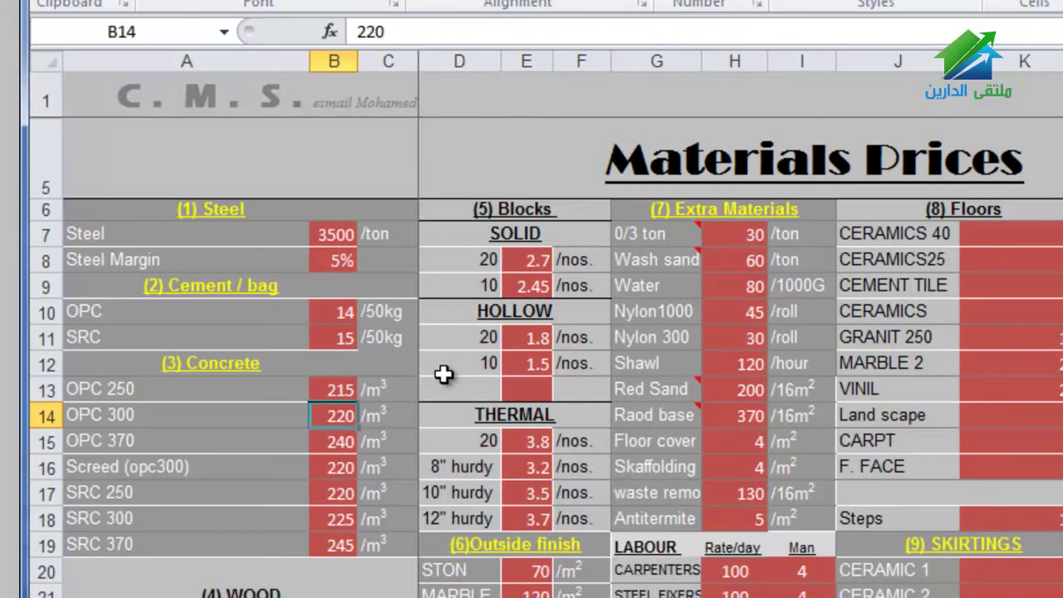
key("Up")
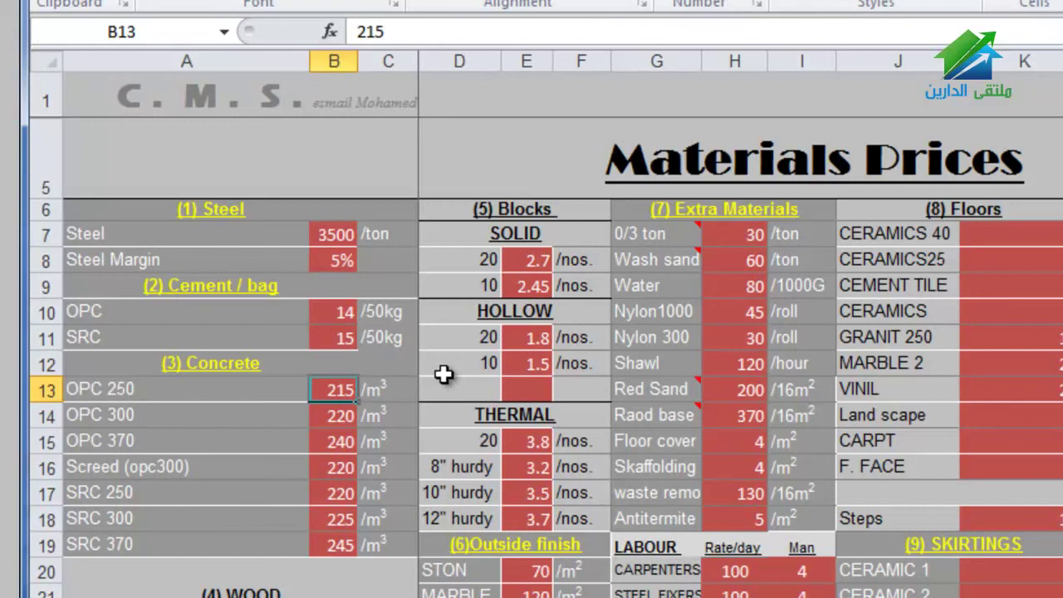
Compare the OPC 250, OPC 300 and OPC 370 prices under the Concrete heading
key("Down")
key("Down")
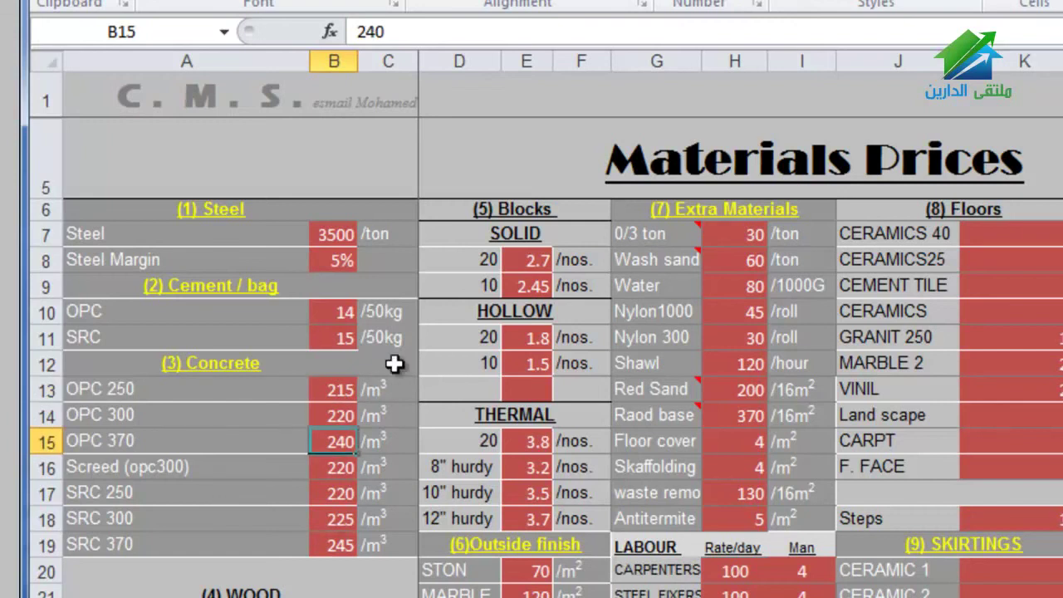
key("Up")
key("Up")
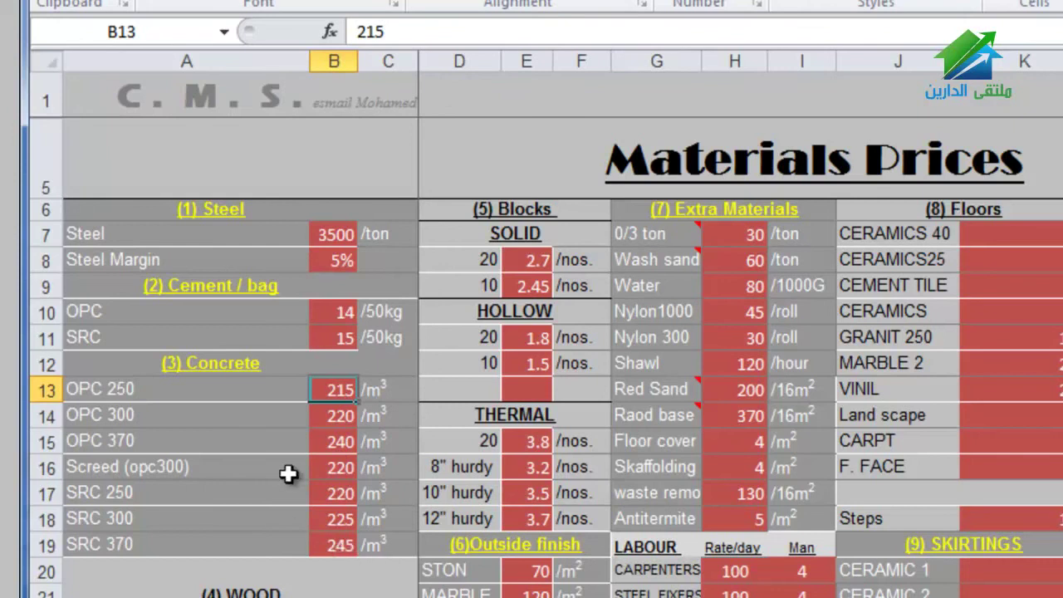
left_click(233, 366)
Review the wood section's items: 1"x4"x13' wood, 3"x3"x13' wood and 18mm plywood
left_click(254, 591)
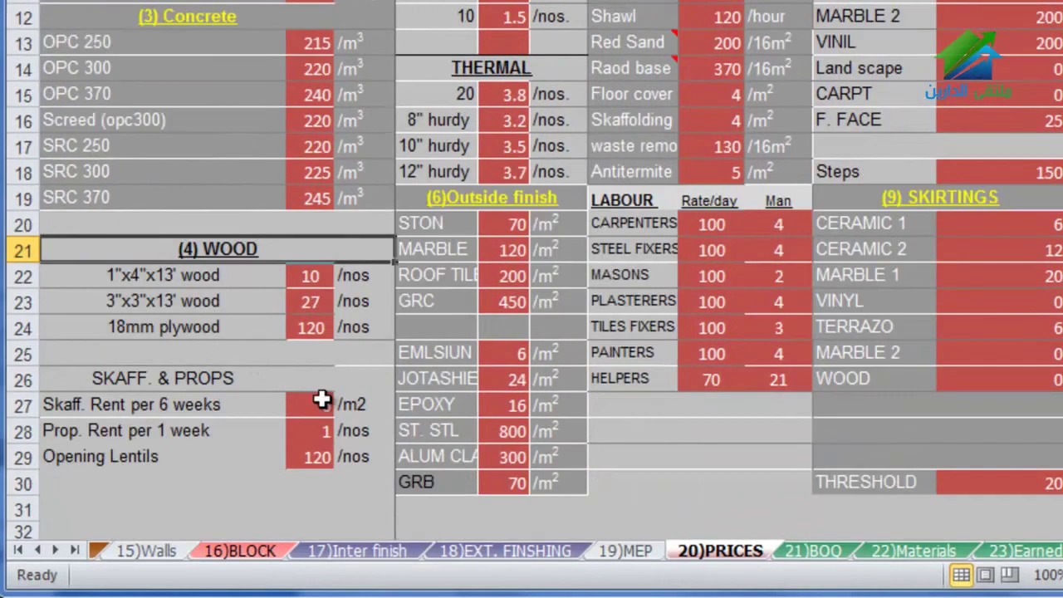
left_click(209, 281)
left_click(214, 305)
left_click(209, 327)
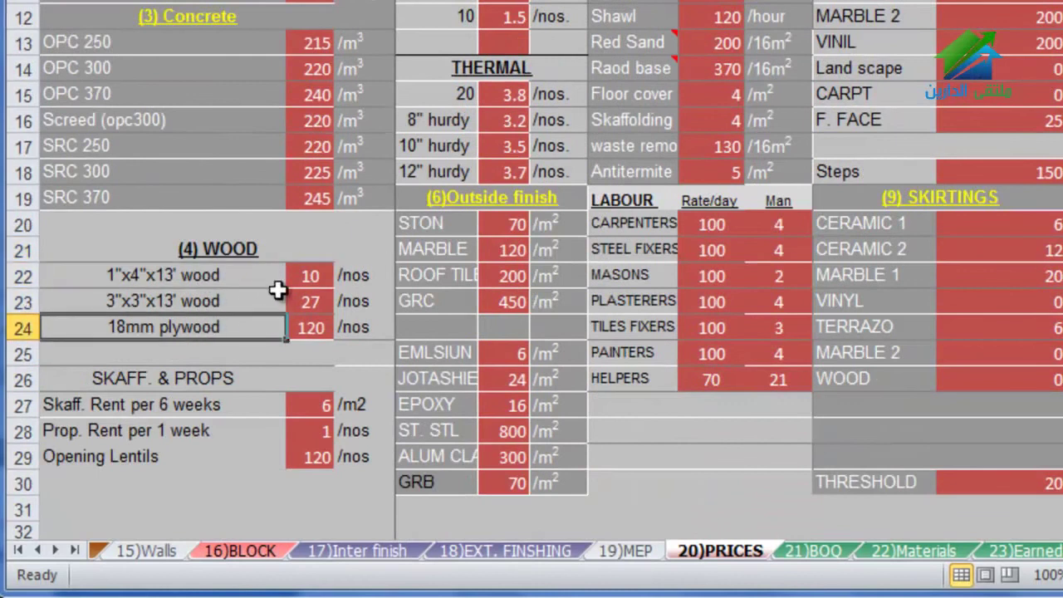
left_click(80, 298)
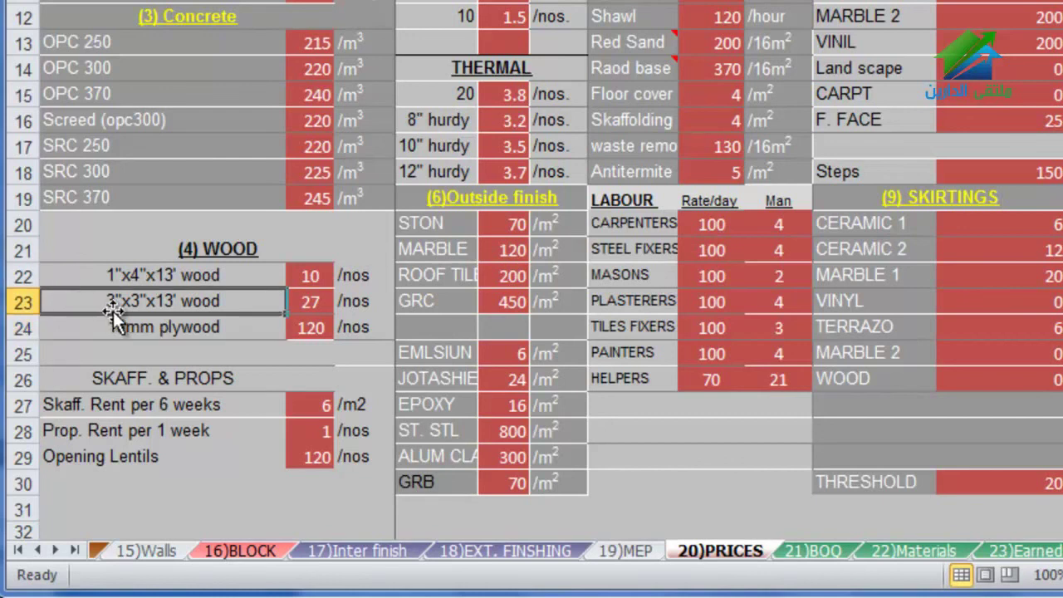
left_click(178, 281)
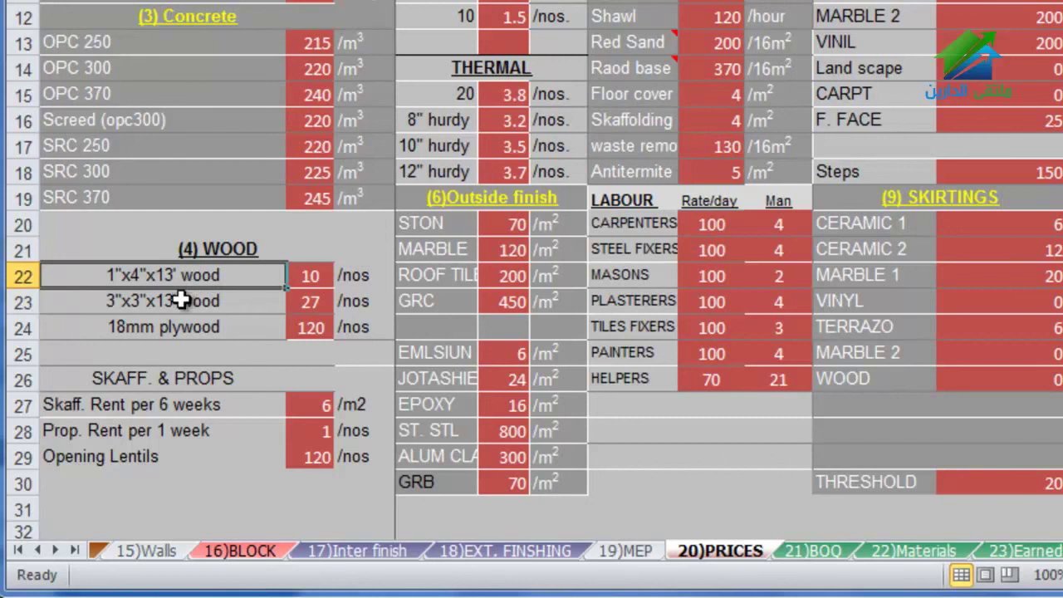
left_click(181, 302)
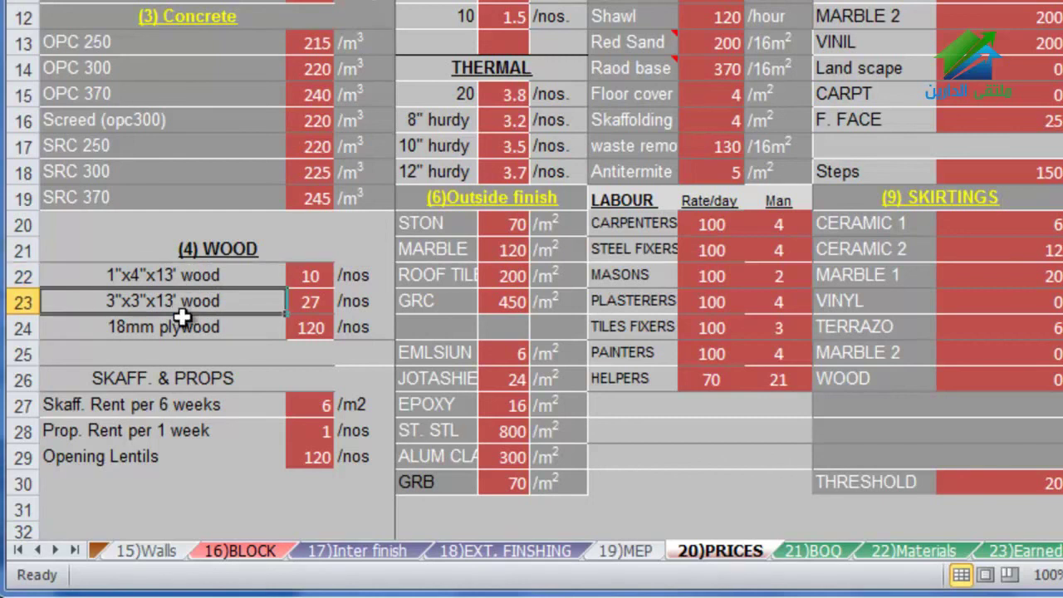
left_click(182, 326)
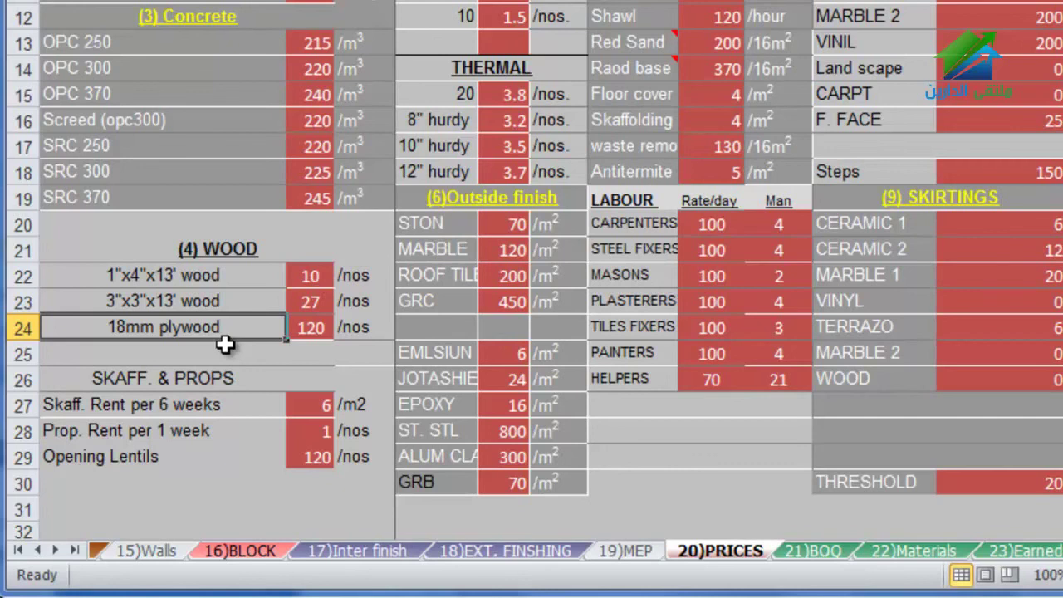
Examine the scaffolding and props section, focusing on the scaffolding rent per 6 weeks
key("Down")
key("Down")
key("Down")
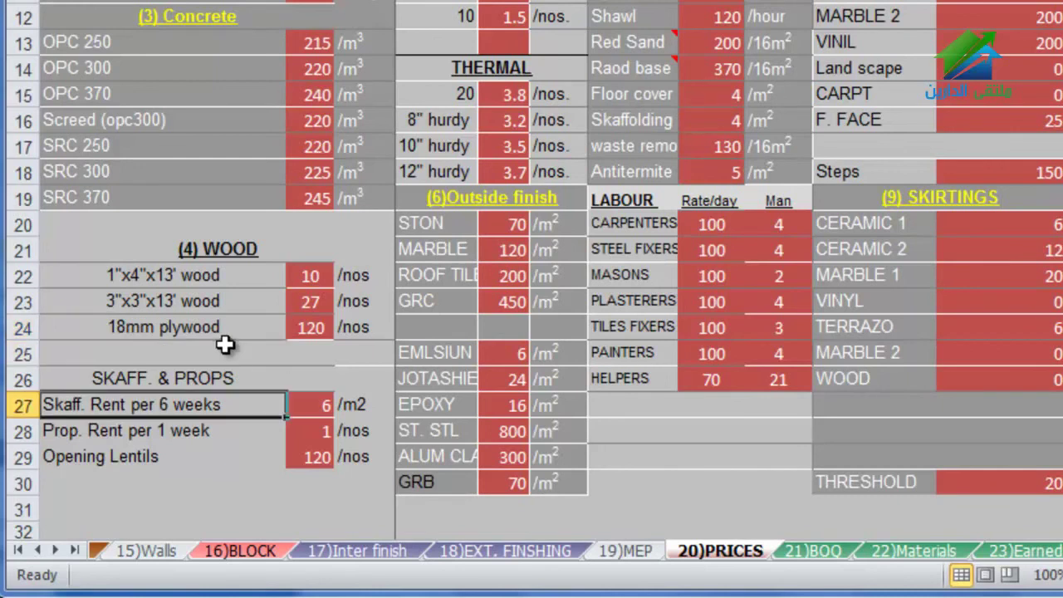
key("Up")
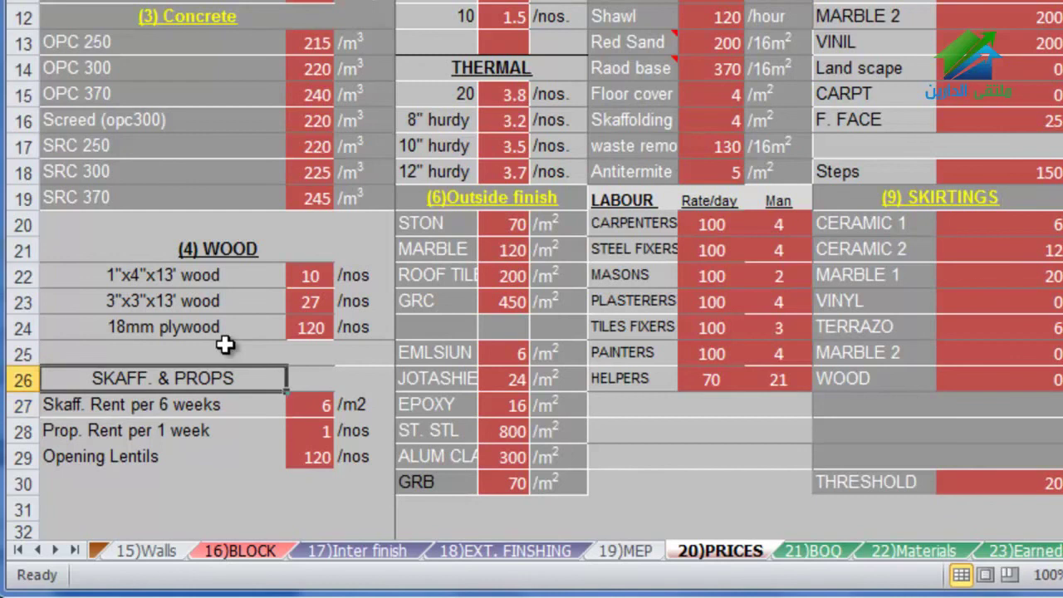
key("Down")
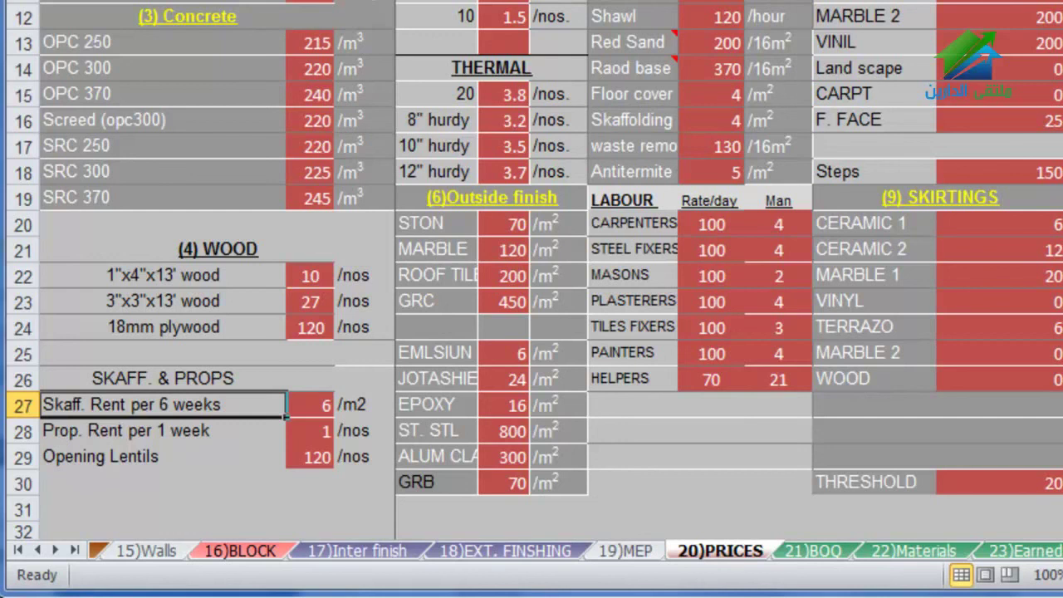
left_click(310, 405)
key("Down")
key("Up")
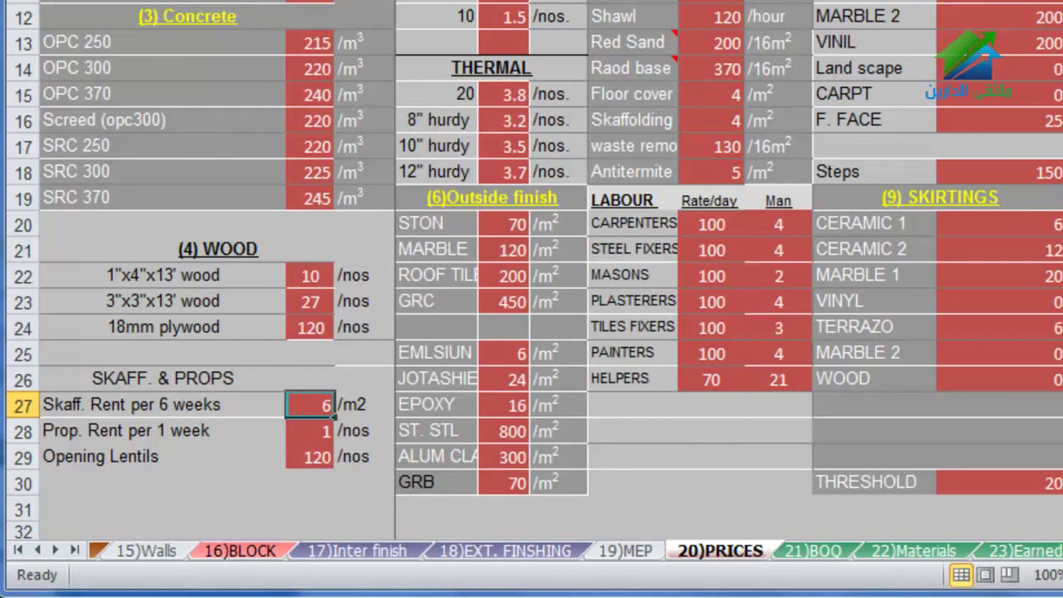
left_click(312, 378)
left_click(312, 404)
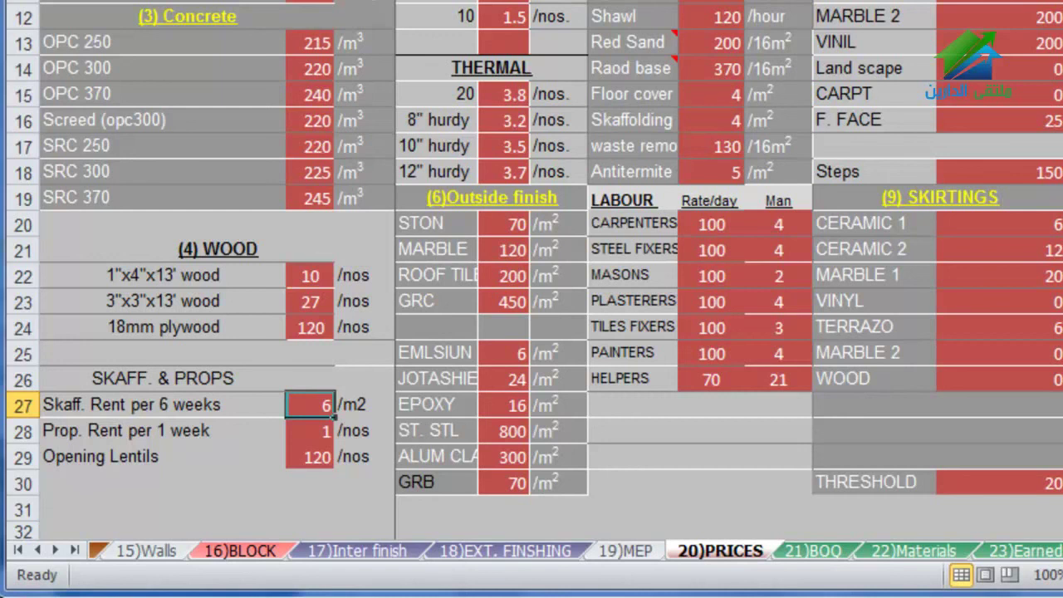
left_click(163, 405)
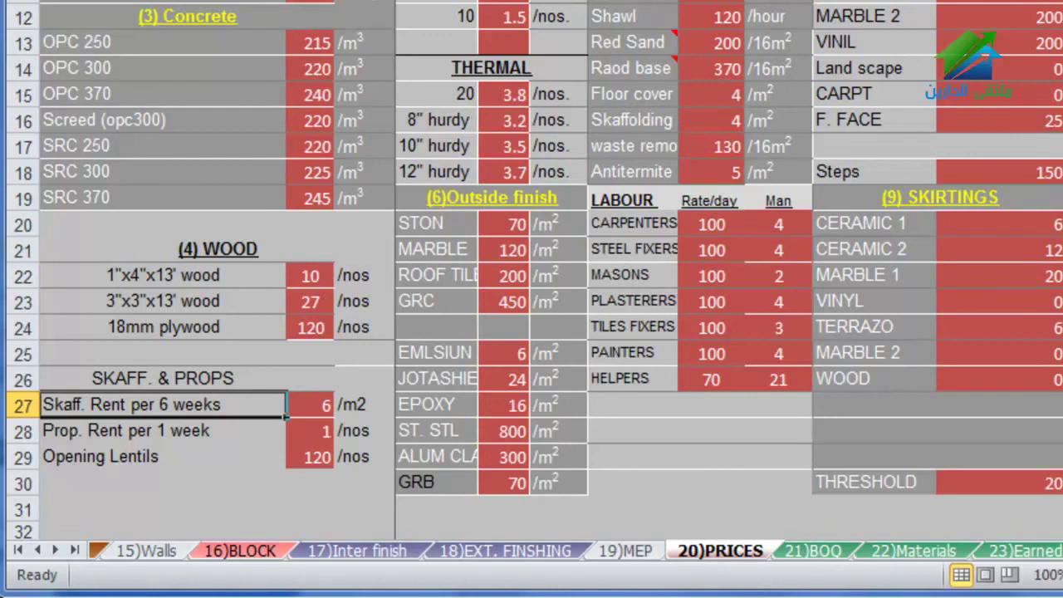
Review the prop rent per week and the opening lintels price
left_click(164, 431)
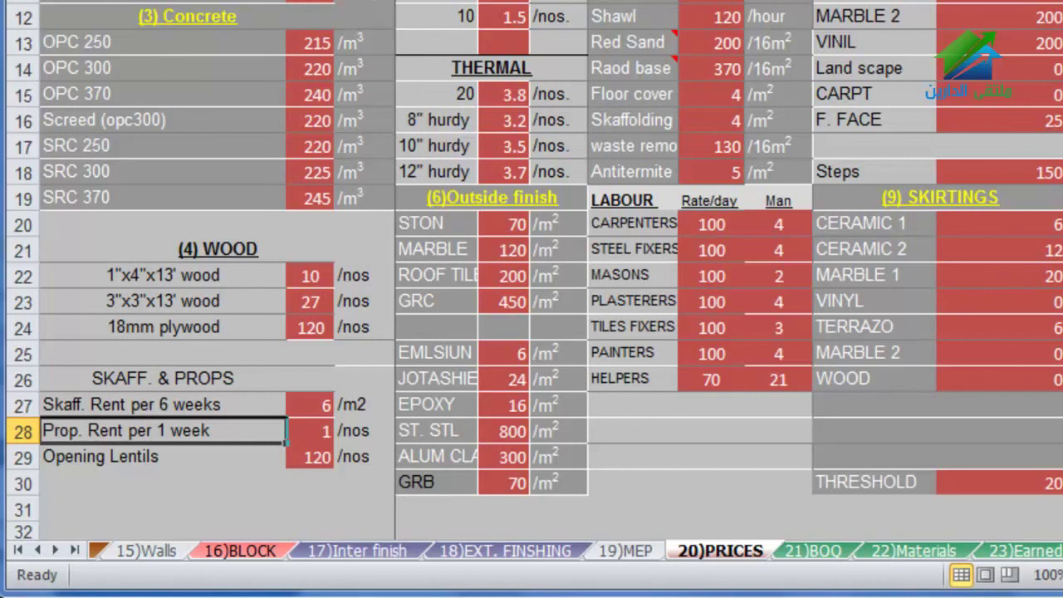
left_click(310, 430)
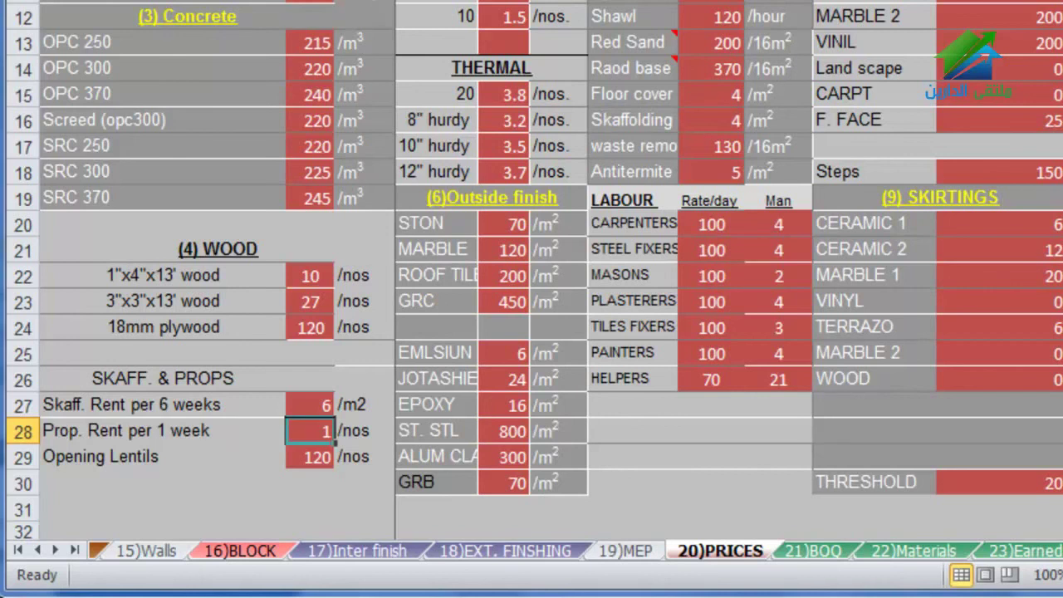
left_click(162, 430)
left_click(162, 456)
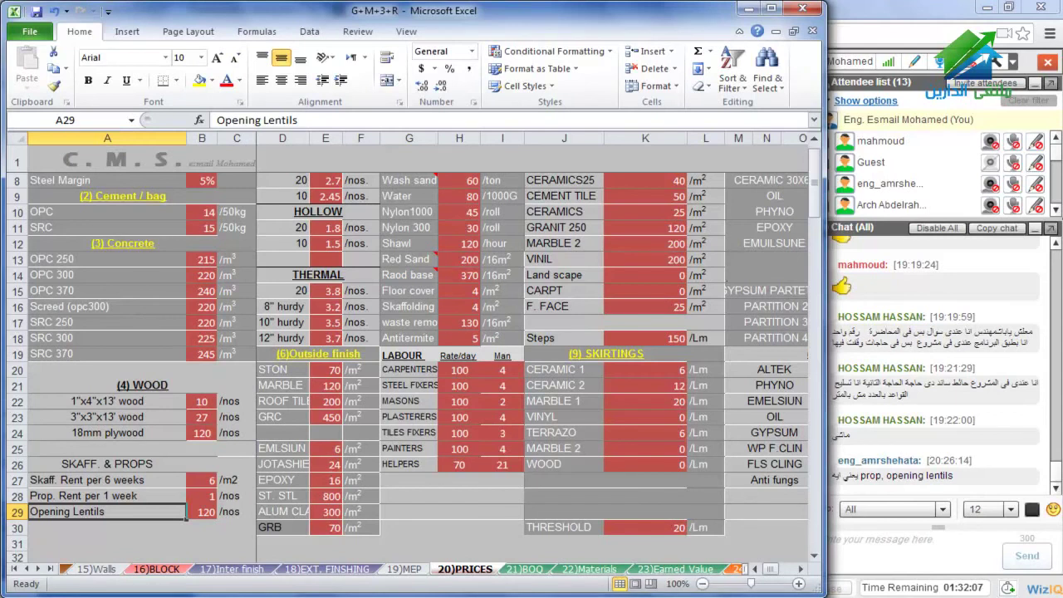
left_click(202, 512)
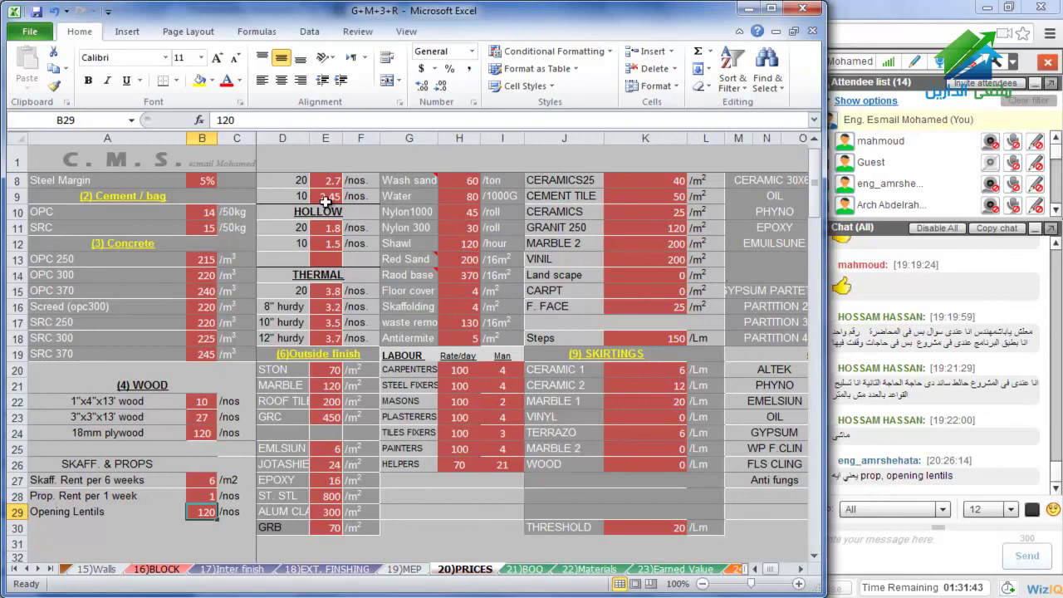
Examine the solid and hollow block entries of sizes 20 and 10 and their links to the block works sheet
scroll(155, 416, "up", 1)
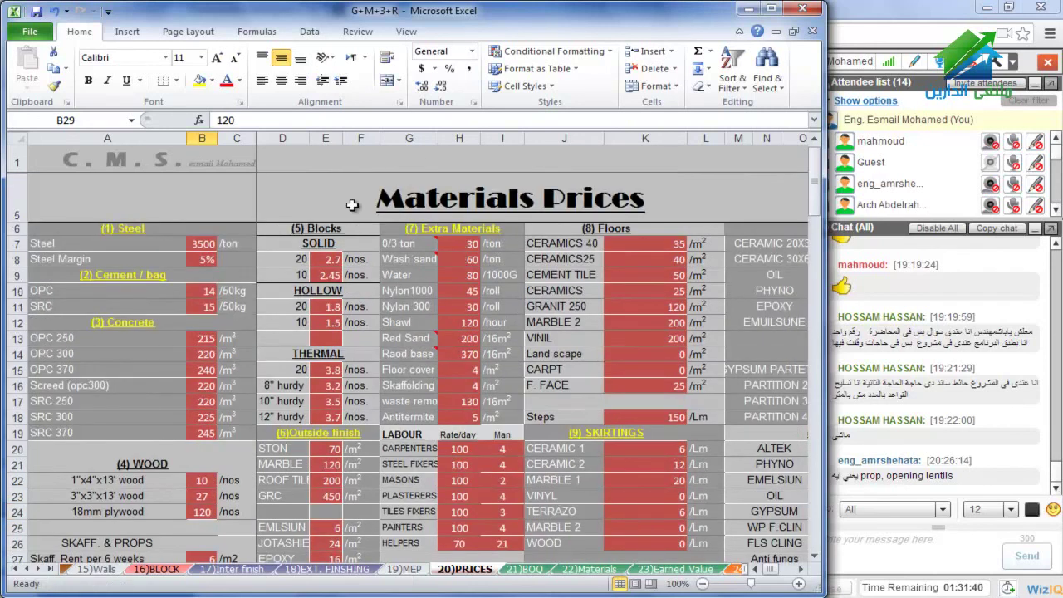
left_click(337, 240)
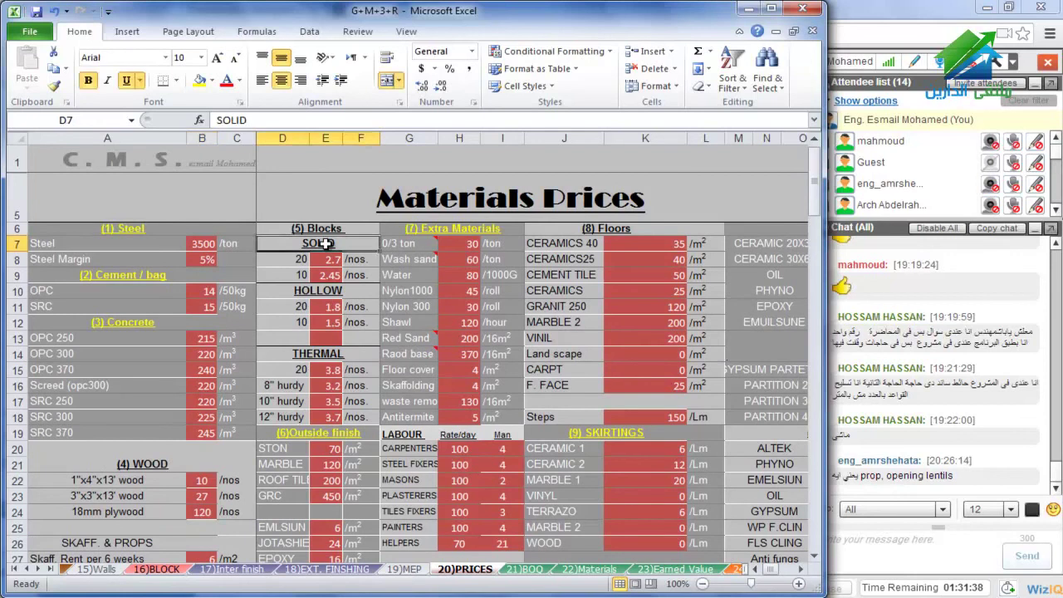
left_click(299, 275)
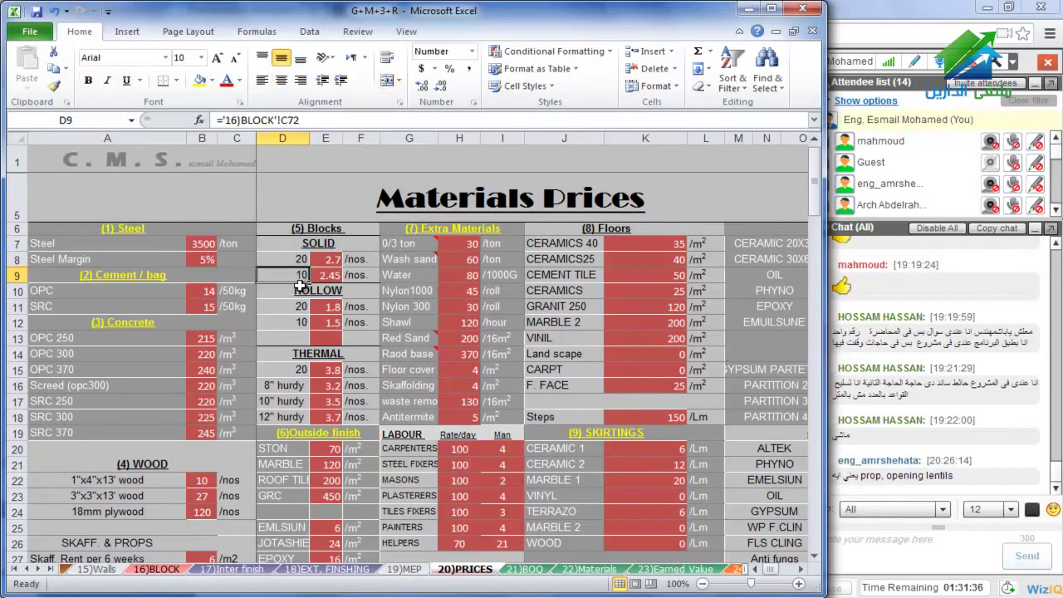
left_click(299, 305)
left_click(299, 321)
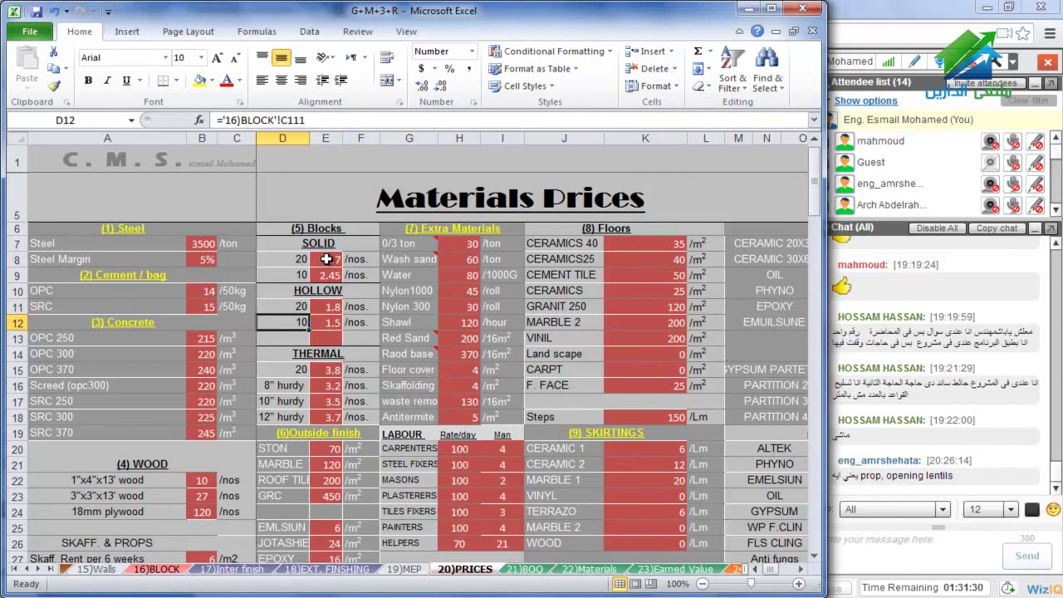
left_click(318, 289)
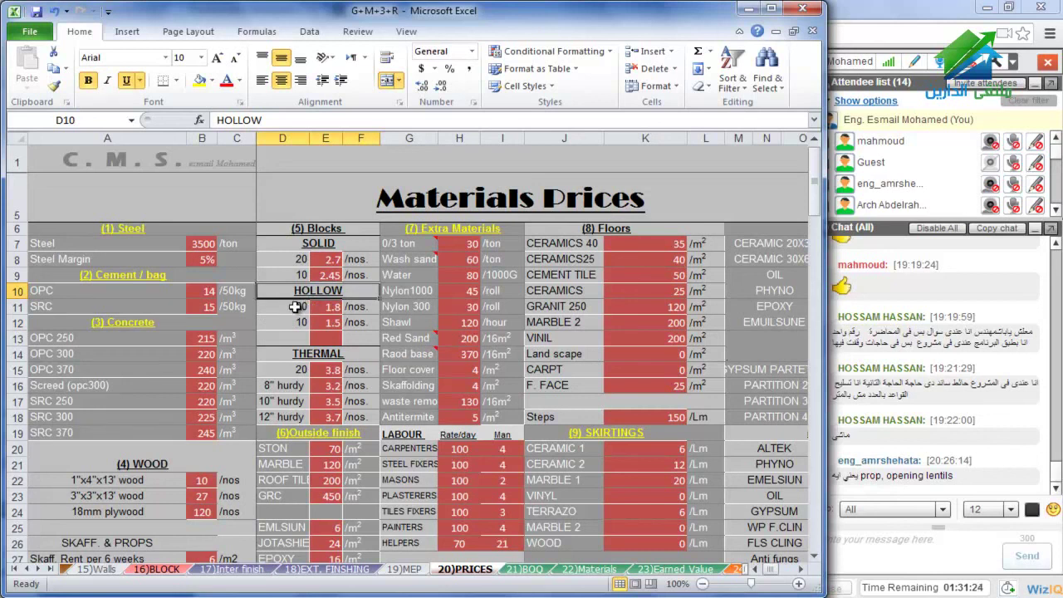
left_click(295, 307)
left_click(293, 324)
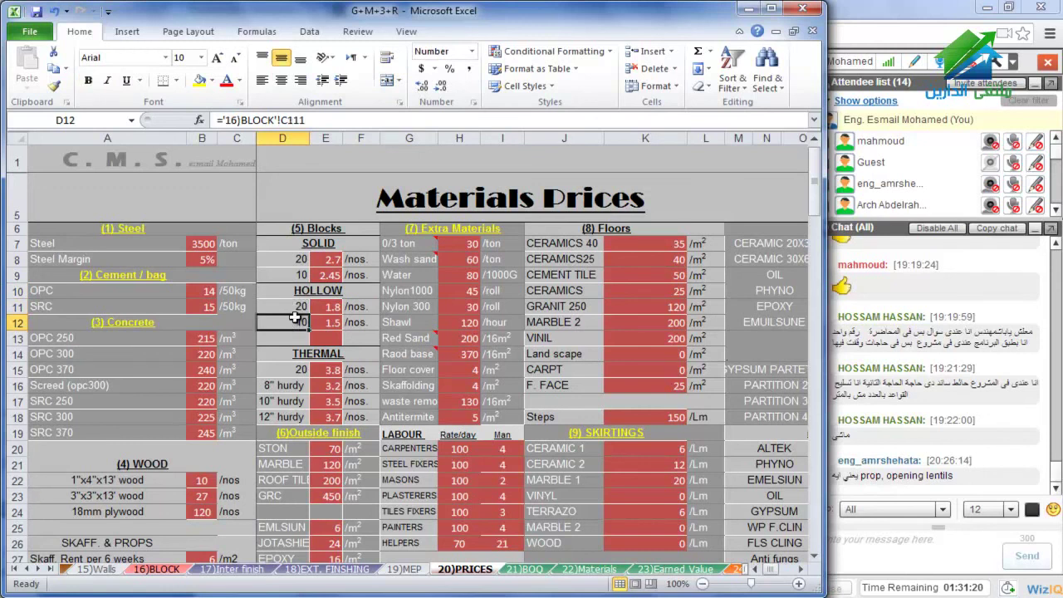
left_click(298, 307)
left_click(301, 274)
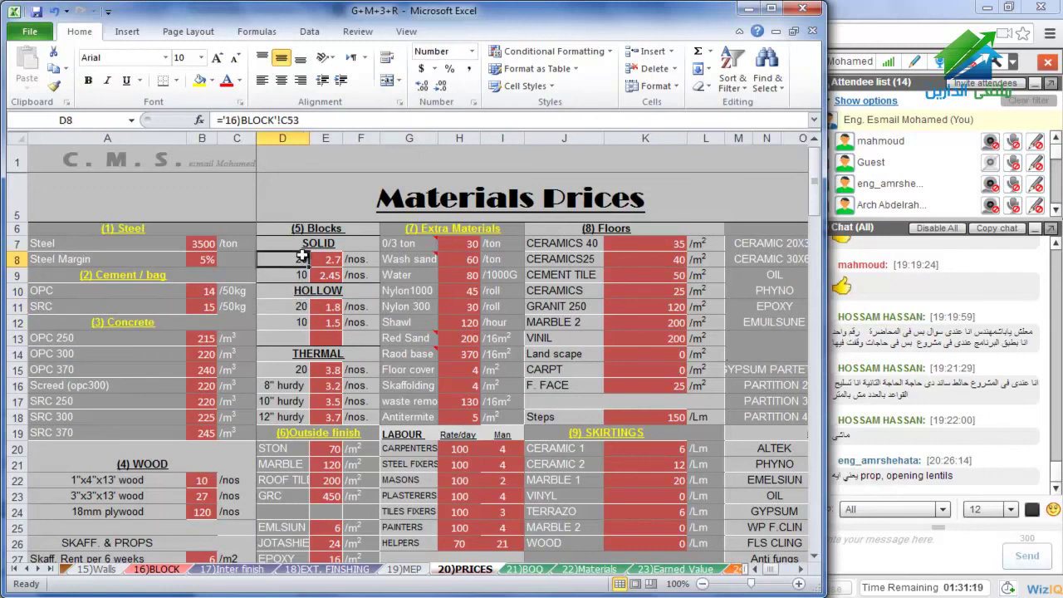
Check the solid block size tables on the 16)BLOCK sheet and return to the 20)PRICES sheet
left_click(167, 569)
scroll(241, 324, "down", 9)
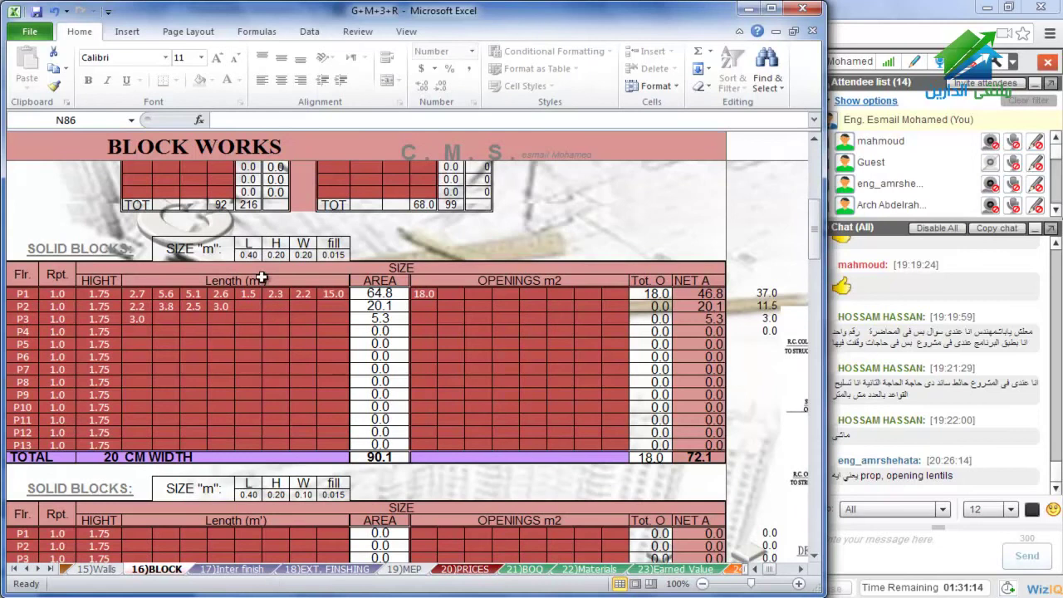
left_click(455, 570)
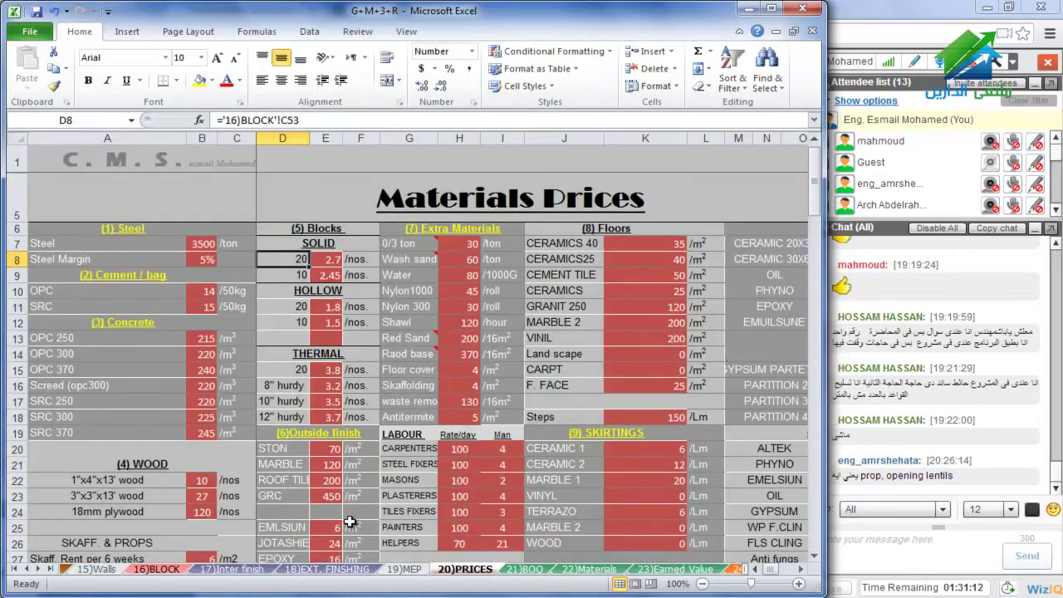
Review the hollow 20 block price, then the thermal 20 and 8", 10" and 12" hurdy block prices
left_click(333, 309)
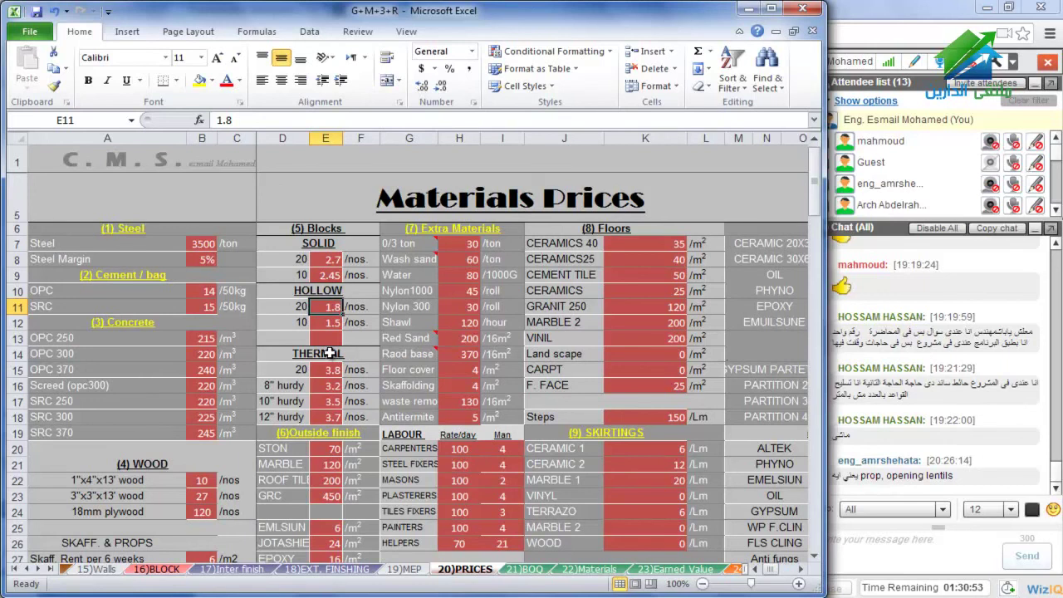
left_click(288, 368)
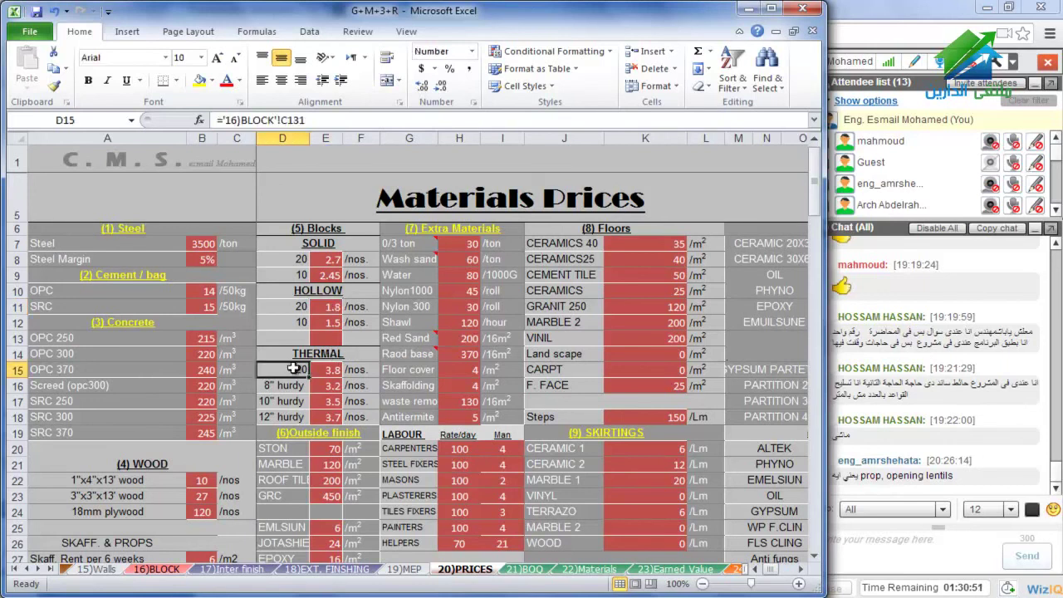
left_click(316, 369)
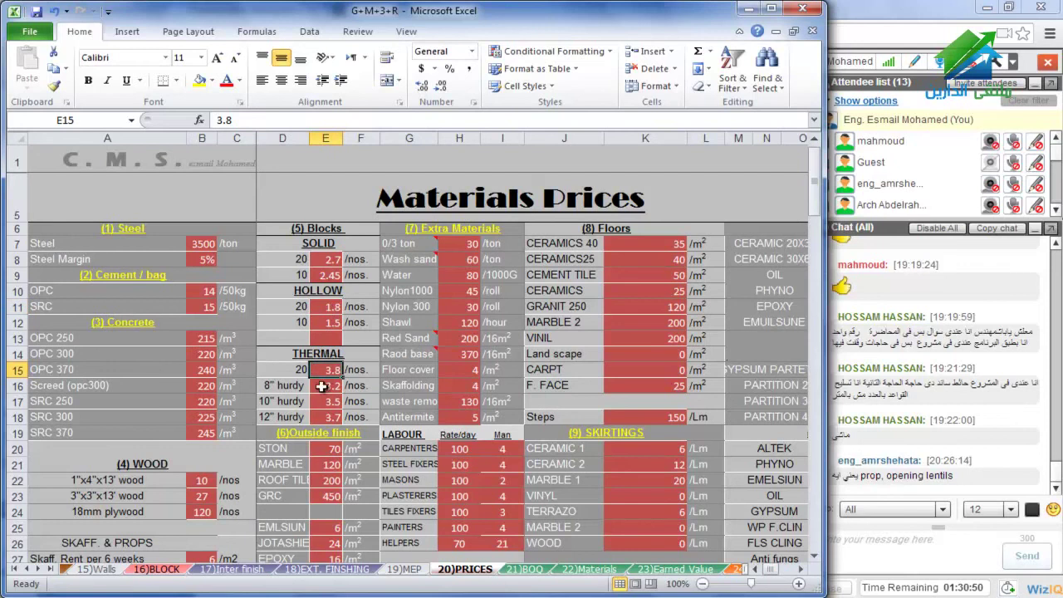
left_click(332, 386)
left_click(332, 401)
left_click(328, 416)
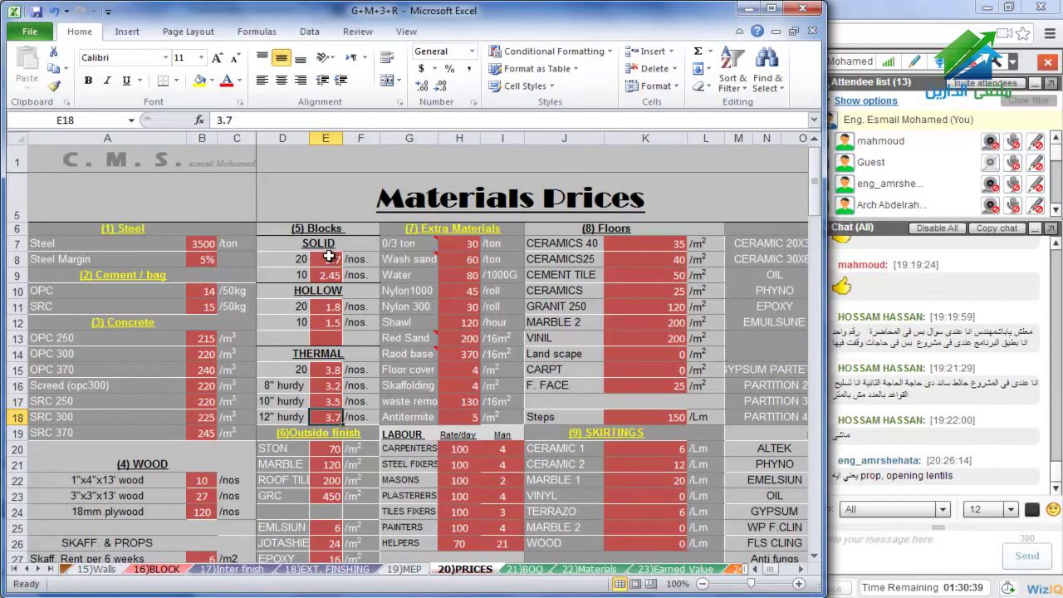
Recheck the 20 cm solid block wall areas on the 16)BLOCK sheet and return to the 20)PRICES sheet
left_click(181, 570)
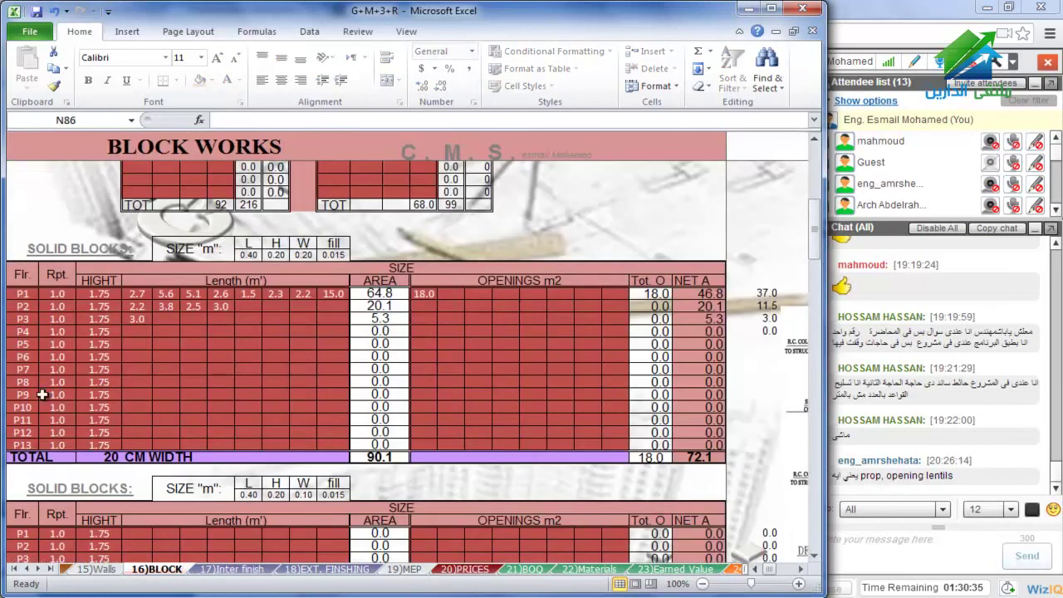
left_click(462, 571)
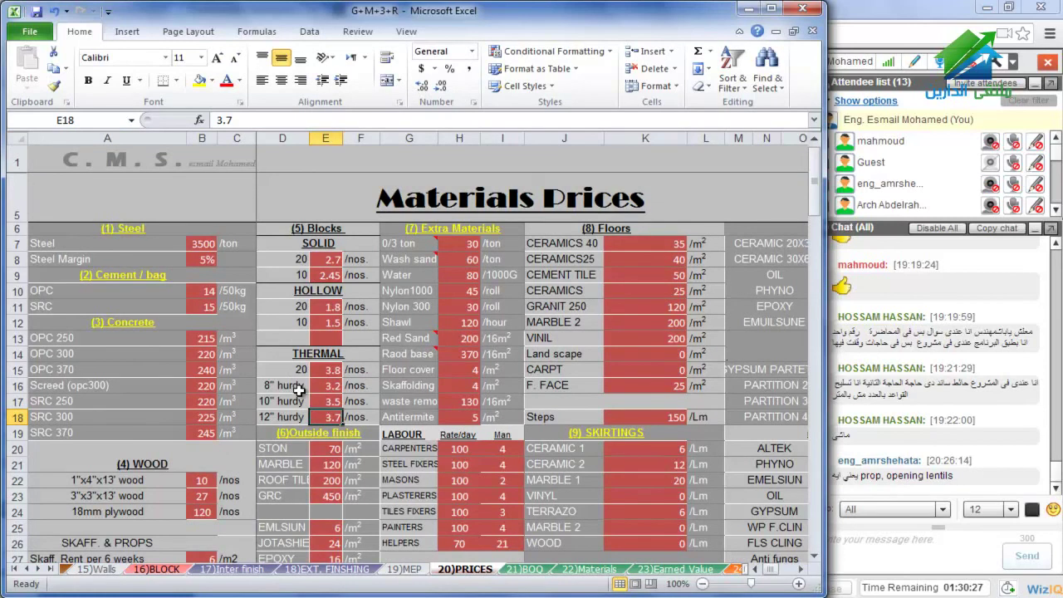
Examine the stone, roof tile, GRC and emulsion entries under Outside finish and their source on the 18)EXT. FINSHING sheet, returning to 20)PRICES
scroll(301, 390, "down", 2)
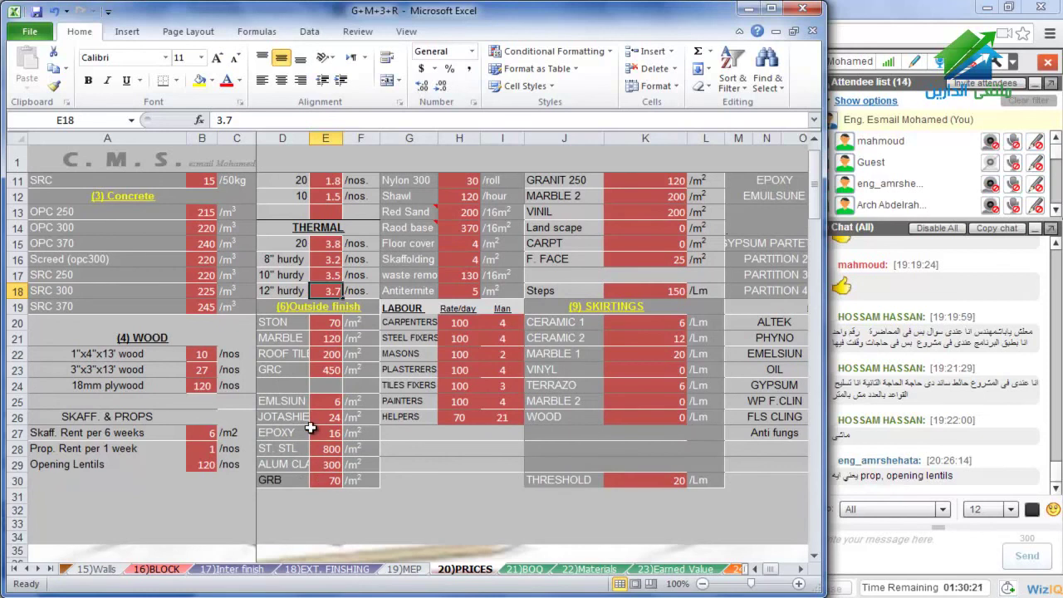
left_click(291, 338)
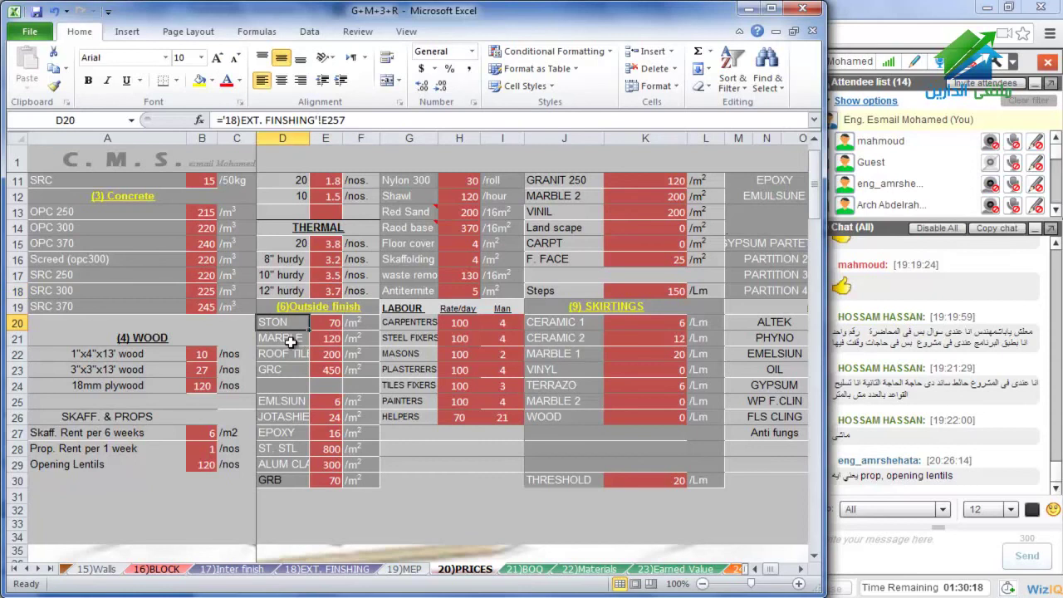
left_click(293, 358)
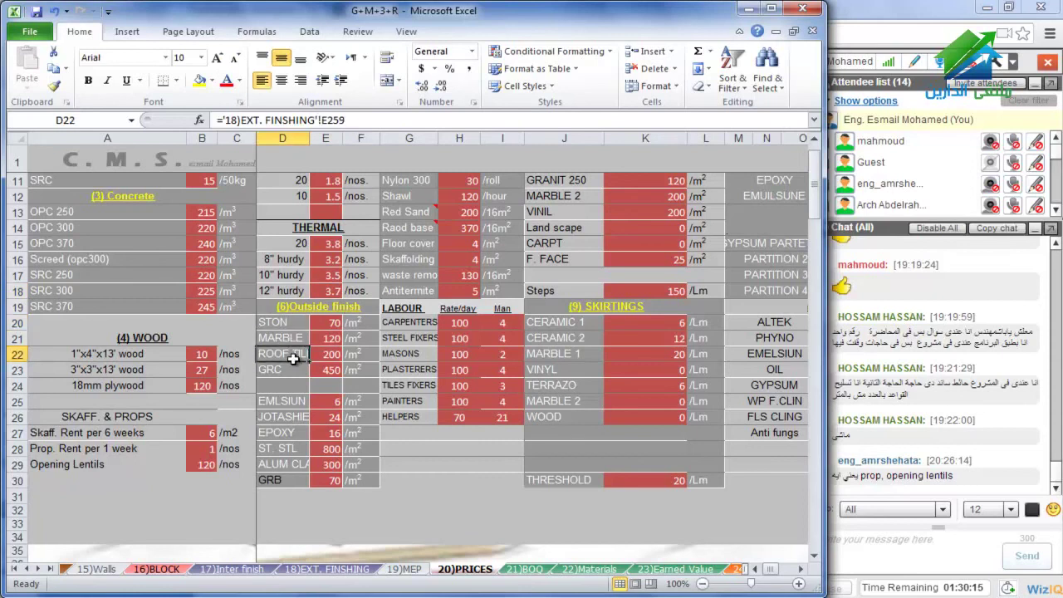
left_click(294, 370)
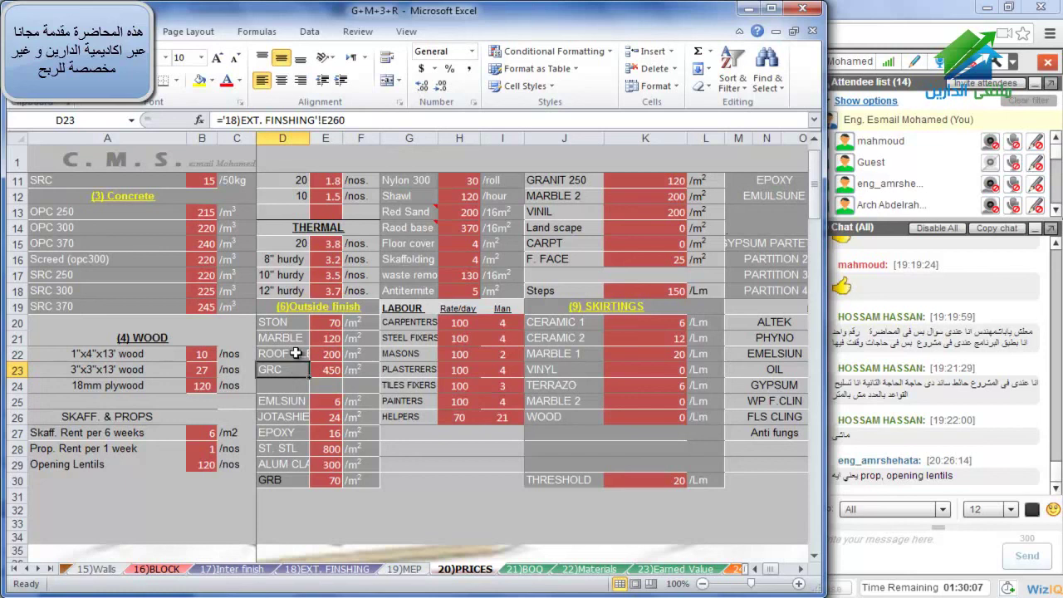
left_click(295, 405)
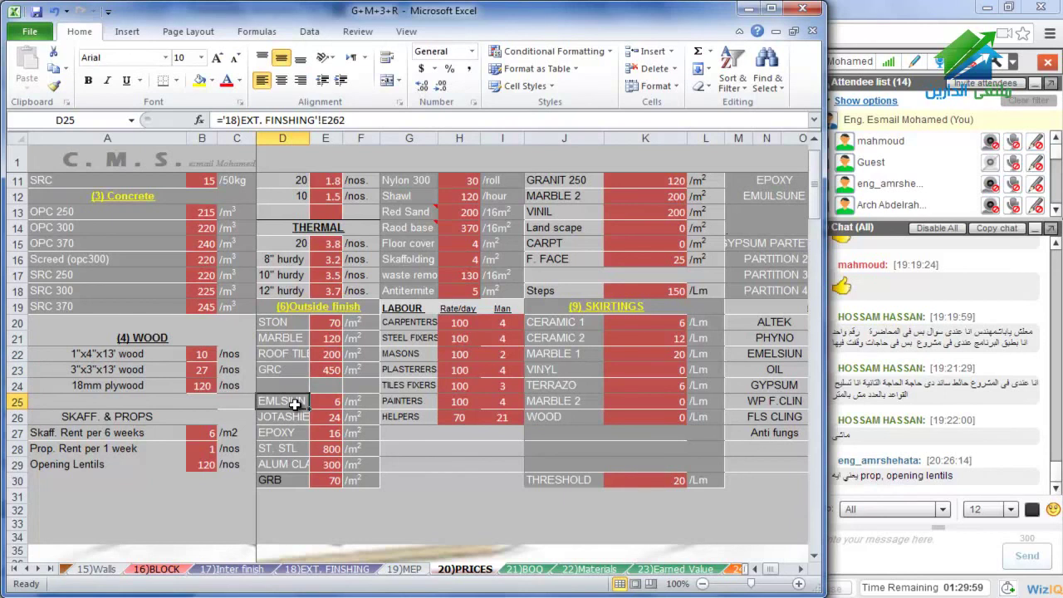
left_click(301, 569)
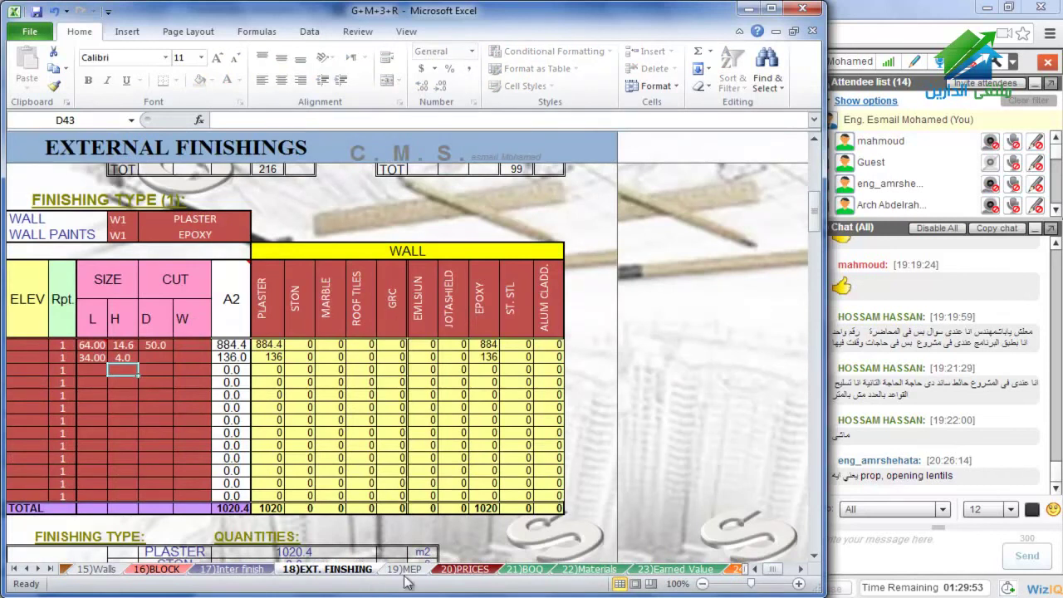
left_click(463, 569)
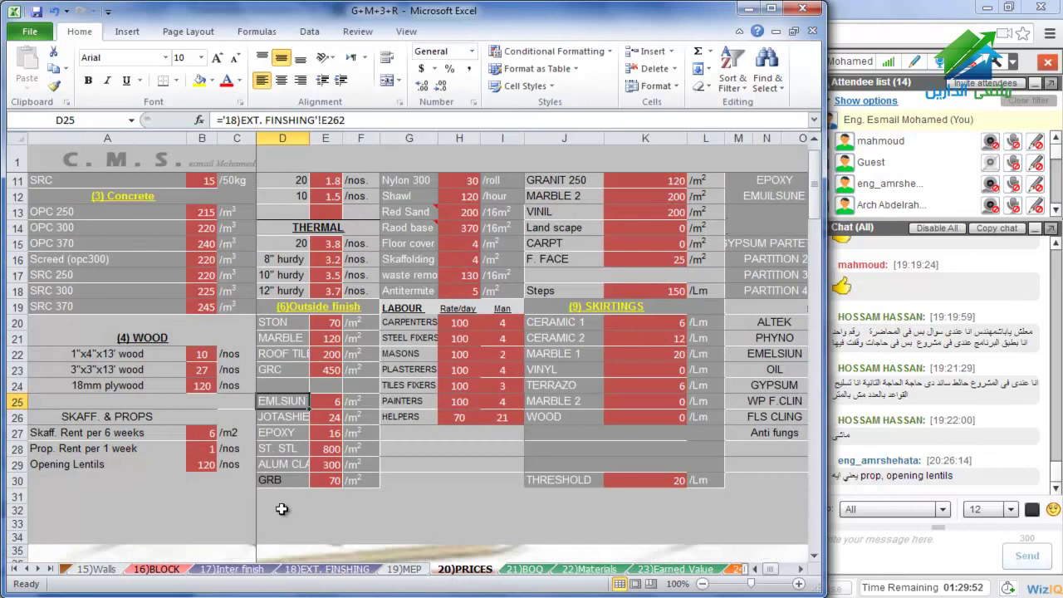
Review the outside finish prices per square metre, from stone, marble, roof tile and GRC through the paints to aluminium cladding
left_click(329, 324)
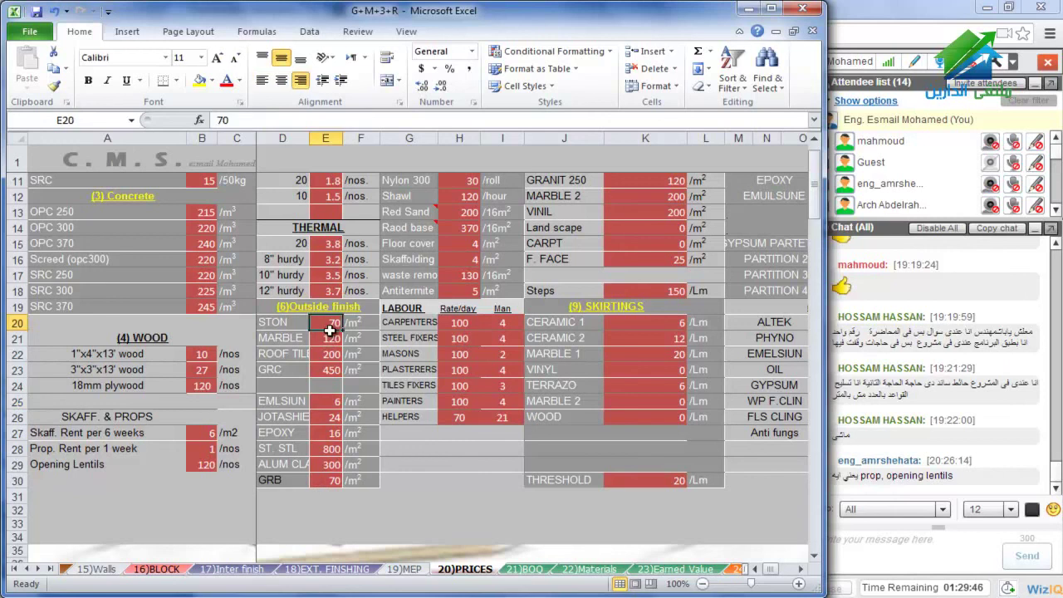
left_click(329, 338)
left_click(329, 353)
left_click(329, 365)
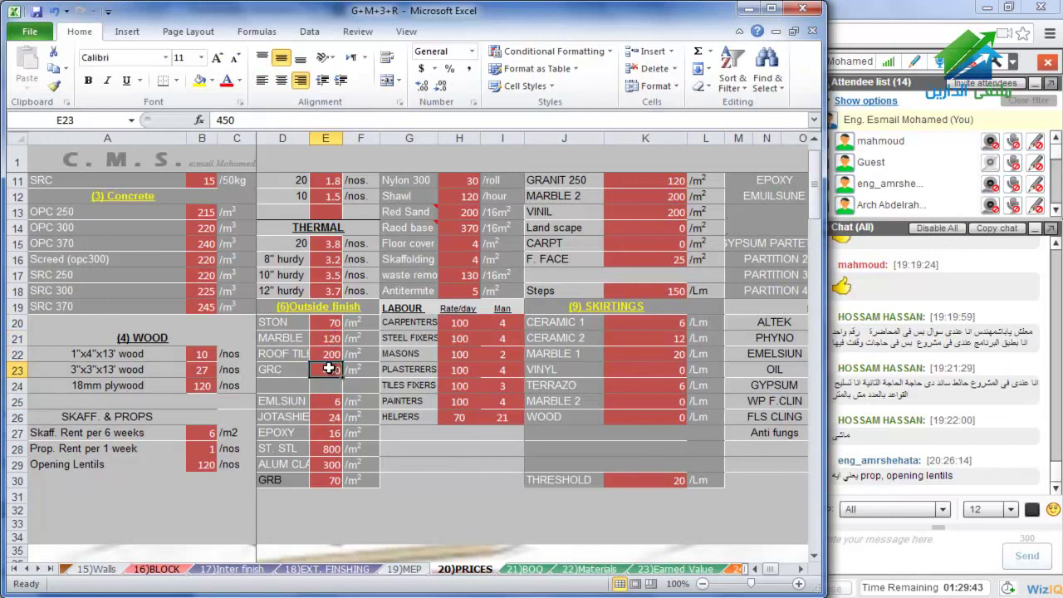
left_click(330, 402)
left_click(329, 416)
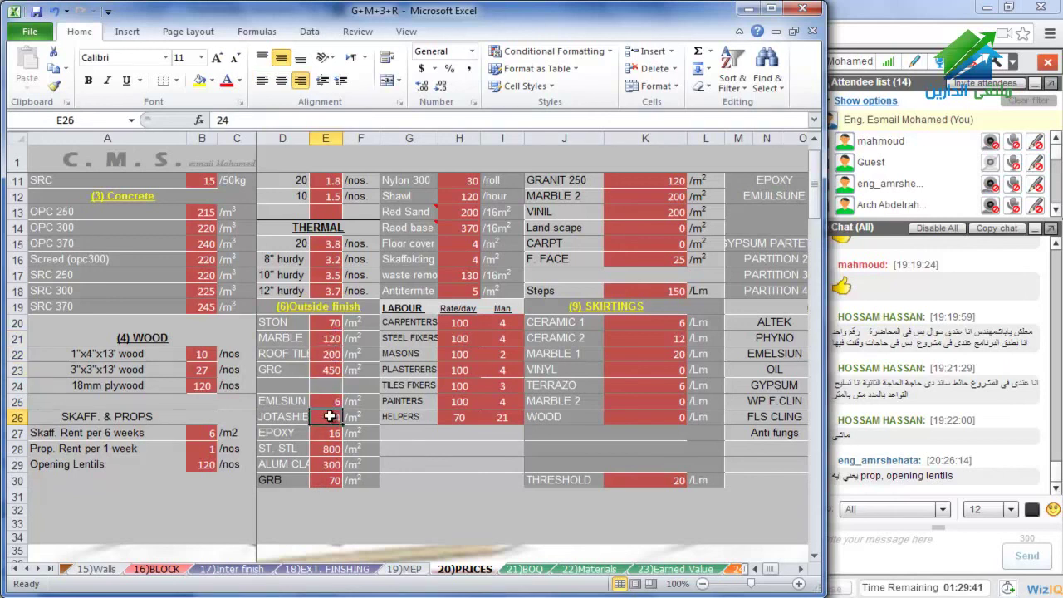
left_click(327, 432)
left_click(327, 449)
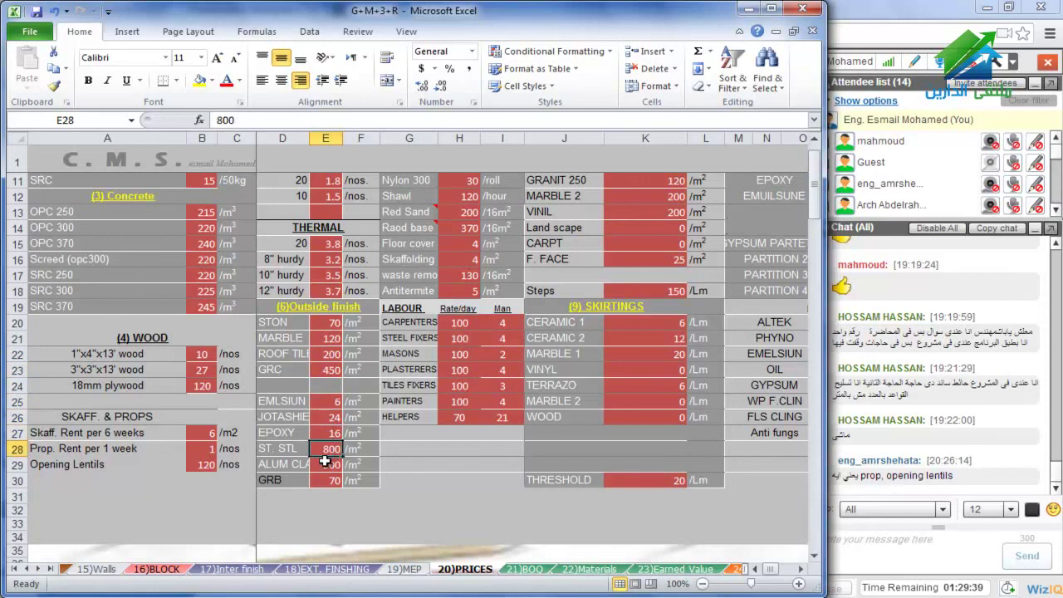
left_click(328, 463)
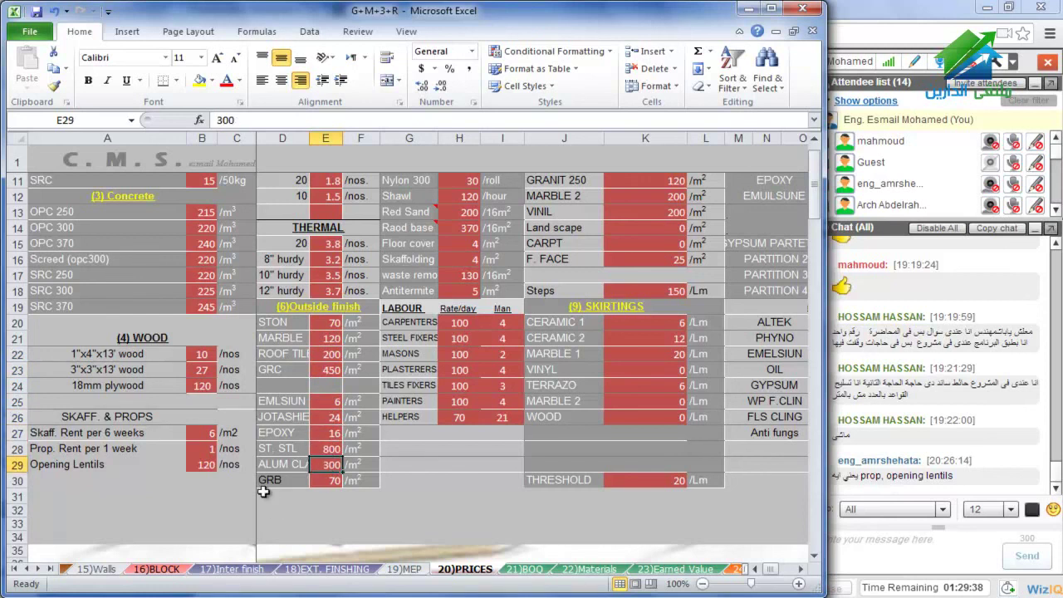
Check the wall finish columns on 18)EXT. FINSHING and glance at 17)Inter finish, returning to the start of the 20)PRICES sheet
left_click(327, 569)
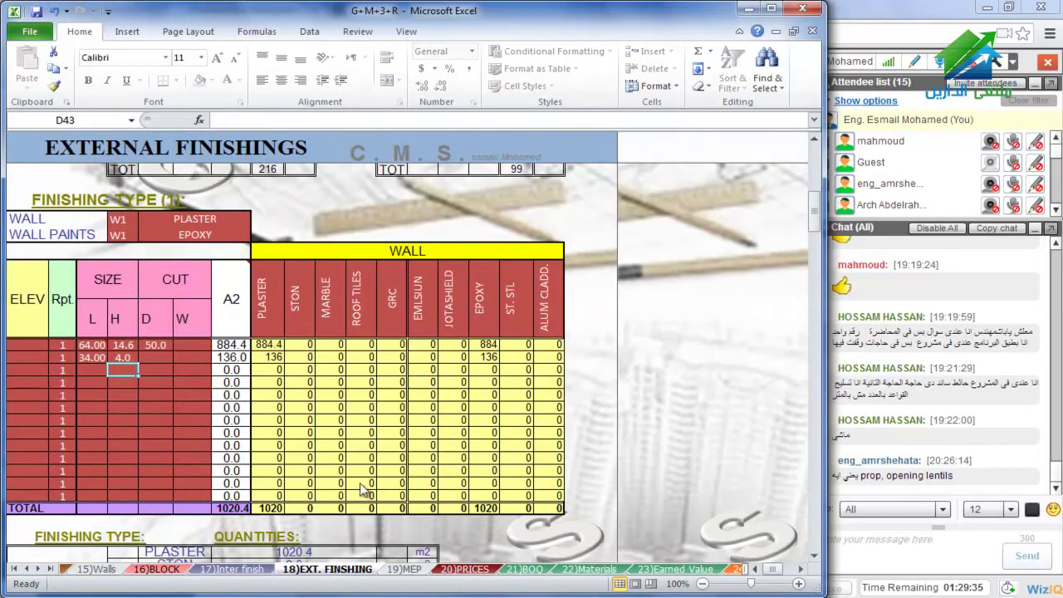
left_click(229, 570)
left_click(307, 570)
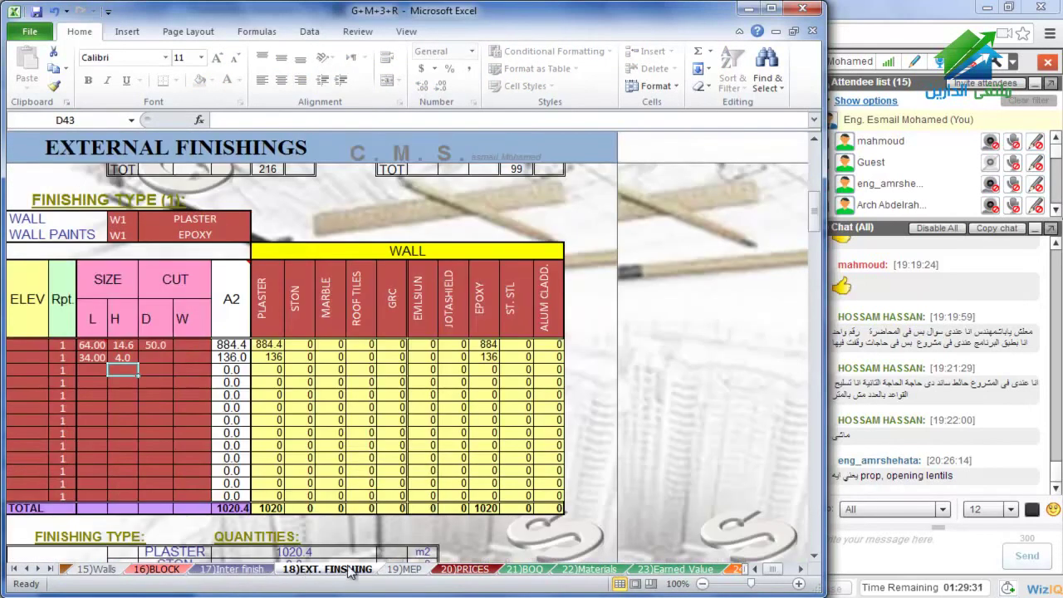
left_click(462, 570)
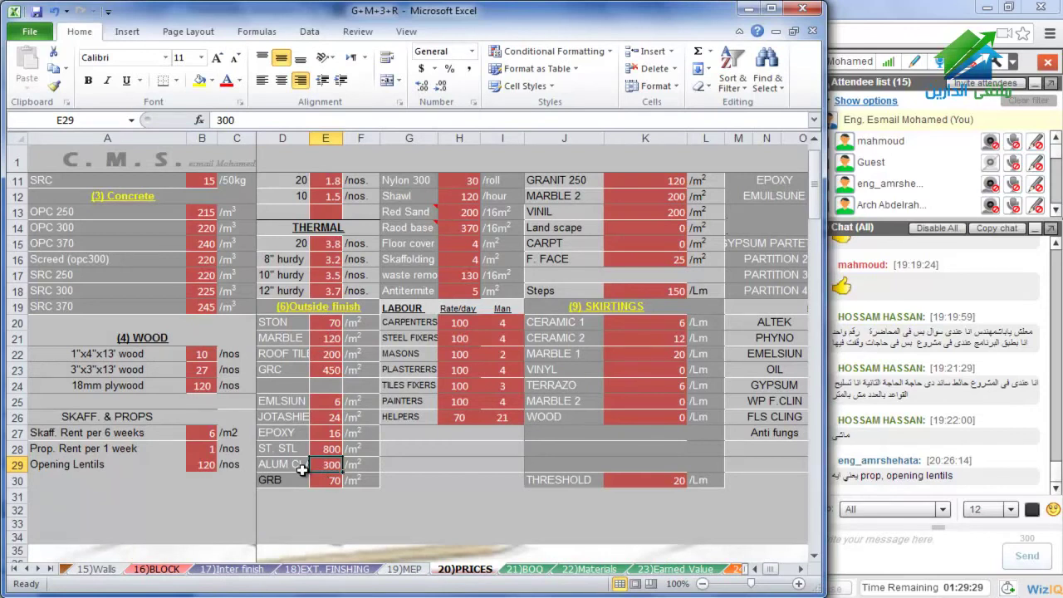
scroll(301, 470, "up", 2)
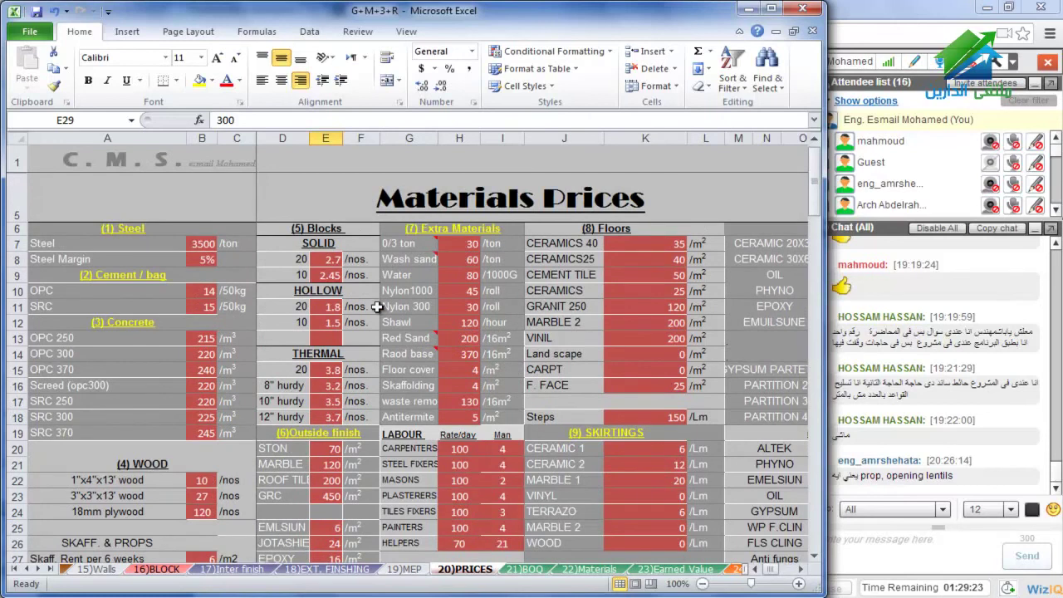
Read the comment on the 0/3 aggregate under Extra Materials, and review the 0/3 and wash sand prices per ton
mouse_move(434, 251)
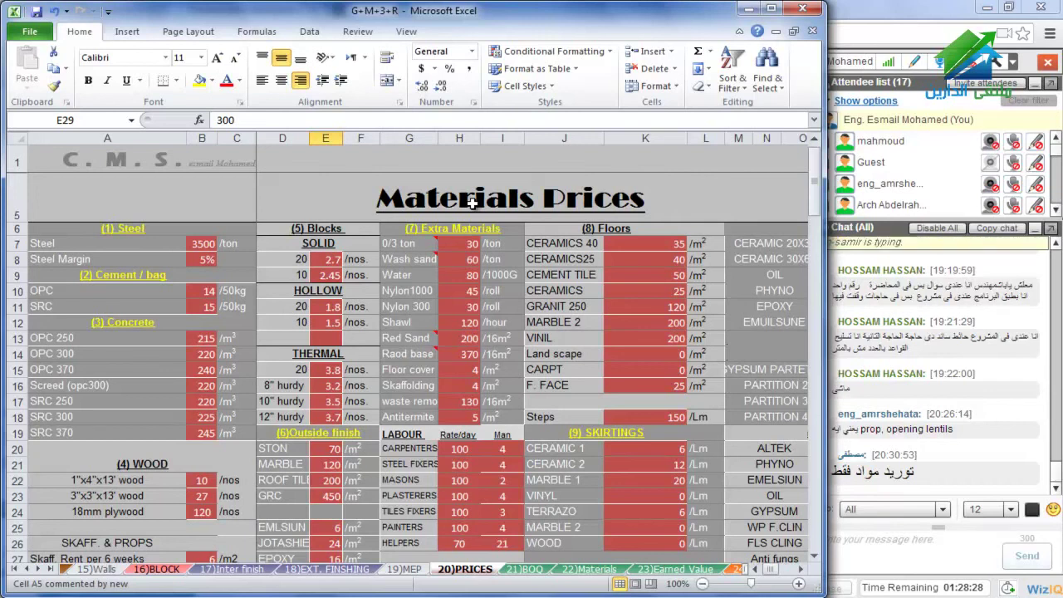
left_click(410, 259)
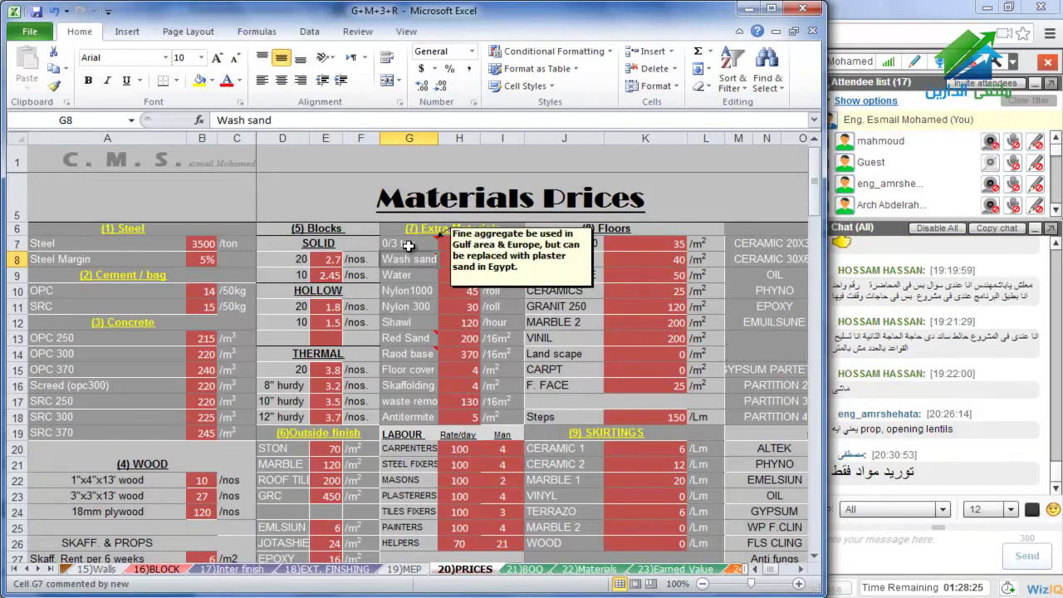
key("Up")
key("Down")
key("Up")
key("Down")
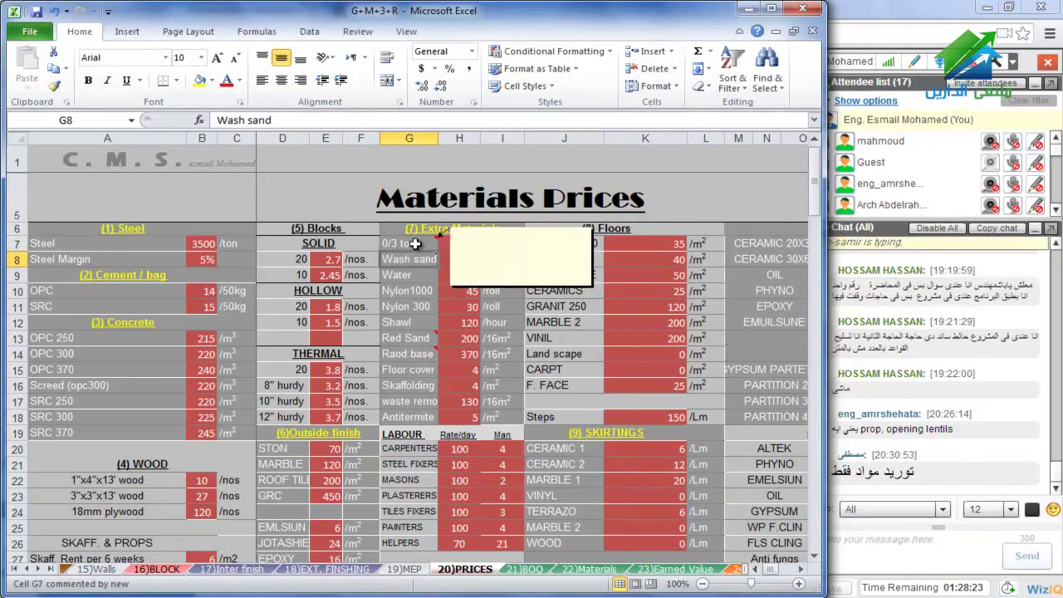
key("Up")
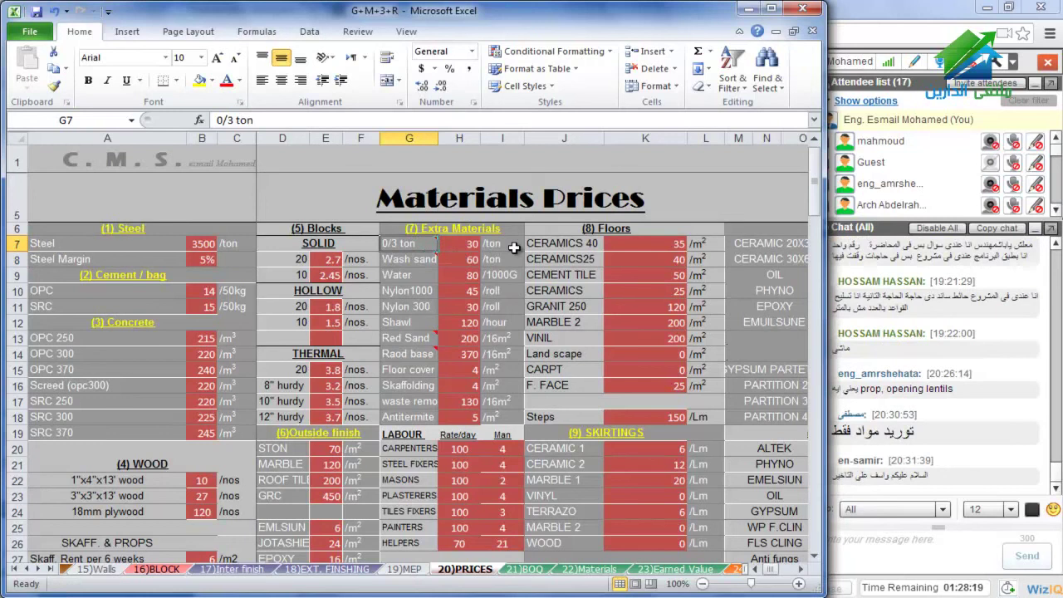
left_click(467, 244)
left_click(466, 262)
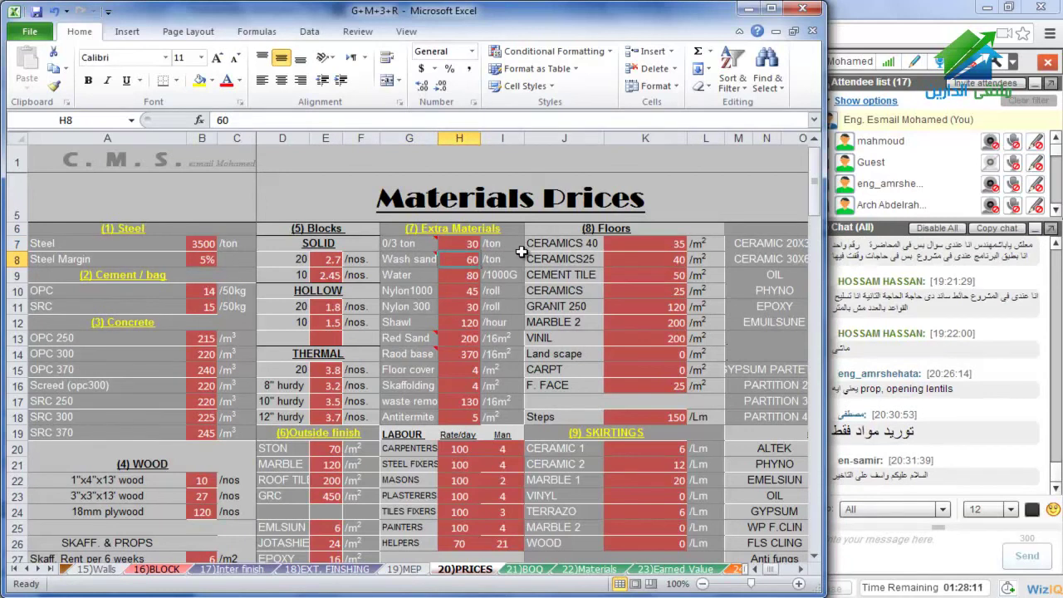
Review the water price per 1000 gallons and the Nylon 1000 and Nylon 300 prices per roll
left_click(418, 278)
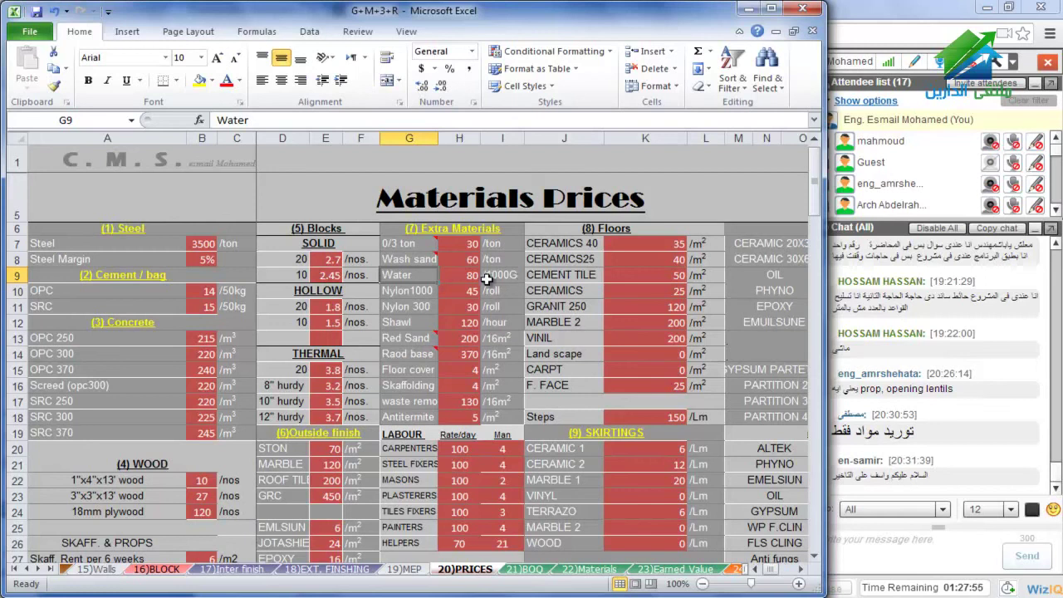
left_click(461, 280)
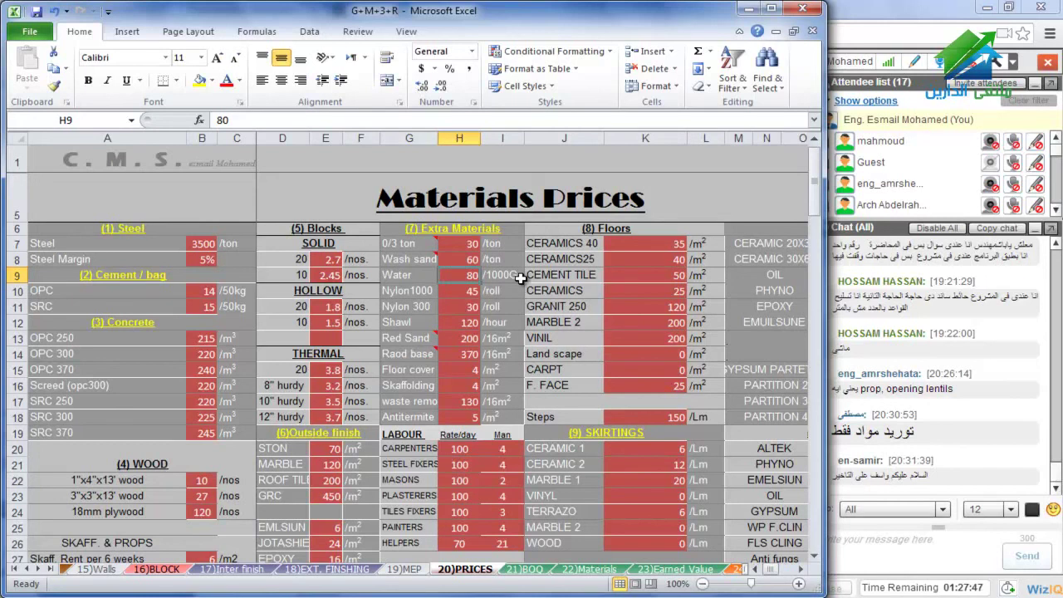
left_click(420, 294)
left_click(468, 294)
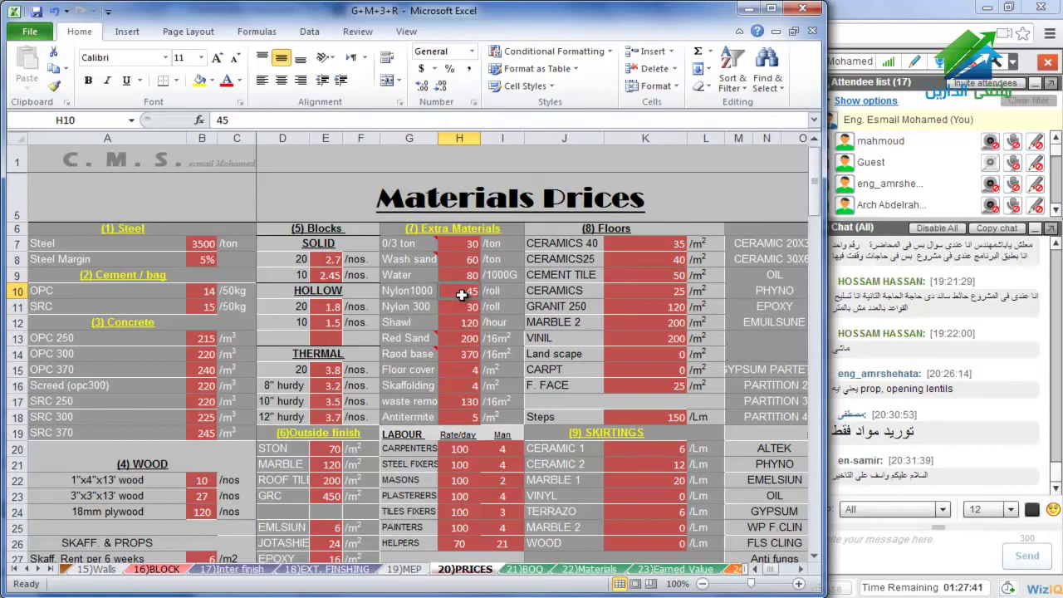
left_click(422, 294)
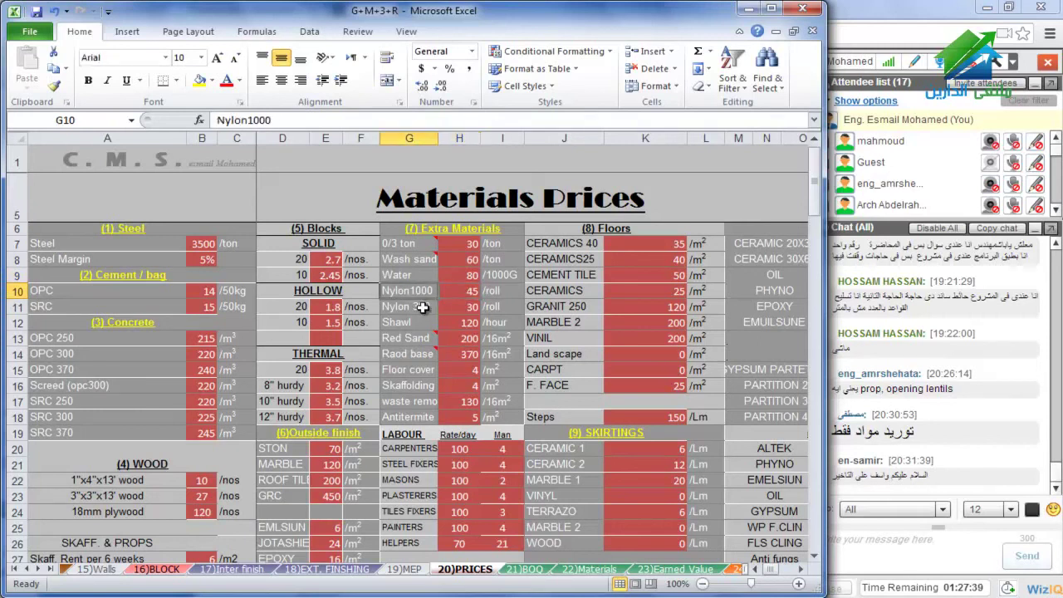
left_click(423, 304)
left_click(422, 292)
left_click(453, 294)
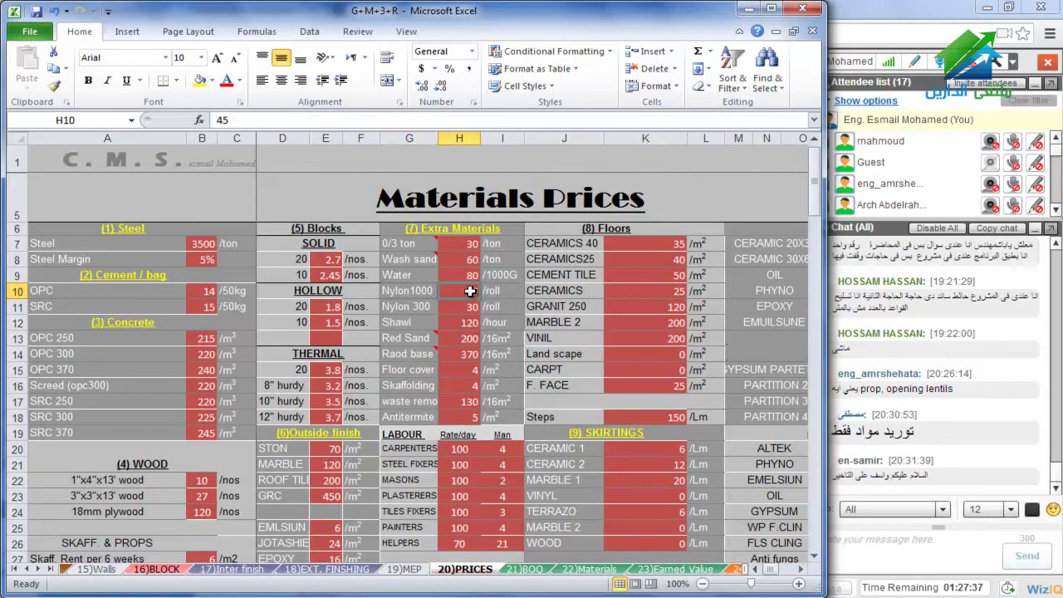
left_click(466, 309)
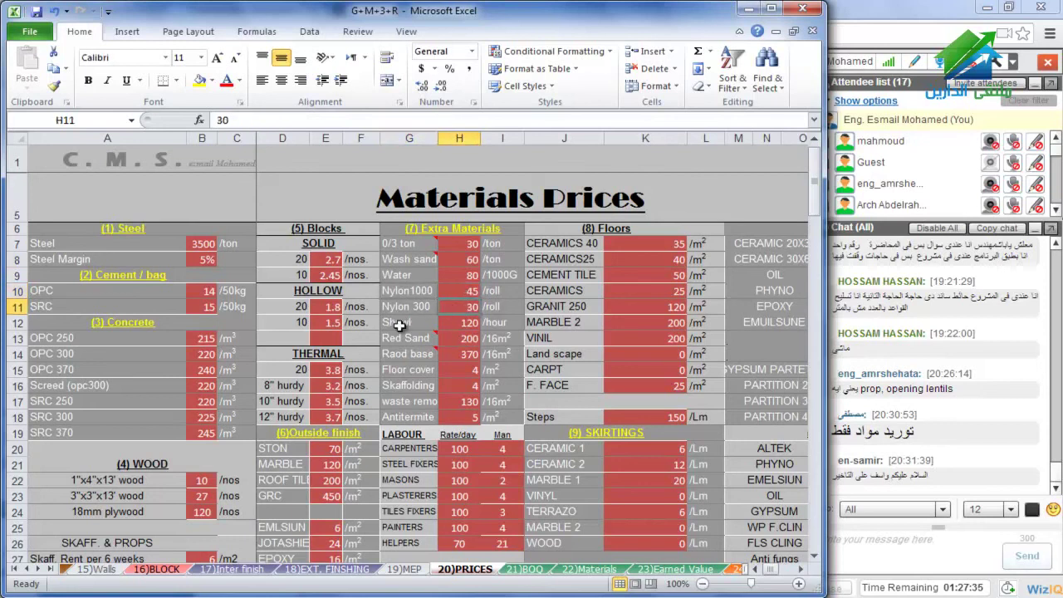
Examine the Shawl entry under Extra Materials, including its price and hourly unit
left_click(461, 326)
left_click(503, 325)
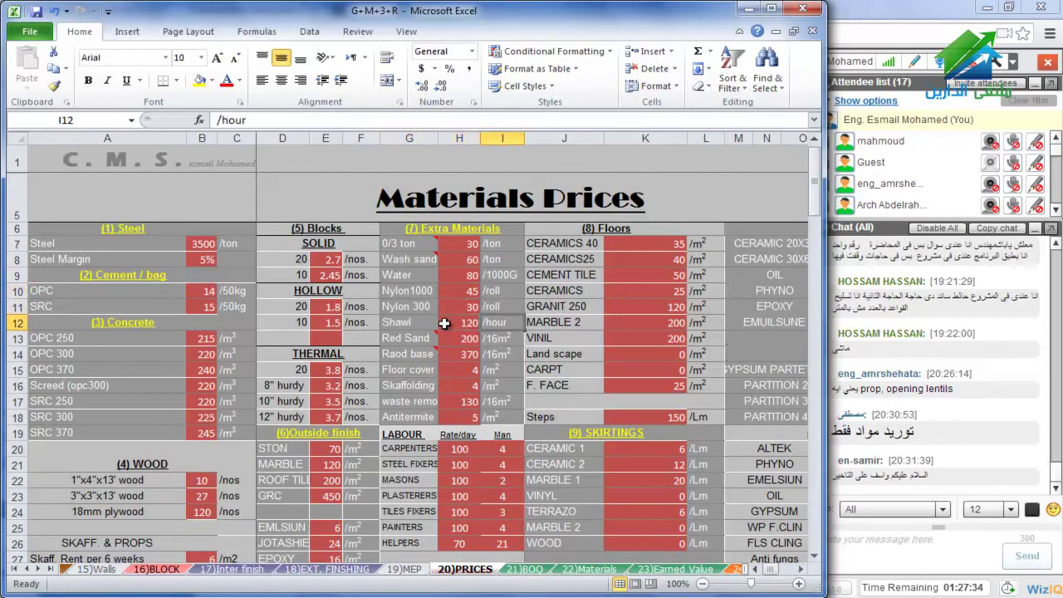
left_click(452, 325)
left_click(411, 327)
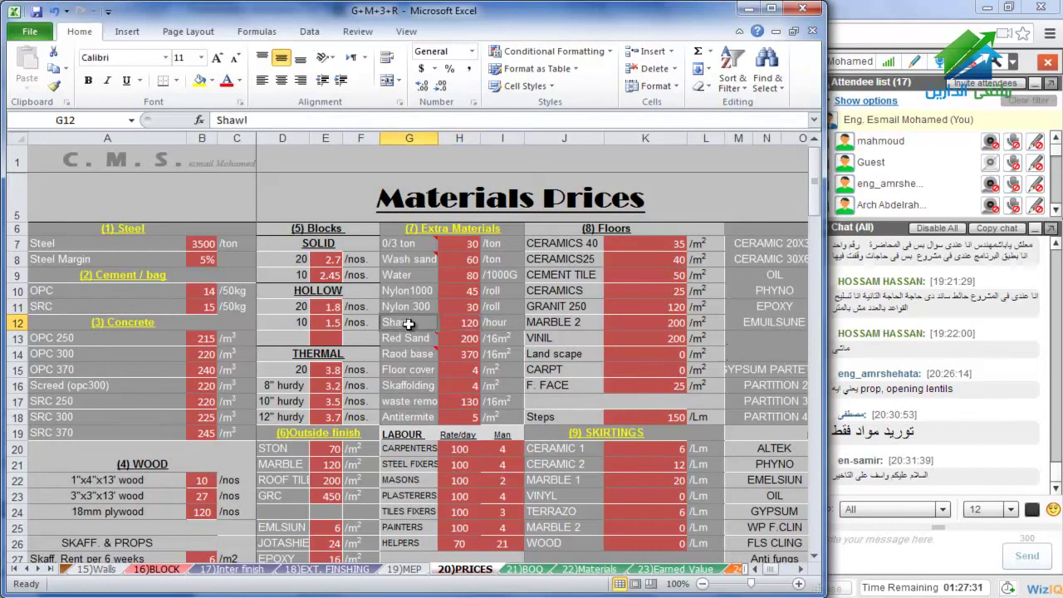
left_click(471, 324)
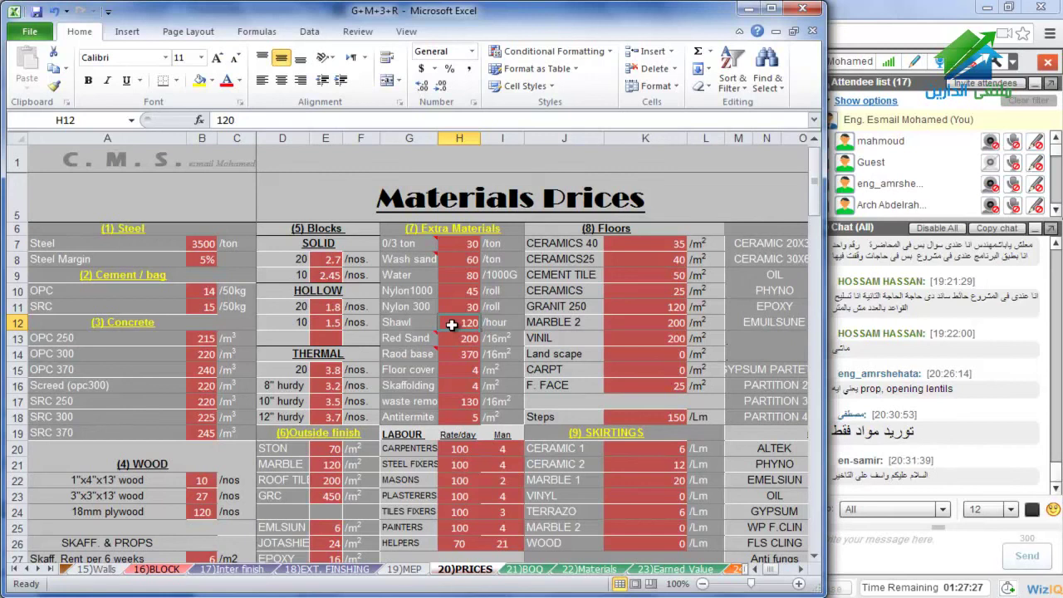
Review the red sand and road base prices per load, and read the comment on the road base entry
left_click(457, 342)
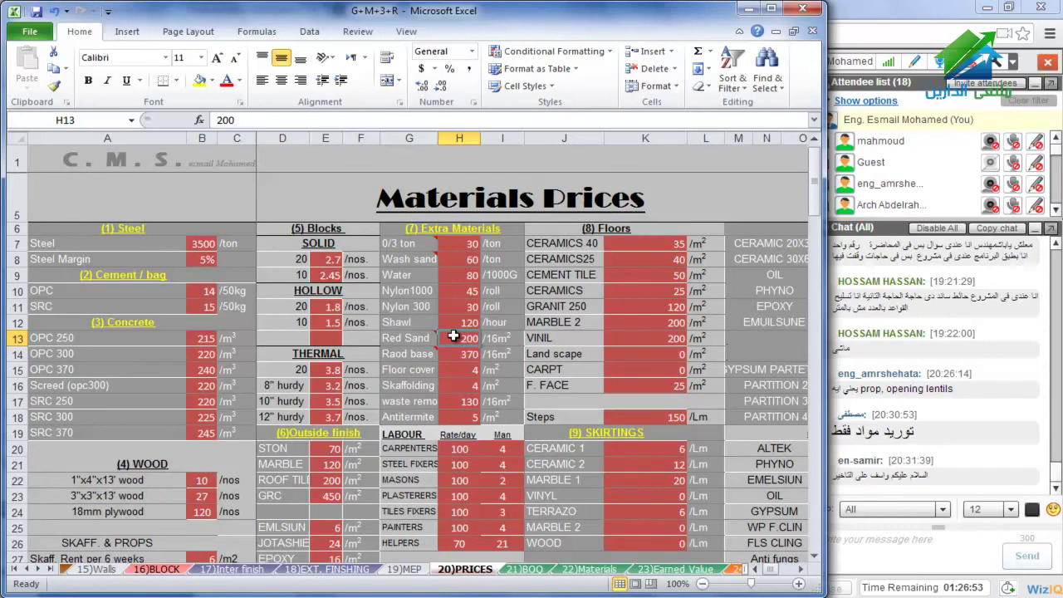
left_click(459, 355)
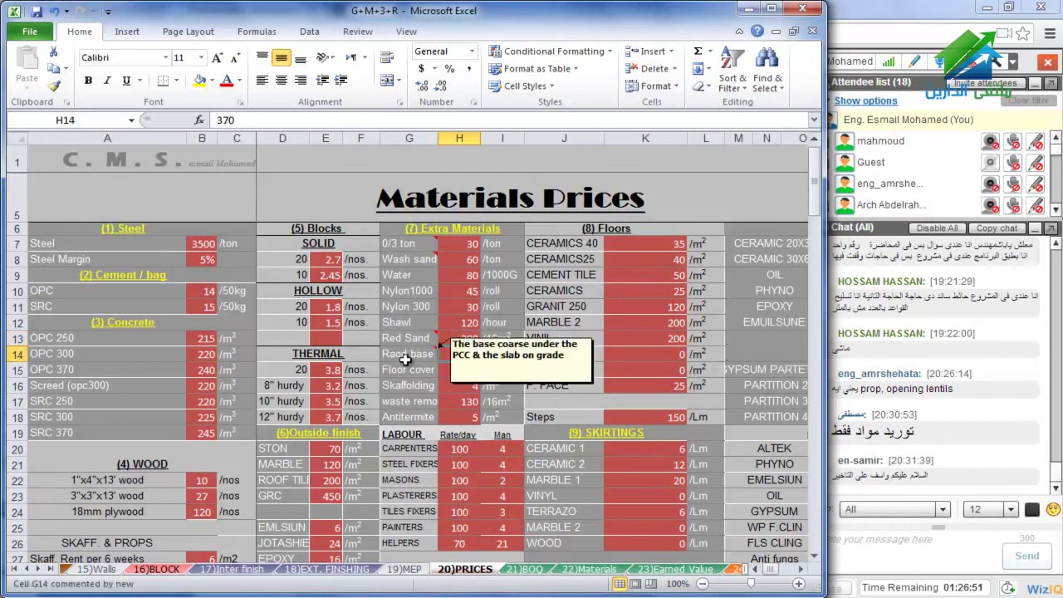
mouse_move(423, 357)
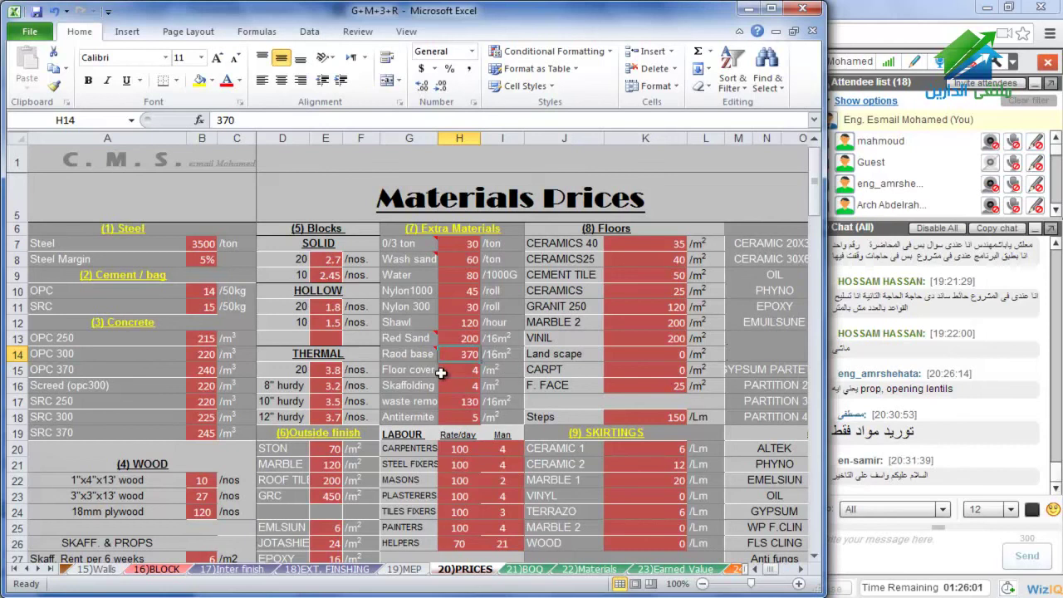
Review the floor cover, scaffolding, waste removal and Antitermite prices under Extra Materials
left_click(477, 373)
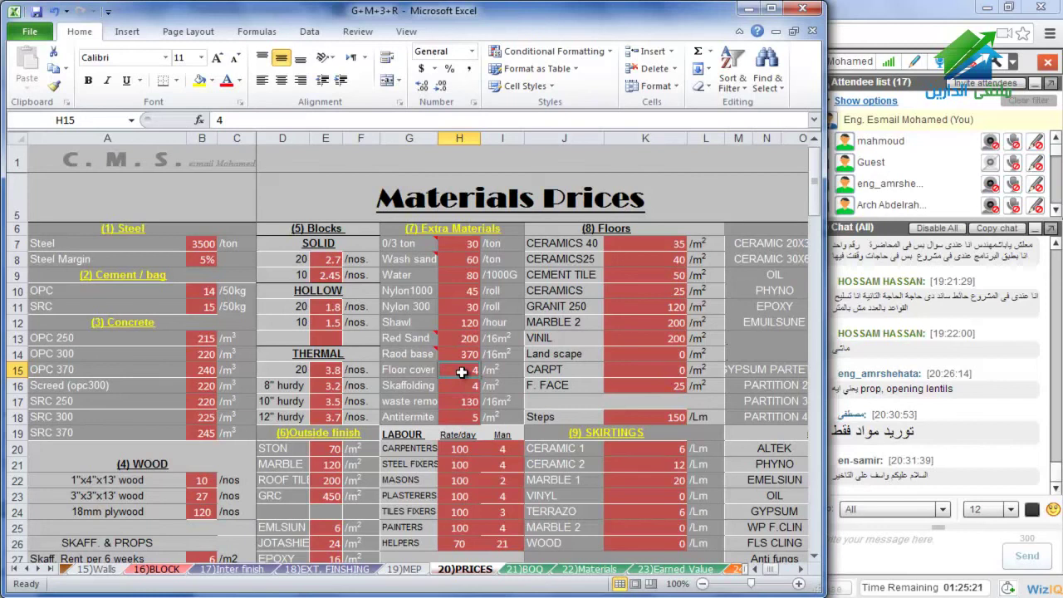
left_click(456, 387)
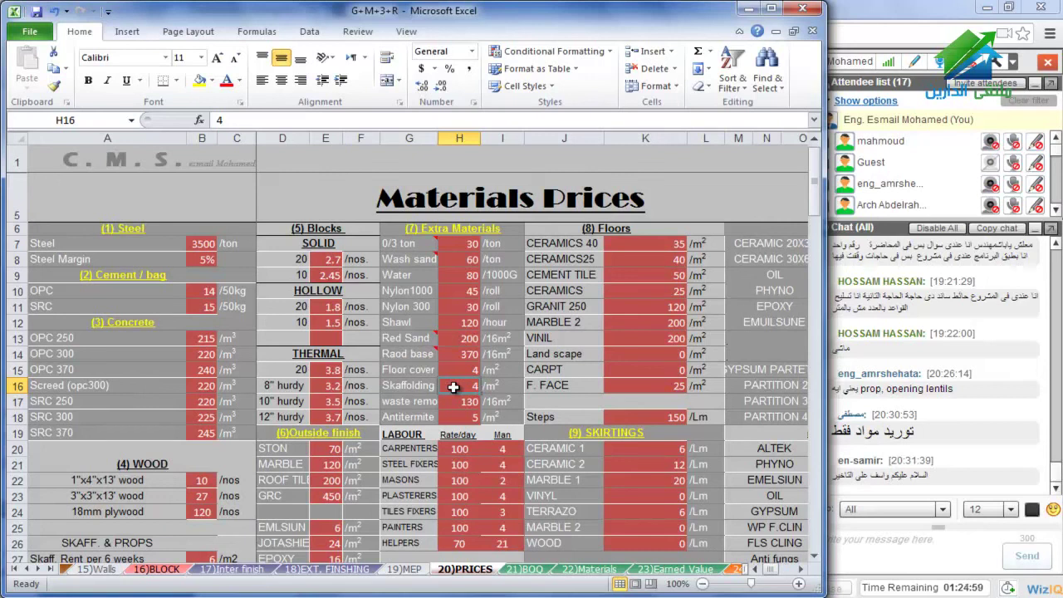
key("Down")
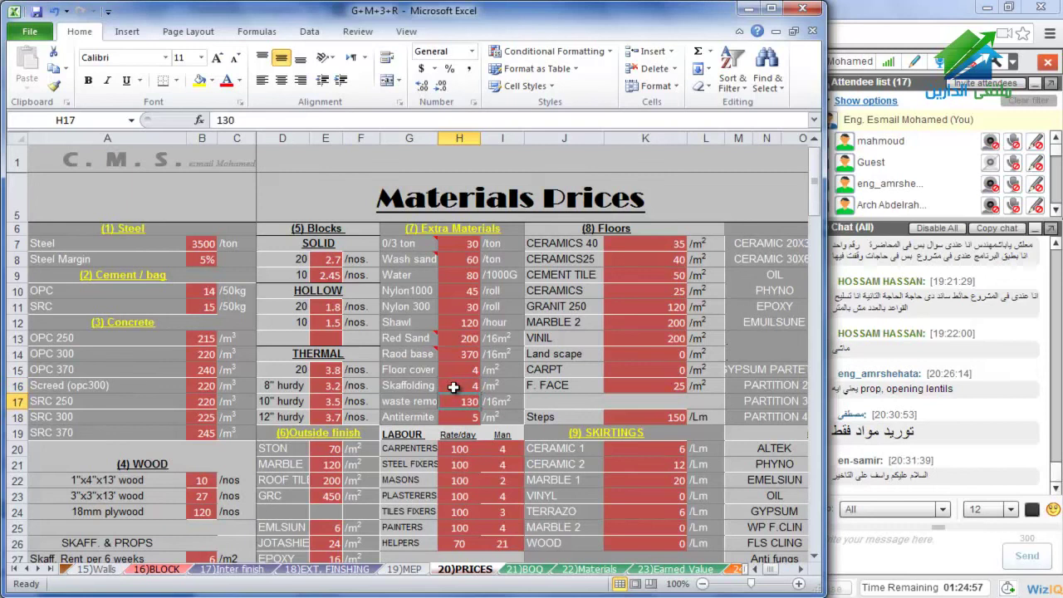
left_click(408, 405)
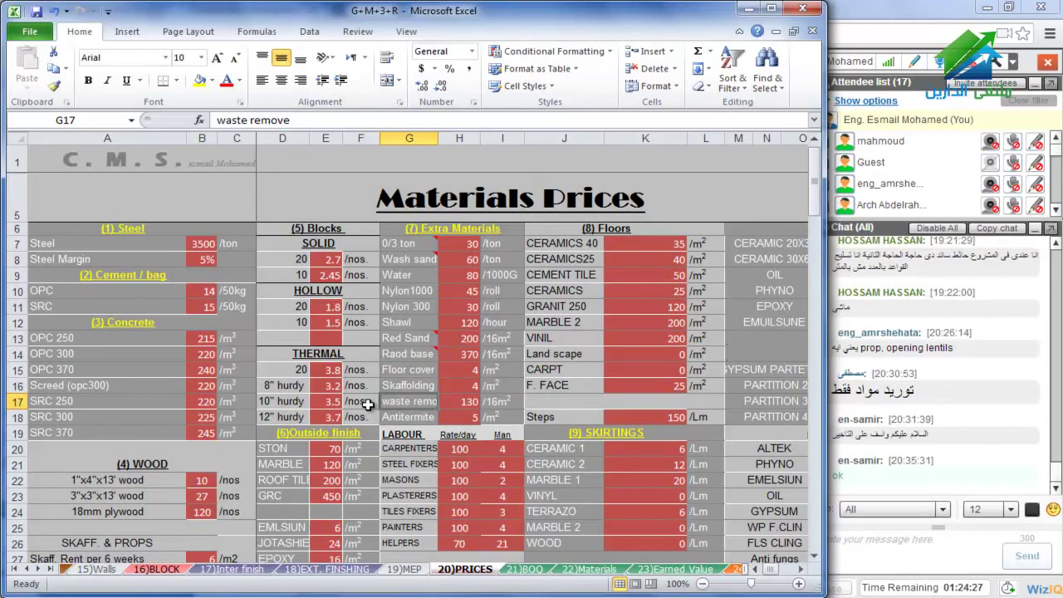
key("Right")
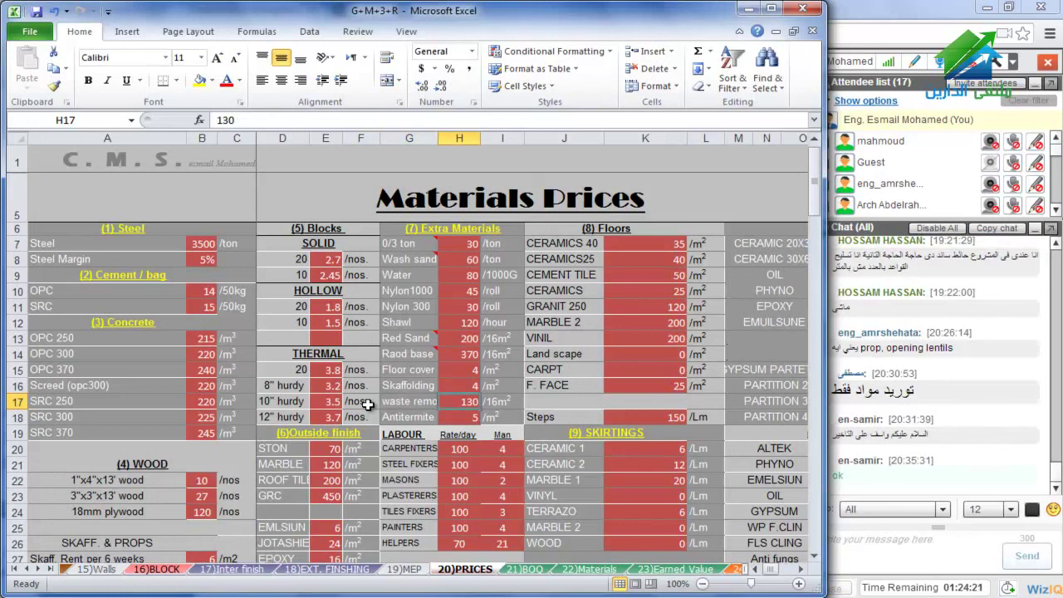
key("Down")
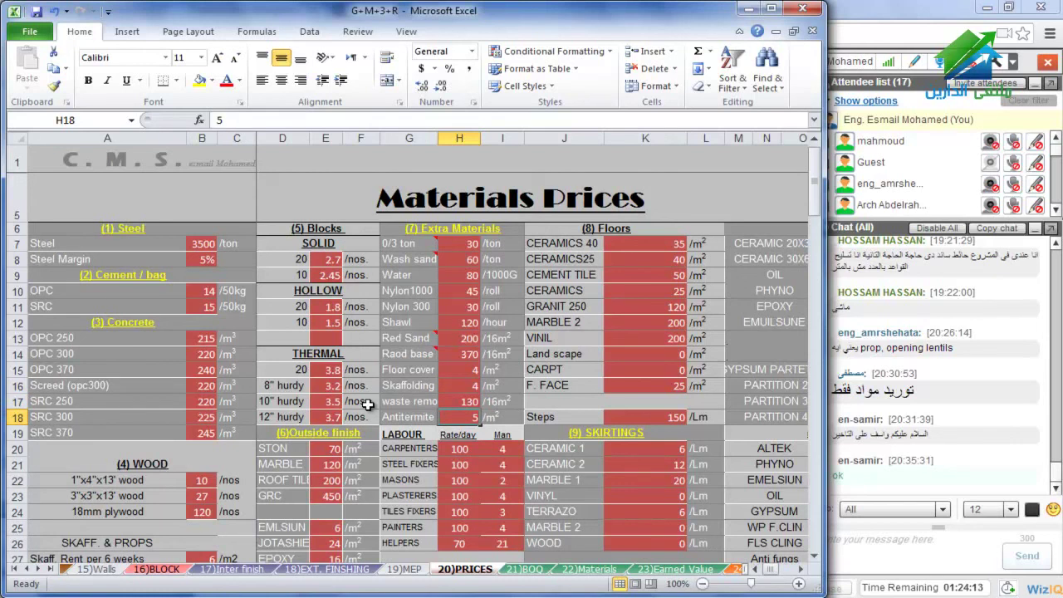
Try prices of 0 for the floor cover and Antitermite entries, and undo both changes
key("Up")
key("Up")
key("Up")
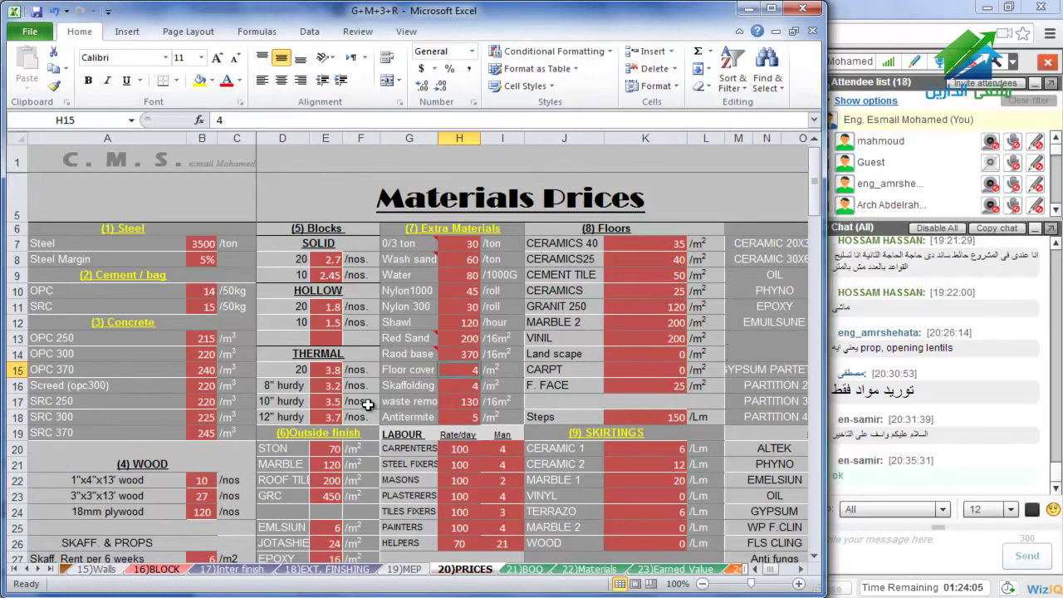
type("0")
key("Return")
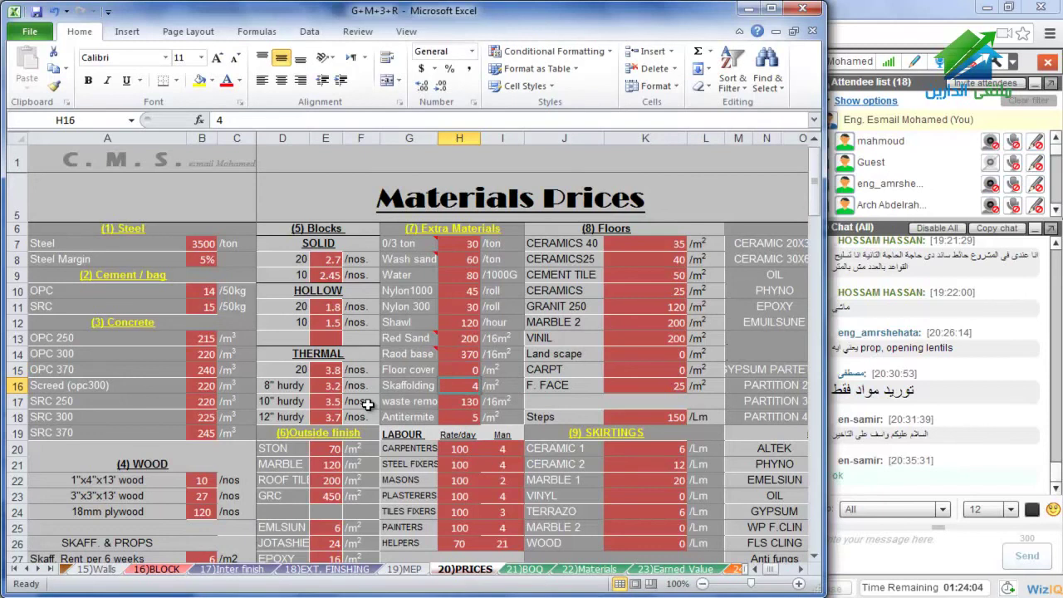
left_click(455, 418)
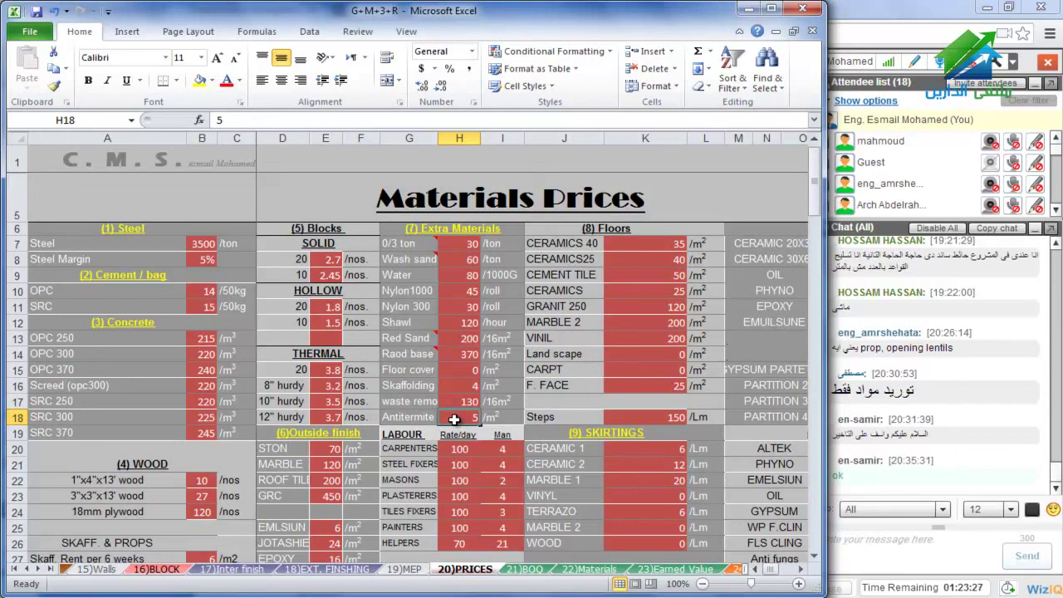
type("0")
key("Return")
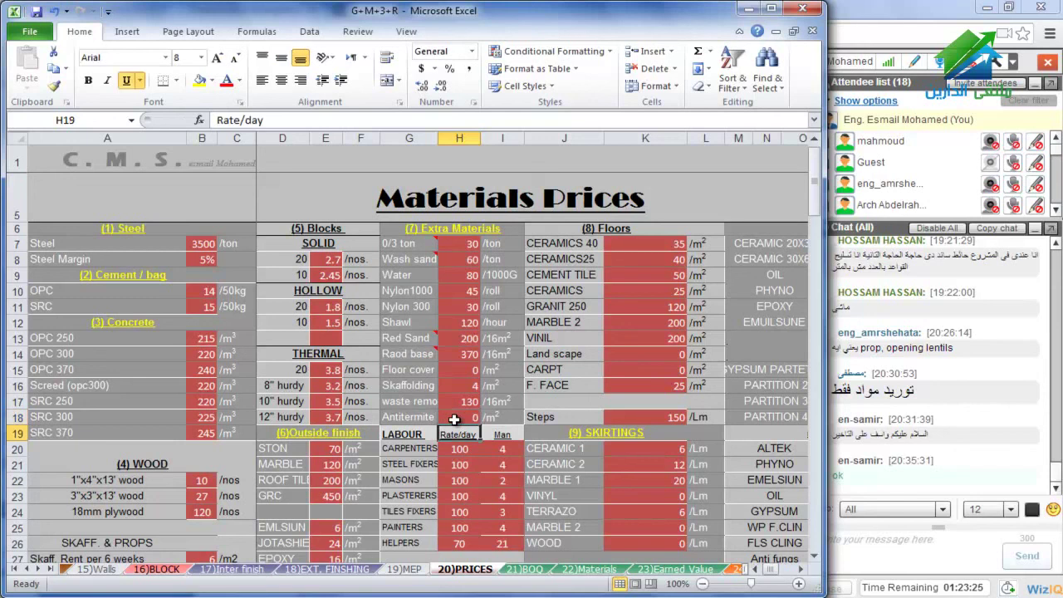
left_click(58, 13)
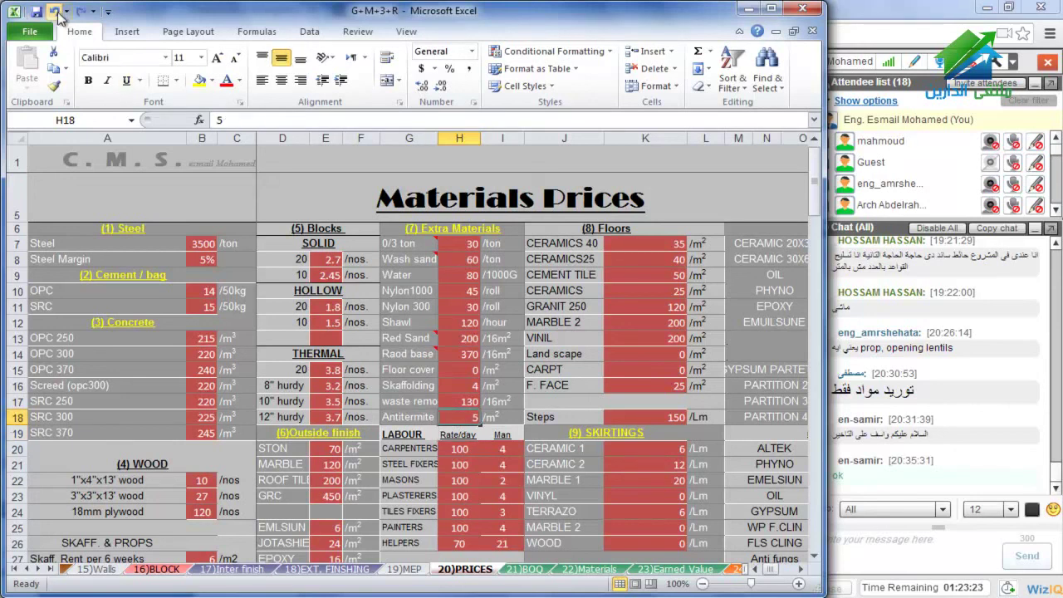
left_click(59, 12)
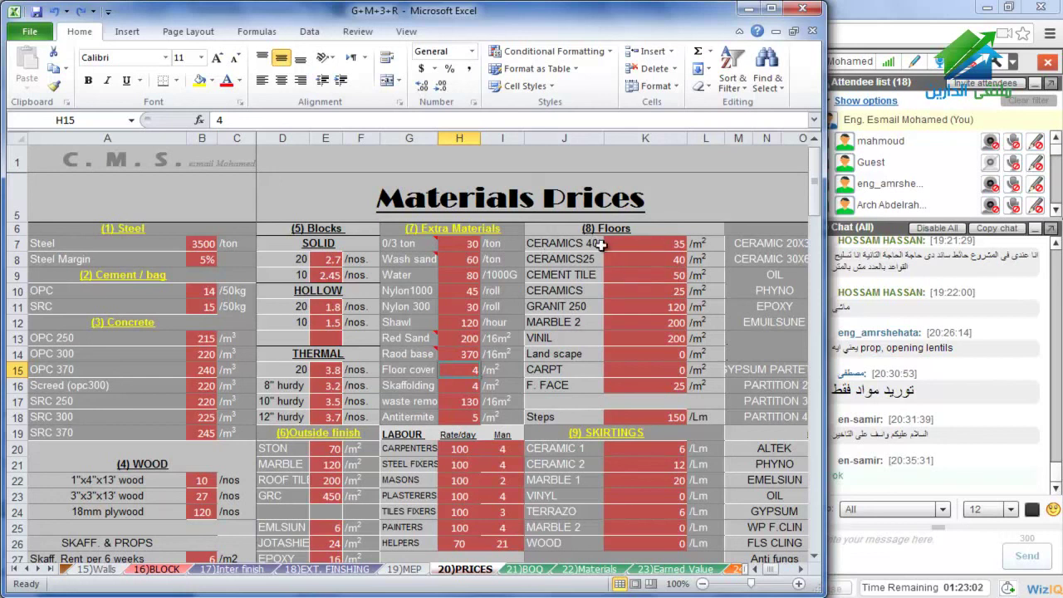
Under Floors, set the CERAMICS 40 price to 40, CERAMICS25 to 25 and CEMENT TILE to 28 per m²
left_click(548, 243)
left_click(611, 247)
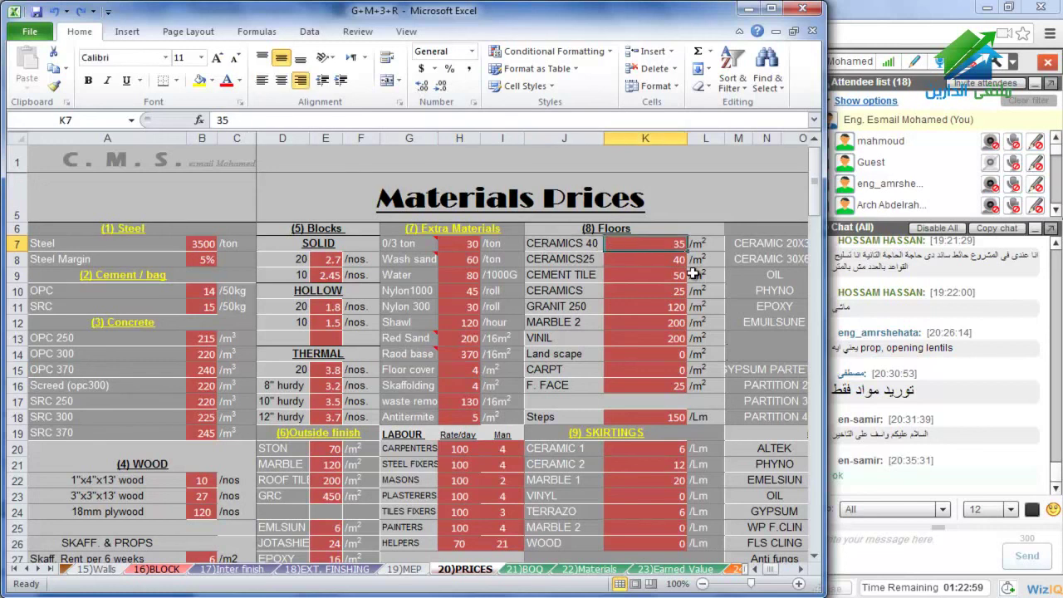
type("40")
key("Return")
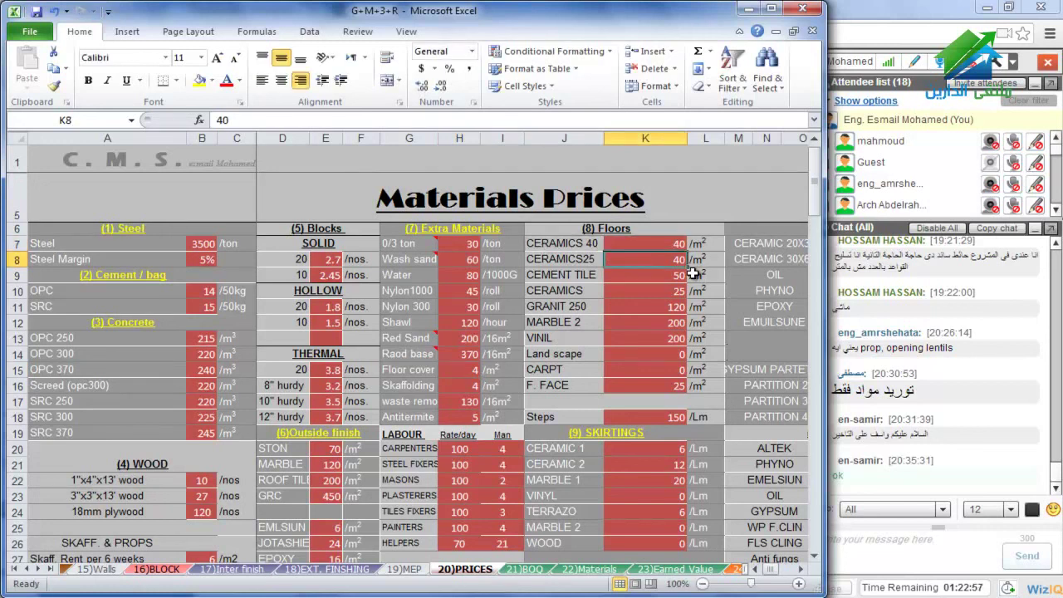
type("25")
key("Return")
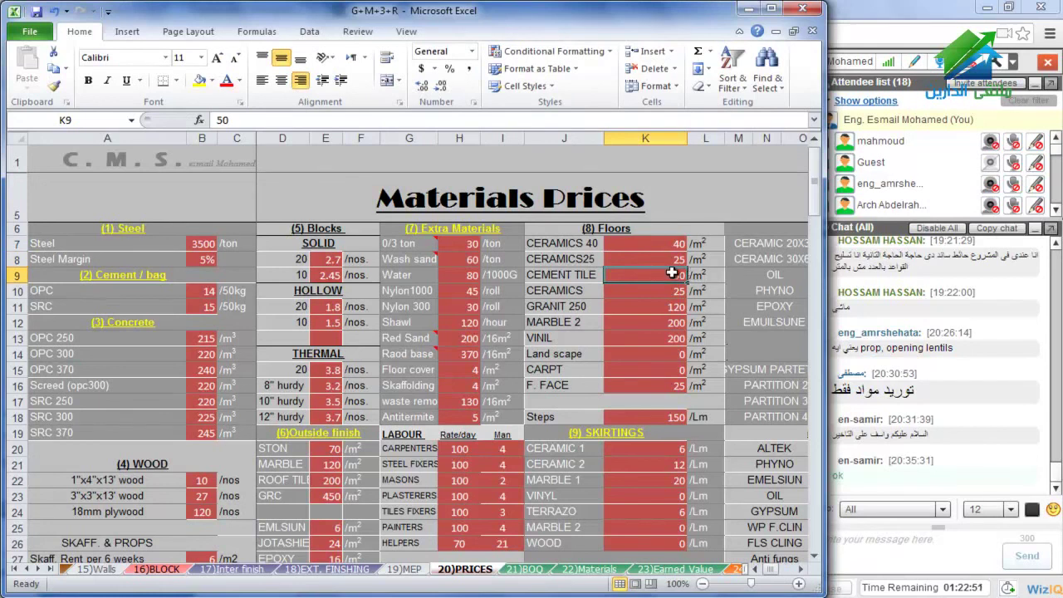
type("18")
key("Return")
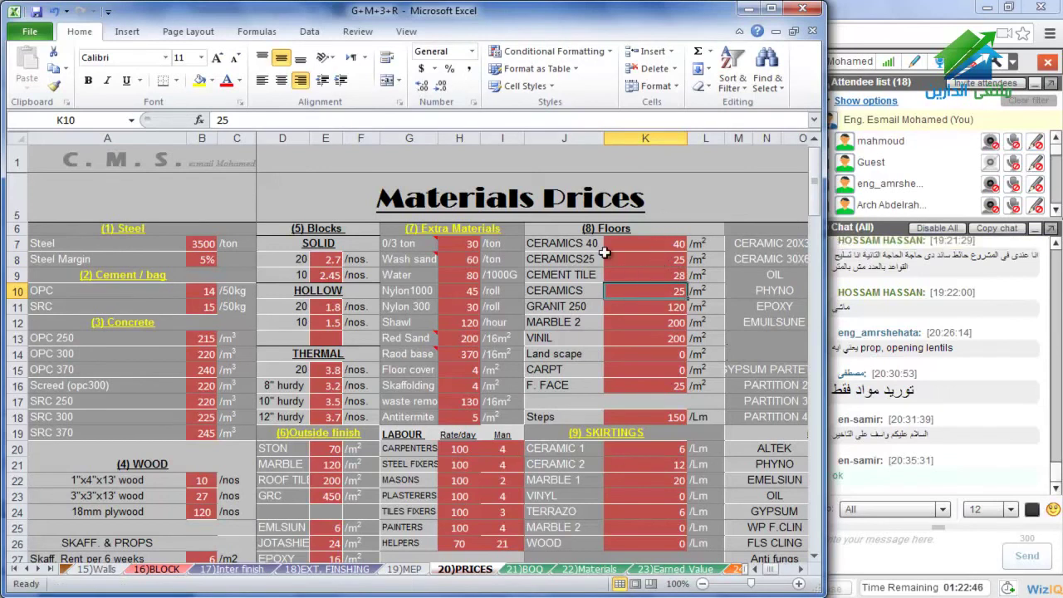
Set the GRANIT 250 floor price to 250 per m²
left_click(555, 310)
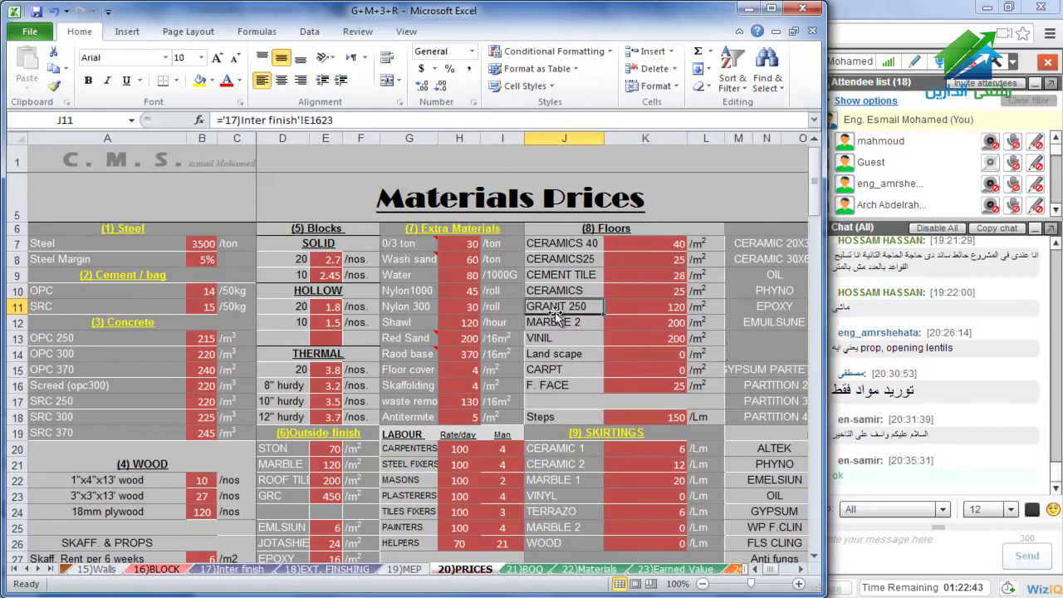
left_click(632, 307)
type("250")
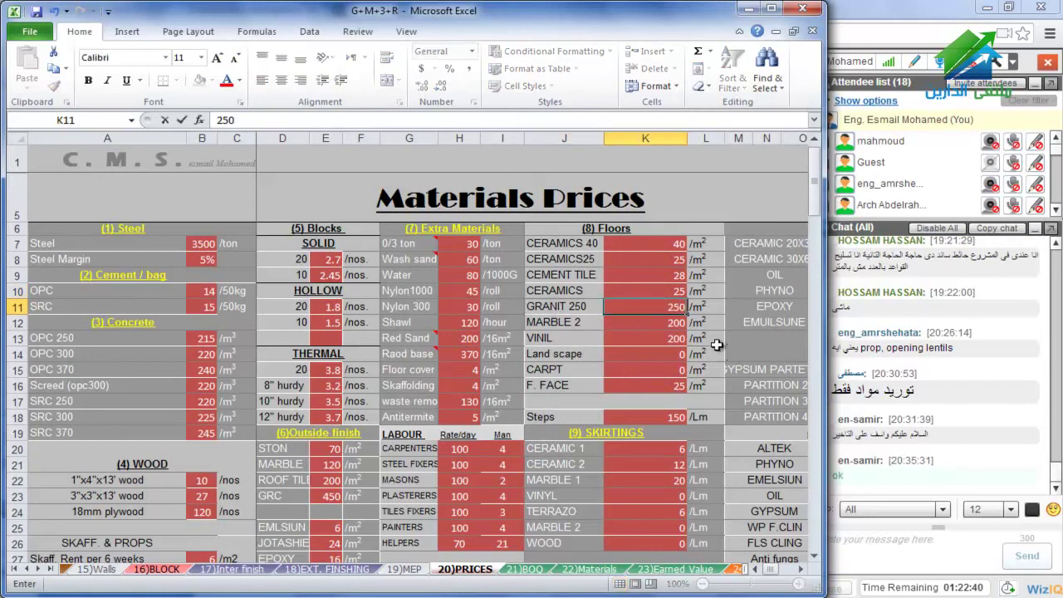
key("Return")
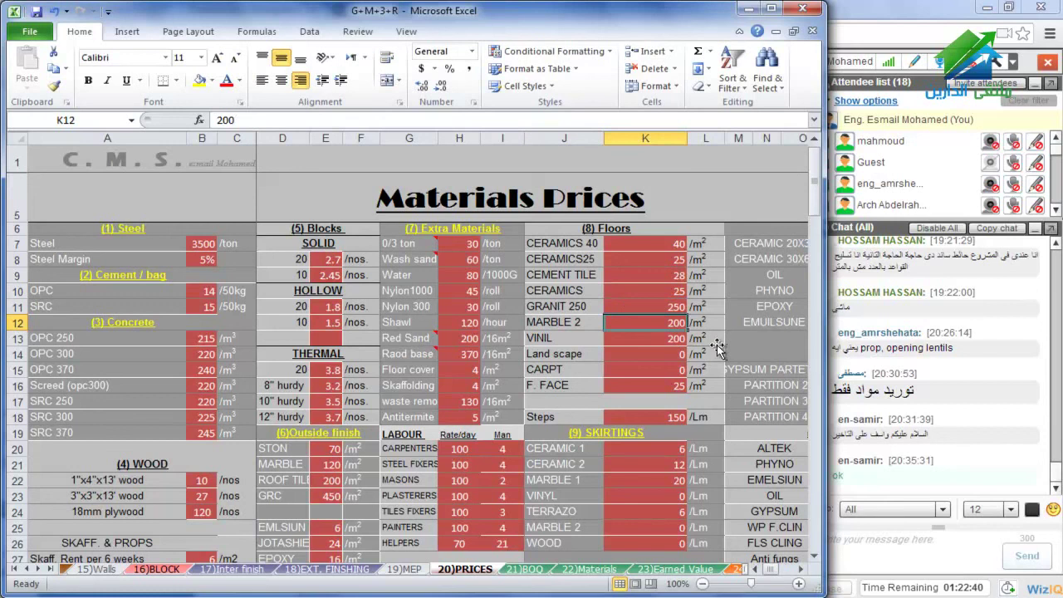
Check the GRANIT 250 link to the Inter finish sheet and examine the ceramics and granite headings of its flooring table
left_click(565, 306)
left_click(249, 571)
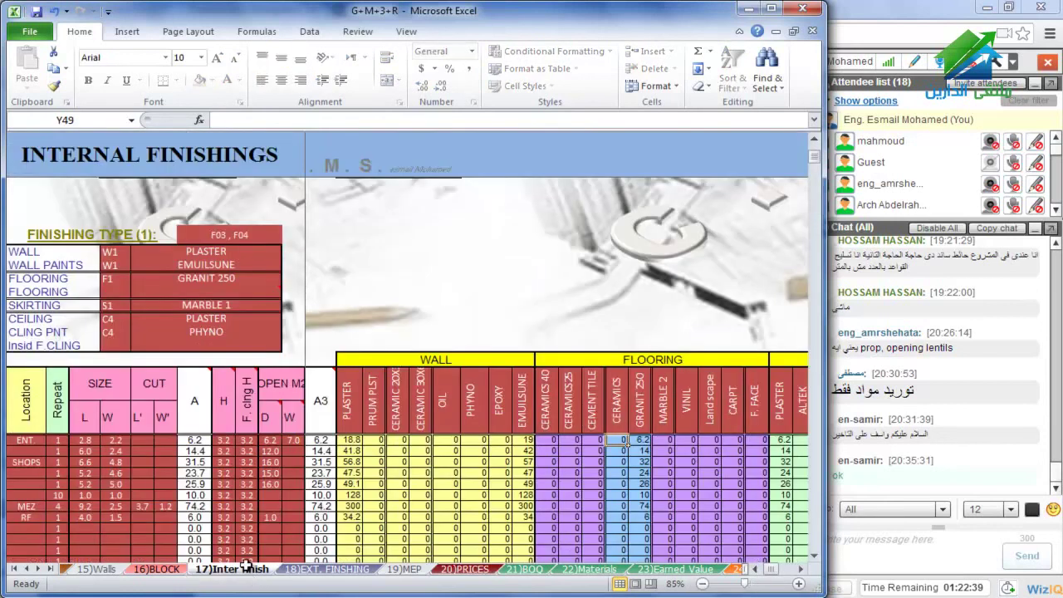
left_click(619, 404)
left_click(569, 401)
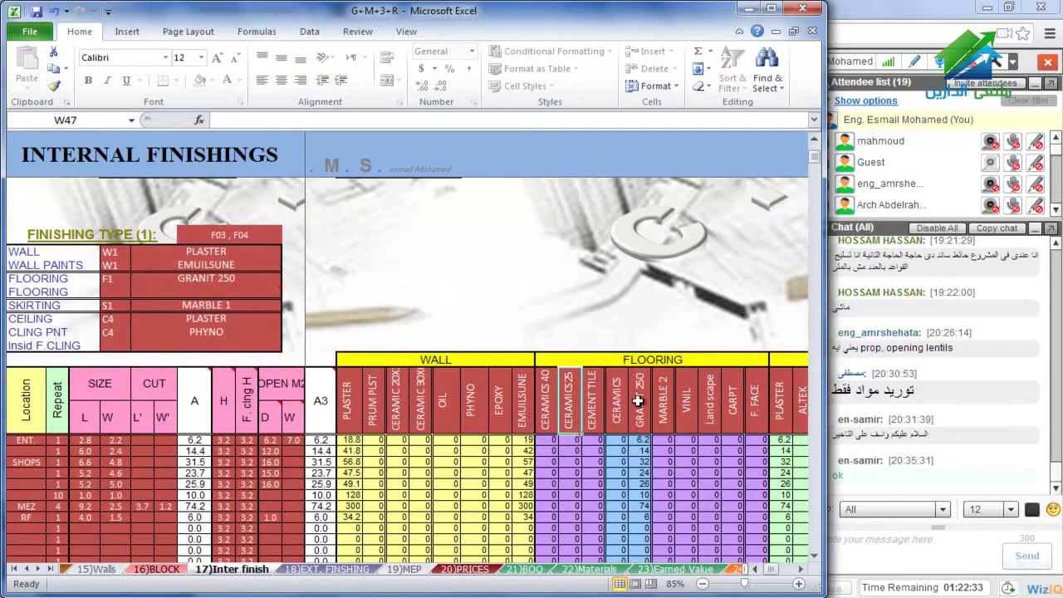
left_click(549, 397)
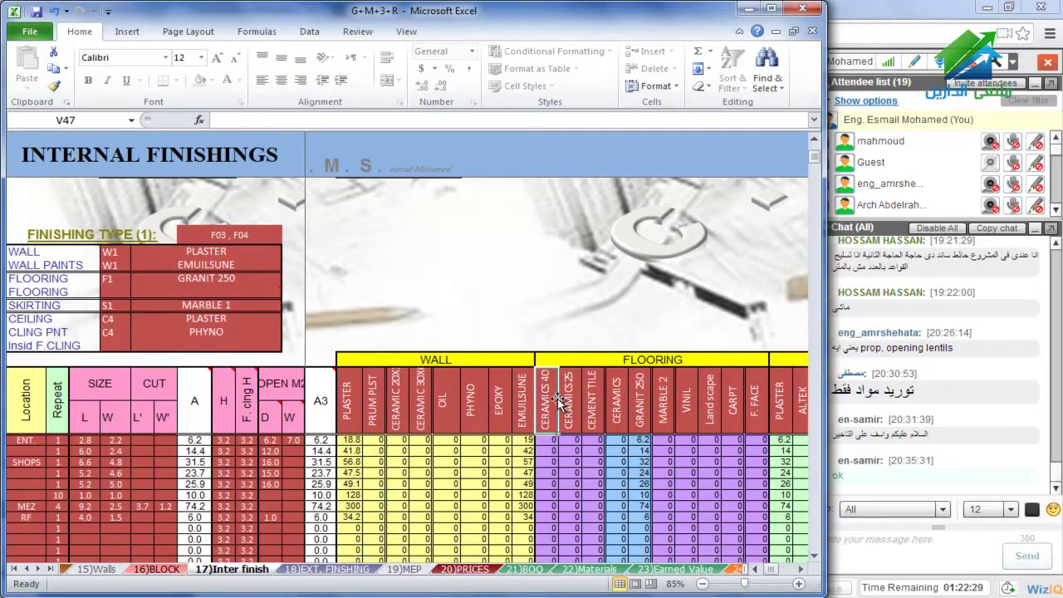
left_click(641, 411)
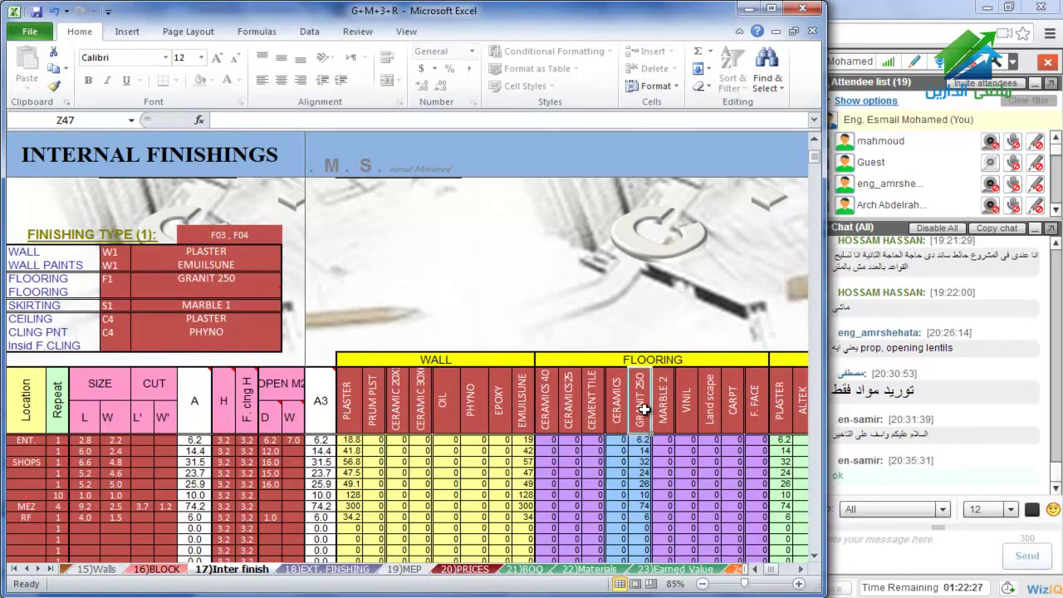
Return to the PRICES sheet and review the Steps price and the skirting prices from CERAMIC 1 to WOOD
left_click(486, 570)
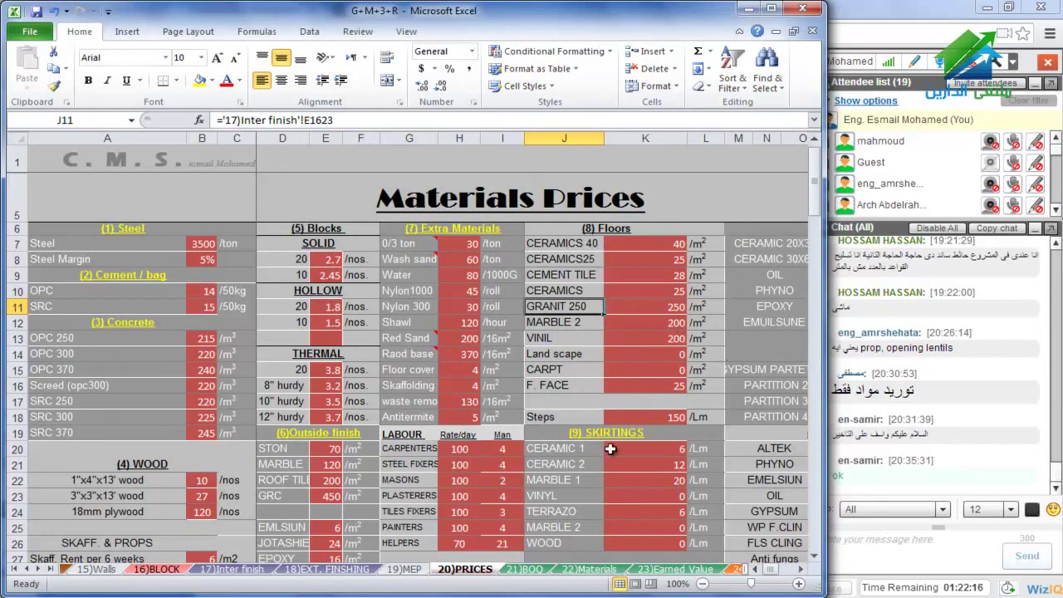
left_click(652, 416)
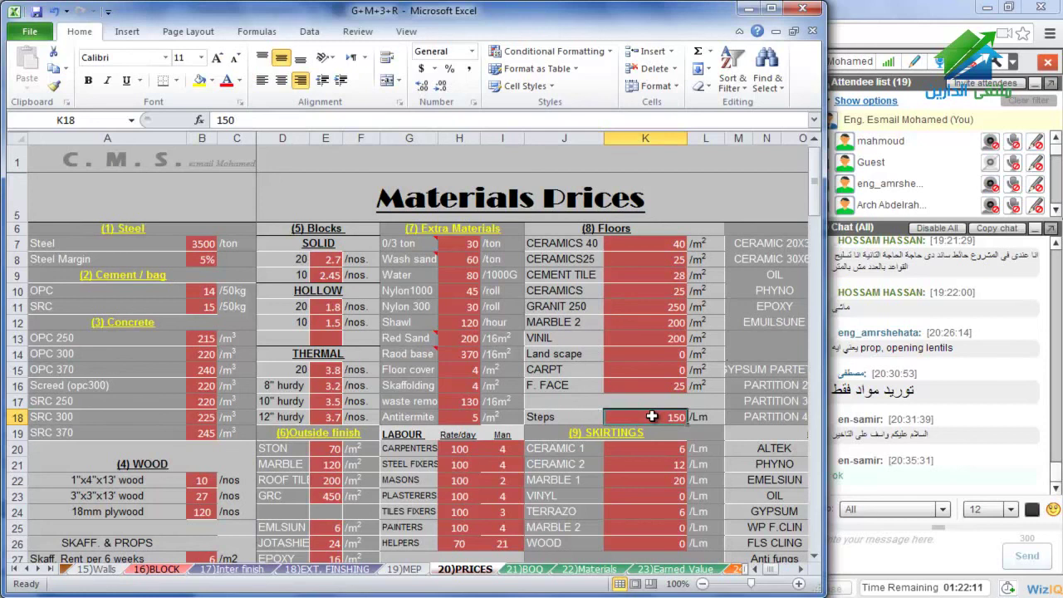
scroll(652, 416, "down", 1)
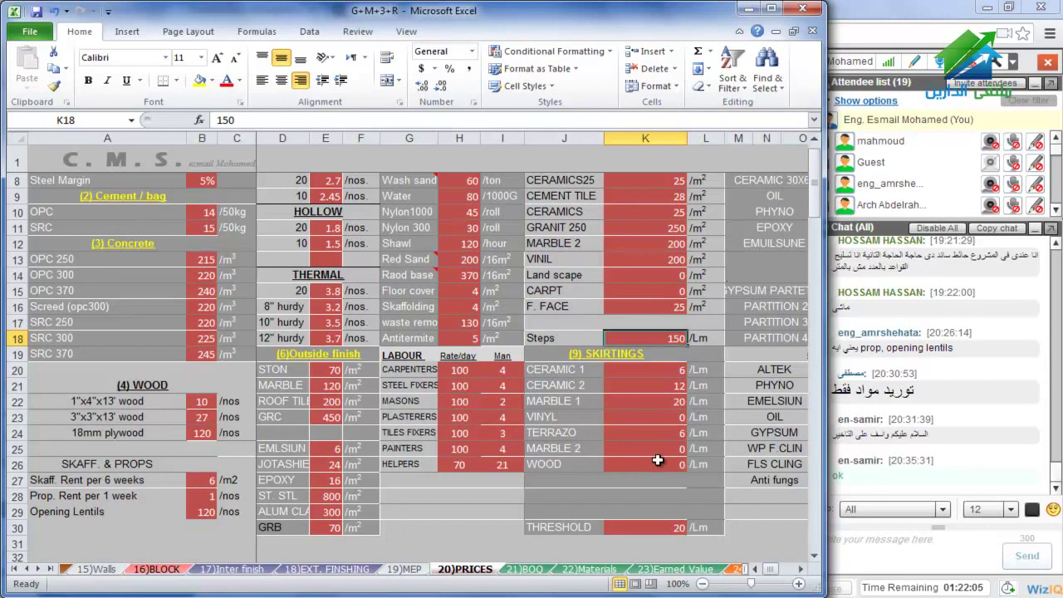
left_click(658, 374)
left_click(653, 391)
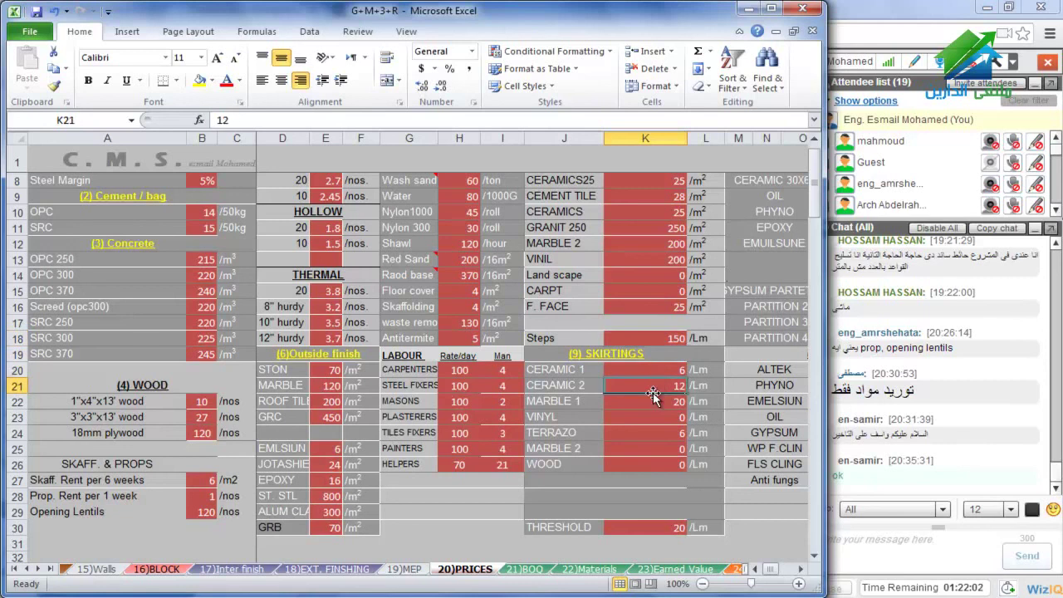
left_click(653, 402)
left_click(653, 417)
left_click(653, 433)
left_click(653, 449)
left_click(653, 465)
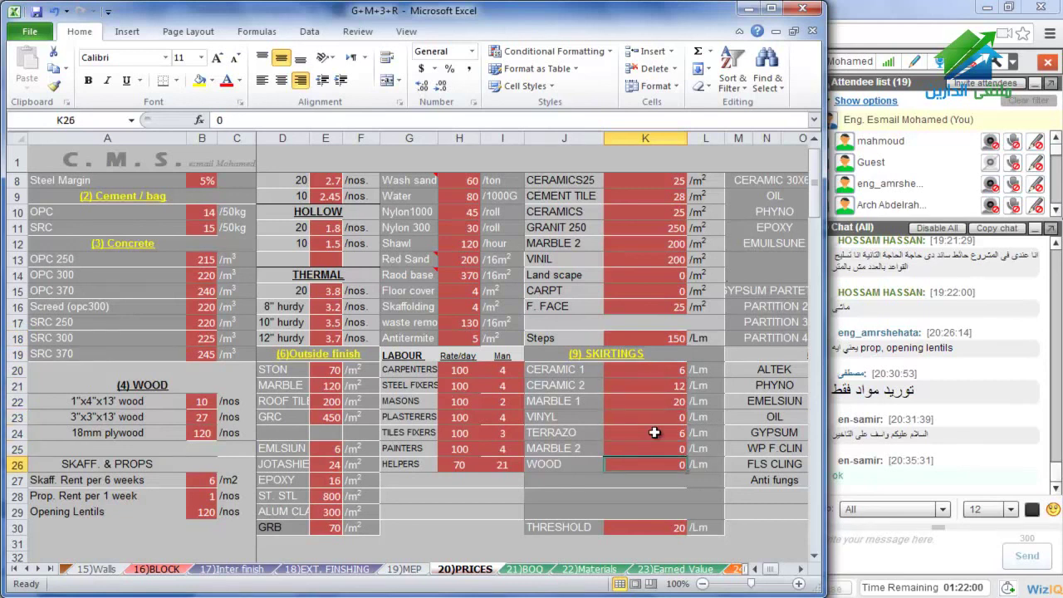
Set the THRESHOLD price under Skirtings to 50 per linear metre
left_click(658, 526)
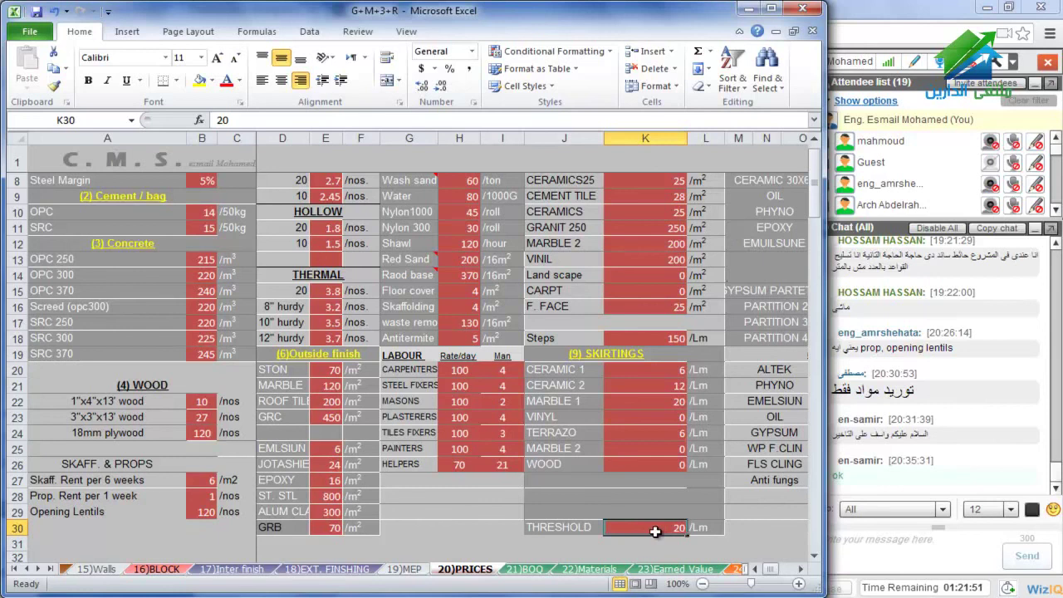
type("50")
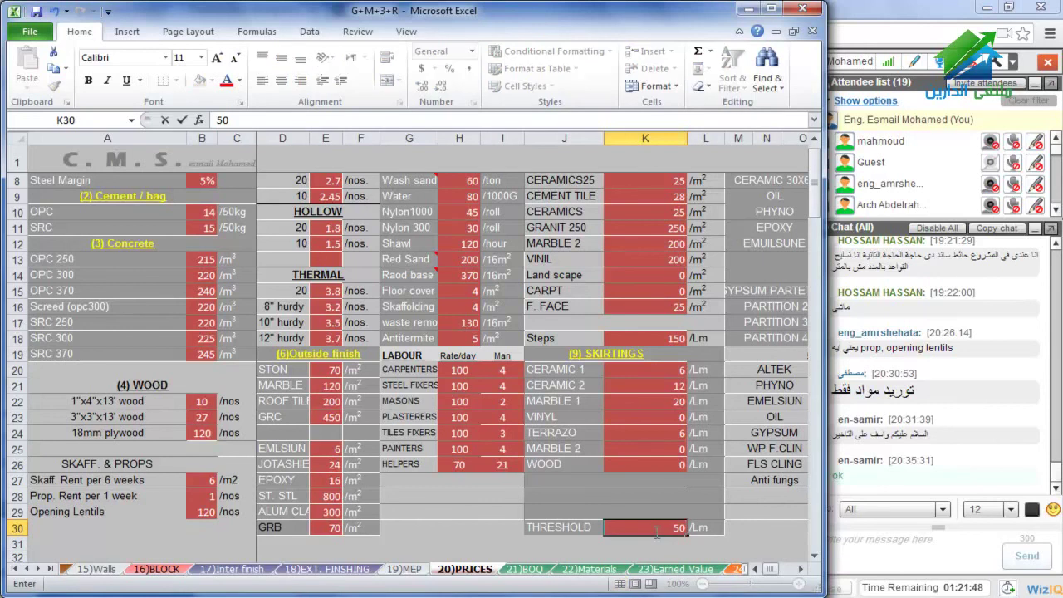
key("Return")
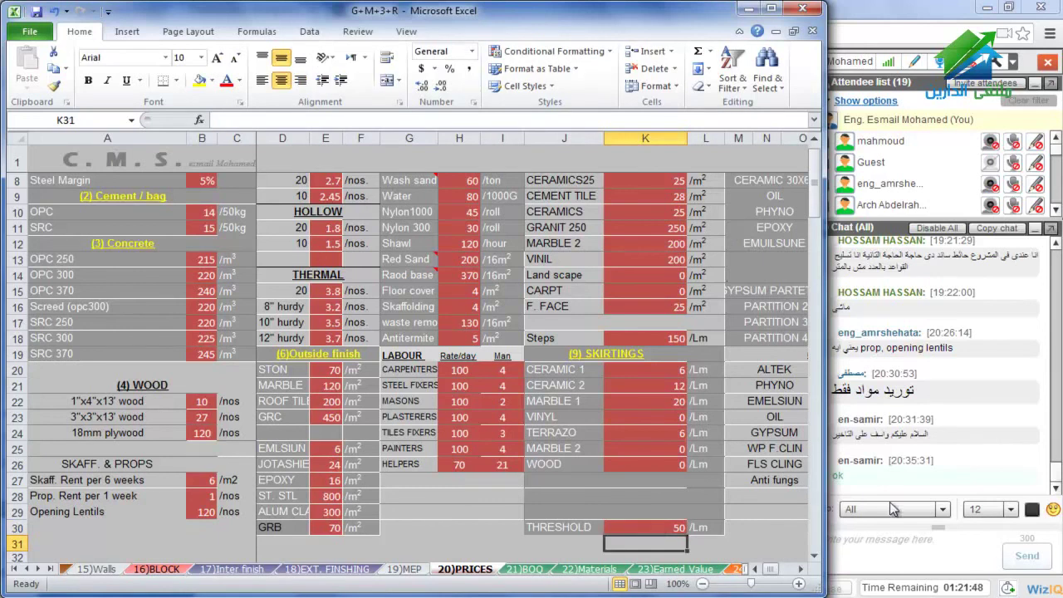
Widen the workbook window to show the Walls prices, and set CERAMIC 20X30 to 35 and CERAMIC 30X60 to 60 per m²
left_click_drag(829, 512, 862, 456)
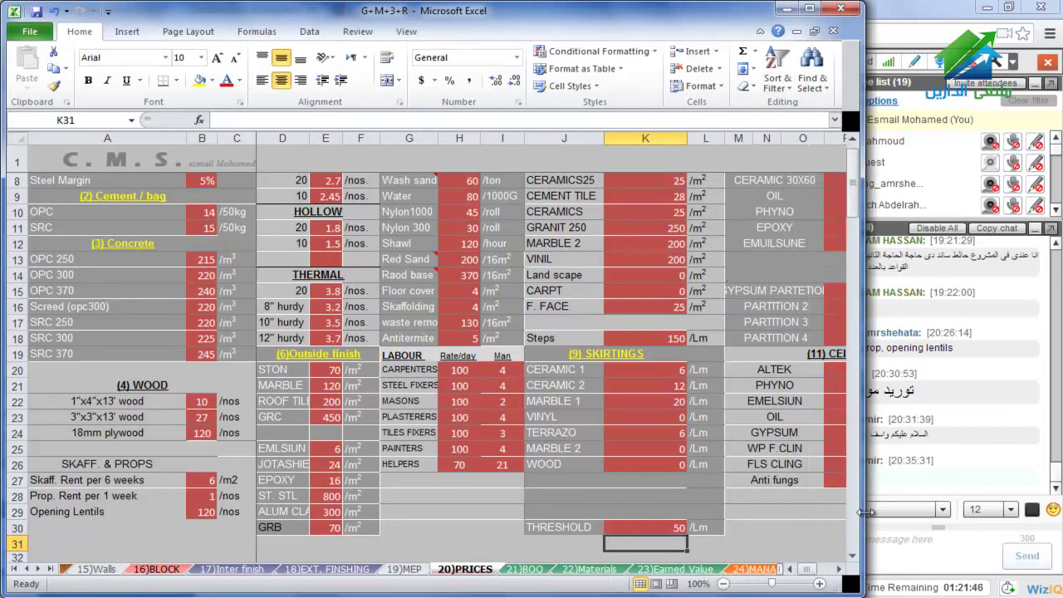
scroll(859, 419, "up", 1)
left_click_drag(864, 418, 976, 408)
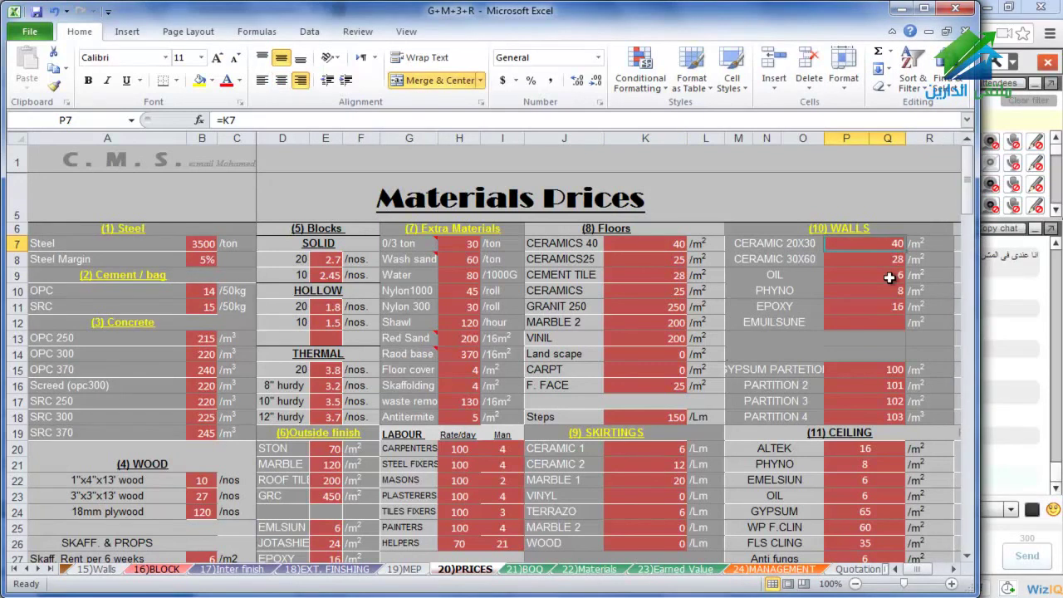
type("35")
key("Return")
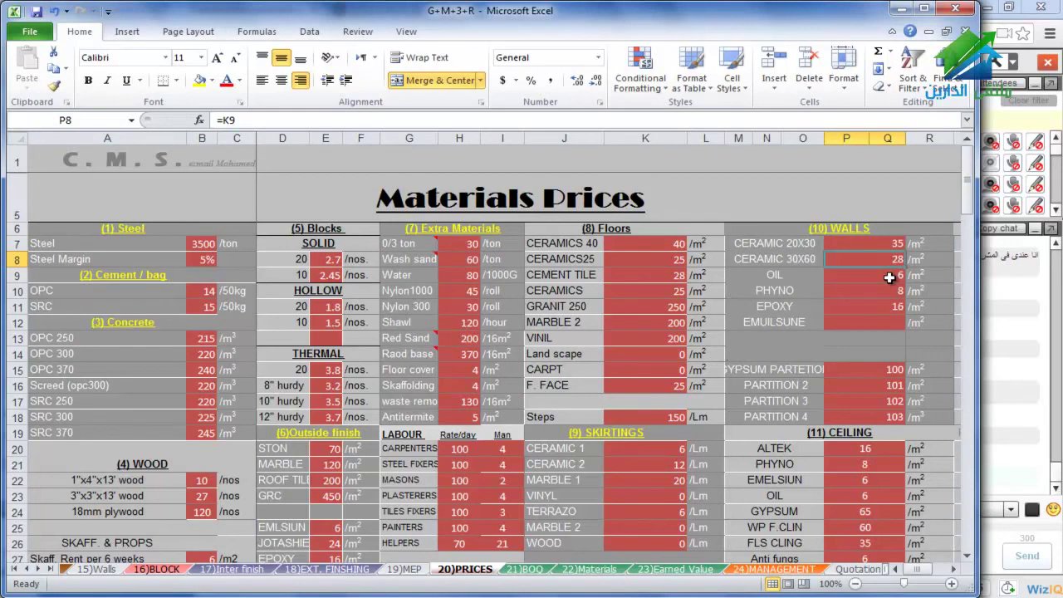
type("60")
key("Return")
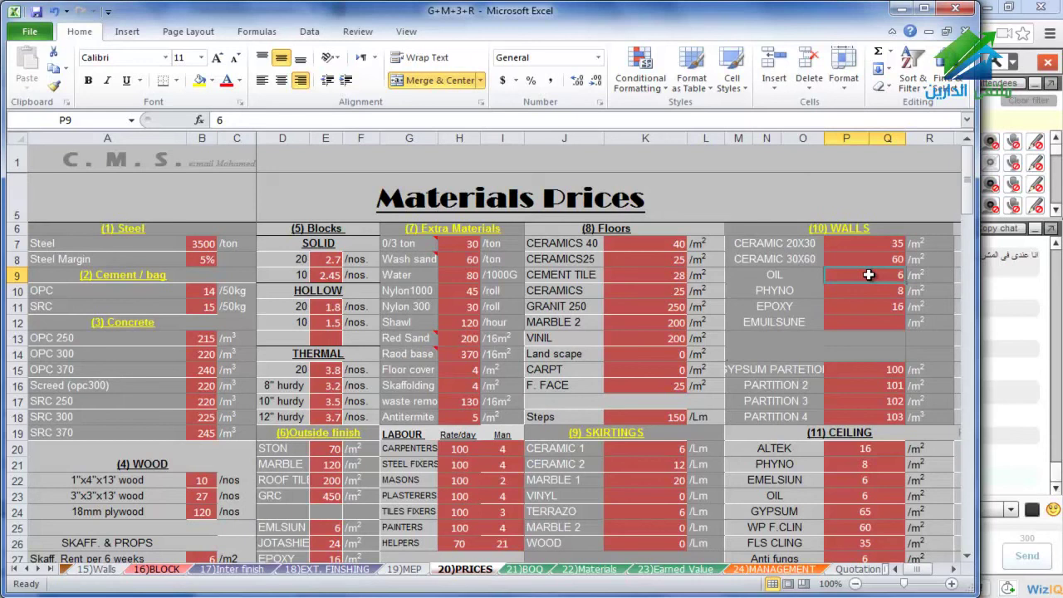
Review the OIL, PHYNO and EPOXY entries and their prices under Walls on the PRICES sheet
left_click(818, 275)
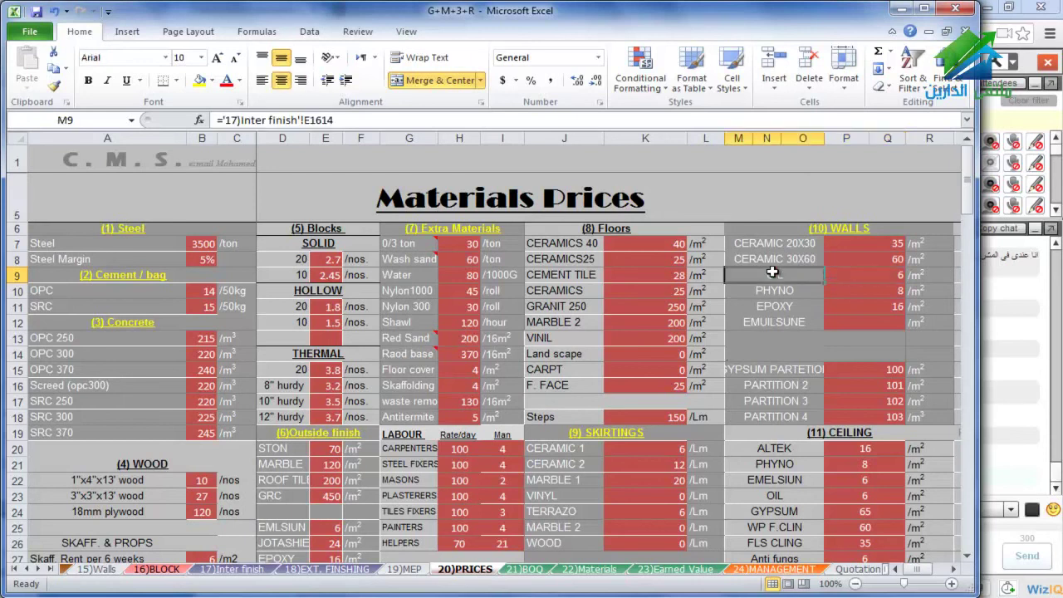
left_click(859, 272)
left_click(799, 293)
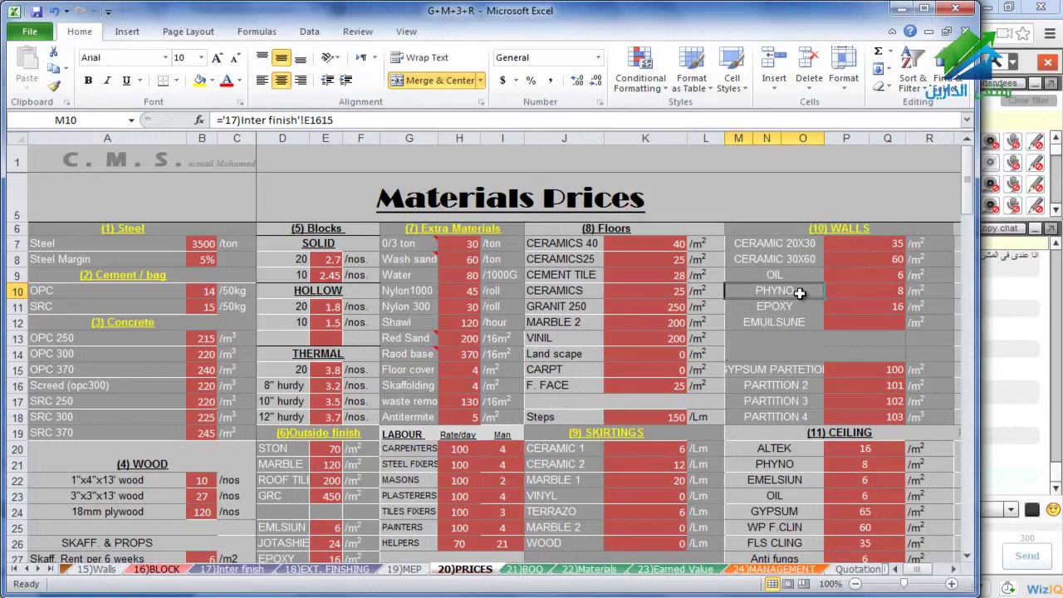
left_click(886, 292)
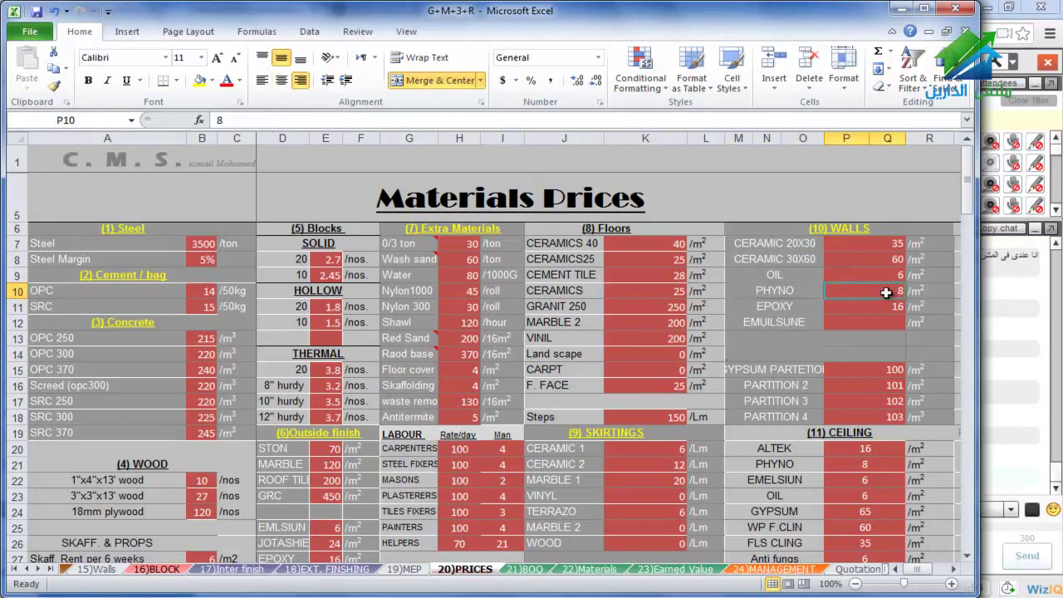
left_click(802, 308)
left_click(856, 308)
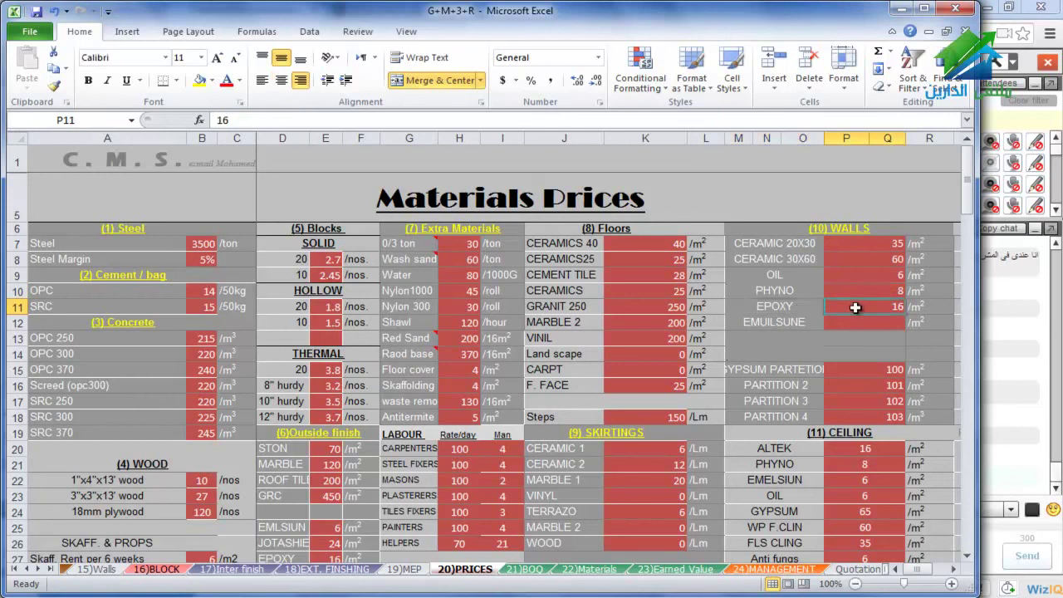
Set the EMUILSUNE price under Walls to 7 per m²
left_click(801, 322)
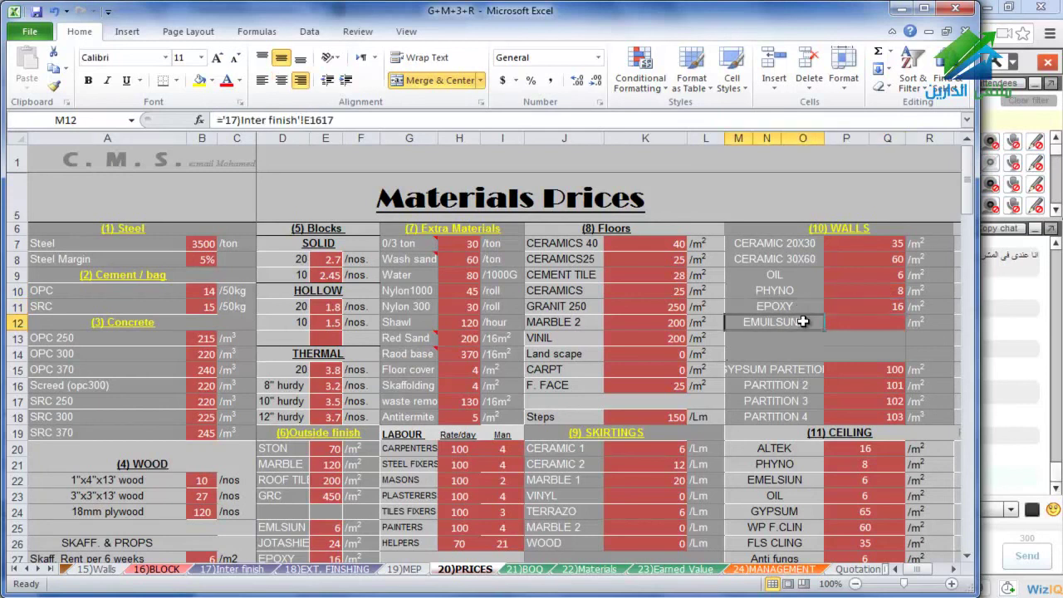
left_click(854, 323)
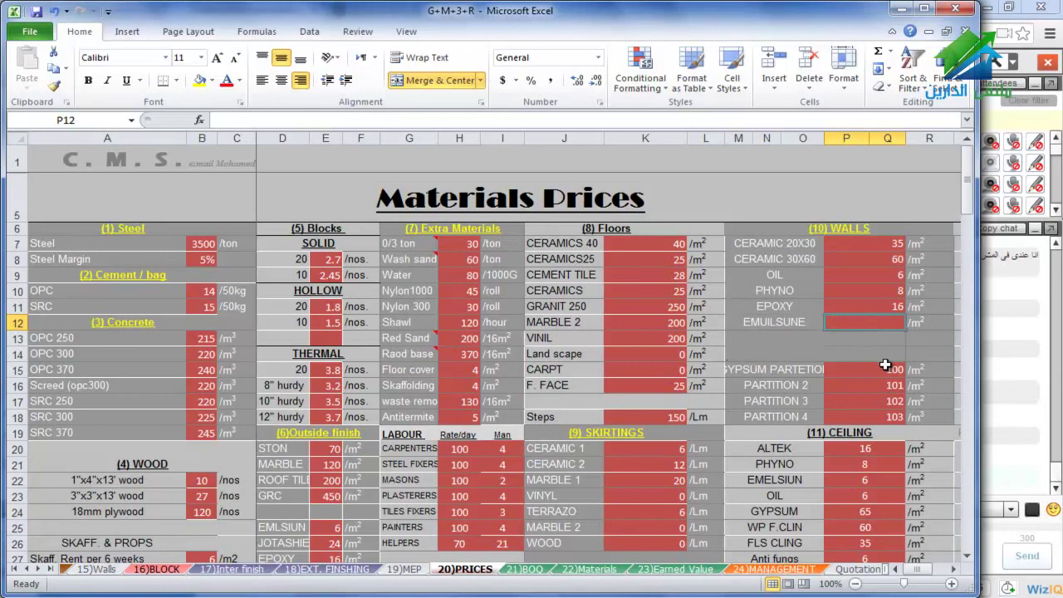
type("7")
key("Return")
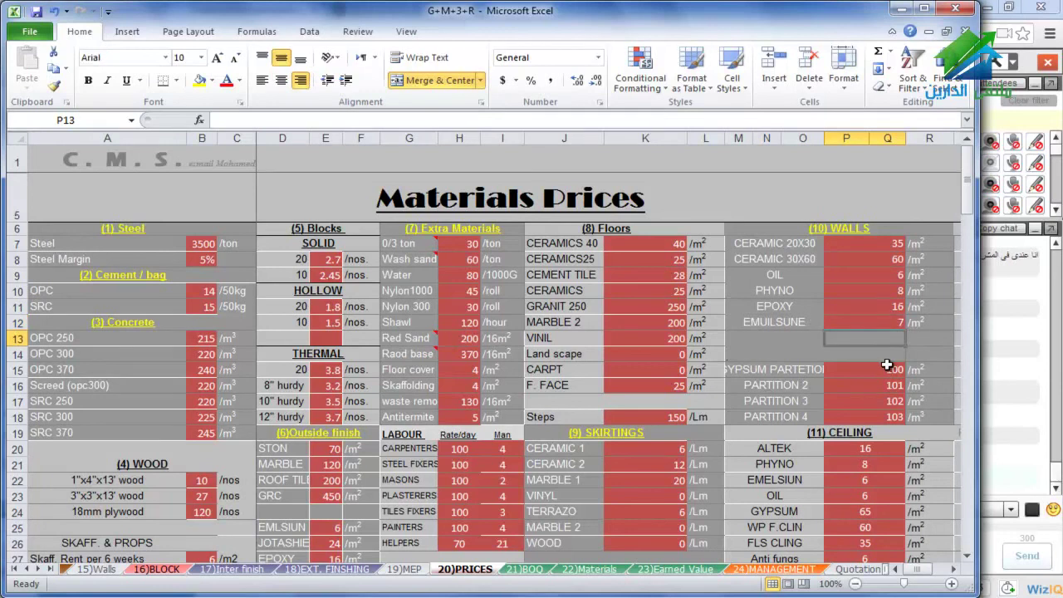
Check the GYPSUM PARTETION price and its link to the BLOCK sheet, and locate the gypsum partition table there
left_click(795, 368)
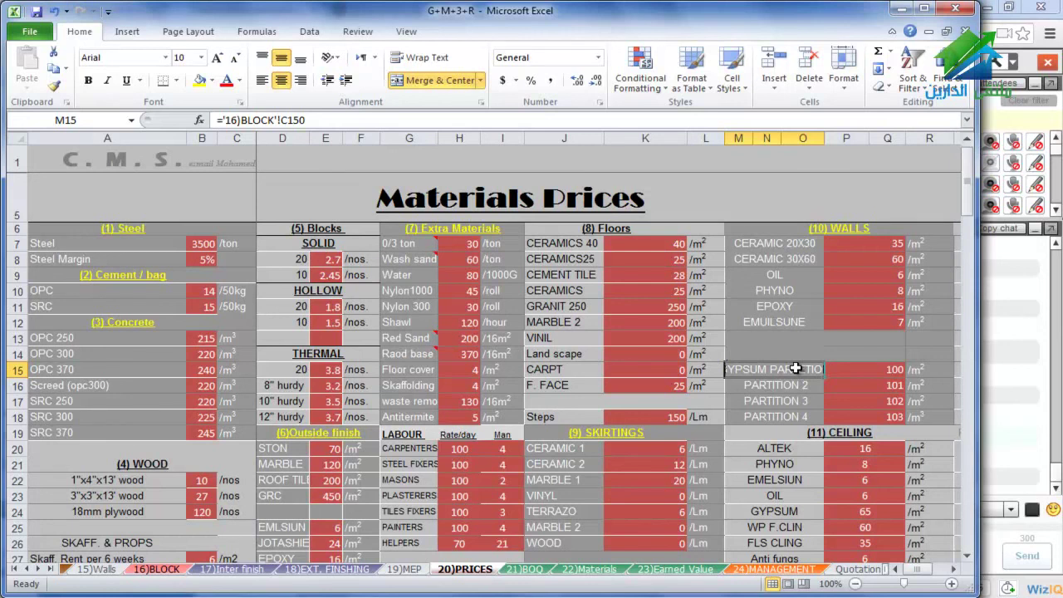
key("Right")
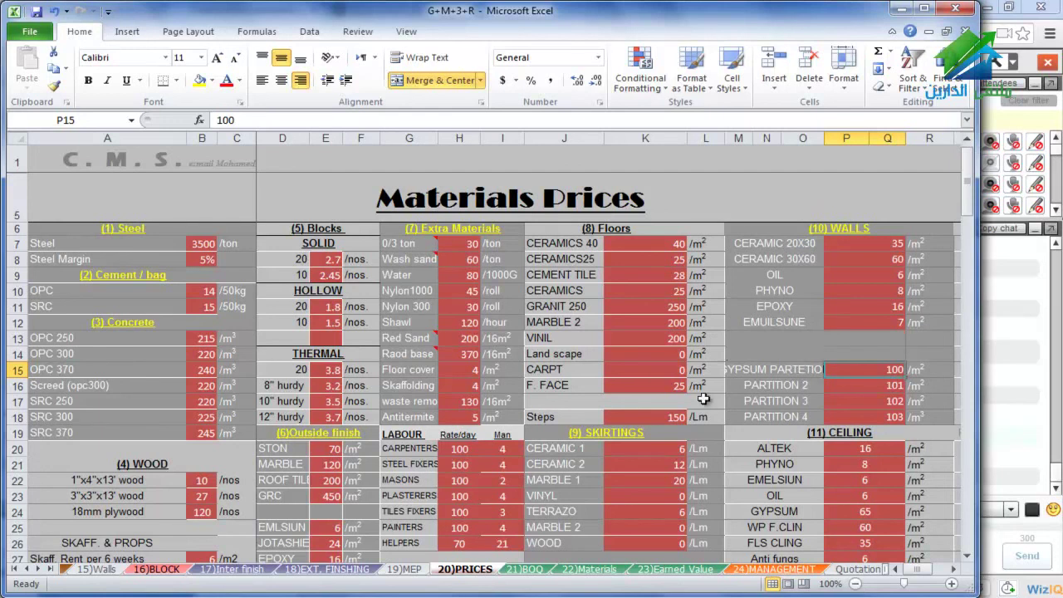
left_click(170, 570)
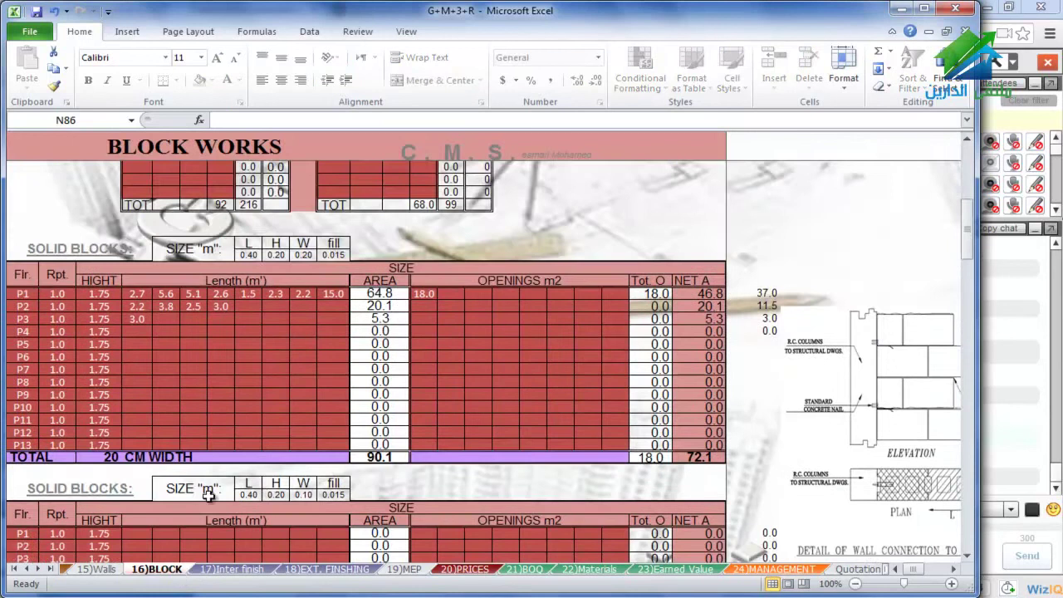
scroll(130, 436, "down", 7)
scroll(130, 444, "down", 20)
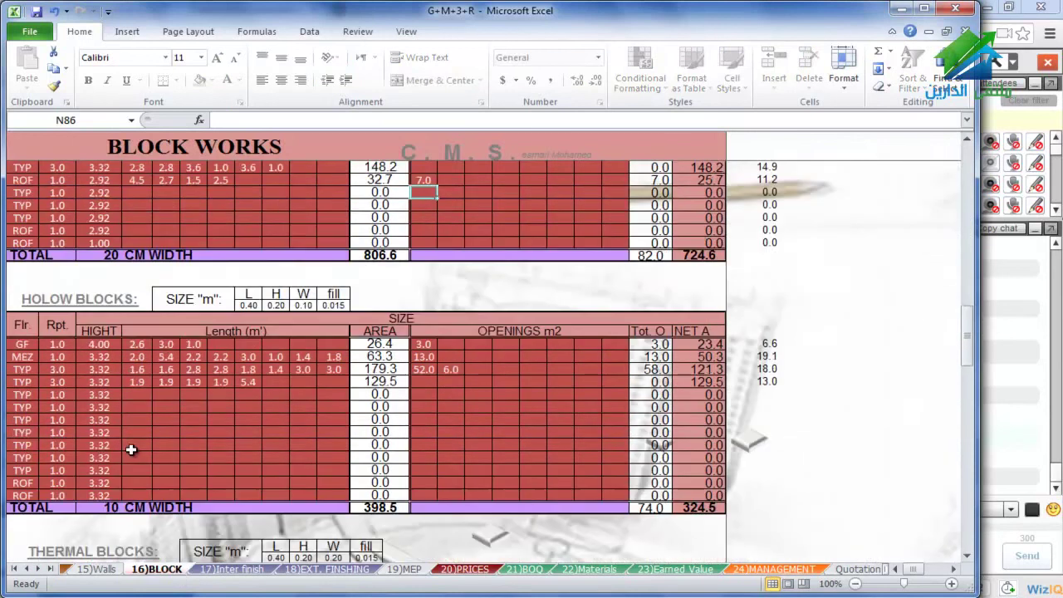
scroll(131, 450, "up", 6)
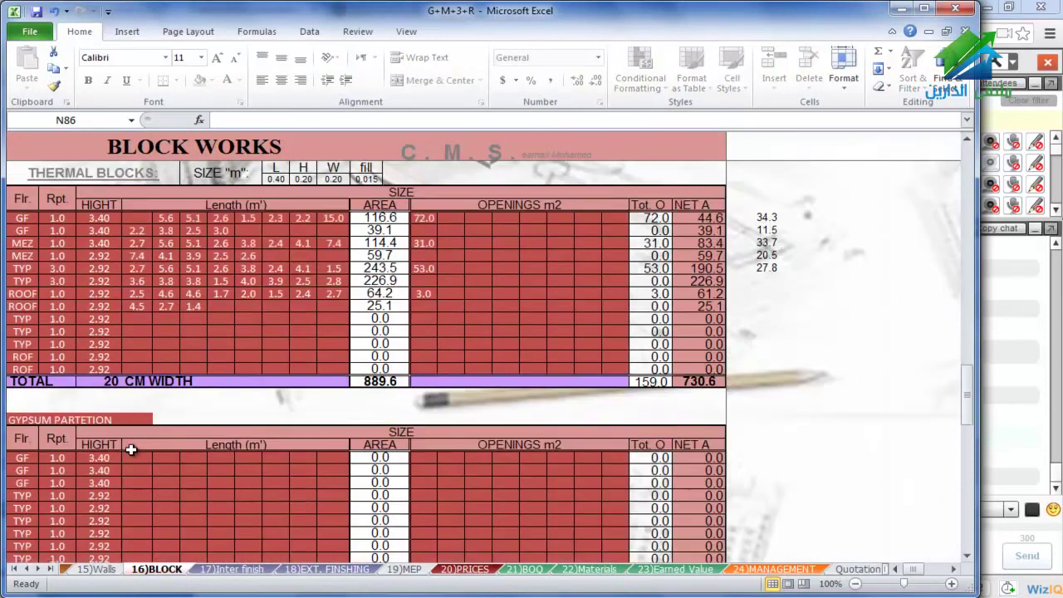
scroll(78, 471, "down", 5)
left_click(91, 267)
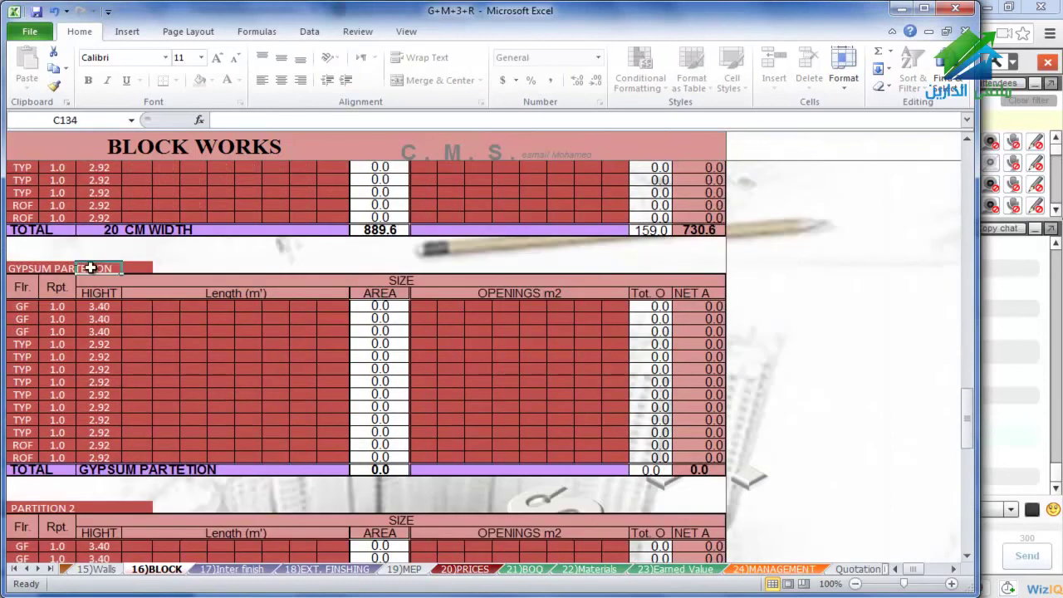
left_click(18, 268)
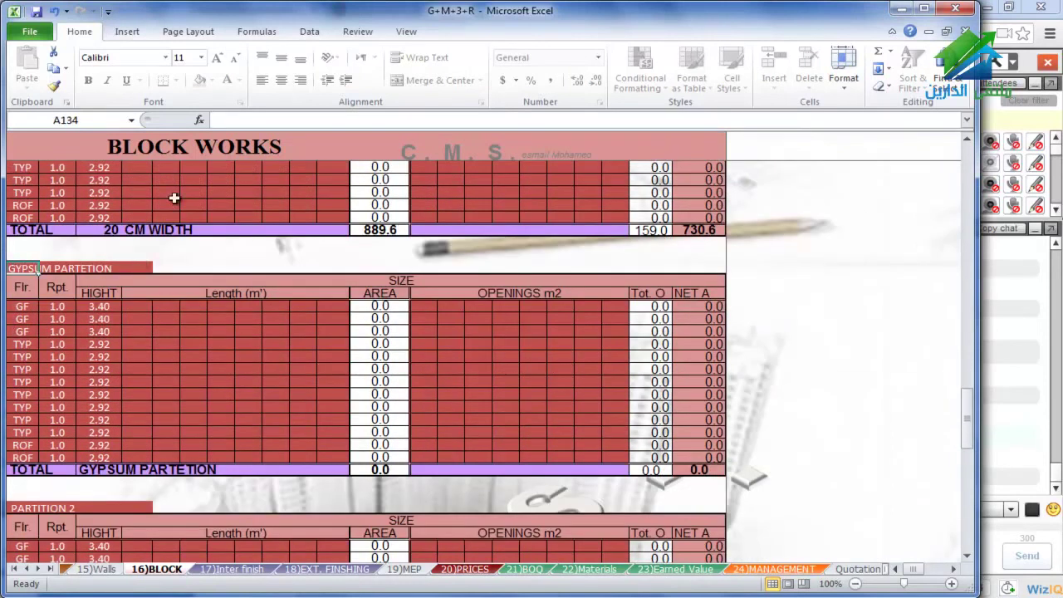
Examine the length, height, repeat and openings columns in the first row of the gypsum partition table
left_click(137, 306)
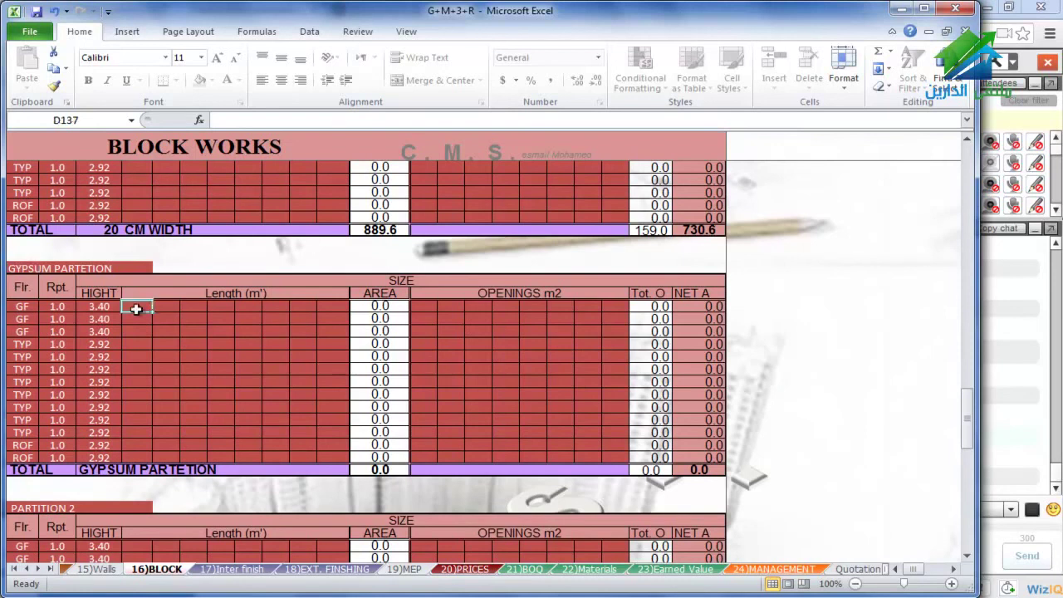
key("Right")
key("Right")
key("Right")
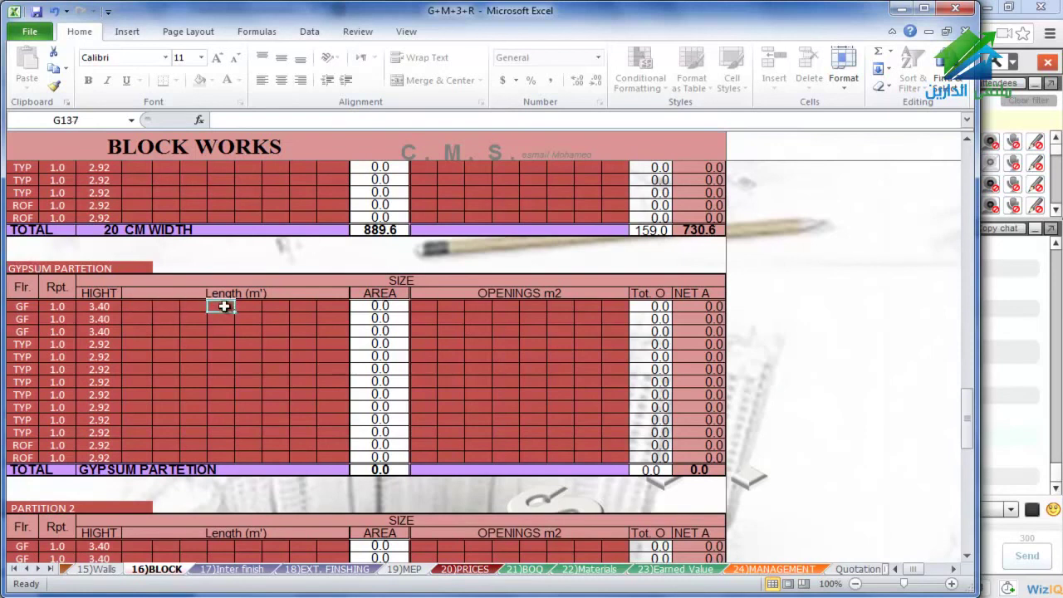
left_click(102, 309)
left_click(66, 307)
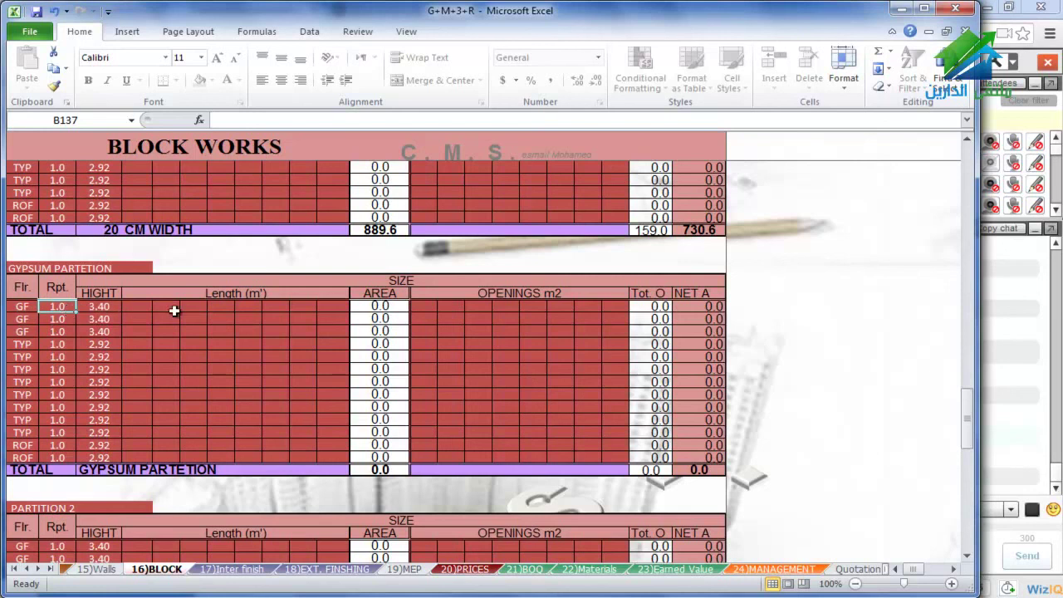
left_click(435, 309)
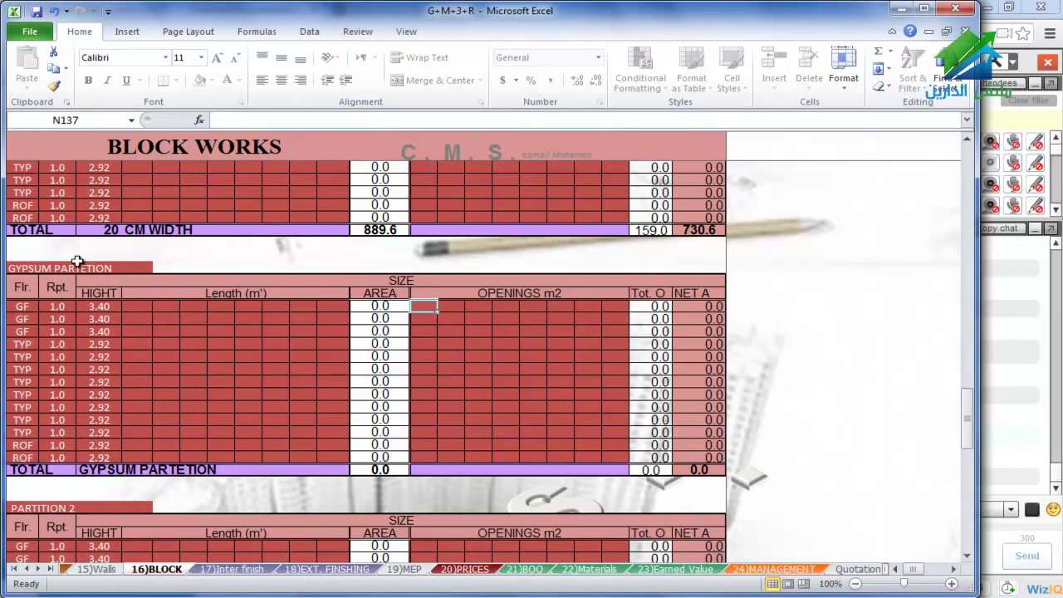
Review the PARTITION 2, PARTITION 3 and PARTITION 4 tables on the BLOCK sheet
scroll(91, 272, "down", 1)
scroll(92, 273, "down", 3)
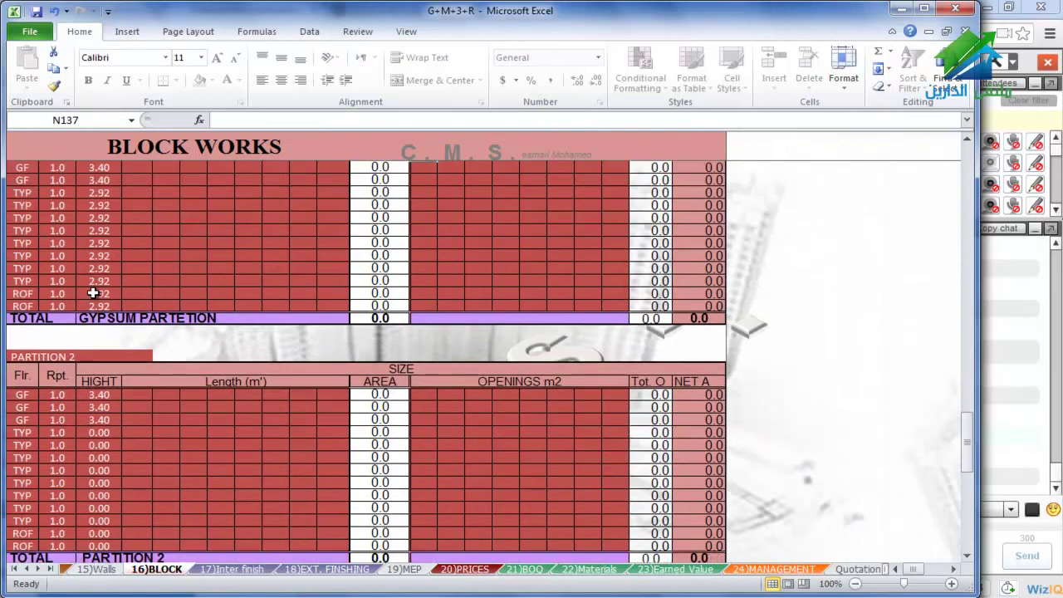
left_click(60, 355)
left_click(24, 356)
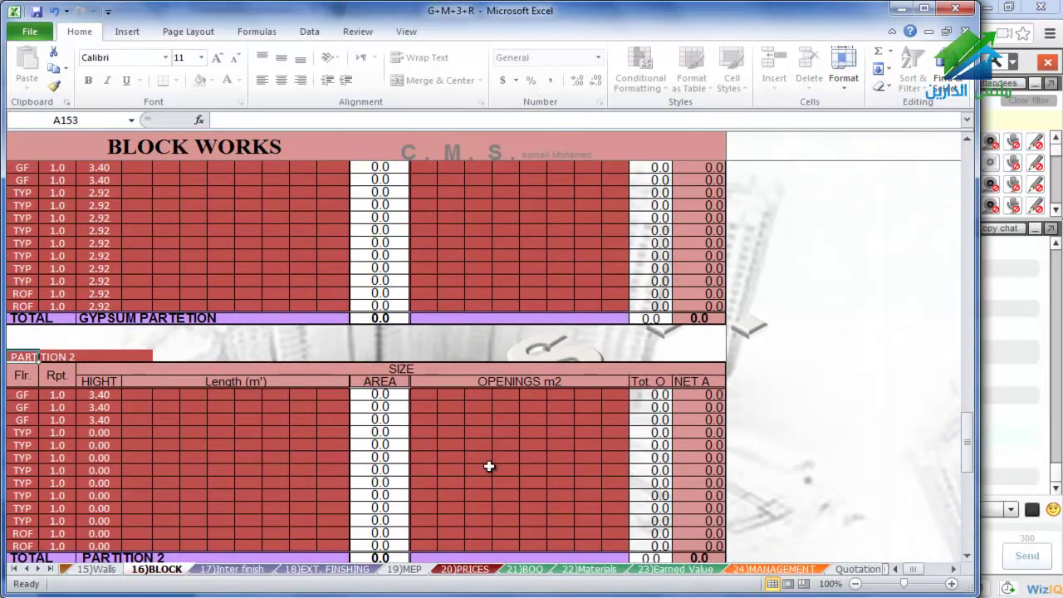
scroll(277, 437, "down", 8)
left_click(16, 294)
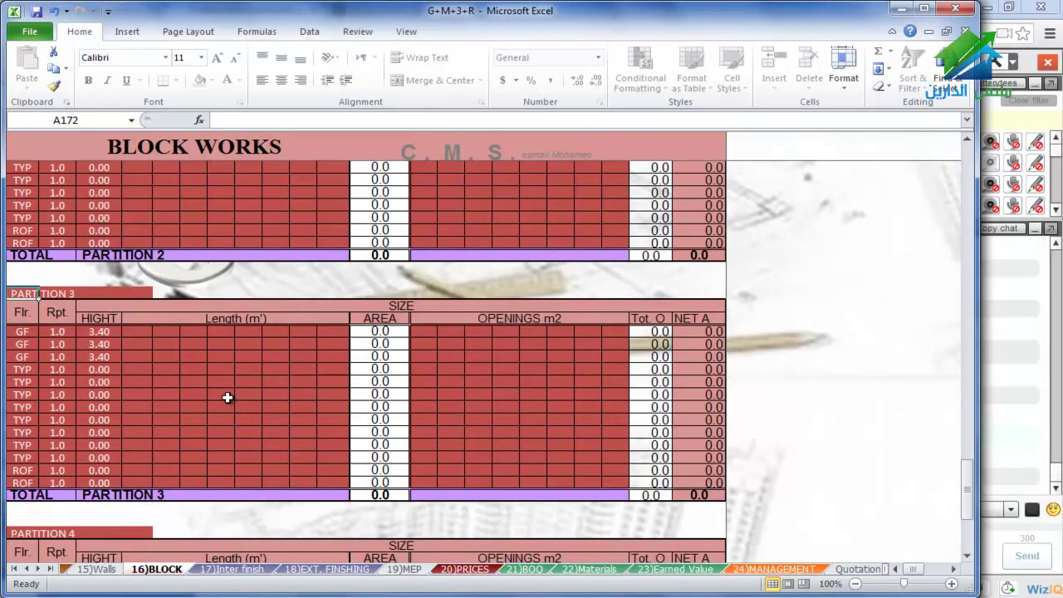
scroll(227, 393, "down", 6)
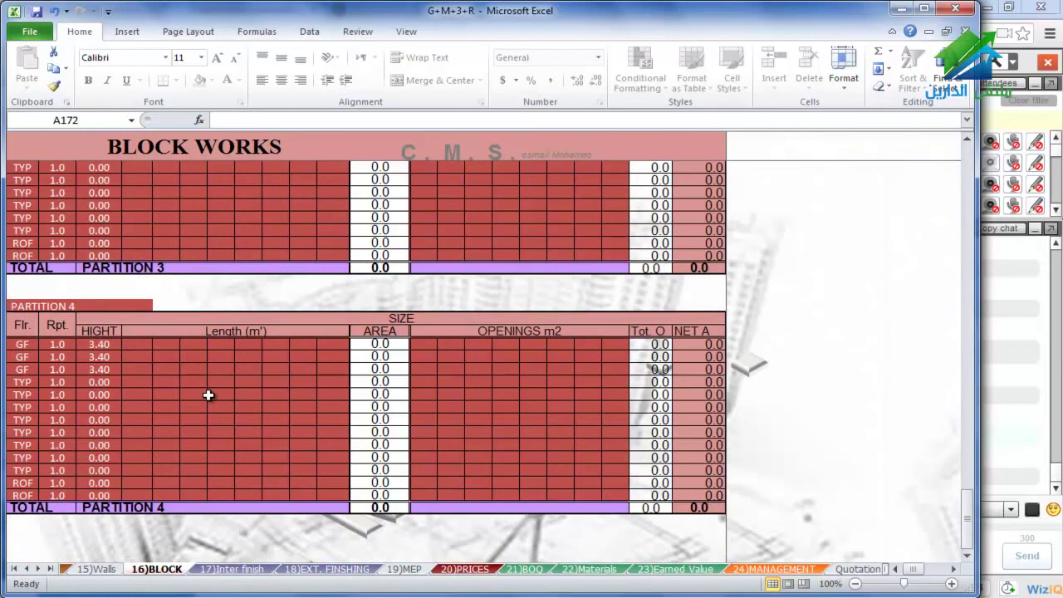
scroll(209, 396, "up", 20)
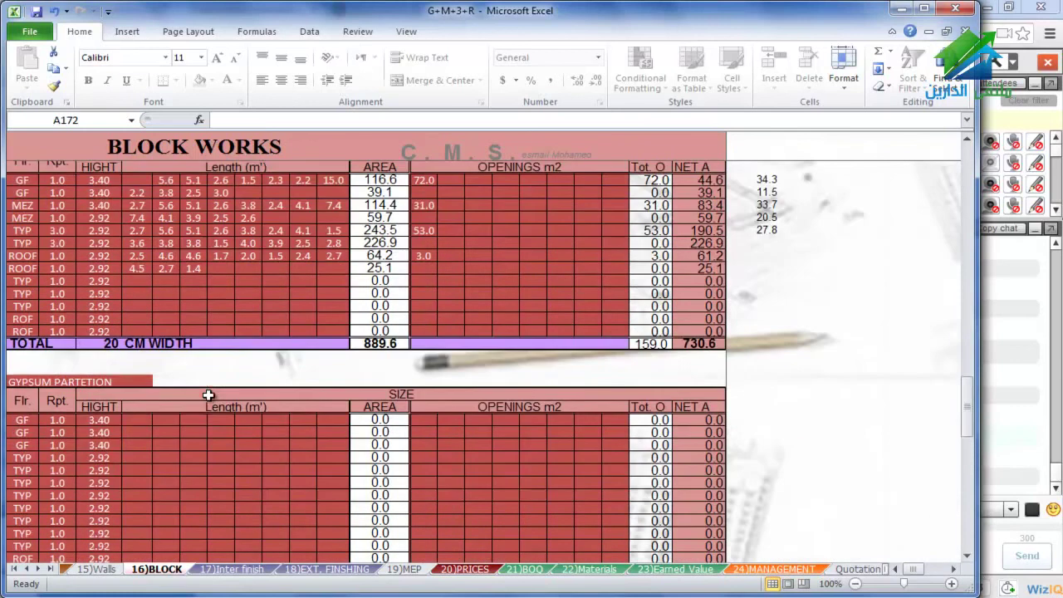
scroll(208, 396, "down", 3)
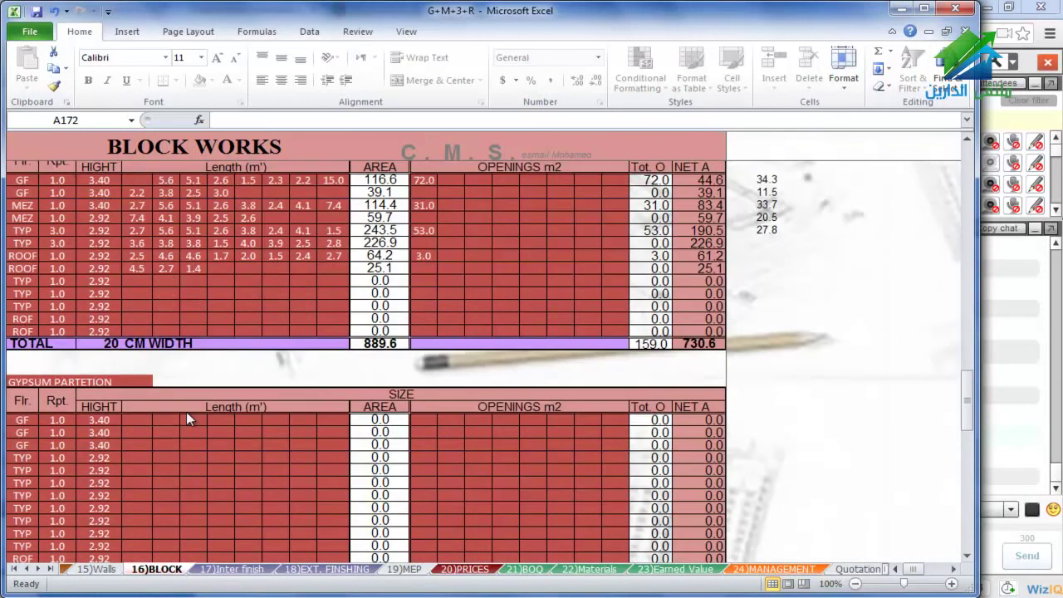
Compare the Ceiling price list on the PRICES sheet with the CEILING headings on the Inter finish sheet
left_click(463, 569)
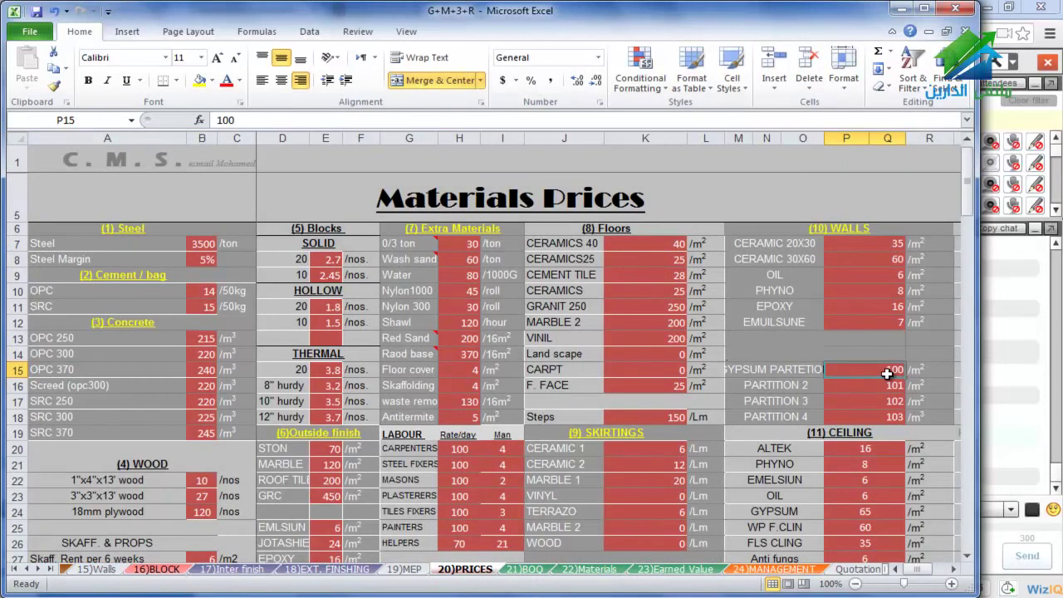
scroll(887, 373, "down", 1)
scroll(888, 397, "down", 1)
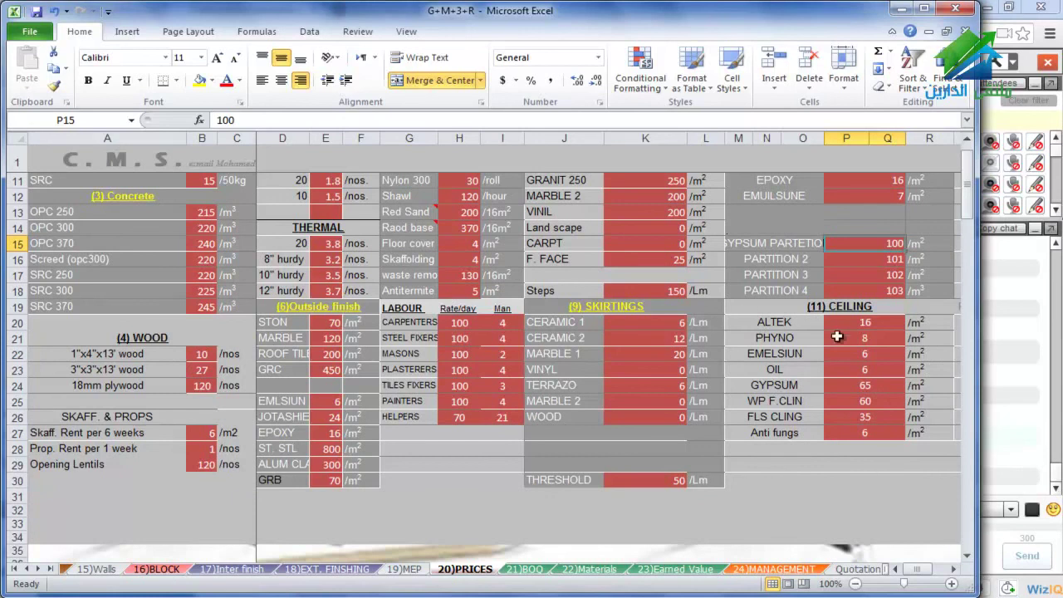
left_click(245, 570)
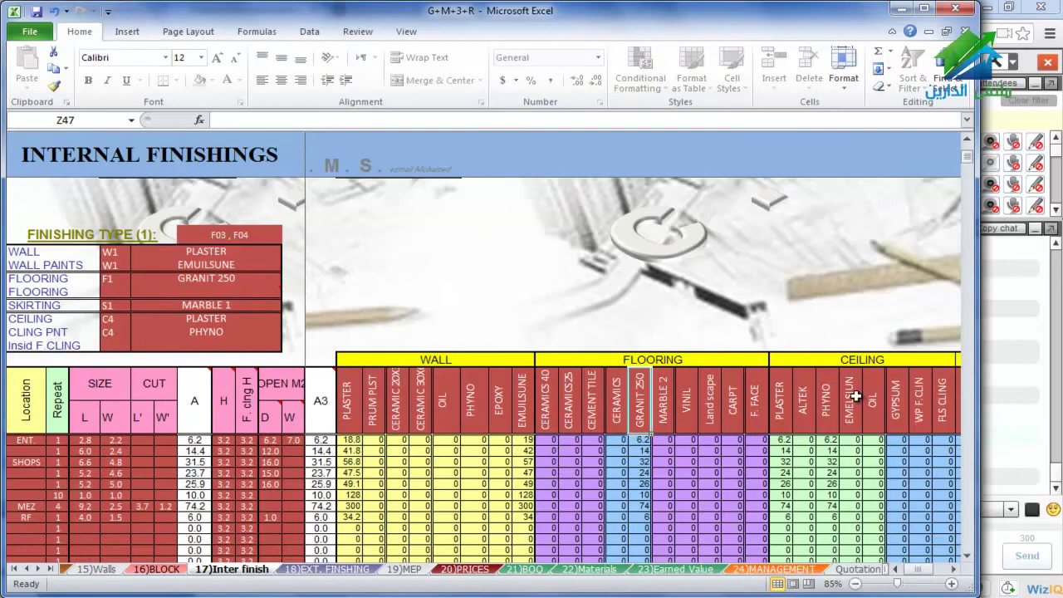
left_click(895, 382)
left_click(879, 358)
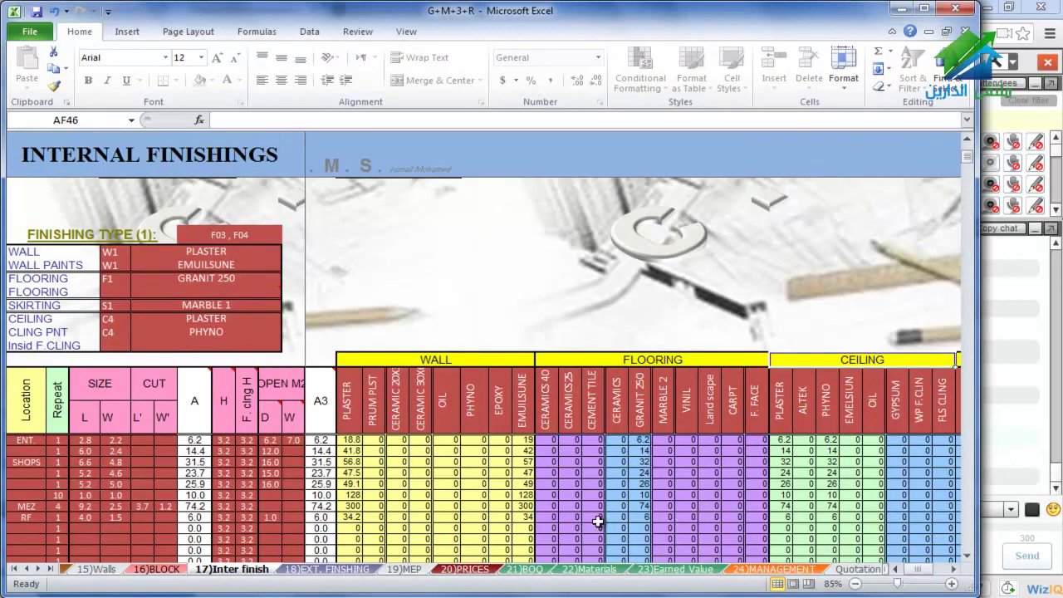
Return to the LABOUR section of the PRICES sheet and narrow the workbook window to uncover the class chat
left_click(481, 570)
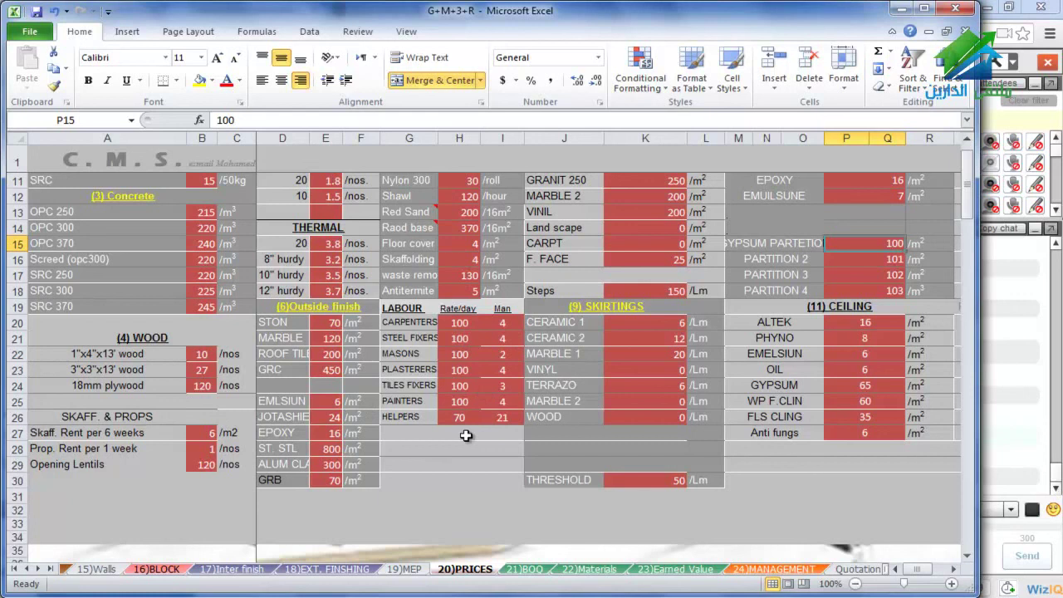
left_click(395, 308)
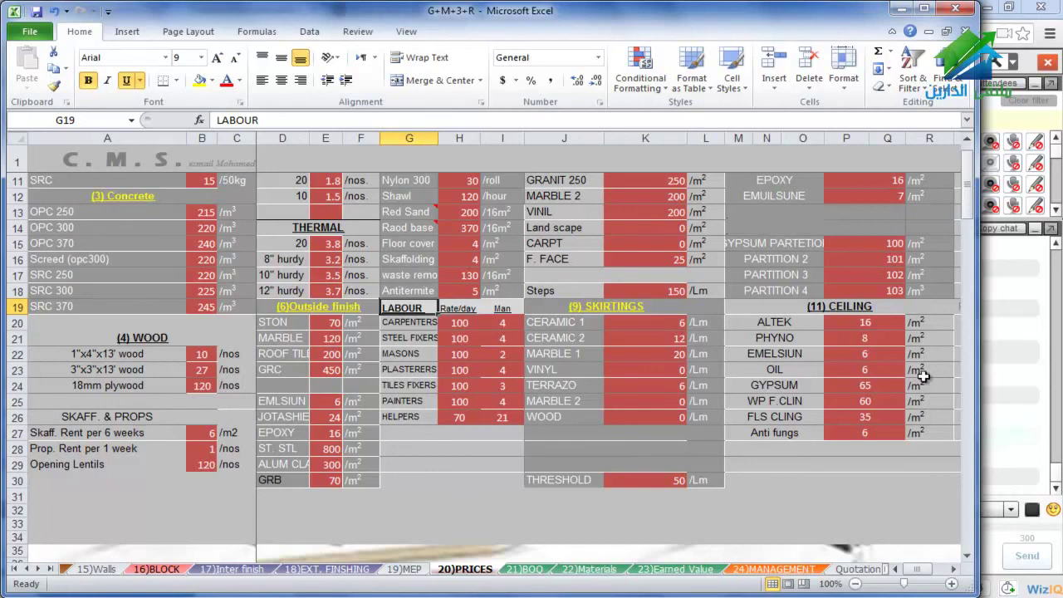
left_click_drag(980, 371, 825, 388)
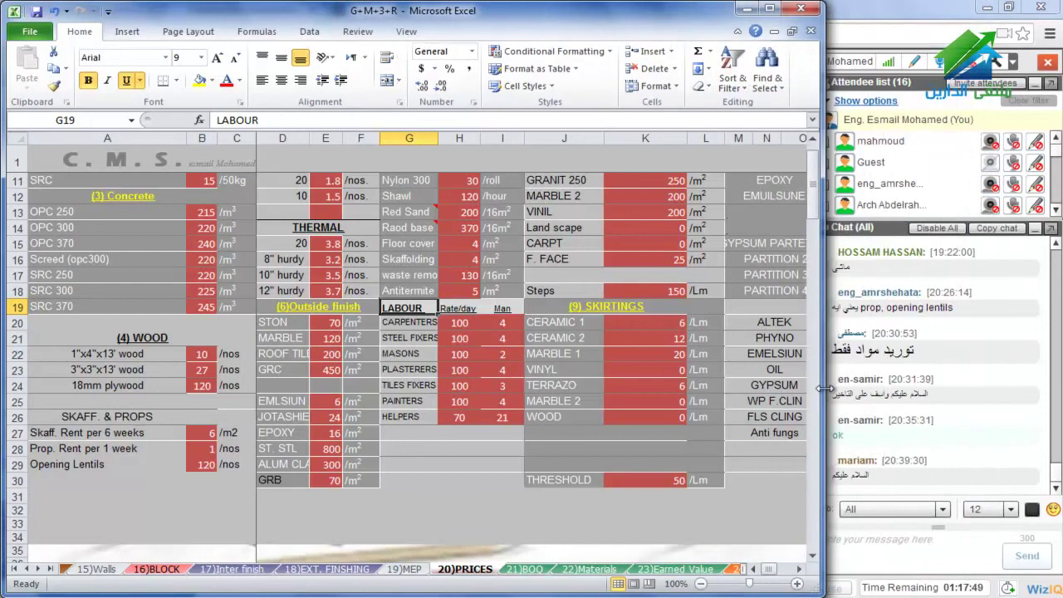
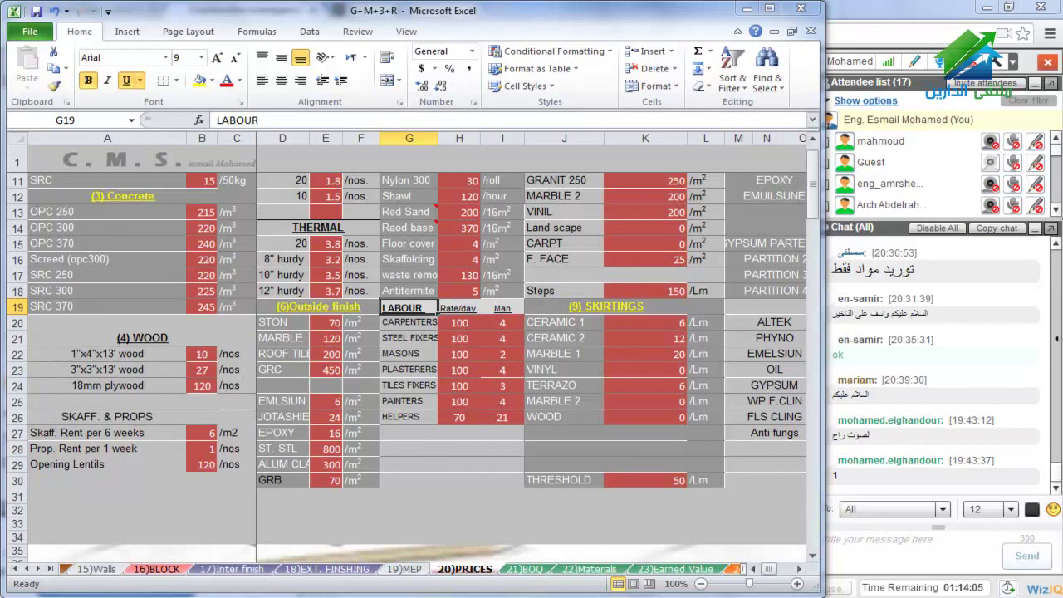
Review the Extra Materials prices from Red Sand to Antitermite and the CARPENTERS daily rate under Labour
left_click(408, 274)
left_click(459, 274)
left_click(460, 244)
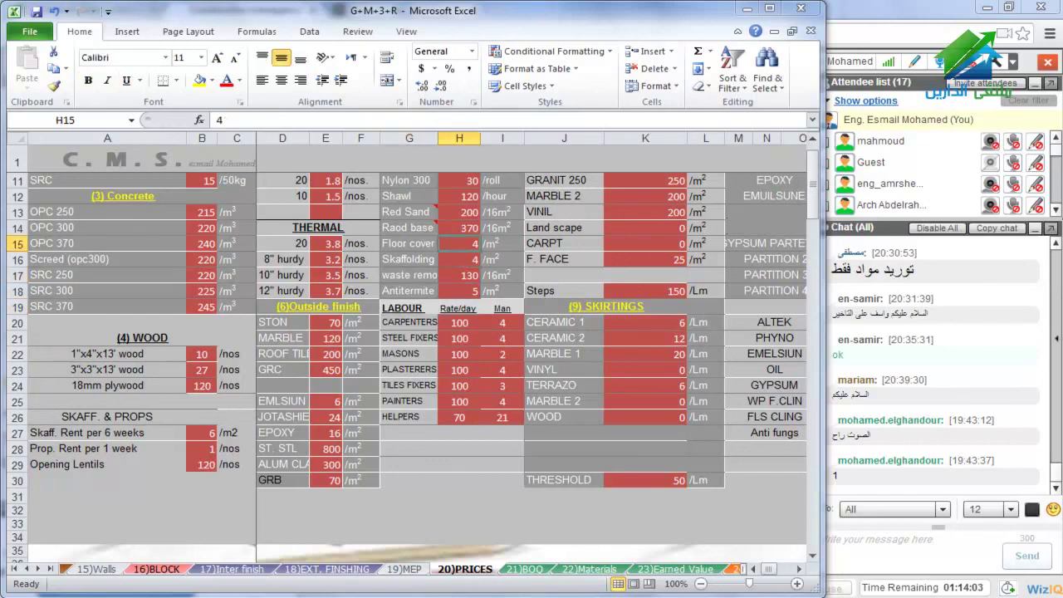
key("Up")
key("Up")
key("Down")
key("Down")
key("Down")
key("Down")
key("Down")
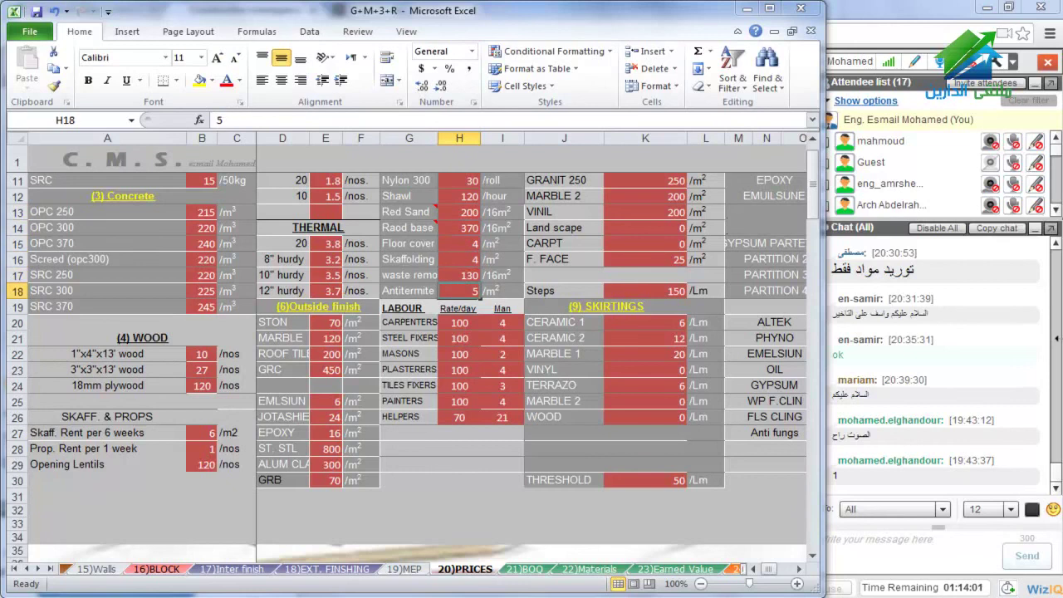
key("Up")
key("Down")
key("Down")
key("Down")
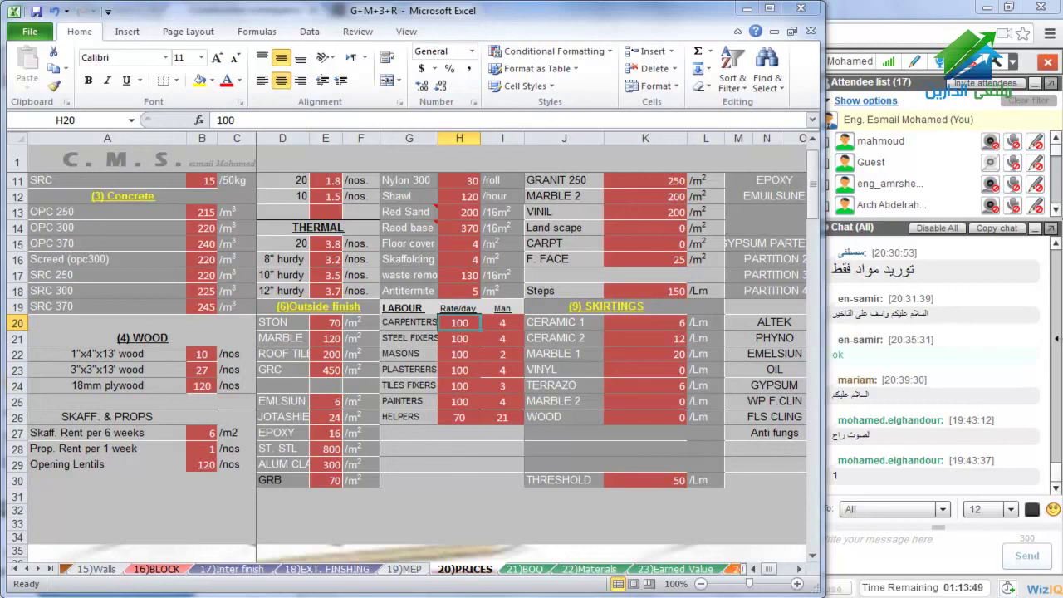
Inspect the CARPENTERS name and Rate/day cells in the LABOUR section, along with the neighbouring daily rates
left_click(409, 322)
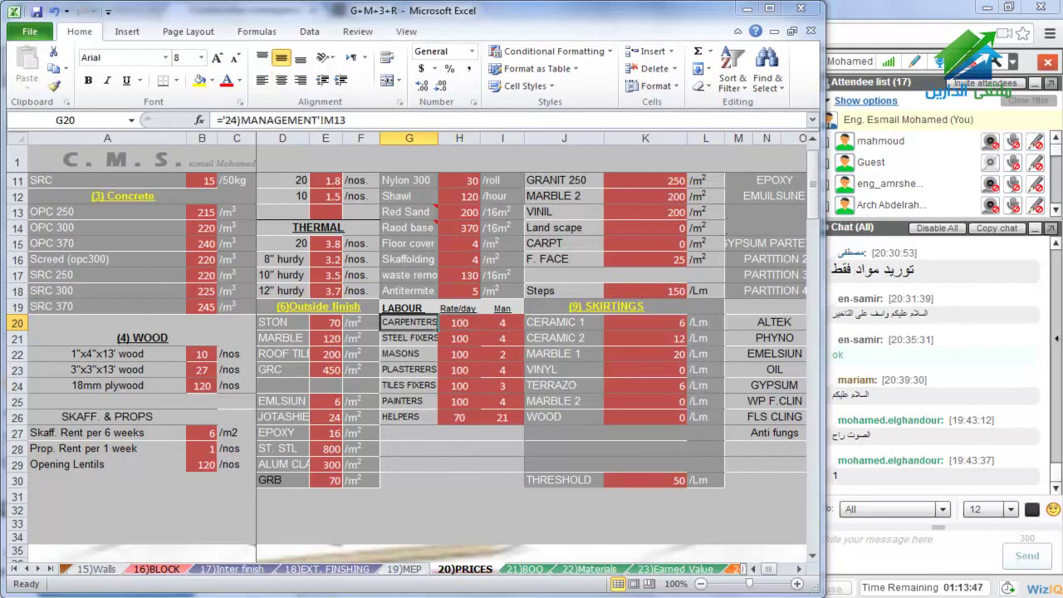
left_click(459, 323)
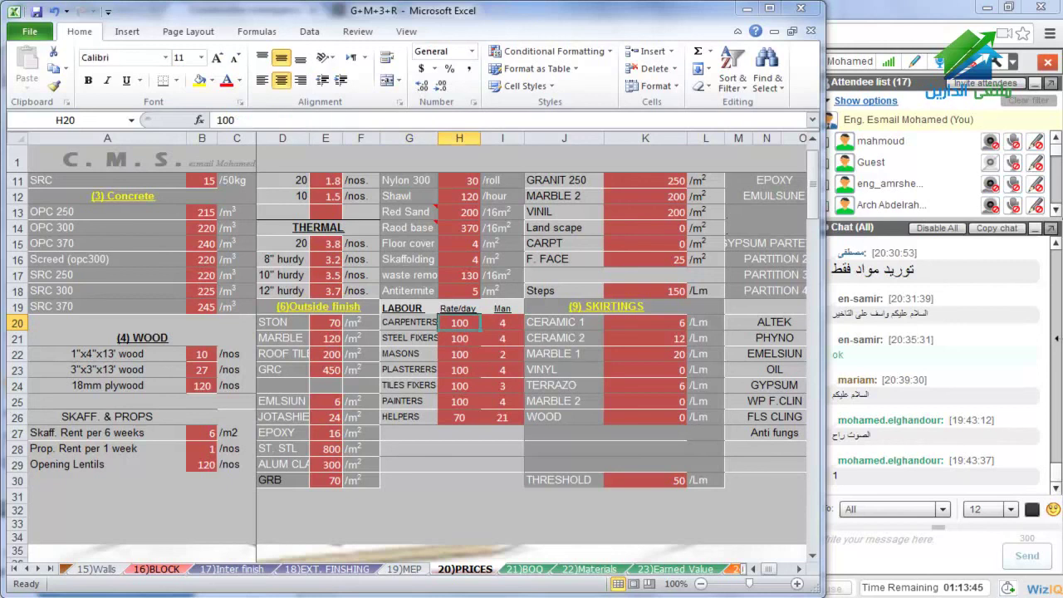
key("Down")
key("Down")
key("Up")
key("Up")
Review the labour trades from CARPENTERS to HELPERS and the Man count for CARPENTERS
left_click(409, 322)
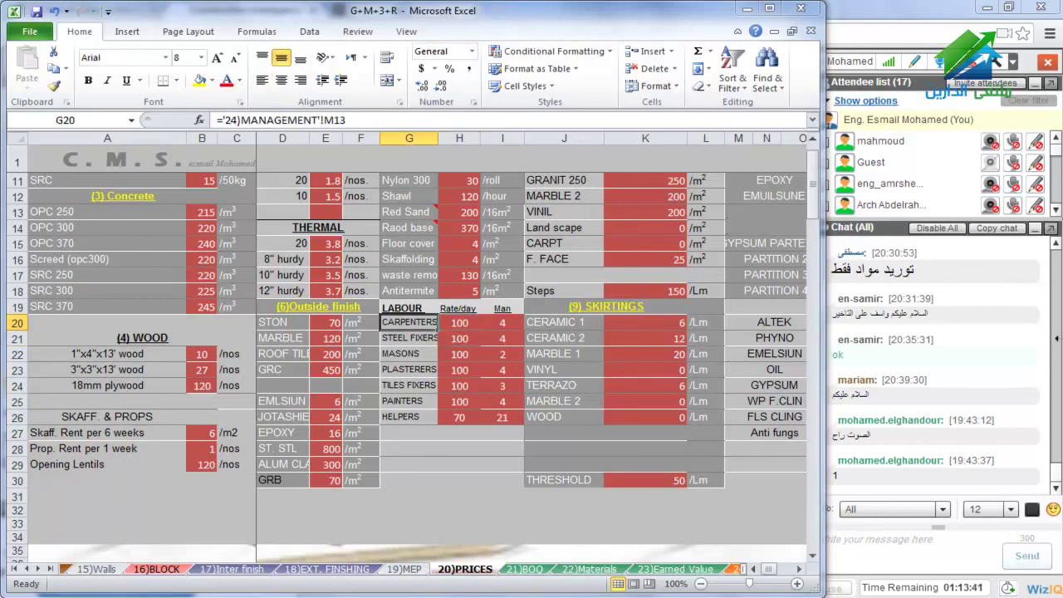
left_click(409, 338)
left_click(408, 354)
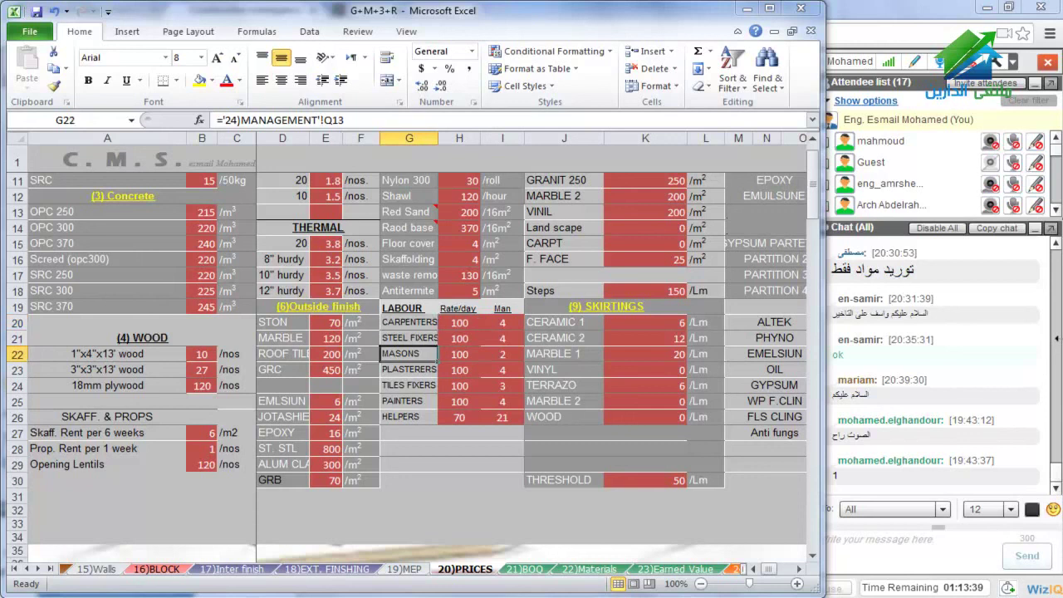
left_click(408, 370)
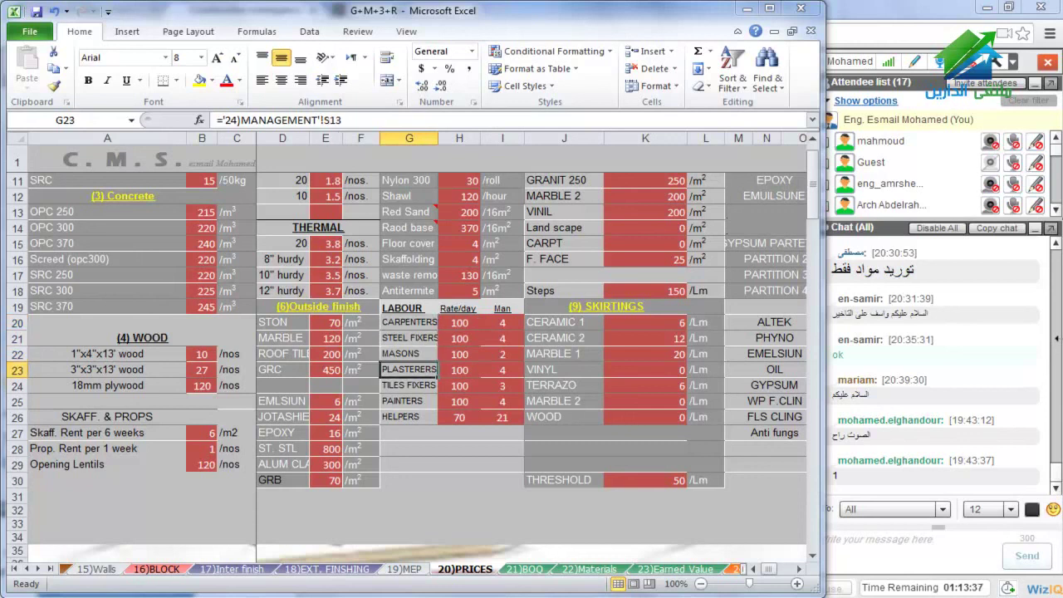
left_click(409, 385)
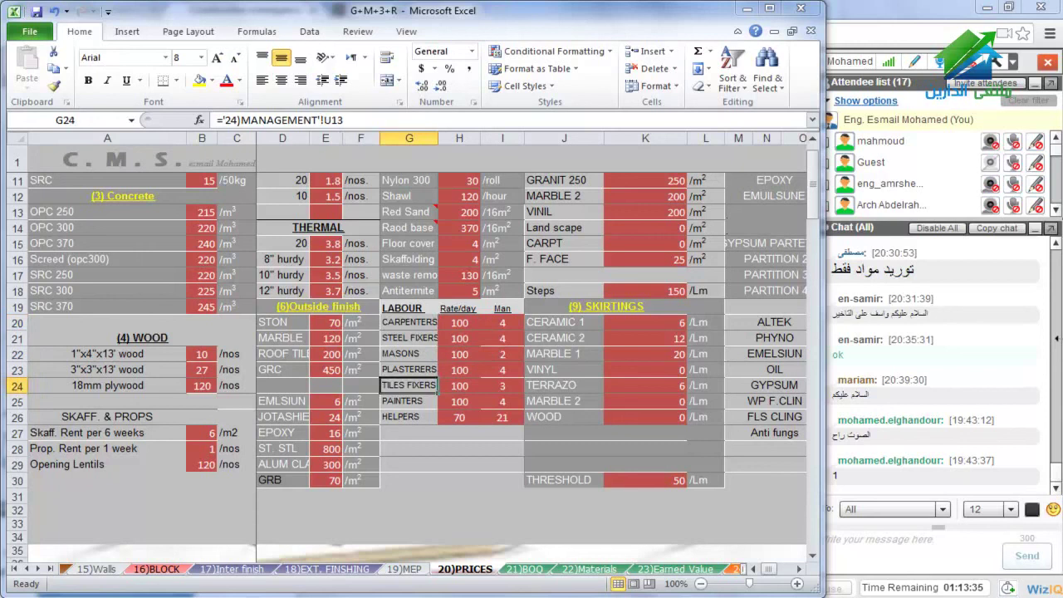
left_click(408, 401)
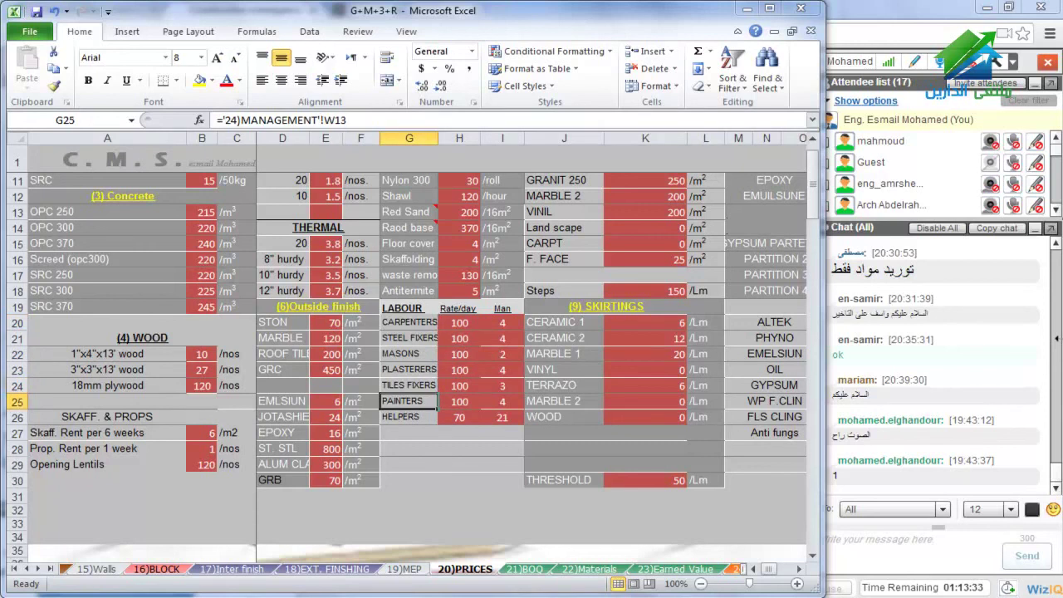
left_click(409, 417)
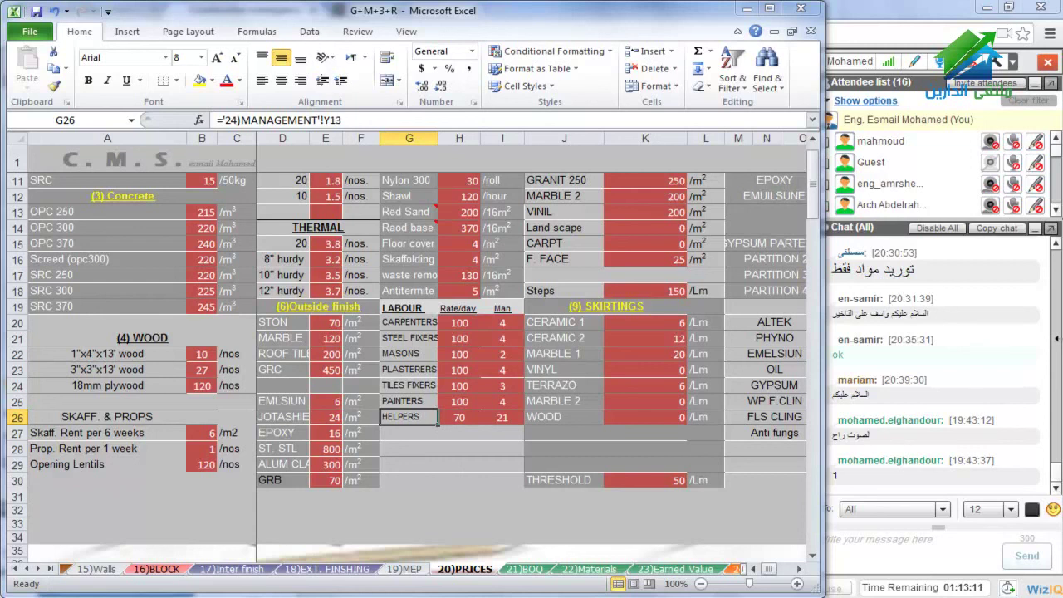
left_click(505, 324)
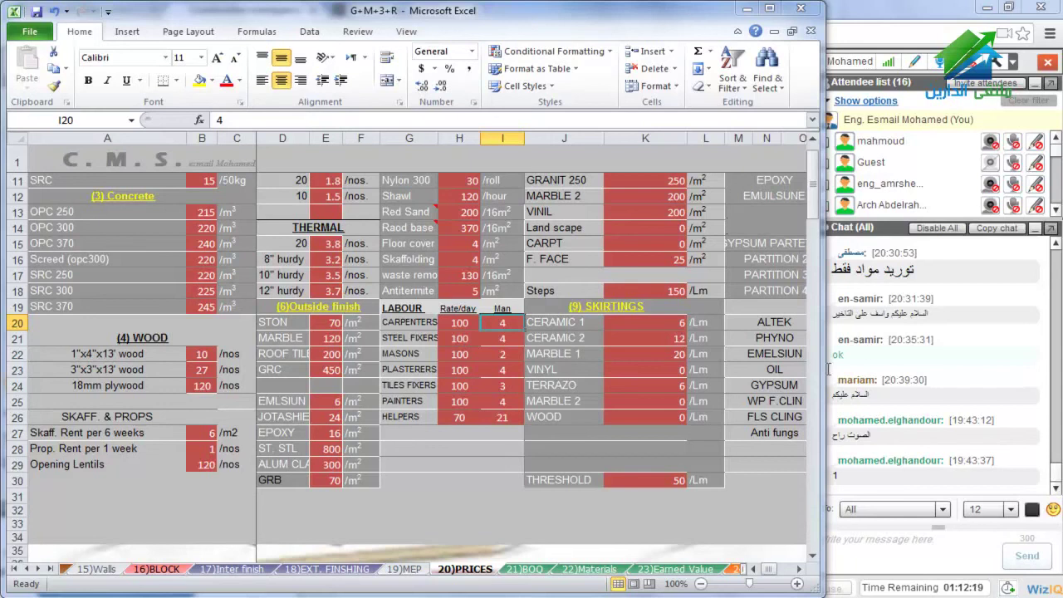
Widen the workbook window and bring the 1-Excavation works table on the PRICES sheet into view
left_click_drag(826, 368, 934, 359)
scroll(699, 372, "down", 2)
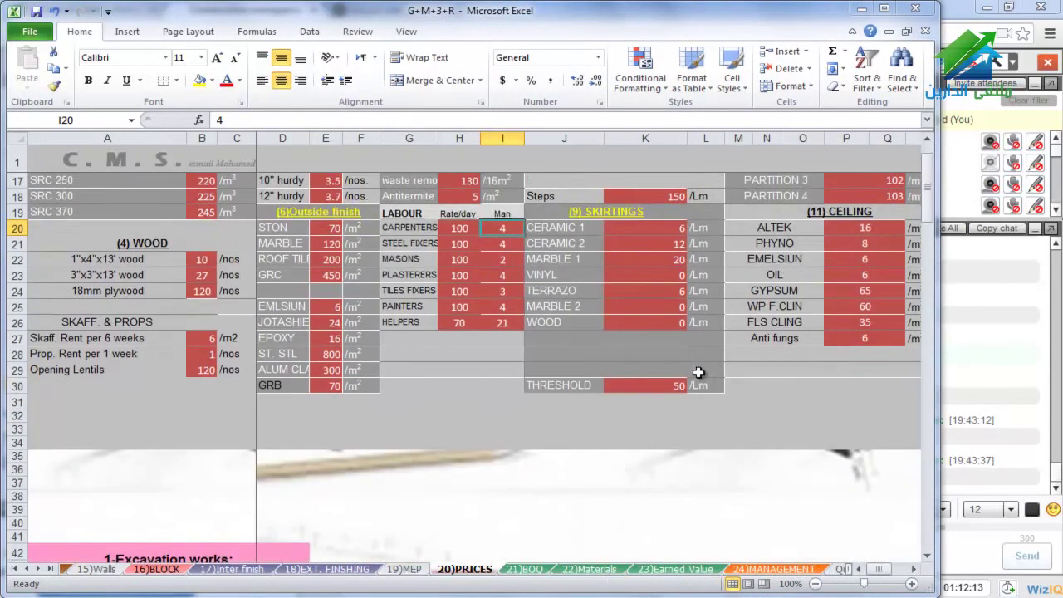
scroll(699, 372, "down", 1)
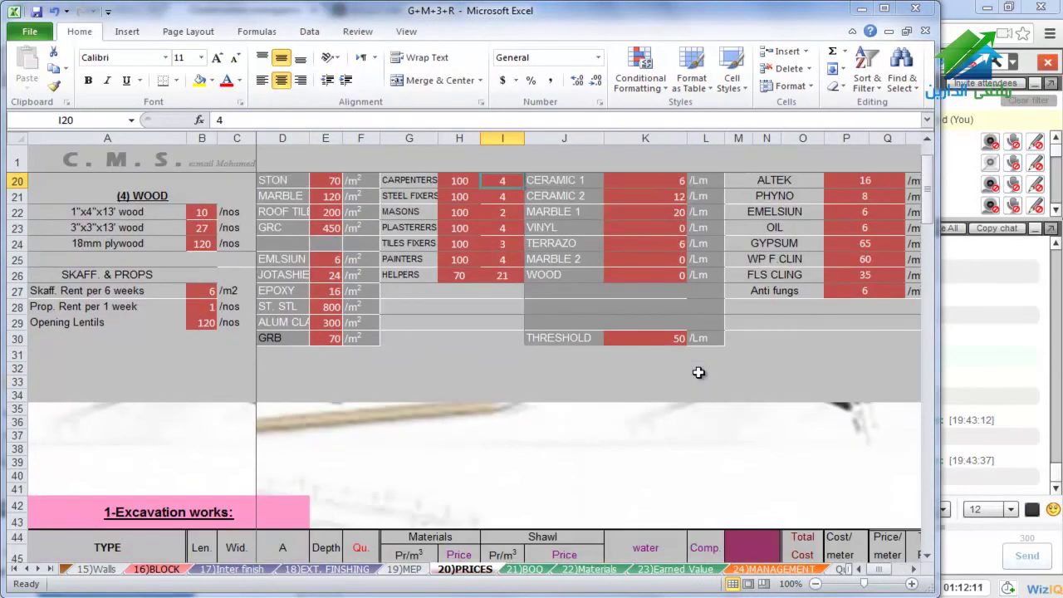
scroll(698, 373, "down", 1)
scroll(698, 372, "down", 2)
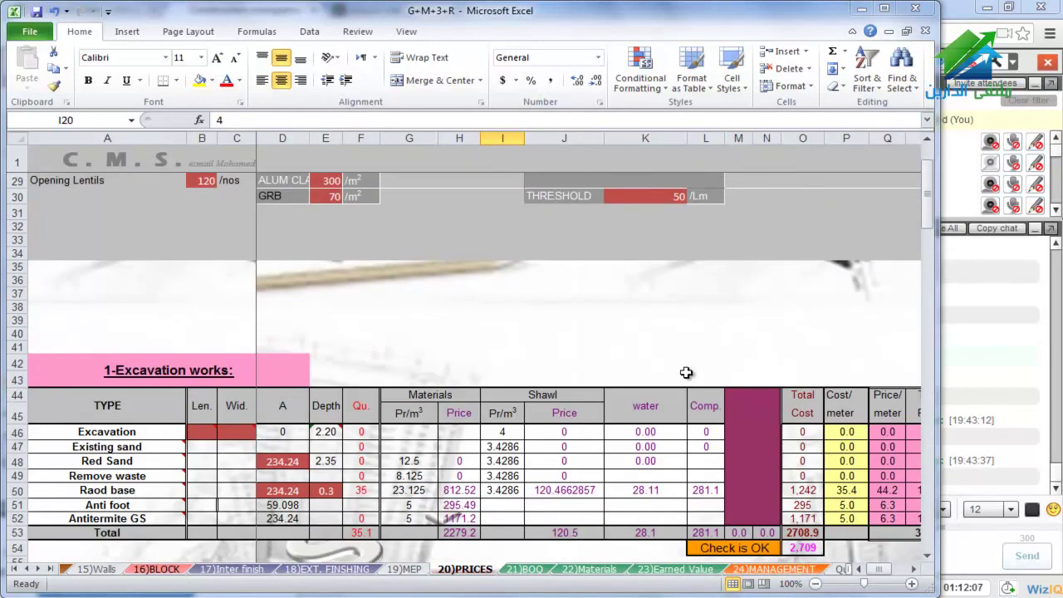
left_click_drag(939, 337, 962, 338)
scroll(633, 343, "down", 1)
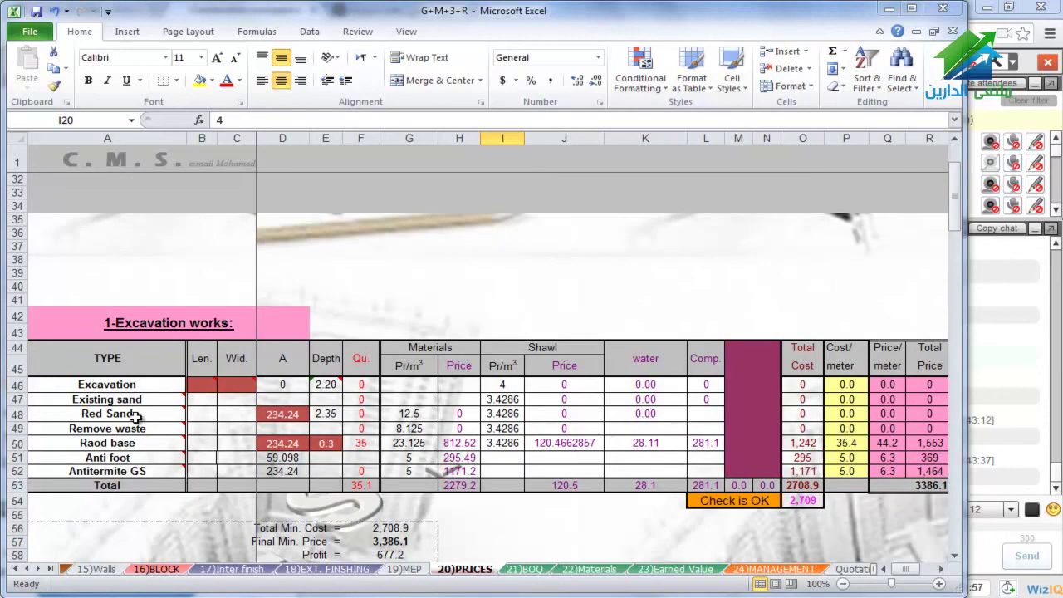
Review the excavation work types from Excavation to Antitermite GS, reading the comments attached to them
left_click(151, 388)
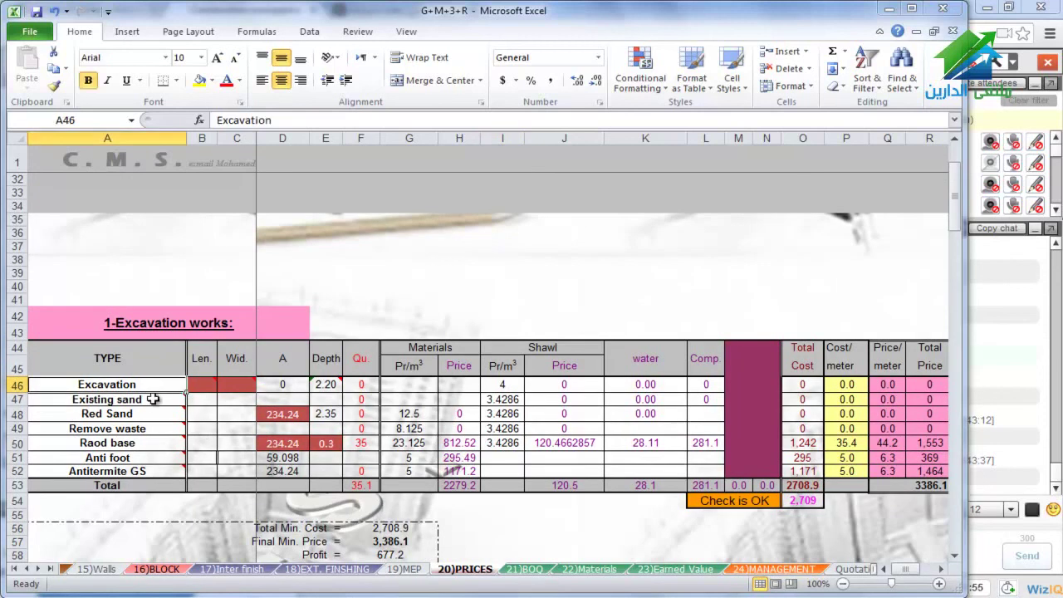
mouse_move(154, 403)
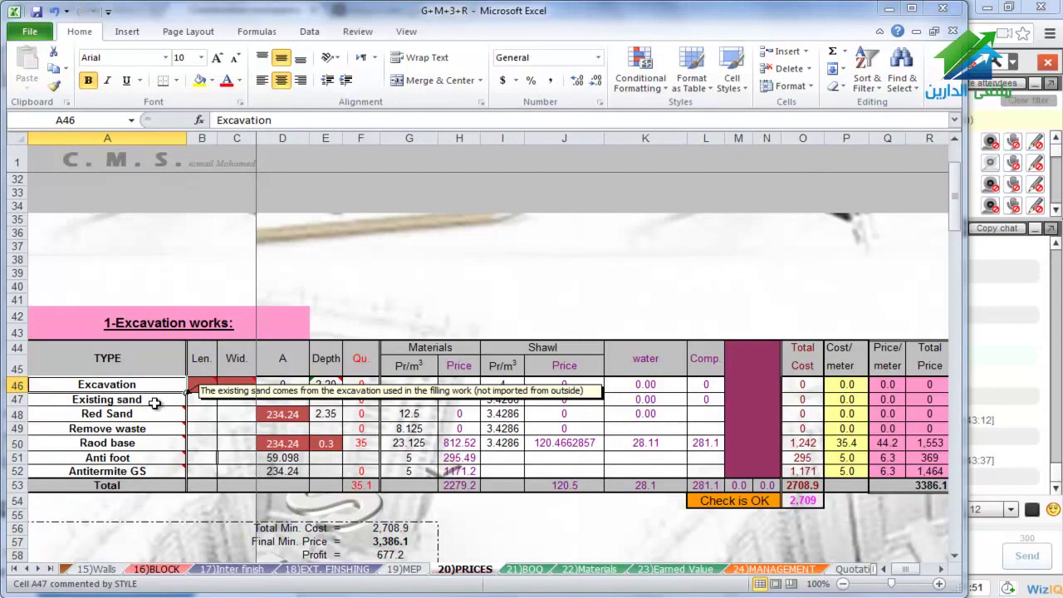
left_click(151, 400)
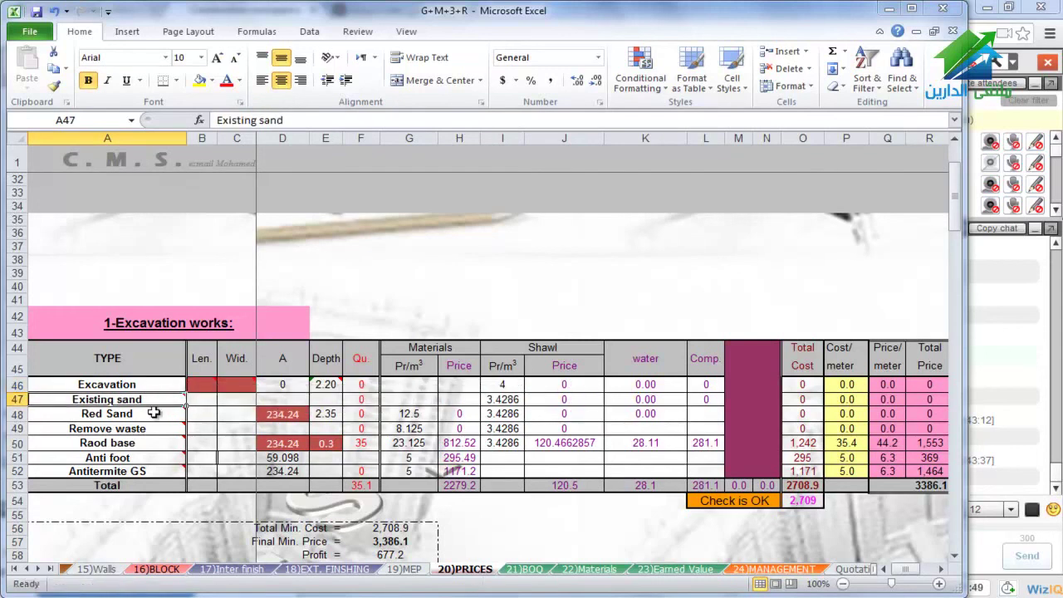
left_click(154, 415)
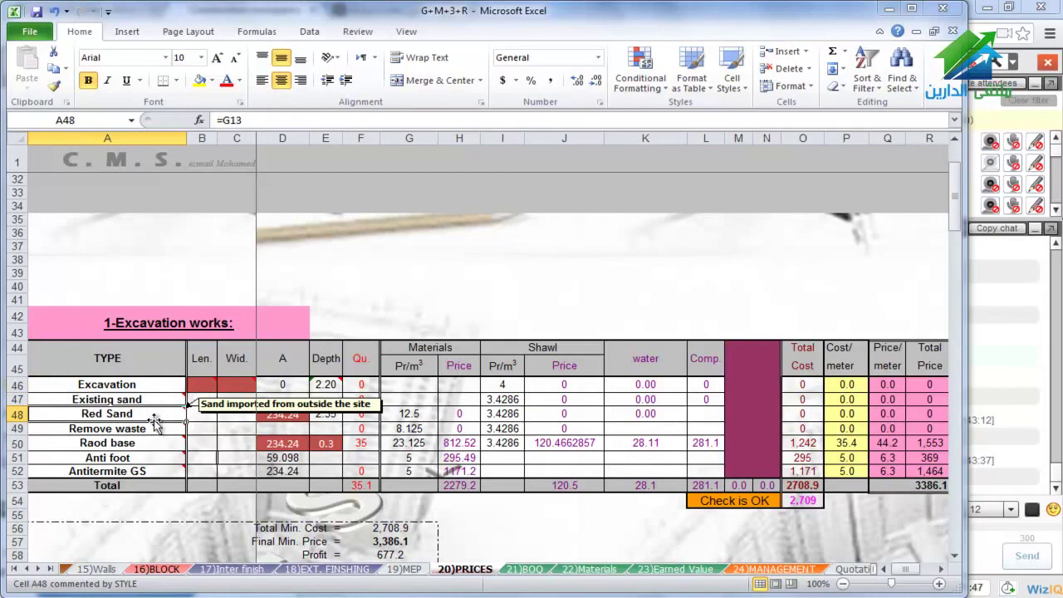
left_click(154, 428)
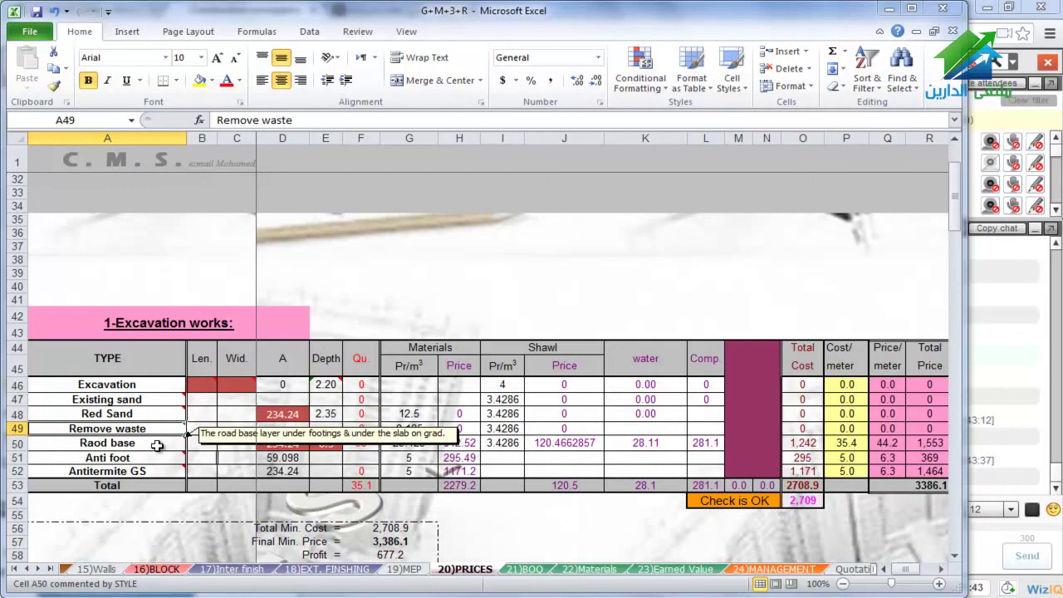
left_click(157, 446)
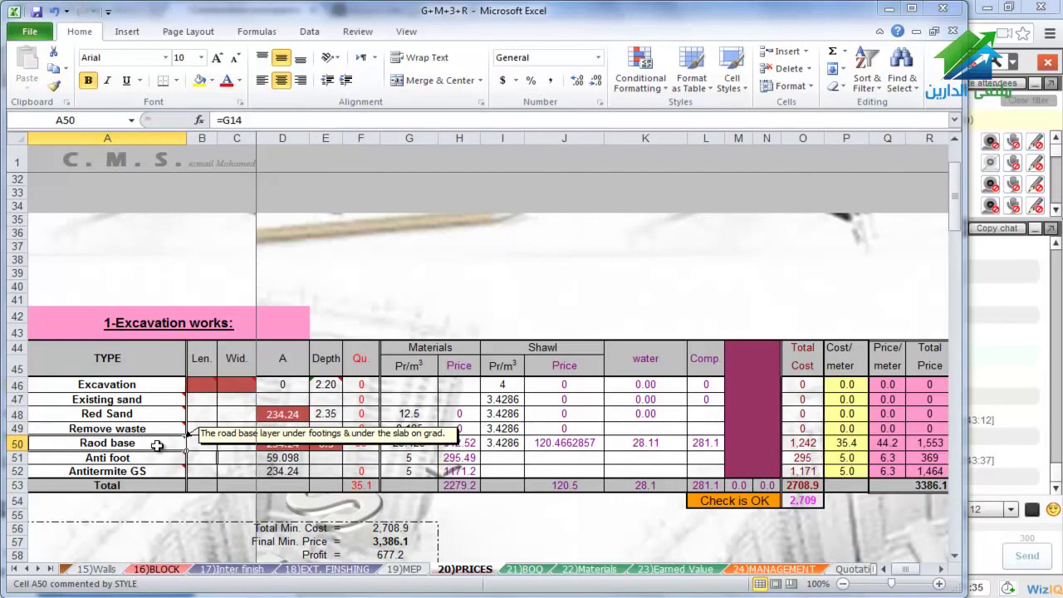
left_click(152, 458)
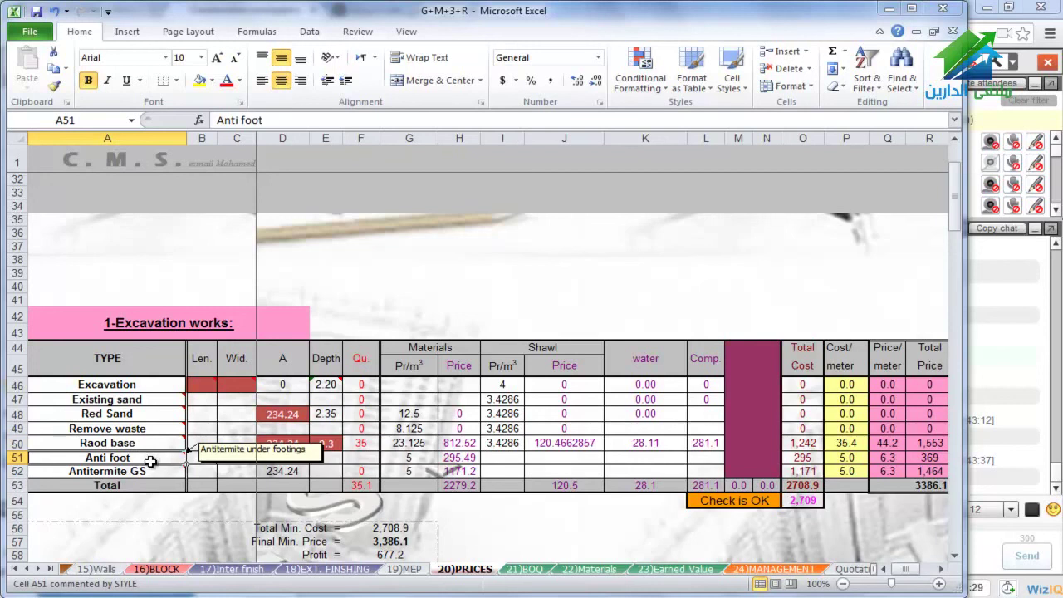
left_click(149, 471)
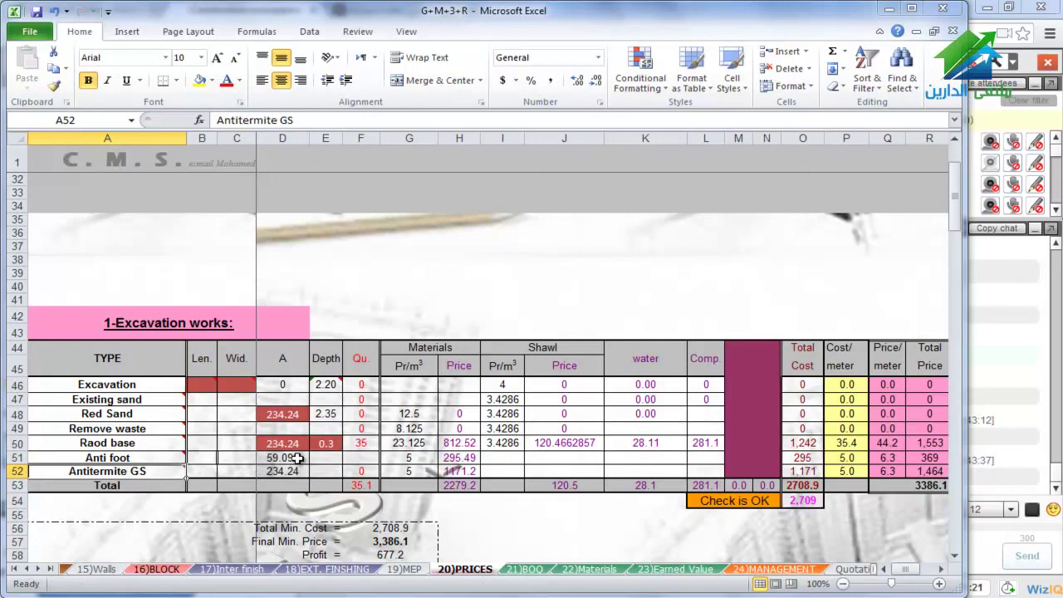
Locate the Excavation Len. cell, then consult the Site Layout and G.F slides in the G+M+3+R Archit. PowerPoint presentation
left_click(208, 388)
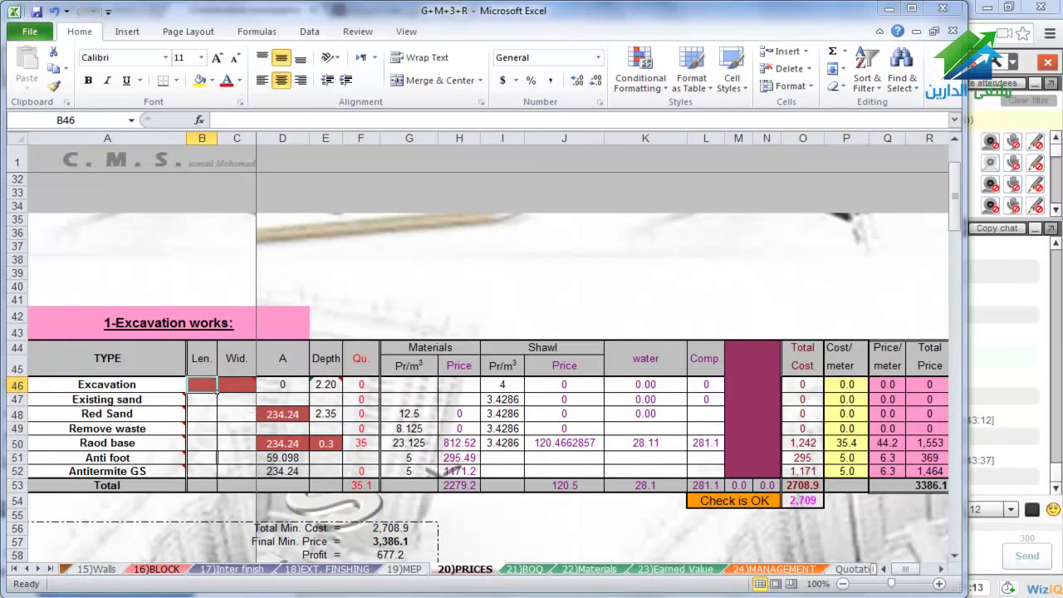
key("alt+Tab")
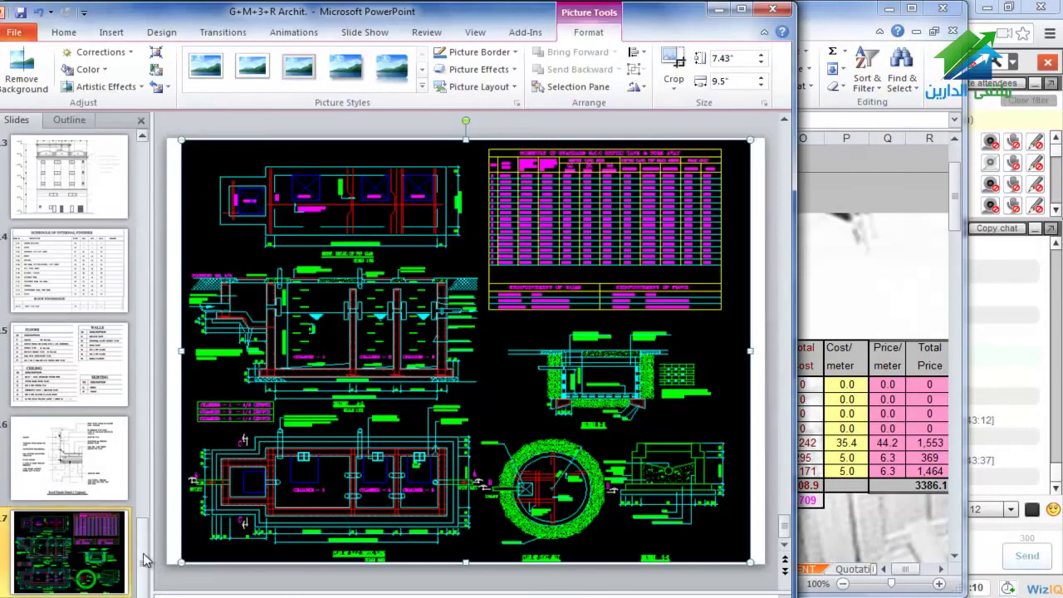
left_click_drag(143, 548, 143, 156)
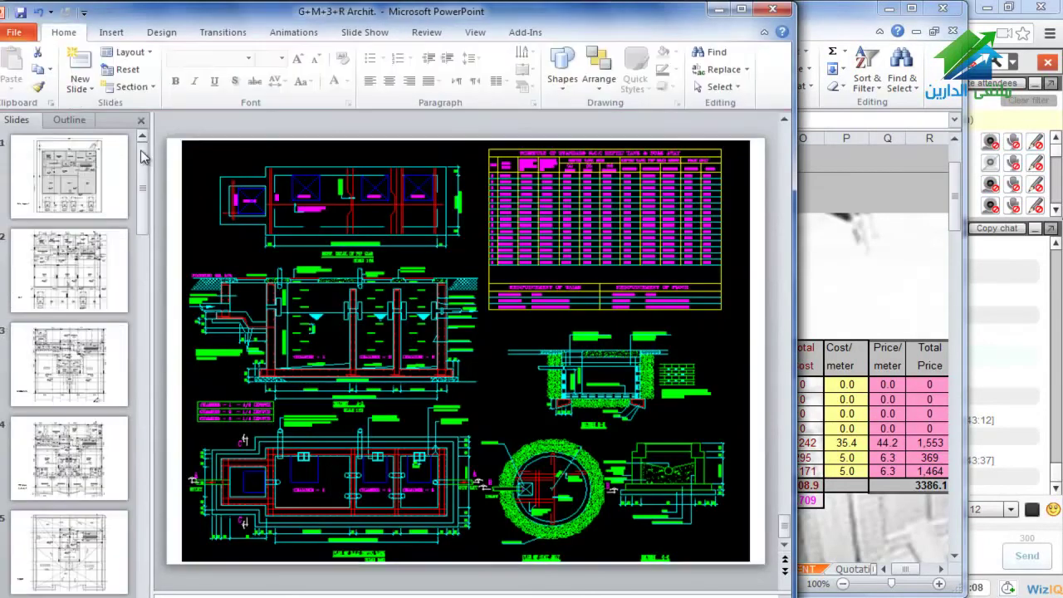
left_click(83, 184)
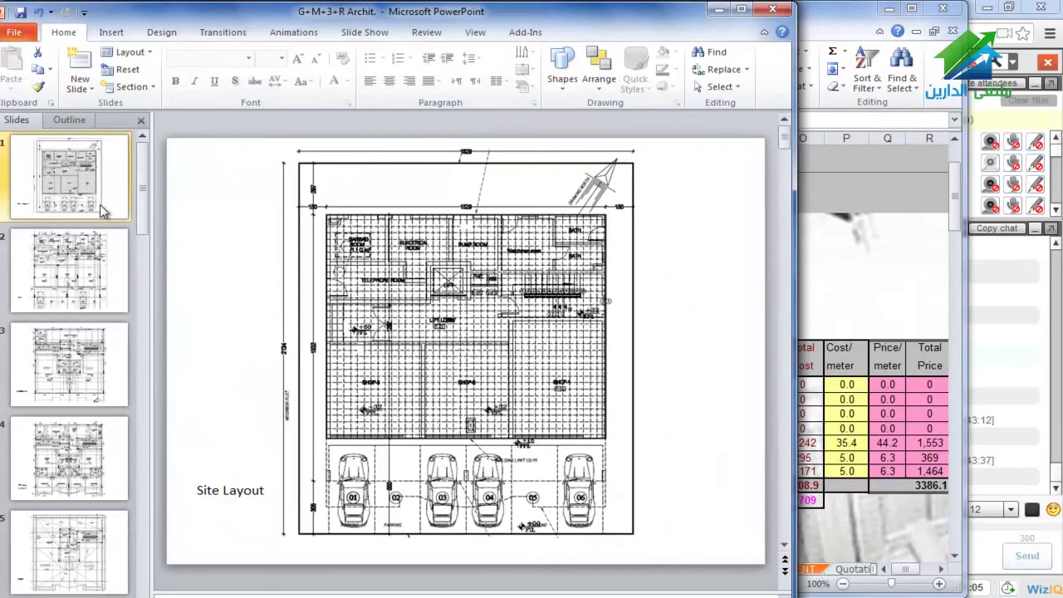
left_click(97, 277)
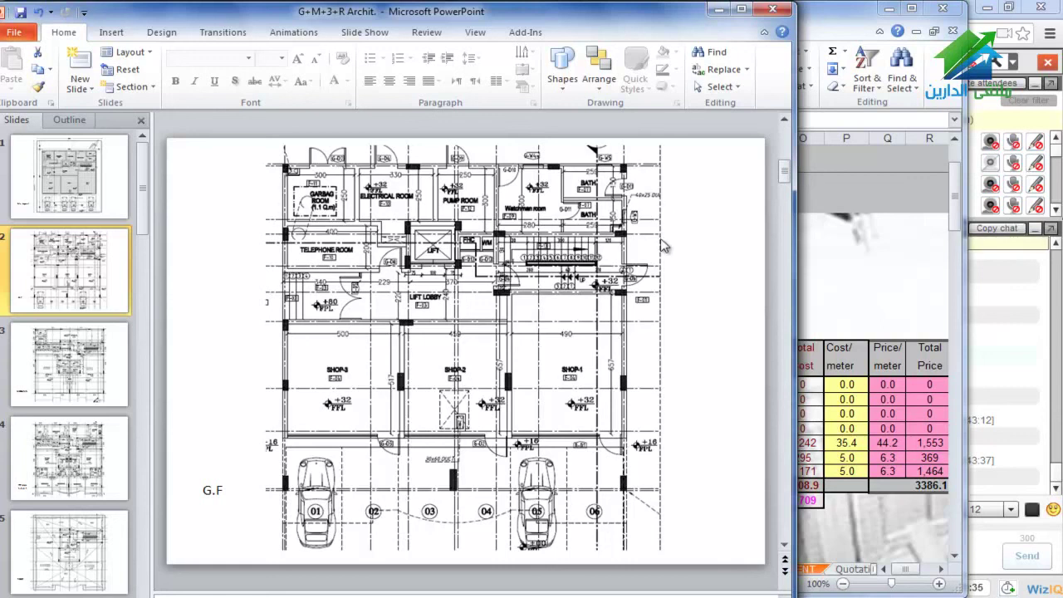
Return to the Excel workbook and set the Excavation row's length to 18.5 and width to 18.5
left_click(421, 591)
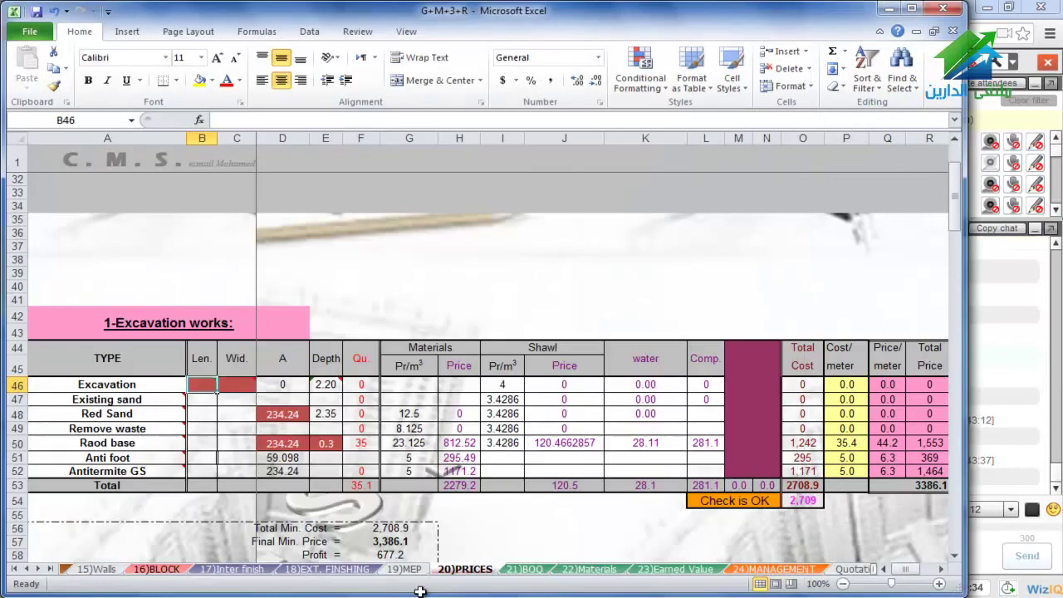
type("18")
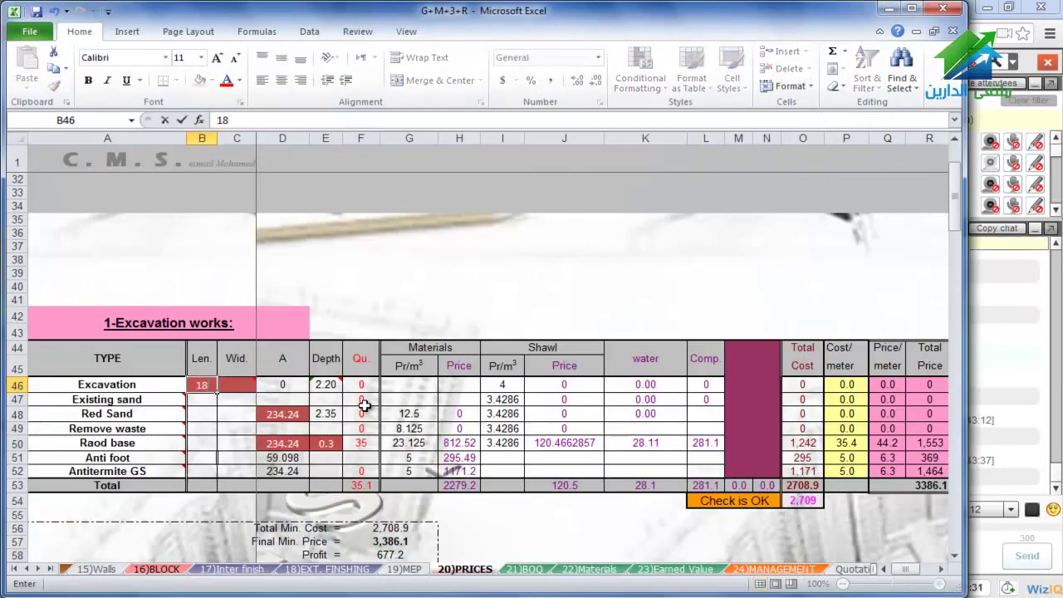
type(".5")
key("Tab")
type("18")
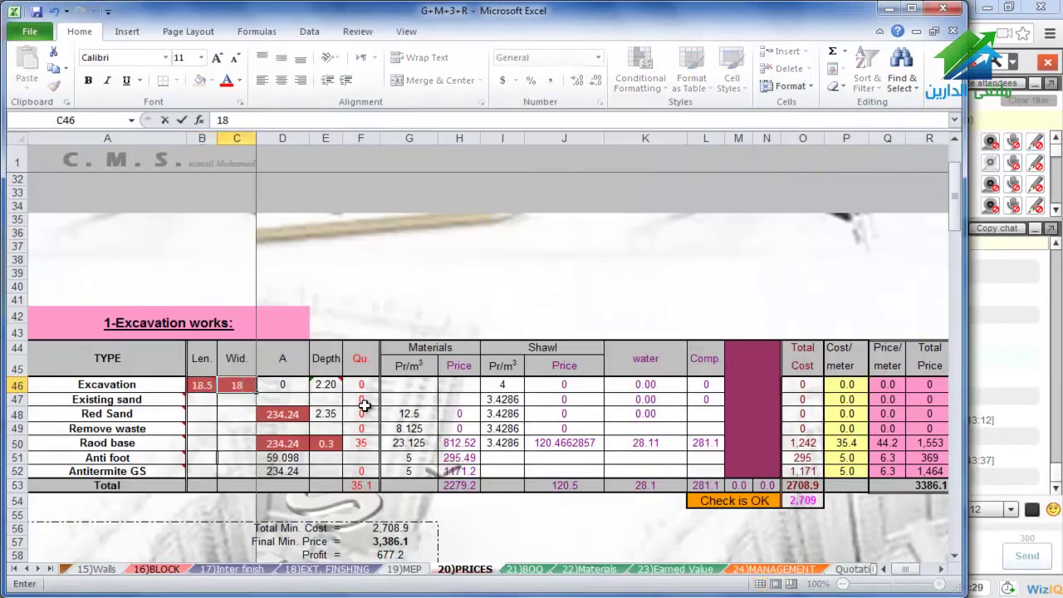
type(".5")
key("Return")
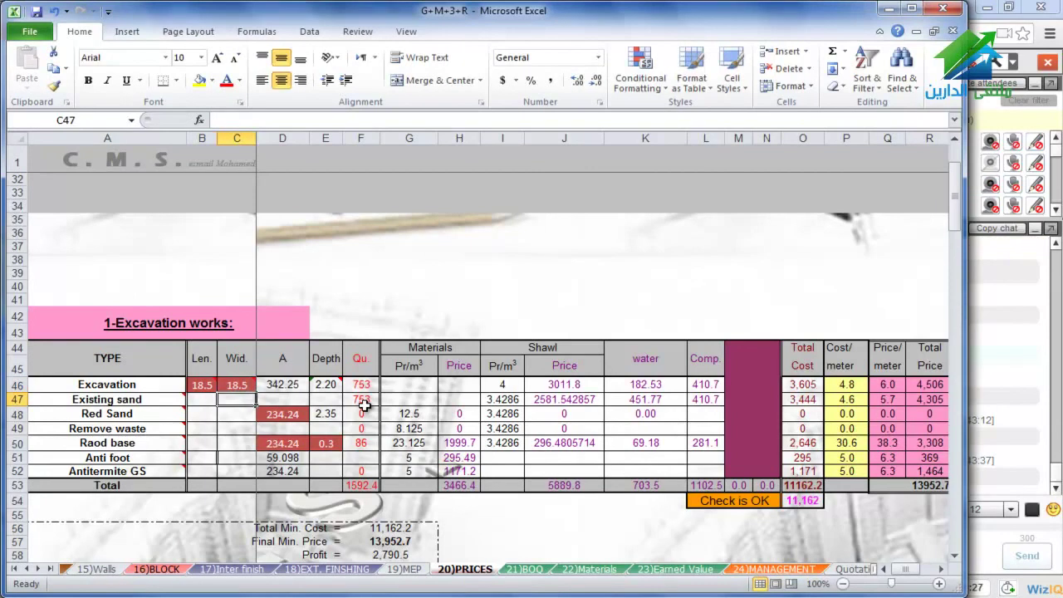
Widen the workbook window and inspect the Excavation row's quantity formula and its depth link to the COLUMNS sheet
mouse_move(964, 324)
left_mouse_down()
mouse_move(1015, 321)
mouse_move(980, 334)
left_mouse_up()
left_click(151, 385)
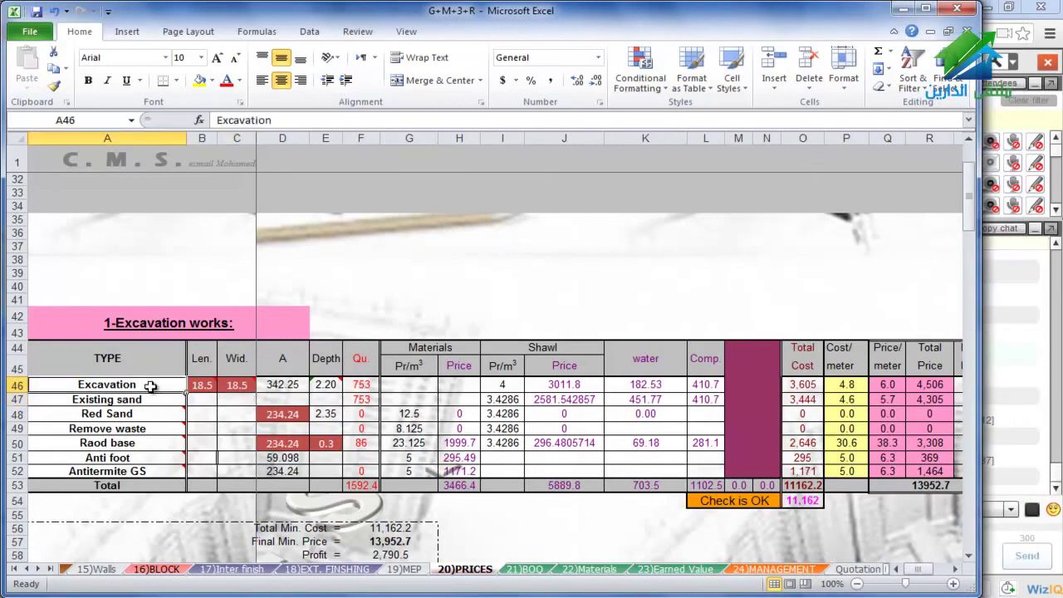
left_click(357, 386)
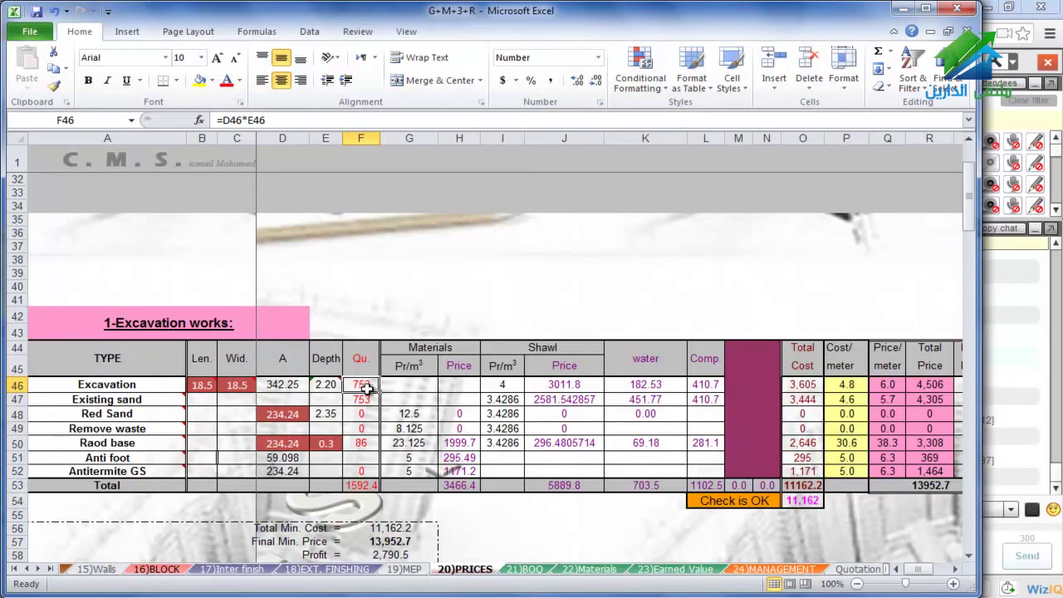
mouse_move(335, 388)
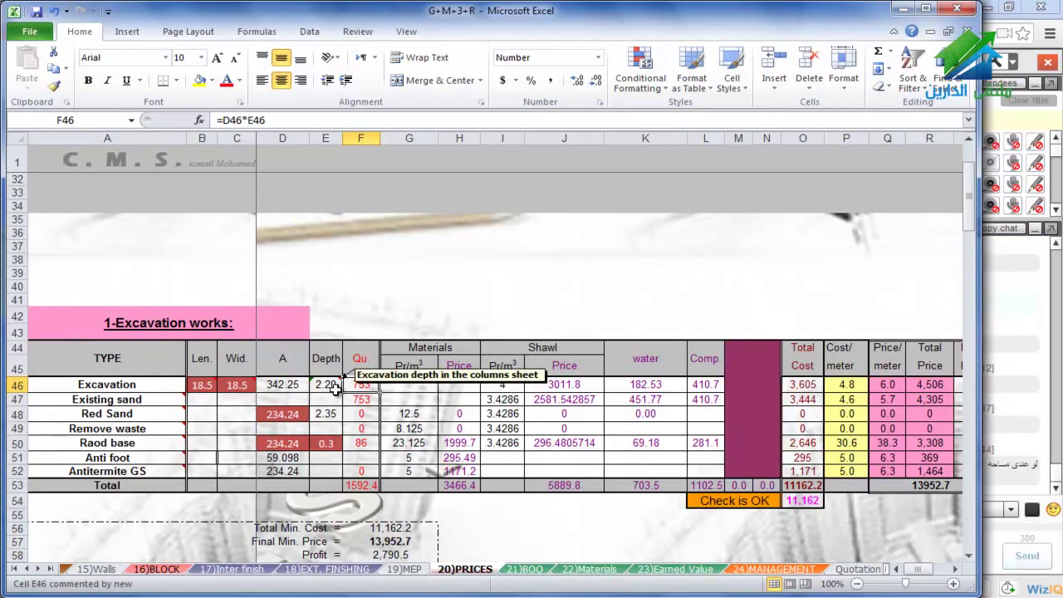
left_click(335, 388)
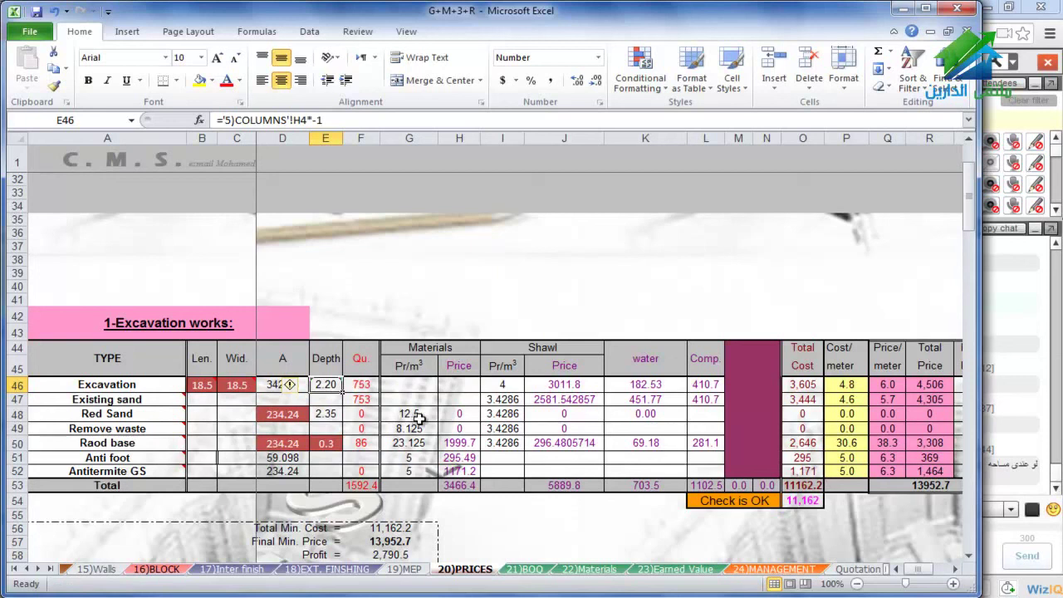
left_click(353, 383)
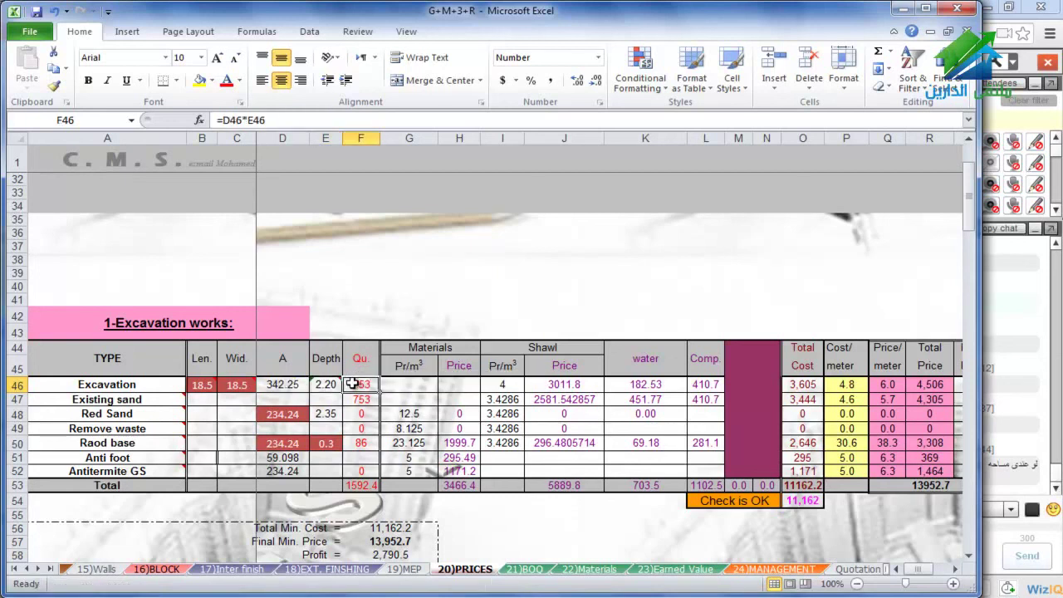
Inspect the Excavation row's formulas for Shawl price, water, compaction, total cost and cost per meter
left_click(558, 386)
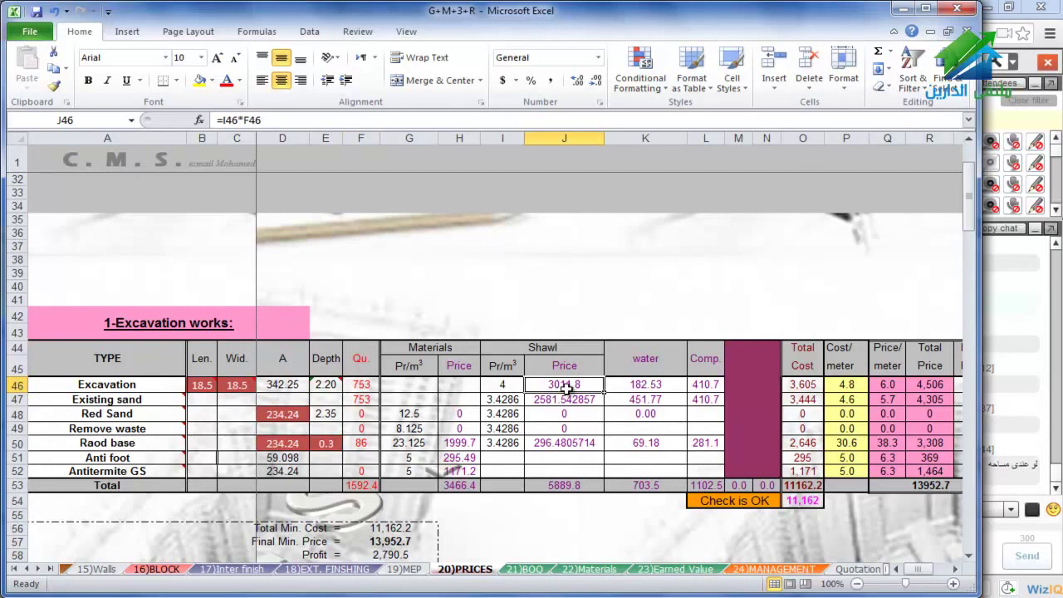
left_click(648, 386)
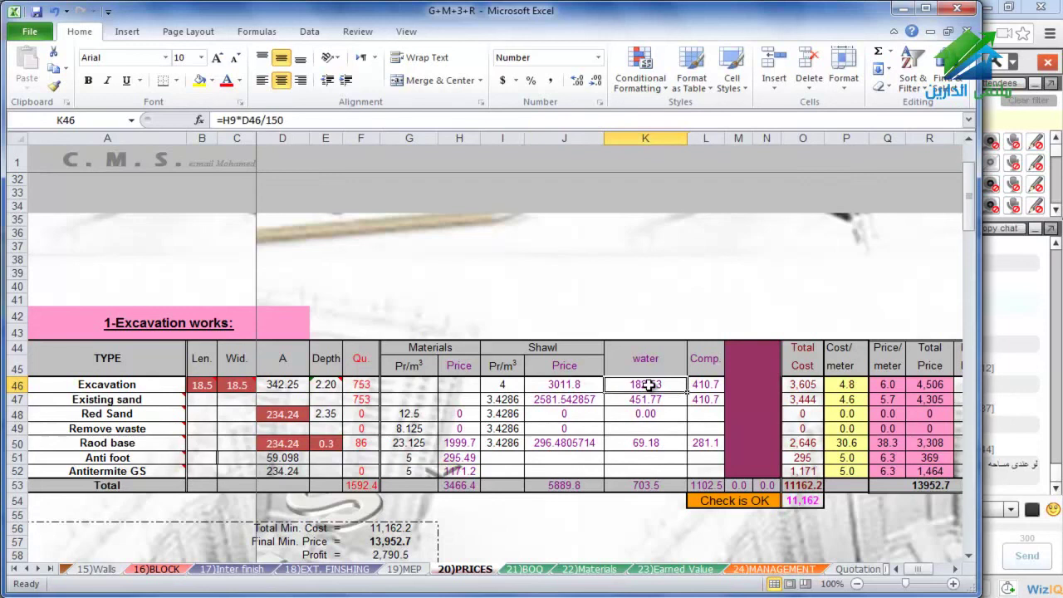
left_click(696, 384)
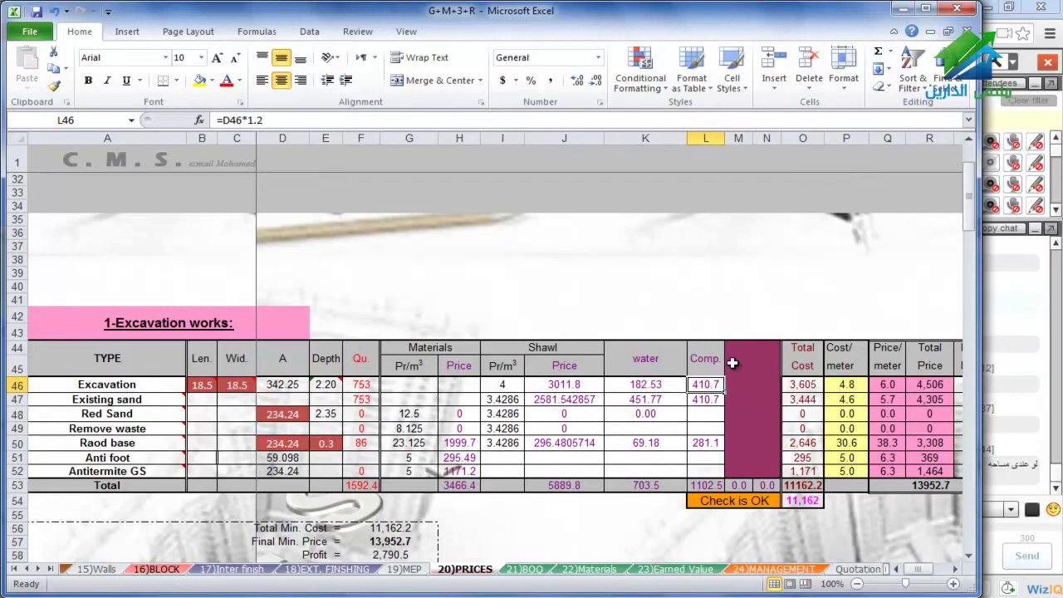
left_click(803, 384)
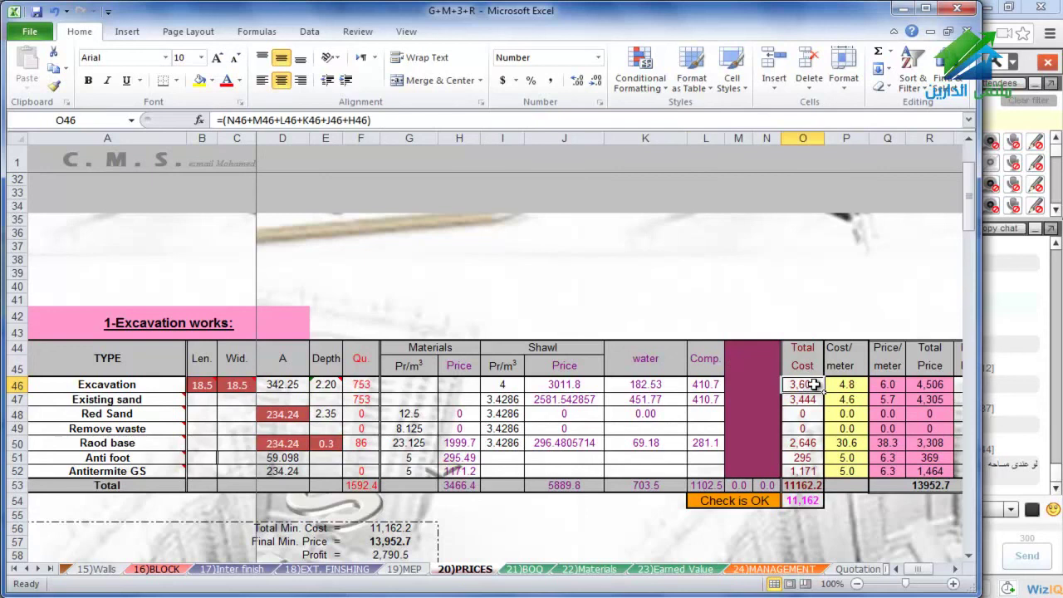
left_click(853, 386)
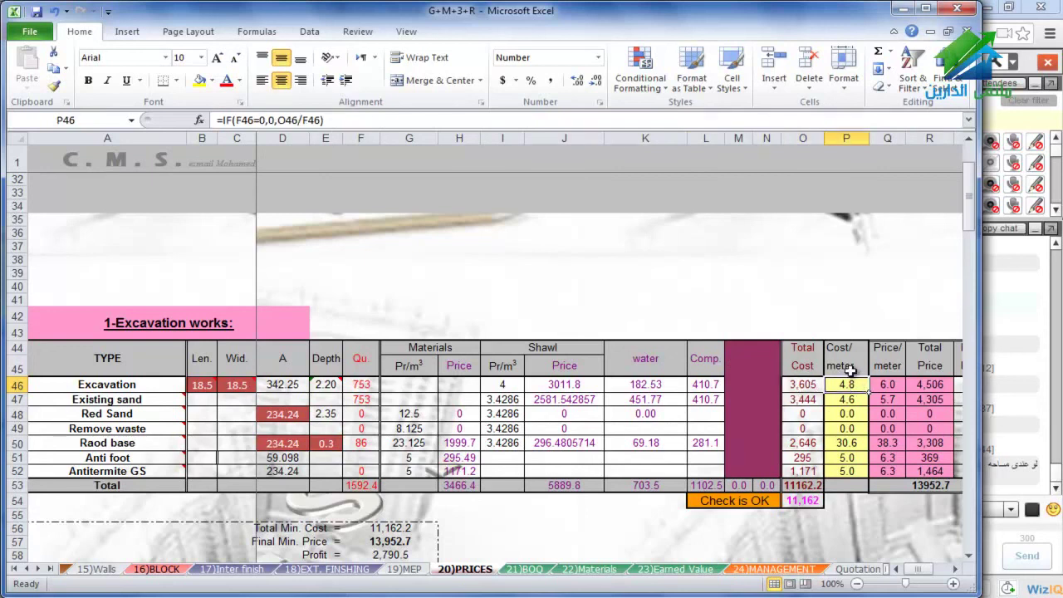
Review how the Excavation row's price per meter and total price derive from its total cost and cost per meter
left_click(930, 384)
left_click(895, 387)
left_click(913, 387)
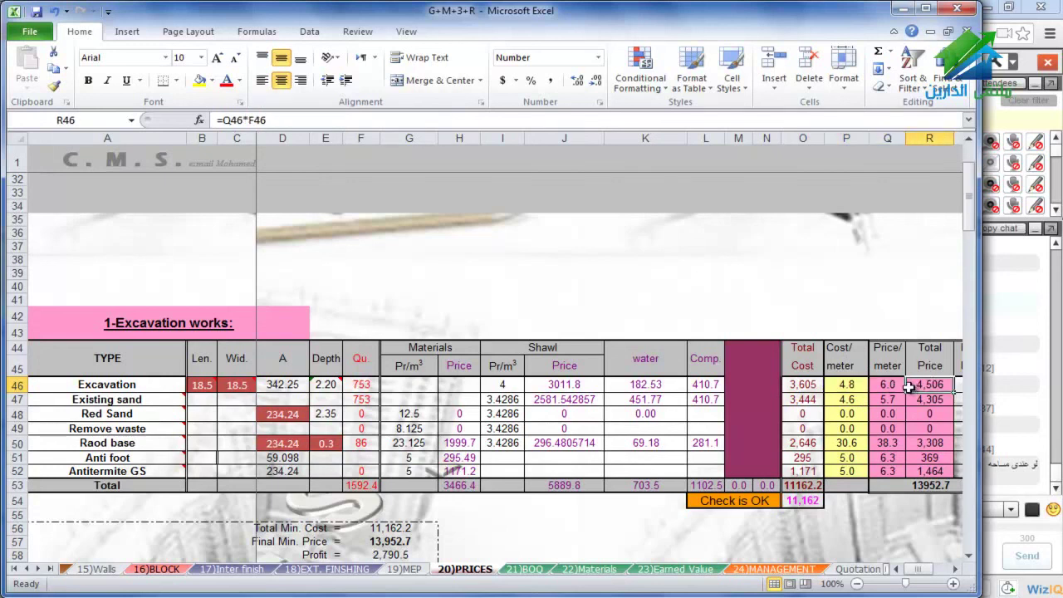
left_click(888, 387)
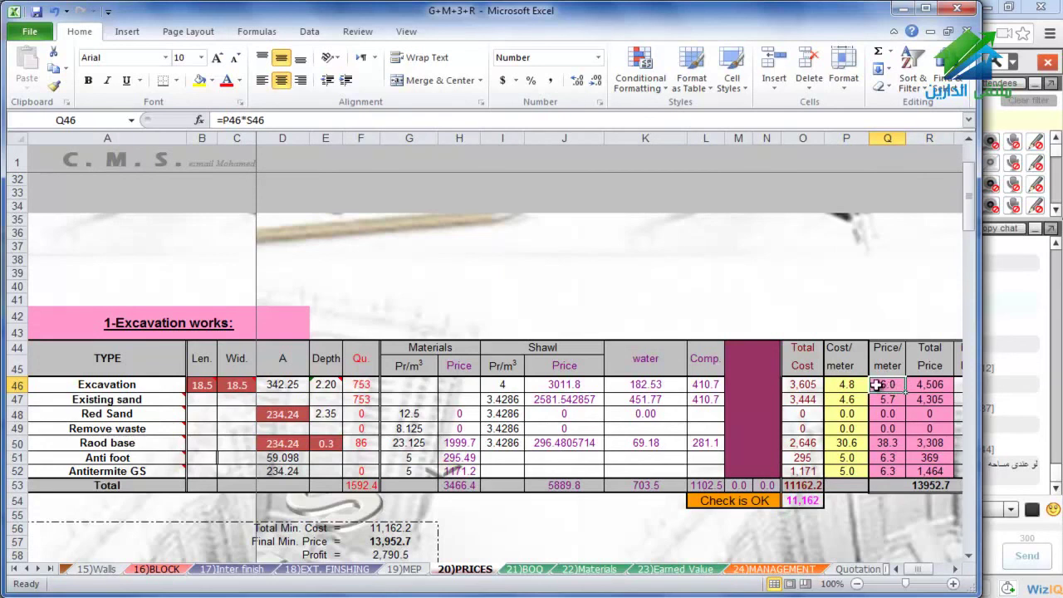
left_click(815, 385)
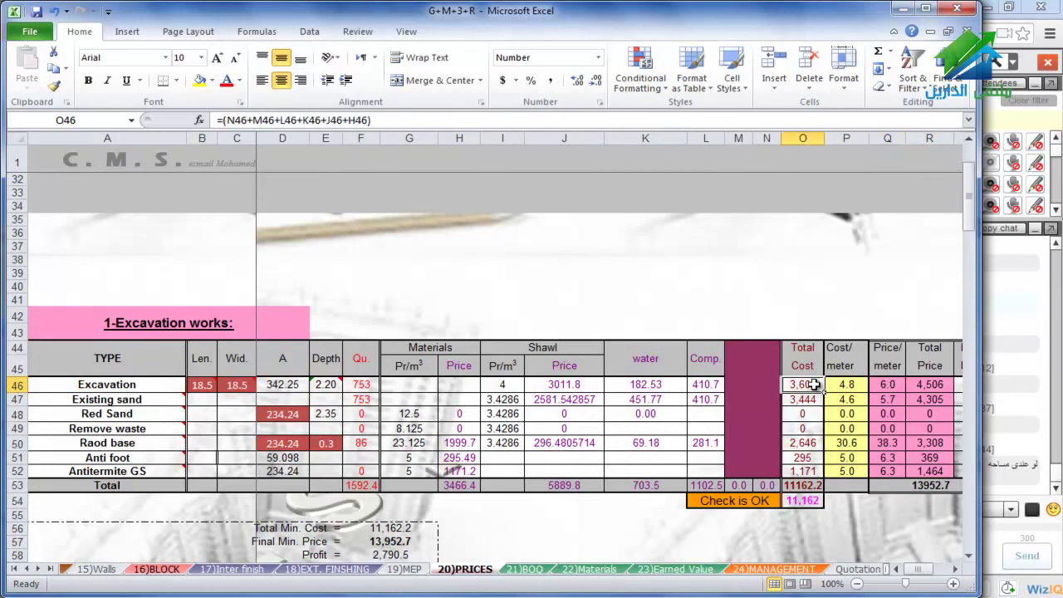
left_click(849, 385)
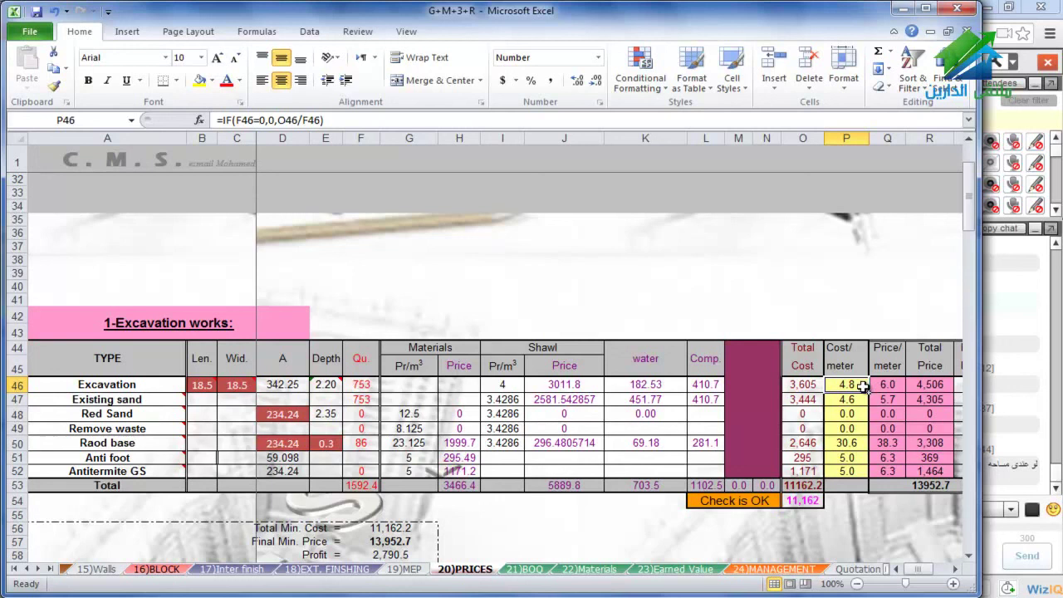
key("Right")
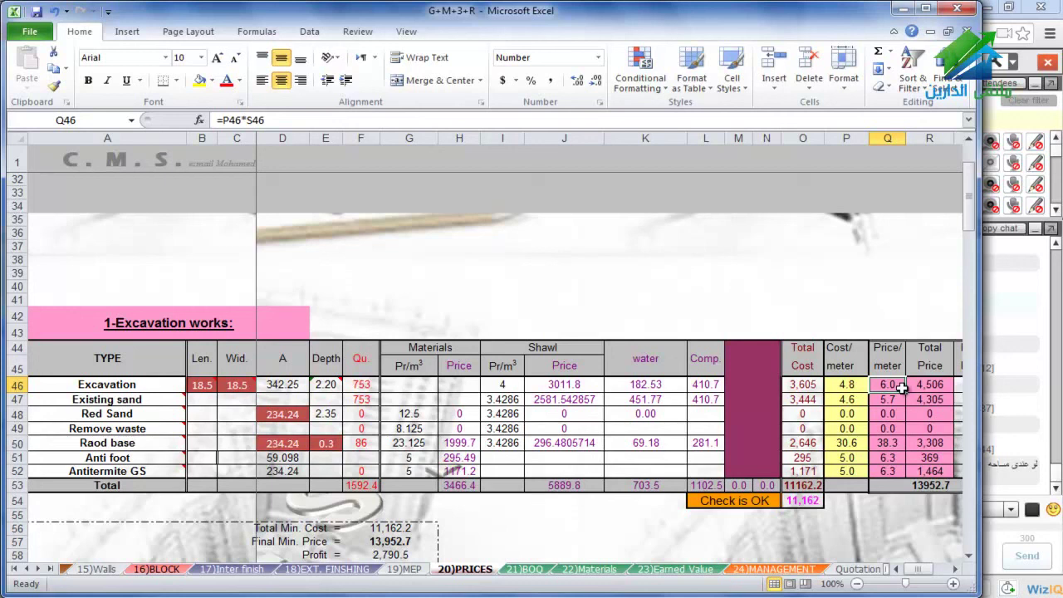
Widen the workbook window to check the Excavation row's Profit Ratio link against its price per meter, then restore the width
left_click_drag(981, 383, 1005, 384)
left_click(961, 385)
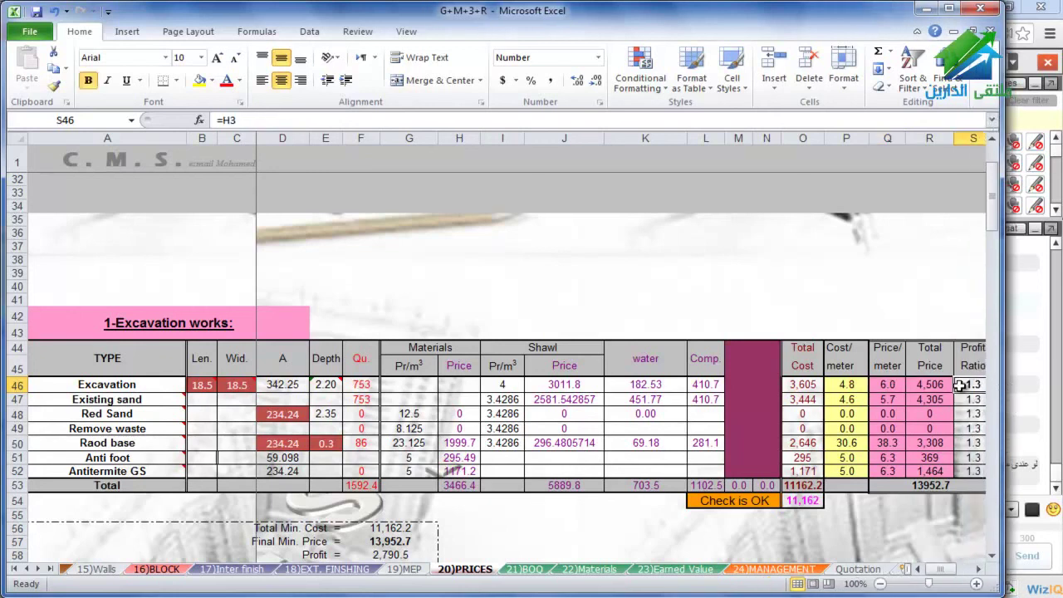
left_click(878, 385)
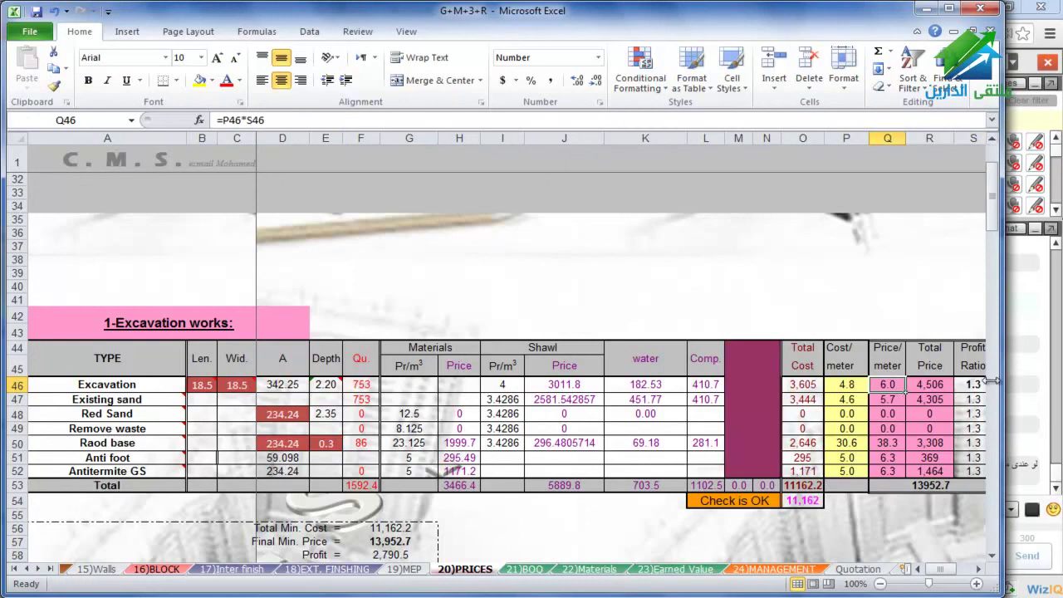
left_click_drag(1003, 385, 981, 384)
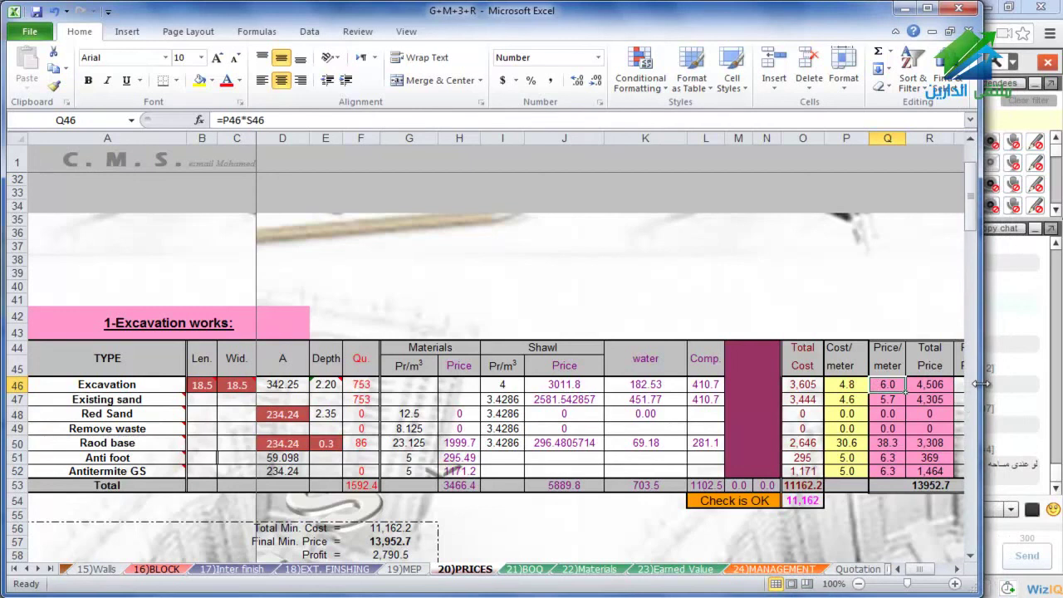
Read the Existing sand comment and compare the quantity formulas of the Excavation and Existing sand rows
left_click(162, 399)
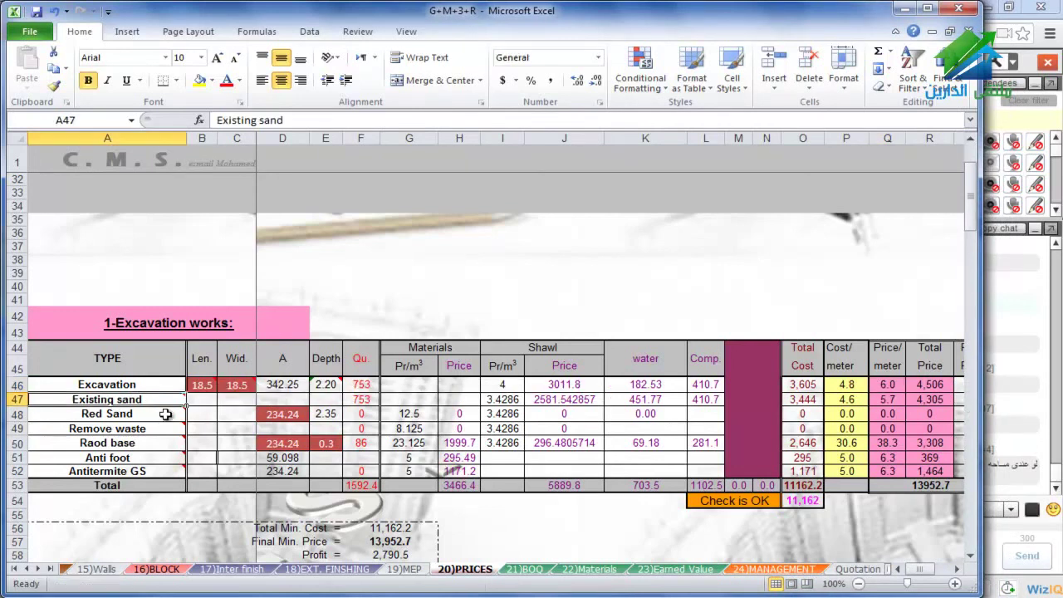
left_click(356, 385)
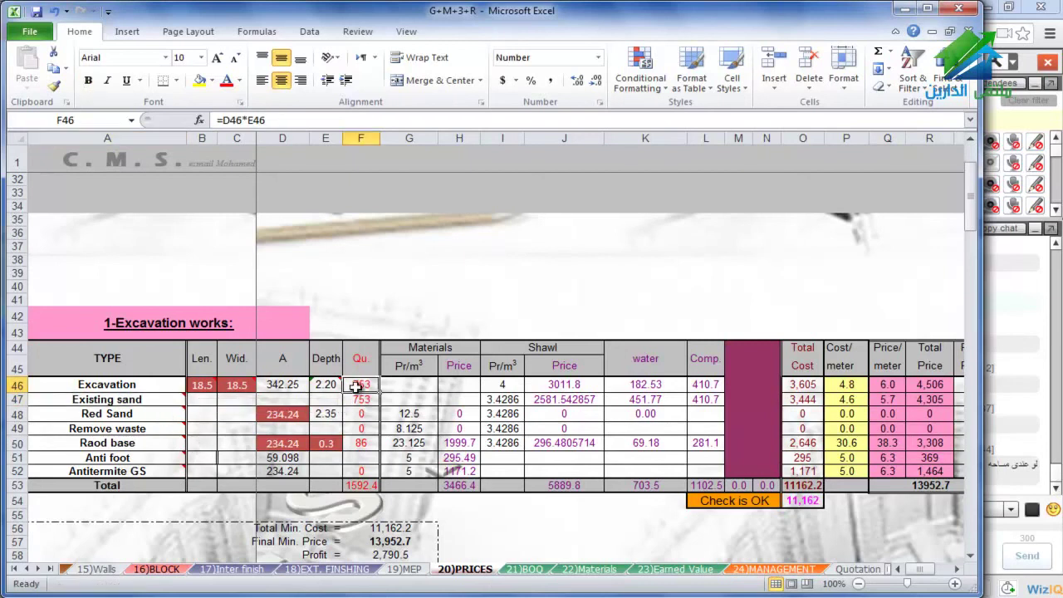
mouse_move(152, 401)
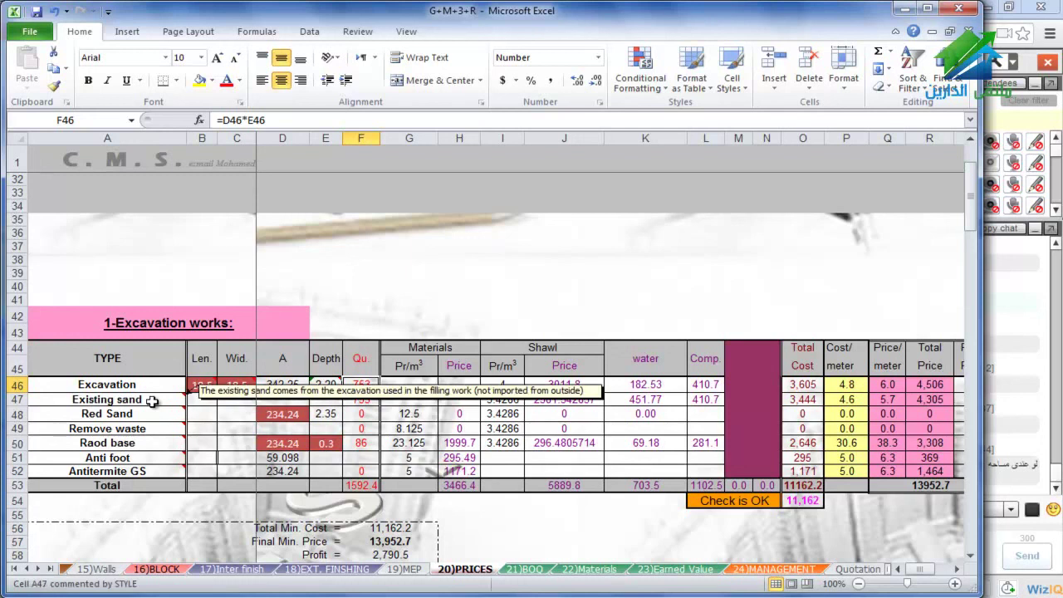
left_click(152, 402)
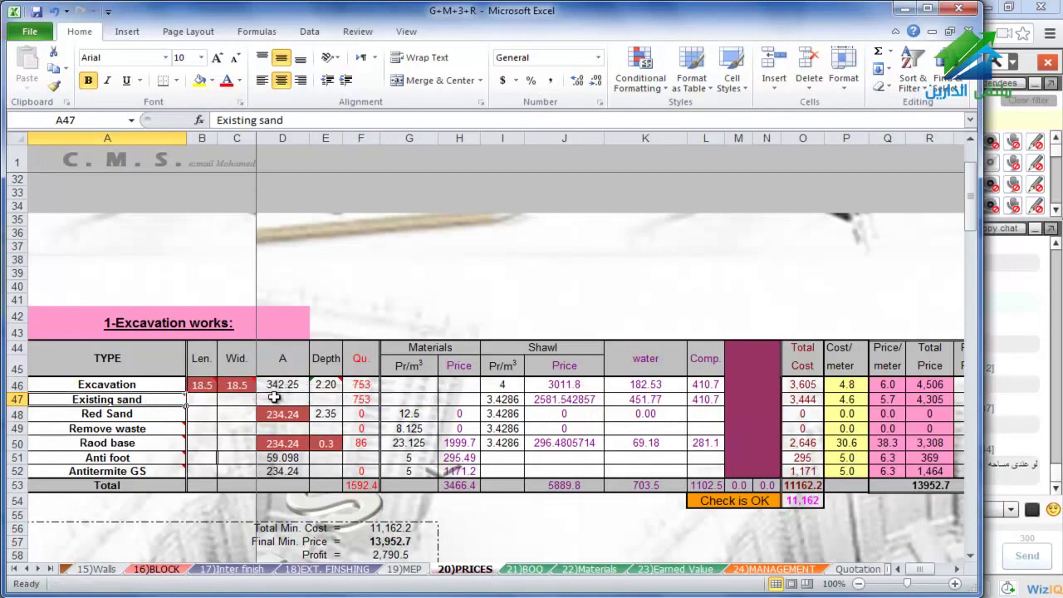
left_click(357, 400)
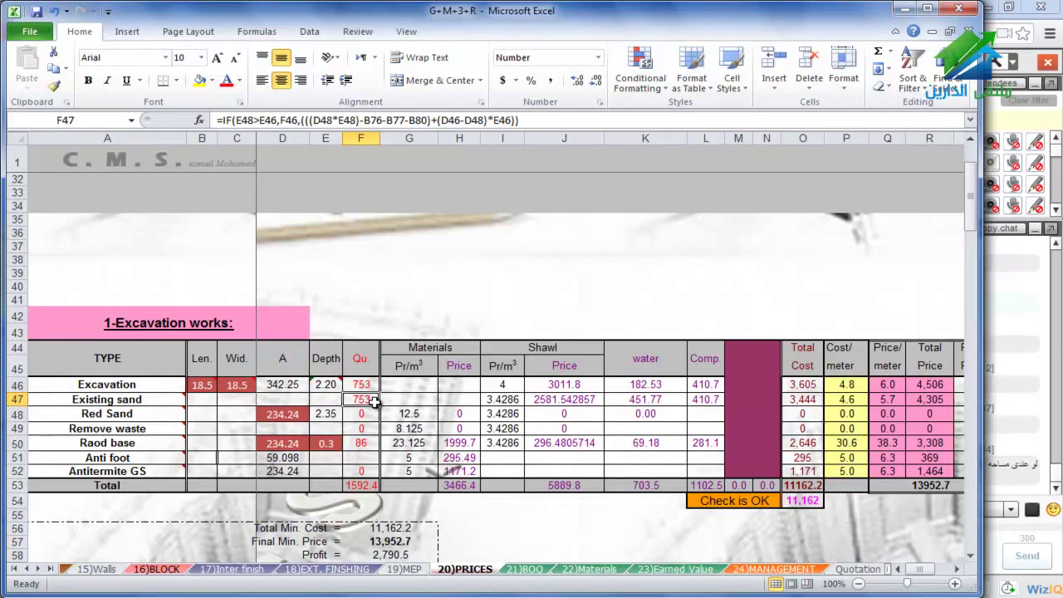
Inspect the quantity formulas of the Red Sand and Remove waste rows
left_click(160, 413)
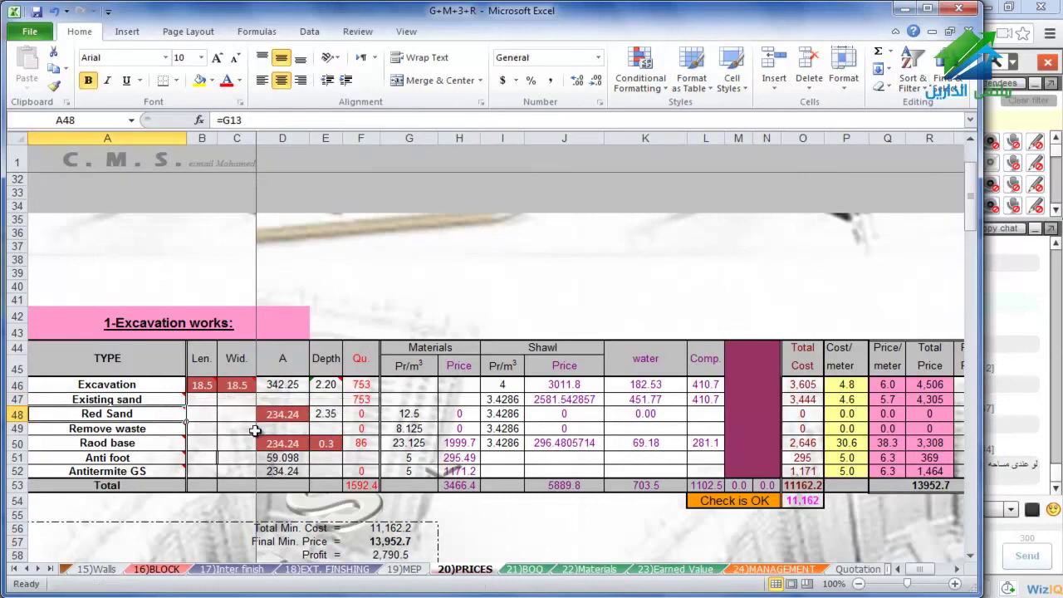
left_click(357, 413)
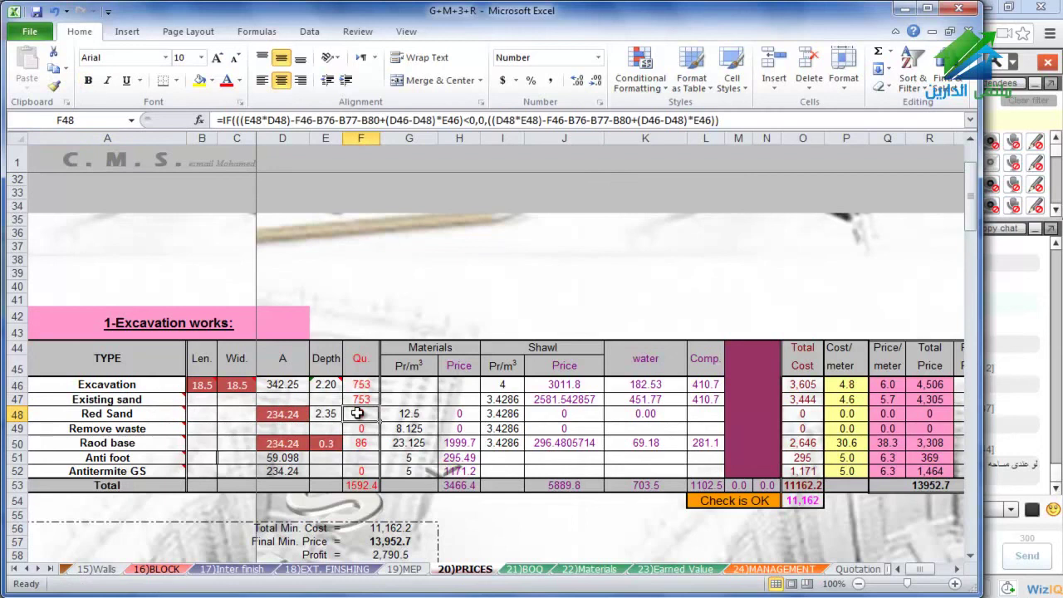
left_click(150, 429)
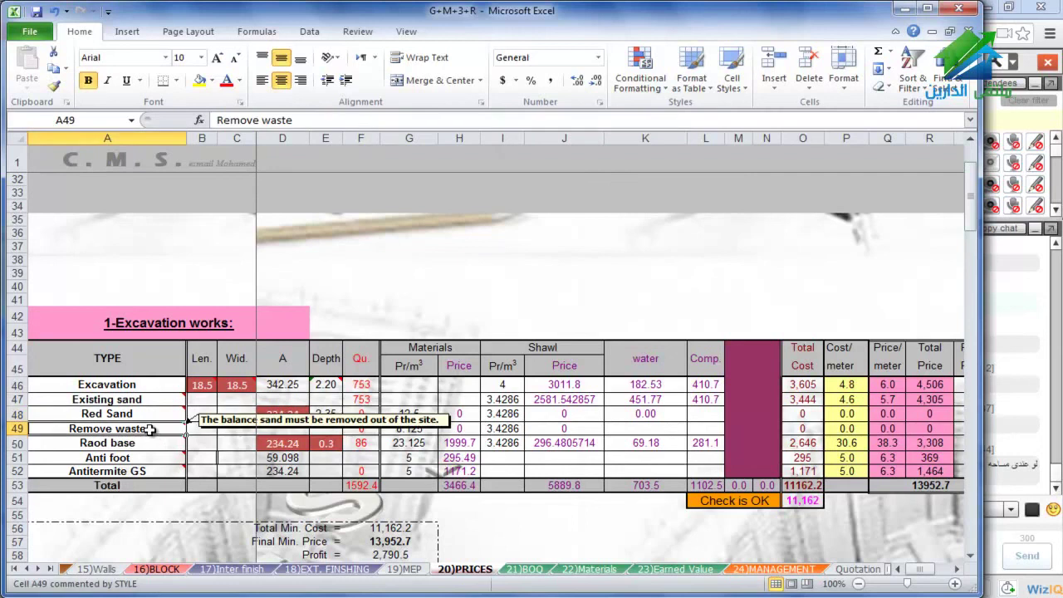
left_click(355, 431)
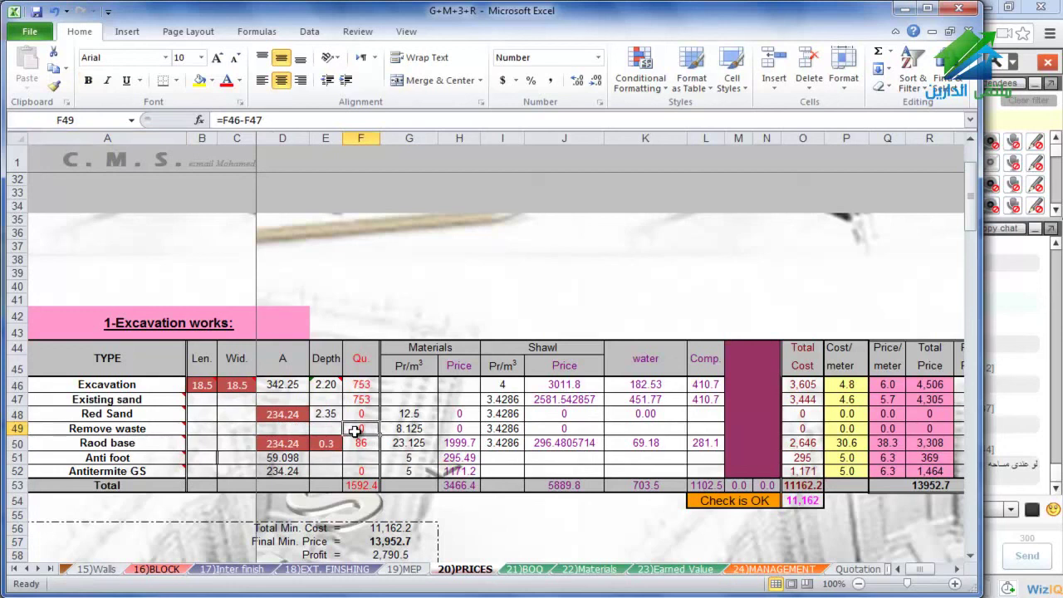
Read the Raod base comment and set that row's depth to 0.2
left_click(172, 445)
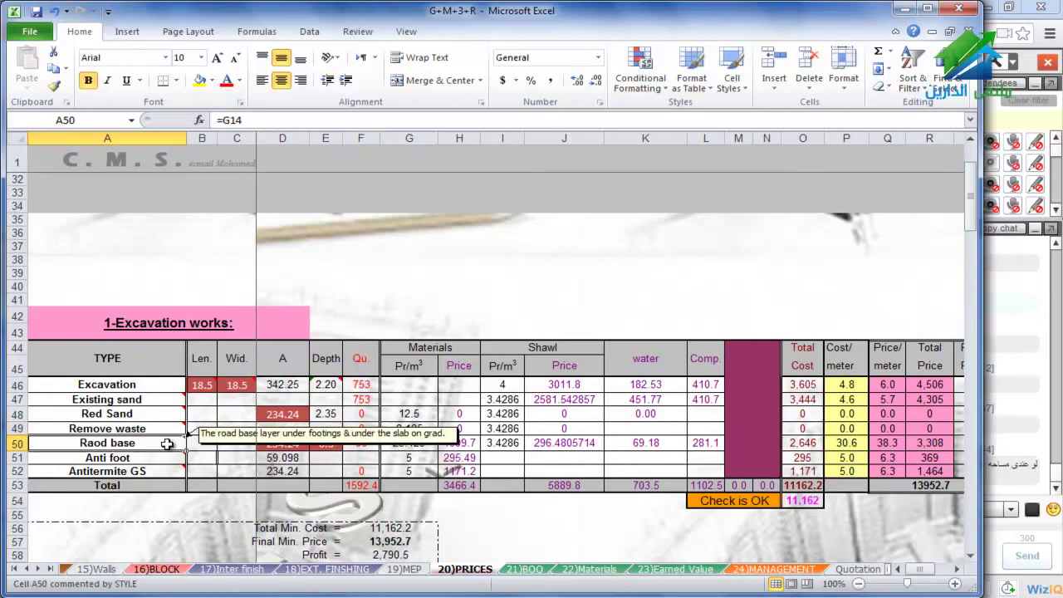
left_click(331, 445)
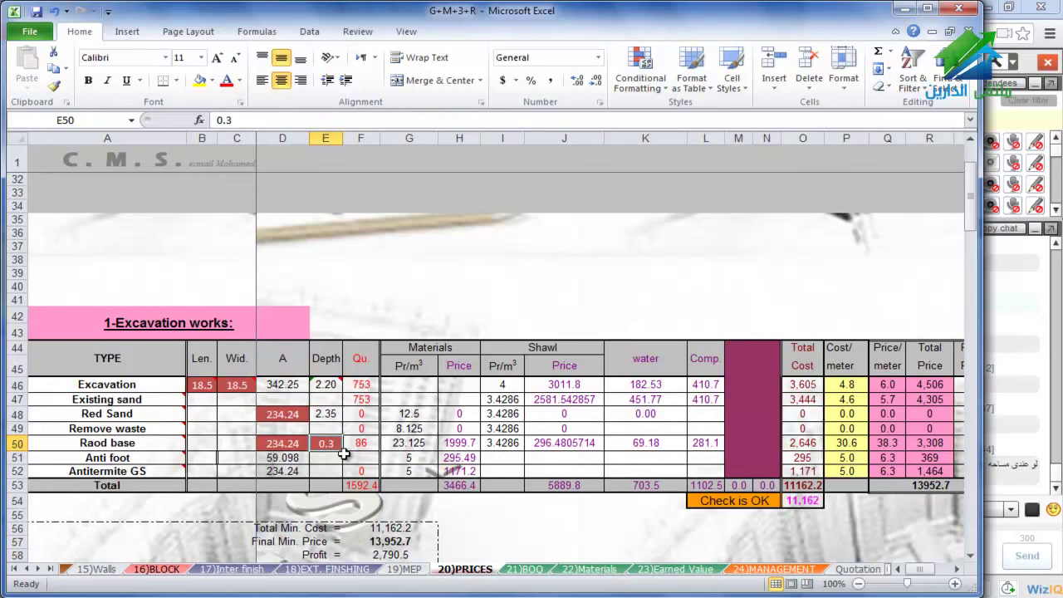
type("0.2")
key("Return")
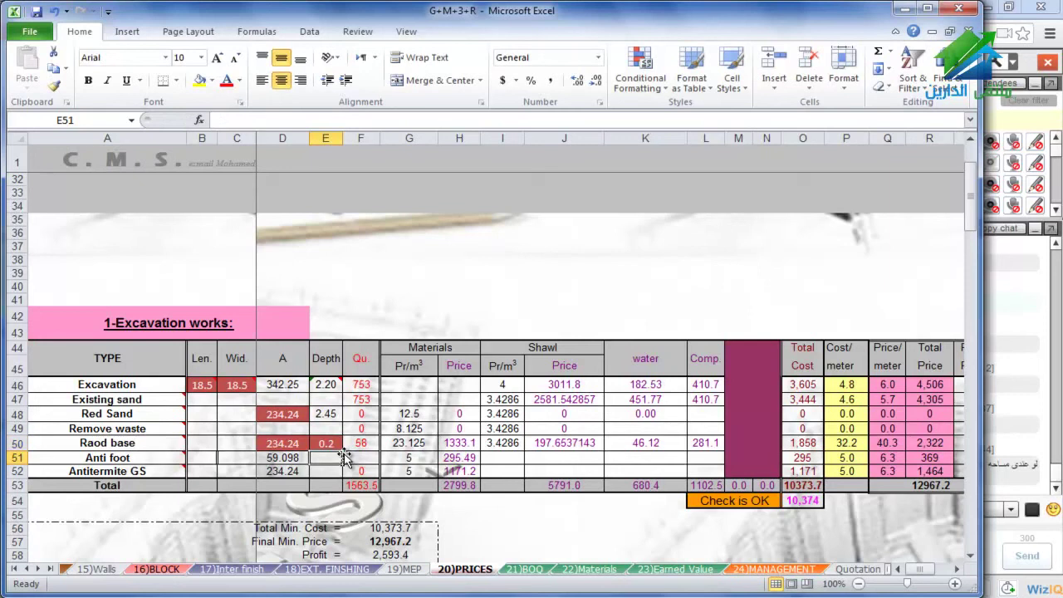
Set the Raod base depth to 0 and examine how this affects the Red Sand quantity
key("Up")
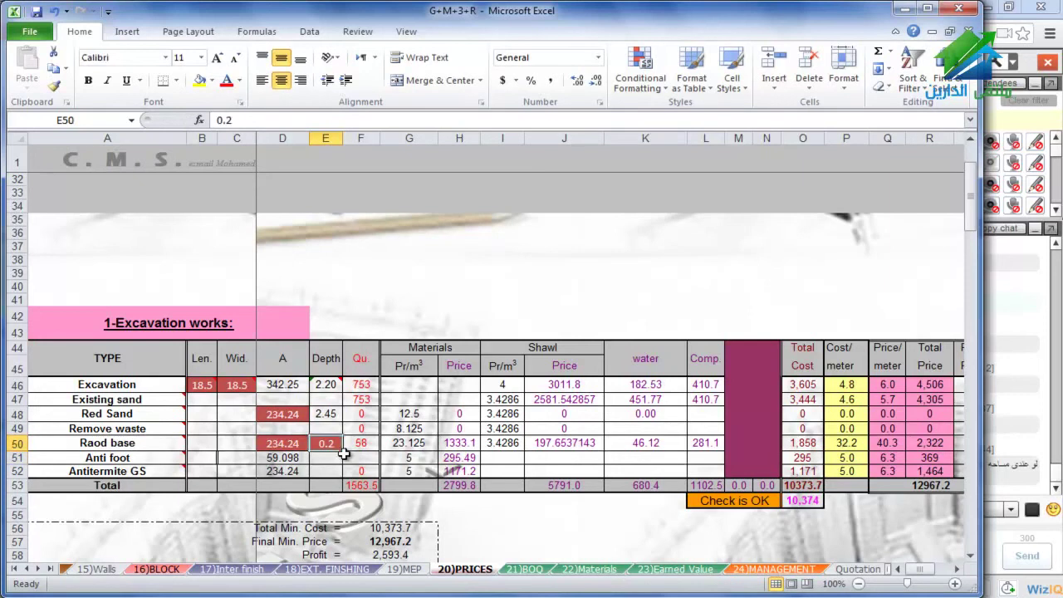
type("0")
key("Return")
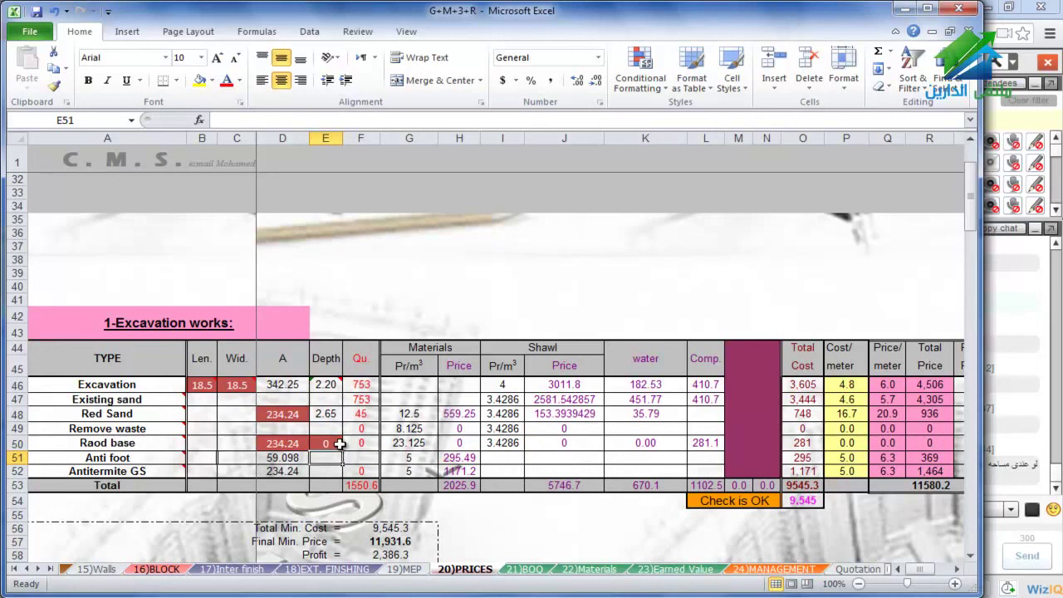
left_click(331, 445)
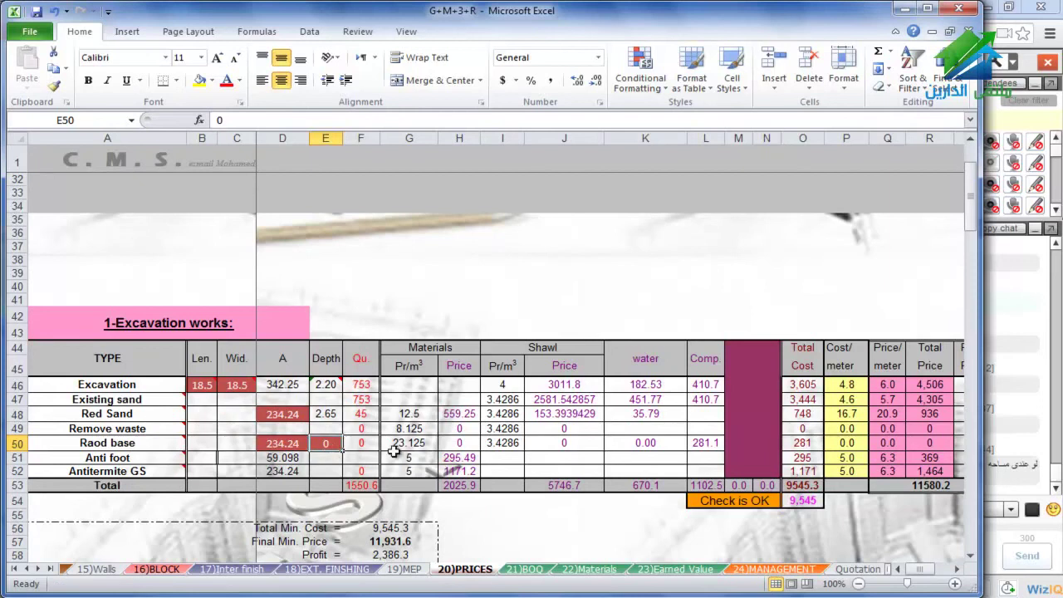
left_click(371, 416)
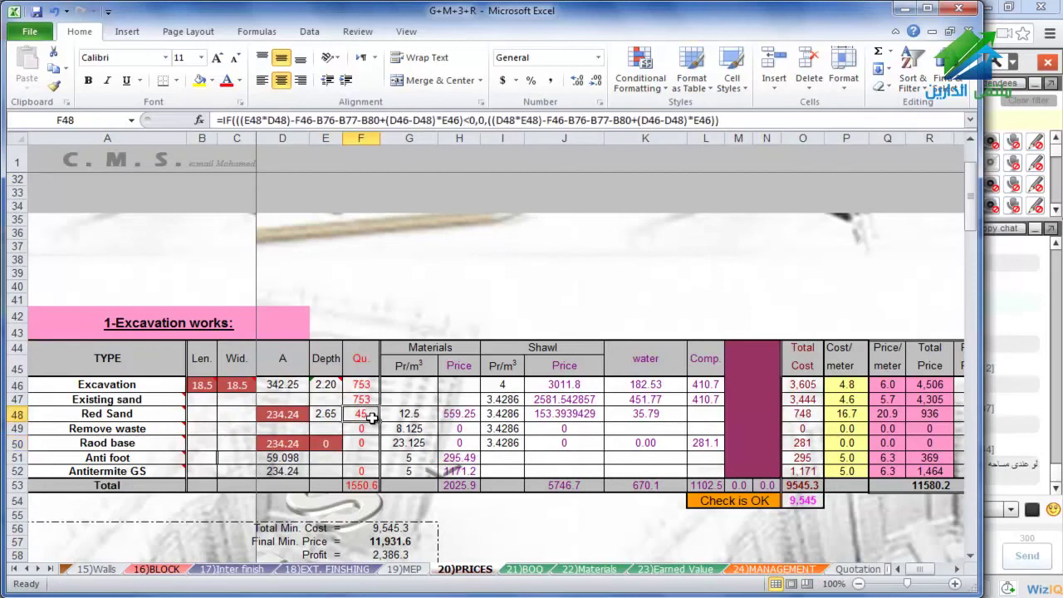
left_click(166, 417)
left_click(366, 415)
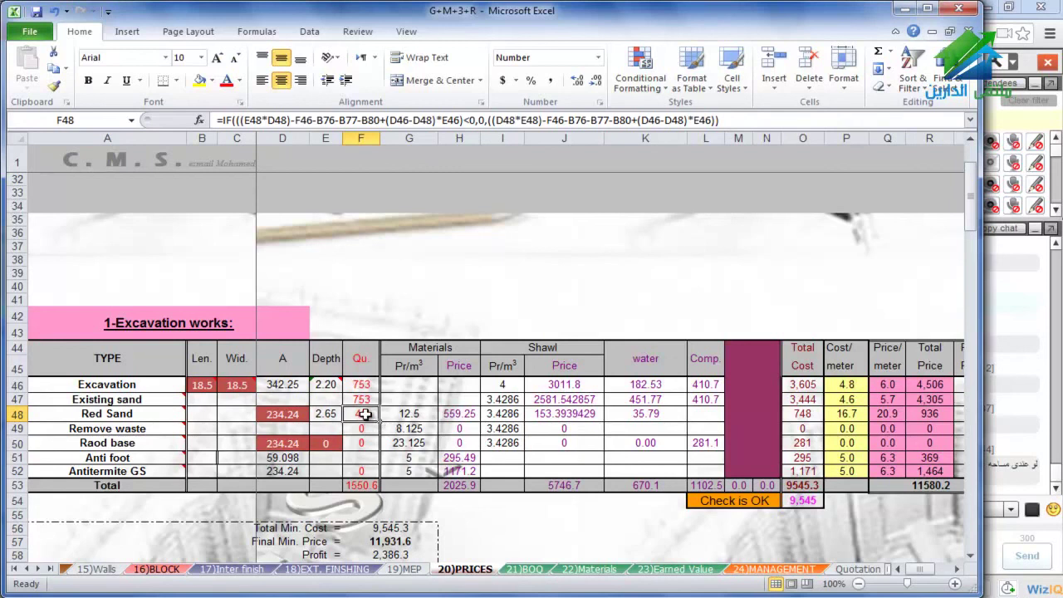
left_click(333, 443)
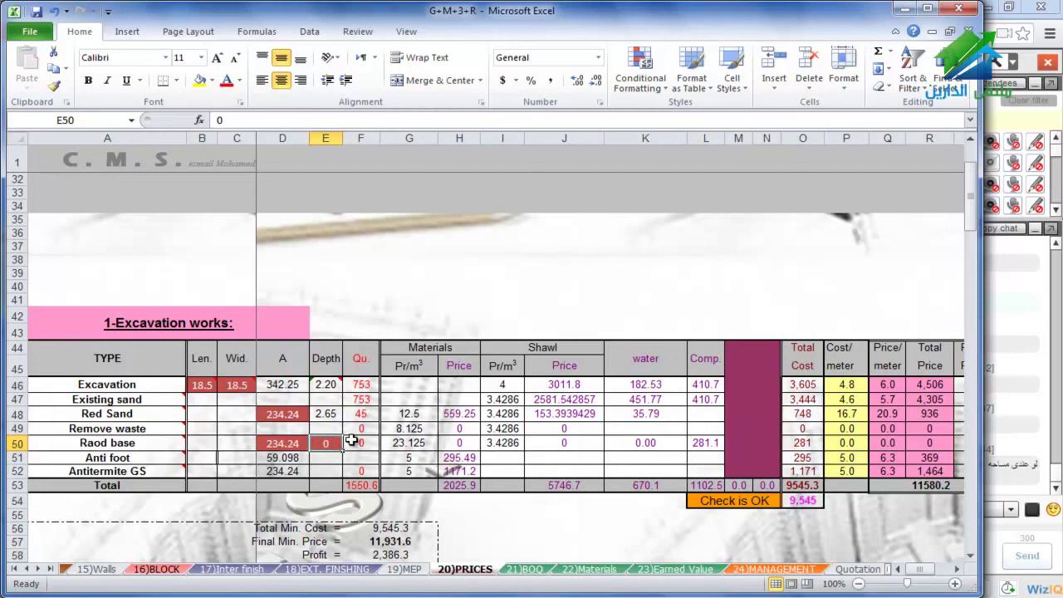
left_click(364, 412)
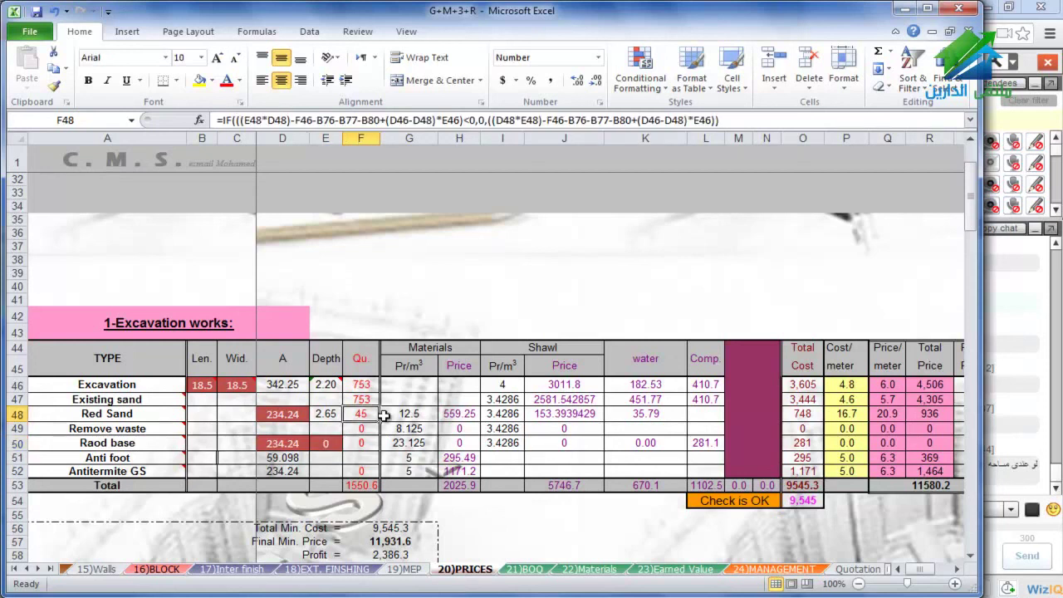
Set the Raod base depth to 0.1 and check the Red Sand quantity again
left_click(337, 445)
type("0.1")
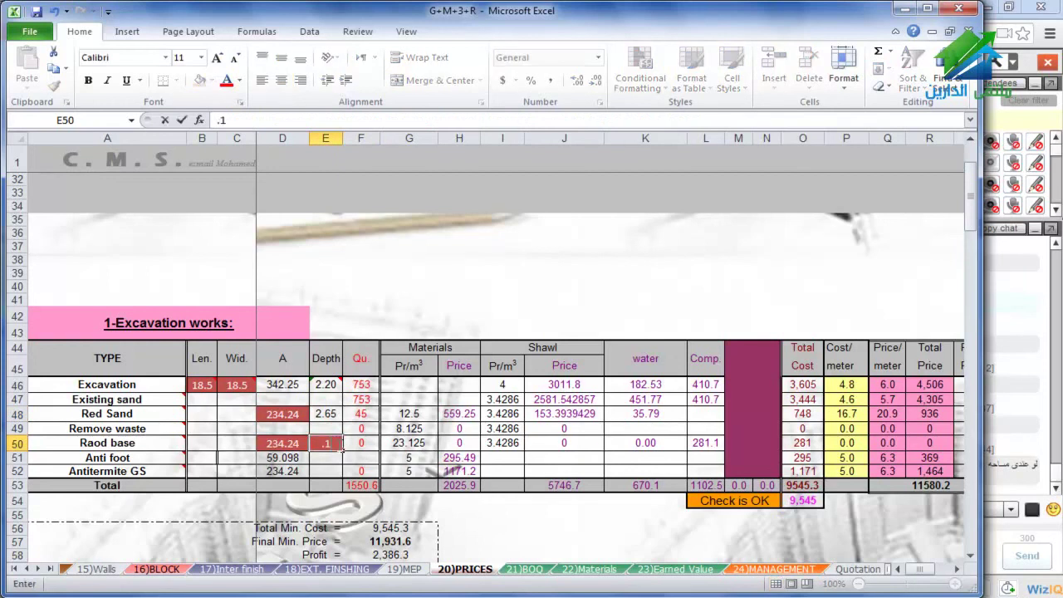
key("Return")
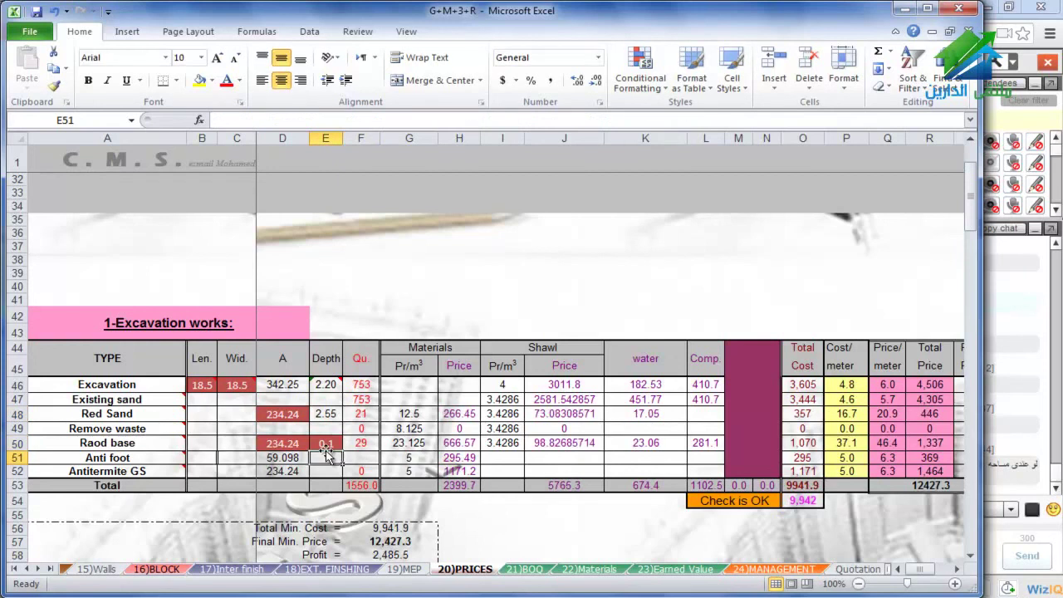
left_click(362, 414)
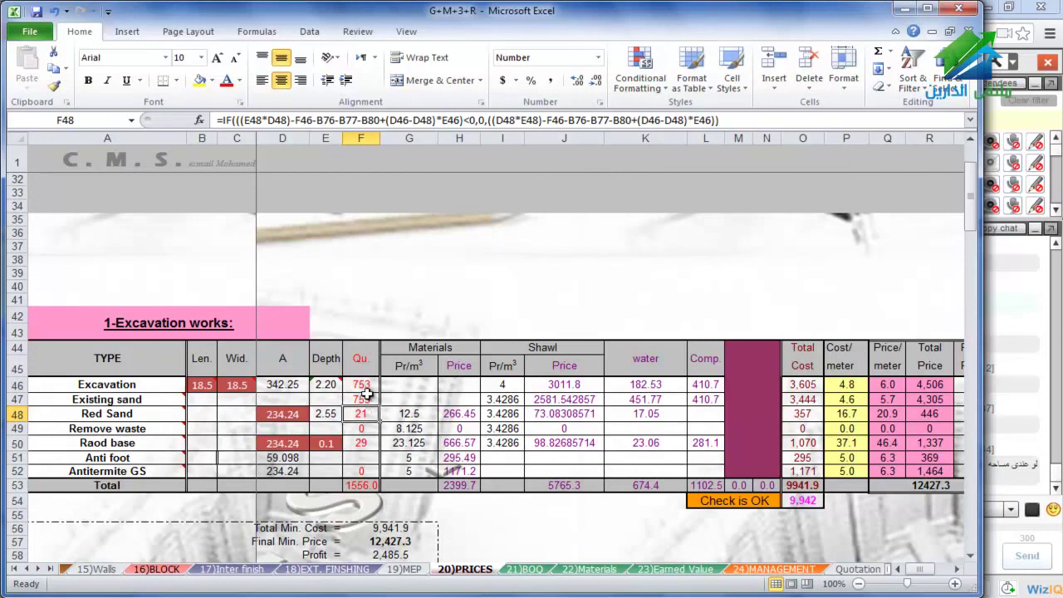
Set the Raod base row's depth to 0.2
left_click(326, 442)
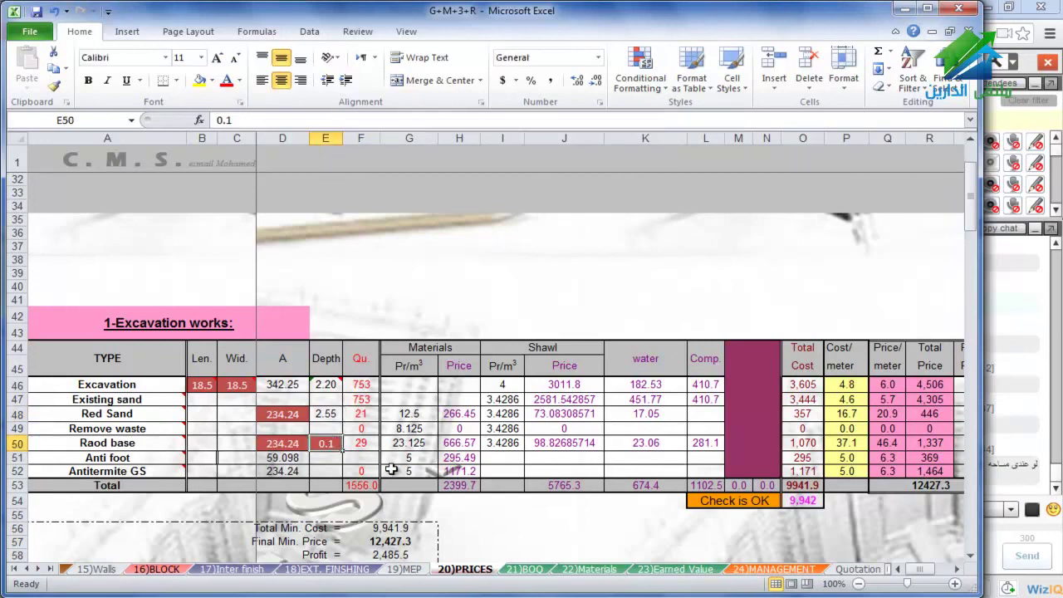
type("0.2")
key("Return")
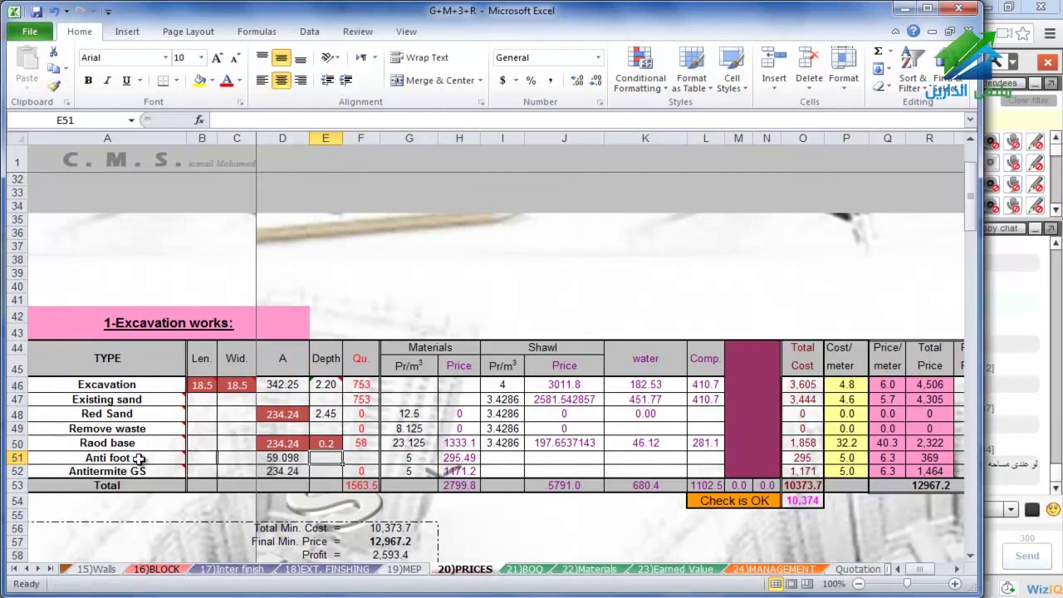
Inspect the area, material price and cost per meter formulas of the Anti foot and Antitermite GS rows
left_click(282, 458)
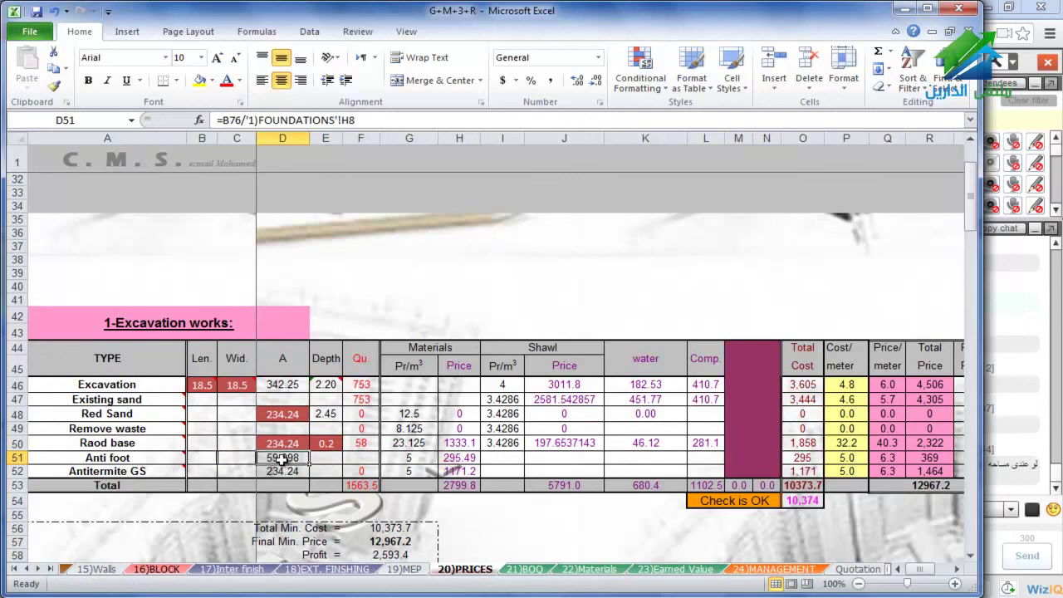
left_click(142, 471)
left_click(283, 471)
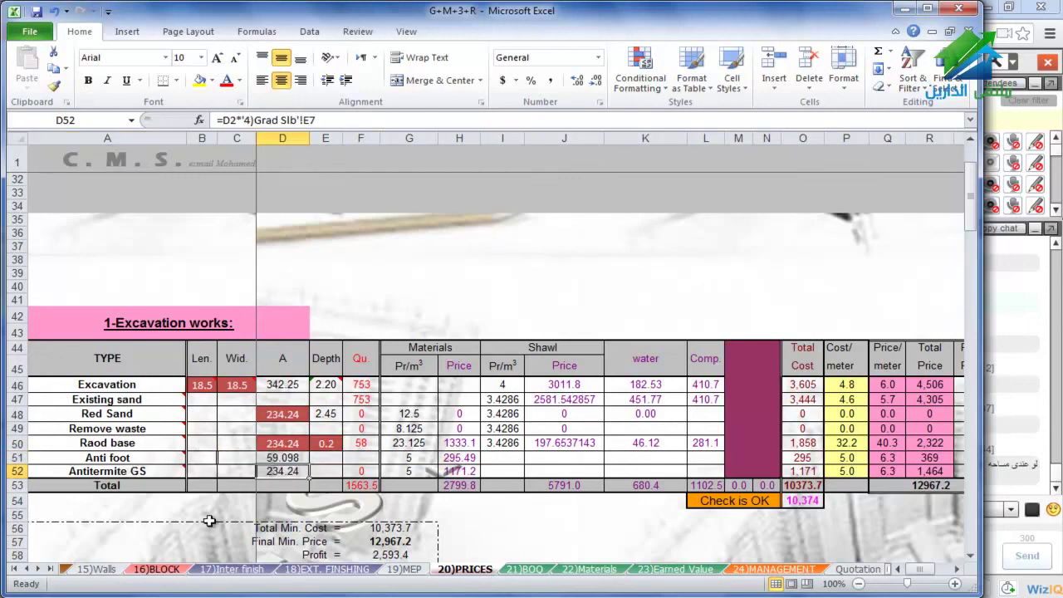
left_click(422, 459)
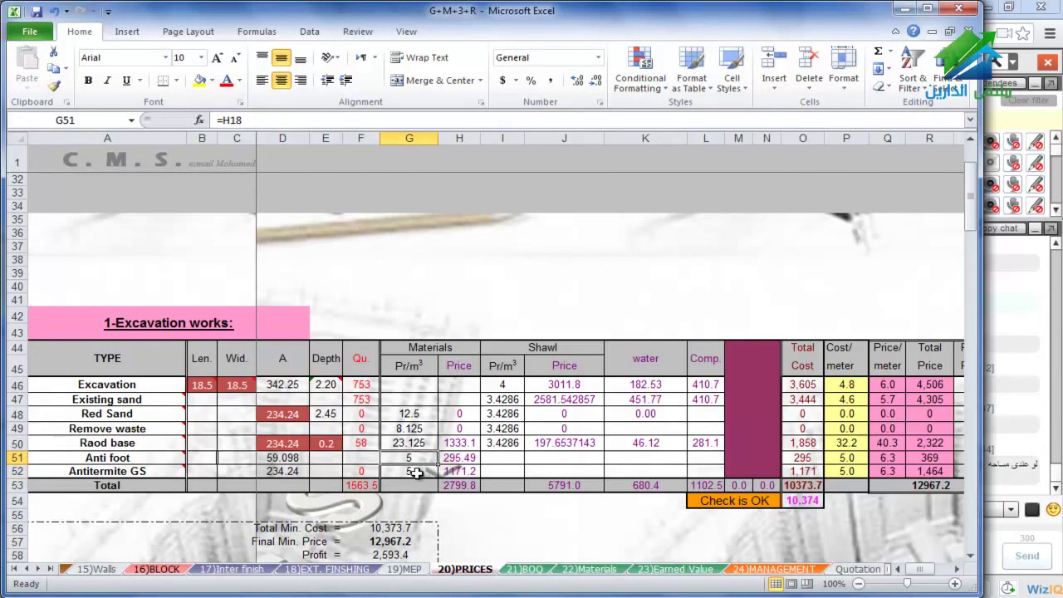
left_click(418, 470)
left_click(857, 458)
left_click(851, 471)
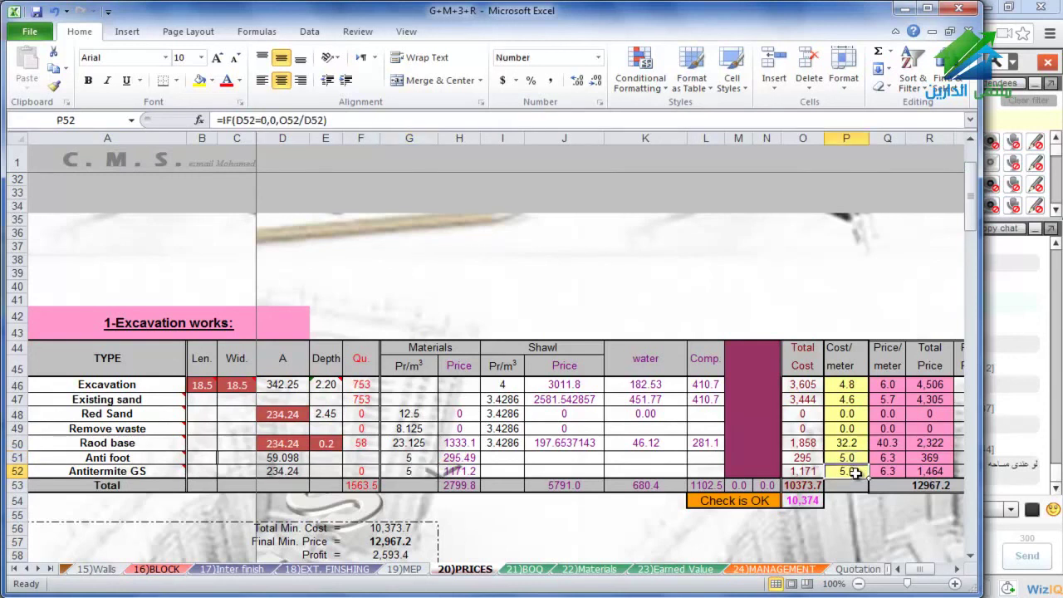
Compare the price per meter formulas of the Anti foot and Antitermite GS rows
left_click(887, 459)
left_click(887, 470)
left_click(887, 458)
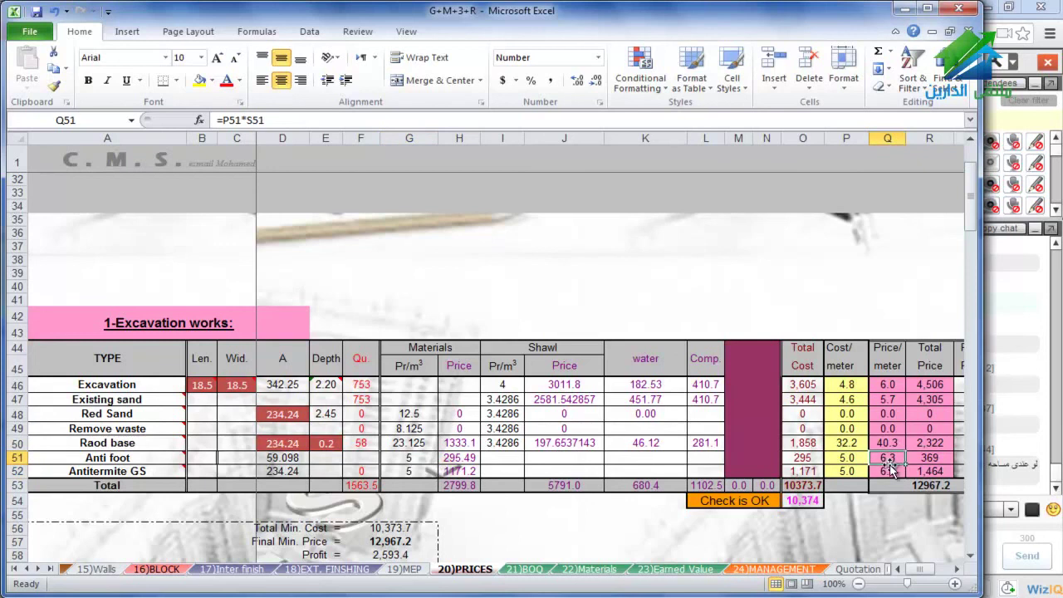
left_click(891, 470)
left_click(887, 458)
left_click(891, 471)
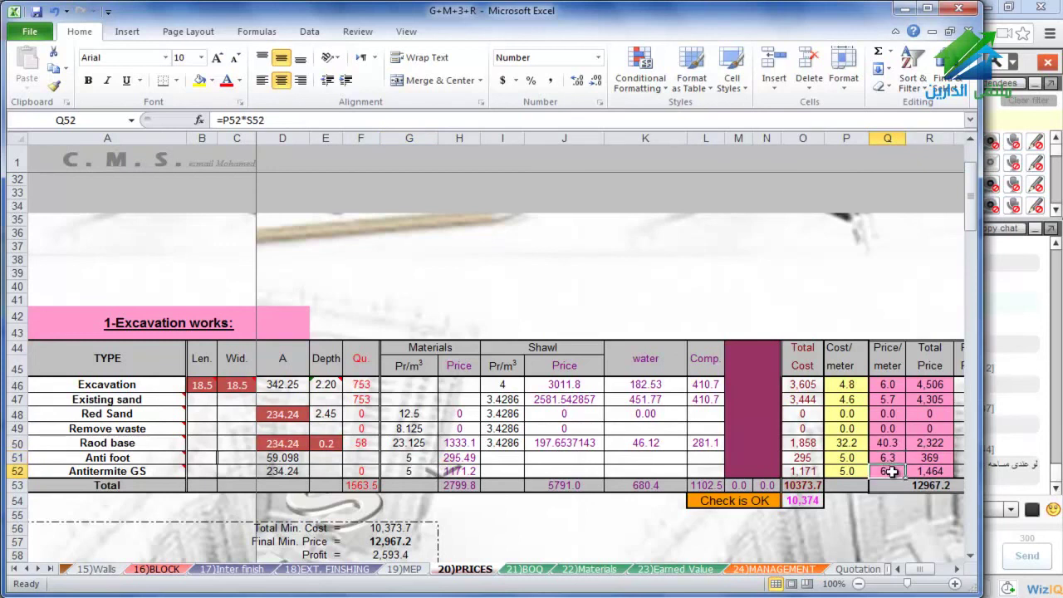
Inspect the excavation summary formulas for Total Min. Cost, Final Min. Price, Profit and the ratio from the work
scroll(891, 471, "down", 2)
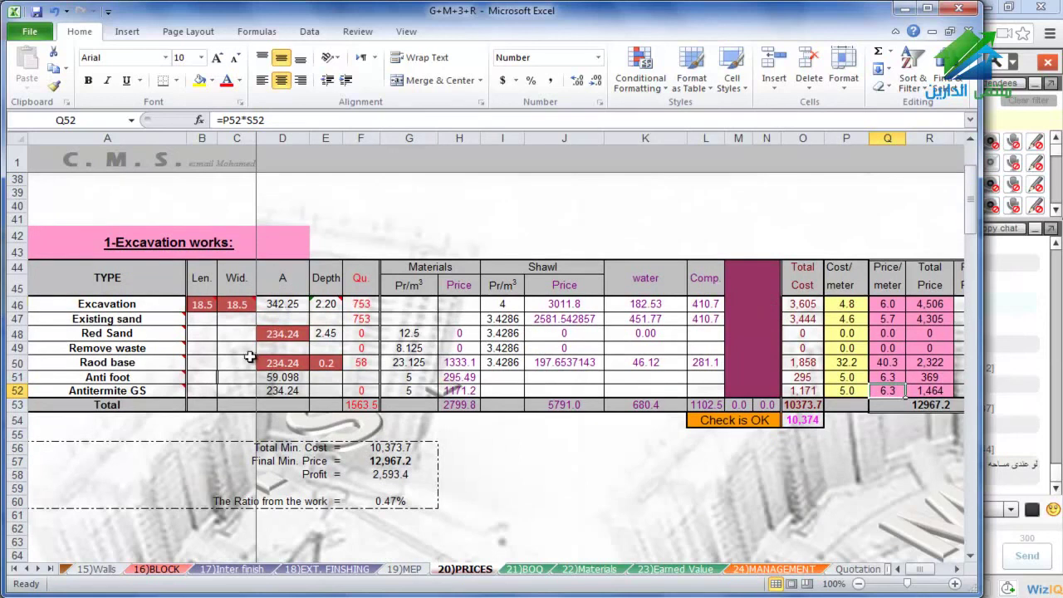
left_click(387, 449)
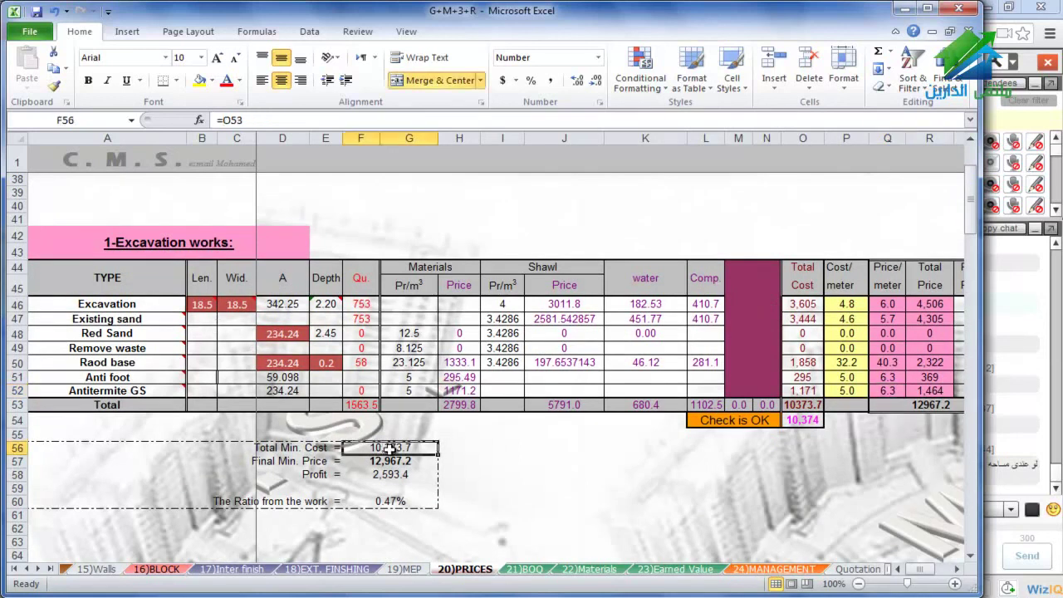
left_click(409, 463)
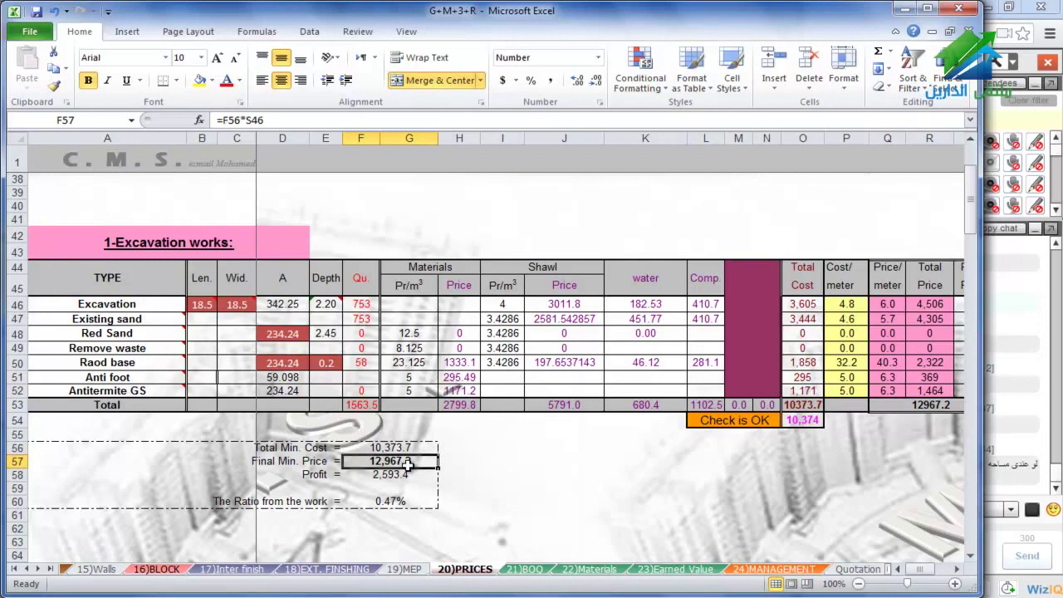
left_click(400, 474)
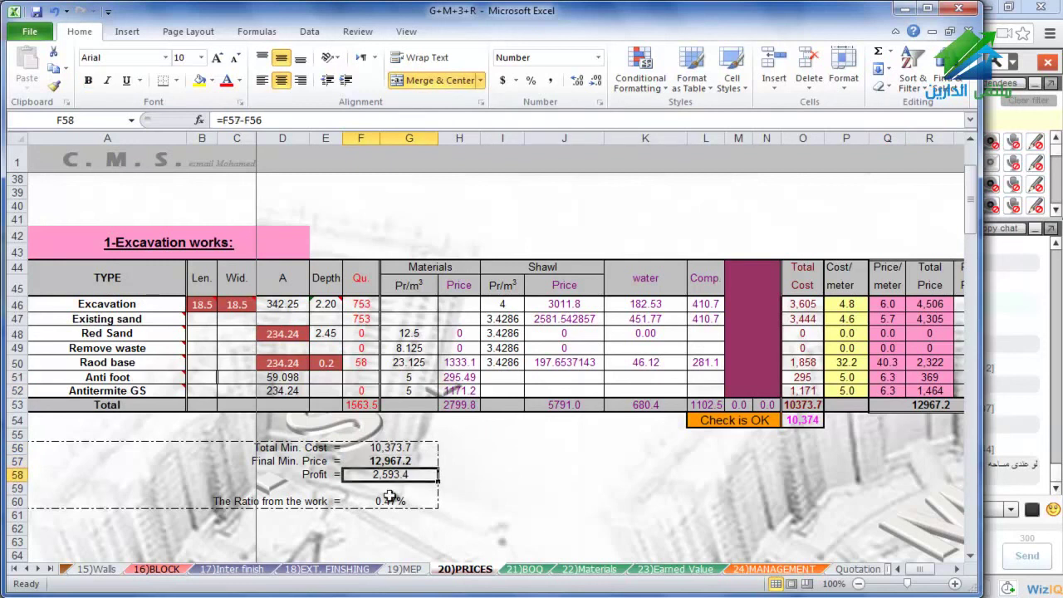
left_click(390, 501)
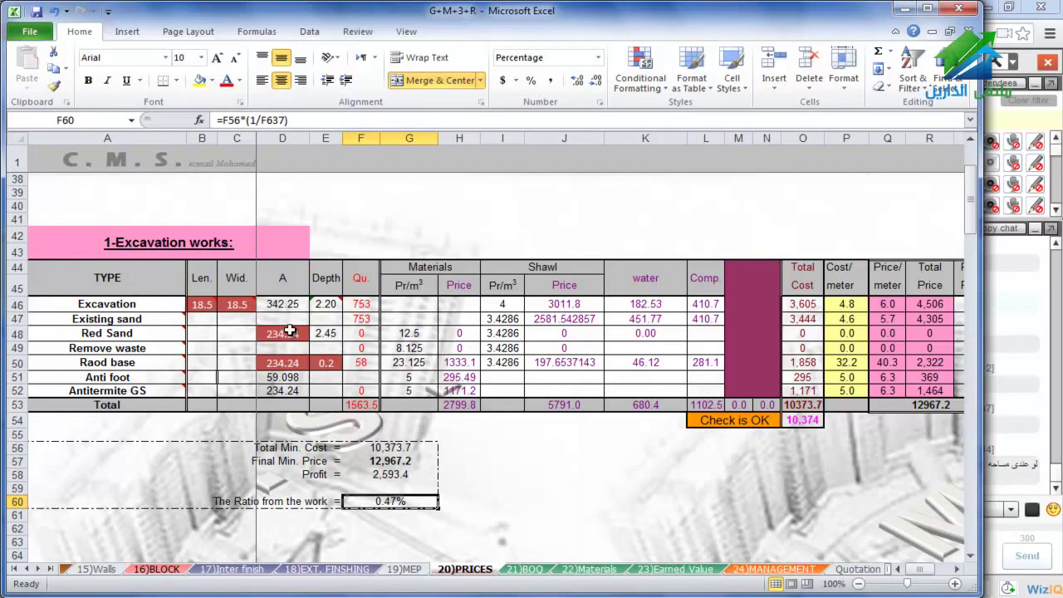
Select the Excavation row's width and narrow the workbook window to uncover the meeting chat beside it
left_click(237, 304)
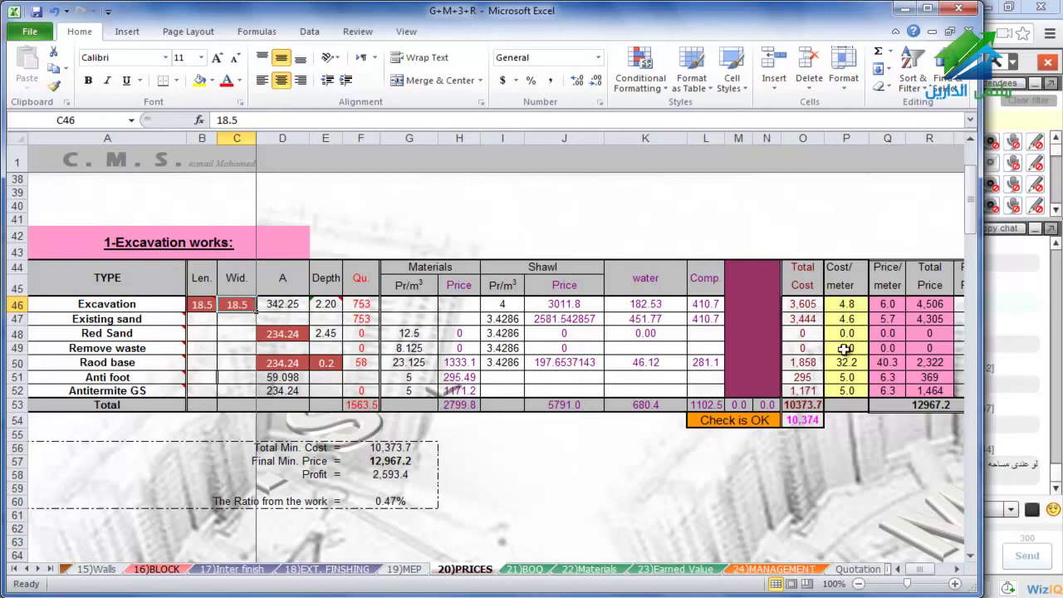
left_click_drag(982, 349, 787, 377)
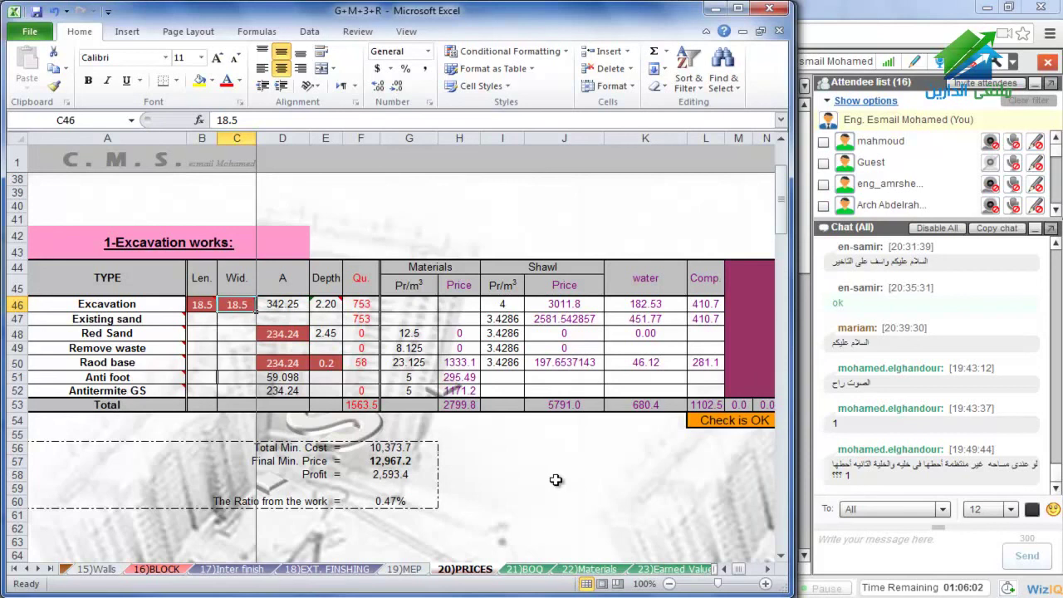
Go to the 2-Concrete works table and examine its layout of concrete, steel, labor and scaffolding columns
scroll(420, 449, "down", 4)
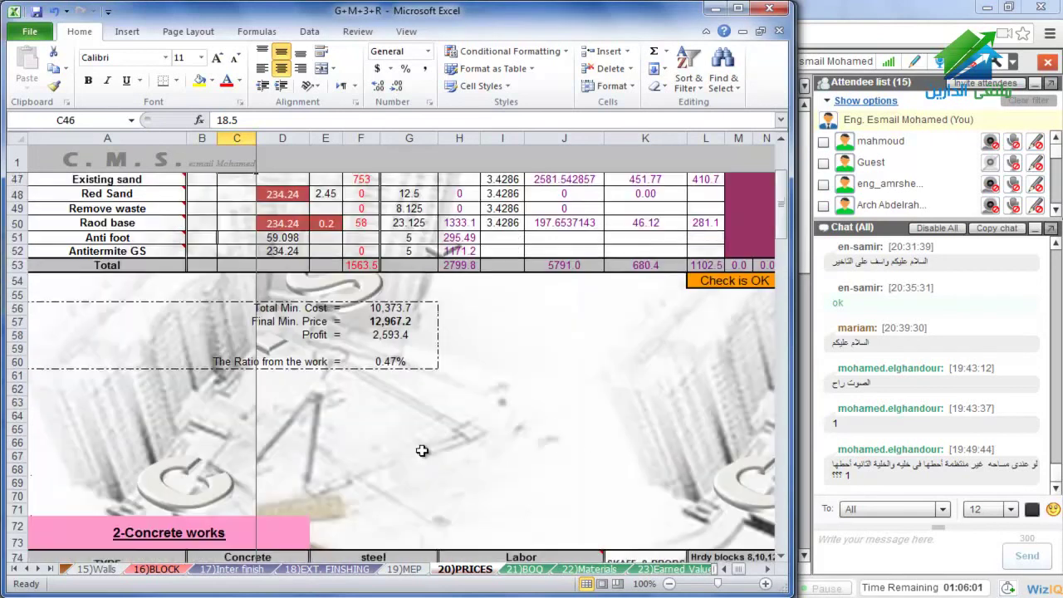
scroll(422, 450, "down", 3)
key("alt+Tab")
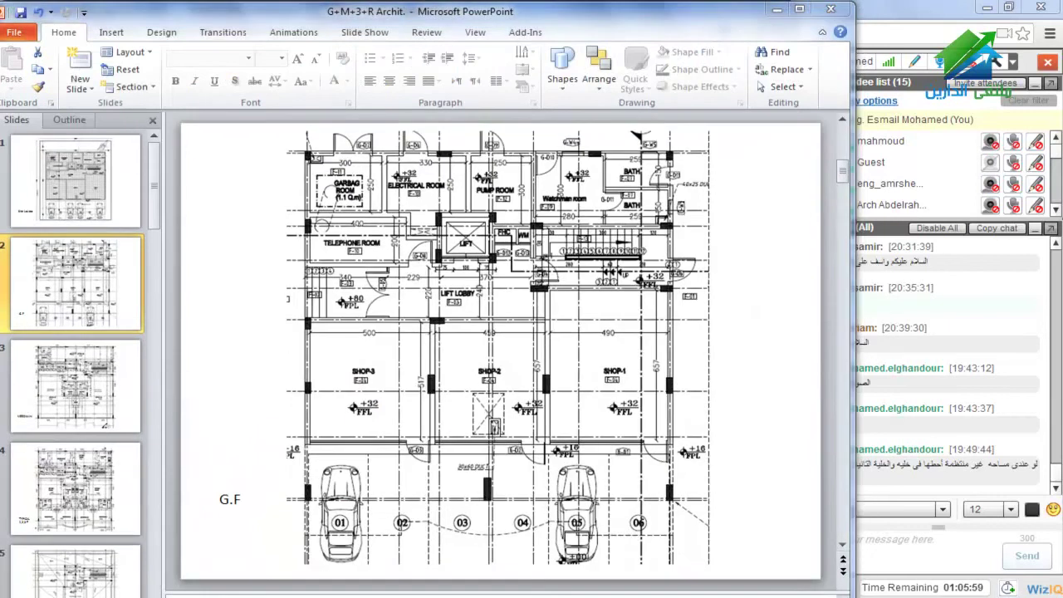
key("alt+Tab")
scroll(383, 462, "up", 7)
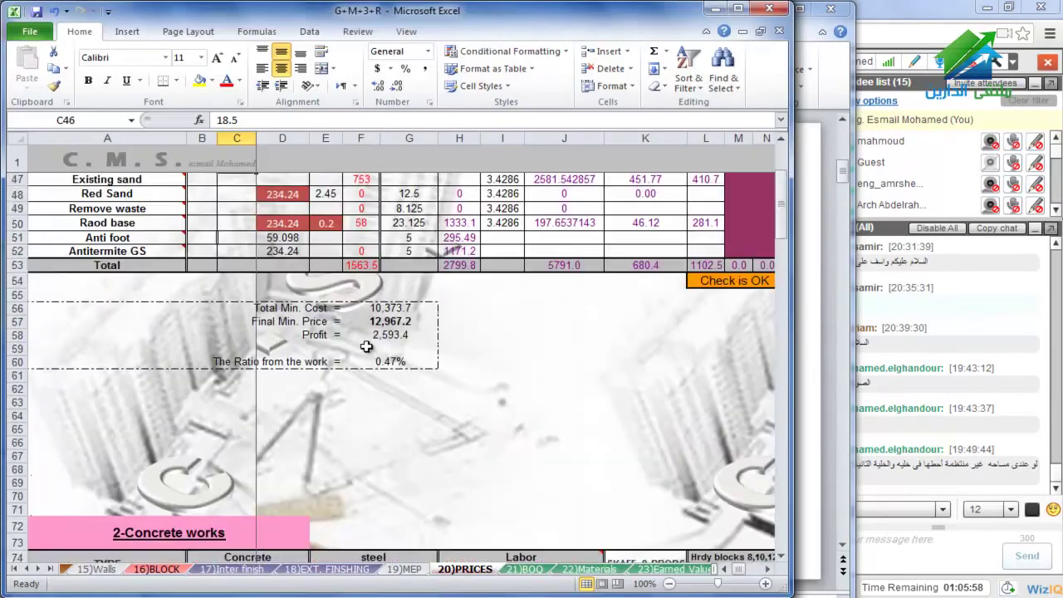
scroll(279, 288, "down", 8)
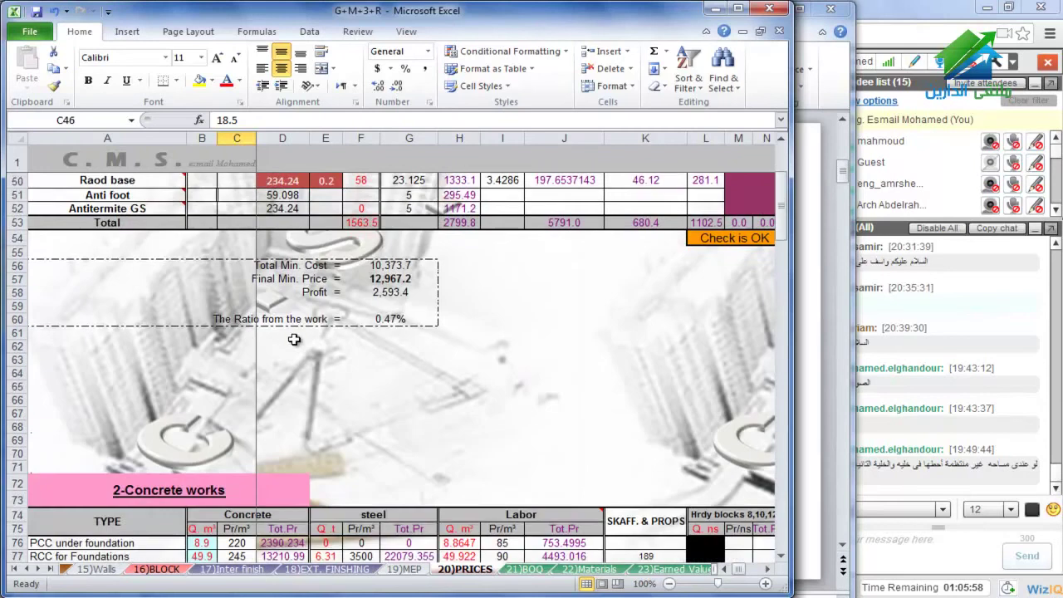
scroll(301, 342, "down", 2)
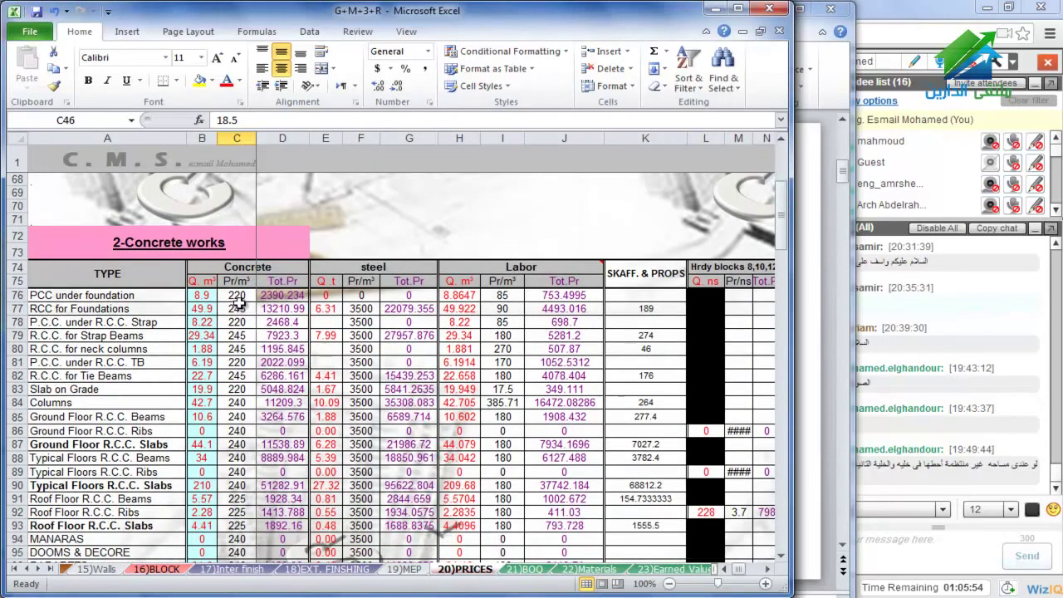
scroll(245, 303, "down", 1)
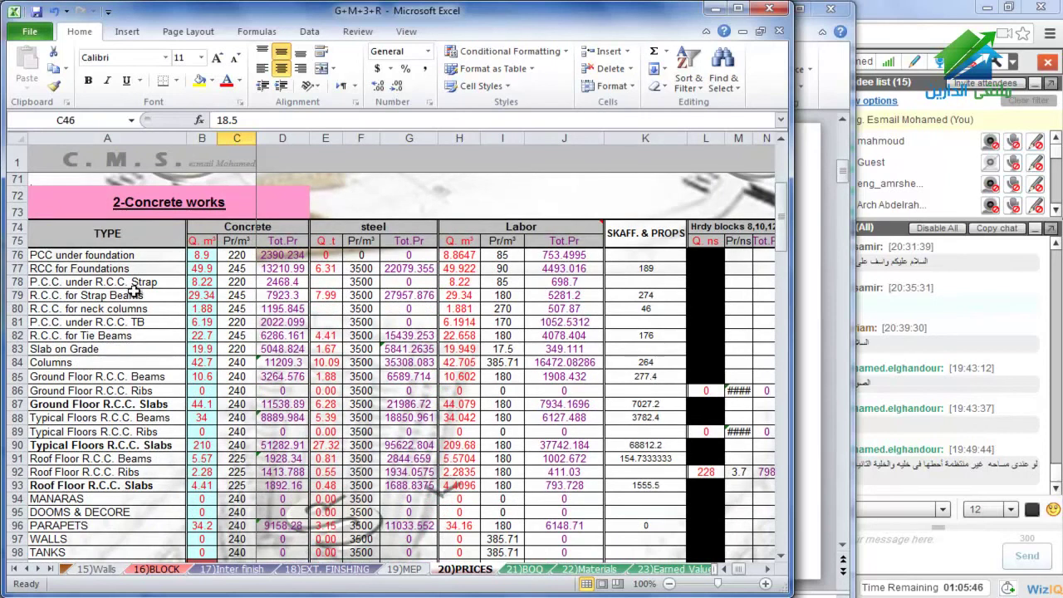
scroll(136, 241, "down", 1)
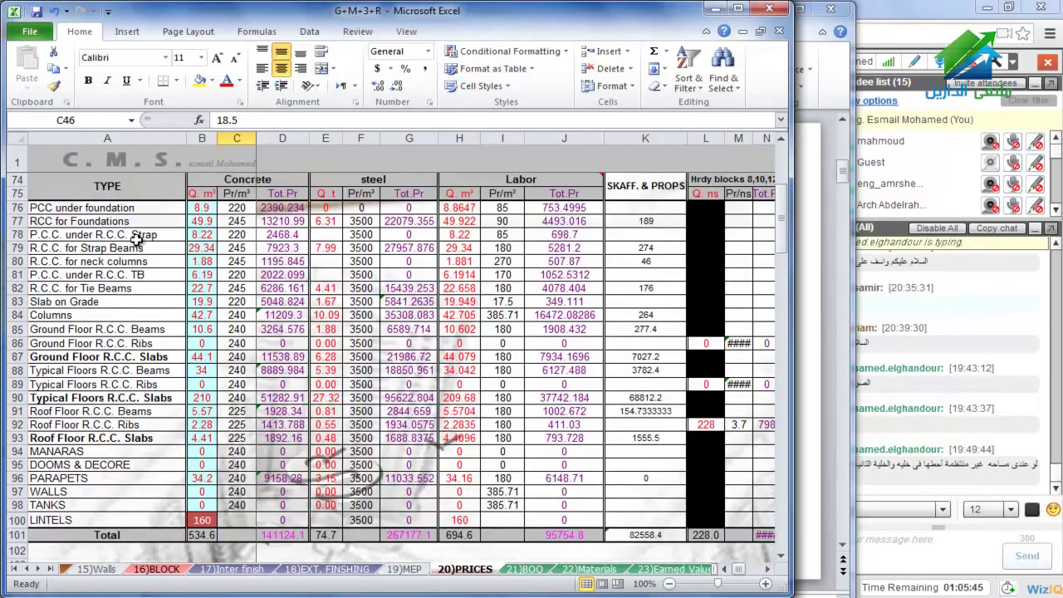
Go through the concrete item types from PCC under foundation down to Ground Floor R.C.C. Beams
left_click(131, 209)
left_click(137, 222)
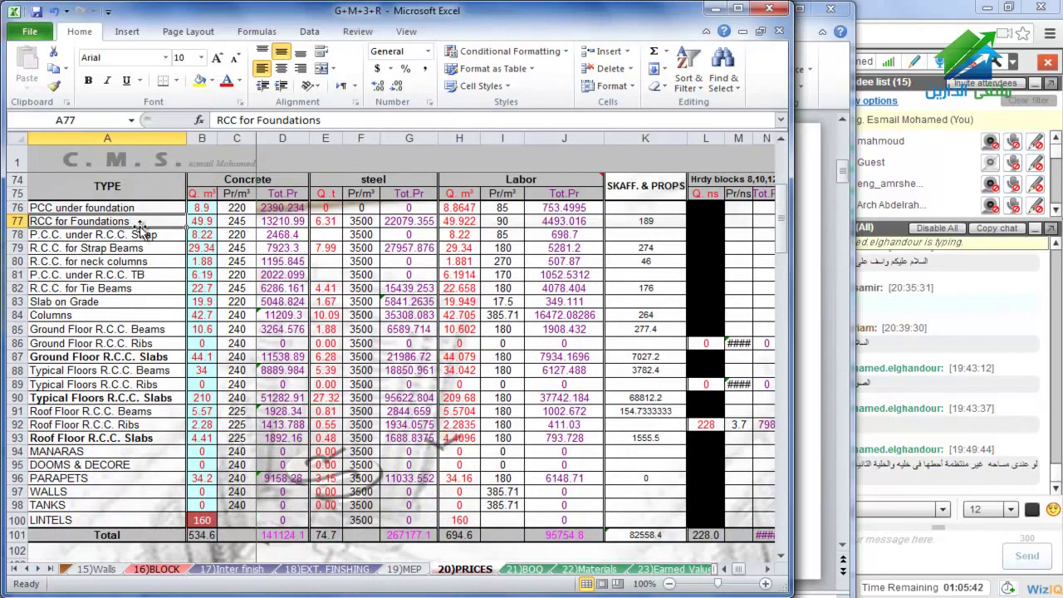
left_click(139, 235)
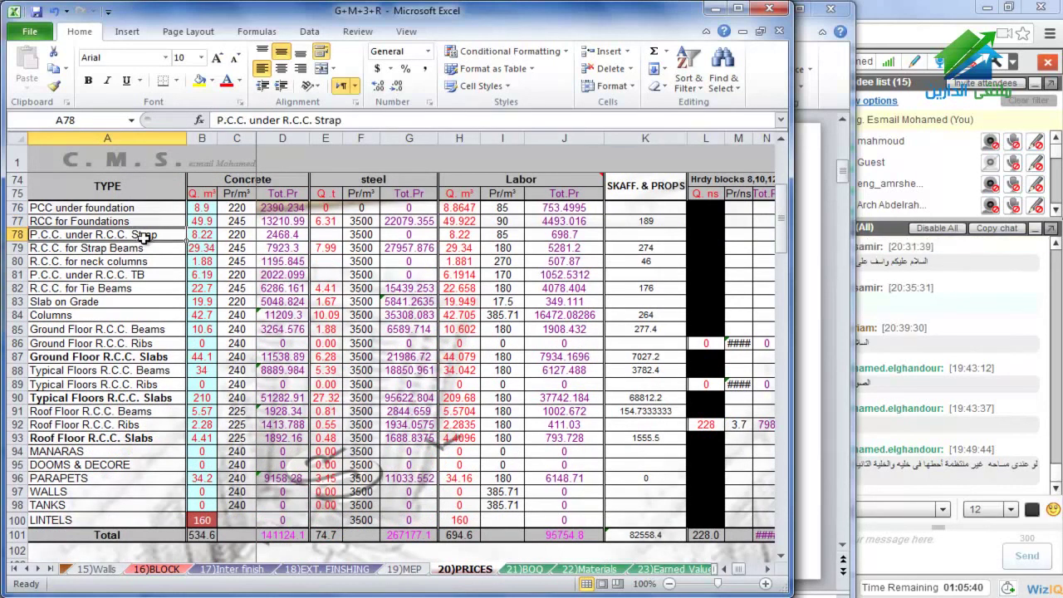
left_click(143, 261)
left_click(143, 275)
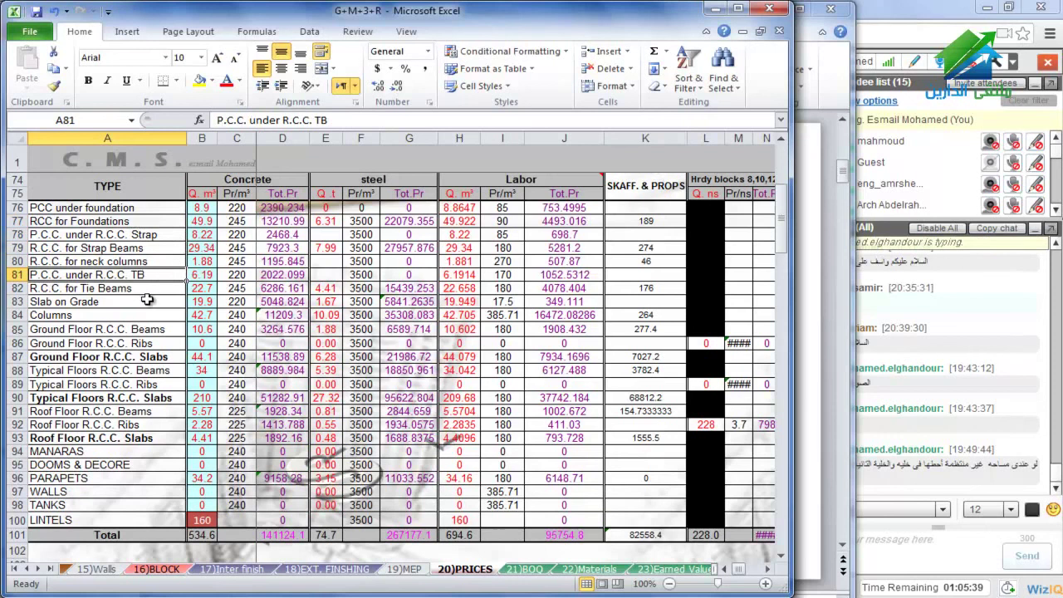
left_click(148, 303)
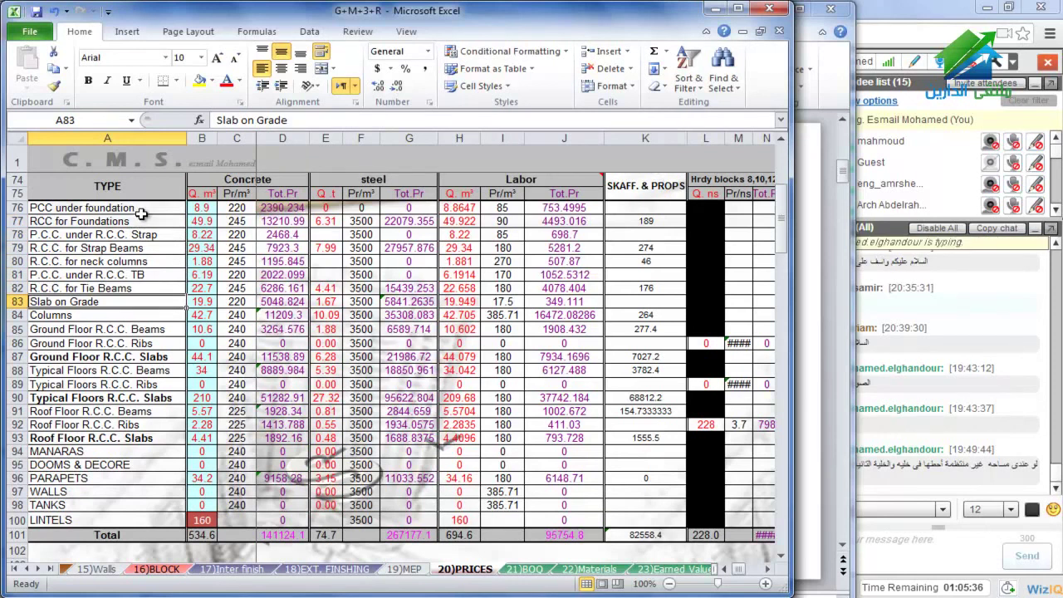
left_click(155, 262)
left_click(148, 275)
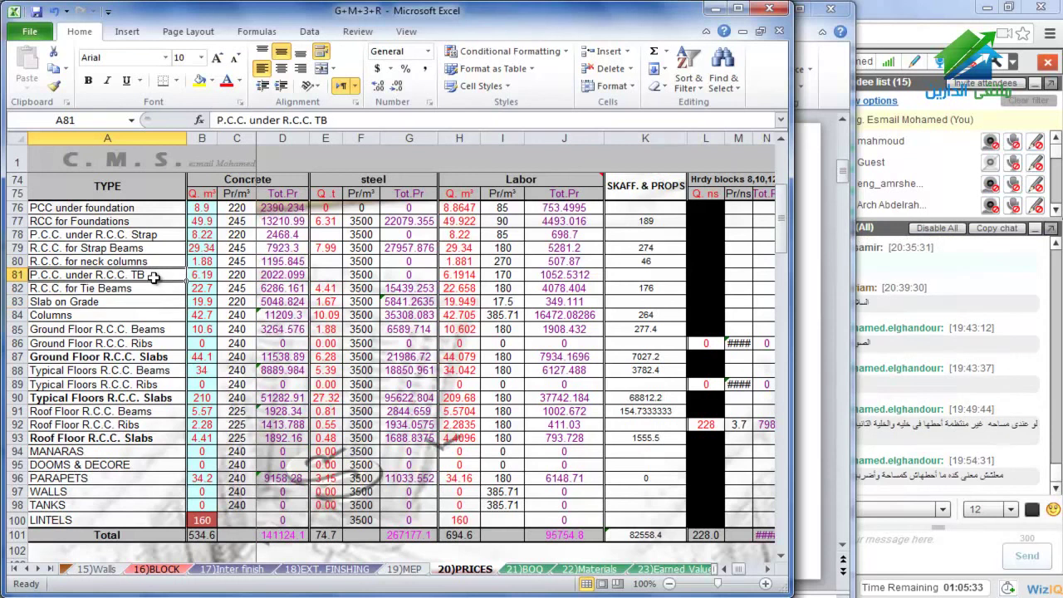
left_click(125, 305)
left_click(123, 317)
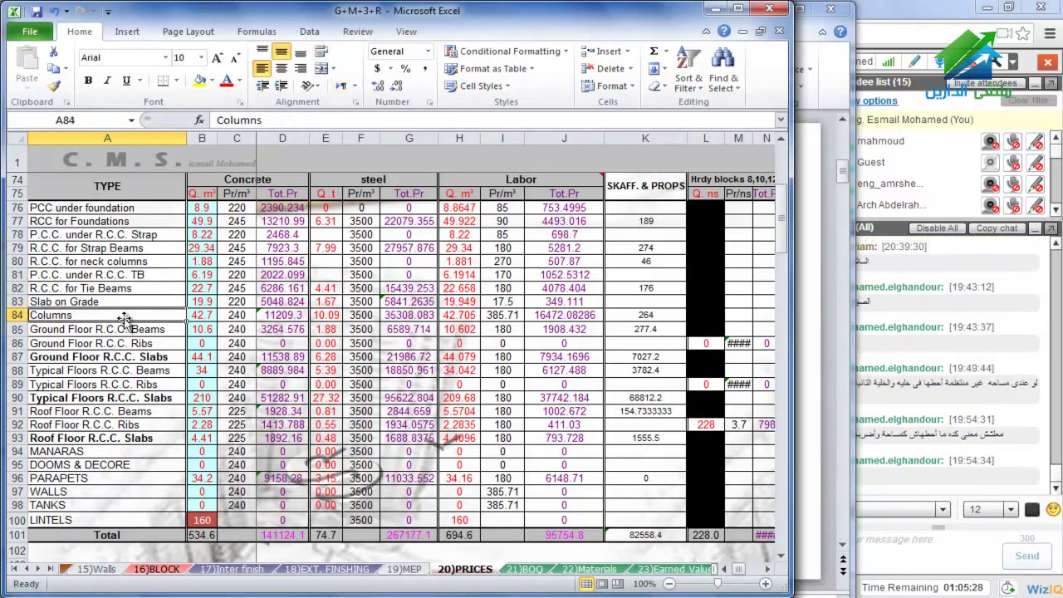
left_click(133, 333)
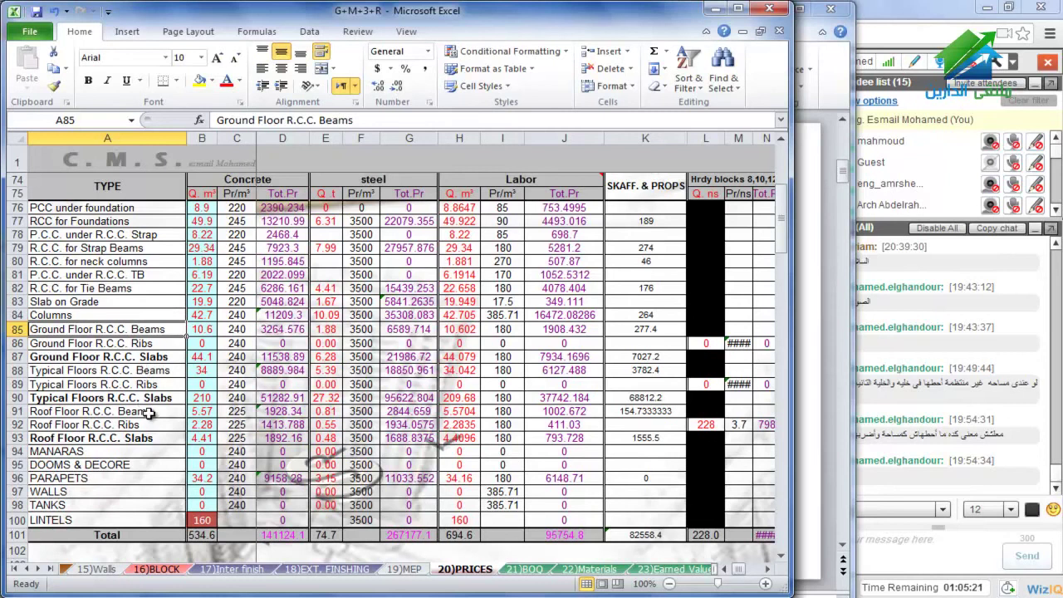
Go through the remaining concrete item types MANARAS, DOOMS & DECORE, PARAPETS, WALLS, TANKS and LINTELS
left_click(108, 453)
left_click(111, 466)
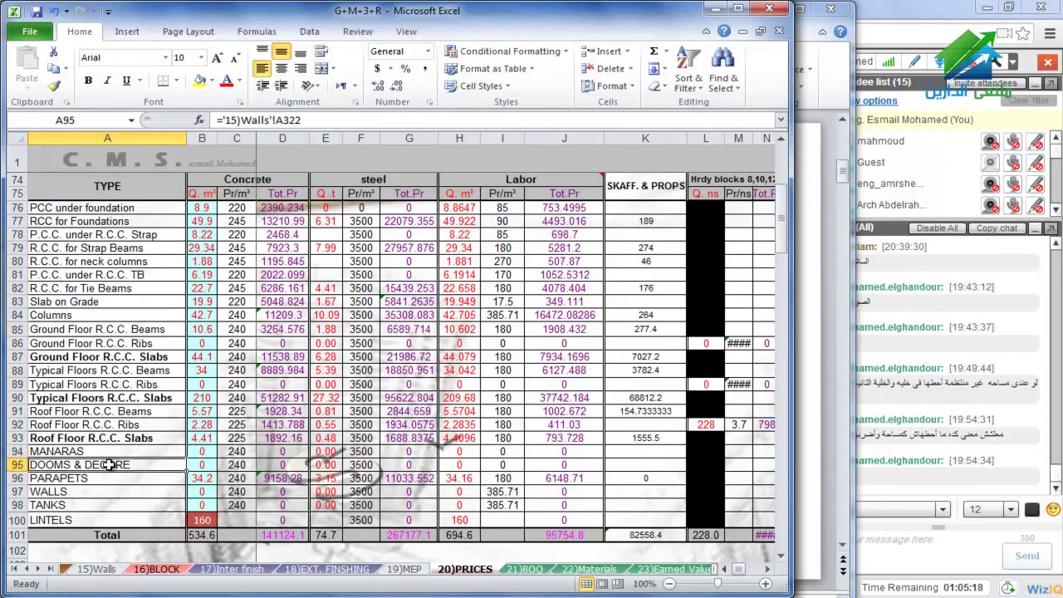
left_click(120, 453)
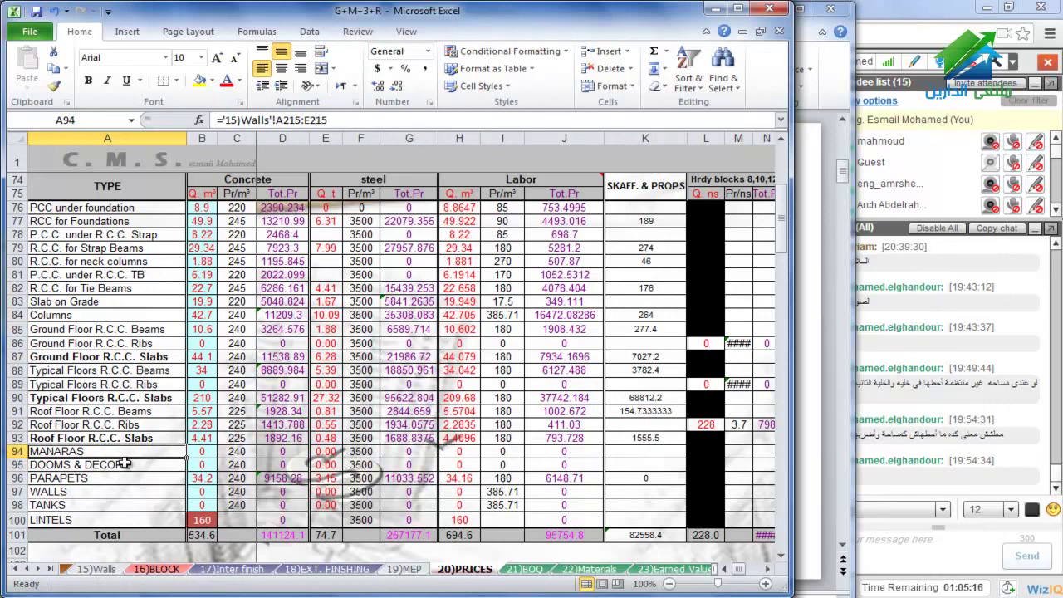
left_click(124, 465)
left_click(115, 478)
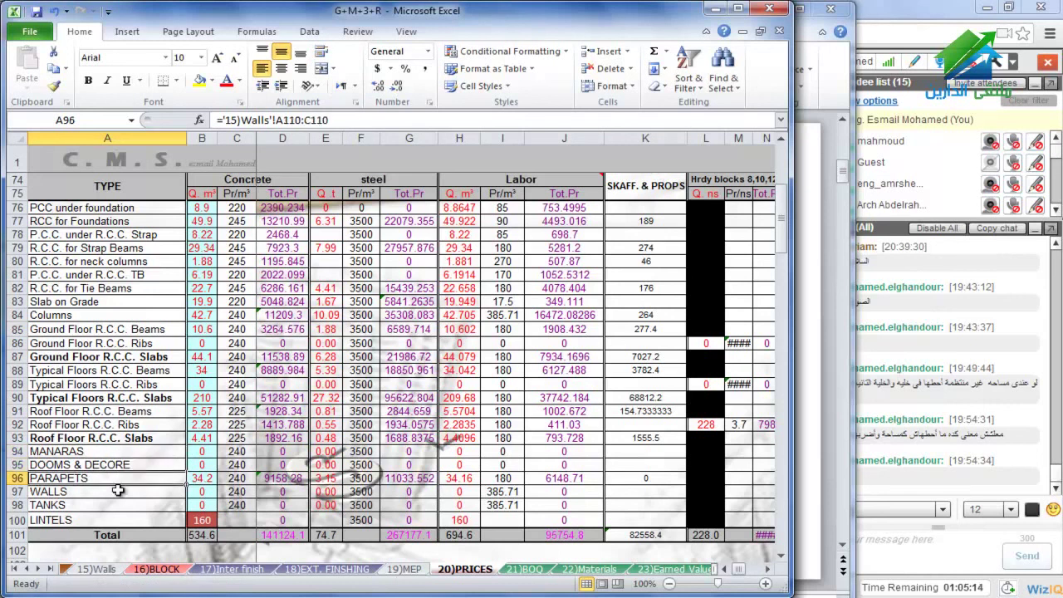
left_click(119, 491)
left_click(116, 505)
left_click(115, 520)
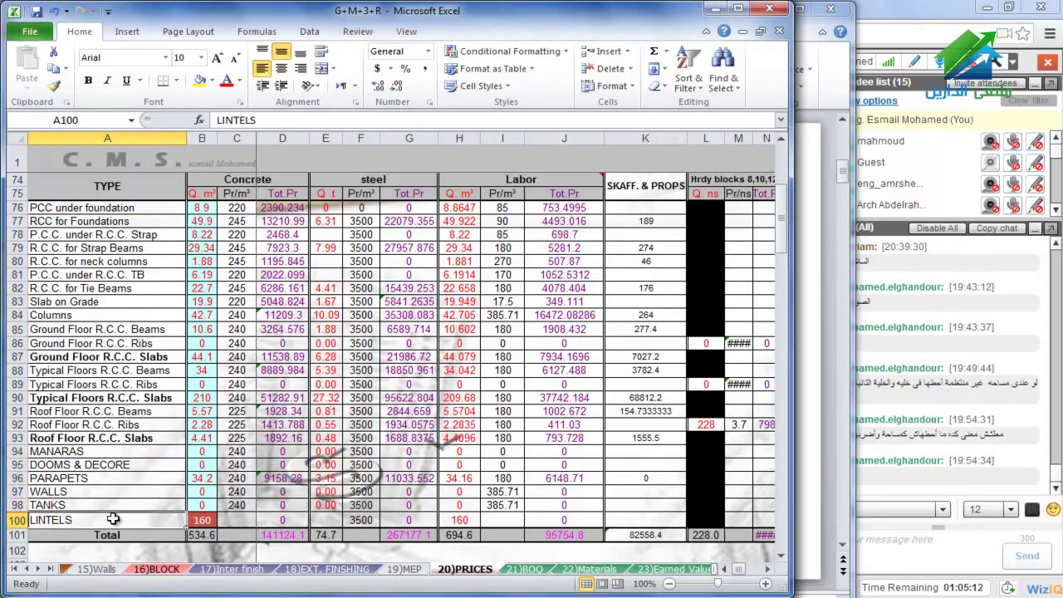
Highlight the concrete quantities and the steel quantities of the listed concrete items to examine both columns
left_click_drag(202, 207, 192, 507)
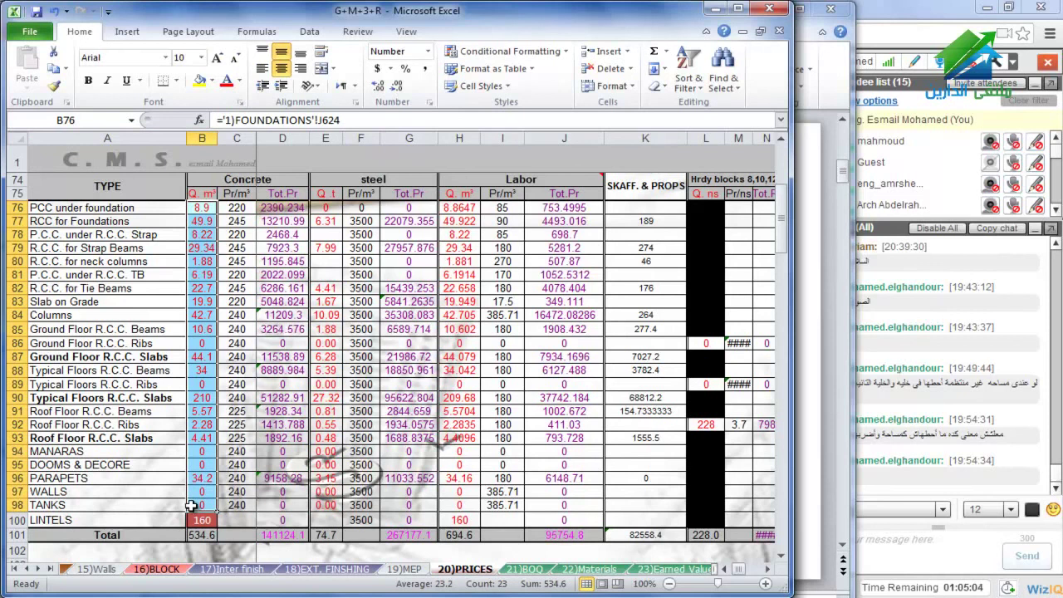
left_click_drag(202, 212, 205, 505)
left_click_drag(335, 335, 332, 520)
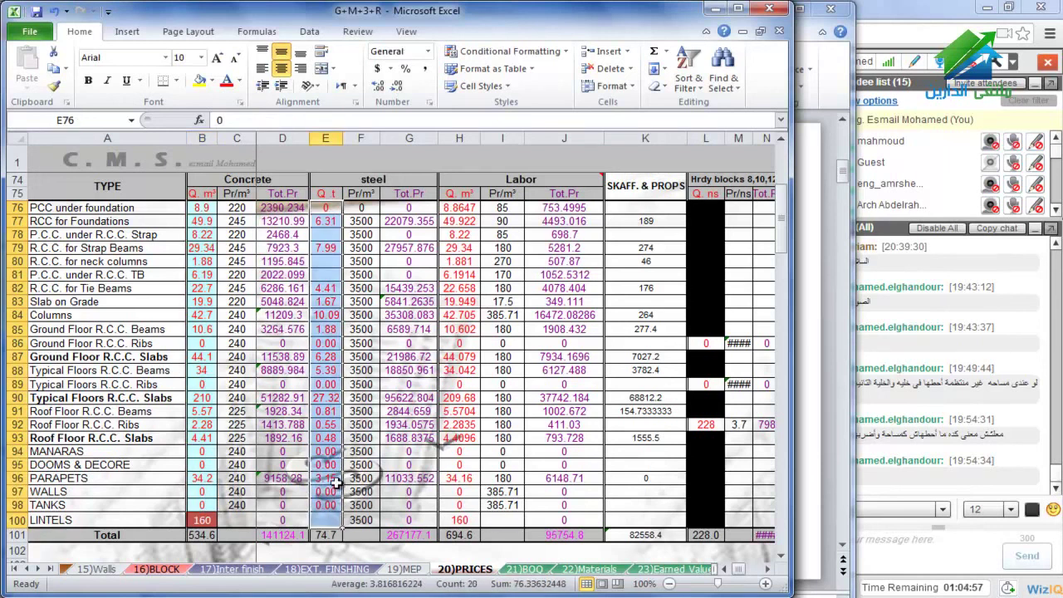
Check the totals of the concrete and steel quantities and highlight the steel total prices of the concrete items
left_click(204, 535)
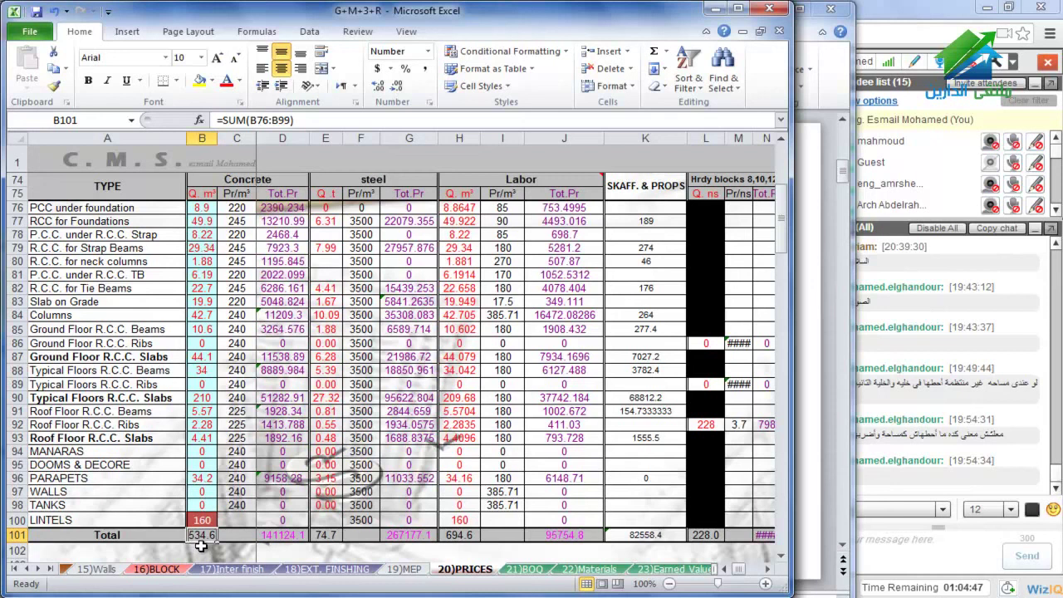
left_click(329, 537)
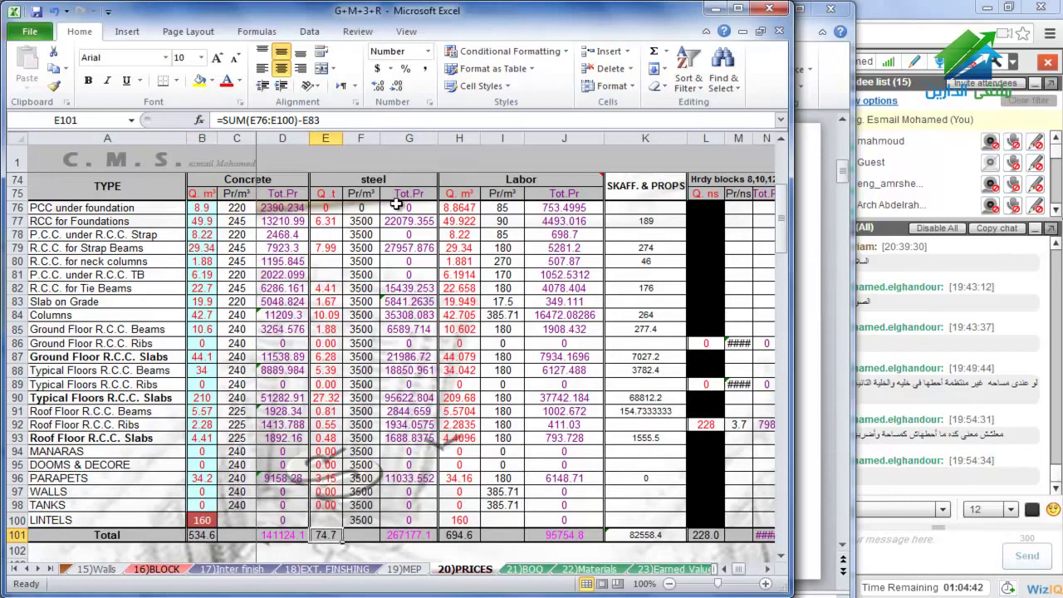
left_click_drag(390, 206, 418, 529)
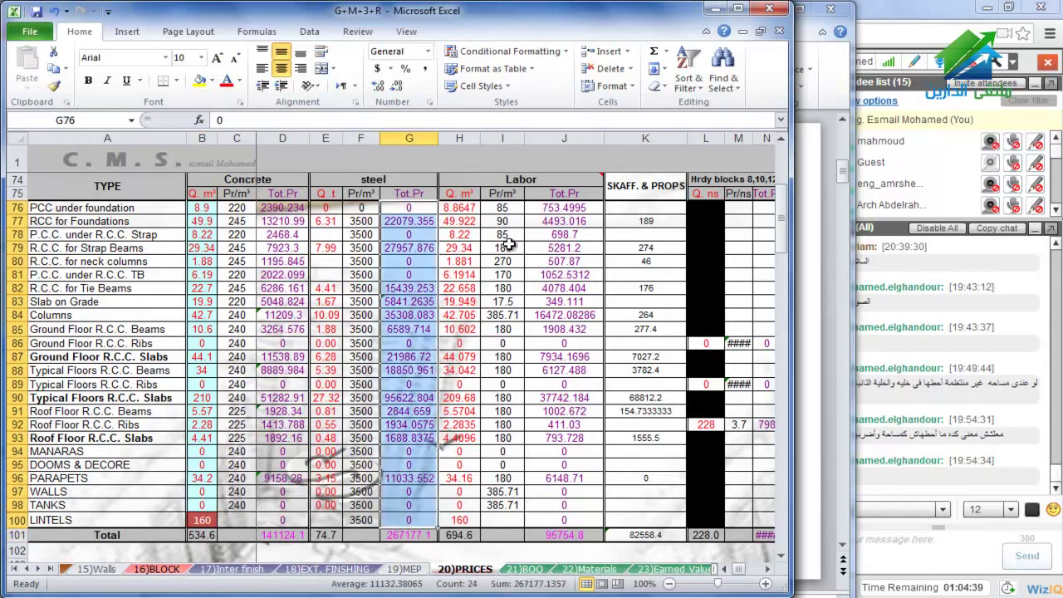
Inspect the labor quantity formula for PCC under foundation and the labor unit prices from that row down to Columns
left_click(466, 209)
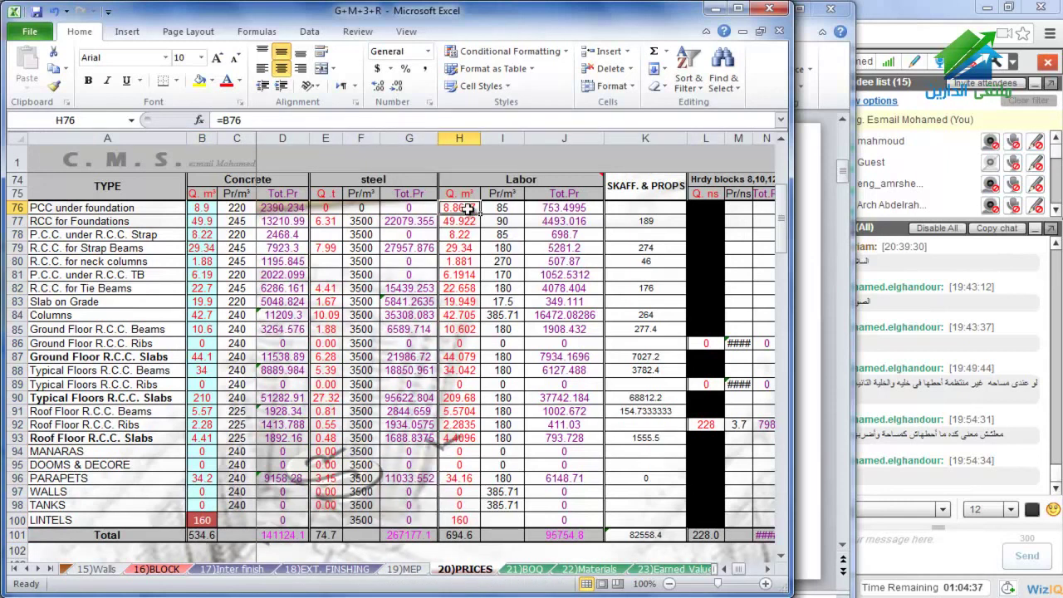
mouse_move(498, 207)
left_mouse_down()
mouse_move(500, 508)
mouse_move(496, 218)
left_mouse_up()
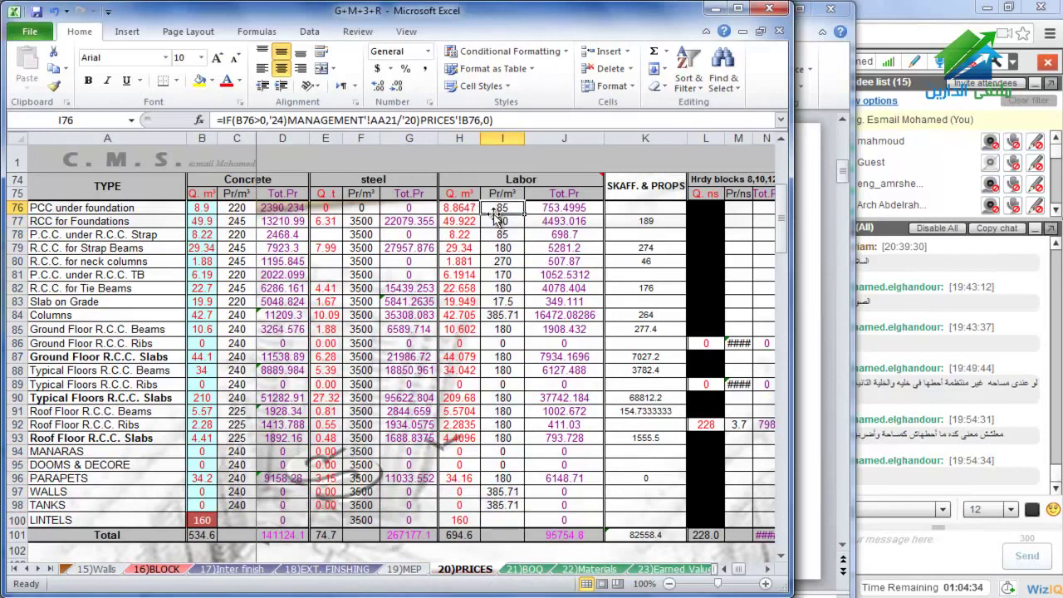
left_click(497, 221)
left_click(496, 234)
left_click(497, 247)
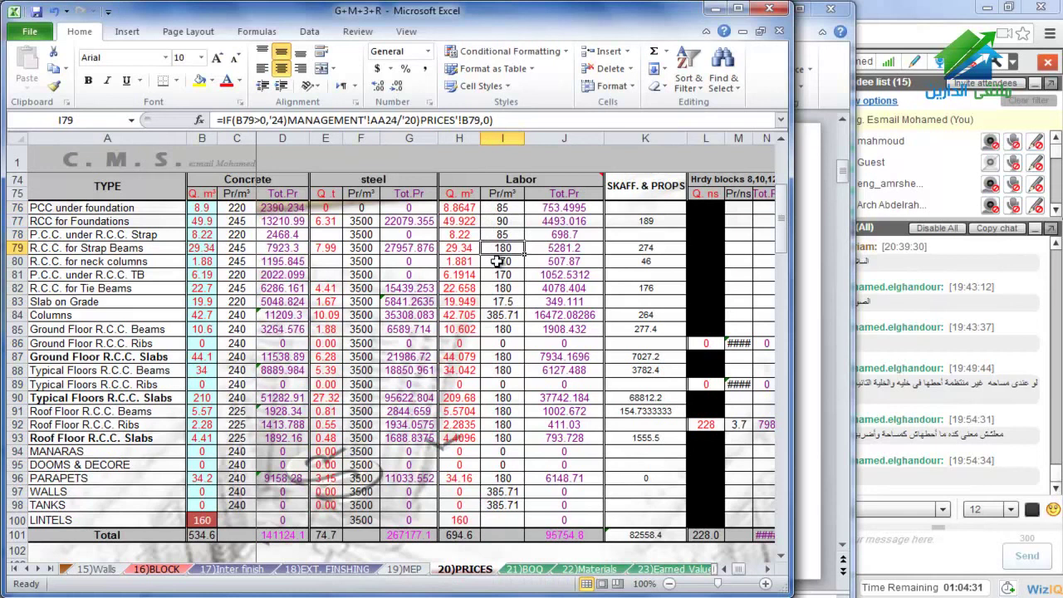
left_click(497, 261)
left_click(497, 274)
left_click(497, 287)
left_click(497, 302)
left_click(497, 315)
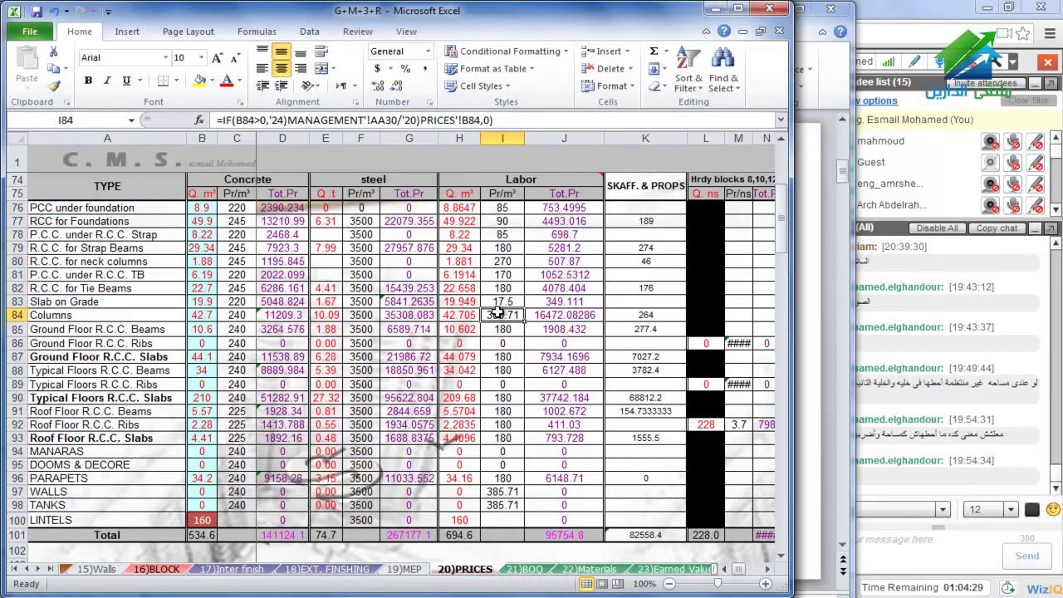
Check the Slab on Grade labor unit price and the formula totaling the SKAFF. & PROPS column
scroll(505, 303, "up", 2)
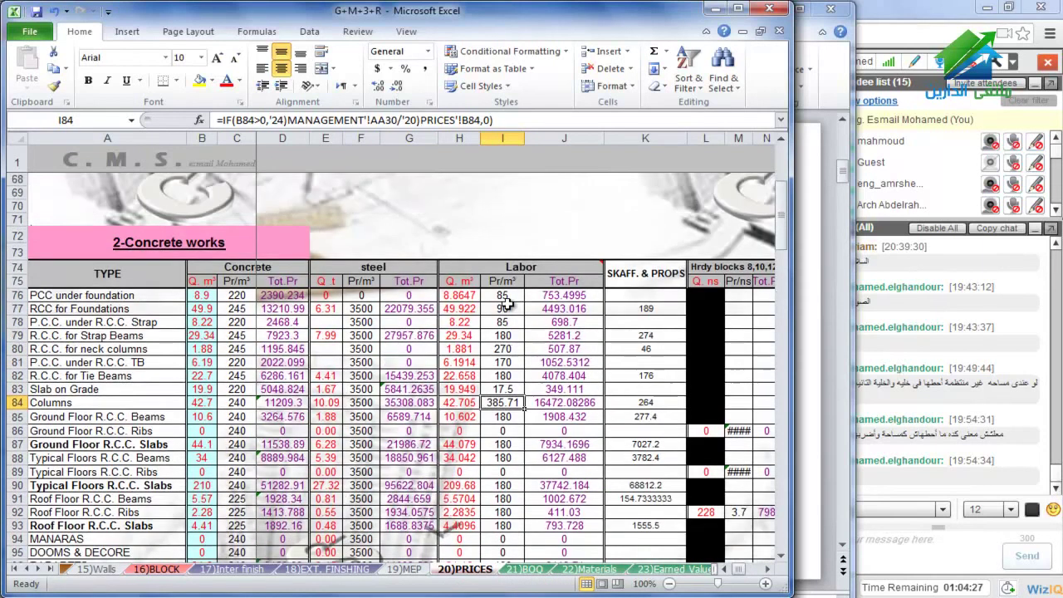
scroll(505, 303, "down", 2)
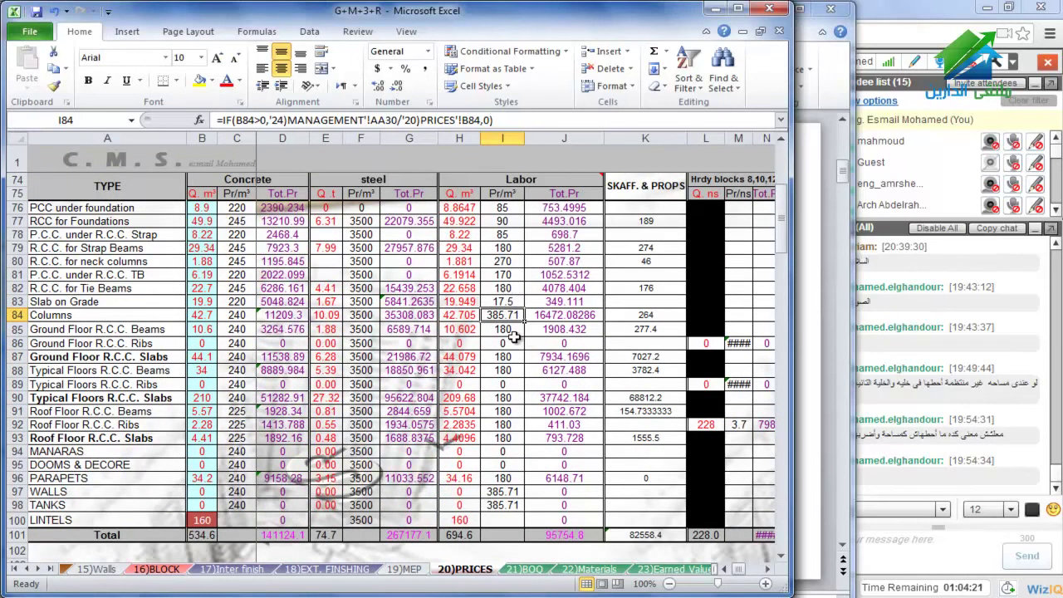
left_click(505, 302)
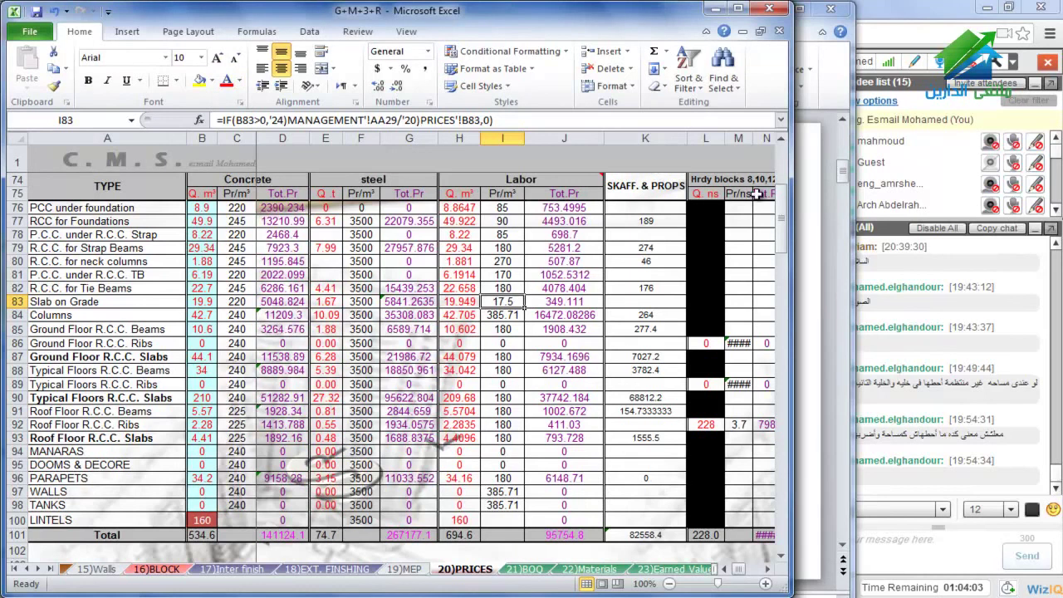
scroll(661, 232, "down", 1)
scroll(662, 232, "up", 1)
scroll(657, 234, "up", 1)
scroll(654, 236, "down", 1)
left_click(650, 535)
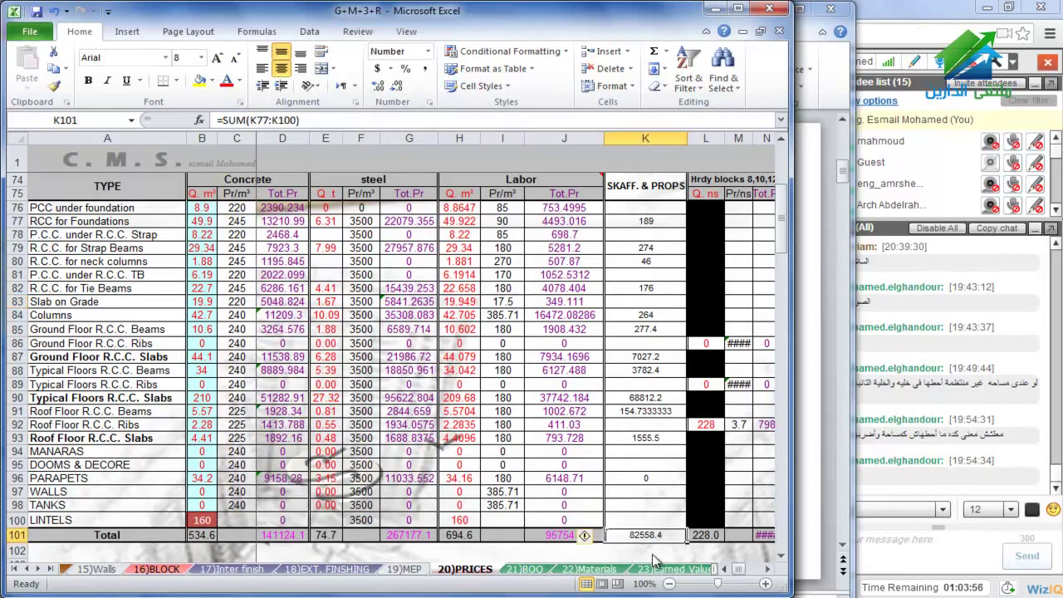
Inspect the total of the Handle column and highlight the wood prices down to the LINTELS row
left_click(768, 570)
left_click(769, 570)
left_click(769, 570)
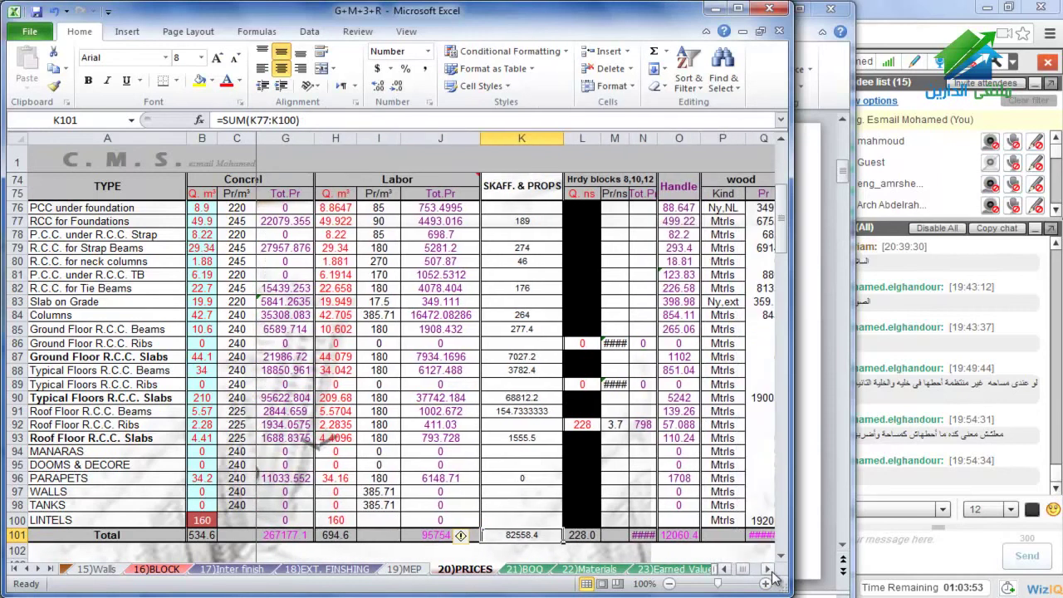
left_click(768, 570)
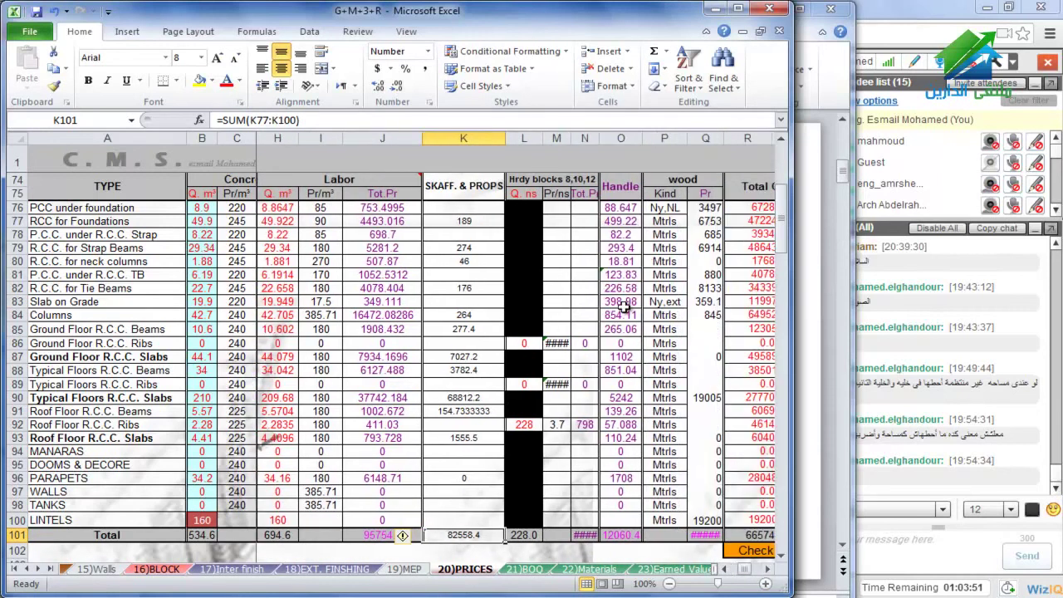
left_click(623, 537)
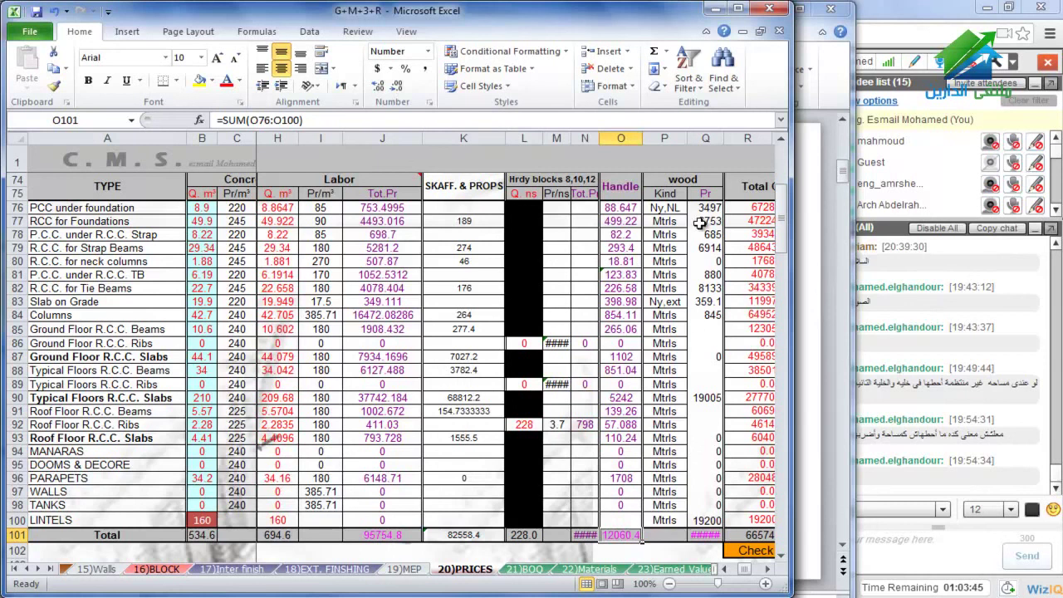
left_click_drag(704, 209, 709, 536)
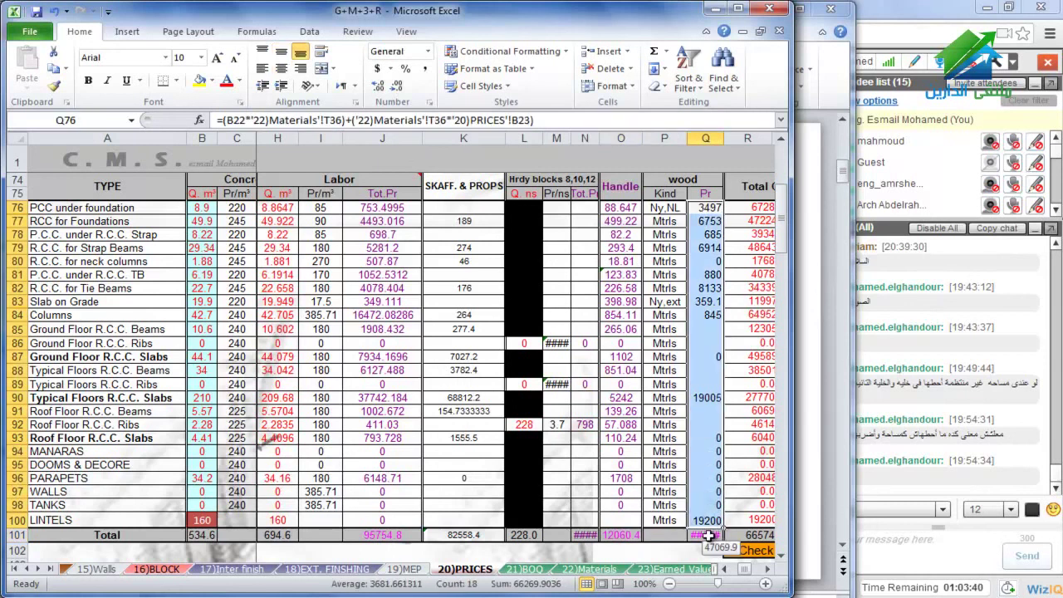
left_click_drag(709, 536, 714, 545)
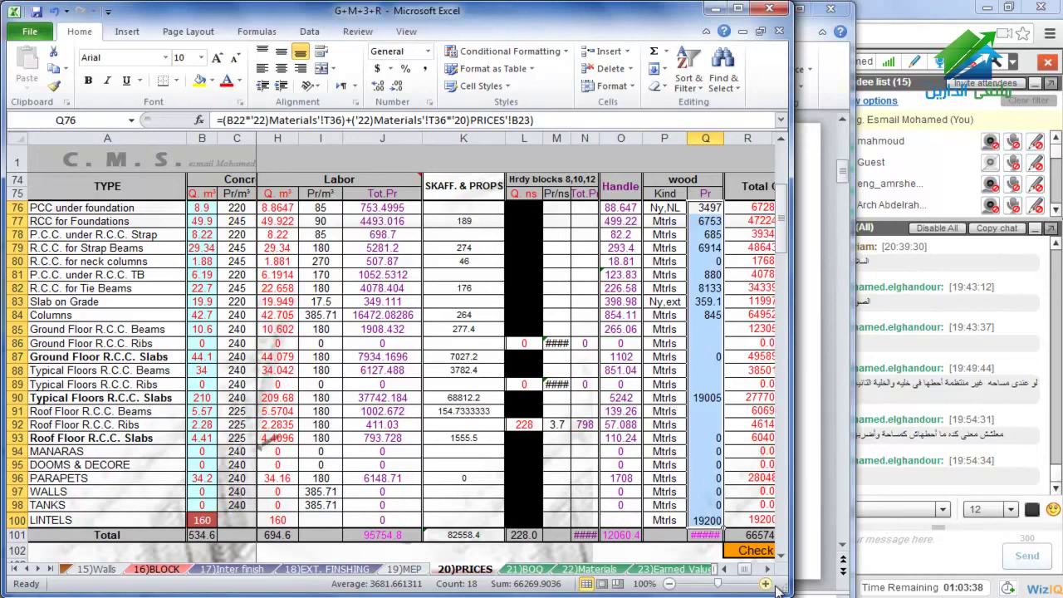
Examine the wood price total and the Total Cost column with its sum in the concrete works table
left_click(769, 581)
left_click(768, 581)
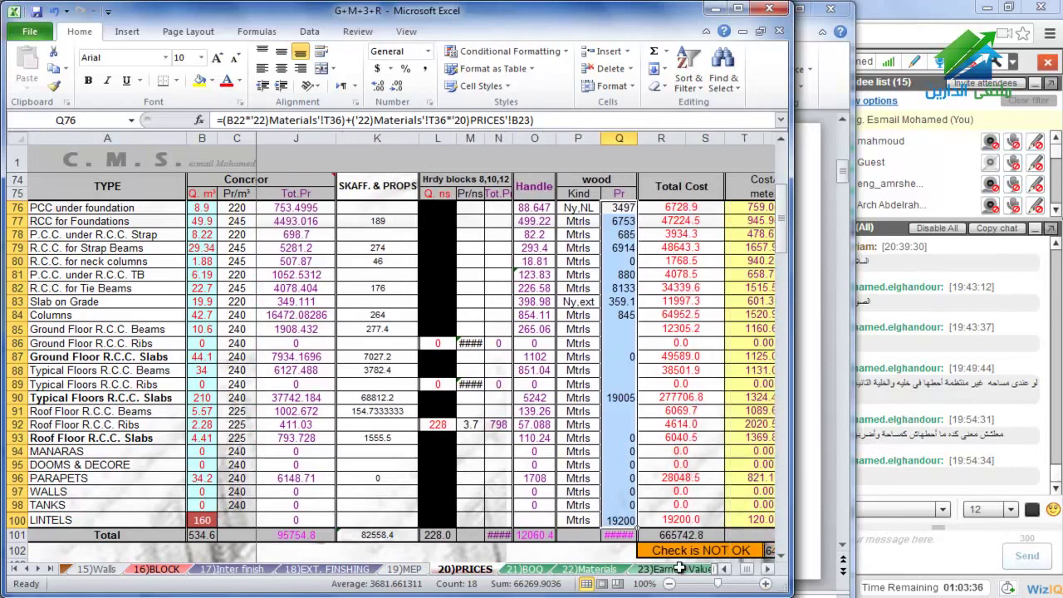
left_click_drag(636, 529, 626, 536)
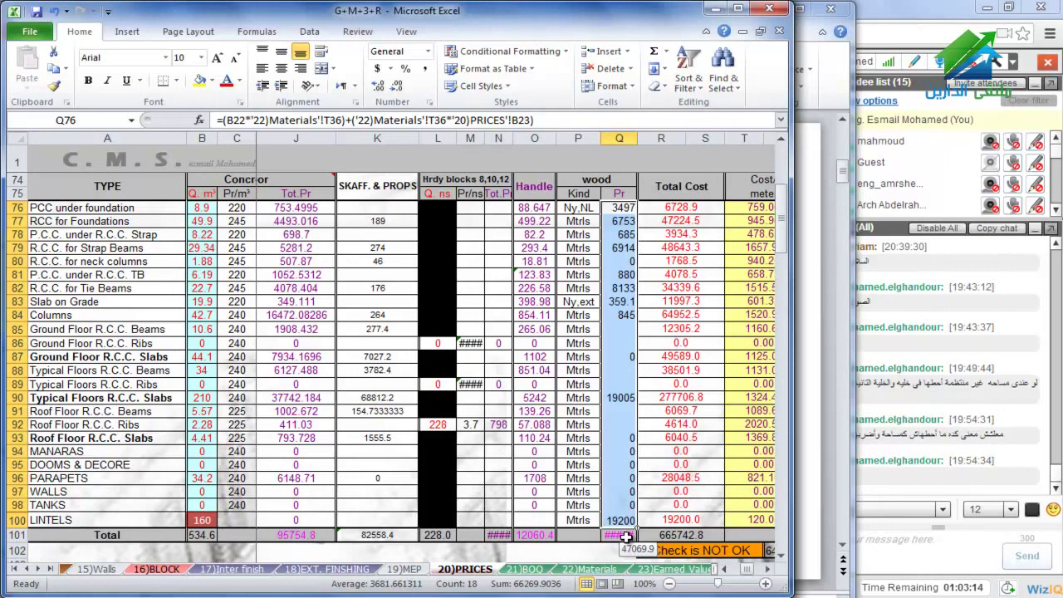
left_click_drag(686, 210, 703, 537)
left_click(703, 537)
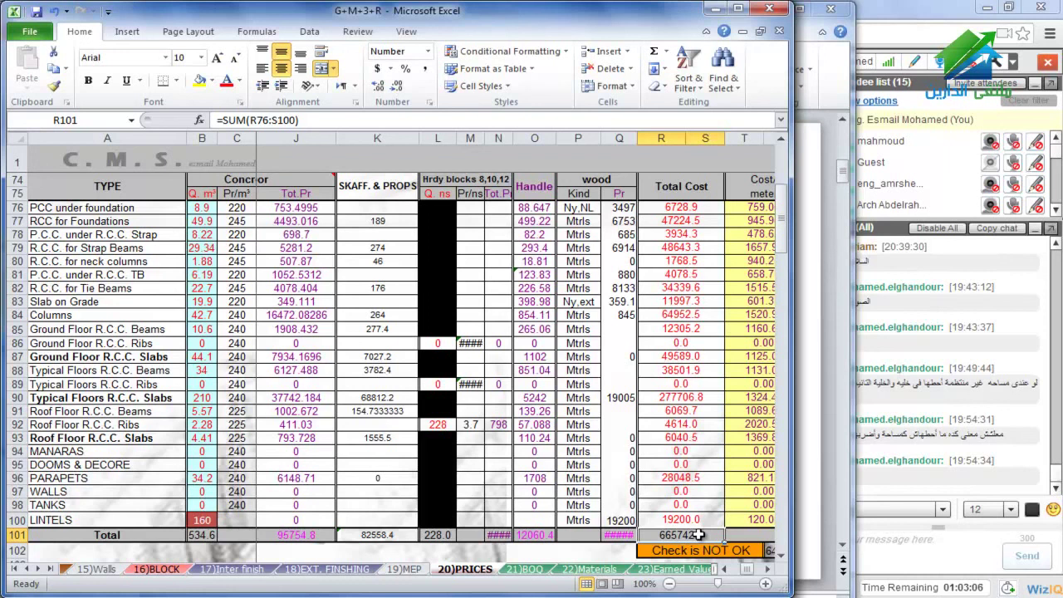
Inspect the Cost/meter formulas of several concrete items and highlight the whole Price/meter column
left_click(767, 569)
left_click(688, 206)
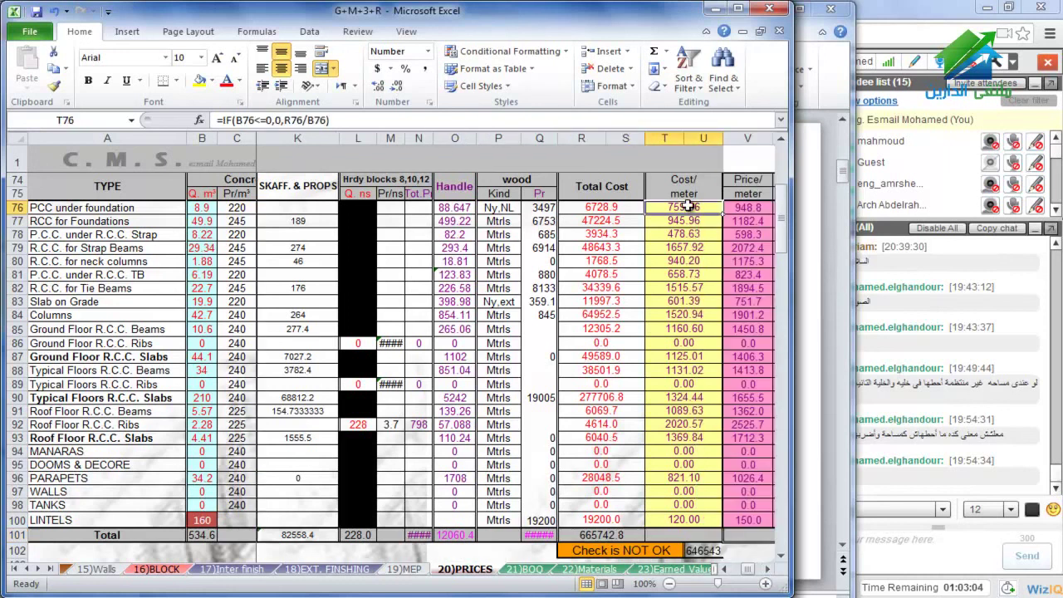
left_click(684, 221)
left_click(683, 343)
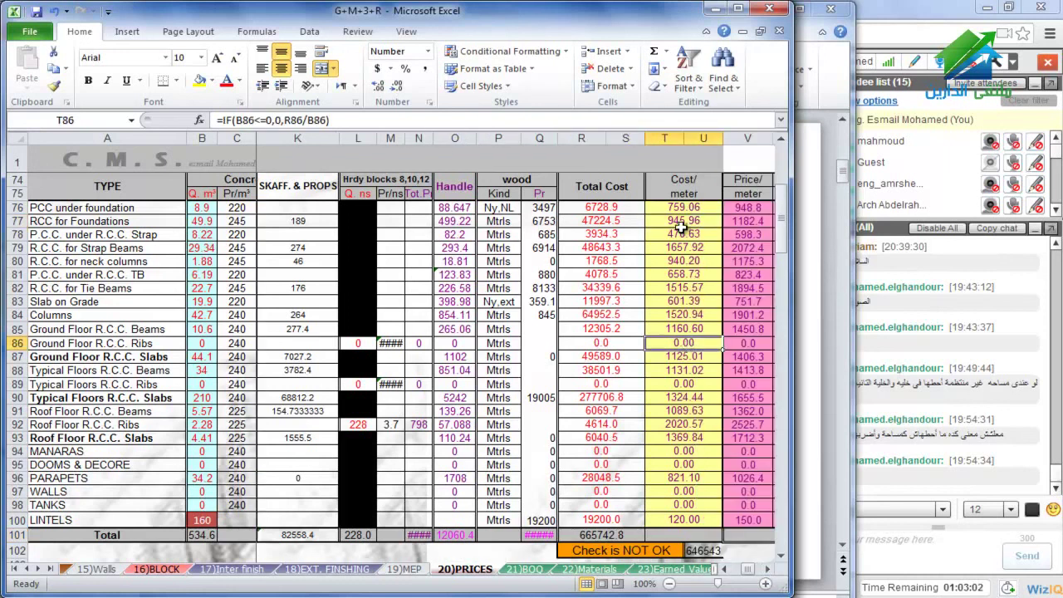
left_click_drag(746, 208, 756, 525)
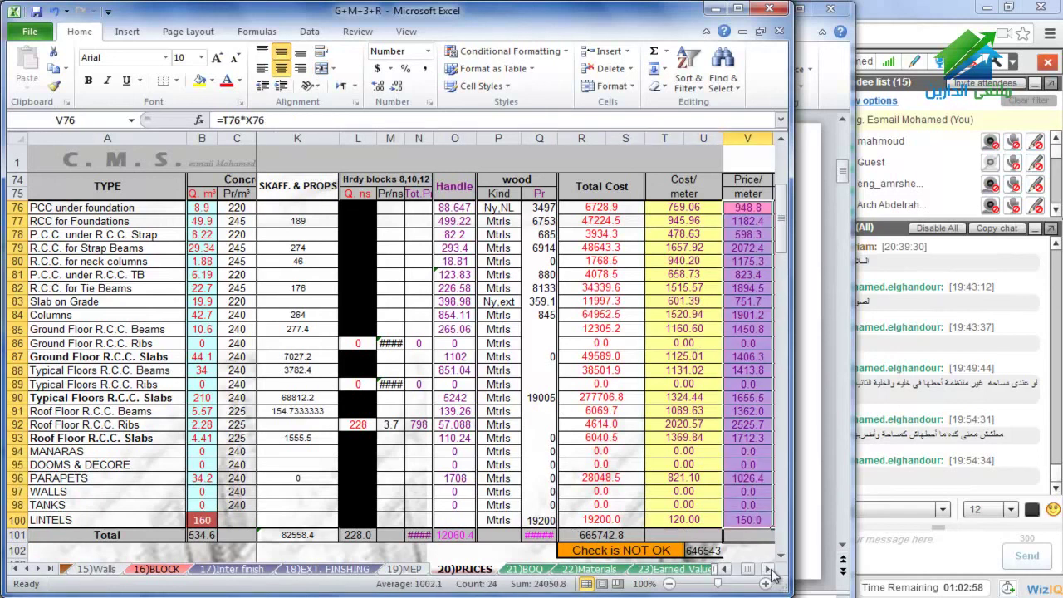
Highlight the Total Price column of the concrete items and bring the Profit Ratio column into view
left_click(769, 570)
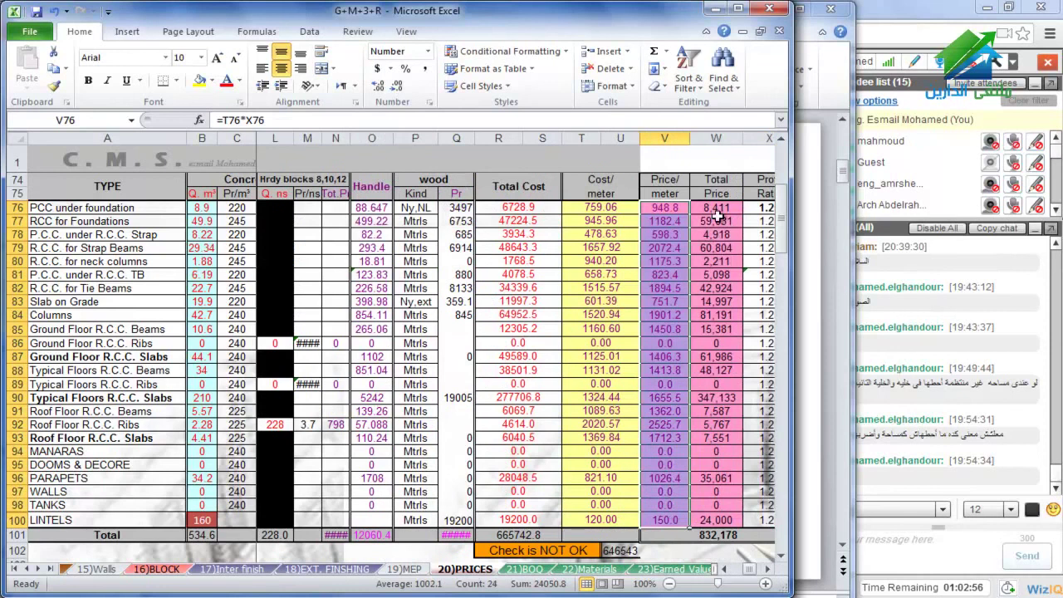
left_click_drag(717, 209, 736, 525)
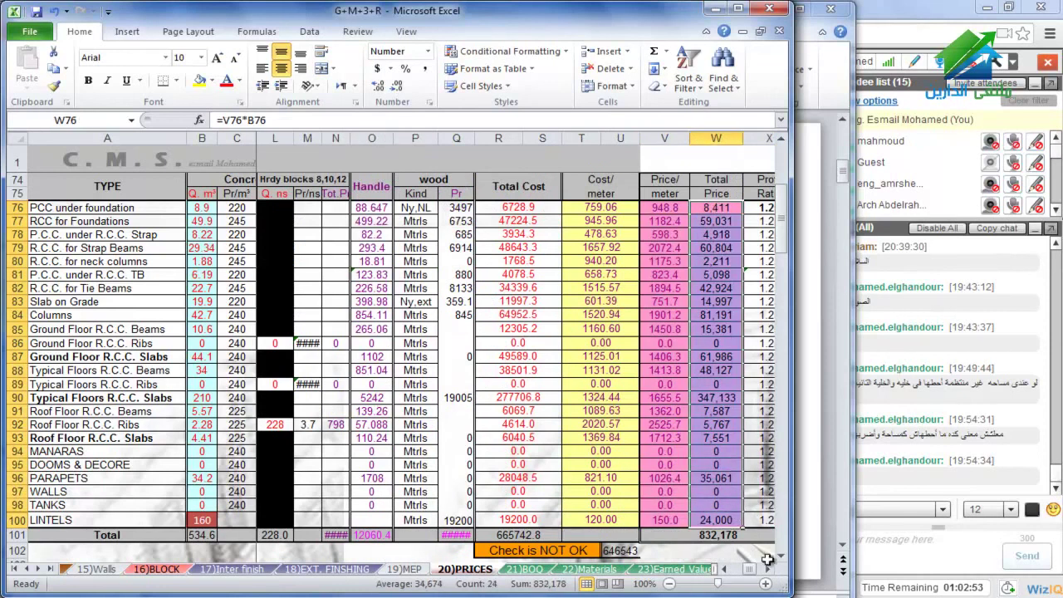
left_click(768, 572)
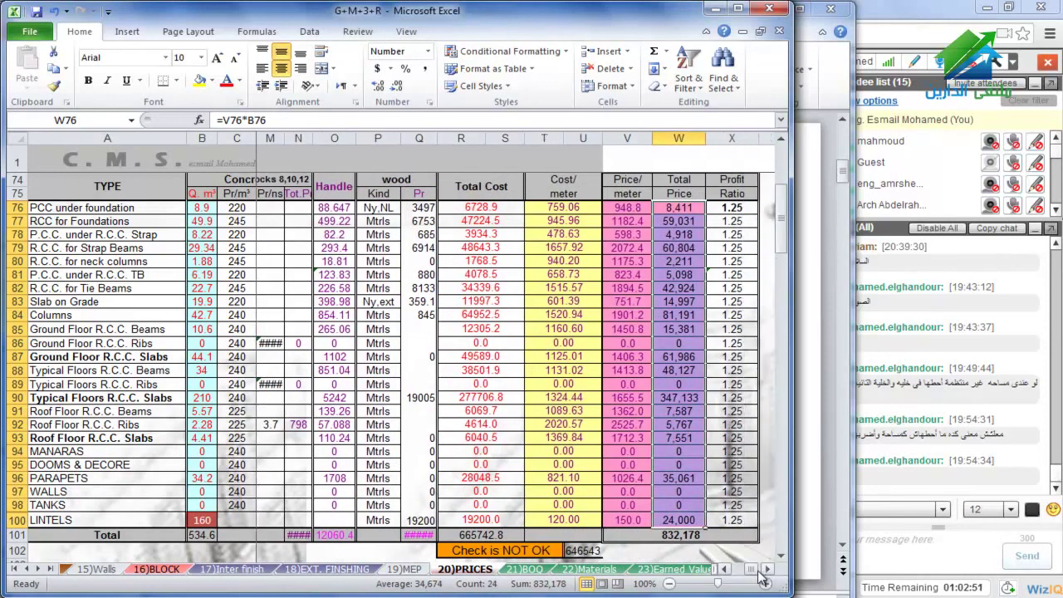
Inspect the Total Min. Cost, Final Min. Price and Profit formulas in the summary below the concrete works table
scroll(498, 373, "left", 6)
scroll(403, 340, "down", 1)
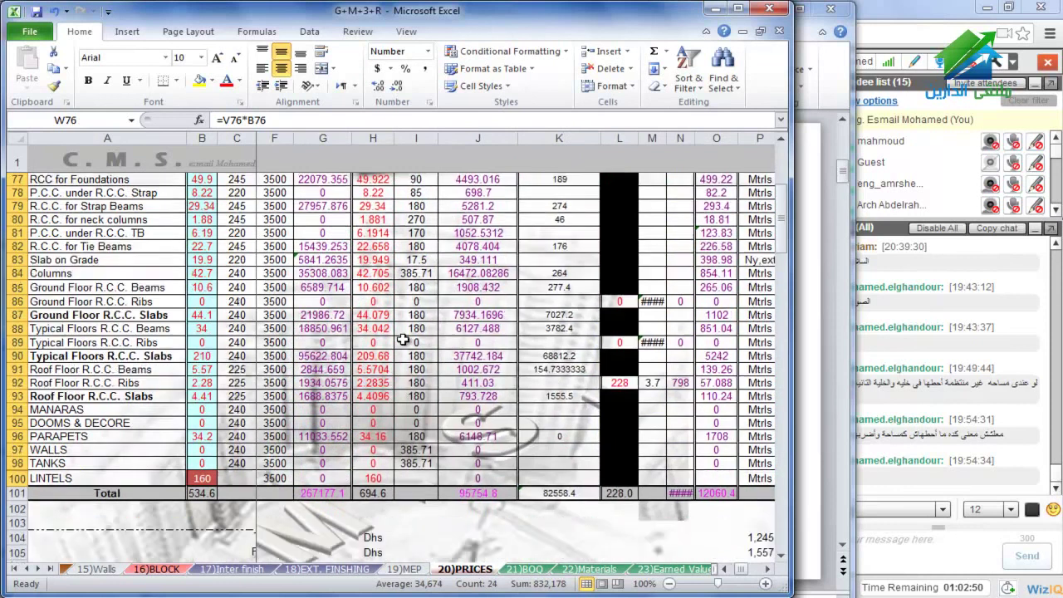
scroll(403, 339, "down", 3)
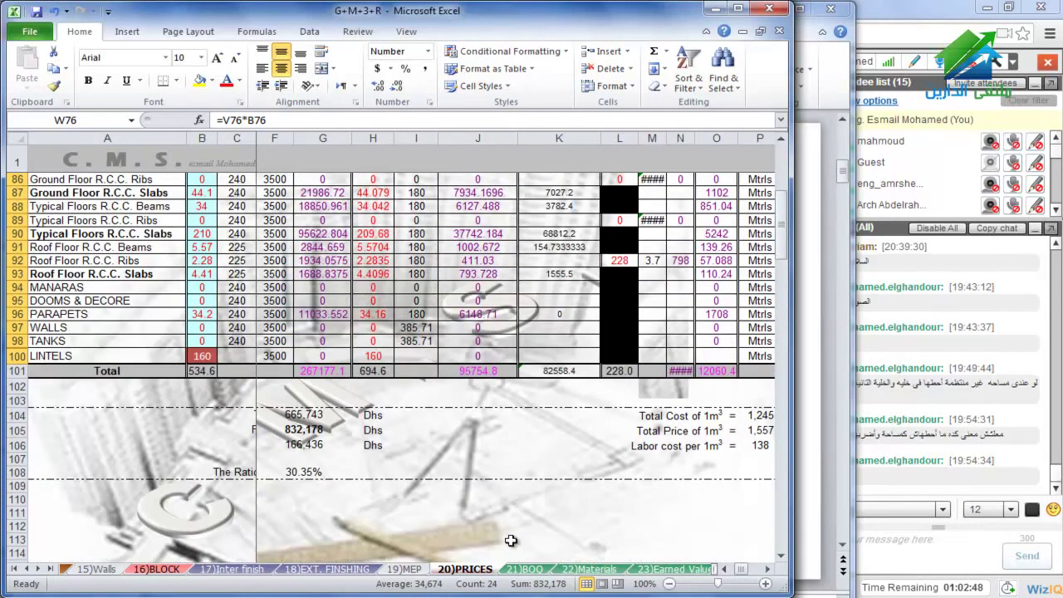
scroll(732, 576, "left", 2)
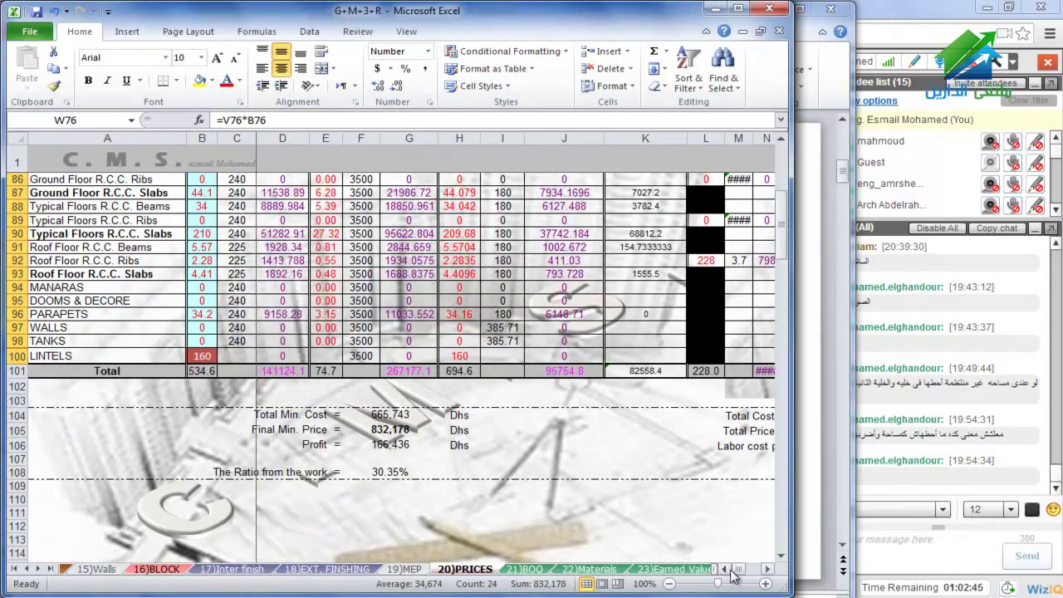
left_click(399, 417)
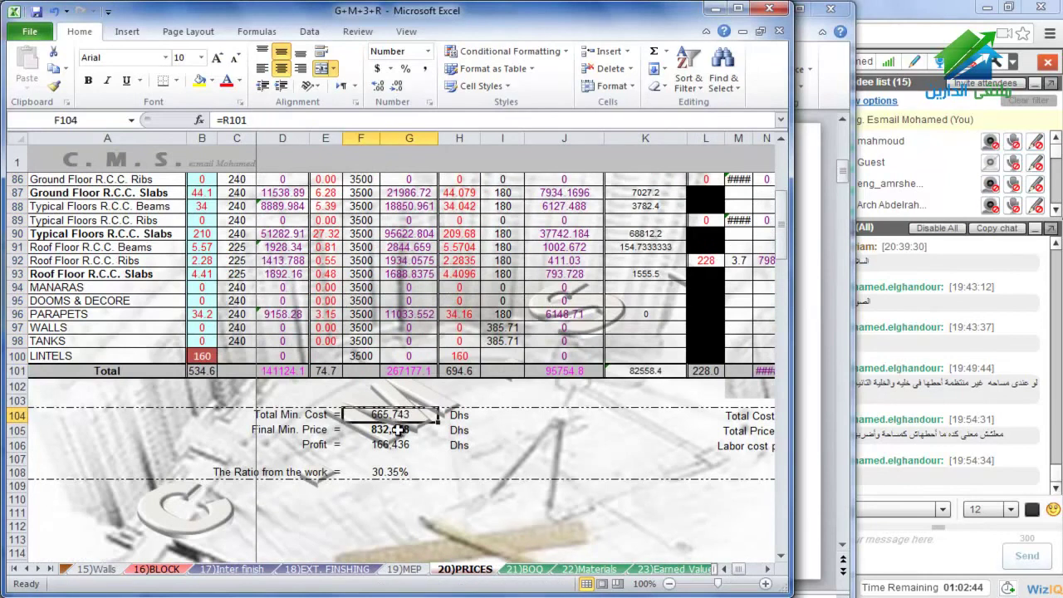
left_click(399, 431)
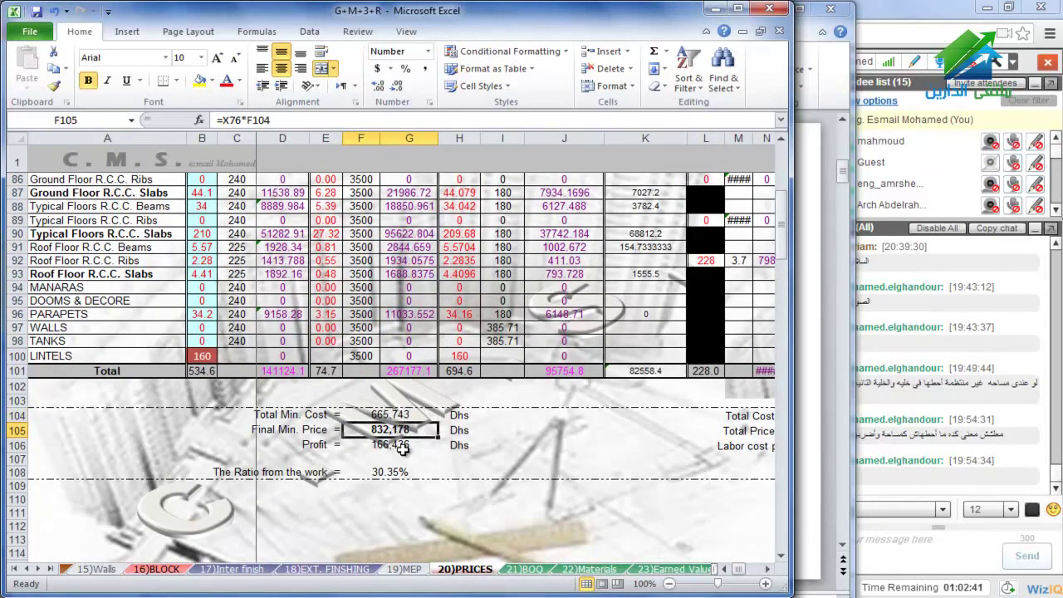
left_click(404, 449)
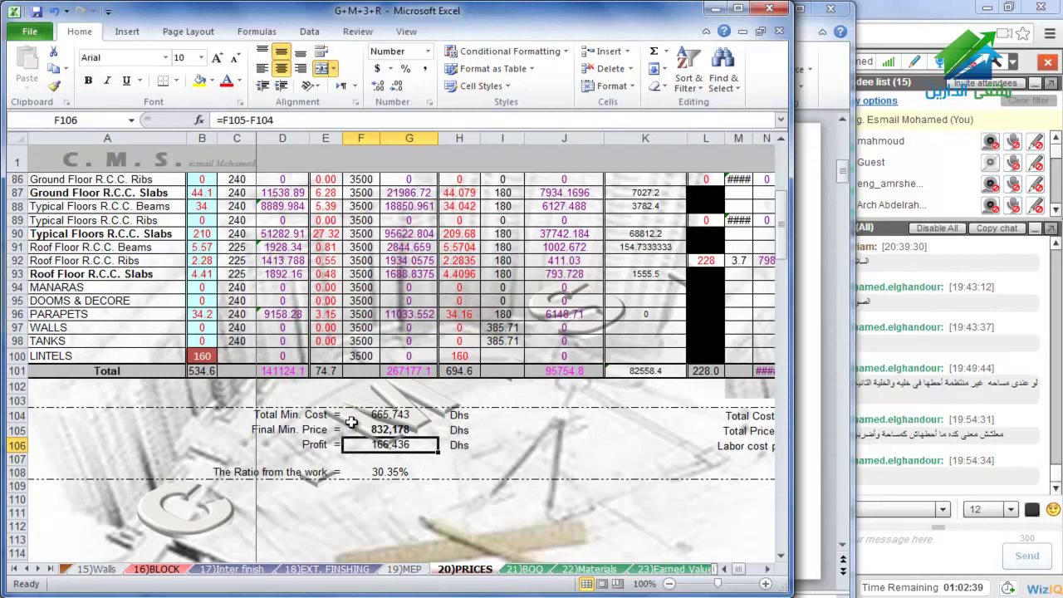
Go to the 3-Block Works table, open the 16)BLOCK sheet for reference and return to the 20)PRICES sheet
scroll(384, 441, "up", 5)
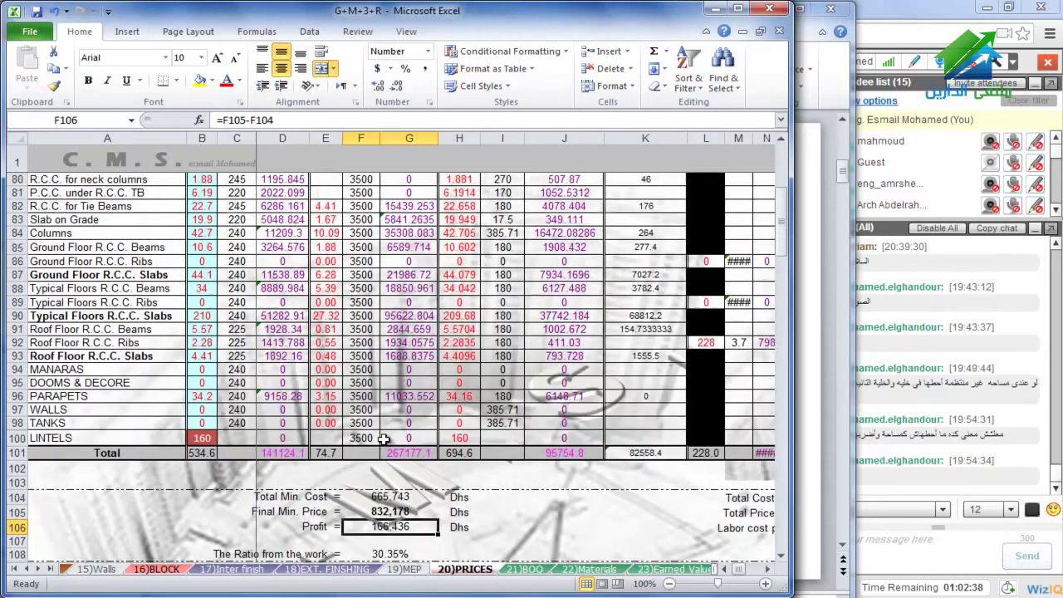
scroll(399, 411, "down", 8)
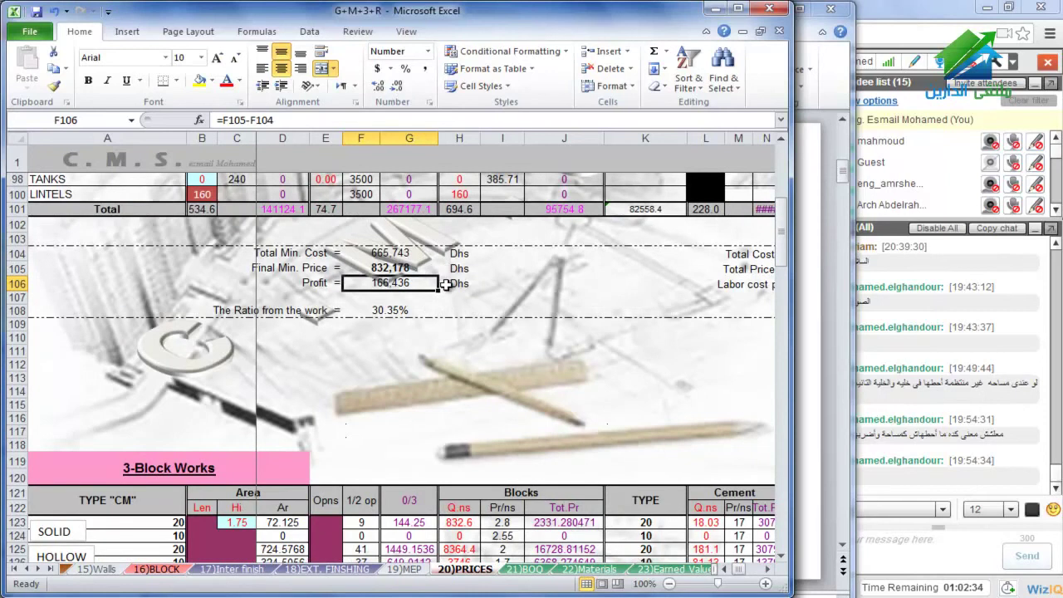
scroll(447, 274, "down", 3)
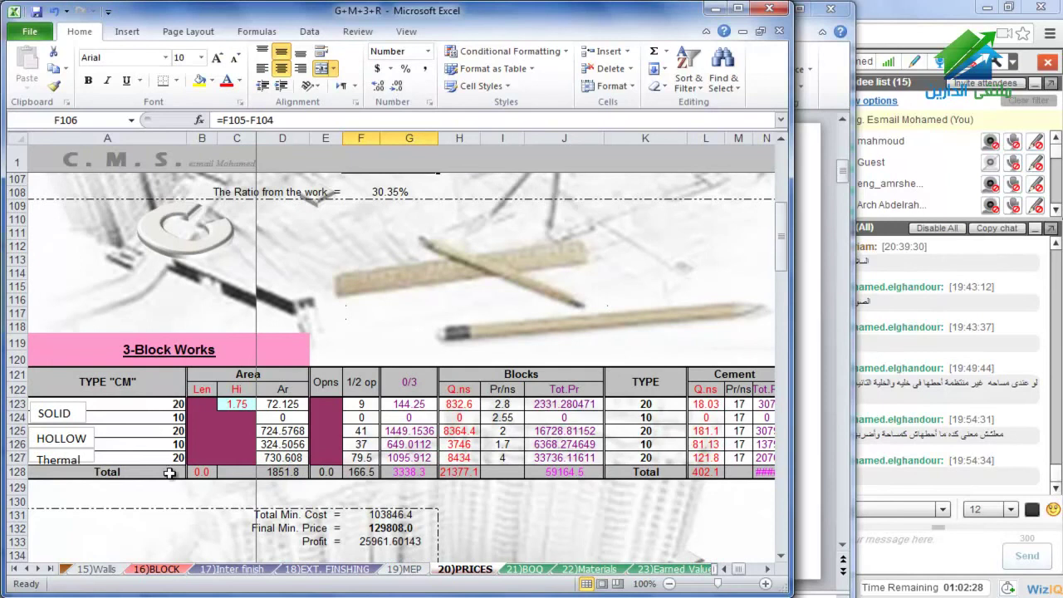
left_click(178, 570)
left_click(490, 572)
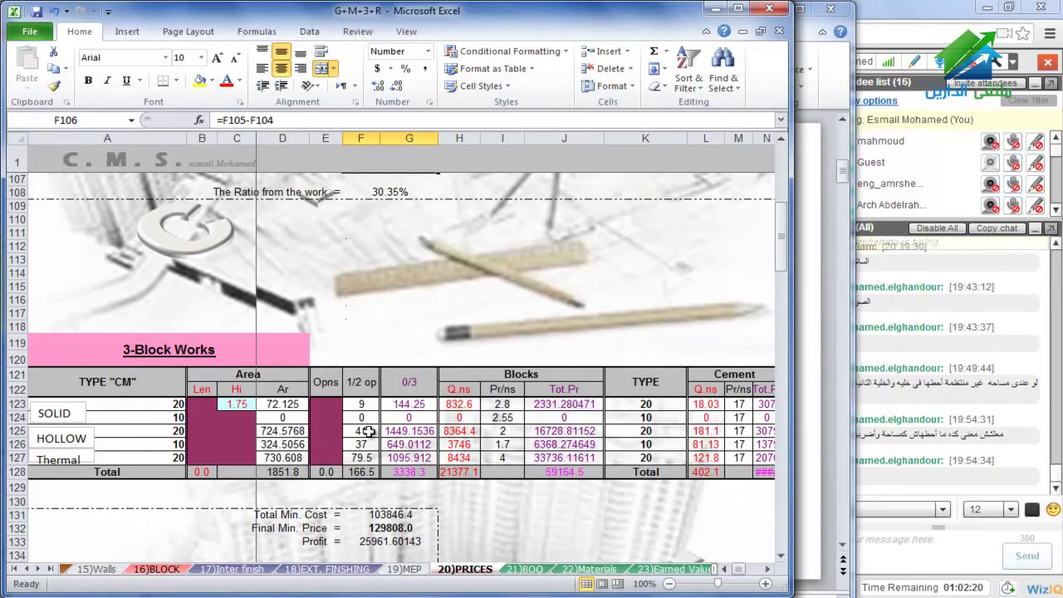
Highlight the block works' 0/3, block quantity and block unit price columns and inspect the 0/3 formula of the 20 cm hollow blocks
left_click_drag(403, 384, 434, 449)
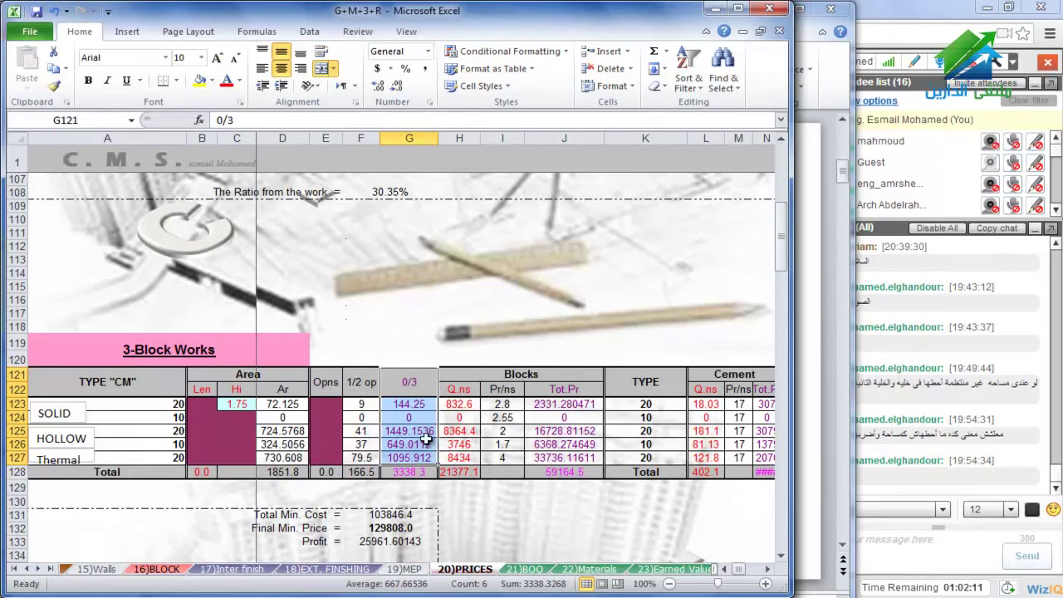
left_click(432, 430)
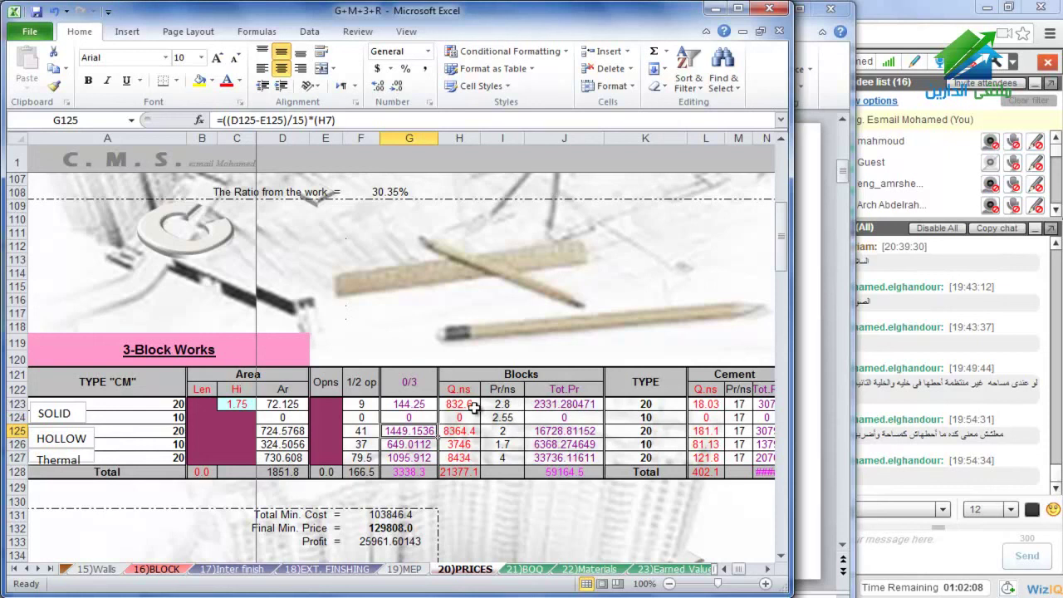
left_click_drag(475, 406, 471, 466)
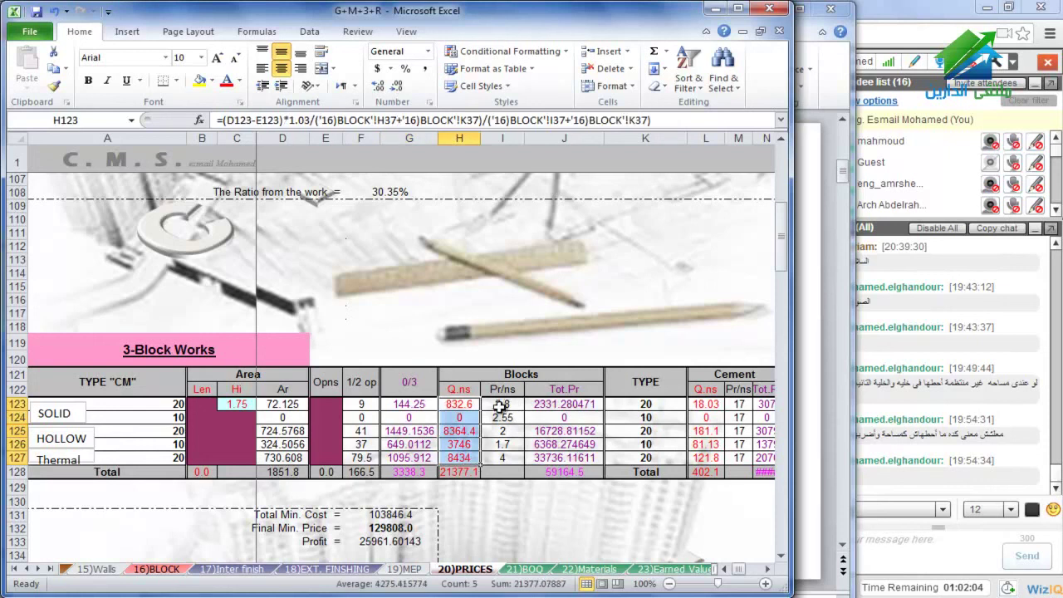
left_click_drag(501, 405, 509, 459)
Inspect the block works' cement quantity and labor price formulas, plus the Water and Sand columns
left_click(767, 570)
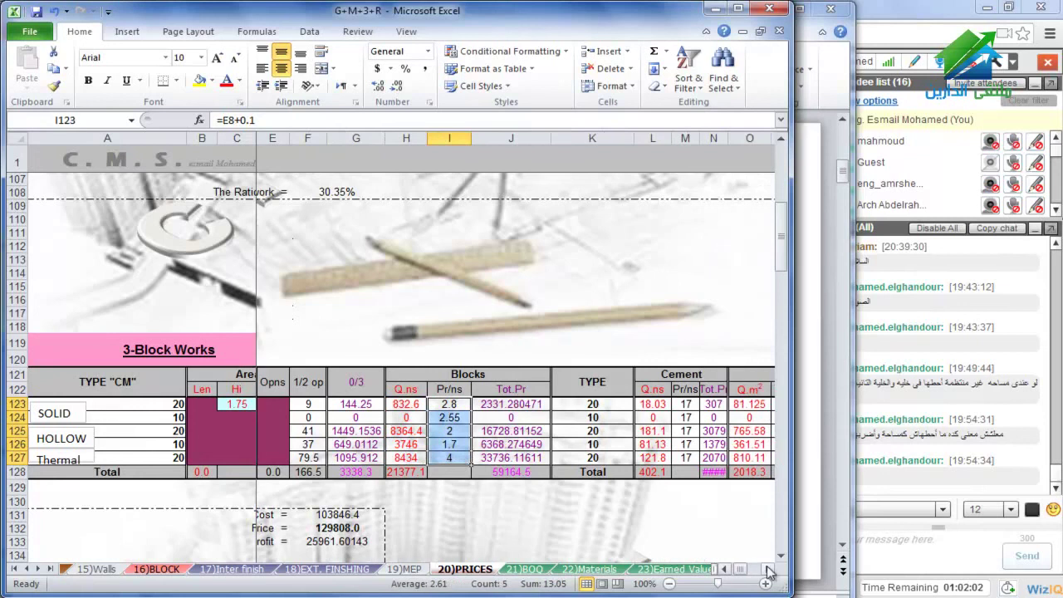
left_click(767, 569)
scroll(364, 415, "right", 1)
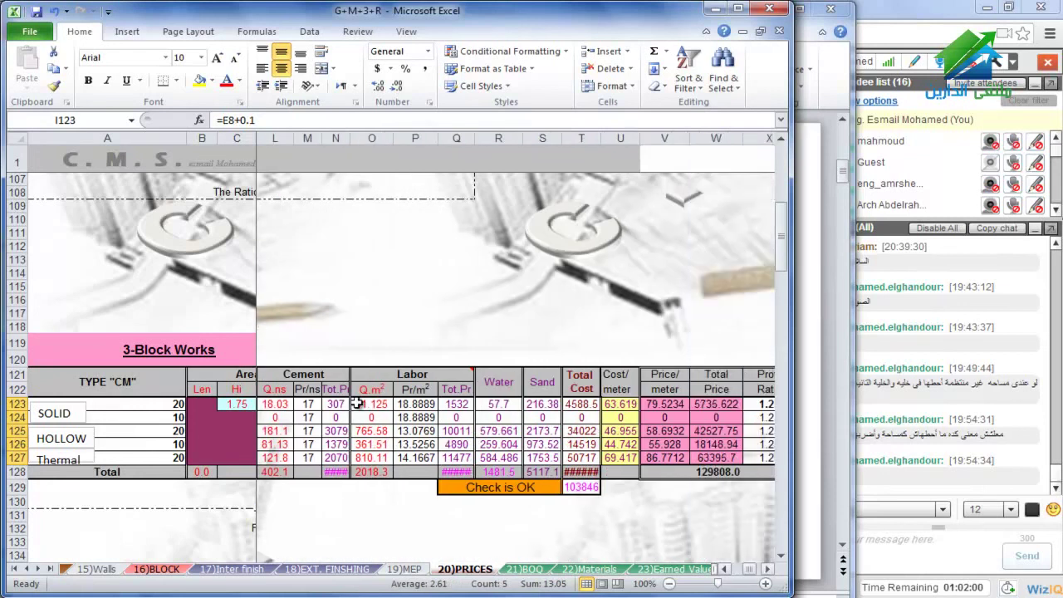
left_click_drag(278, 404, 284, 458)
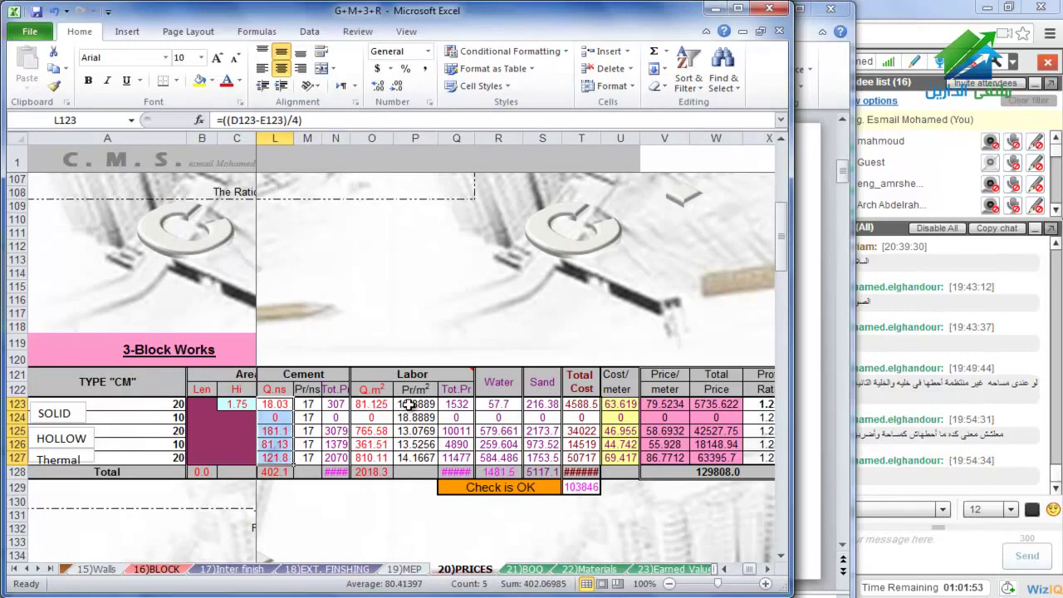
left_click_drag(409, 406, 411, 459)
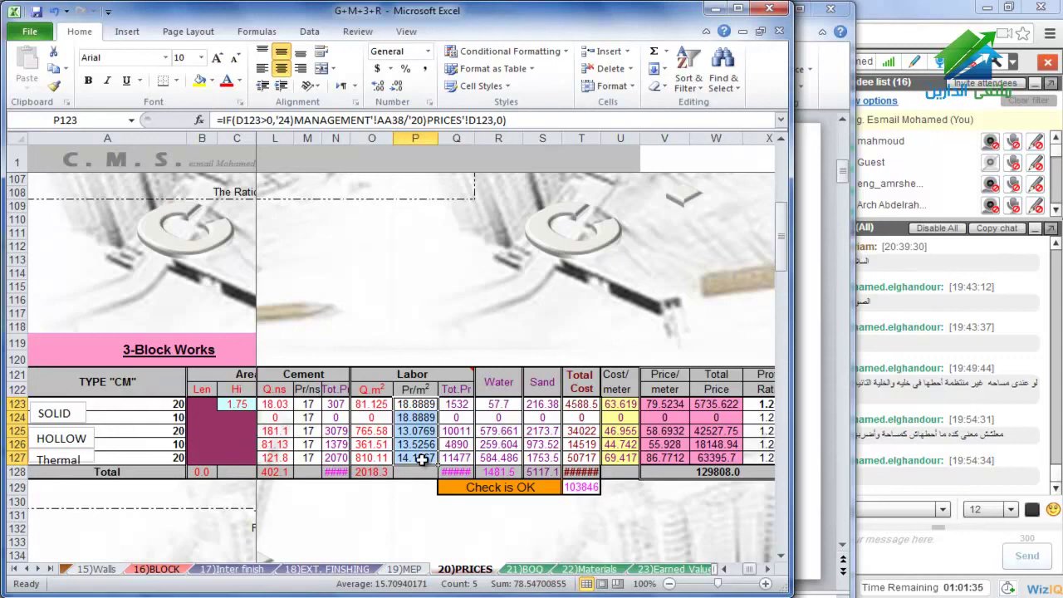
left_click_drag(498, 406, 505, 446)
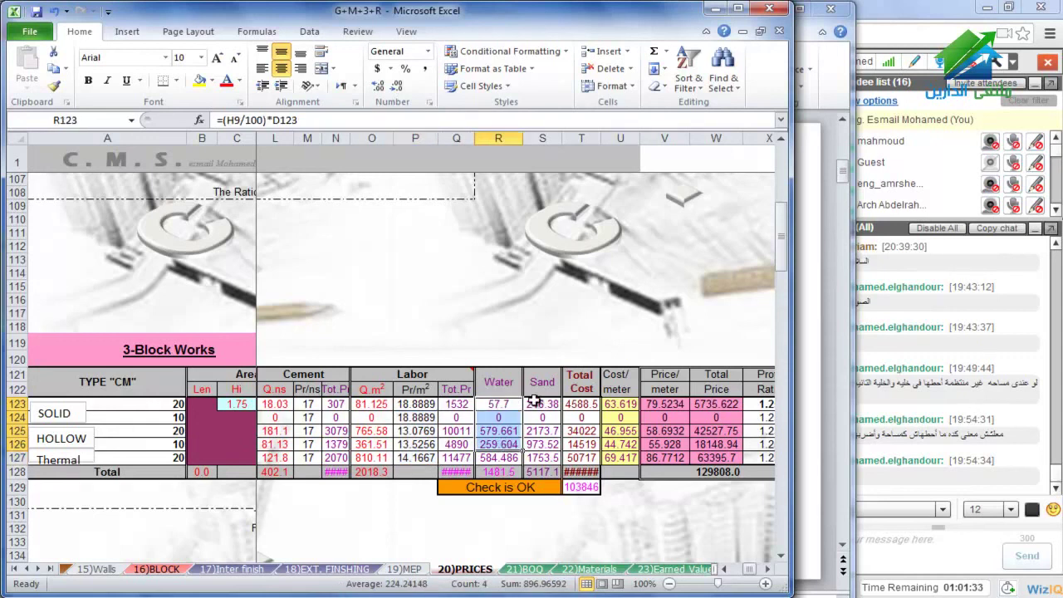
left_click_drag(540, 403, 550, 459)
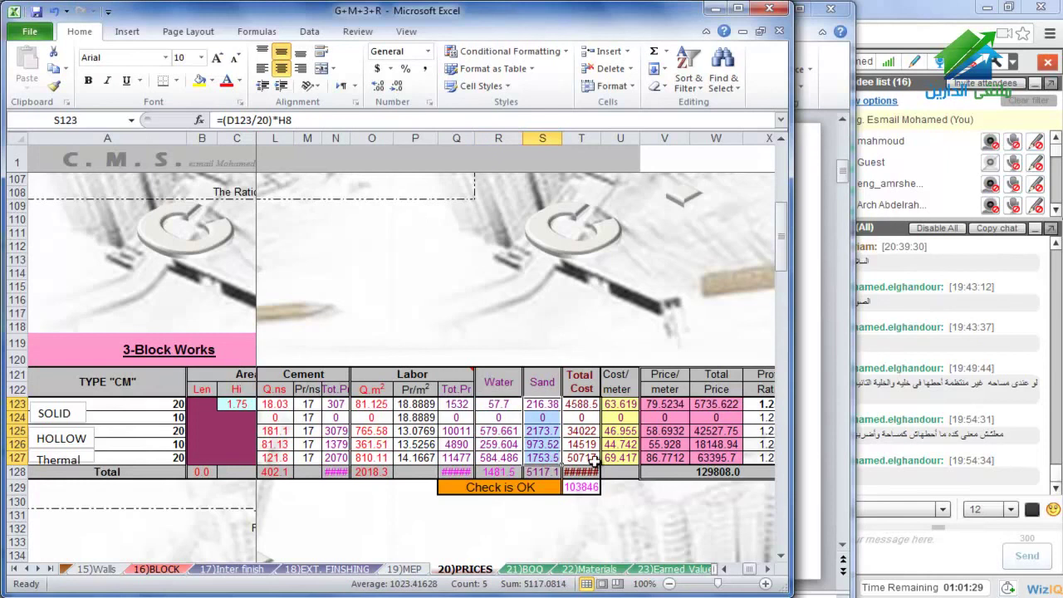
Highlight the Cost/meter, Price/meter and Total Price columns of the block works to examine their formulas
left_click_drag(617, 406, 630, 458)
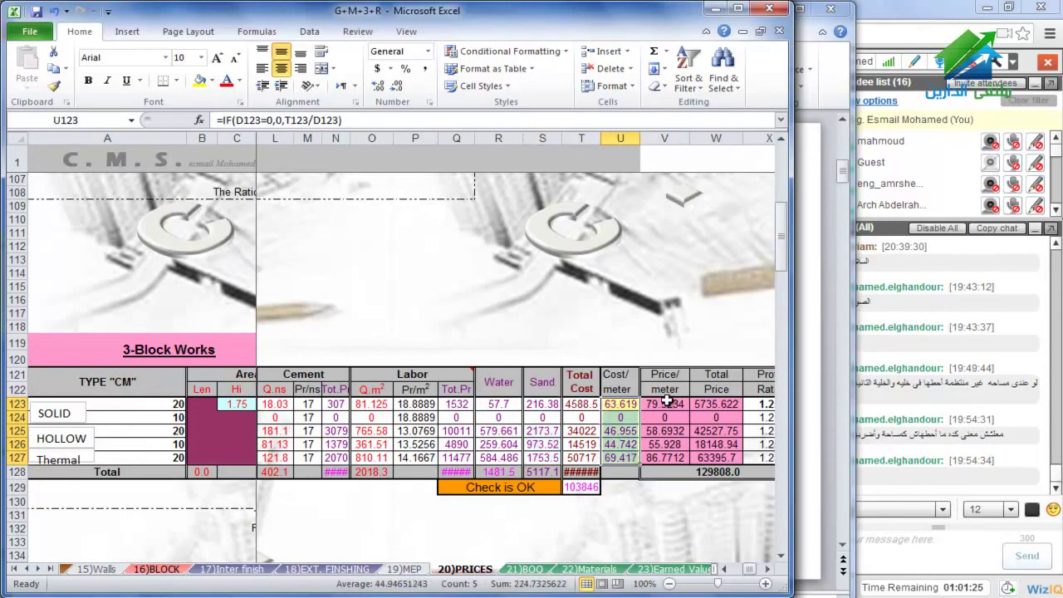
left_click_drag(670, 402, 670, 458)
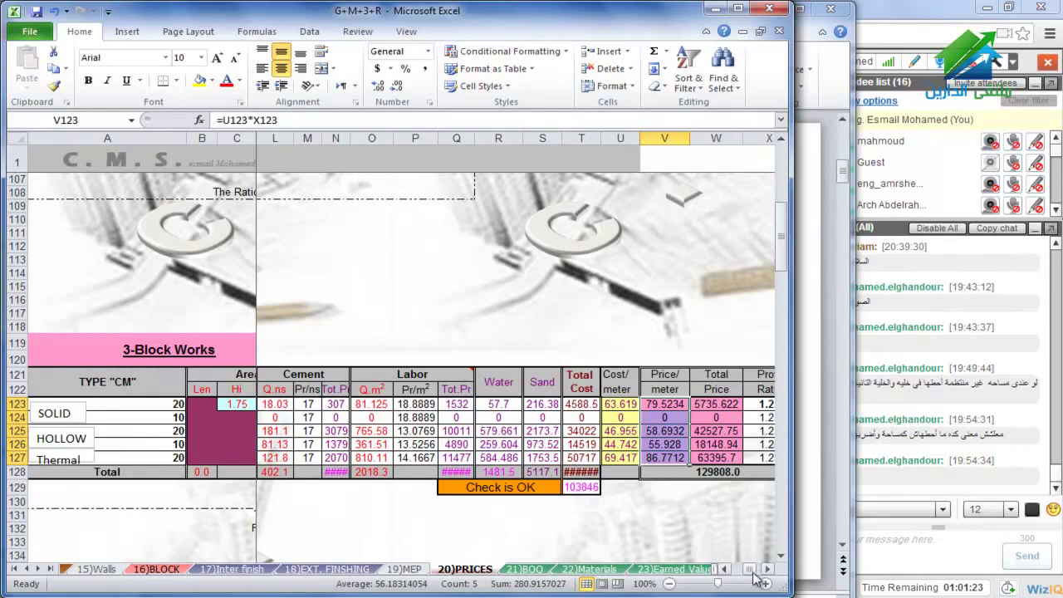
mouse_move(753, 572)
left_mouse_down()
mouse_move(746, 579)
mouse_move(767, 569)
left_mouse_up()
left_click(767, 569)
left_click(768, 569)
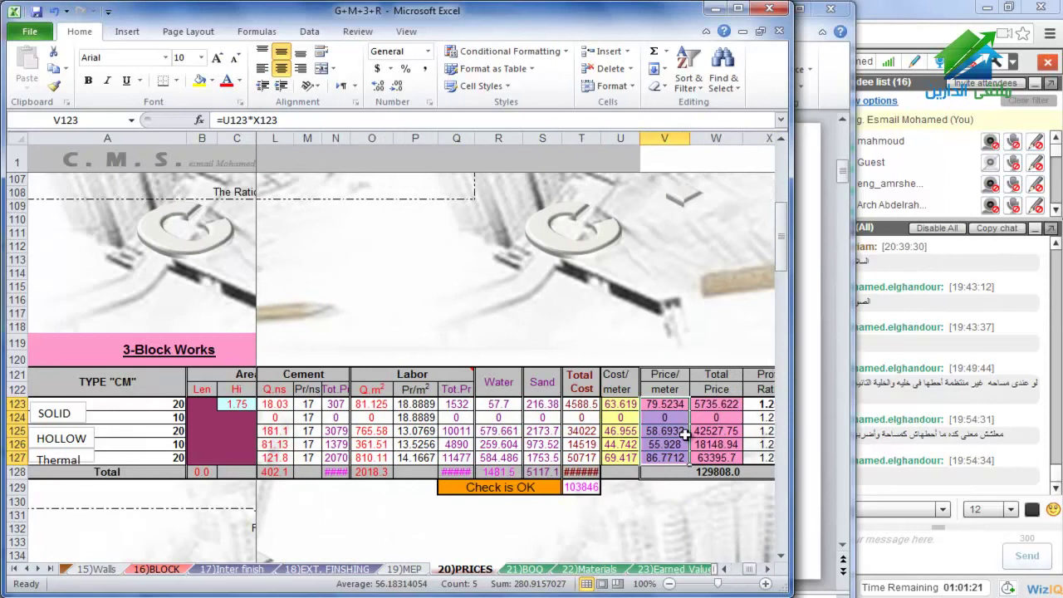
left_click_drag(722, 405, 725, 446)
left_click_drag(677, 405, 693, 456)
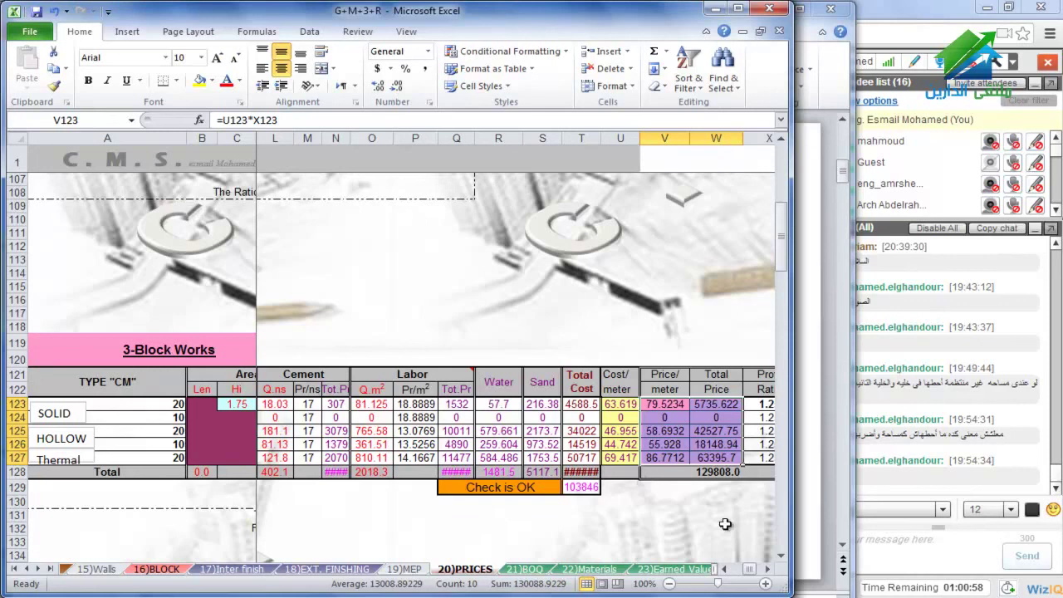
Review the cost, price and profit summary below the block works and return to the cement and labor columns
left_click_drag(750, 569, 734, 579)
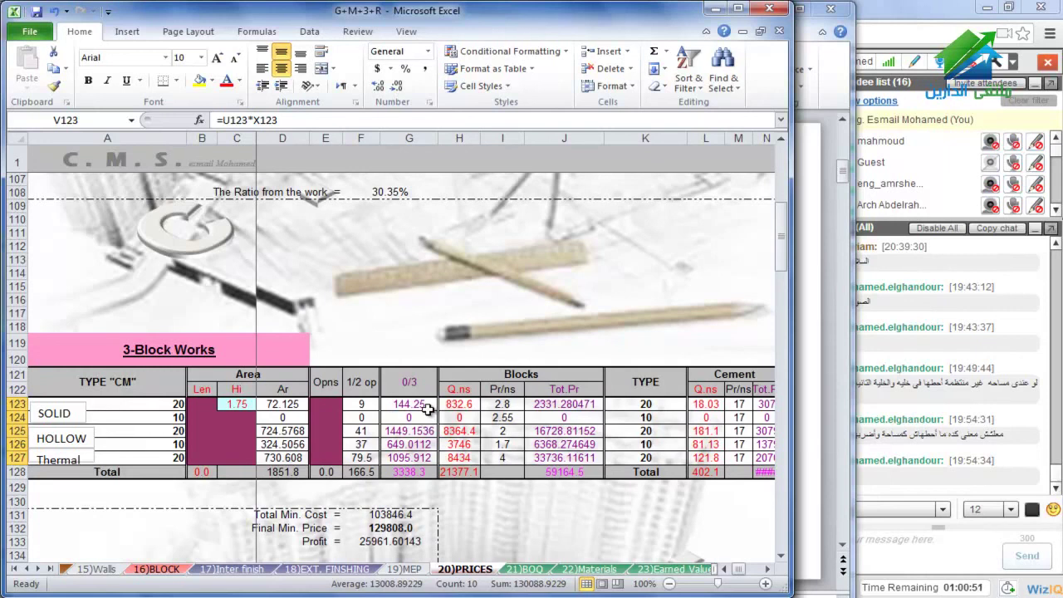
scroll(427, 407, "down", 1)
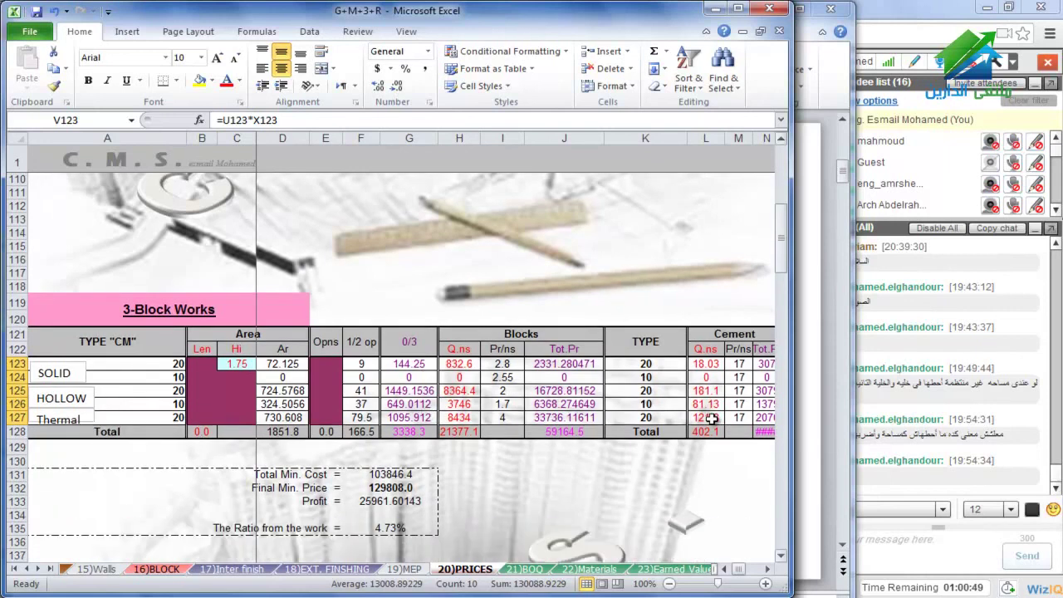
left_click(768, 569)
left_click(767, 569)
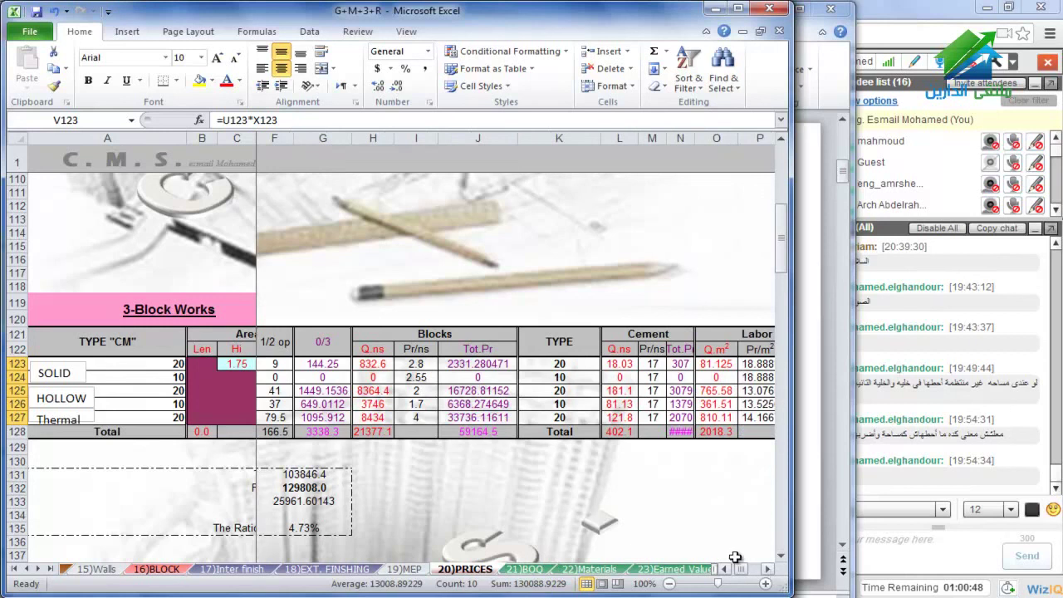
left_click(768, 570)
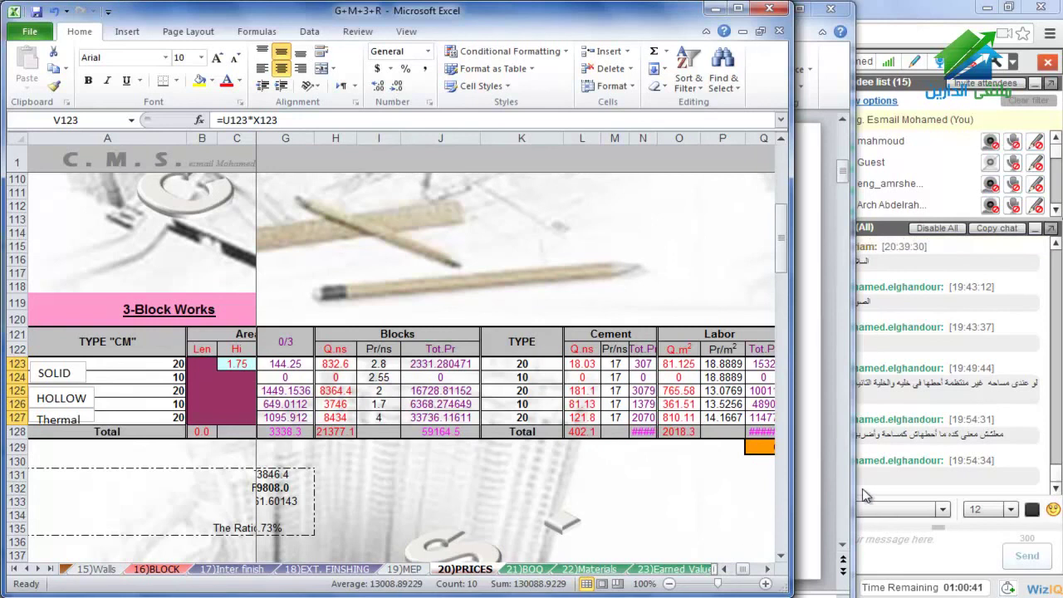
Narrow the PowerPoint window behind the workbook to uncover the webinar chat, and switch back to Excel
left_click(797, 493)
left_click_drag(796, 493, 795, 502)
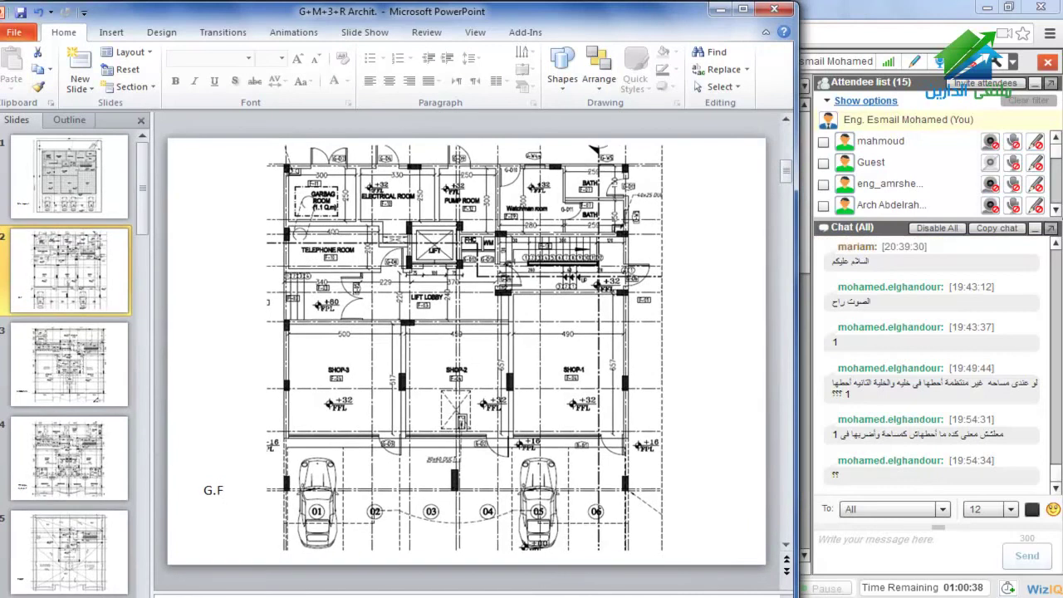
key("alt+Tab")
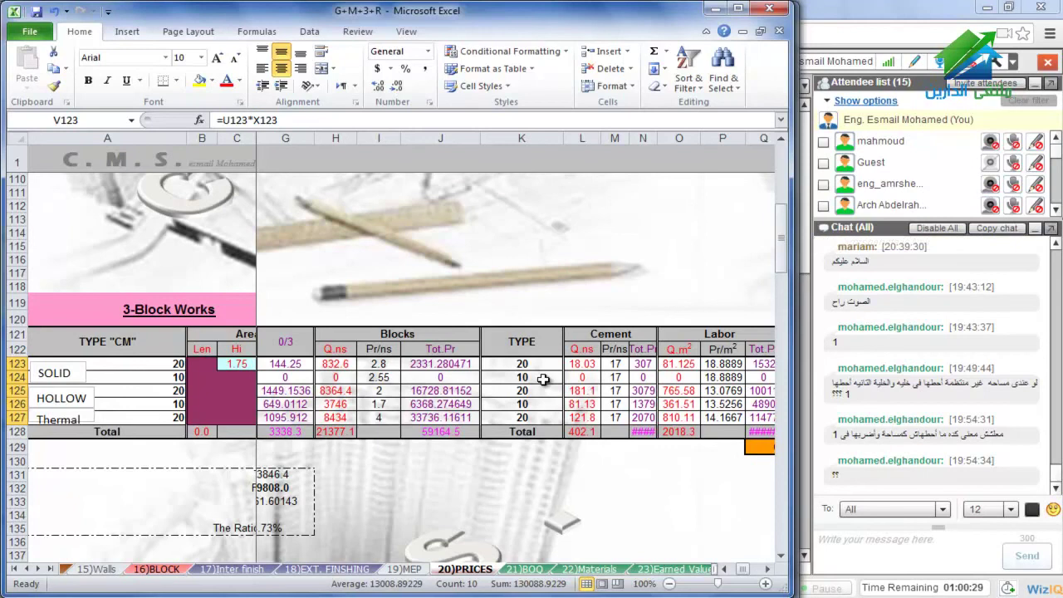
Go to the 4-Soak Away & Septic Tank section and bring its dimensions and concrete, block and plaster tables into view
scroll(543, 379, "down", 3)
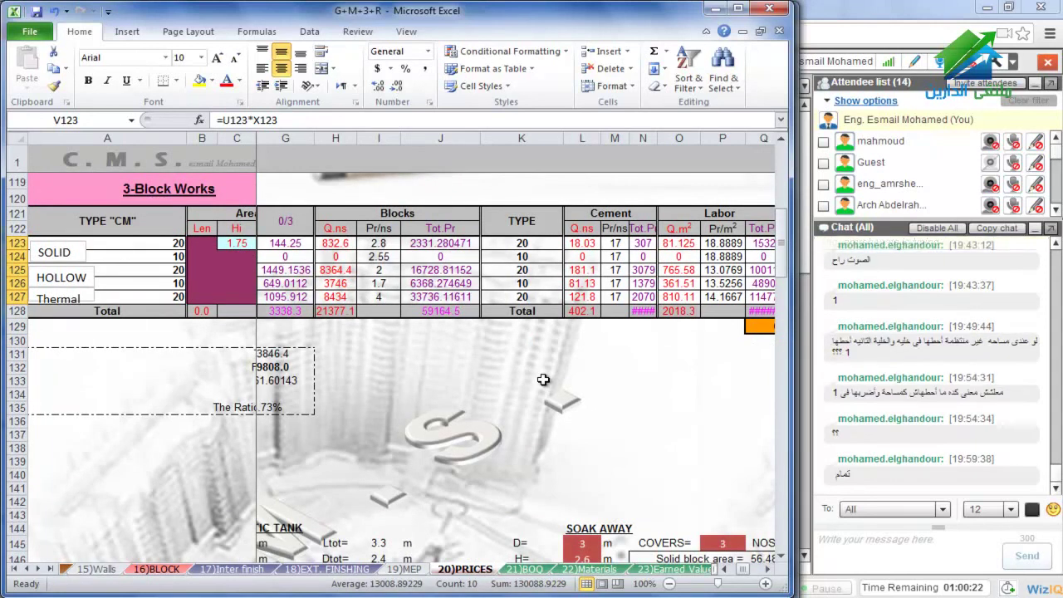
scroll(543, 380, "down", 2)
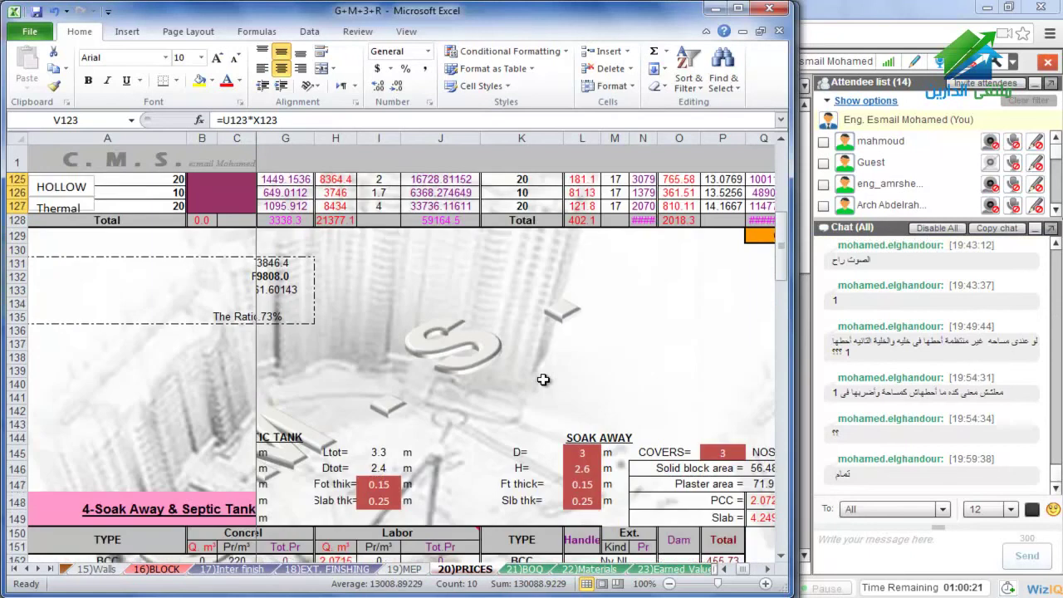
scroll(544, 379, "down", 2)
left_click(722, 570)
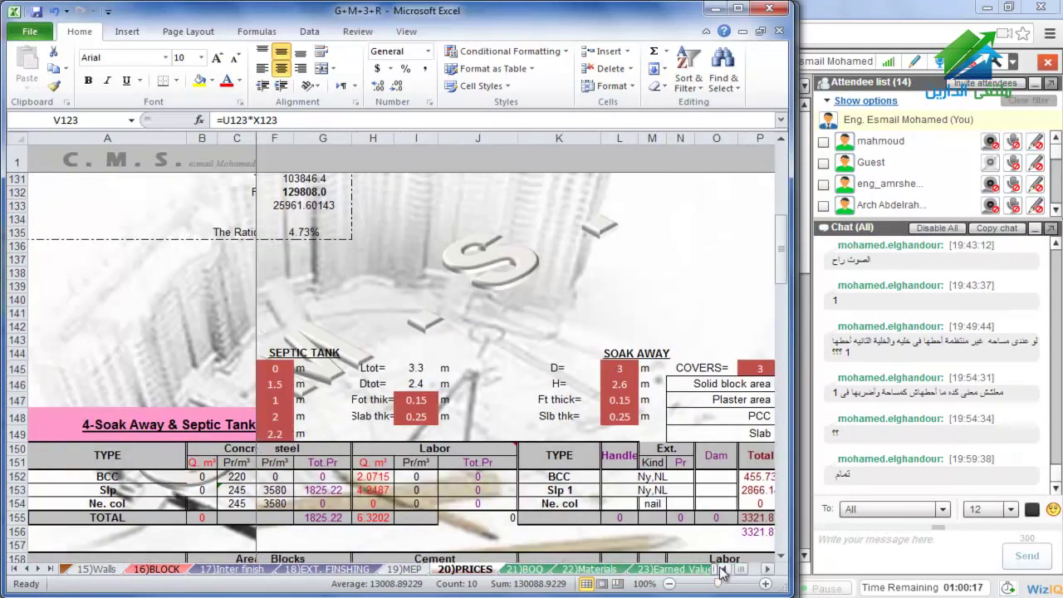
left_click(722, 570)
left_click(721, 570)
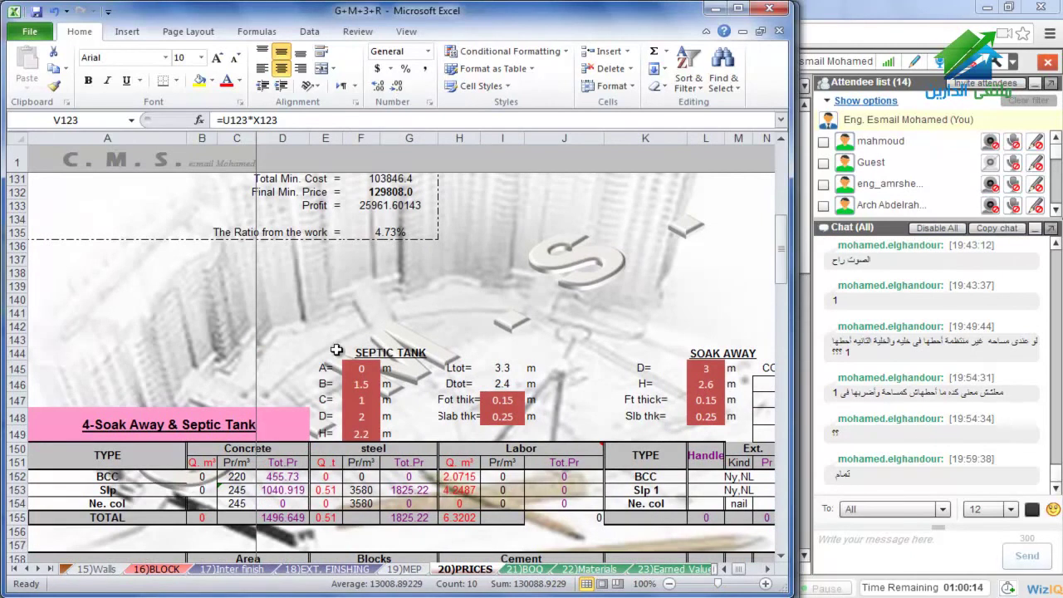
scroll(406, 312, "down", 4)
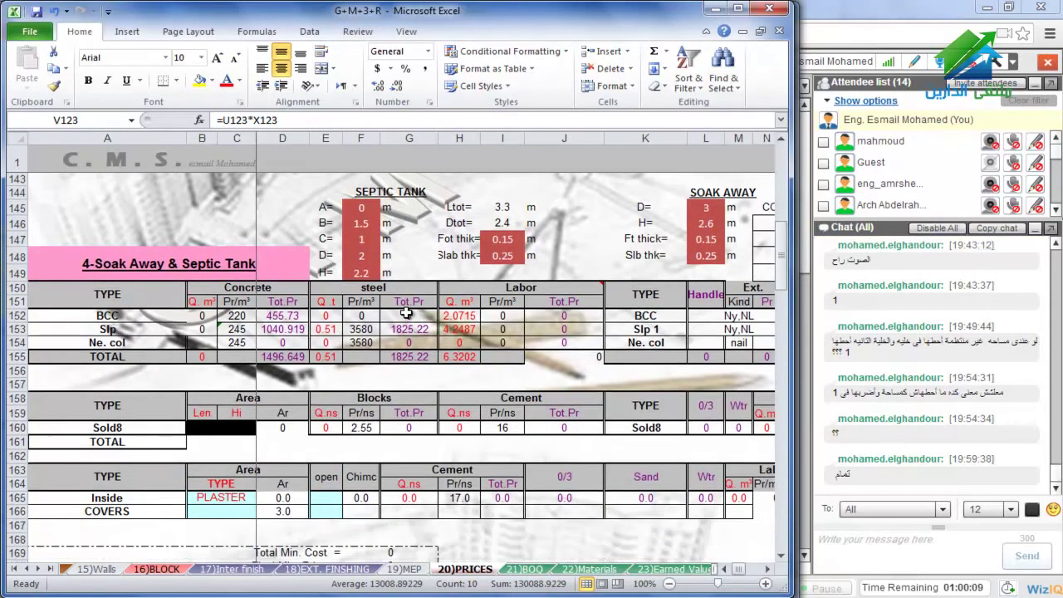
Switch to the PowerPoint drawings, open slide 17 with the septic tank and soak away details, and return to Excel
key("alt+Tab")
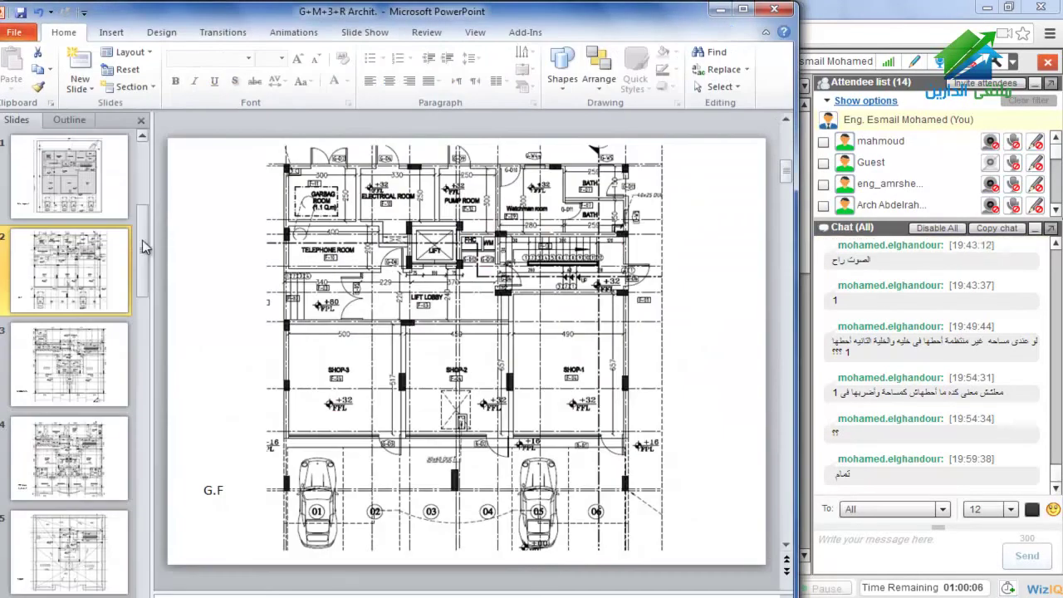
scroll(140, 563, "down", 10)
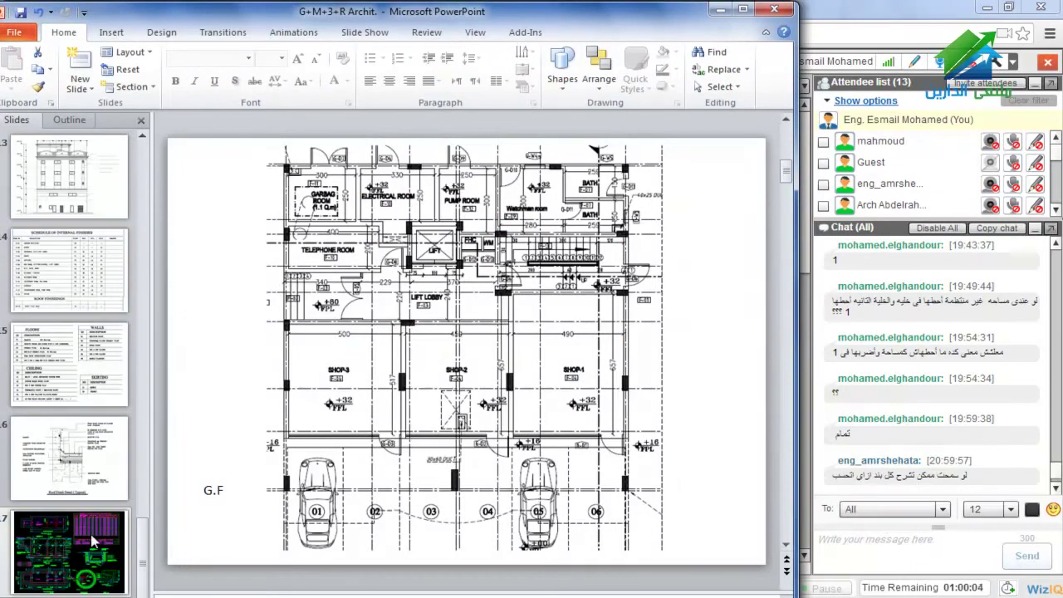
left_click(91, 534)
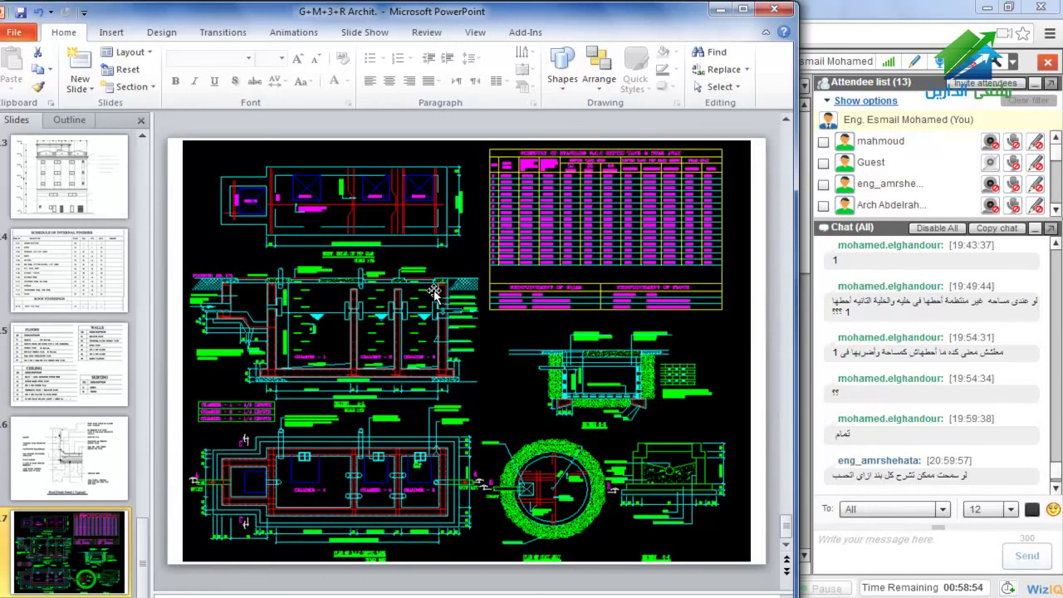
key("alt+Tab")
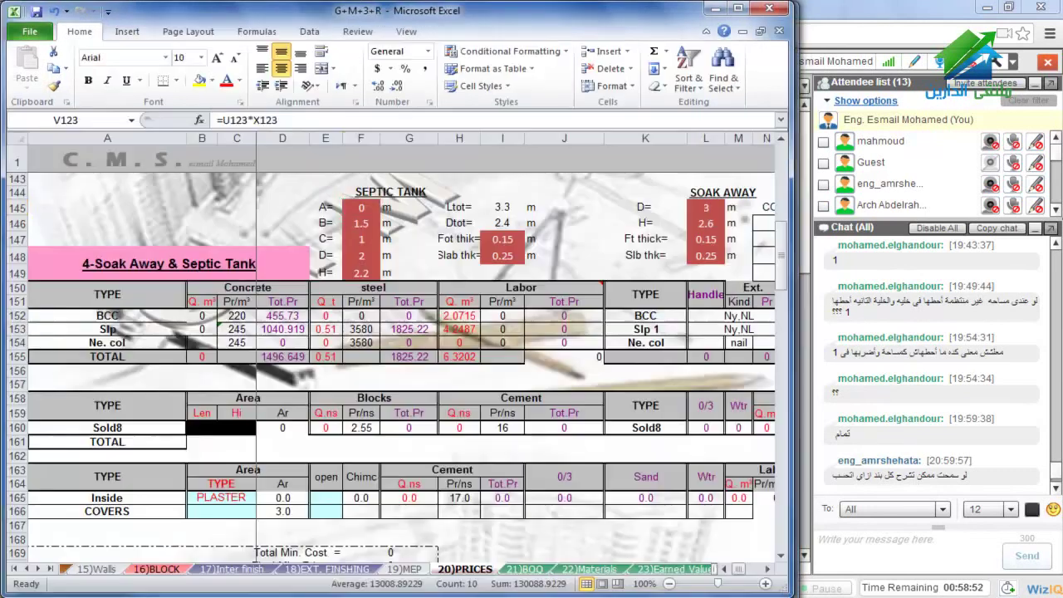
Set the septic tank's dimension A to 3 m
left_click(367, 206)
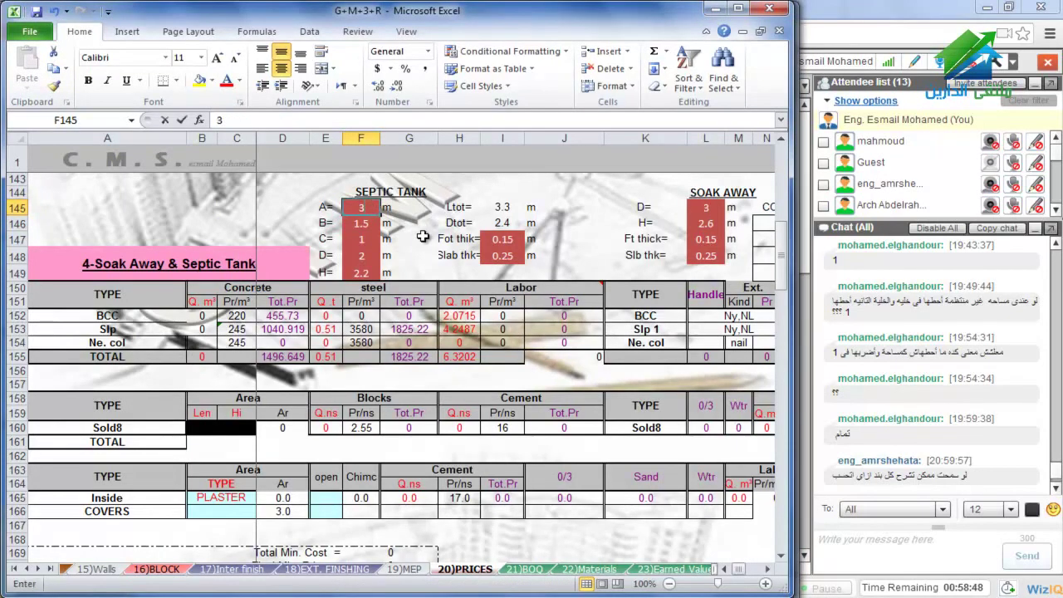
type("3")
key("Return")
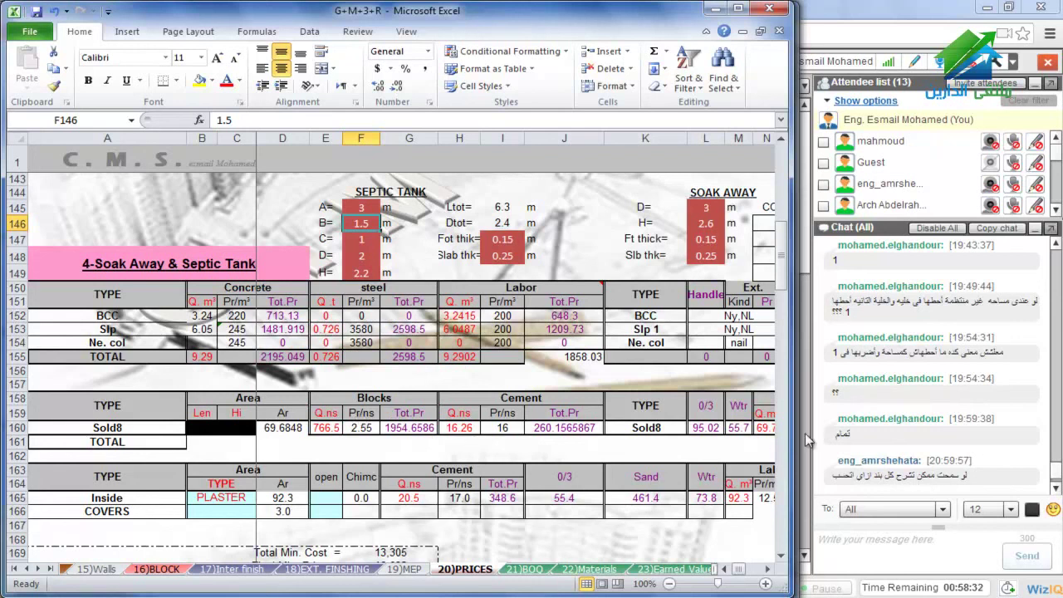
Widen the Excel window and inspect the Total Min. Cost formula of the soak away and septic tank summary
left_click_drag(796, 438, 888, 434)
scroll(427, 438, "down", 3)
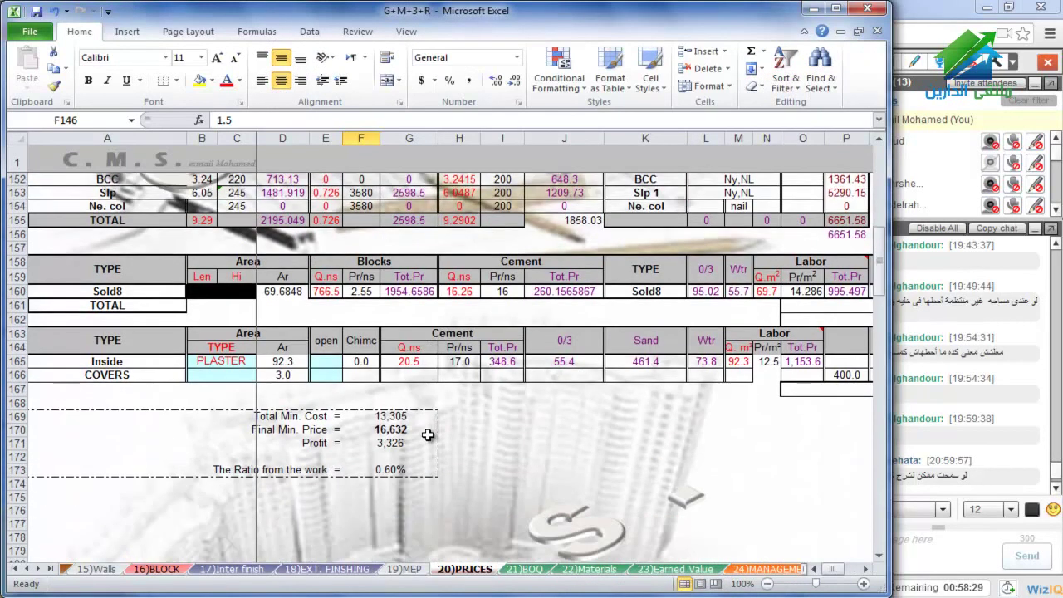
left_click(391, 415)
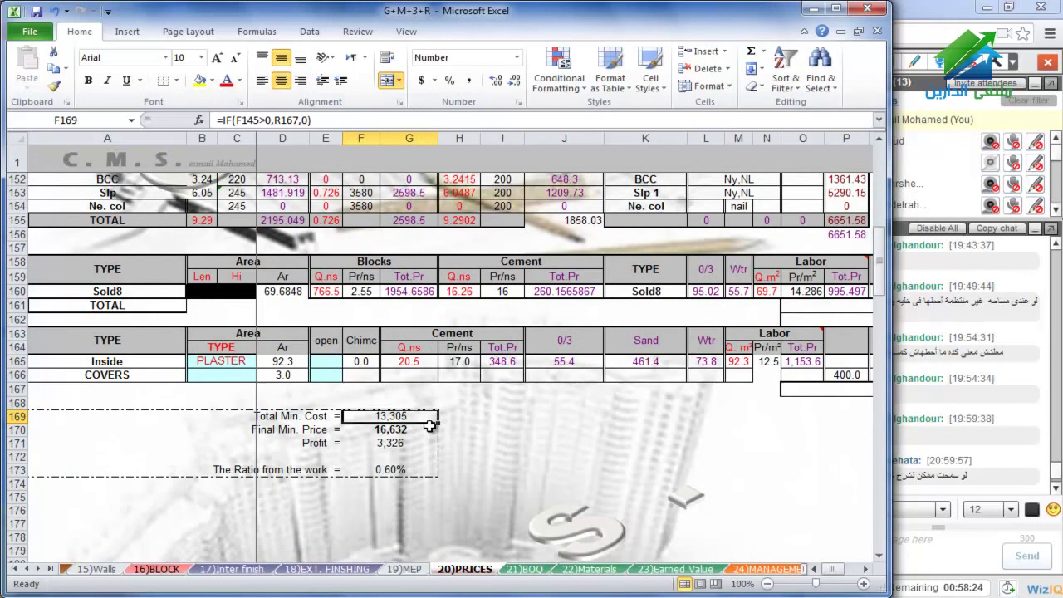
Set the septic tank's dimension A to 0 m and check the section's tables and cost summary
scroll(429, 425, "up", 3)
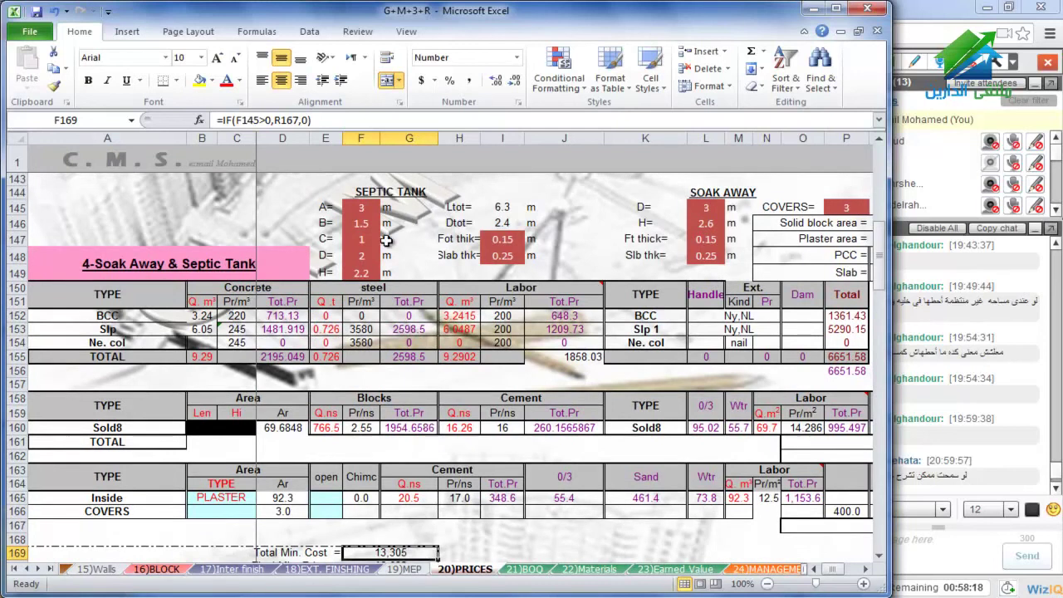
left_click(363, 209)
type("0")
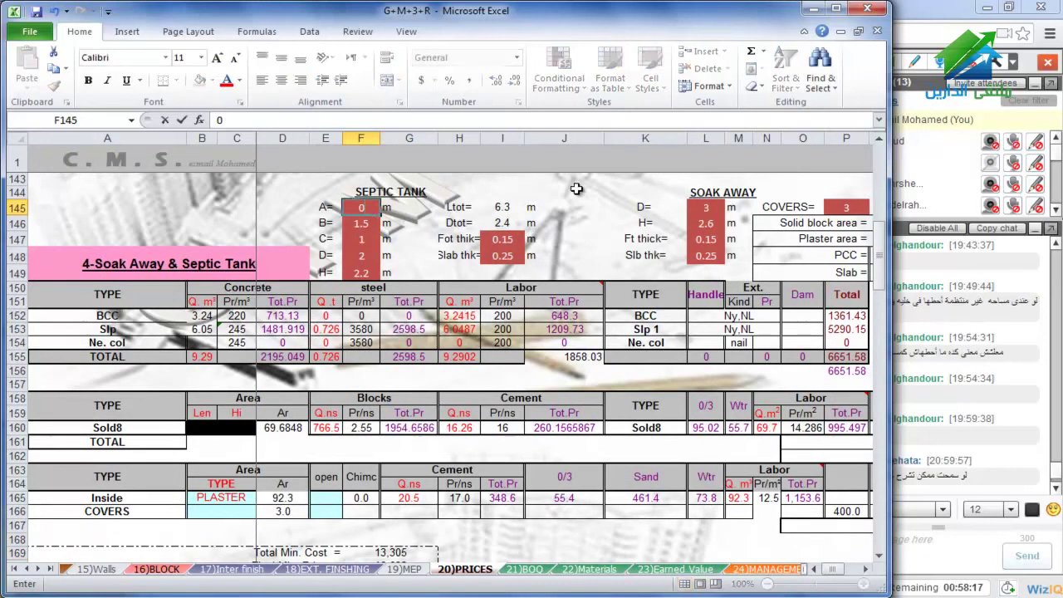
key("Return")
scroll(577, 192, "down", 1)
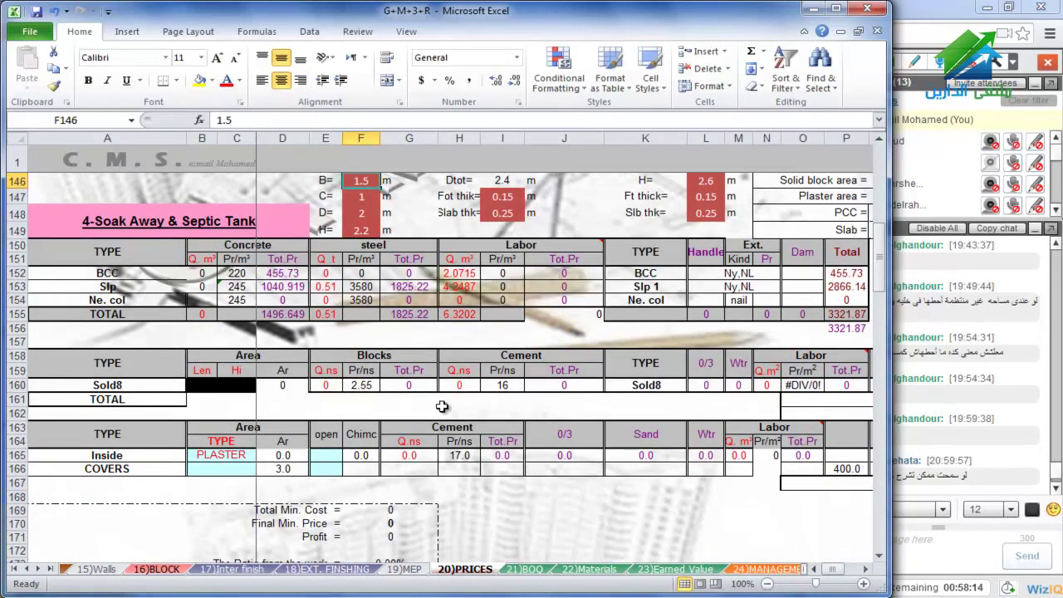
Open the 15)Walls sheet and go past the walls, parapets and manaras tables to the TANKS section
left_click(106, 572)
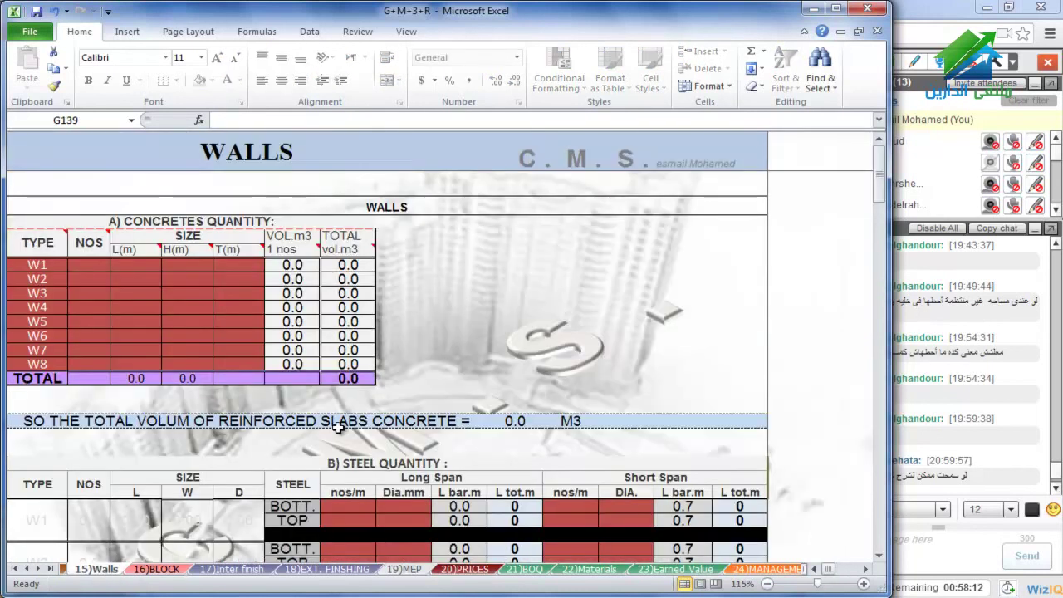
scroll(332, 364, "down", 15)
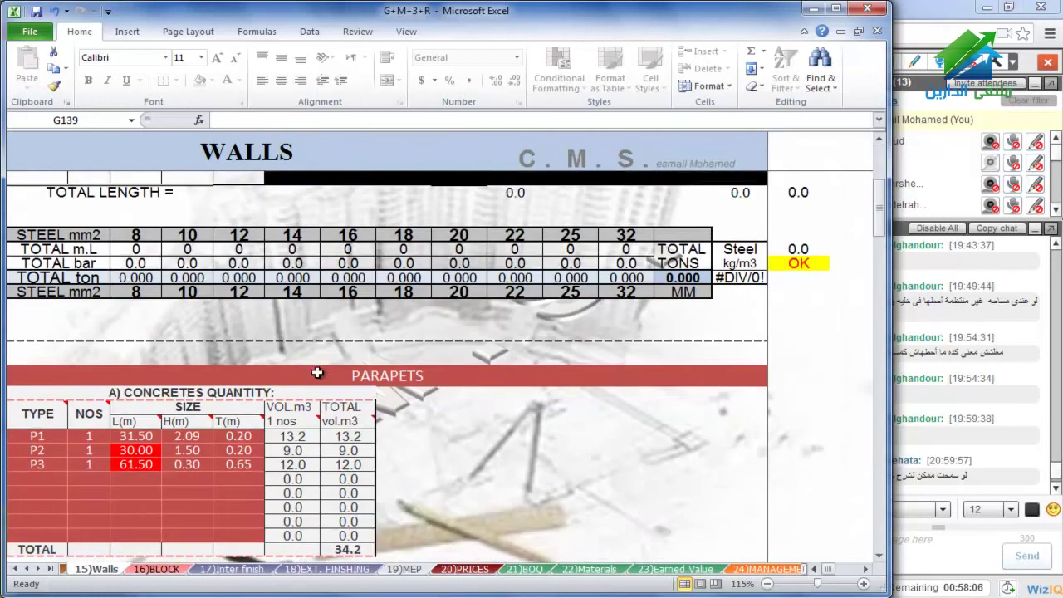
scroll(318, 373, "up", 1)
scroll(317, 373, "down", 15)
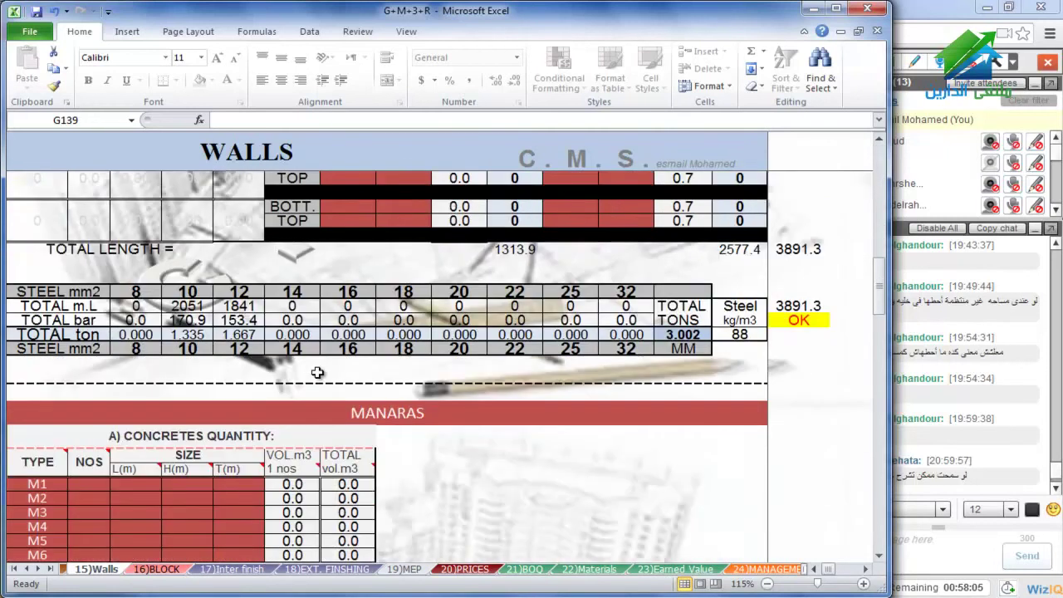
scroll(317, 373, "down", 15)
scroll(317, 373, "down", 15)
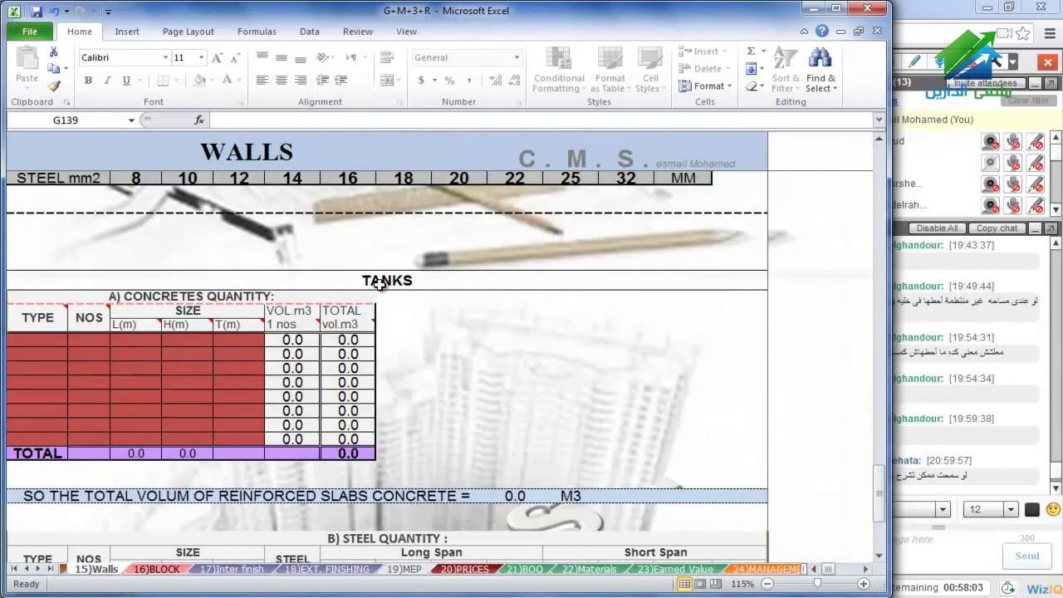
Go through the TANKS concrete quantity inputs in the first row: type and the L, H and T sizes
left_click(63, 345)
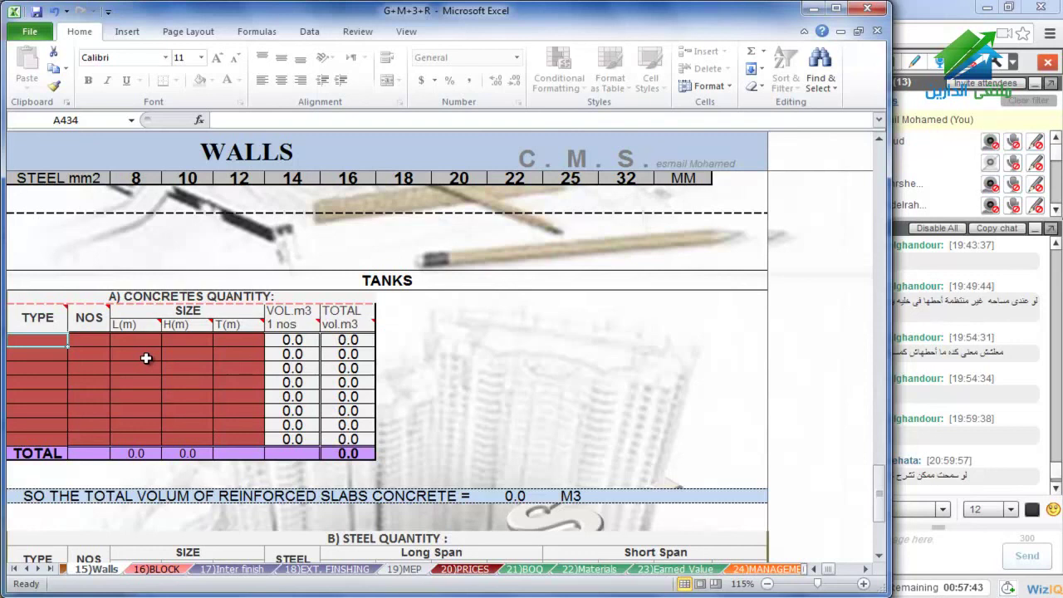
left_click(142, 329)
left_click(155, 339)
left_click(185, 339)
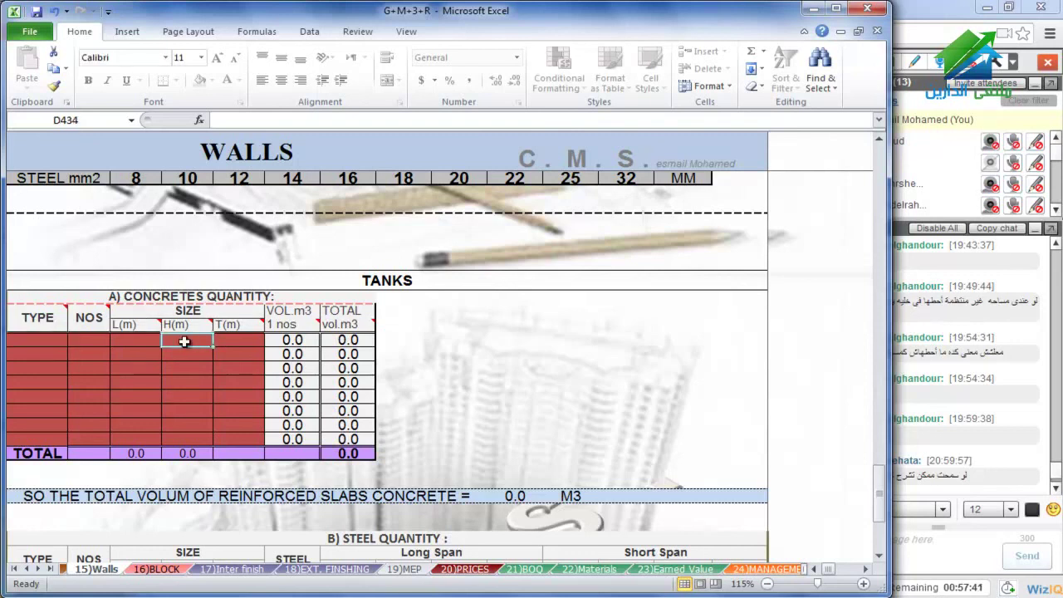
left_click(235, 340)
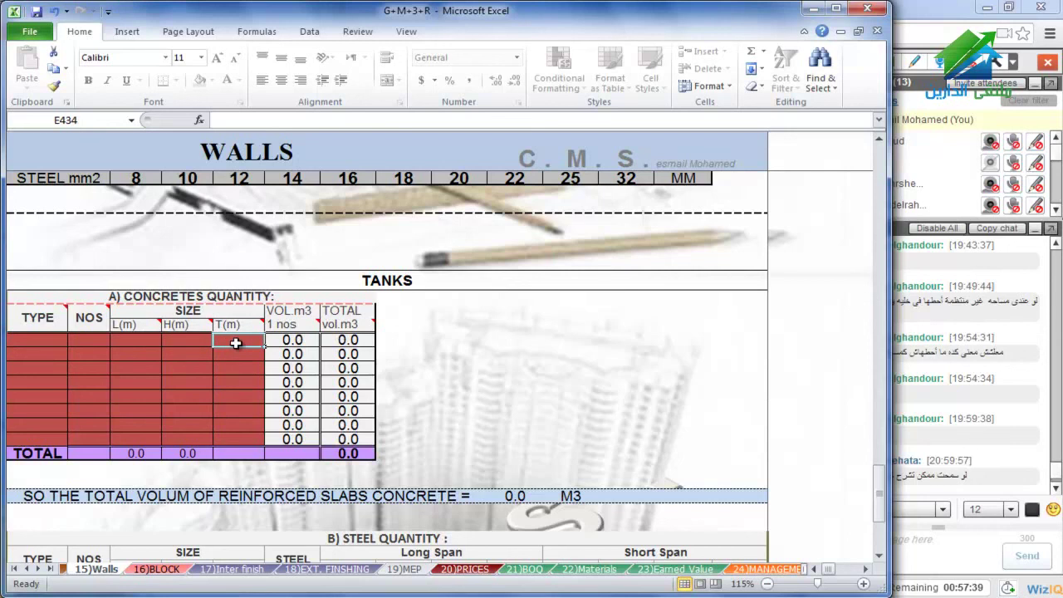
Check the long span bar number and diameter cells in the TANKS steel quantity table, and return to its concrete table
scroll(235, 342, "down", 4)
left_click(319, 412)
left_click(341, 404)
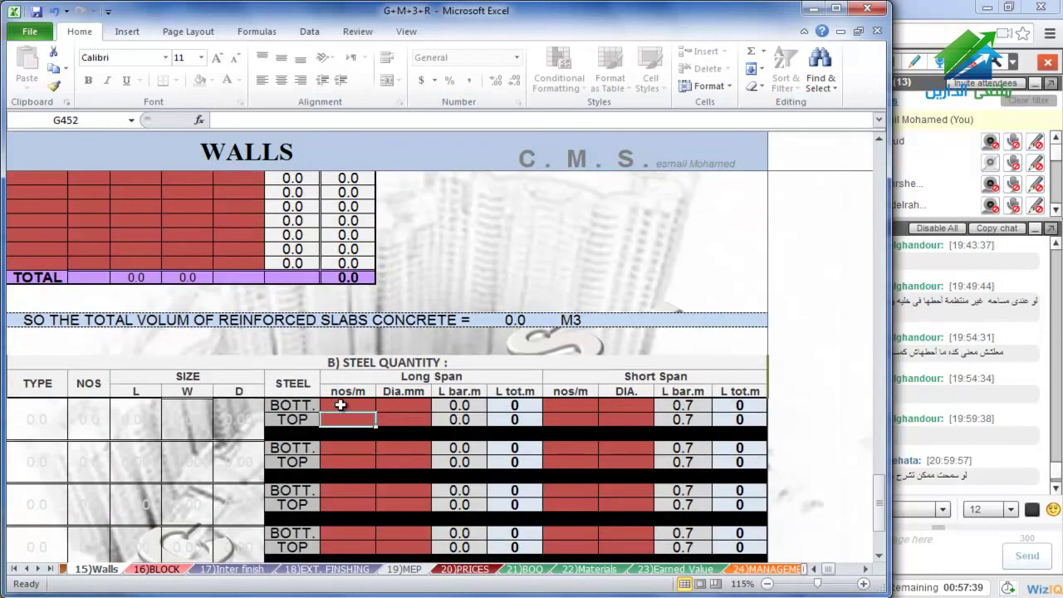
left_click(395, 412)
scroll(392, 354, "up", 4)
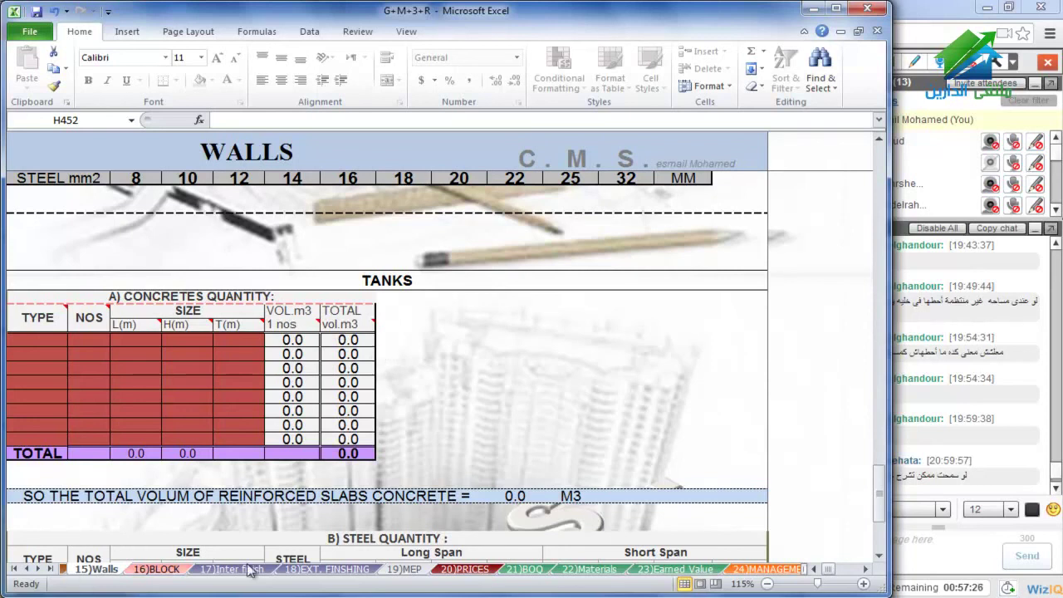
Return to the 20)PRICES sheet and review the septic tank's dimension A and the soak away and septic tank tables
left_click(467, 569)
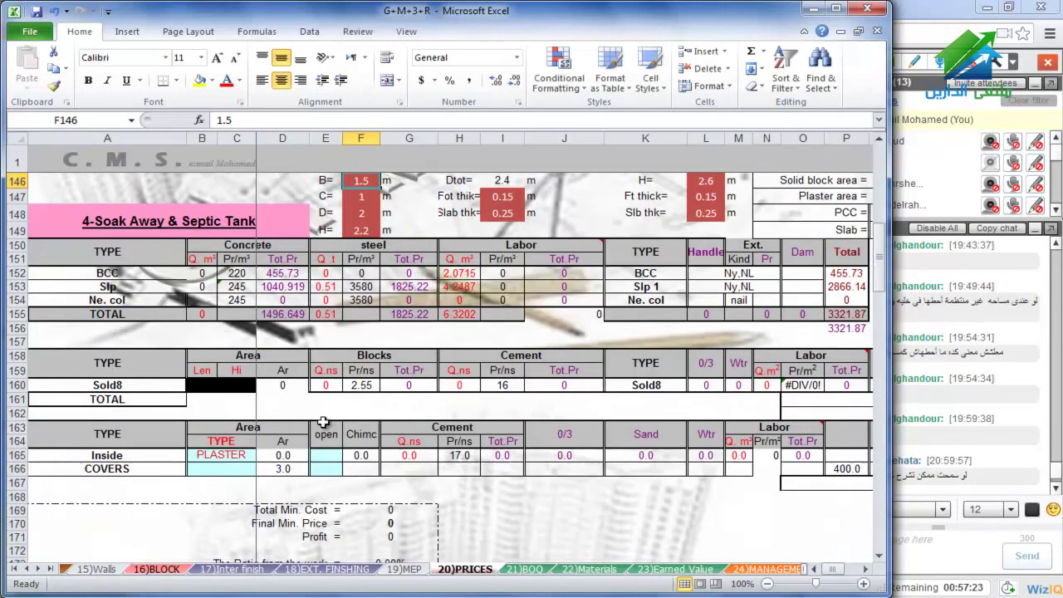
scroll(323, 422, "up", 1)
key("Up")
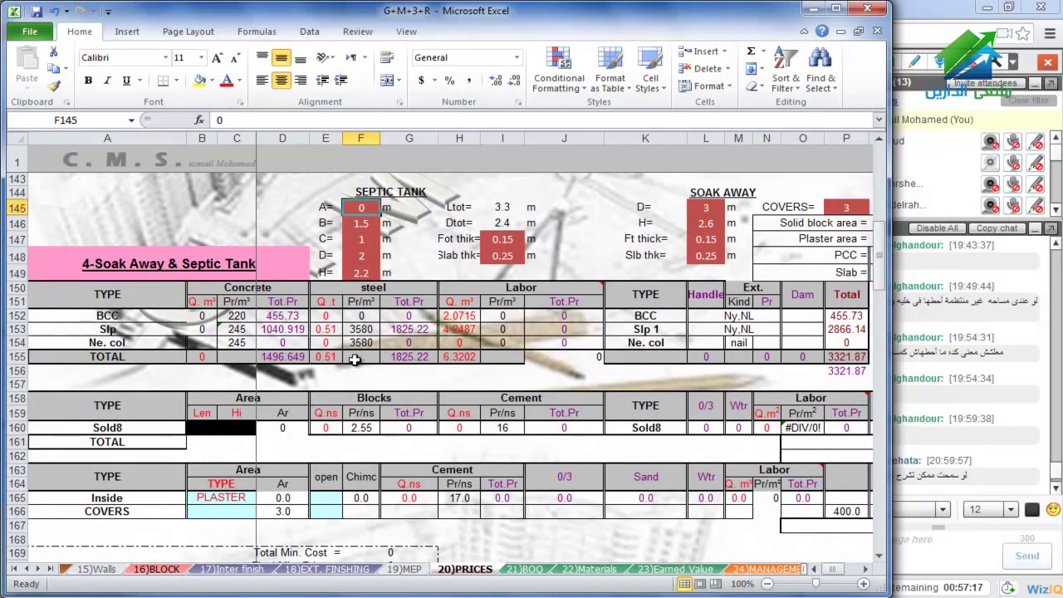
scroll(356, 363, "down", 1)
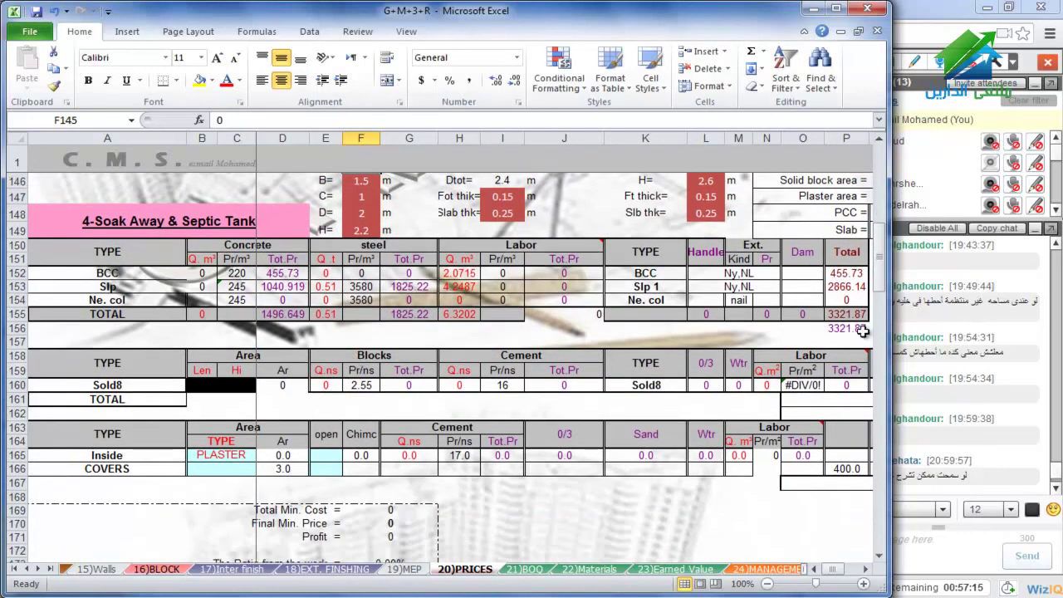
Go to the 5-Plaster section and inspect the area formulas for inside, ceiling and outside plaster
scroll(529, 433, "down", 8)
scroll(529, 433, "down", 3)
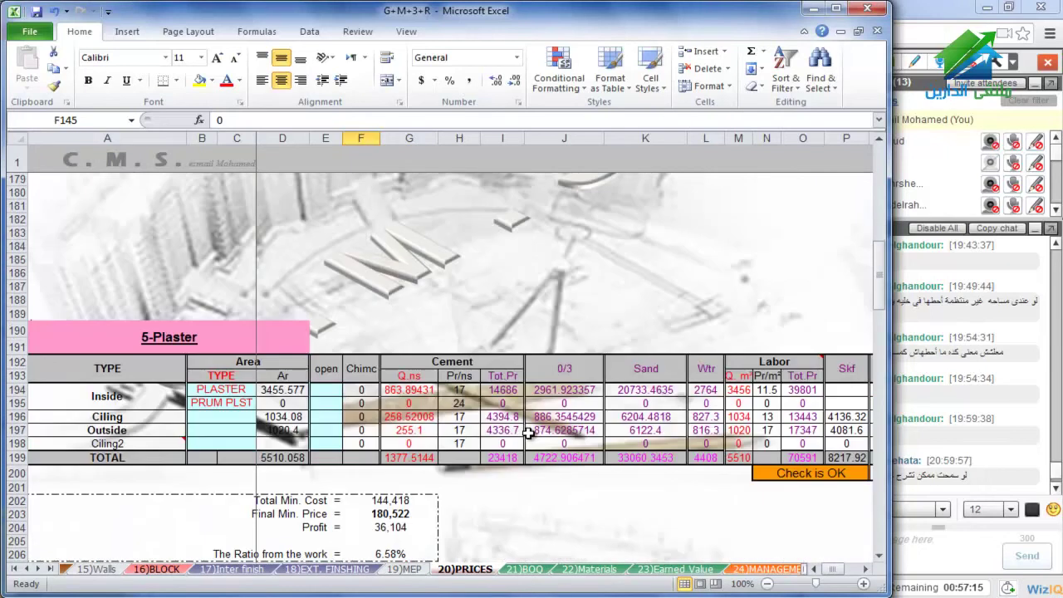
left_click(298, 391)
left_click(295, 417)
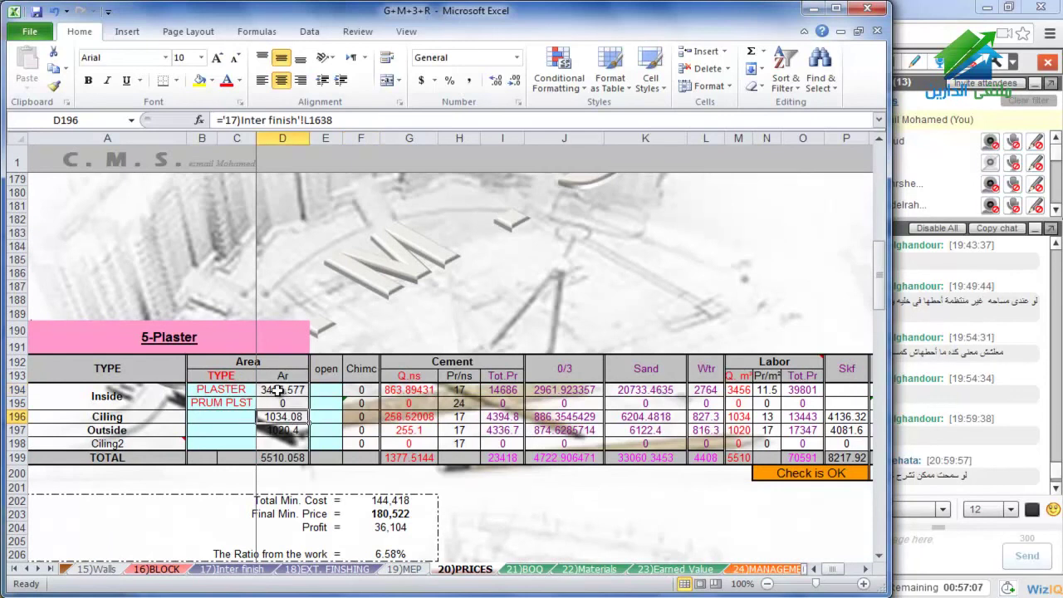
left_click(278, 390)
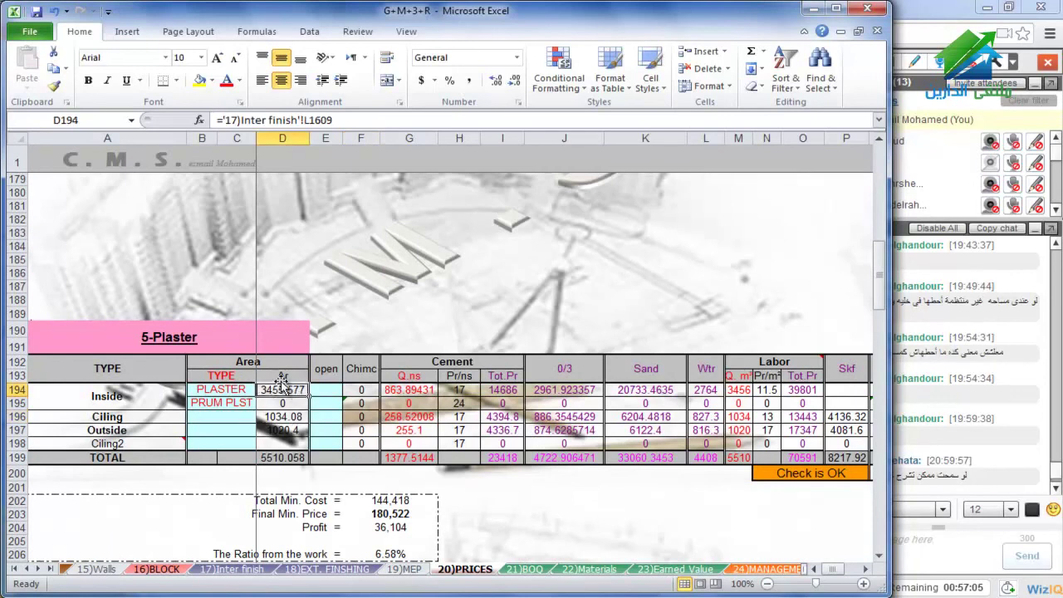
left_click(284, 416)
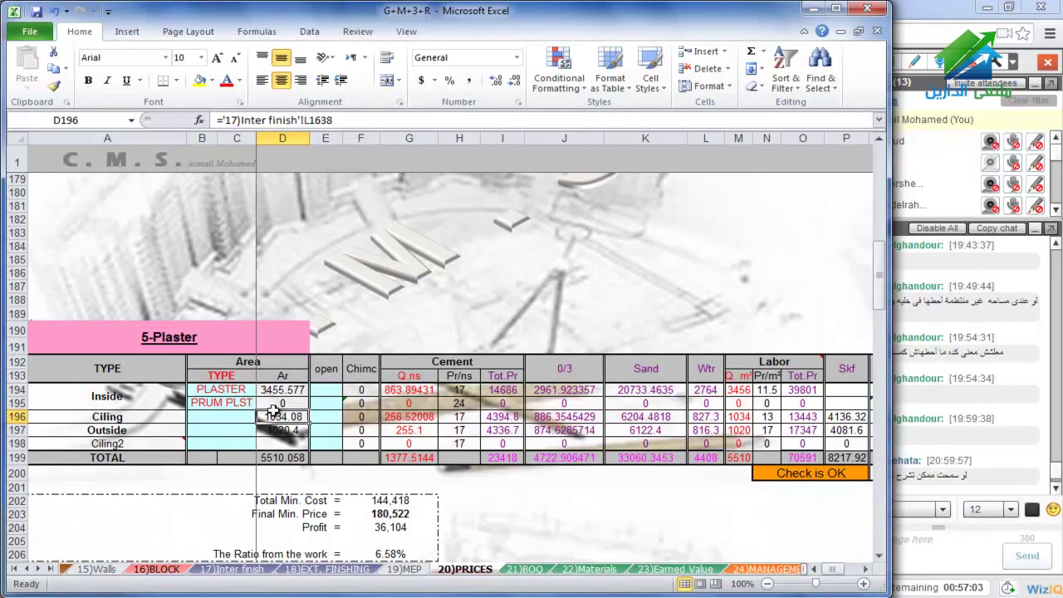
left_click(286, 431)
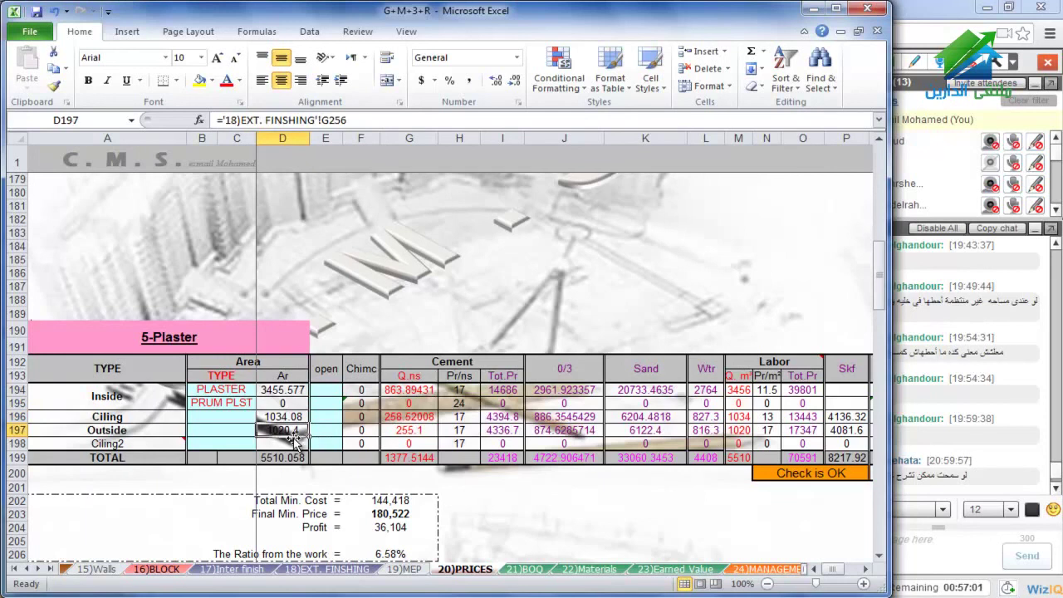
Inspect the plaster table's cement total price, cement quantity and 0/3 formulas for the plaster rows
left_click(496, 391)
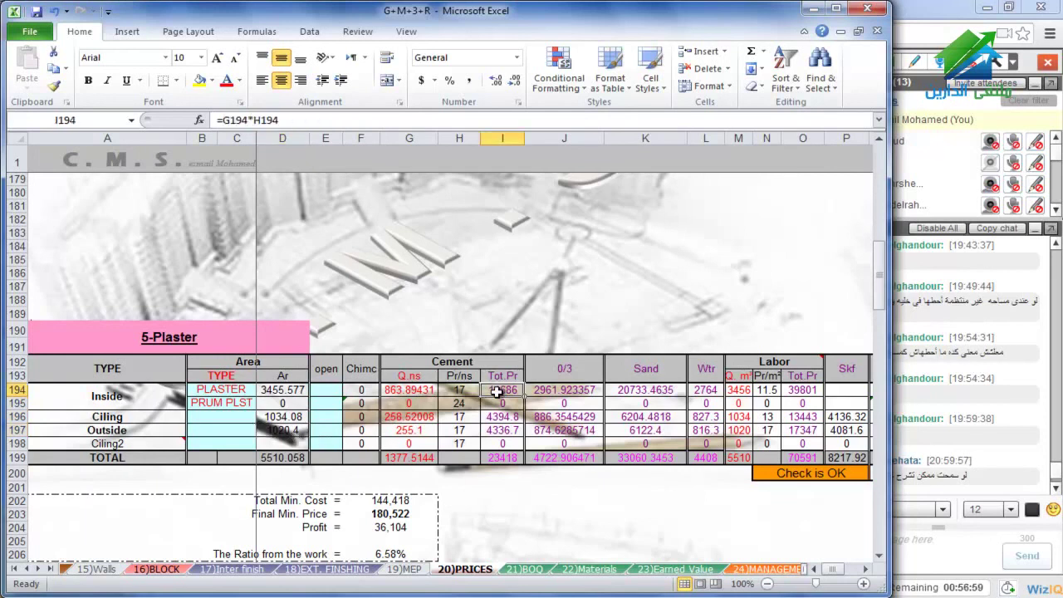
left_click(410, 391)
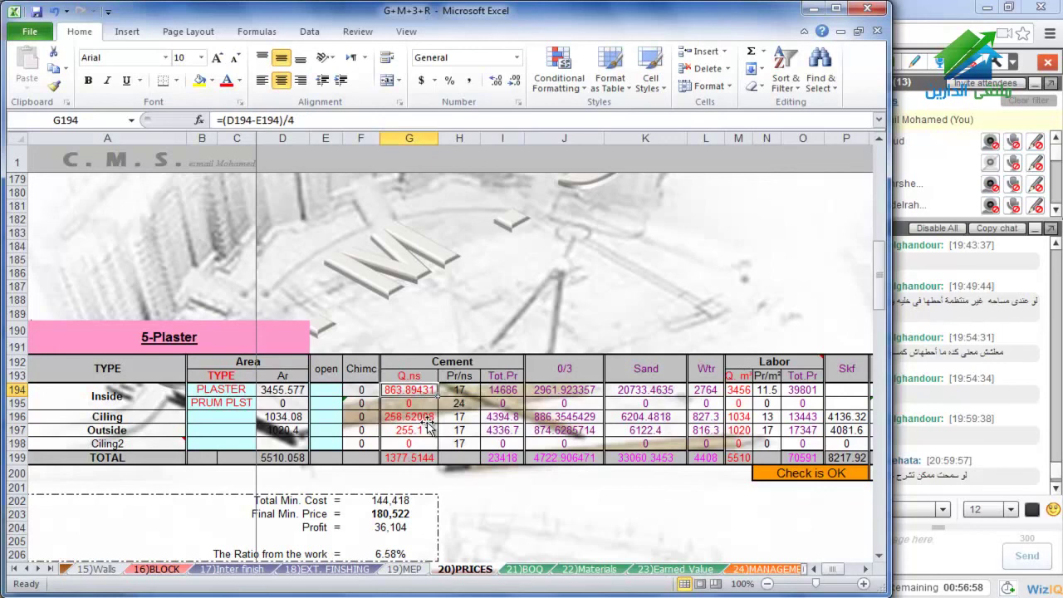
left_click(425, 418)
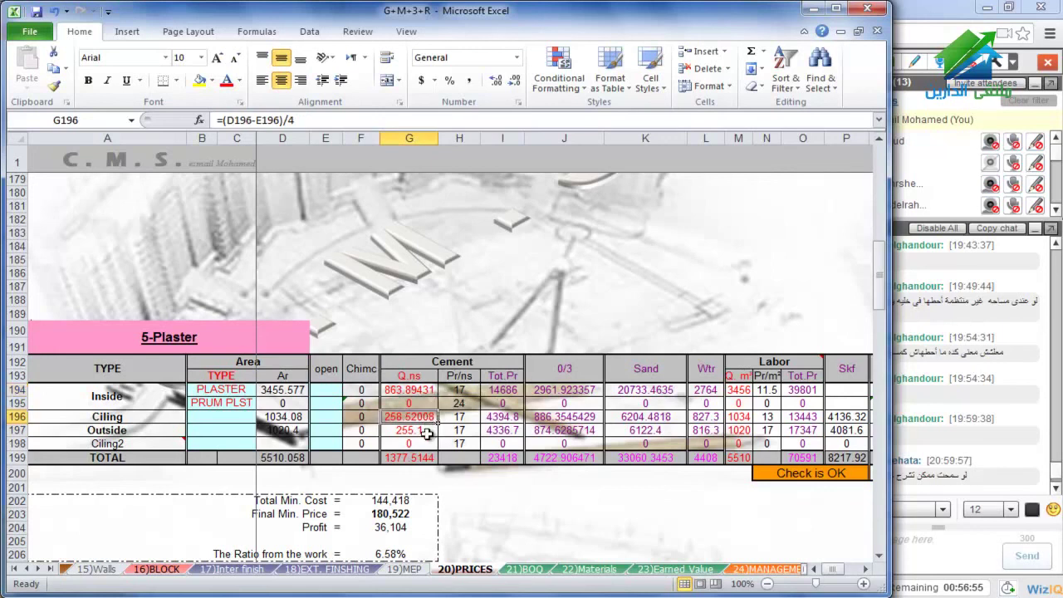
left_click(426, 433)
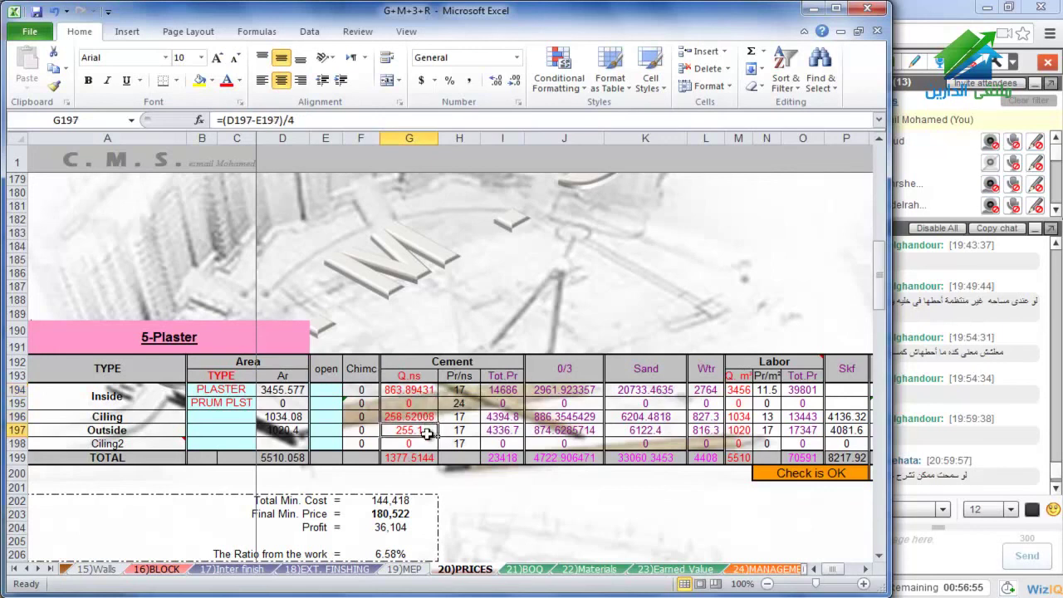
left_click(573, 394)
Examine the plaster labor price per square metre and the Skf cost formulas for the ceiling and outside rows
left_click(864, 570)
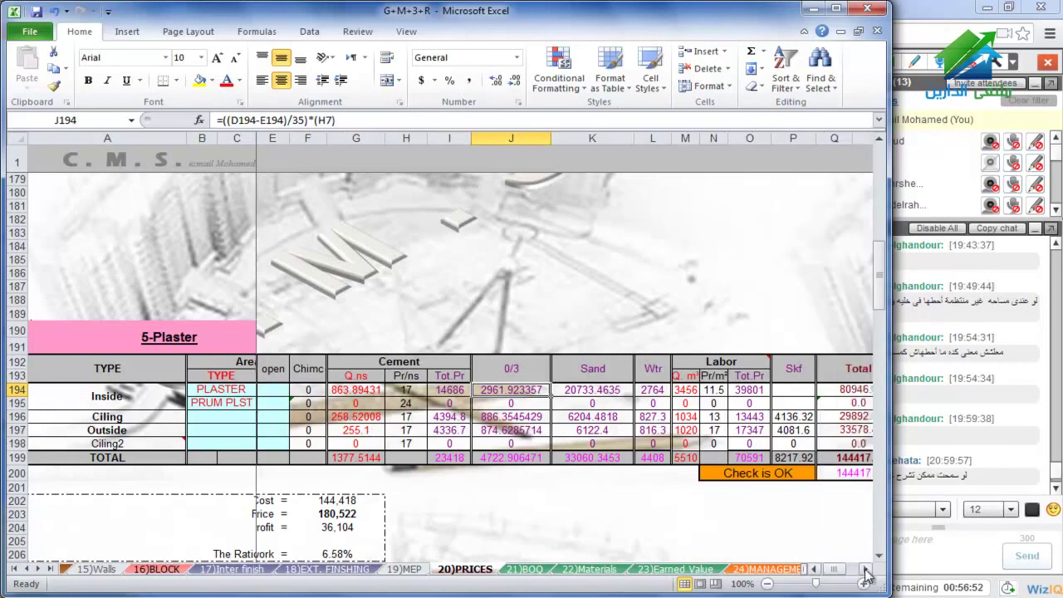
left_click_drag(498, 389, 504, 447)
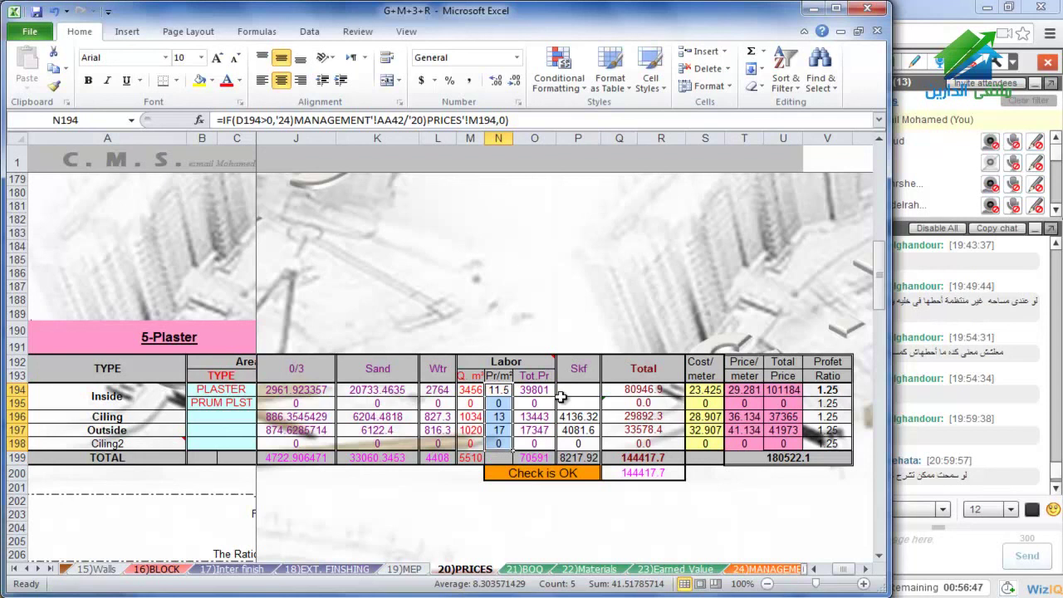
left_click_drag(575, 417, 575, 430)
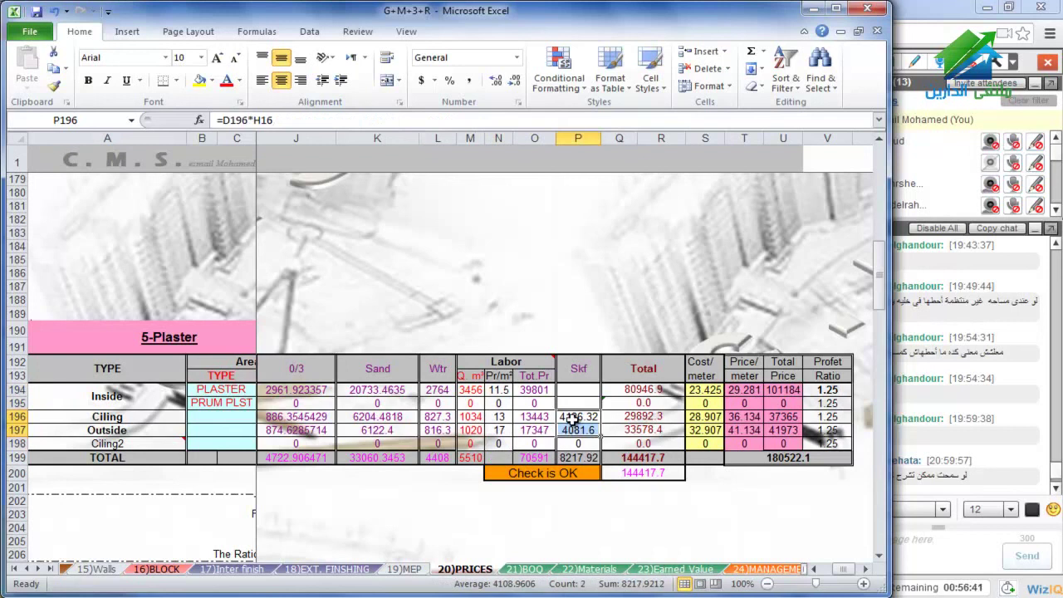
left_click(576, 430)
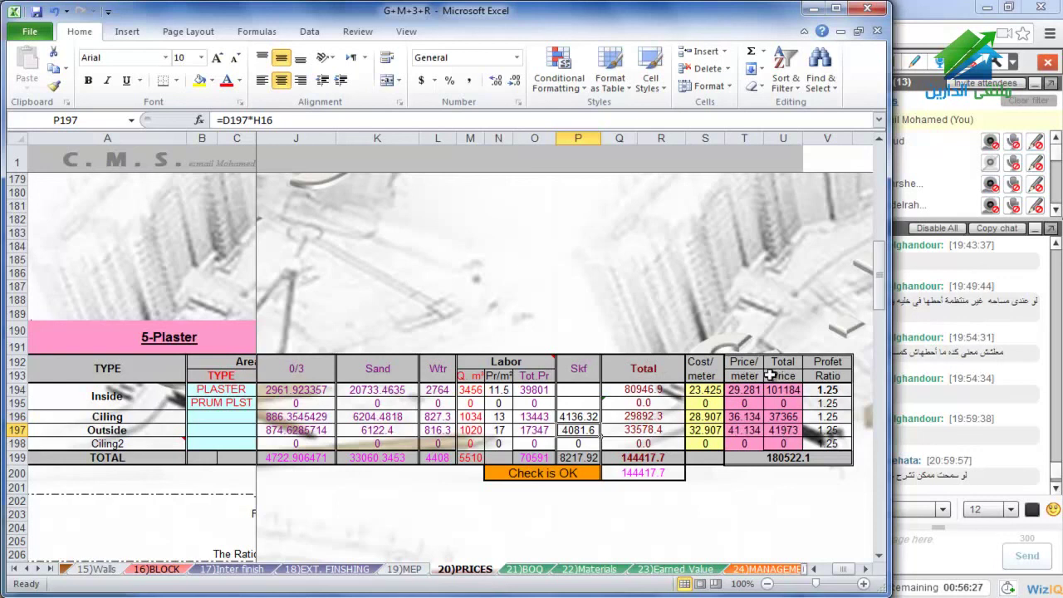
Move on to the 6-FINISHINGS section and view its floors and skirtings tables
left_click_drag(843, 572, 822, 573)
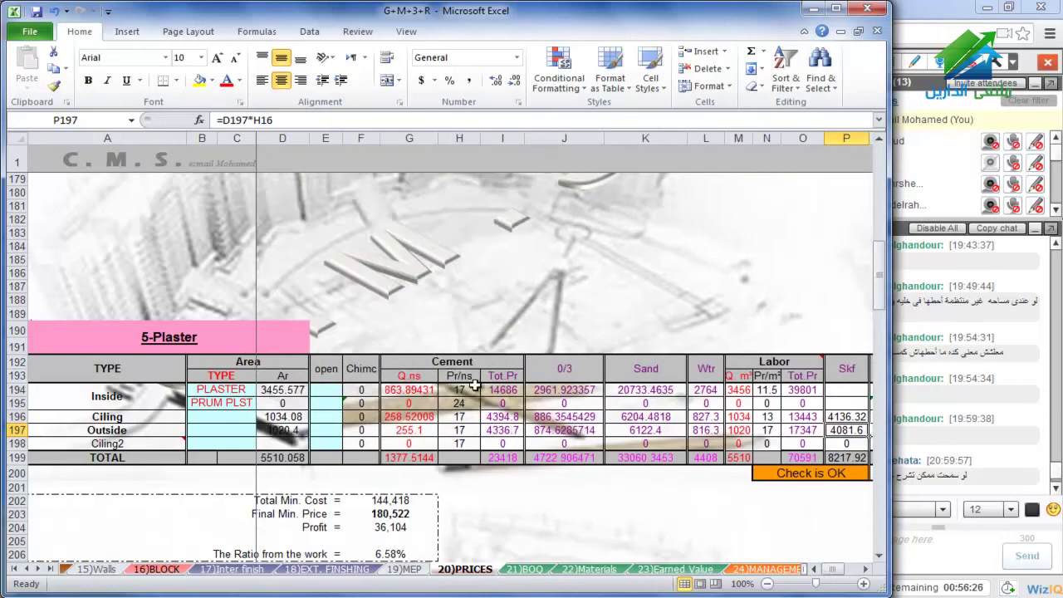
scroll(475, 385, "down", 7)
scroll(208, 397, "down", 3)
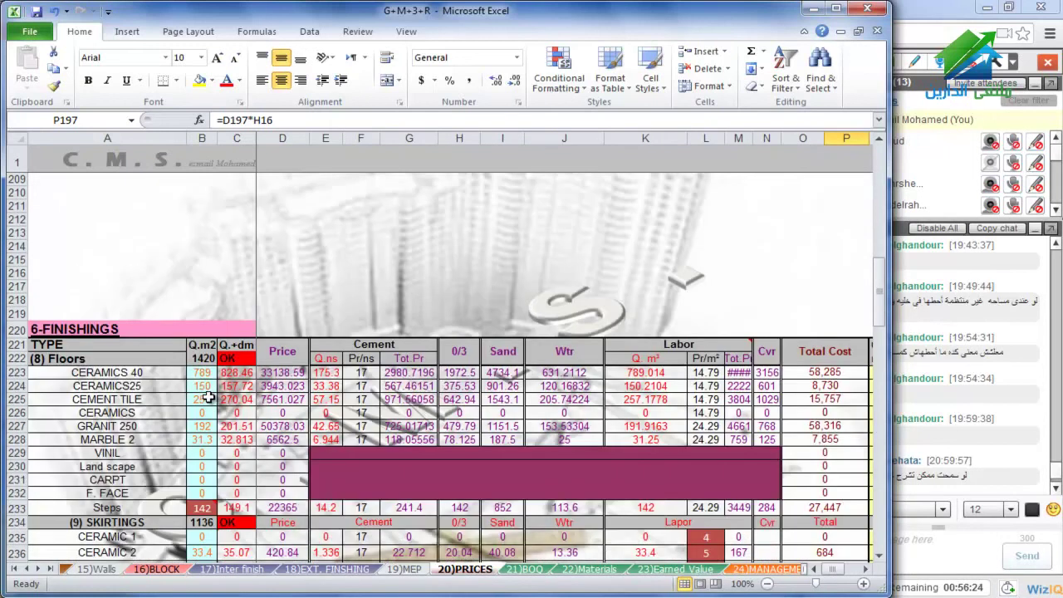
scroll(209, 398, "down", 3)
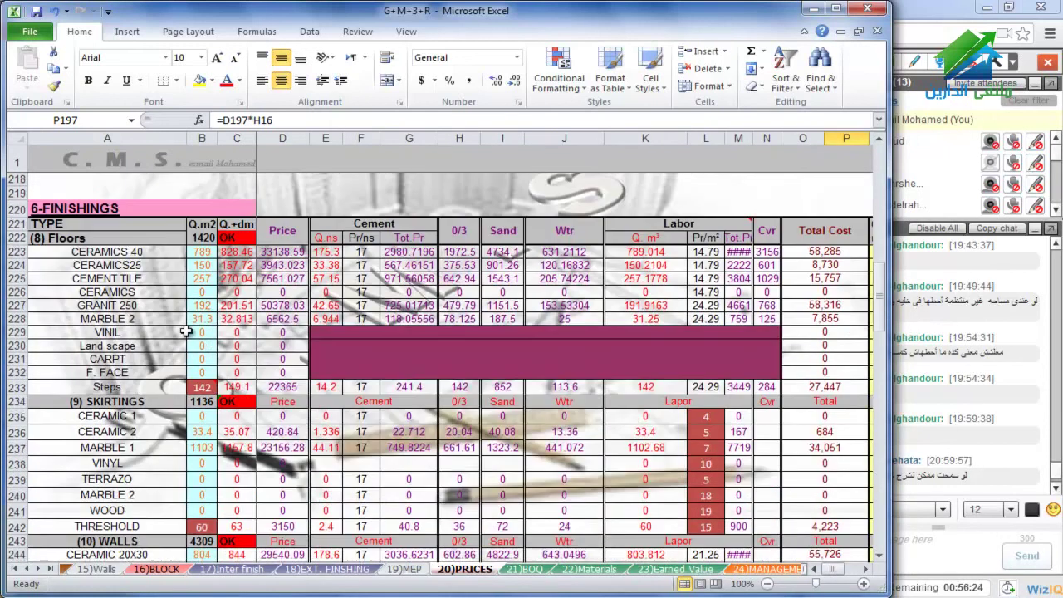
Inspect the (8) Floors quantities in column B and the damage-allowance formulas in column C of the finishings section
left_click_drag(202, 252, 202, 358)
left_click_drag(149, 253, 156, 402)
left_click_drag(202, 253, 202, 372)
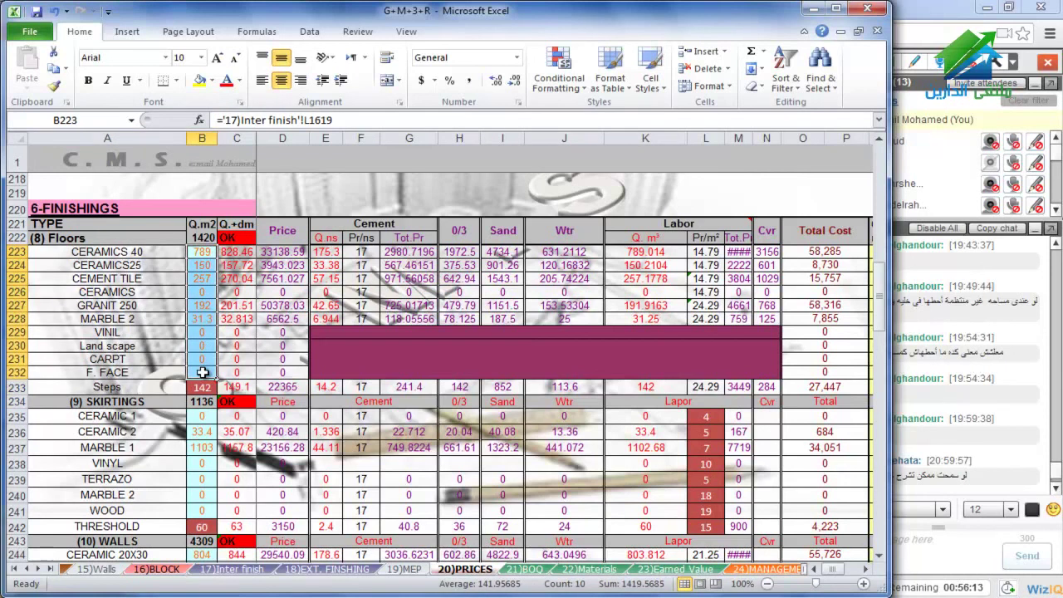
left_click_drag(239, 253, 237, 388)
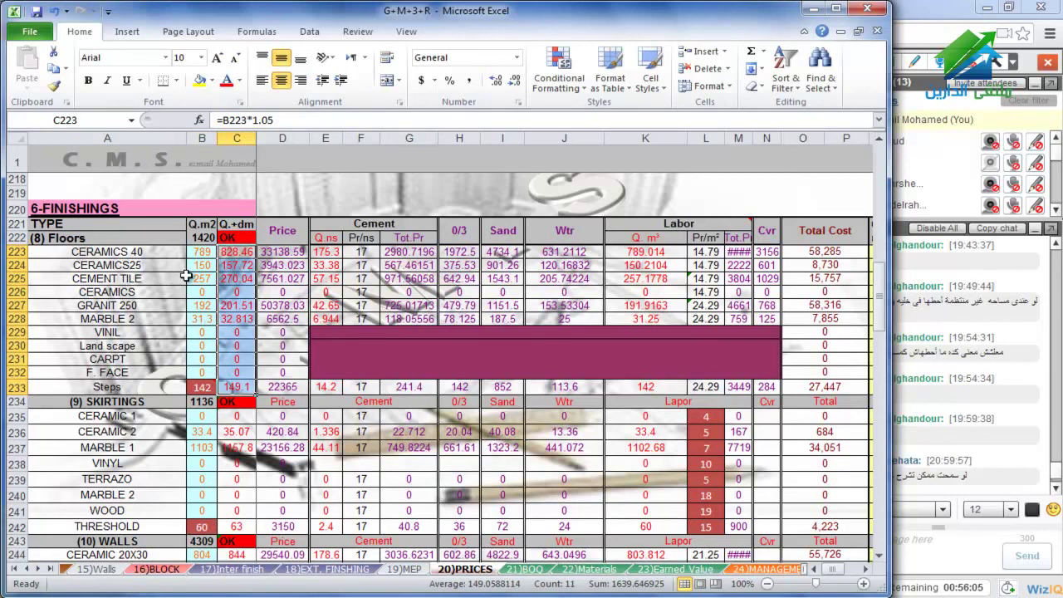
left_click(238, 278)
left_click(236, 316)
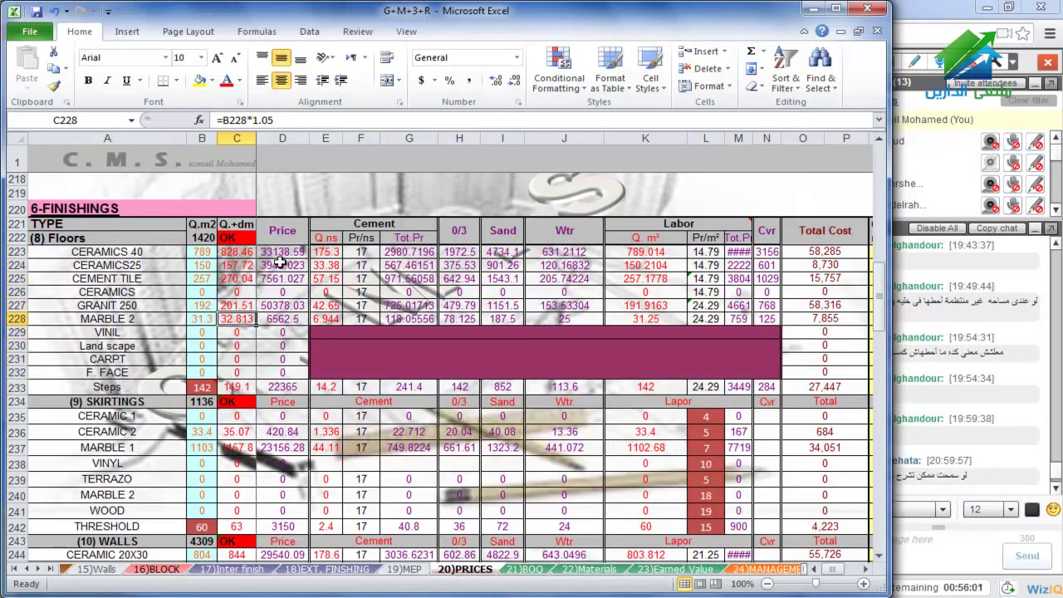
Check the floor Price formulas in D223:D233 against the floor rates in the Materials Prices table, and return to 6-FINISHINGS
left_click_drag(285, 252, 299, 383)
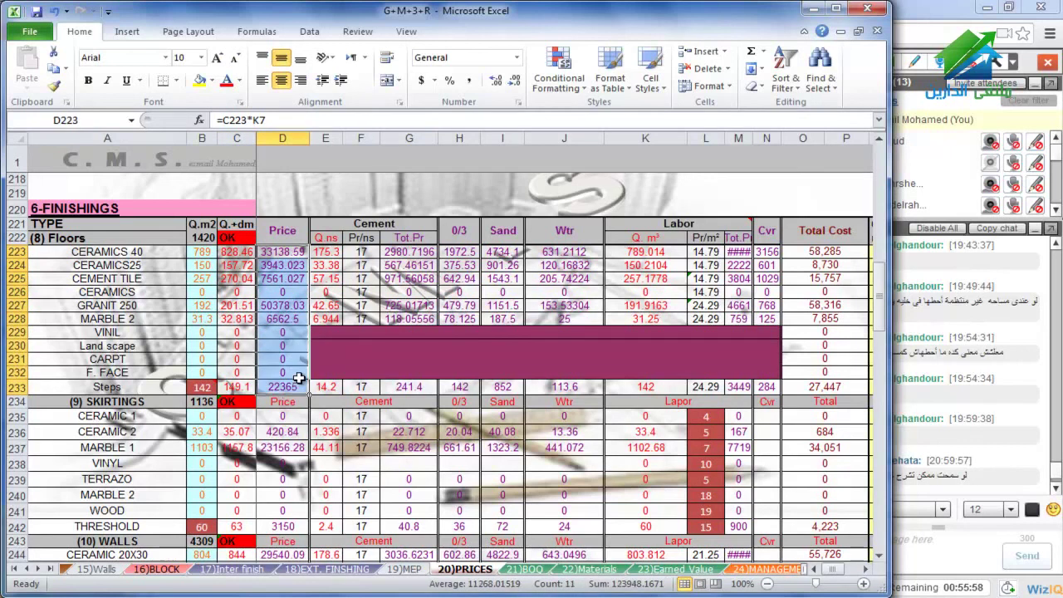
scroll(911, 331, "up", 20)
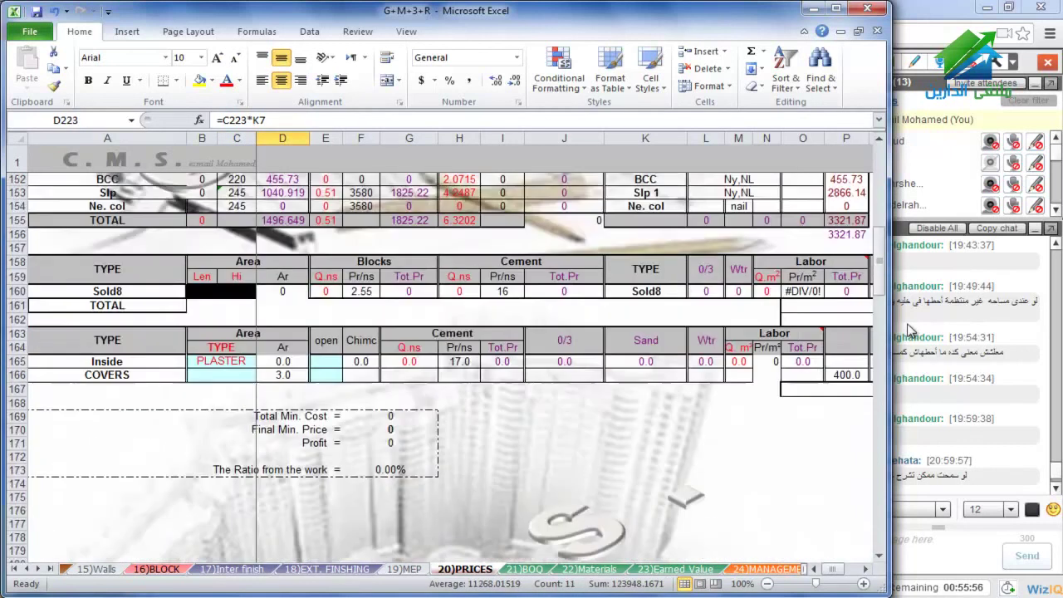
scroll(911, 330, "up", 20)
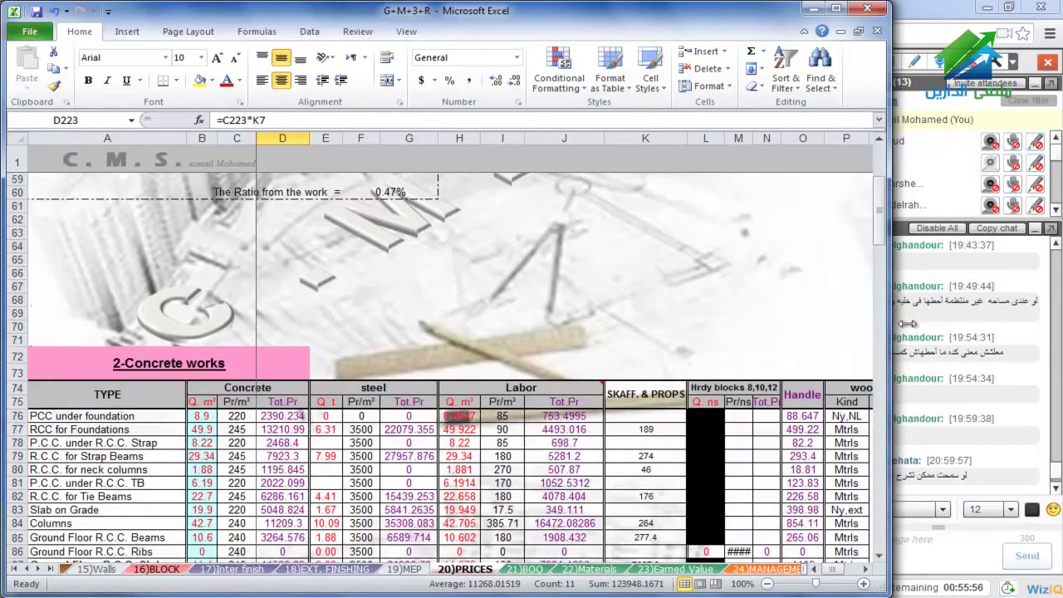
scroll(741, 391, "up", 5)
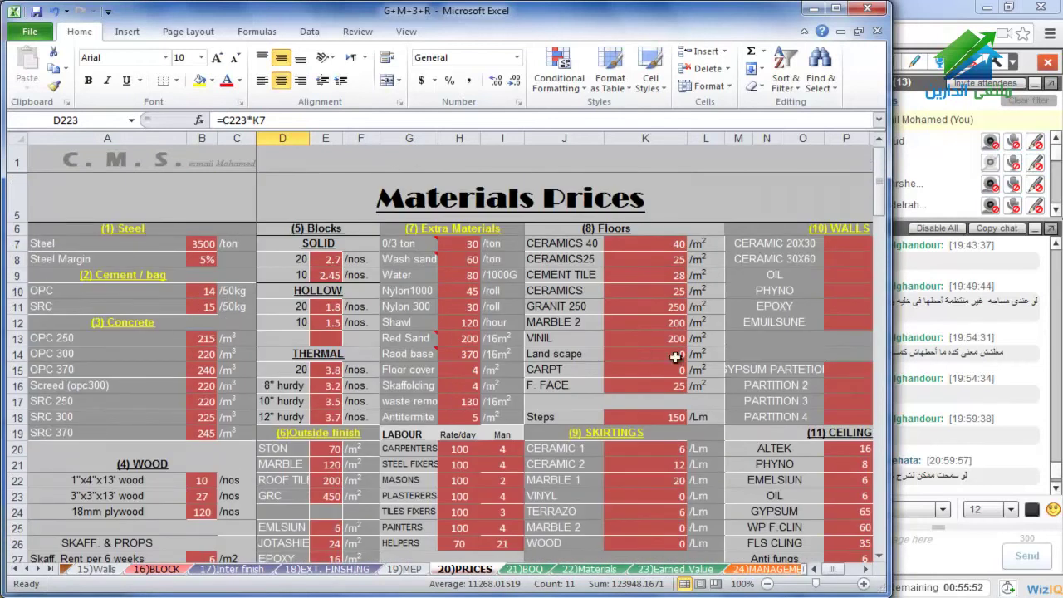
left_click_drag(878, 199, 876, 395)
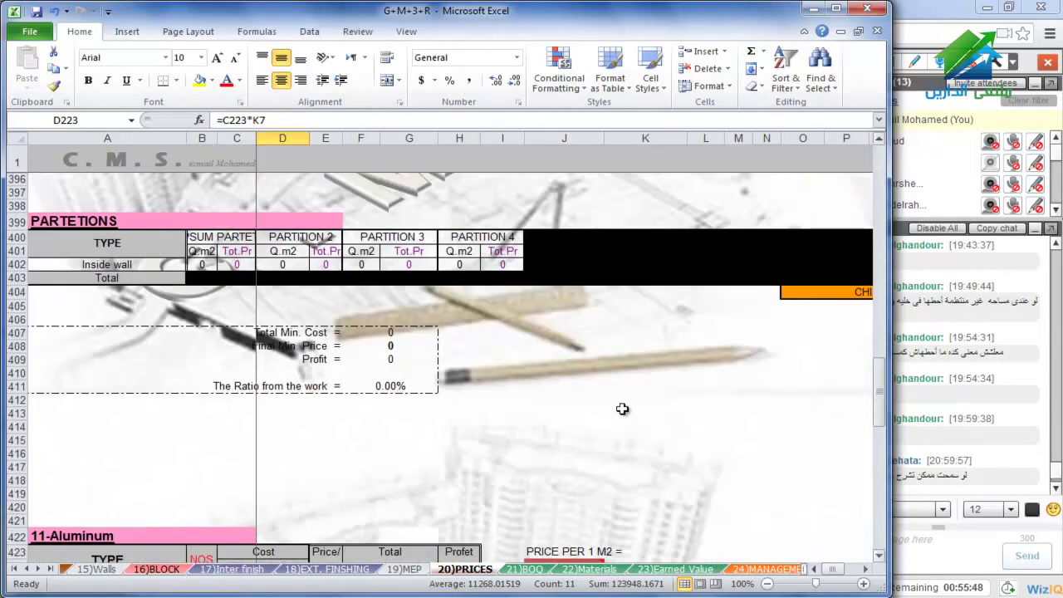
scroll(622, 408, "up", 20)
scroll(623, 408, "up", 20)
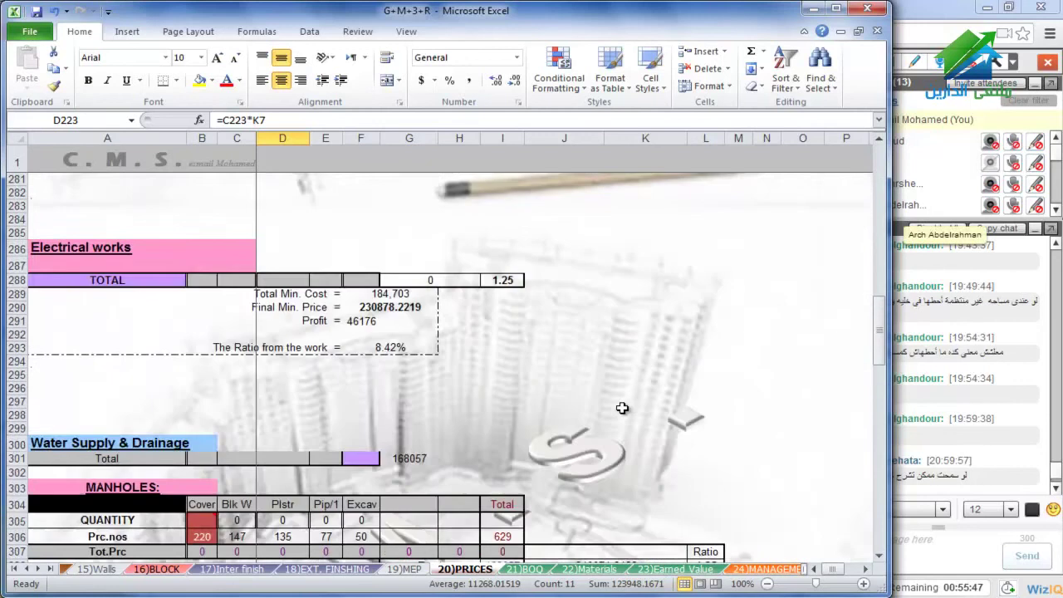
scroll(366, 301, "up", 7)
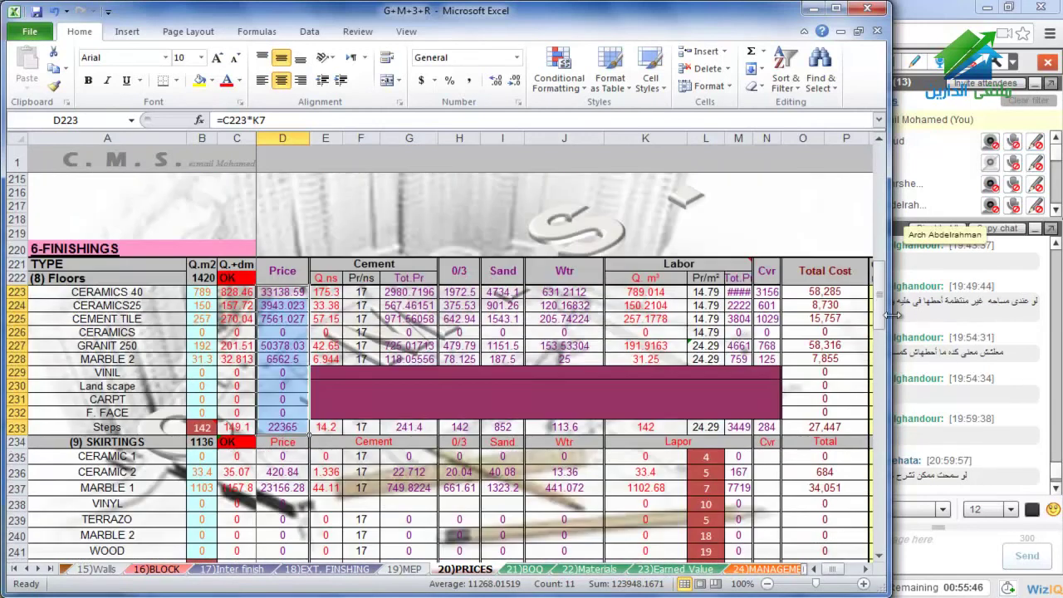
Widen the workbook window and review the floor formulas for cement, 0/3, sand, water, labor rate, cover, total cost and cost per meter
left_click_drag(916, 322, 1032, 332)
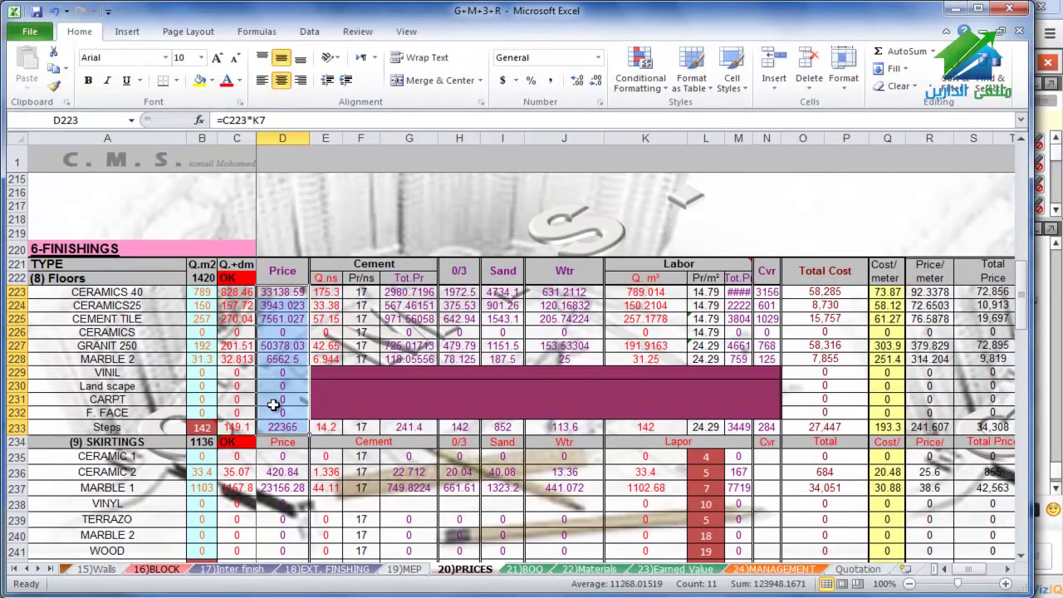
left_click_drag(325, 294, 328, 359)
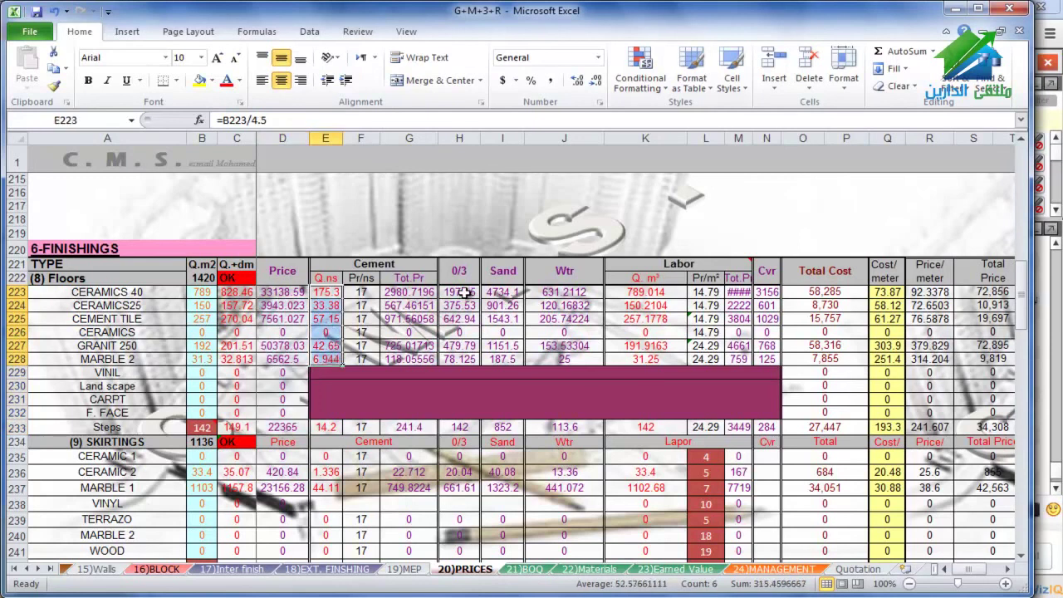
left_click_drag(463, 292, 503, 360)
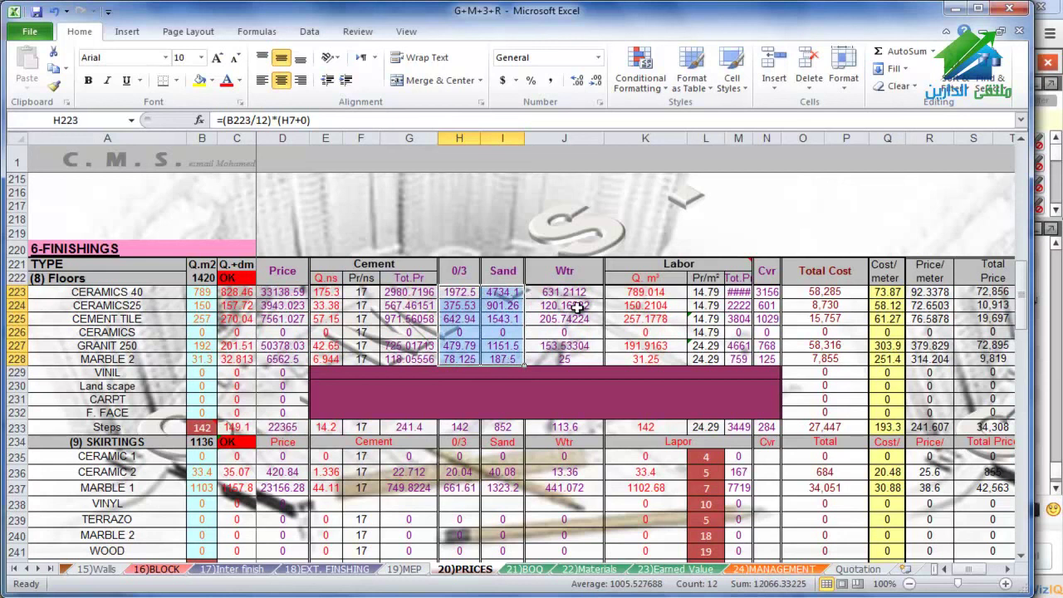
left_click_drag(572, 294, 567, 359)
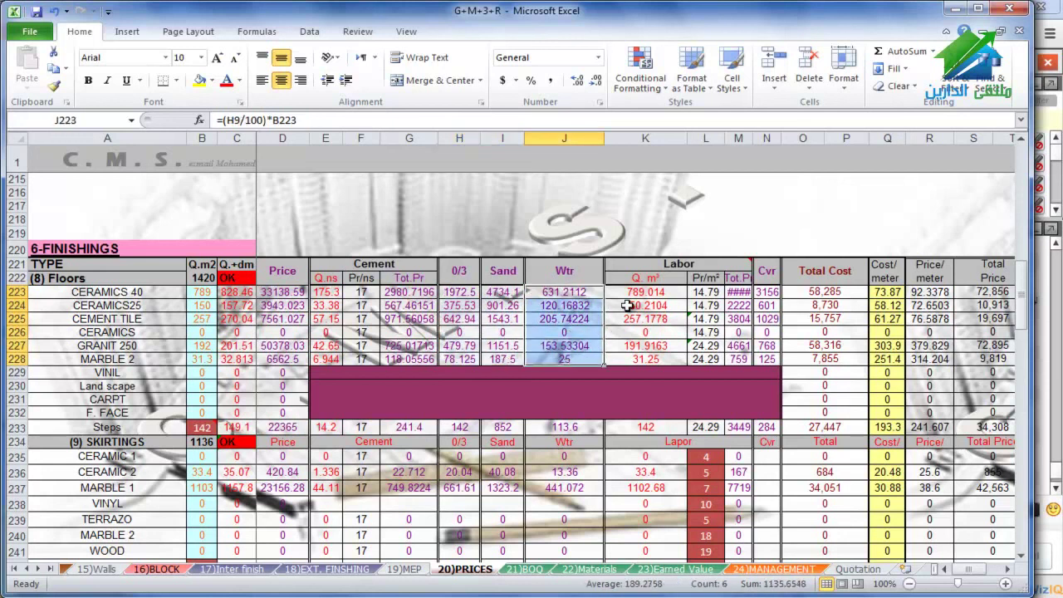
left_click_drag(705, 292, 707, 358)
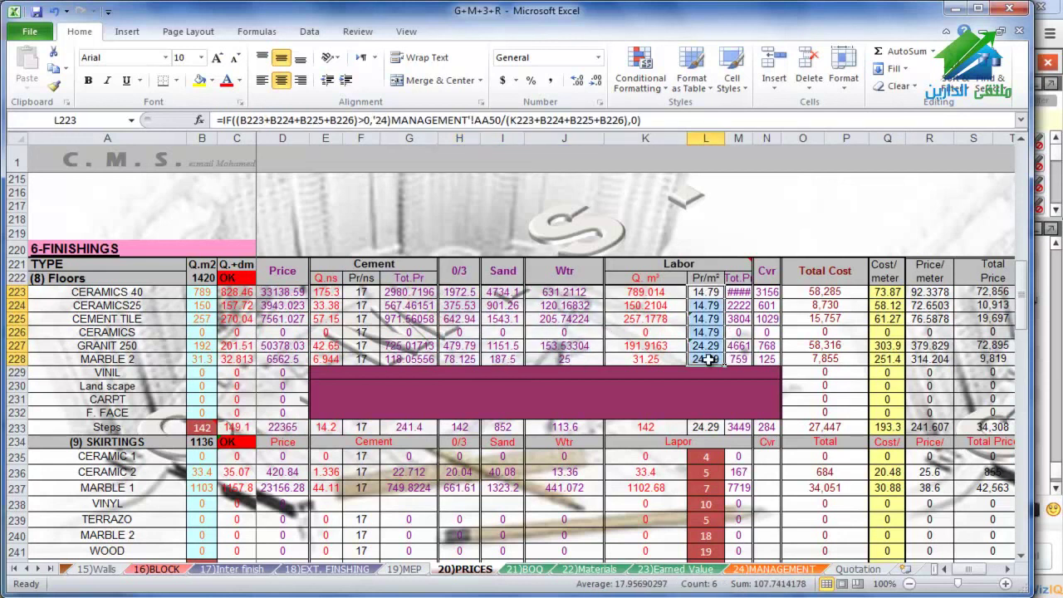
left_click_drag(778, 293, 772, 364)
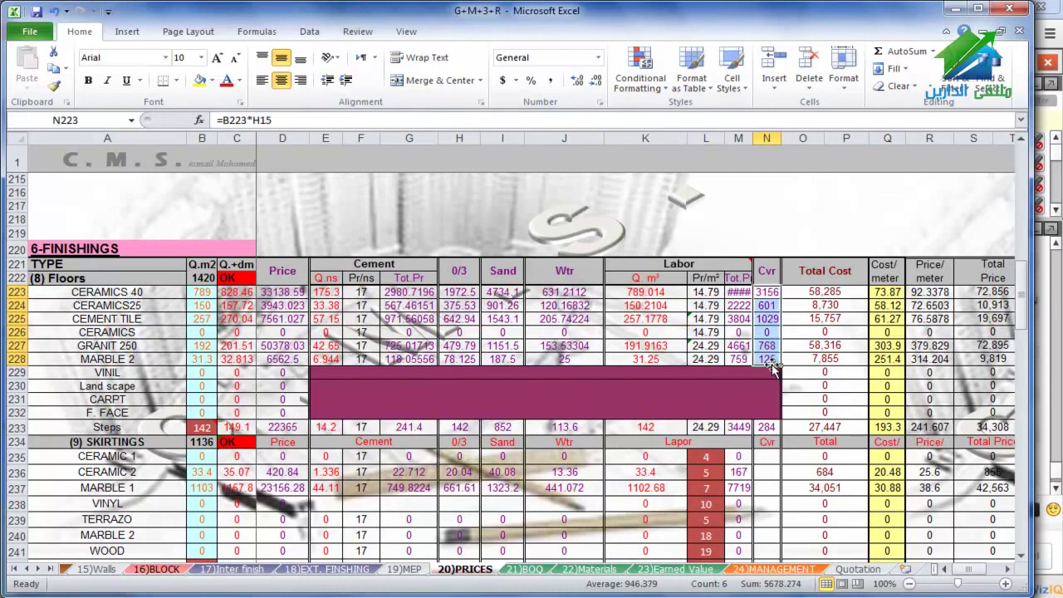
left_click_drag(858, 293, 849, 427)
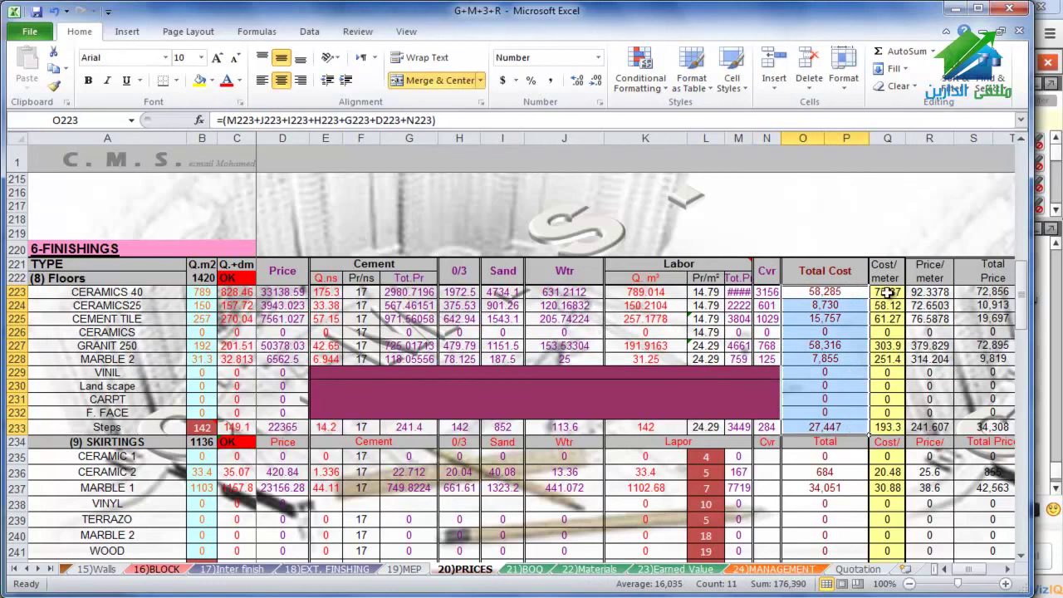
left_click_drag(888, 292, 883, 427)
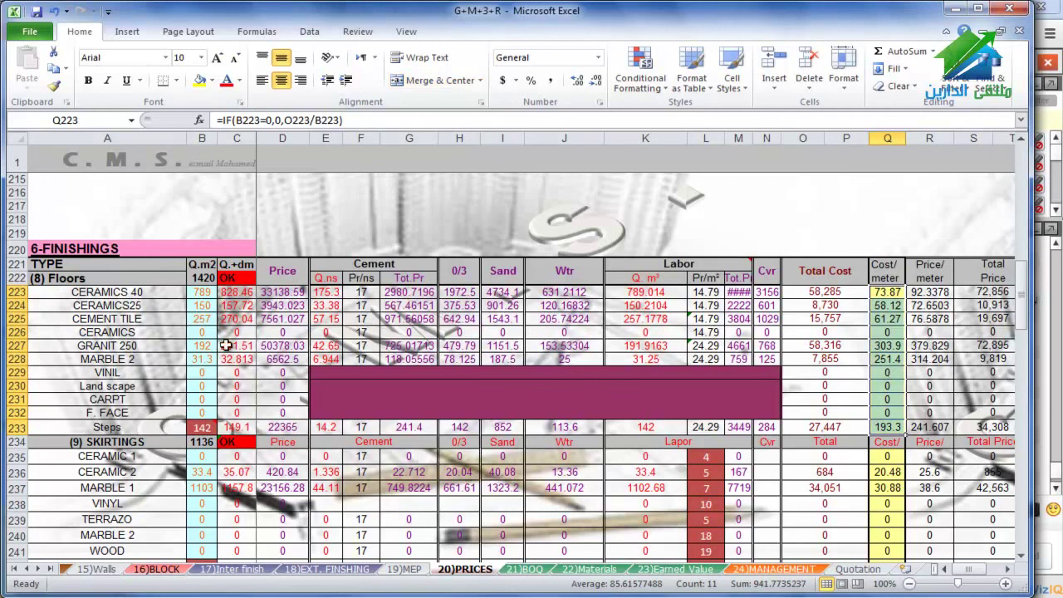
Review the skirtings, walls, ceiling and outside finish tables, comparing the outside finishes with the 18)EXT. FINSHING sheet
scroll(142, 321, "down", 3)
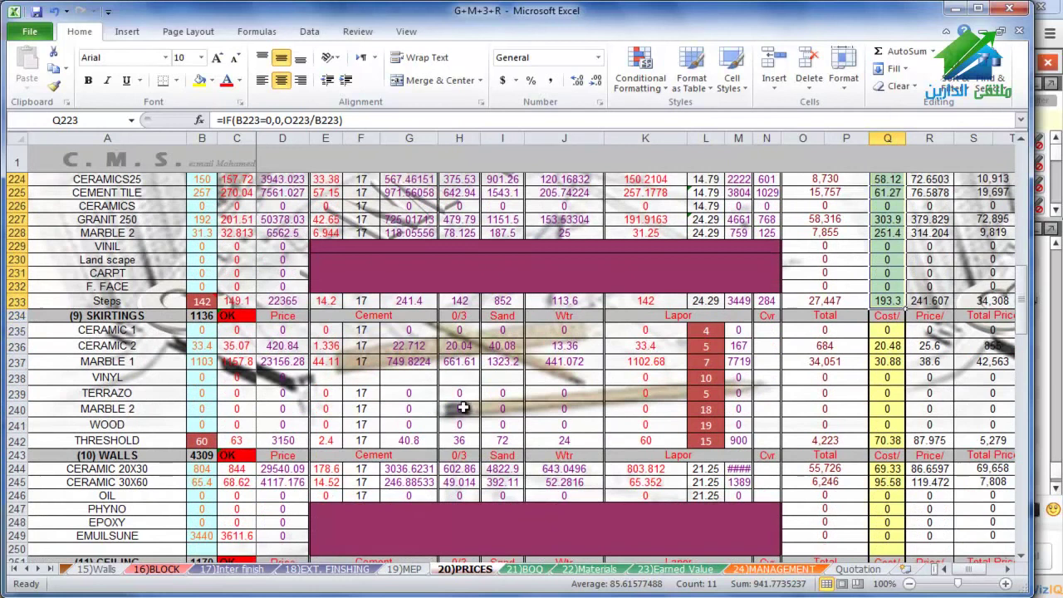
scroll(268, 397, "down", 2)
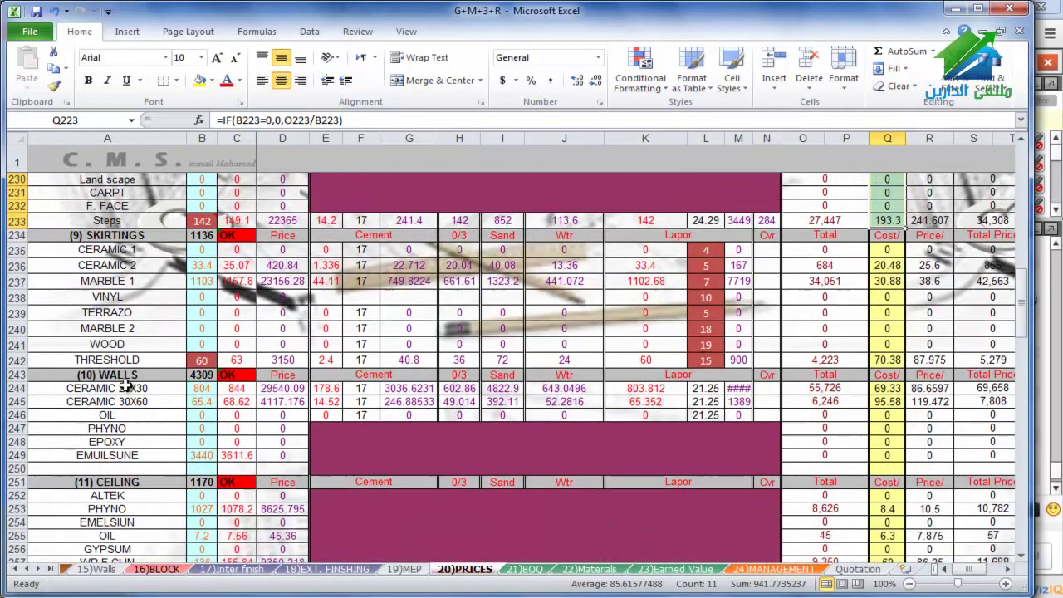
scroll(108, 329, "down", 2)
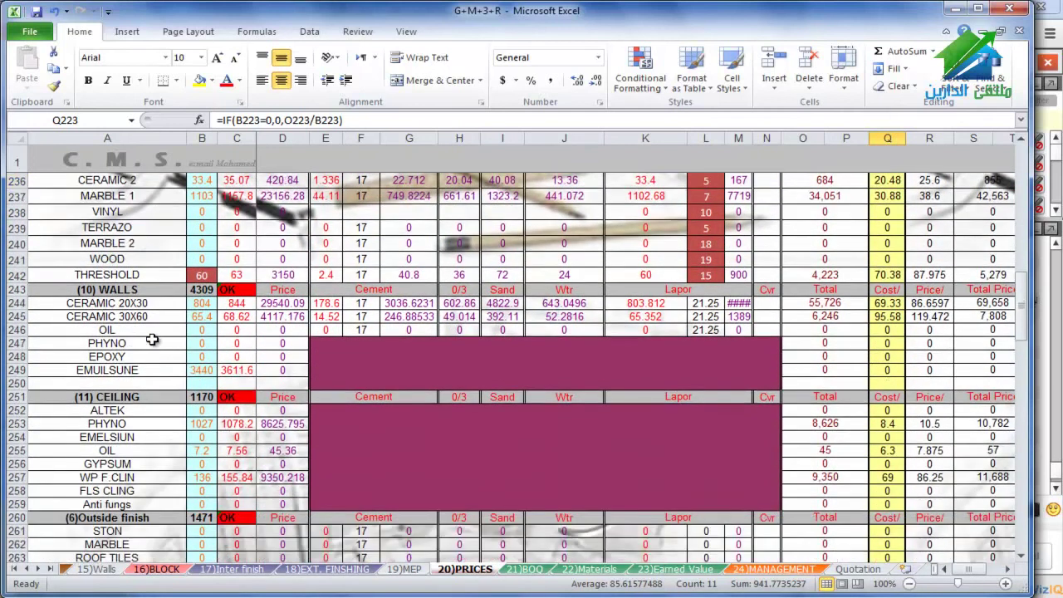
scroll(152, 340, "down", 2)
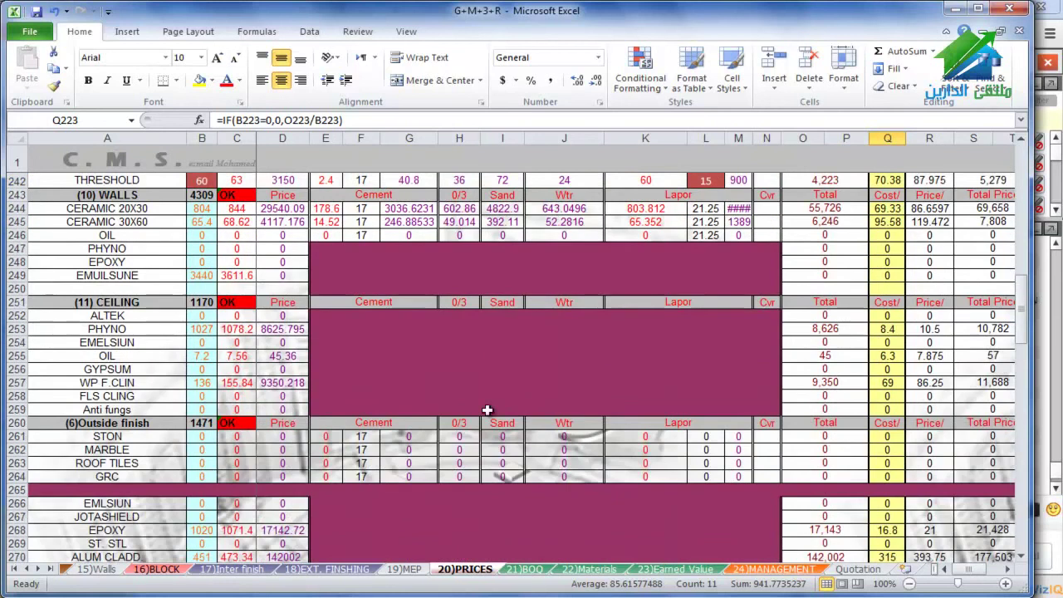
scroll(124, 434, "down", 1)
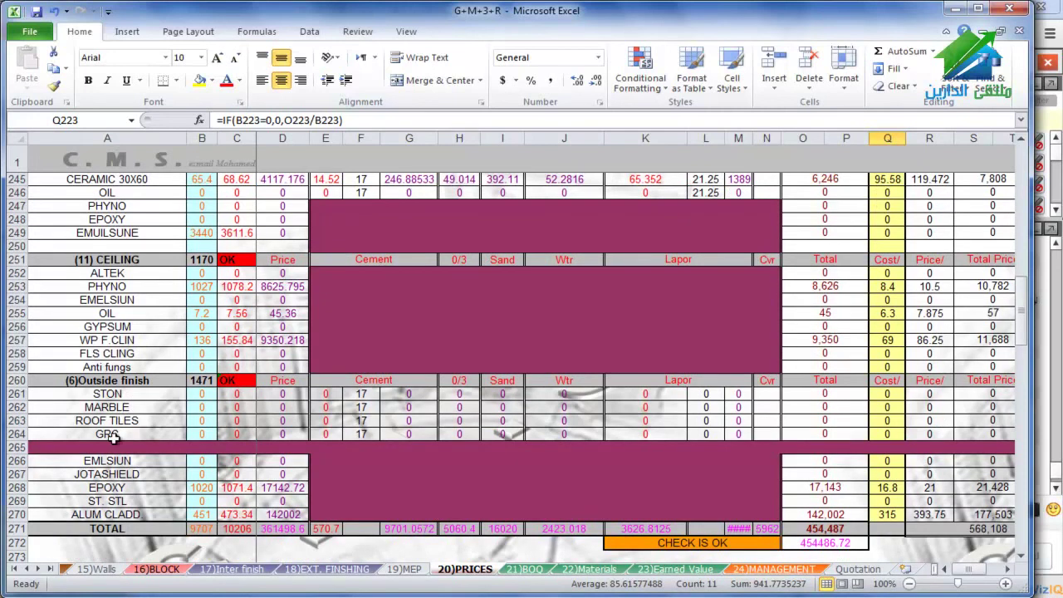
left_click(307, 570)
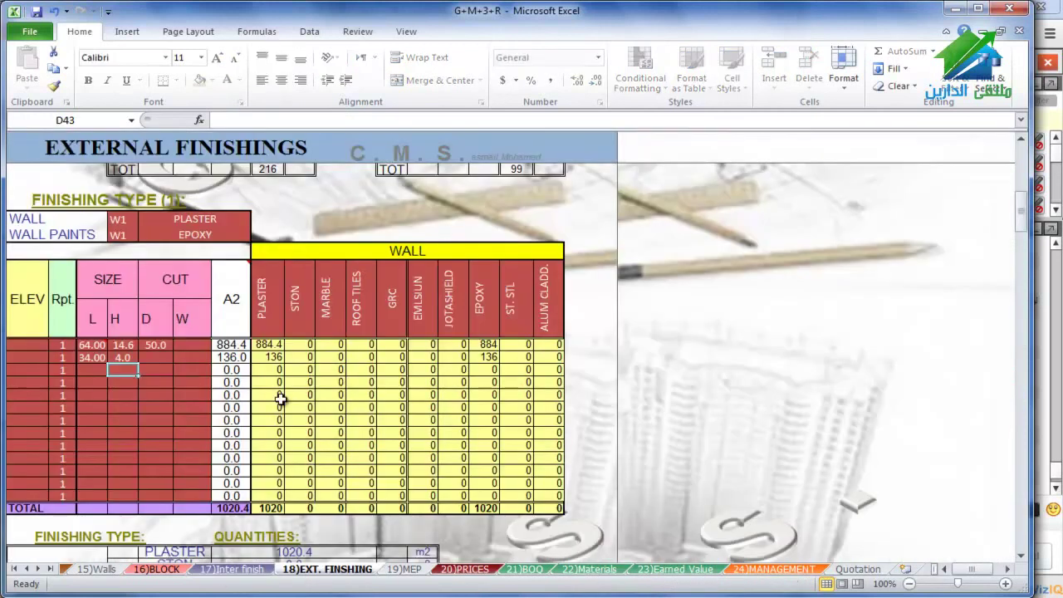
left_click(480, 567)
Inspect the finishings summary formulas for Total Min. Cost, Final Min. Price, Profit and The Ratio from the work
scroll(232, 443, "down", 1)
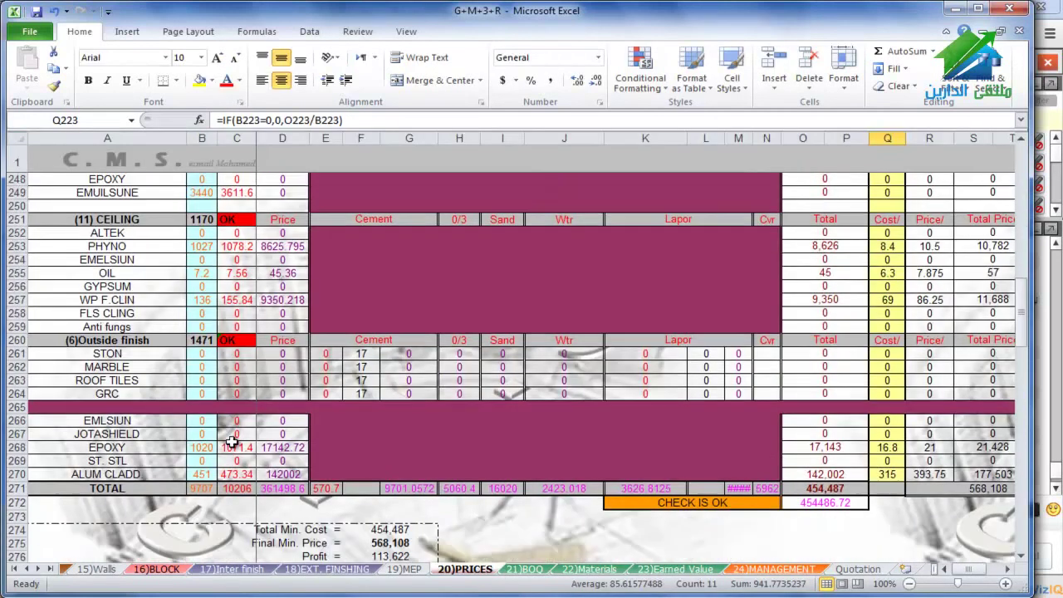
scroll(214, 419, "down", 1)
scroll(211, 420, "down", 2)
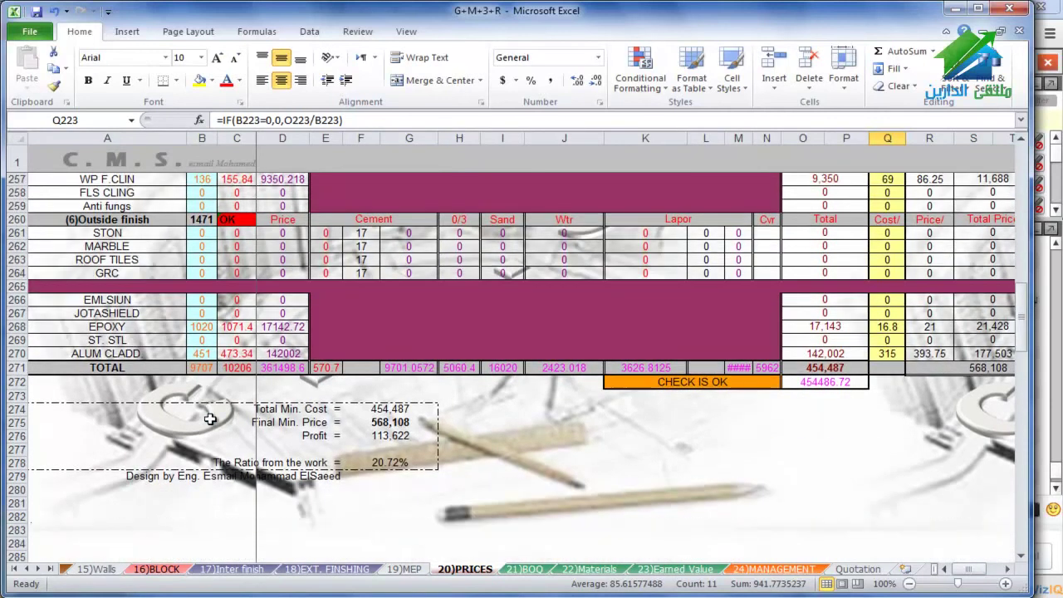
left_click(390, 409)
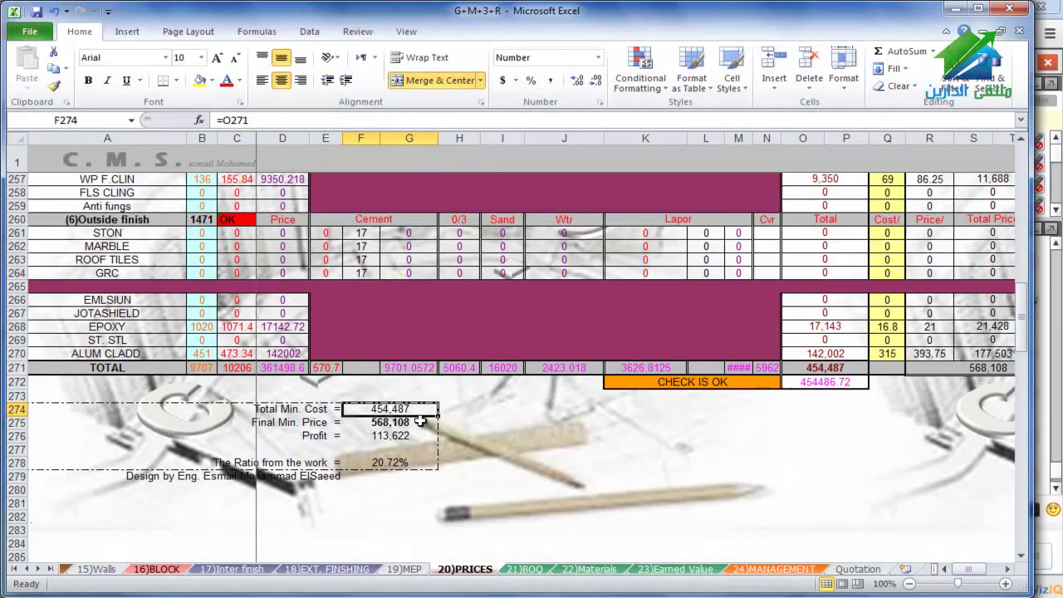
left_click(400, 423)
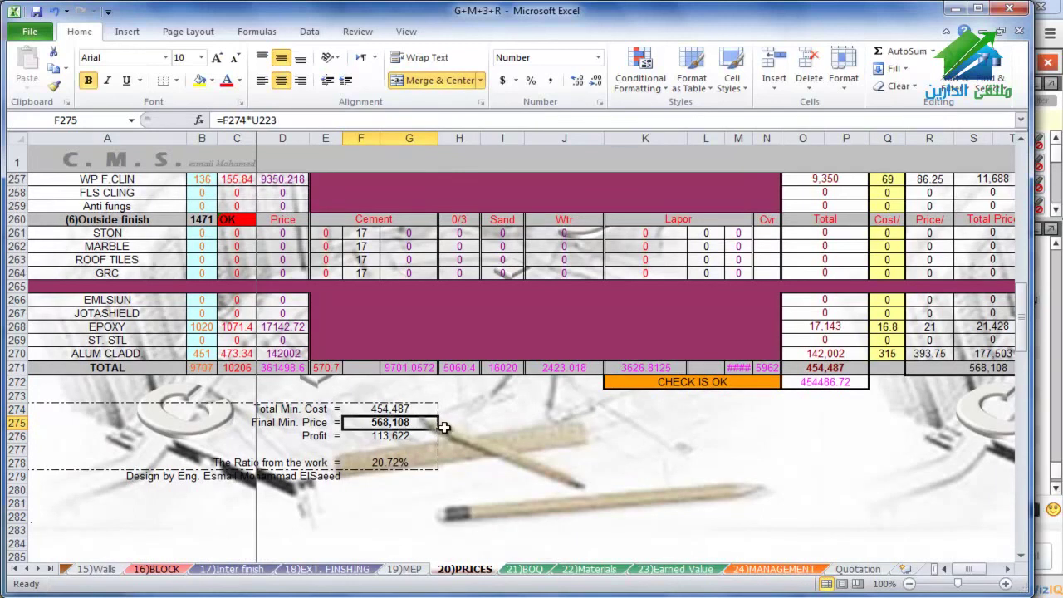
left_click(431, 436)
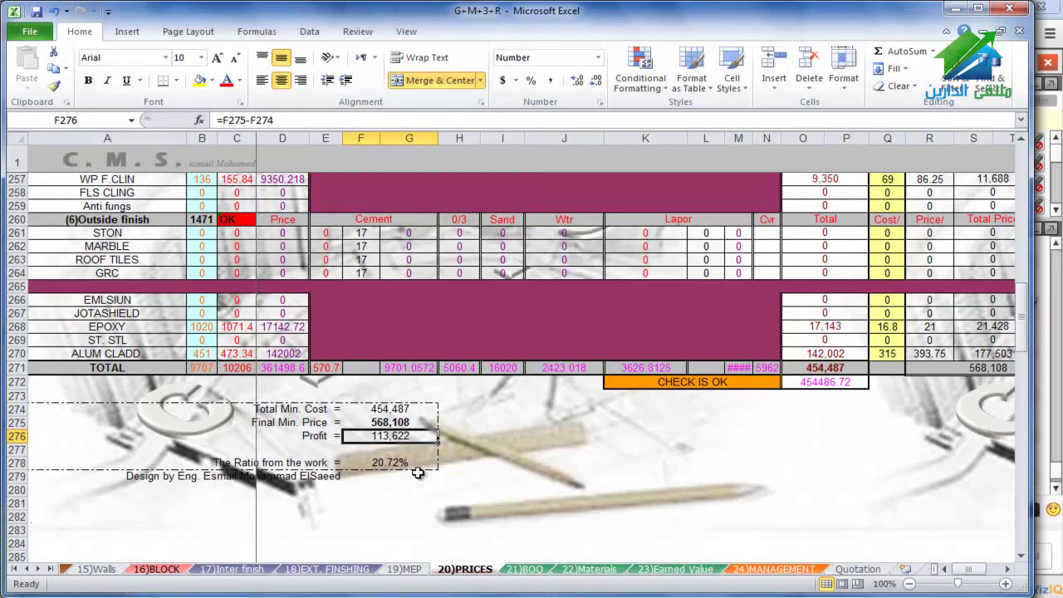
left_click(417, 465)
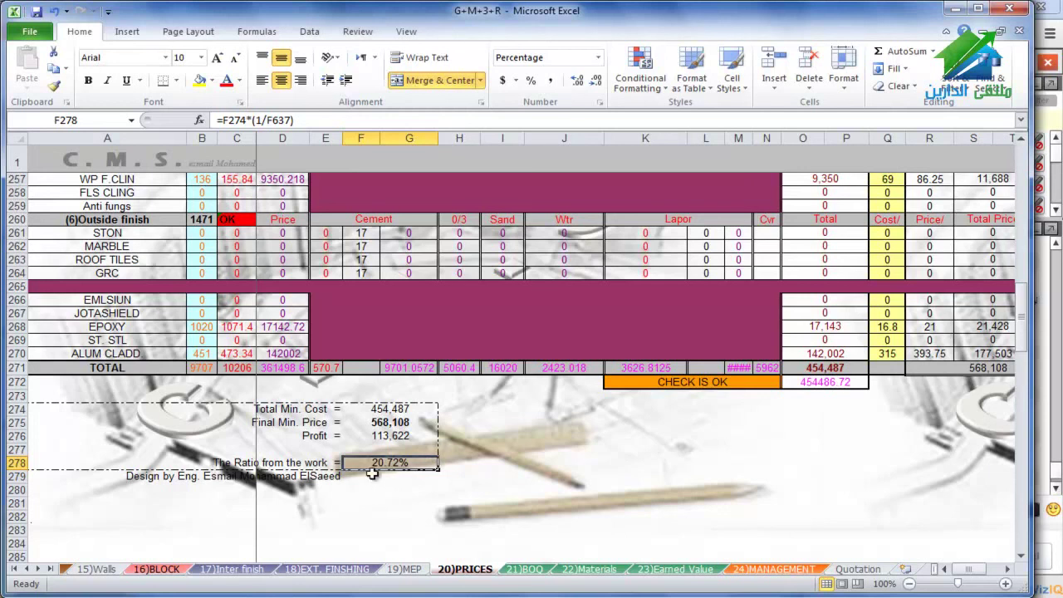
Trace the Electrical works Total Min. Cost to the total cost of electricity in the 19)MEP sheet, and return to 20)PRICES
scroll(485, 446, "down", 7)
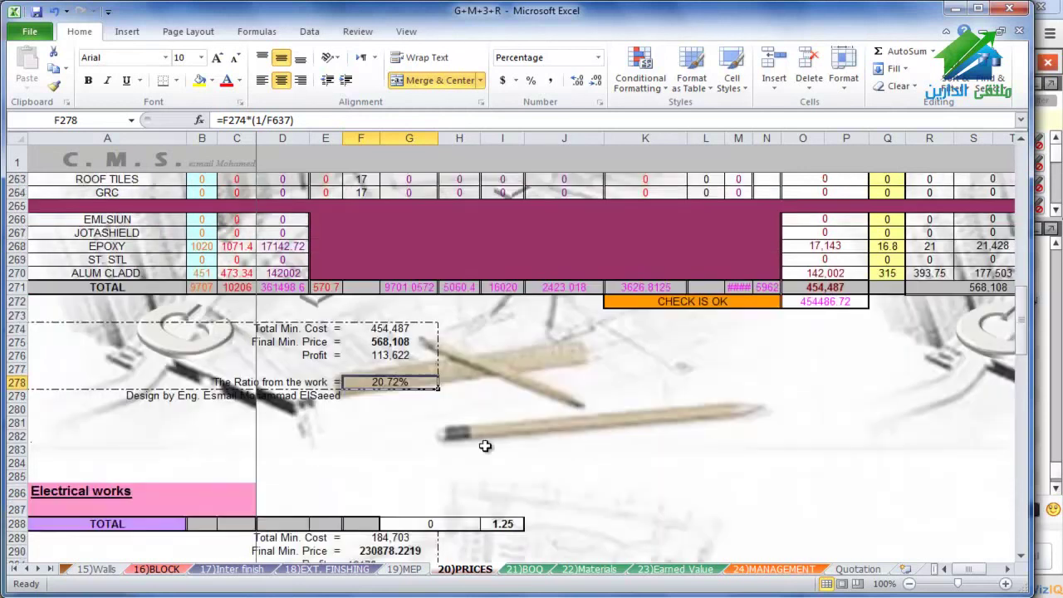
scroll(485, 446, "up", 1)
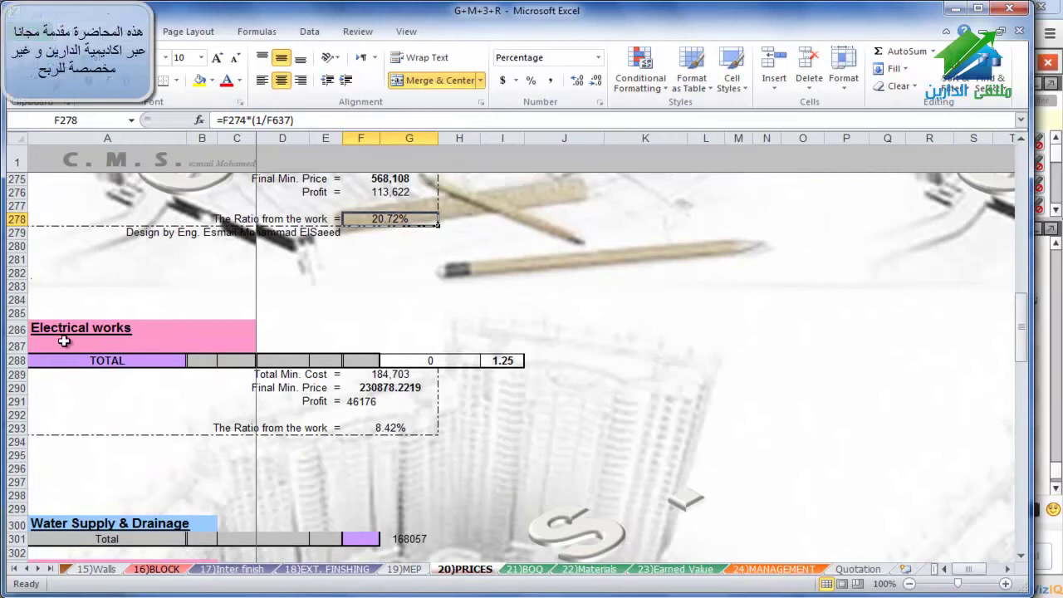
left_click(407, 375)
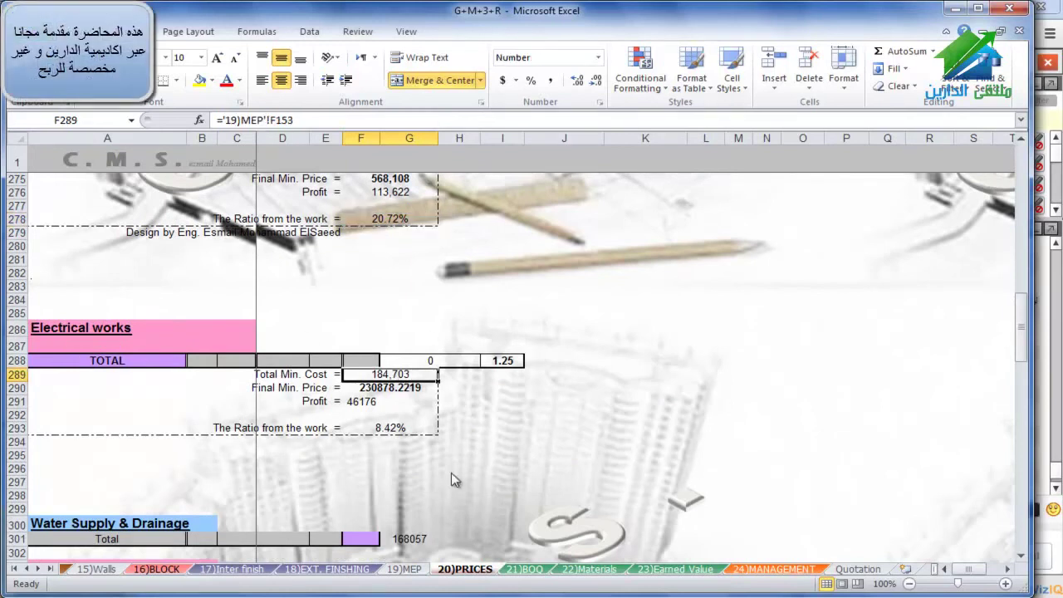
left_click(404, 568)
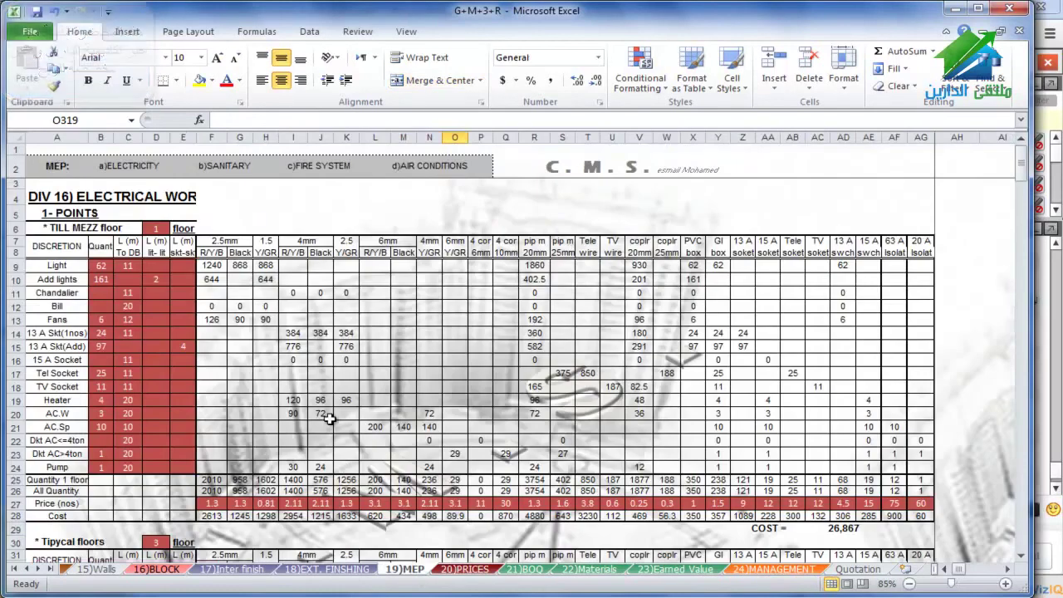
scroll(331, 420, "down", 16)
scroll(331, 419, "down", 13)
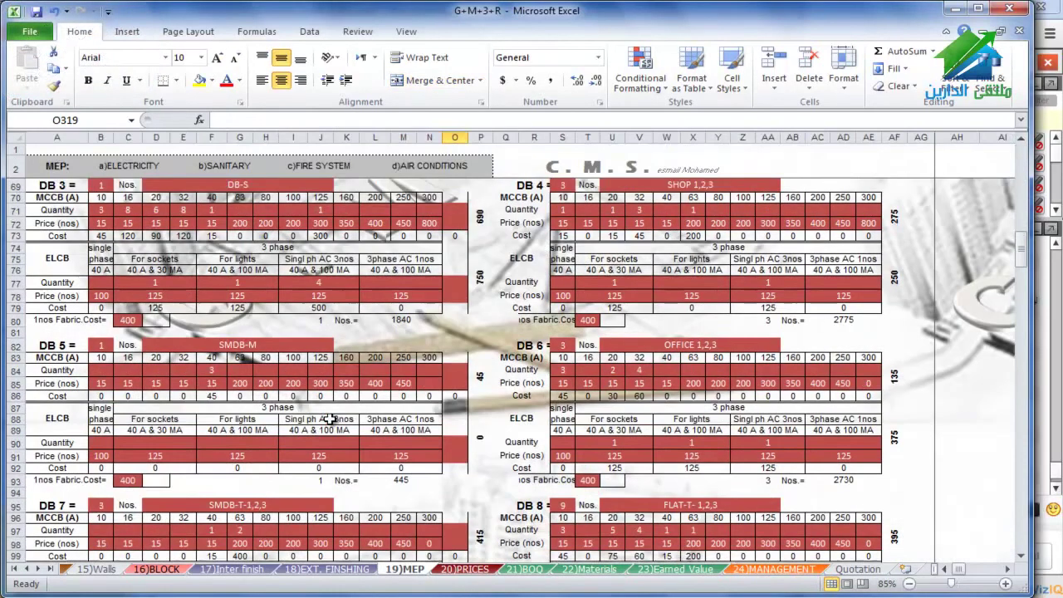
scroll(331, 419, "down", 12)
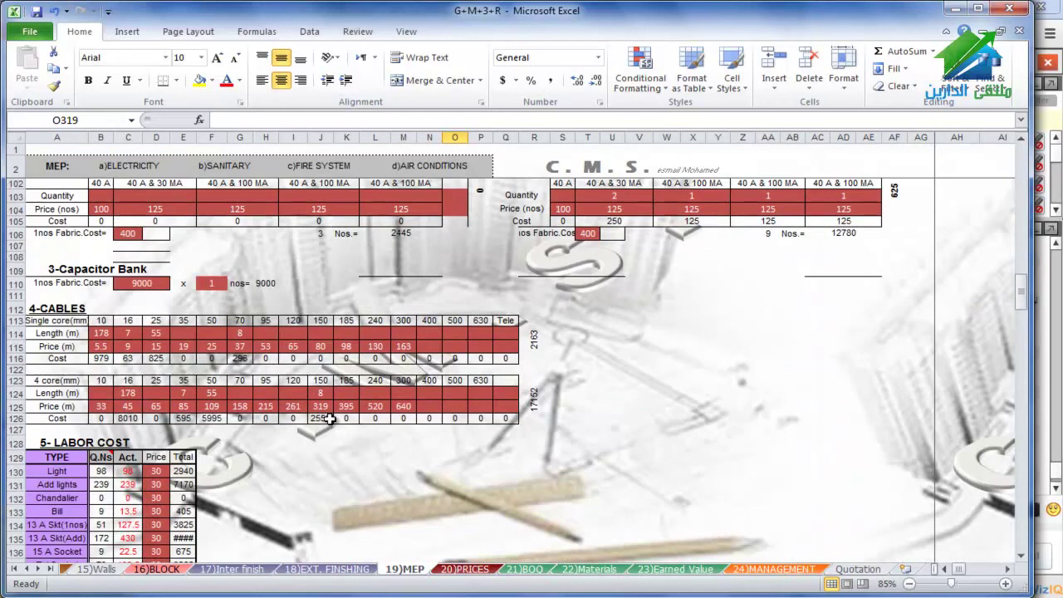
scroll(330, 420, "down", 1)
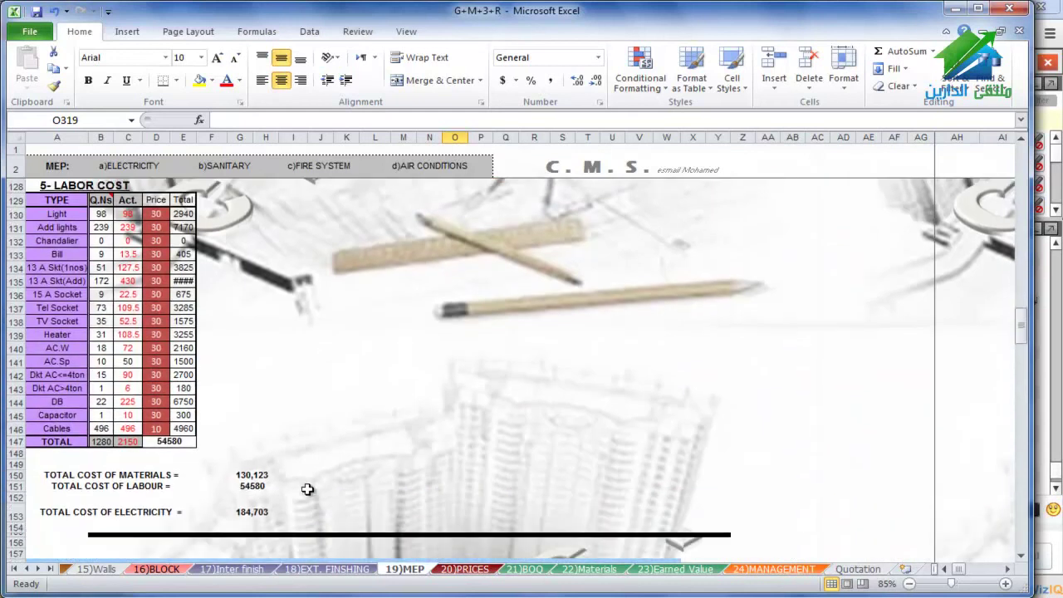
left_click(254, 511)
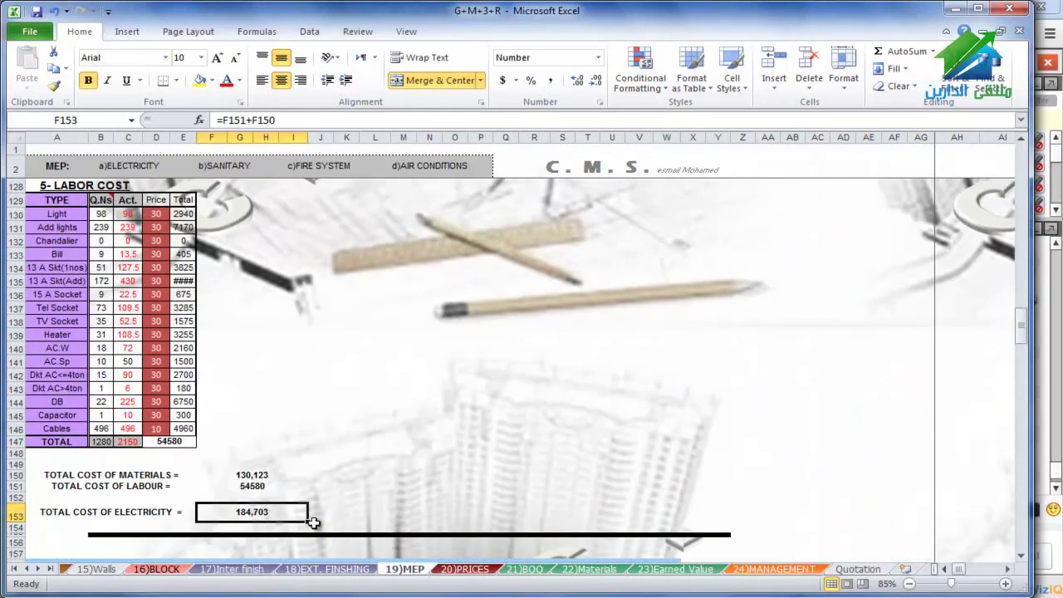
left_click(457, 569)
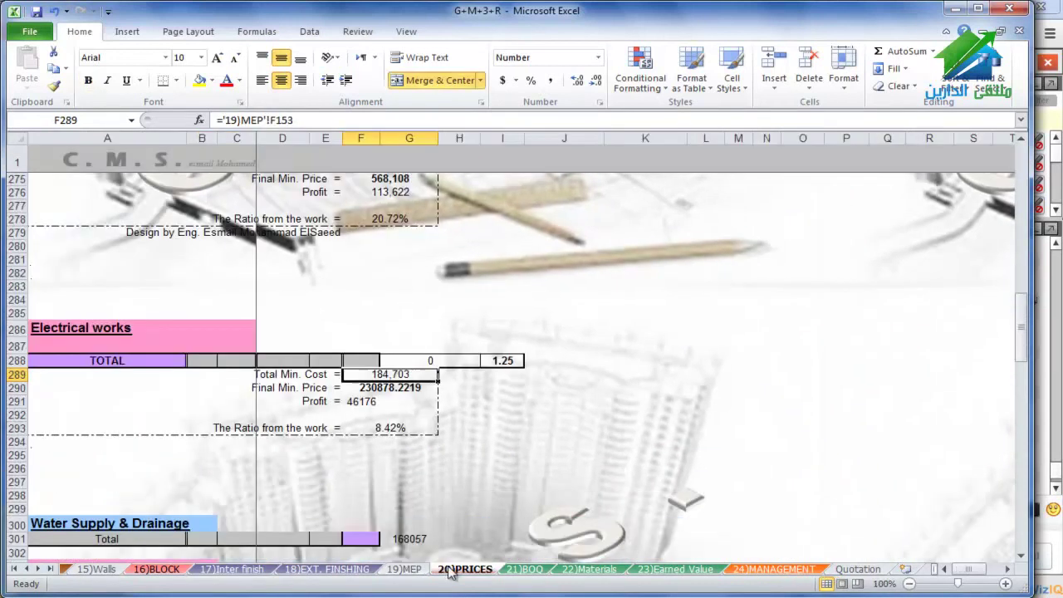
Inspect the Electrical works formulas for Final Min. Price, Profit and The Ratio from the work
left_click(409, 390)
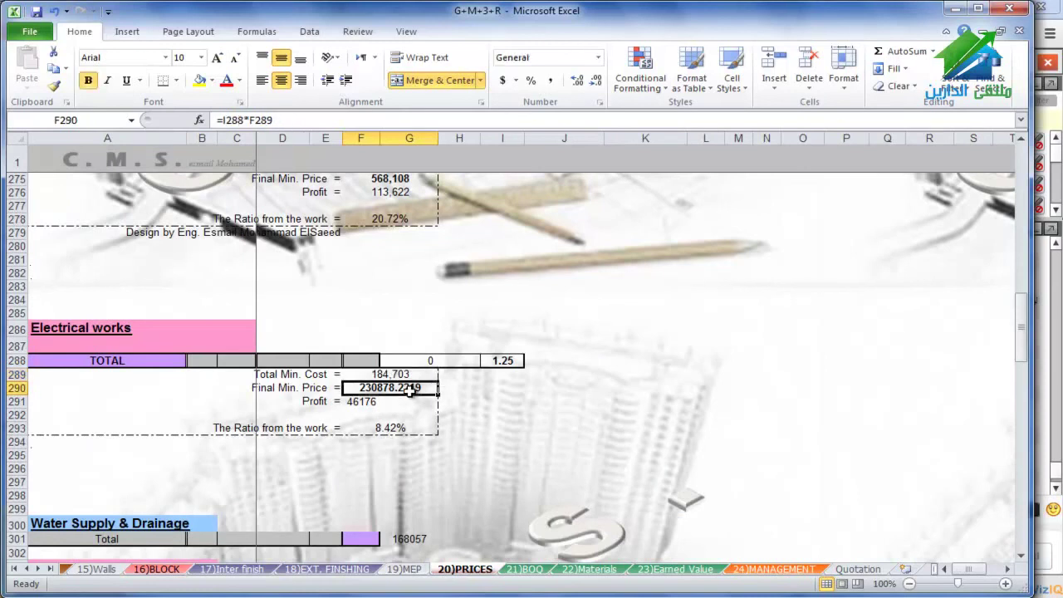
left_click(369, 403)
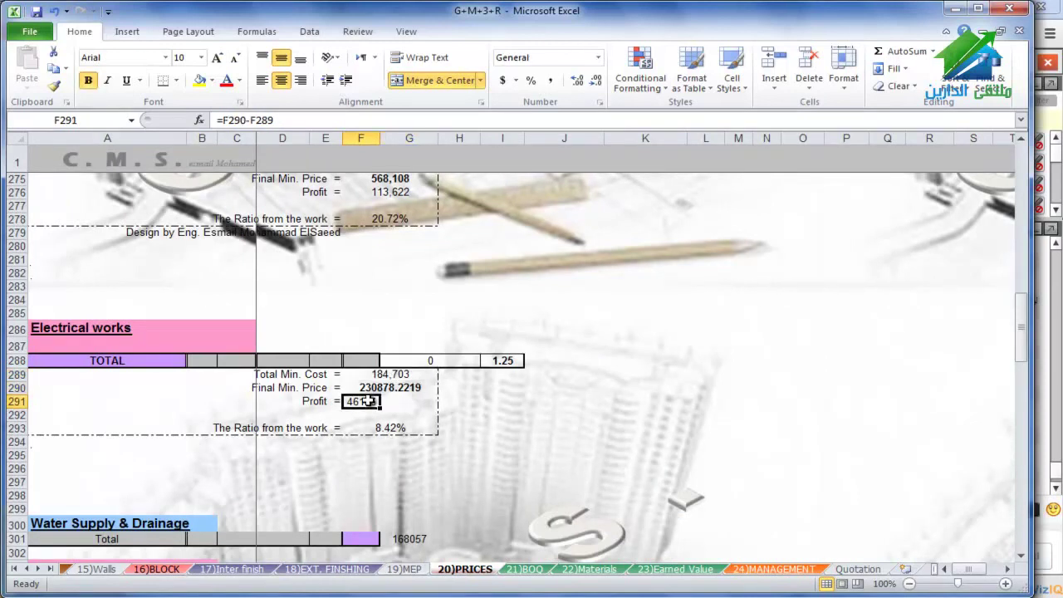
left_click(400, 441)
left_click(392, 427)
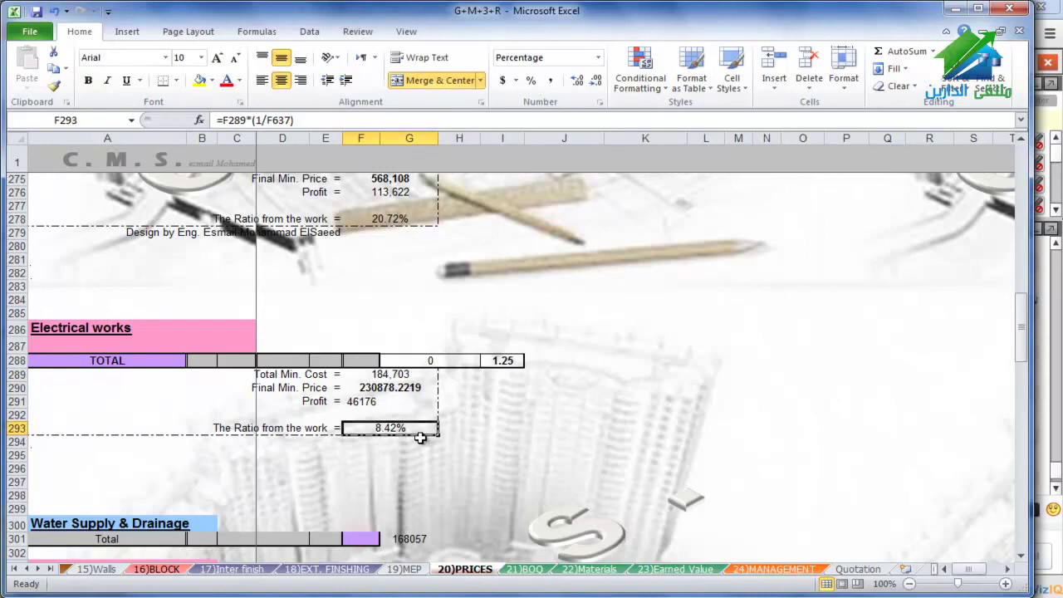
Trace the Water Supply & Drainage total to the total cost of sanitary works in 19)MEP, and return to 20)PRICES
scroll(419, 435, "down", 4)
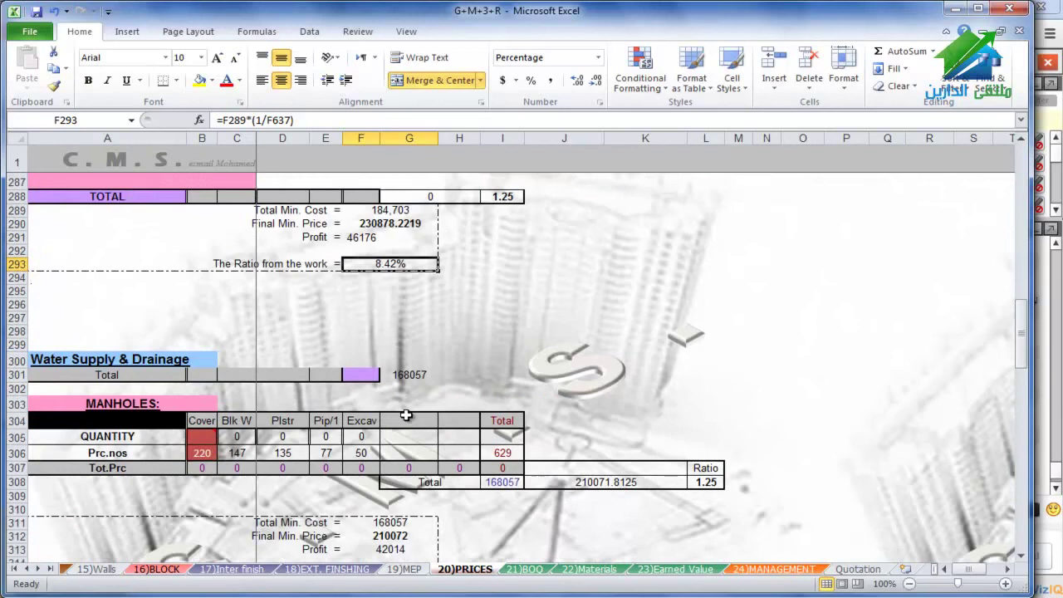
left_click(409, 376)
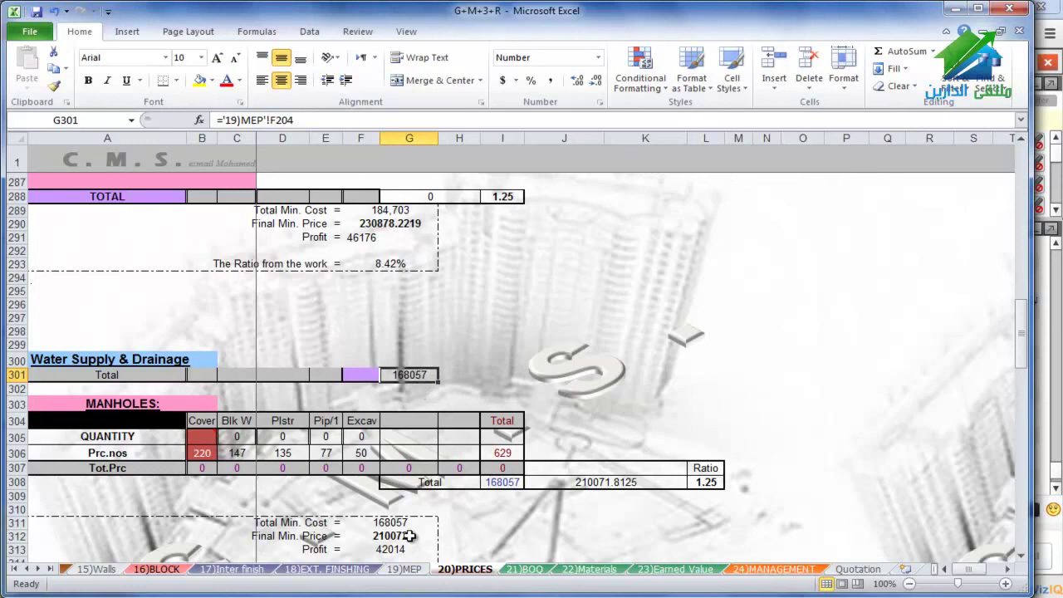
left_click(407, 570)
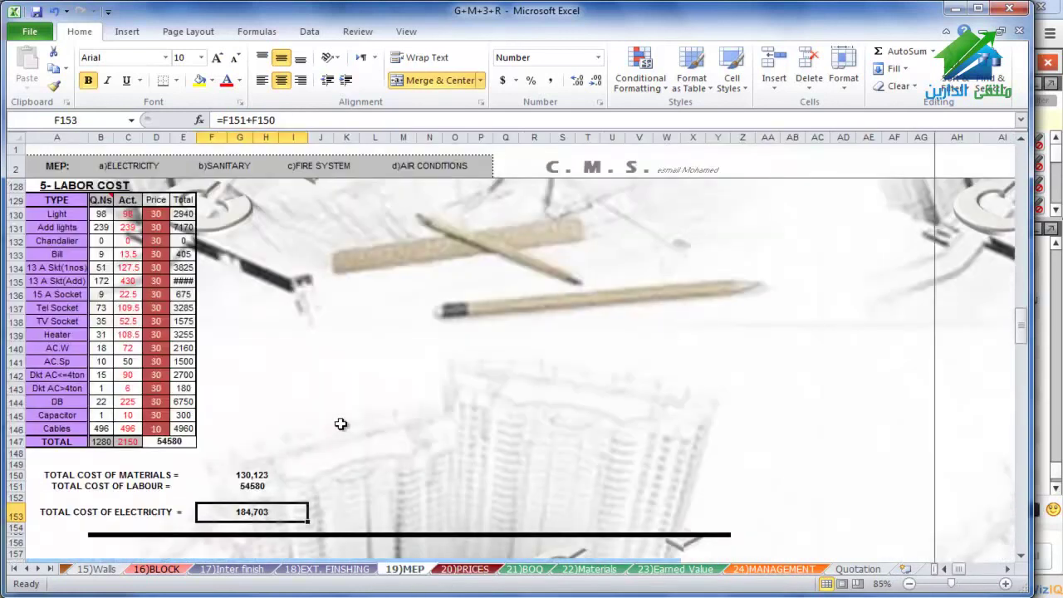
scroll(341, 423, "down", 17)
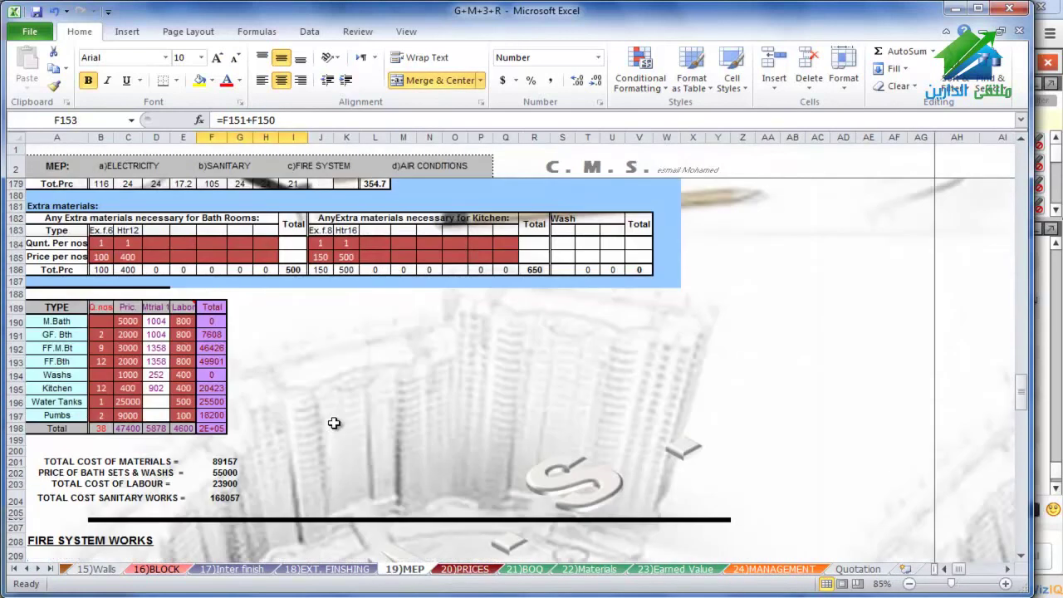
scroll(333, 424, "down", 1)
left_click(233, 464)
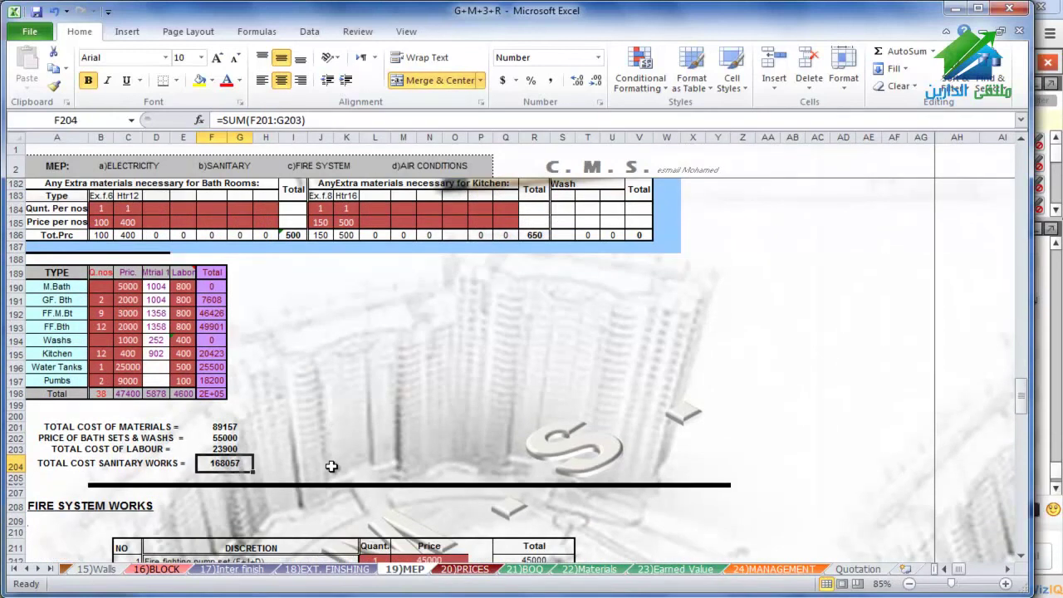
left_click(467, 572)
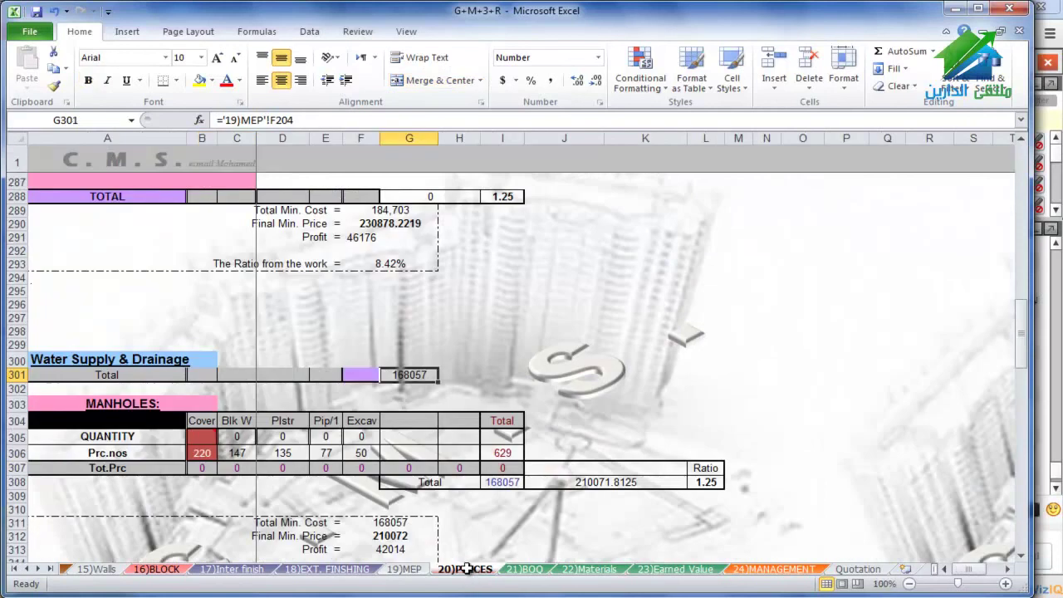
In the MANHOLES table, set the cover quantity to 15 and the cover price per number to 300
left_click(214, 437)
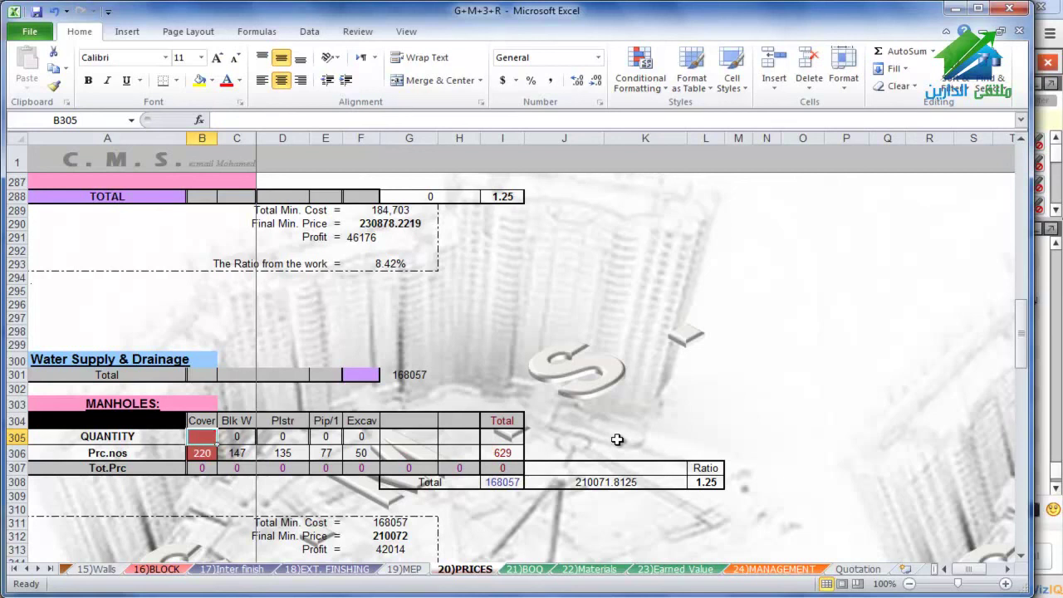
type("15")
key("Return")
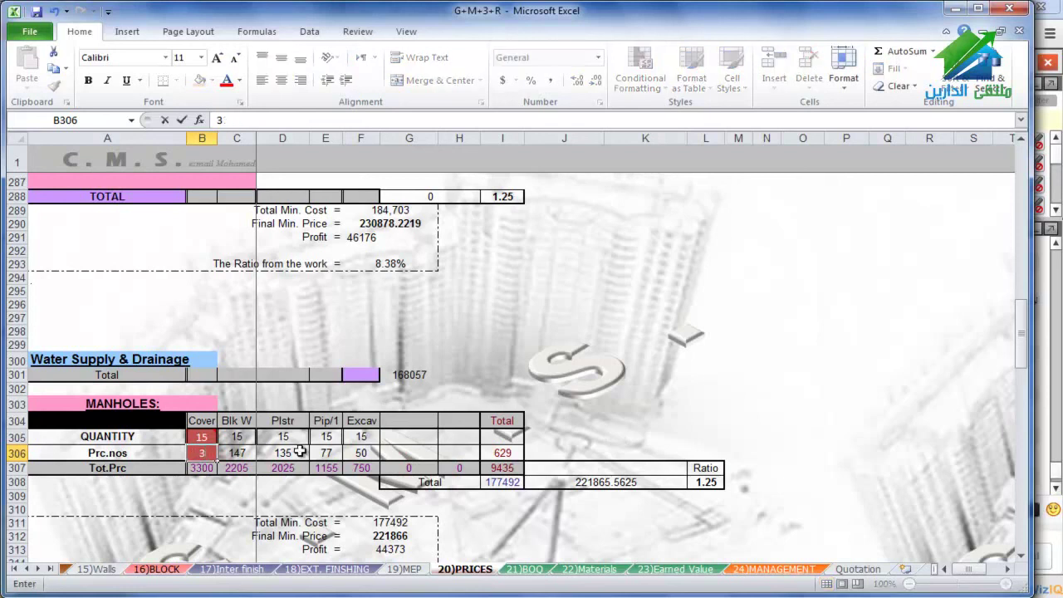
type("300")
key("Return")
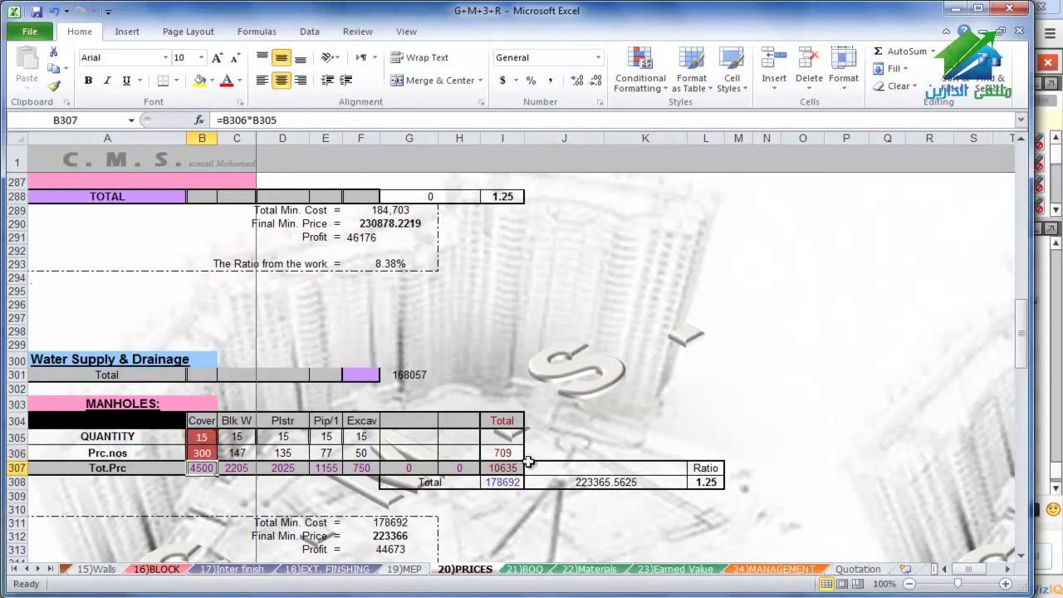
Inspect the Water Supply & Drainage summary formulas for Total Min. Cost, Final Min. Price, Profit and The Ratio from the work
scroll(570, 449, "down", 2)
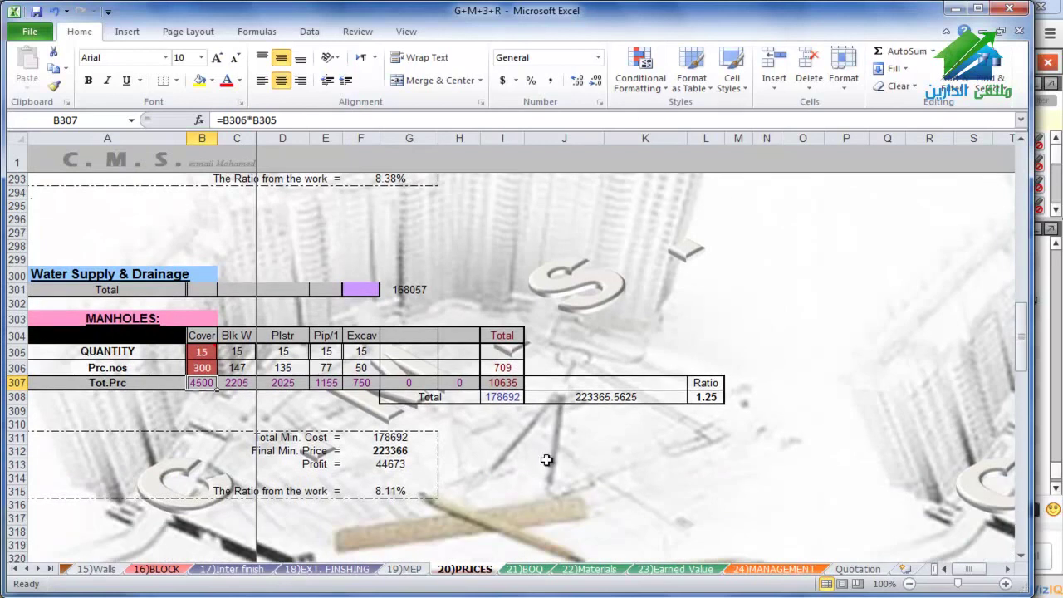
left_click(400, 438)
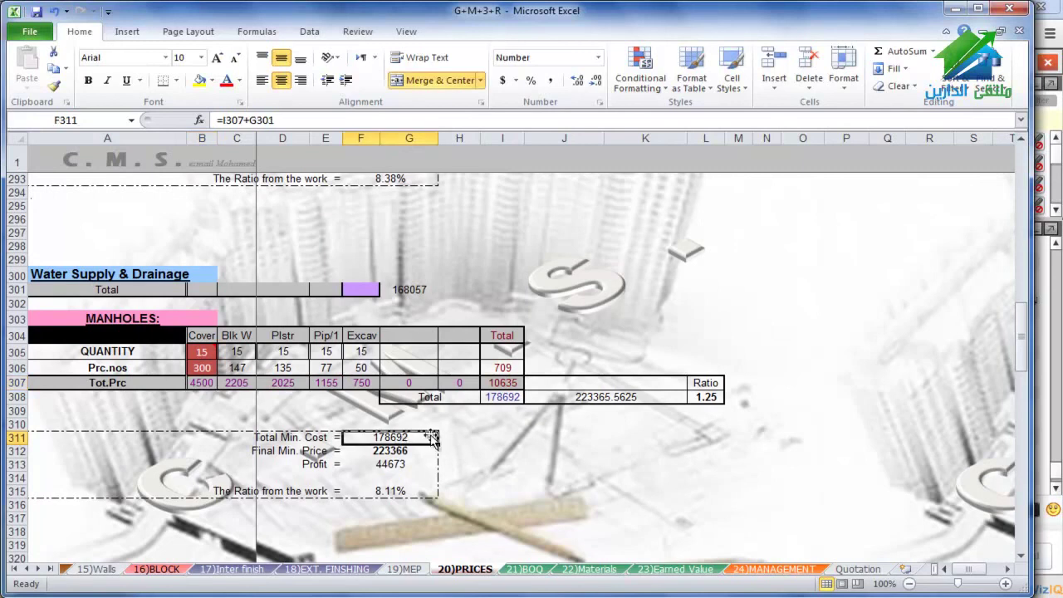
left_click(413, 452)
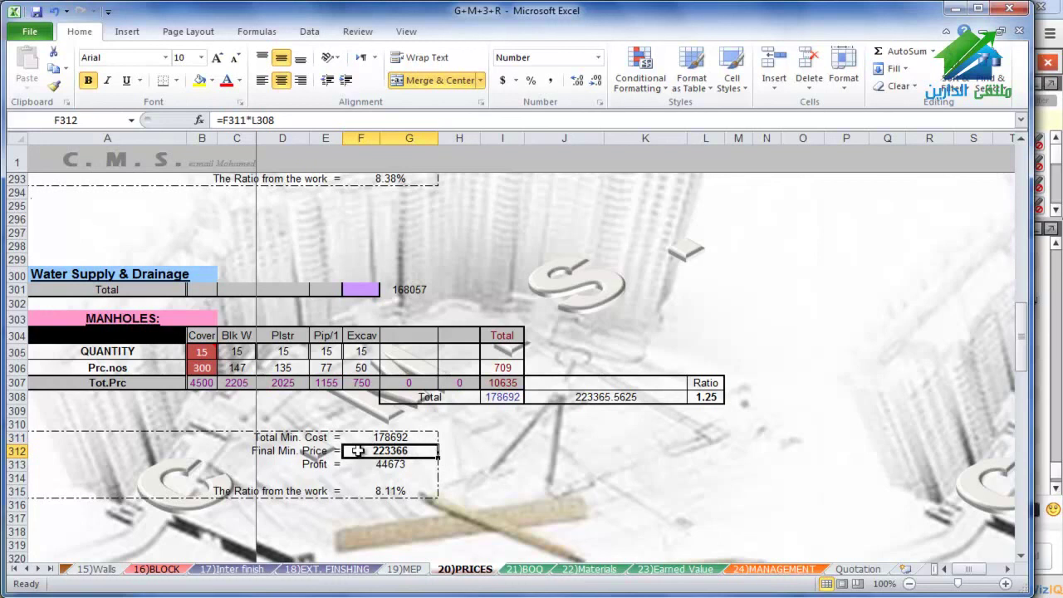
left_click(402, 467)
left_click(385, 491)
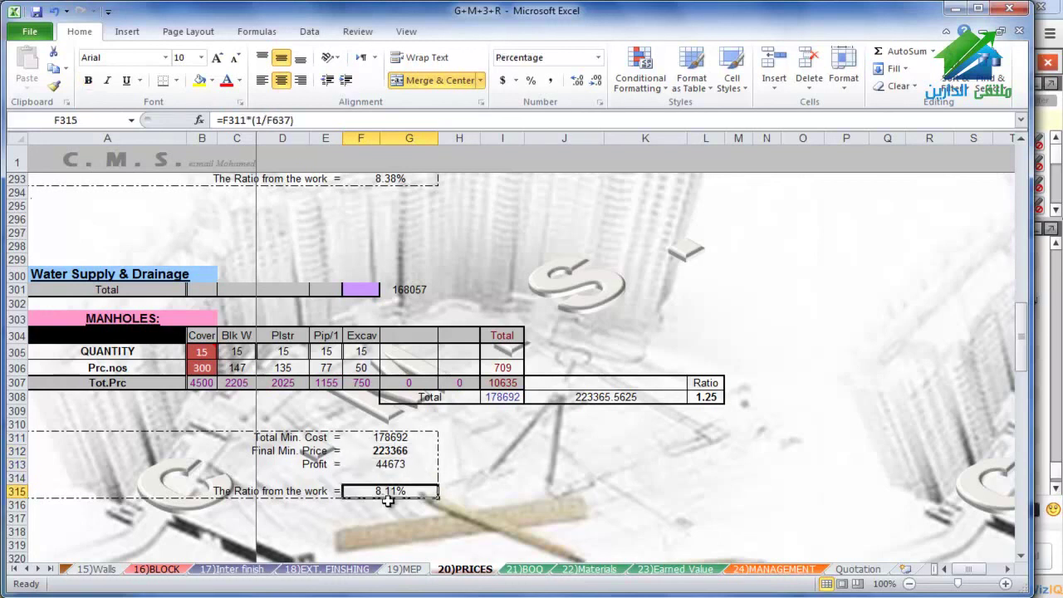
Check the ROOF area formula in DIV 7) Water Proofing, and view the Roof Finish Detail slide in the PowerPoint architectural presentation
scroll(450, 501, "down", 6)
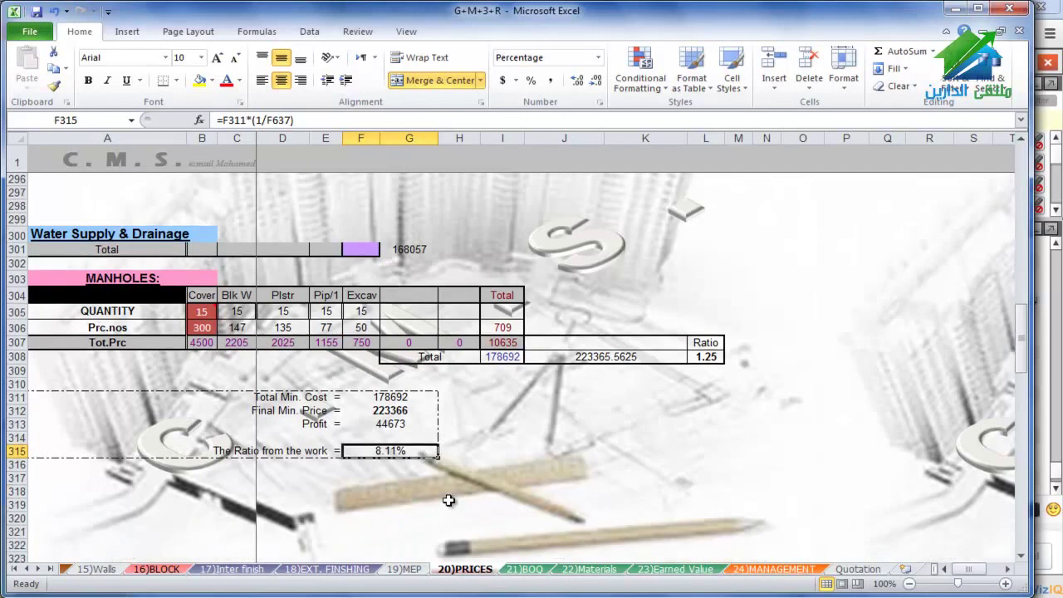
scroll(448, 499, "down", 1)
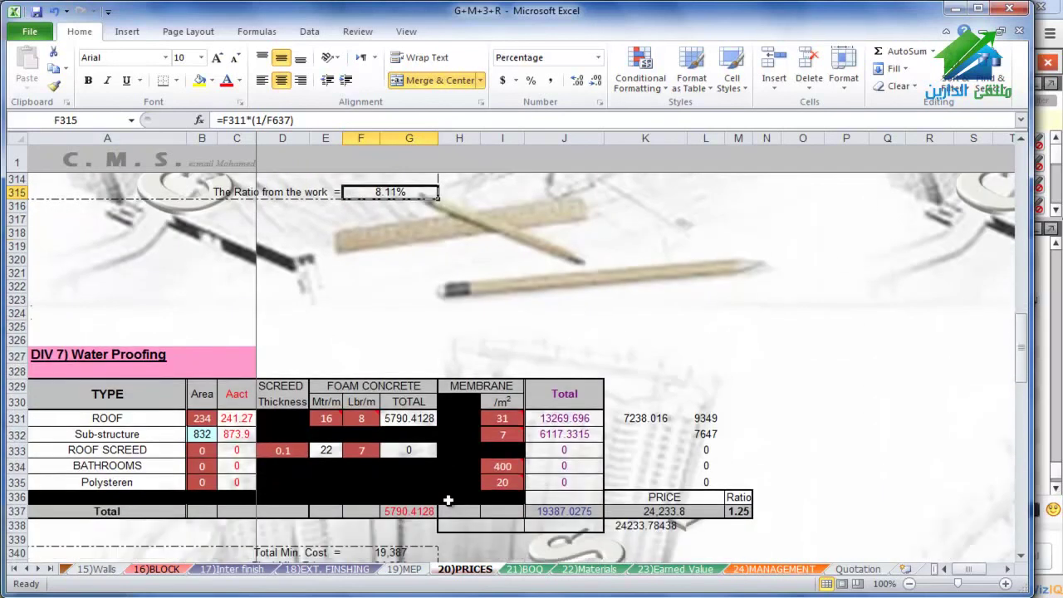
left_click(209, 420)
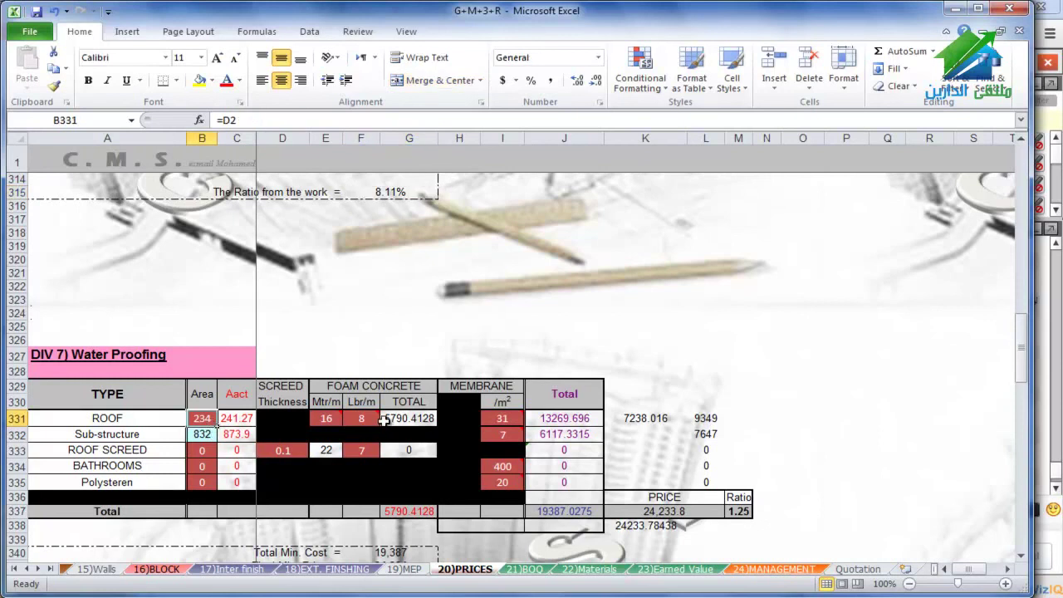
mouse_move(330, 594)
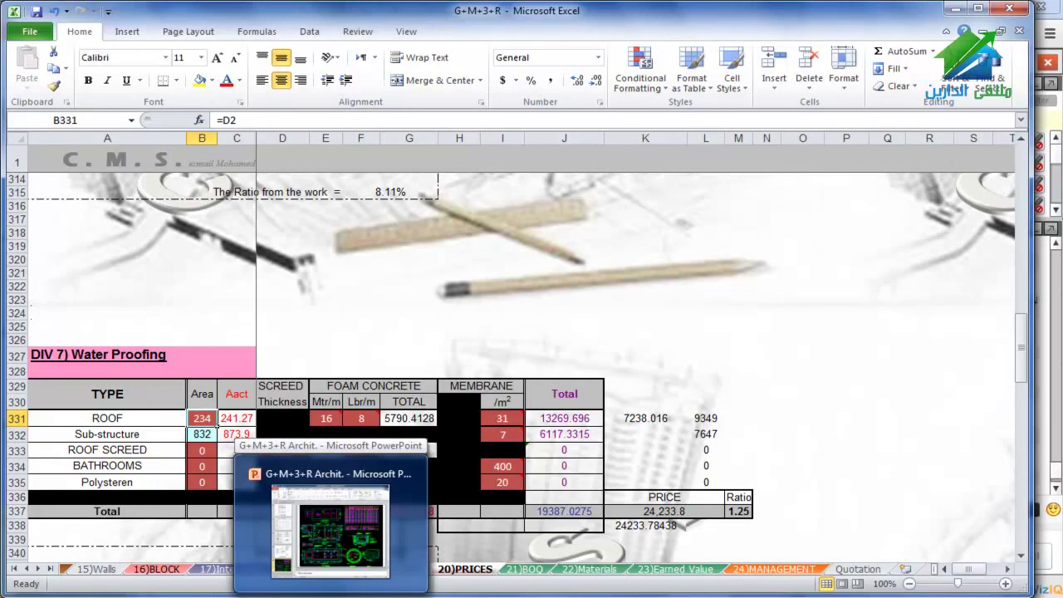
left_click(331, 594)
left_click(87, 478)
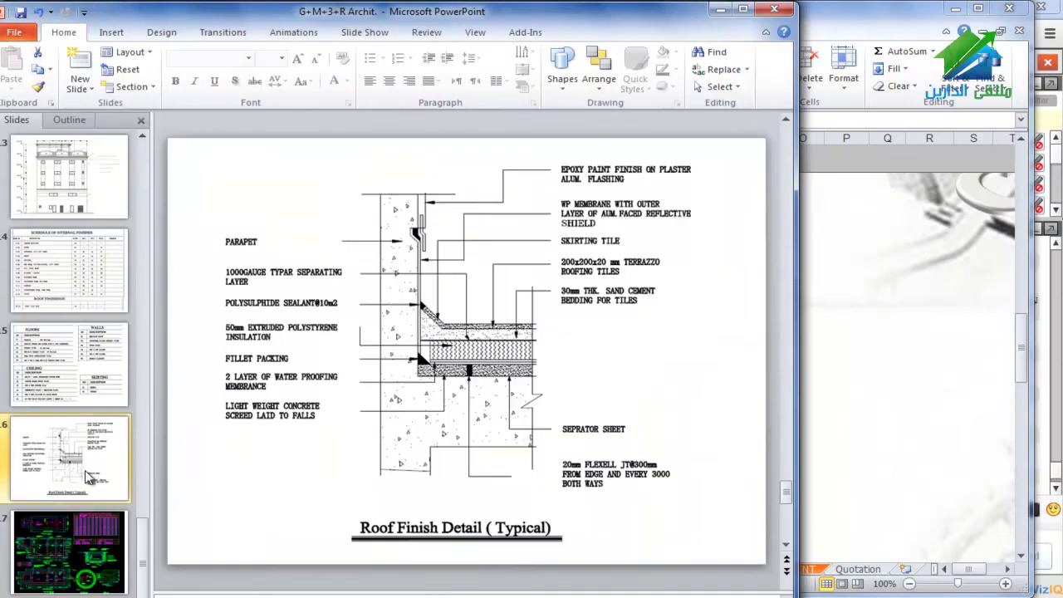
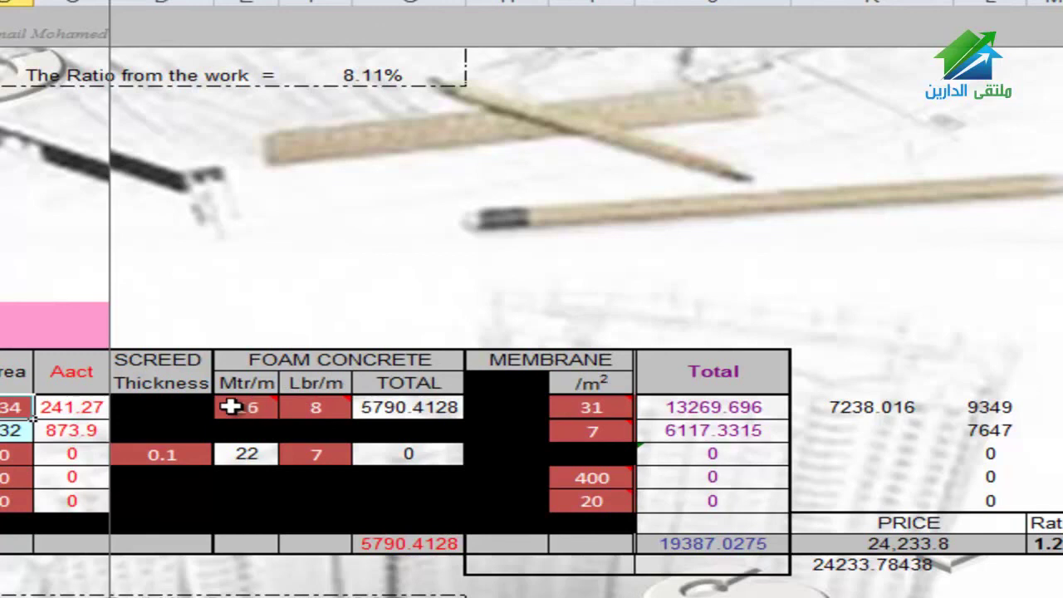
Back in the Excel Water Proofing table, inspect the ROOF foam concrete material rate formula and the labour rate with its comment
left_click(264, 401)
mouse_move(264, 401)
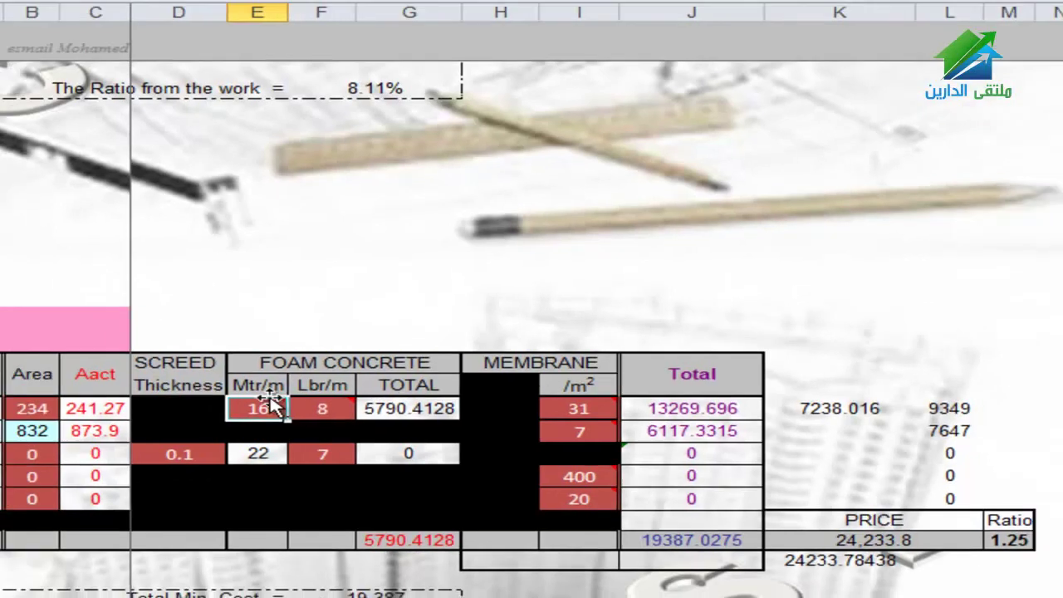
mouse_move(260, 397)
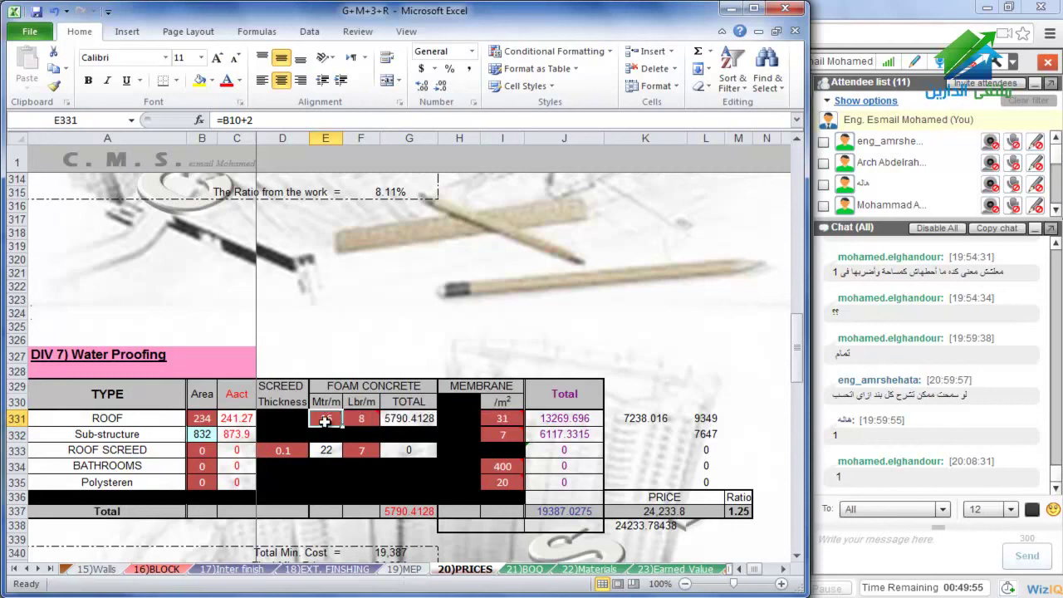
mouse_move(362, 415)
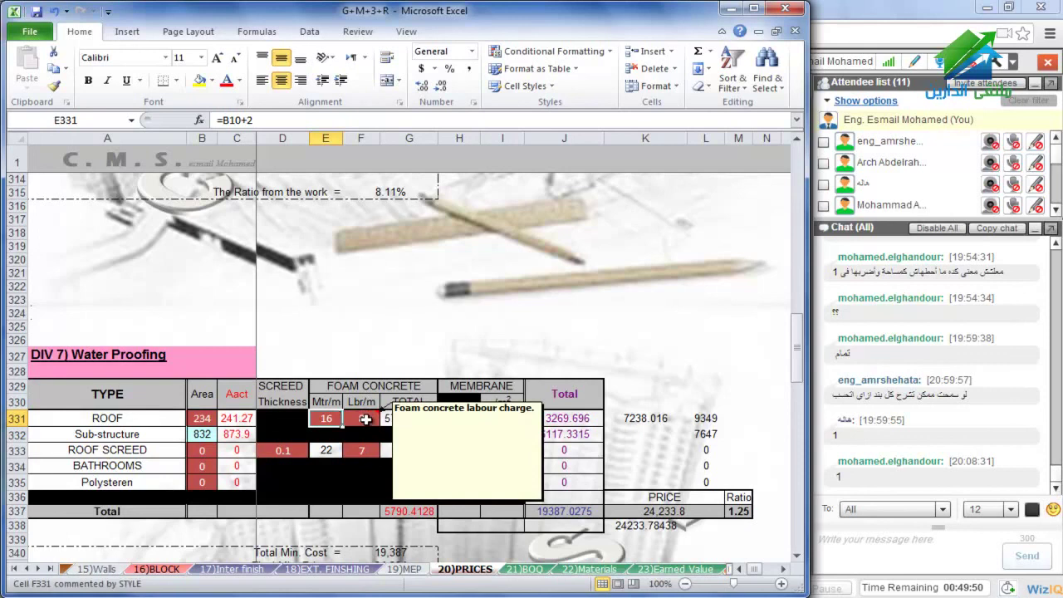
left_click(365, 420)
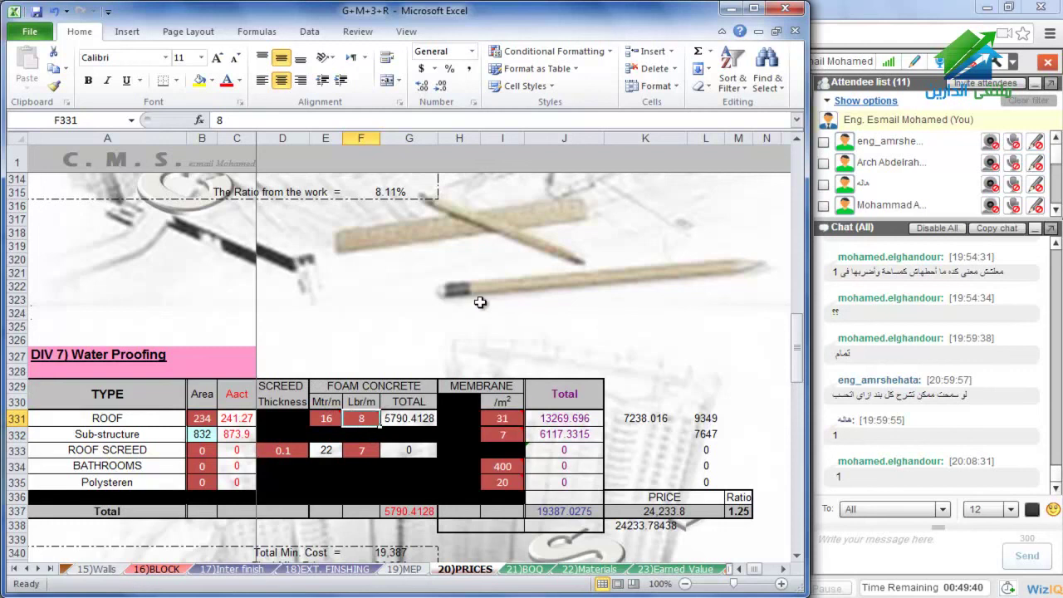
Check the ROOF membrane rate and total formula in the Water Proofing table, and set the Polysteren area to 234
left_click(509, 415)
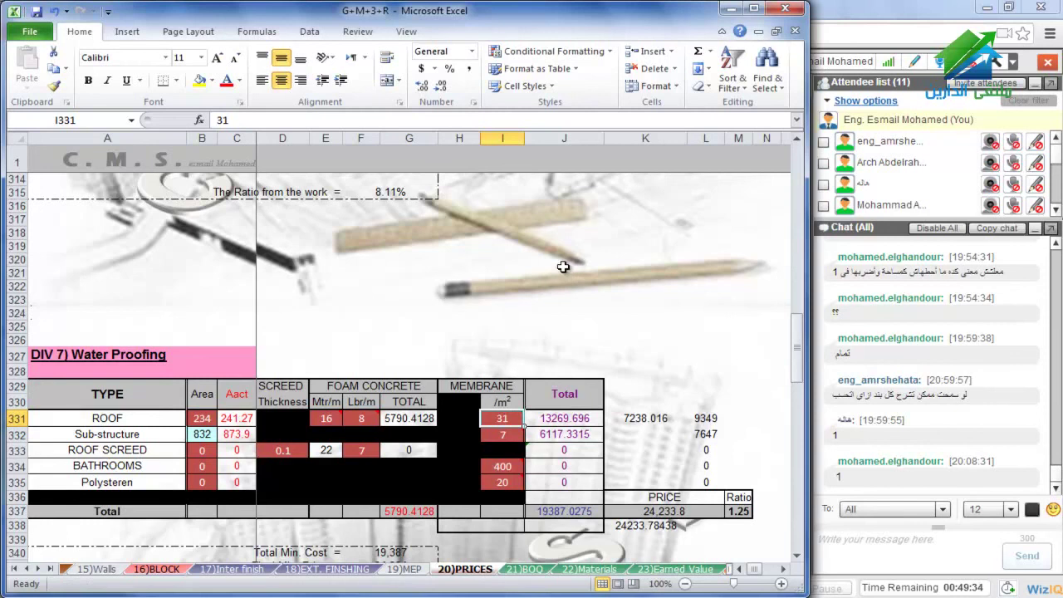
left_click(570, 416)
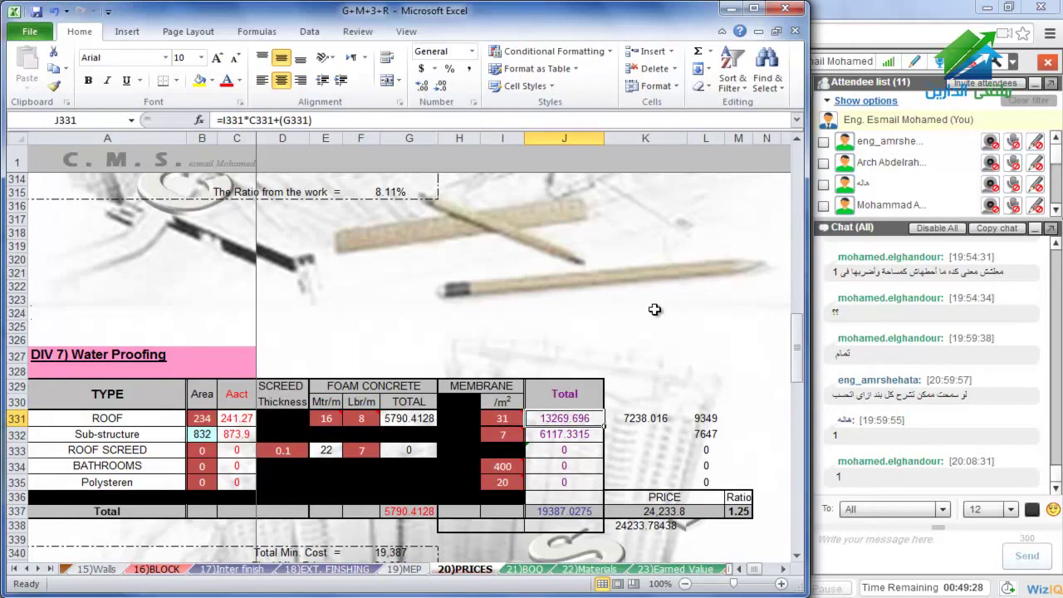
left_click(201, 485)
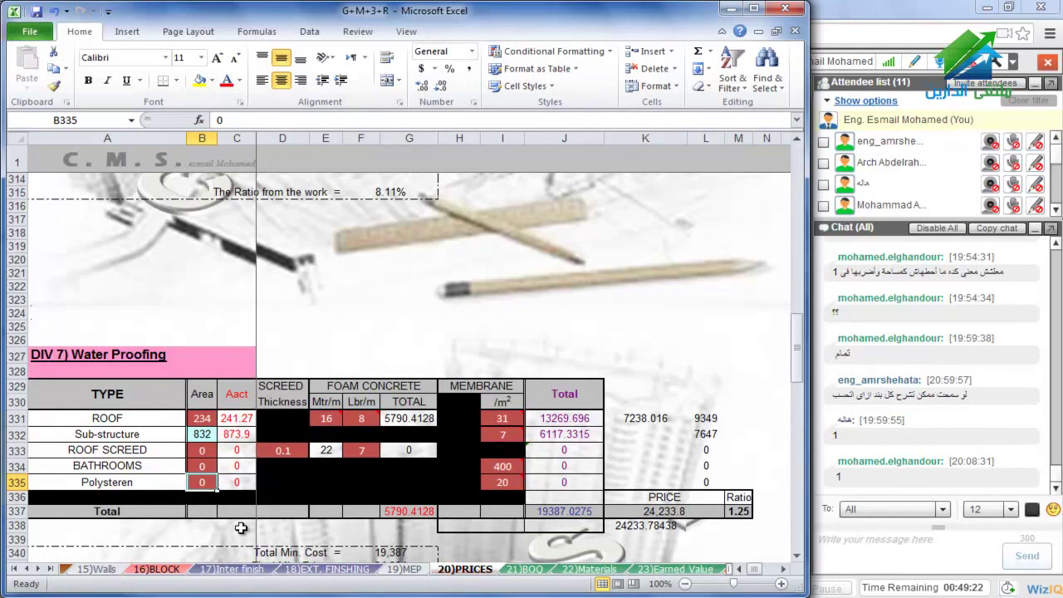
type("234")
key("Return")
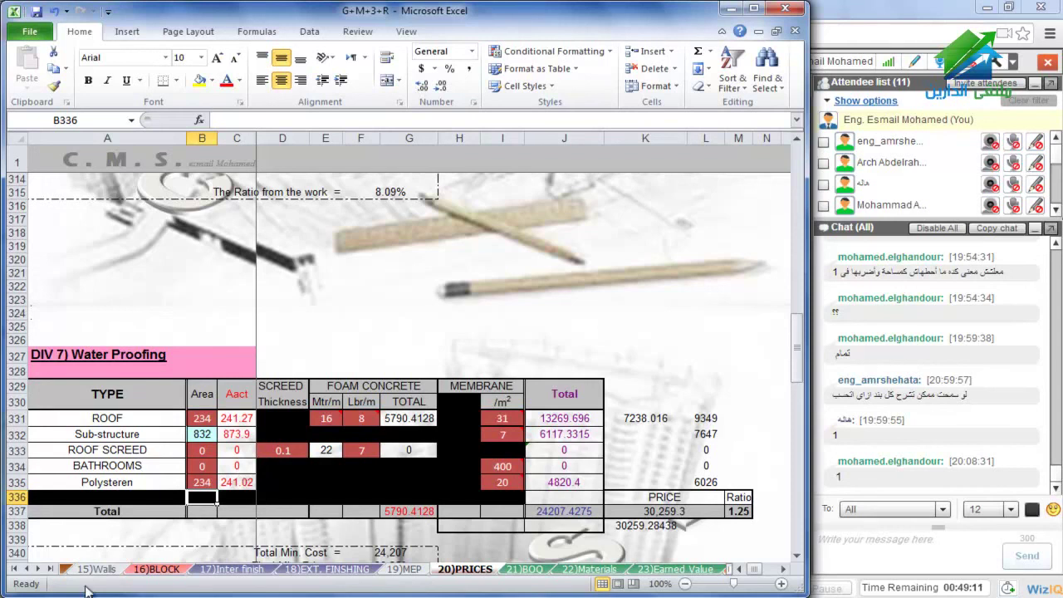
Look through the finishing type tables in 17)Inter finish down to the CEMENT TILE flooring area in CONTENUE 7
left_click(67, 569)
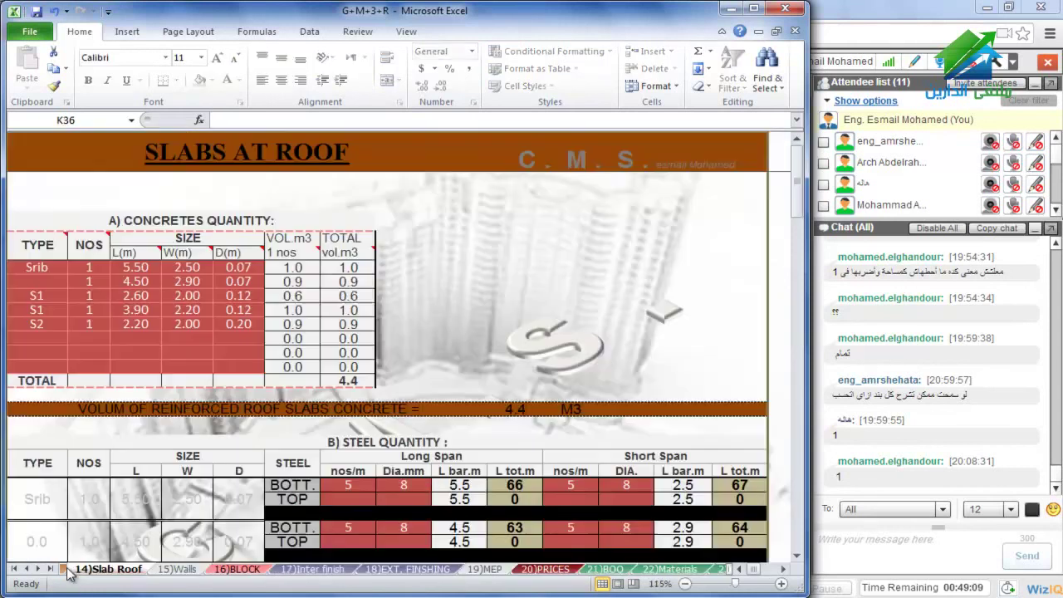
left_click(337, 572)
scroll(124, 440, "down", 20)
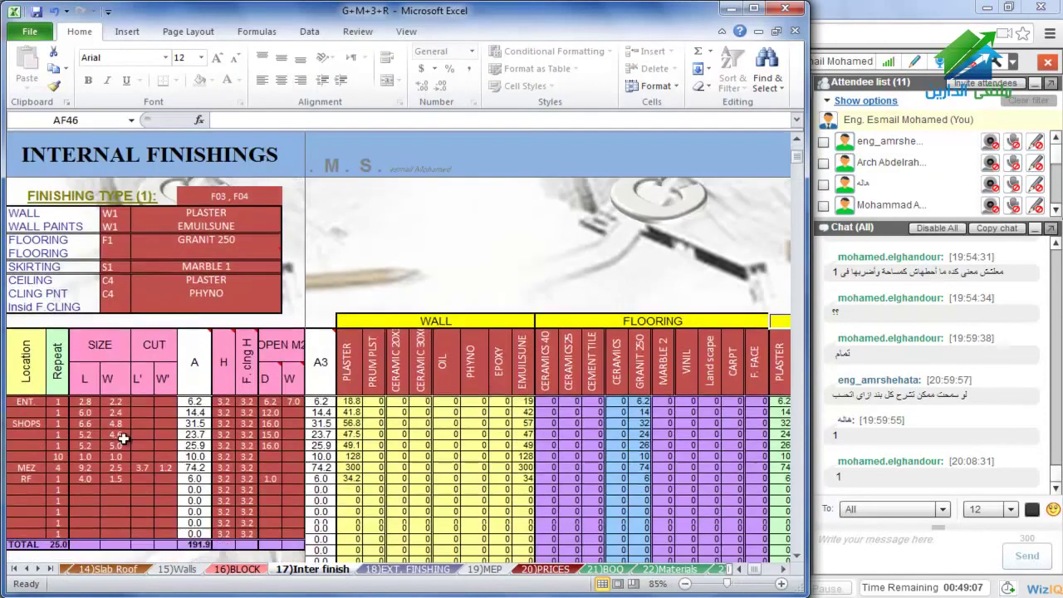
scroll(133, 446, "up", 6)
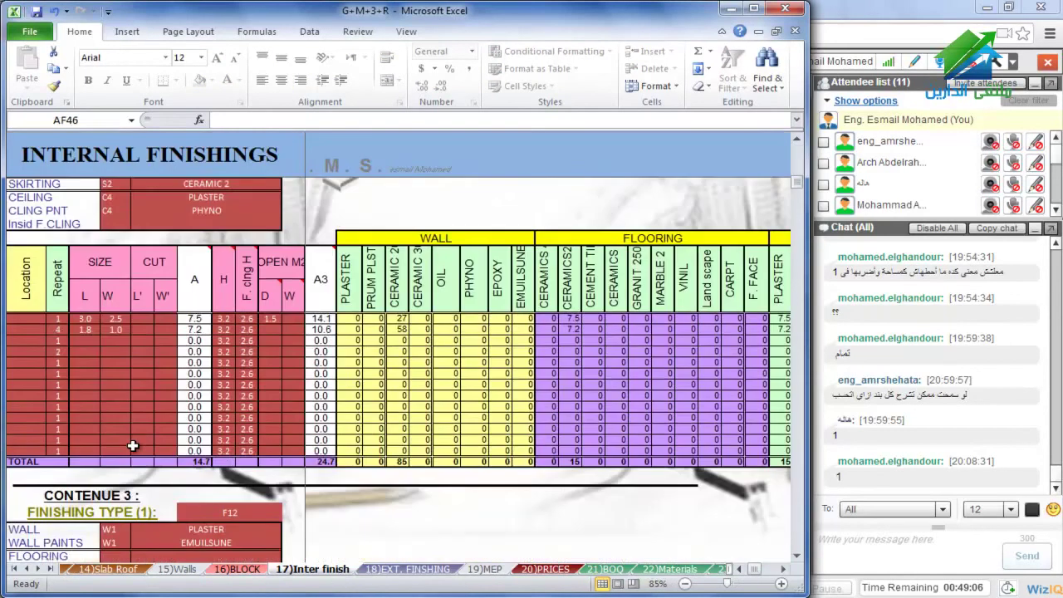
scroll(133, 447, "down", 10)
scroll(133, 446, "down", 20)
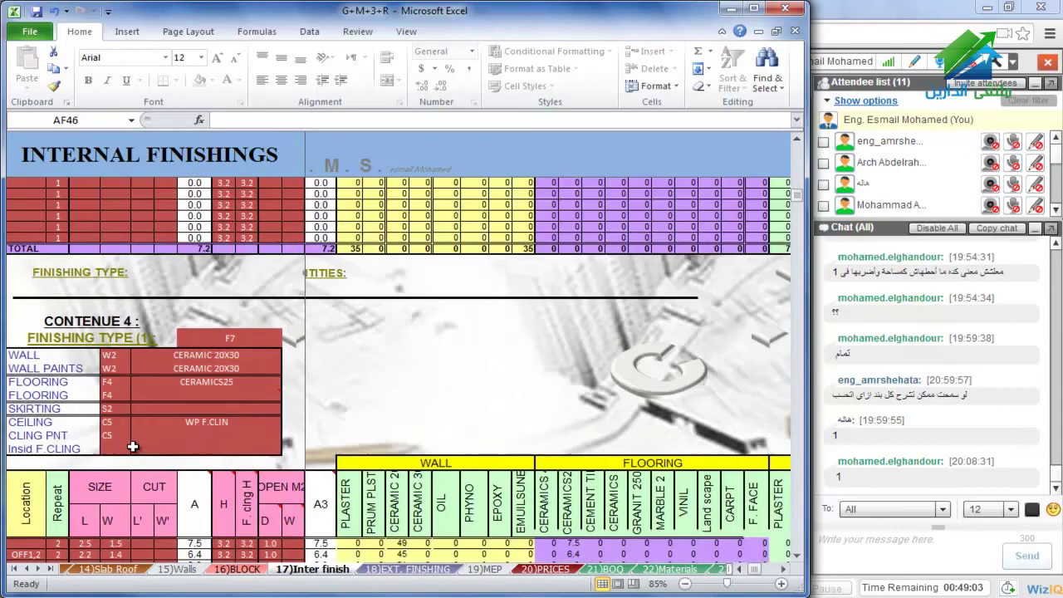
scroll(197, 451, "down", 20)
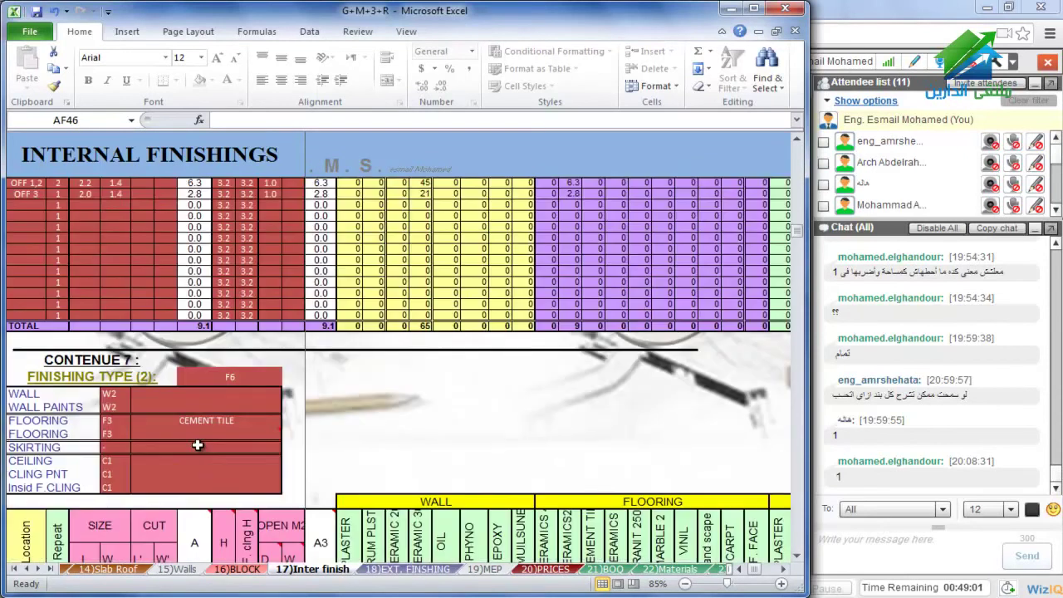
scroll(195, 446, "down", 4)
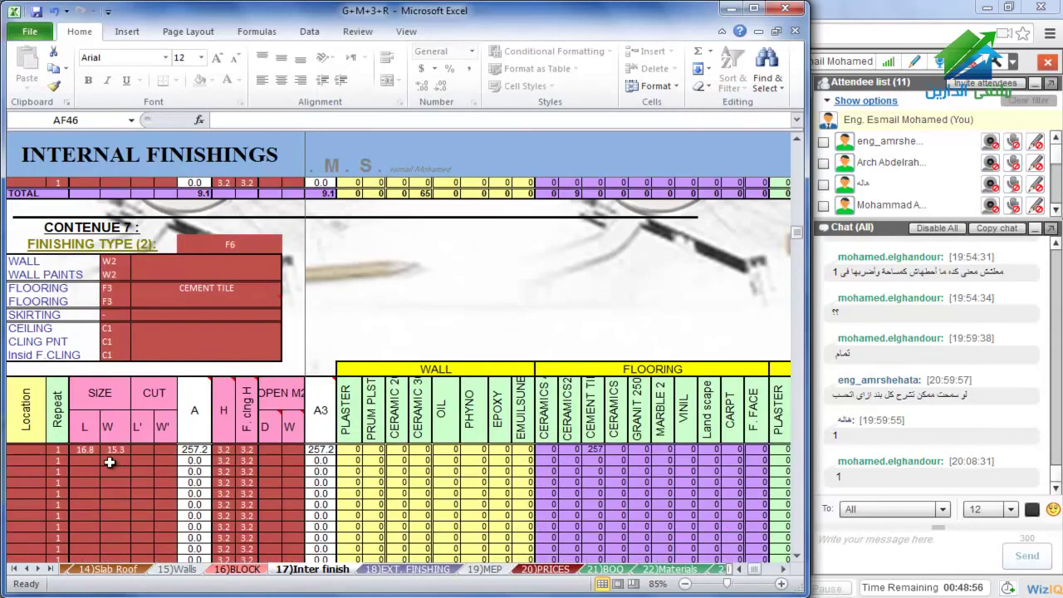
Back in the 20)PRICES Water Proofing table, set the ROOF SCREED area to 234 and its screed thickness to 0.07
left_click(547, 570)
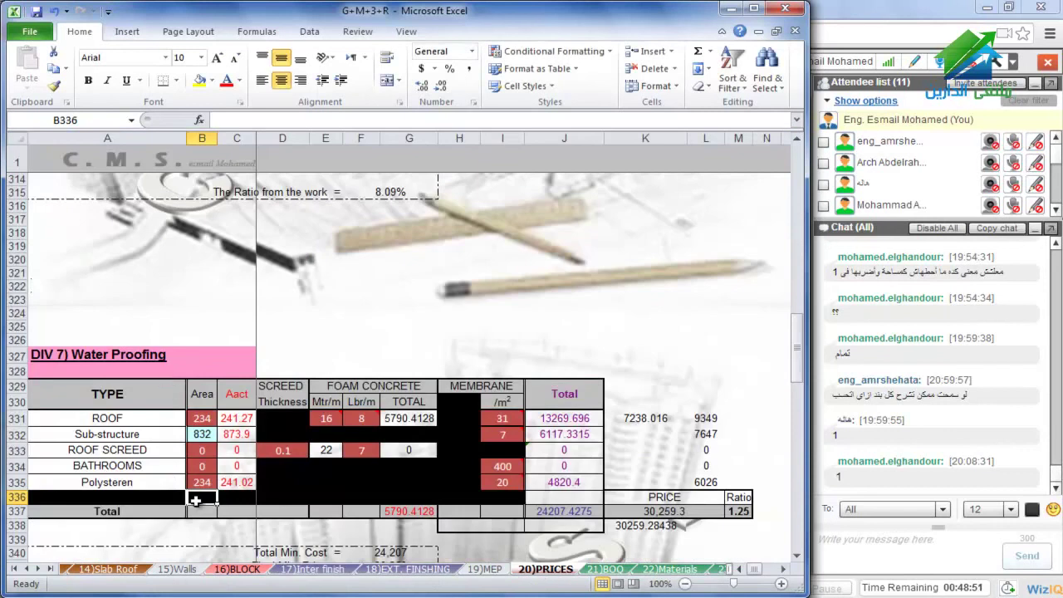
left_click(202, 453)
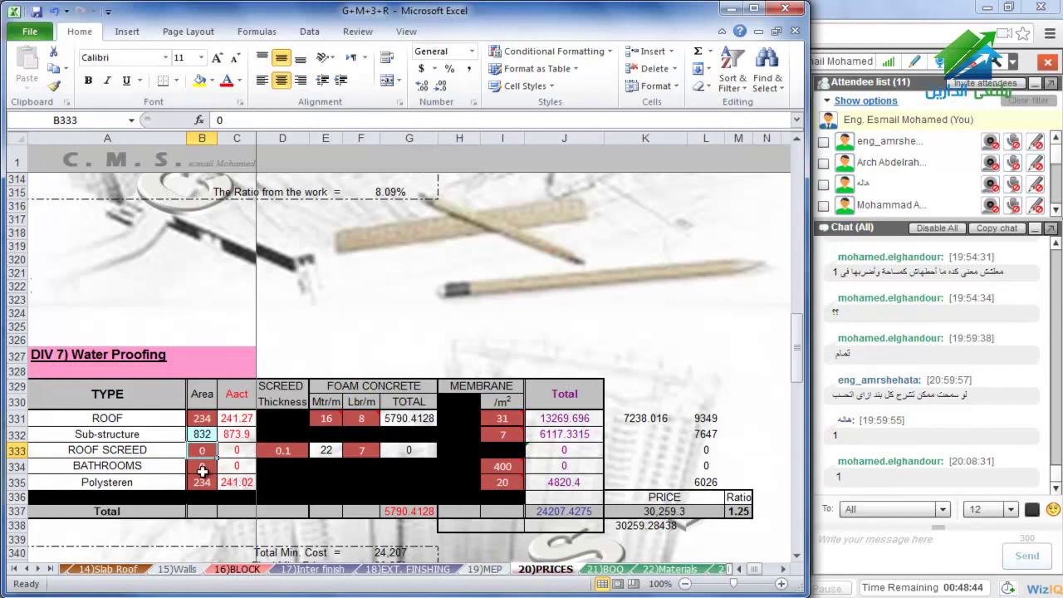
type("234")
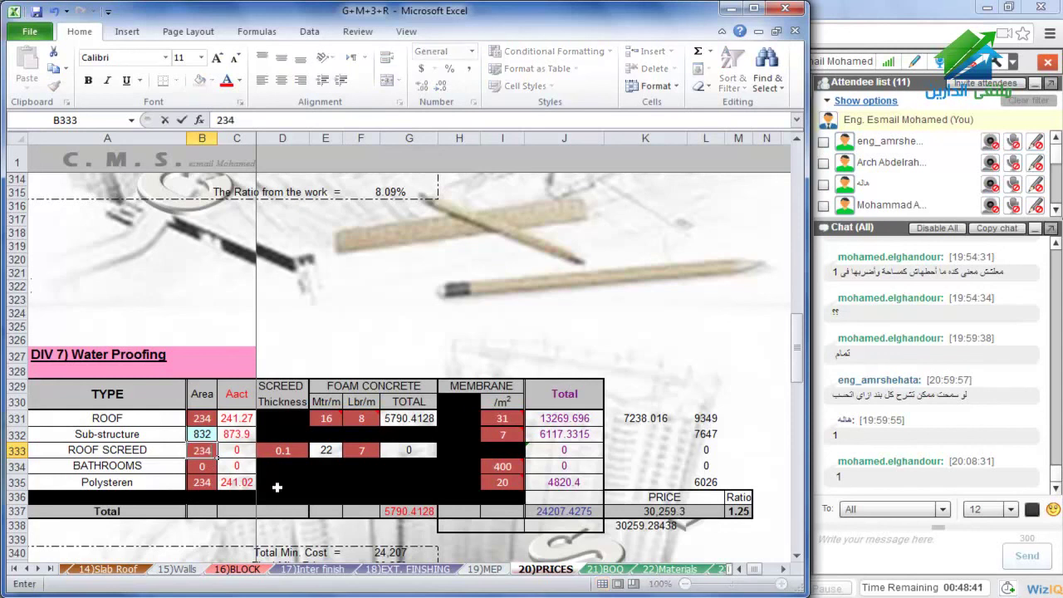
key("Return")
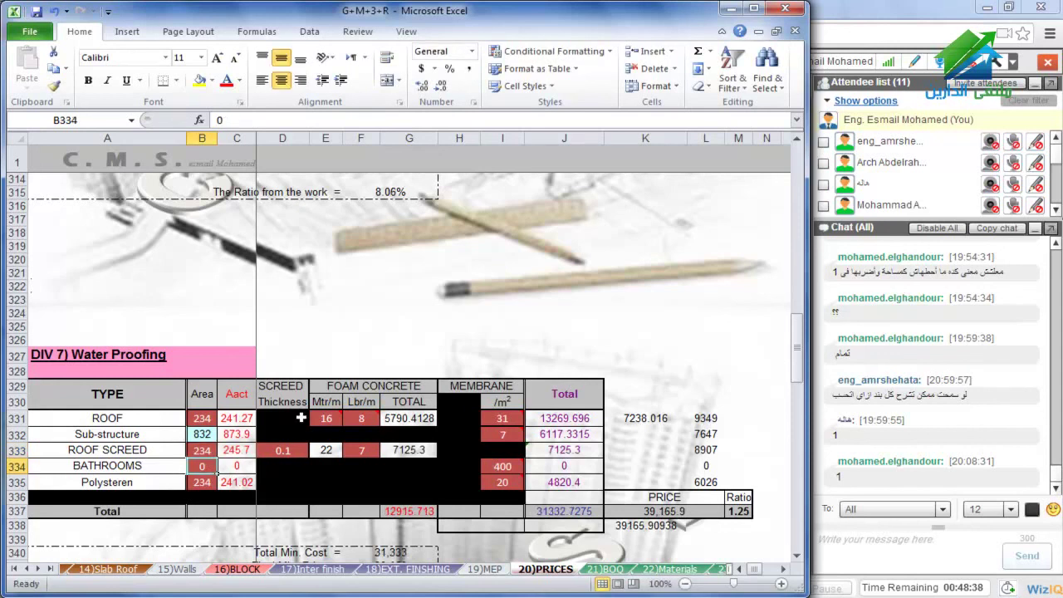
left_click(296, 446)
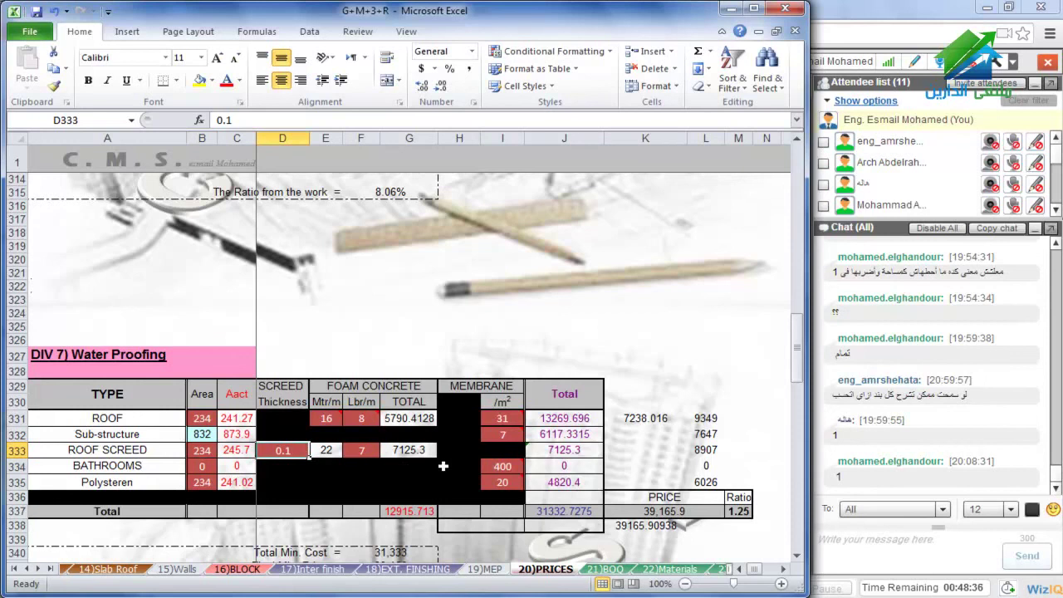
type(".07")
key("Return")
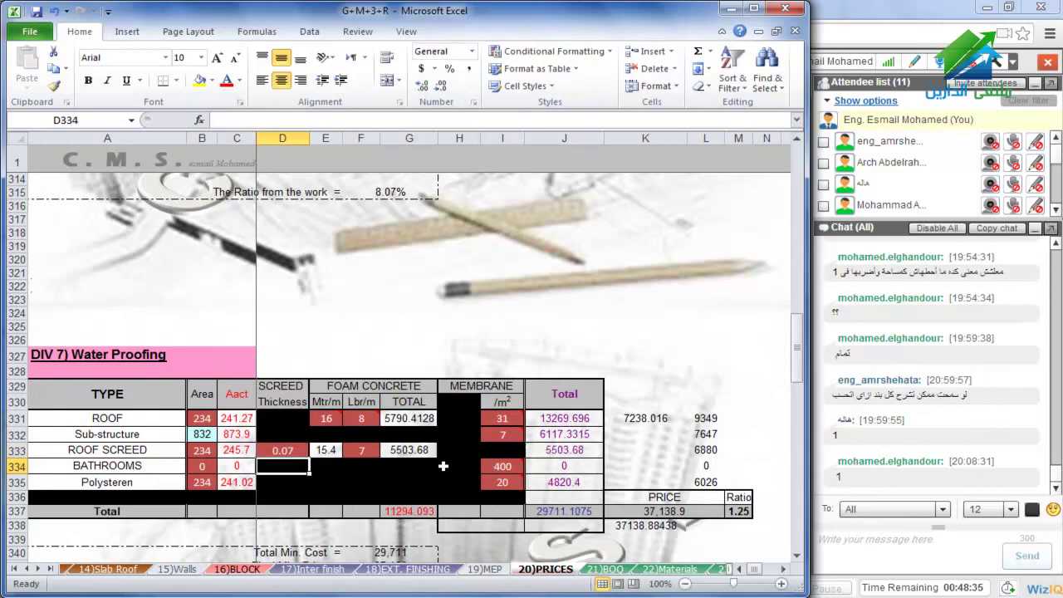
Inspect the ROOF SCREED labour rate and total formula, and the BATHROOMS area and membrane rate with its comment
left_click(362, 449)
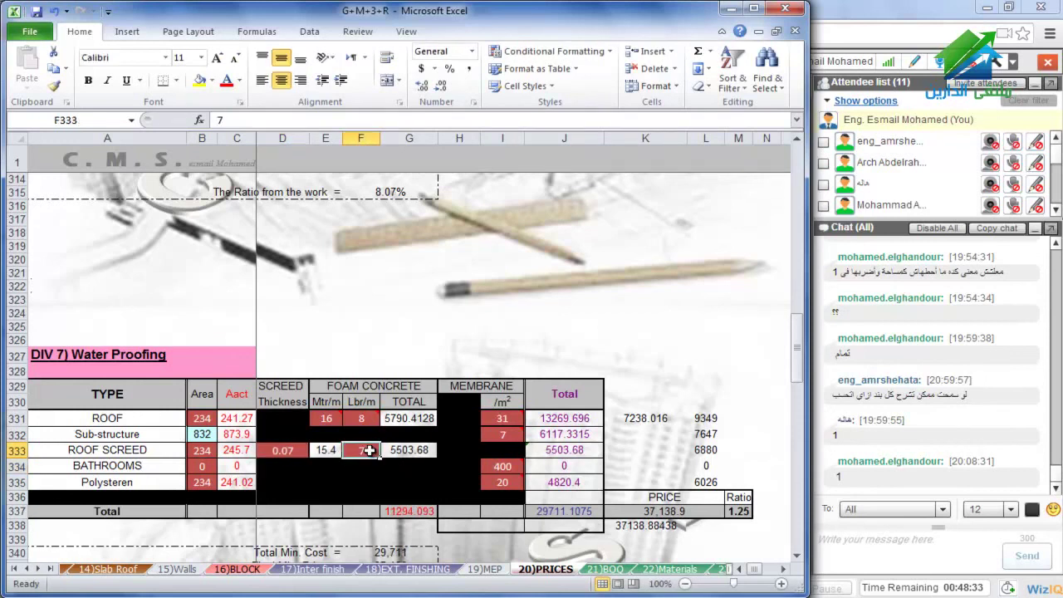
left_click(562, 451)
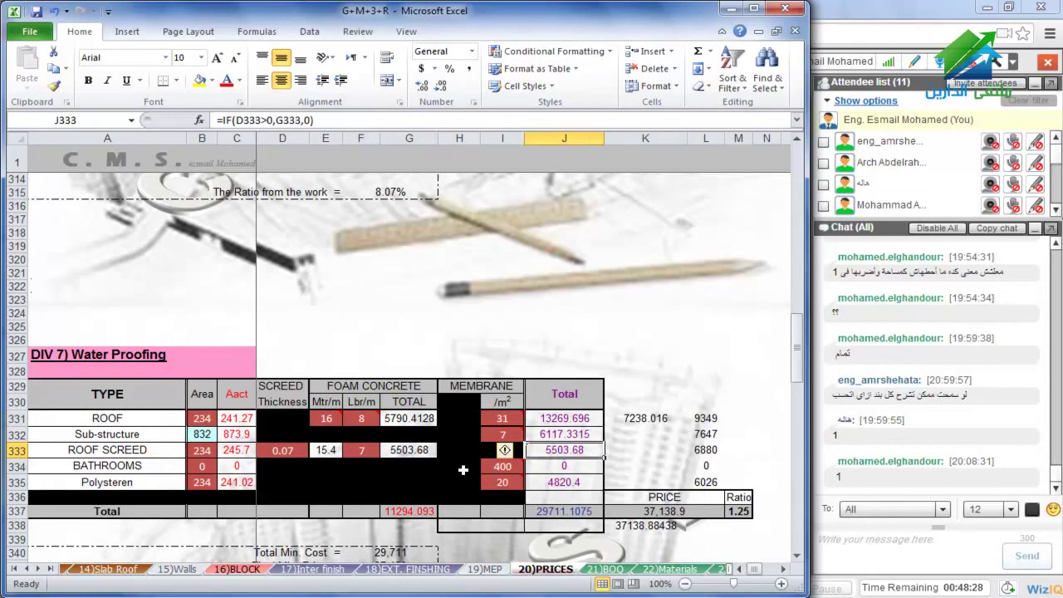
left_click(201, 471)
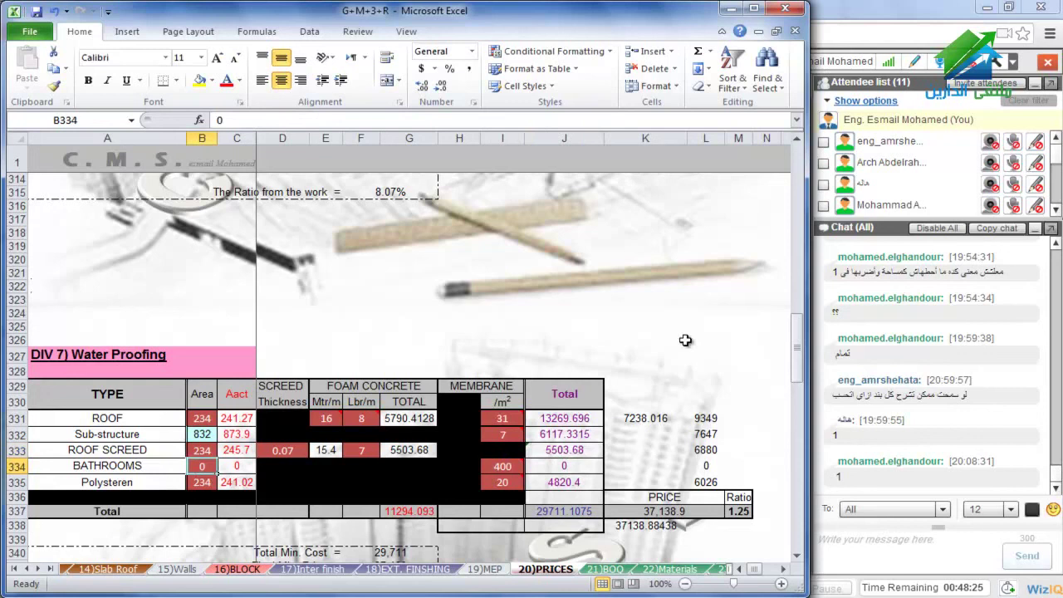
left_click(498, 468)
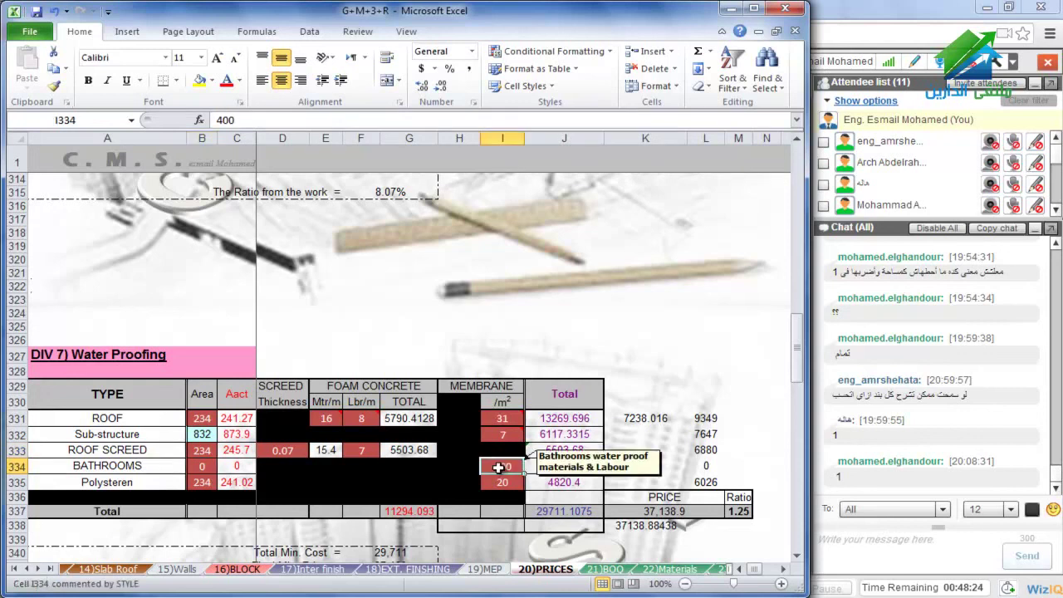
Switch to the PowerPoint architectural presentation and view the TYPICAL 1,2,3 F and MEZZANIN floor plan slides for the bathrooms
left_click(201, 466)
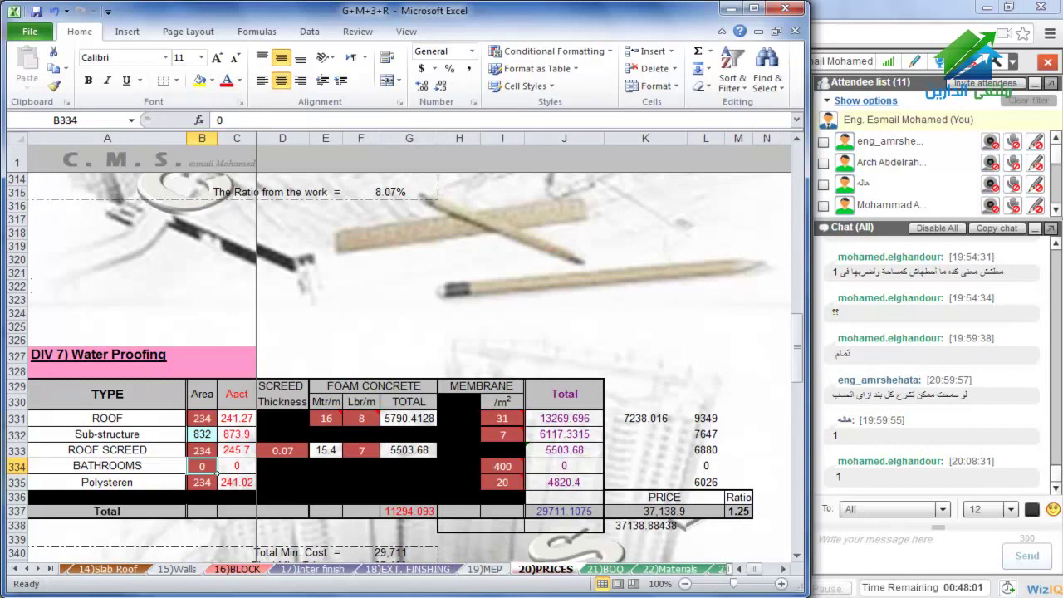
key("alt+Tab")
scroll(83, 253, "down", 3)
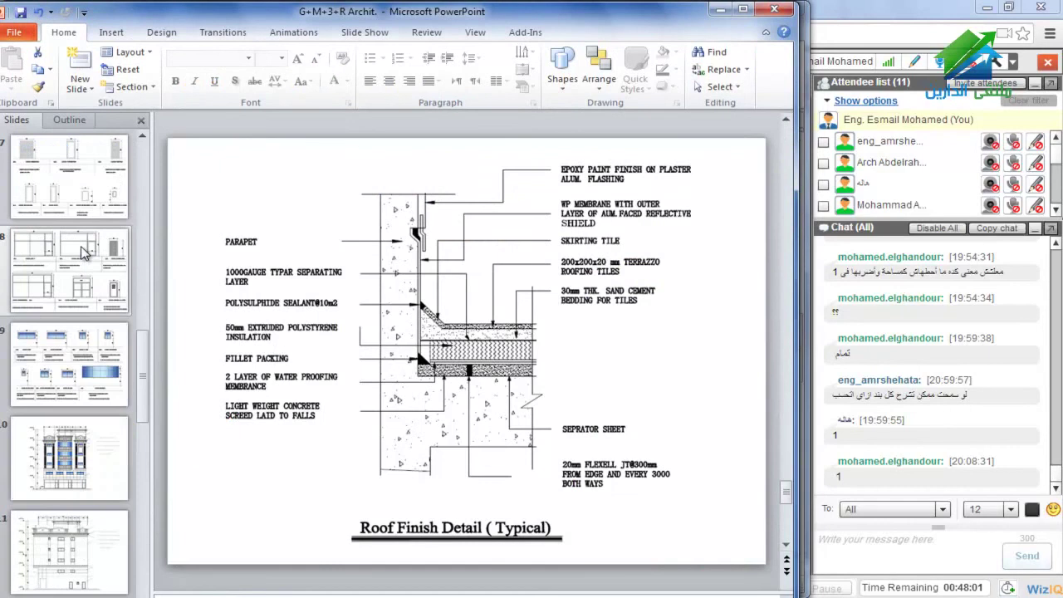
scroll(83, 254, "up", 3)
left_click(63, 181)
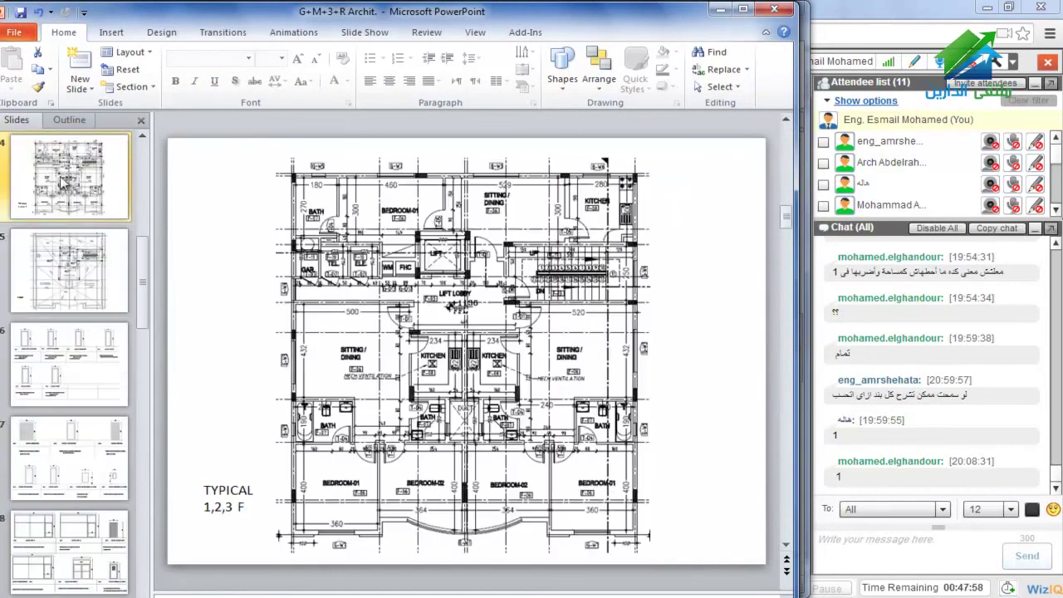
scroll(62, 181, "up", 1)
left_click(66, 176)
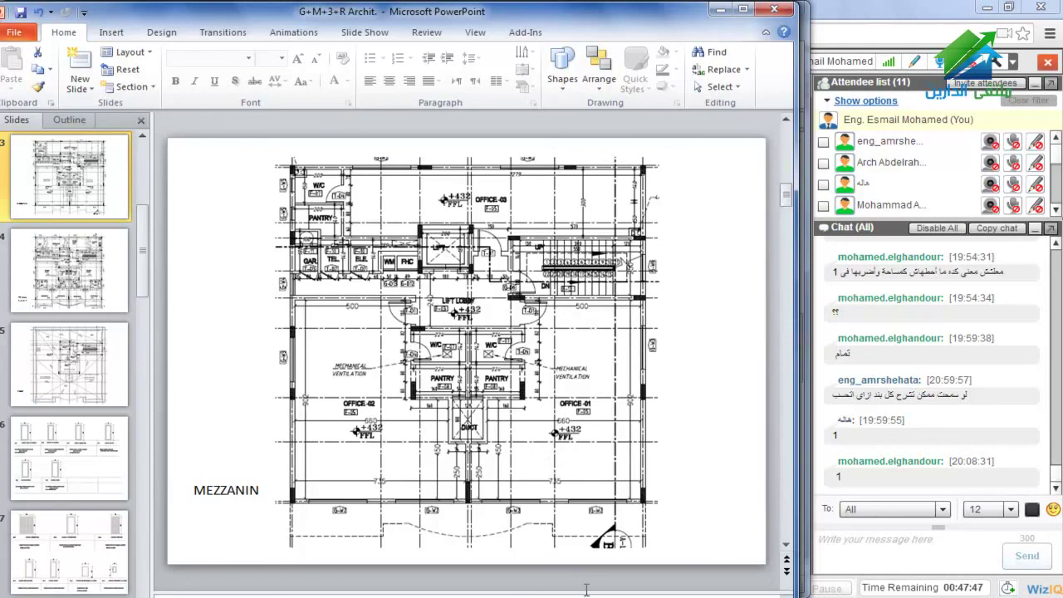
Return to Excel and set the BATHROOMS area in the Water Proofing table to 20
mouse_move(331, 597)
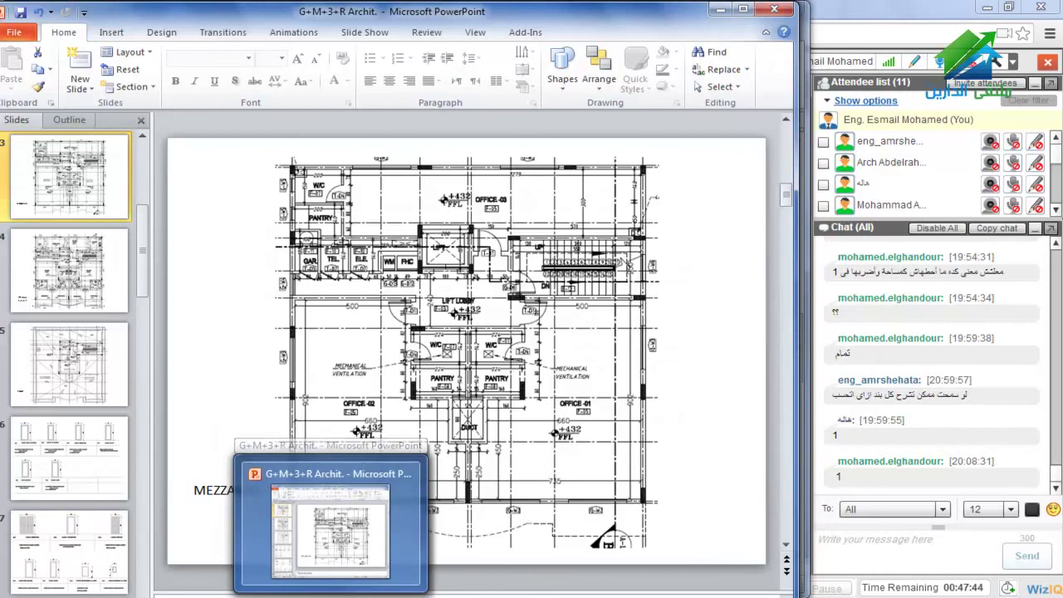
key("alt+Tab")
mouse_move(320, 535)
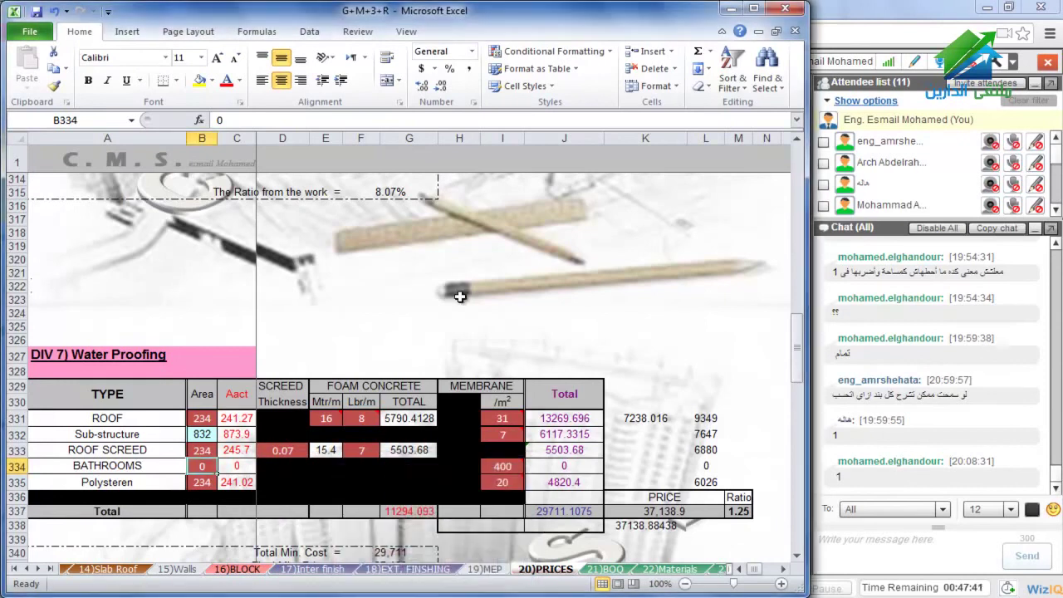
type("20")
key("Return")
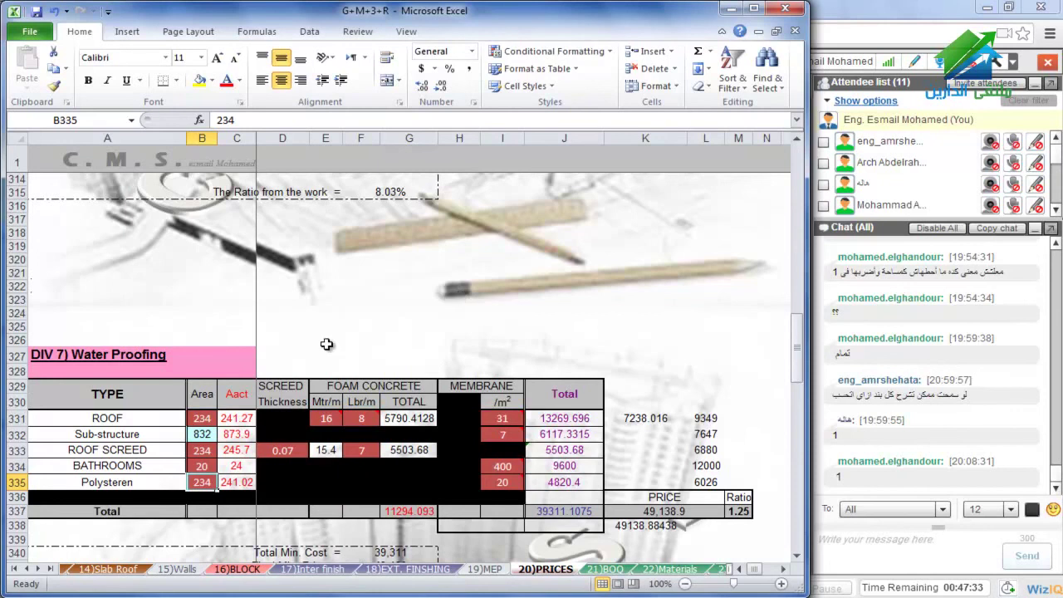
In 16)BLOCK, enter a trial length of 30 in the first GF row of the GYPSUM PARTETION table
scroll(327, 344, "down", 8)
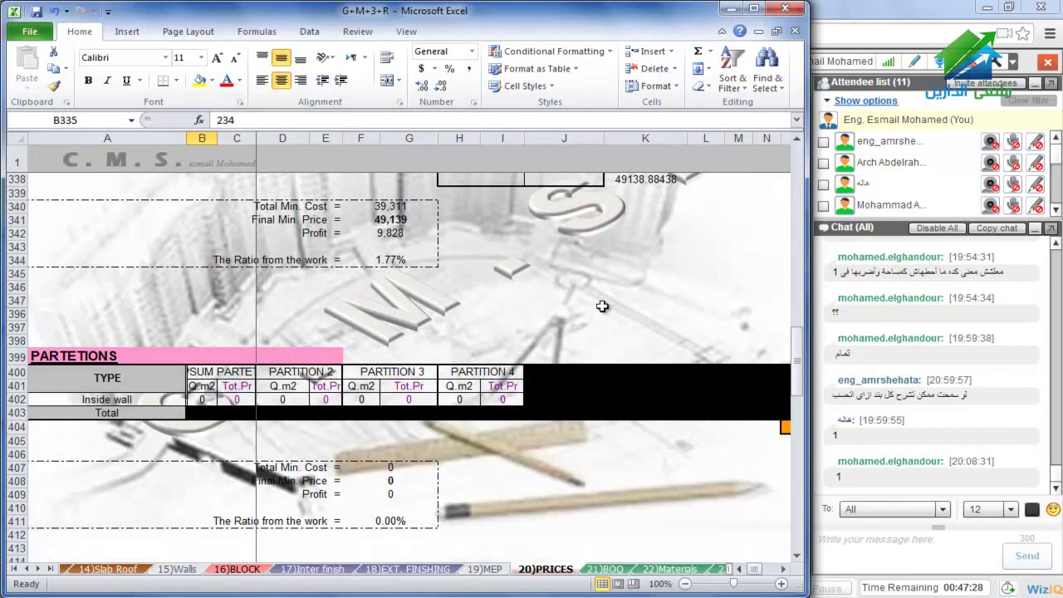
left_click(235, 570)
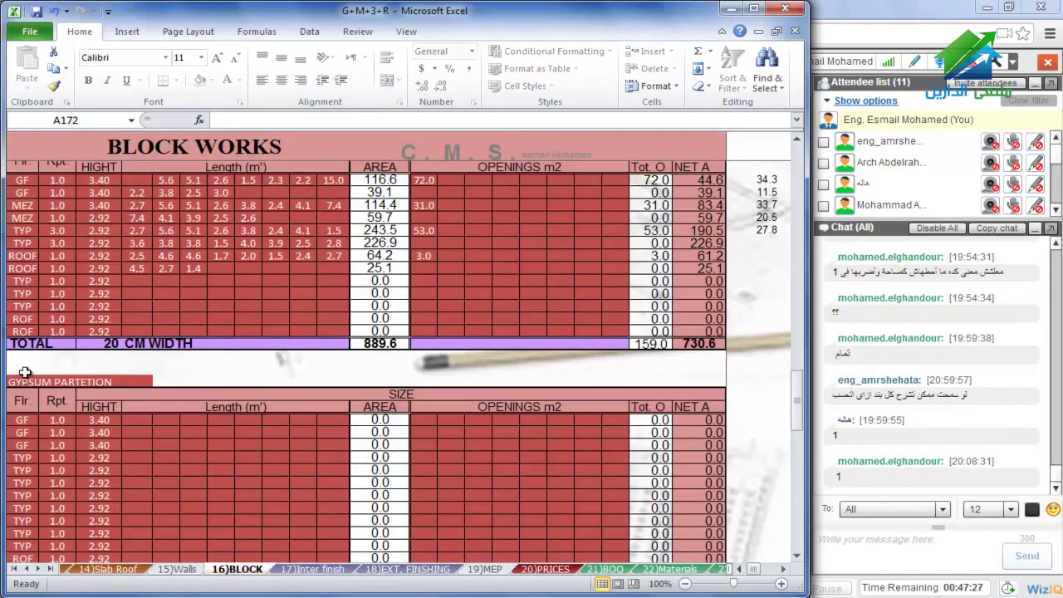
left_click(126, 421)
type("30")
key("Return")
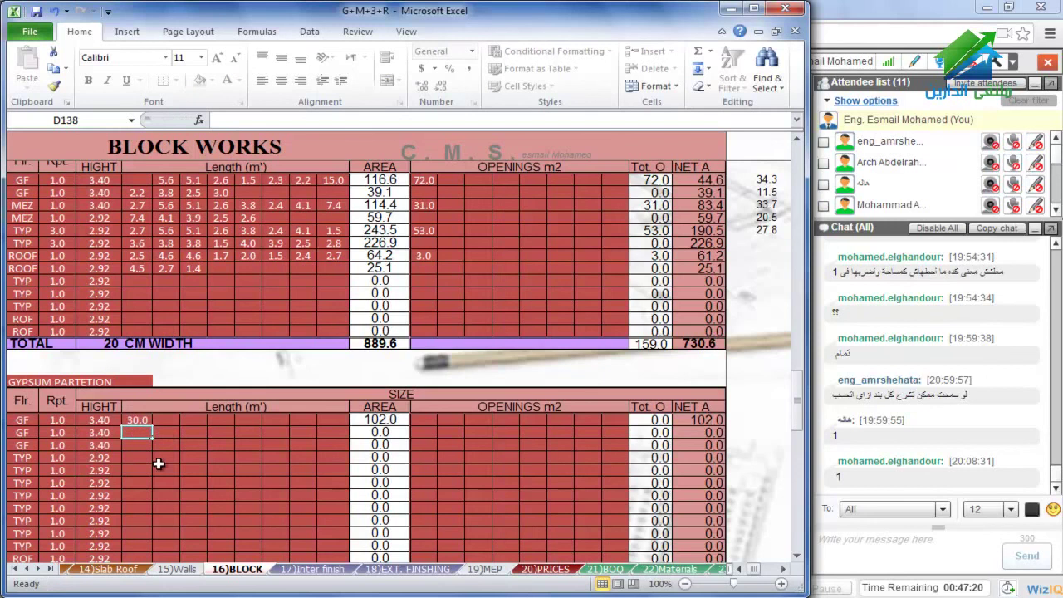
Inspect the inside wall gypsum total price formula and the cost summary of the PARTETIONS section in 20)PRICES
left_click(544, 570)
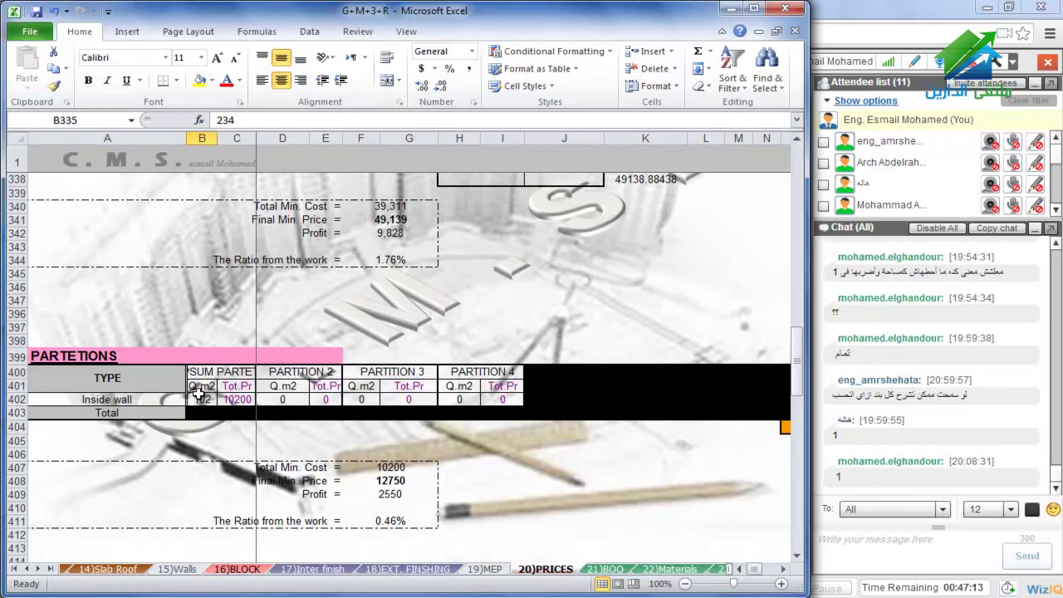
left_click(239, 398)
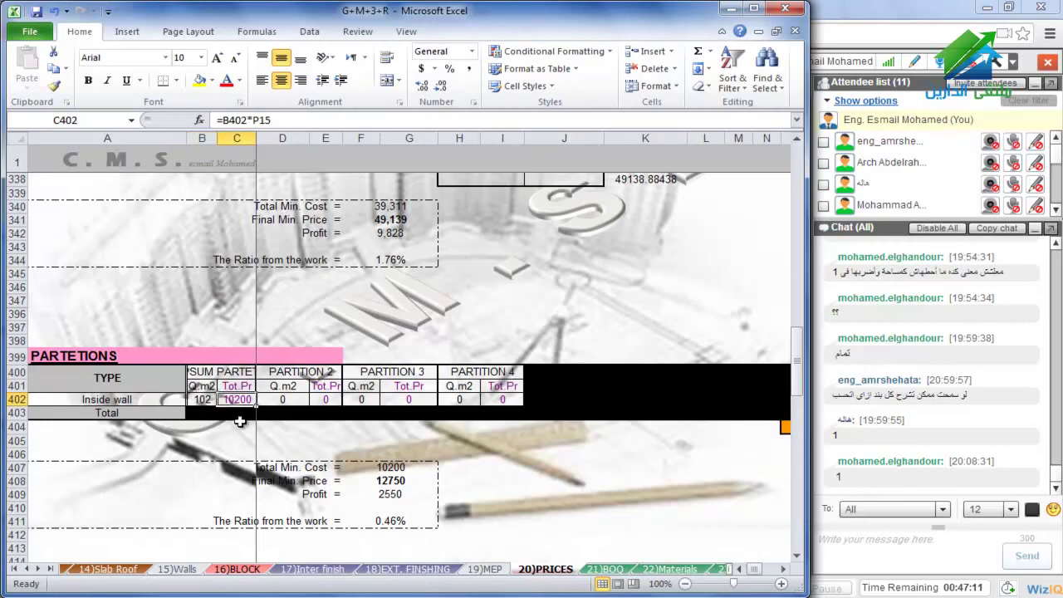
scroll(307, 432, "down", 2)
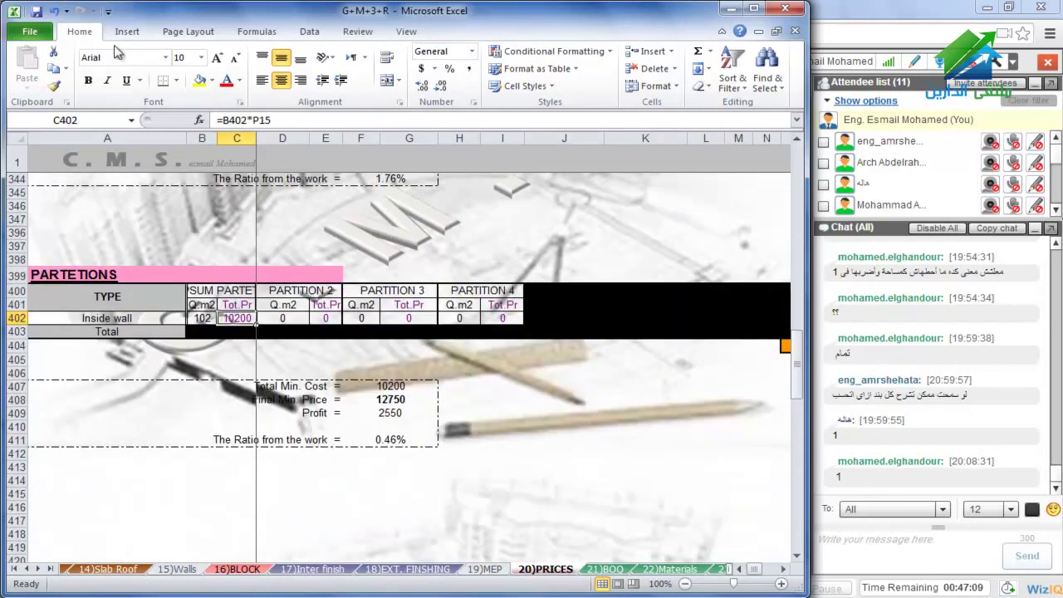
Undo the gypsum partition length entry and go to the 11-Aluminum table in 20)PRICES
left_click(54, 11)
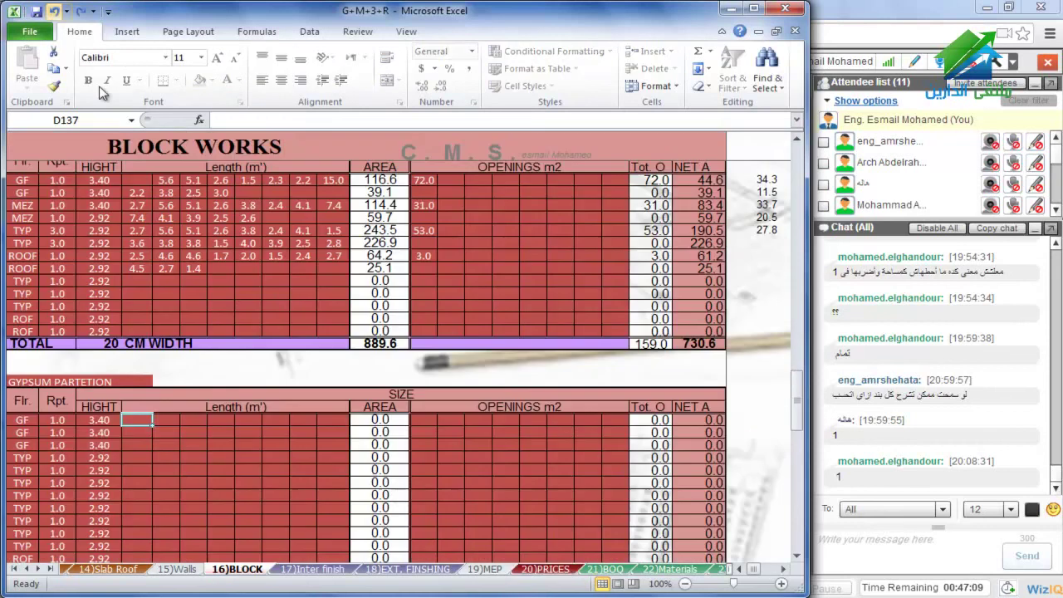
left_click(545, 569)
scroll(280, 447, "down", 6)
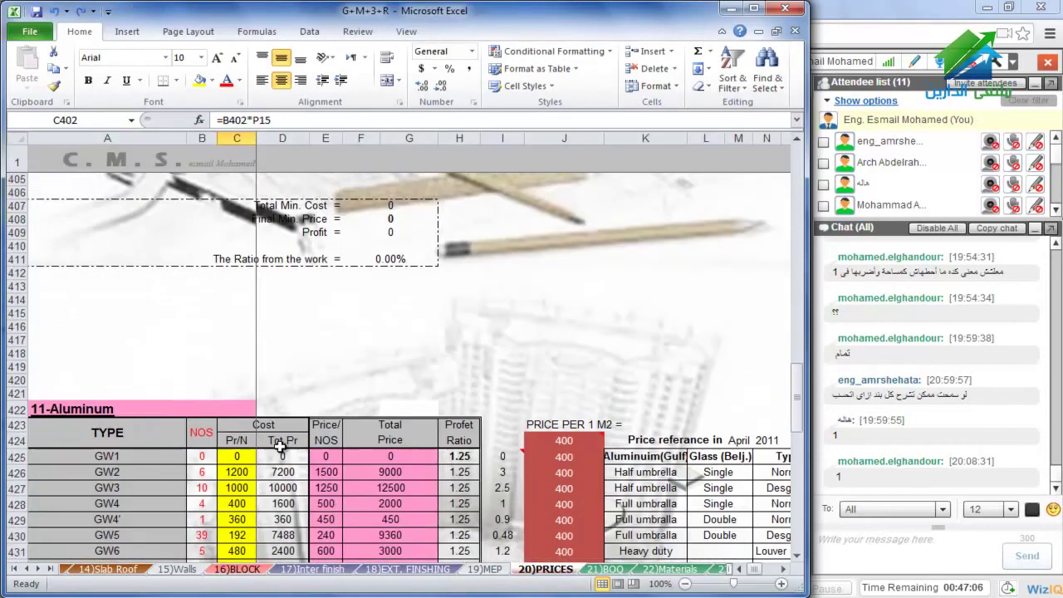
Widen the workbook window and examine the aluminum price reference list, highlighting its aluminum, glass and type entries and price/m2 values
scroll(298, 379, "down", 1)
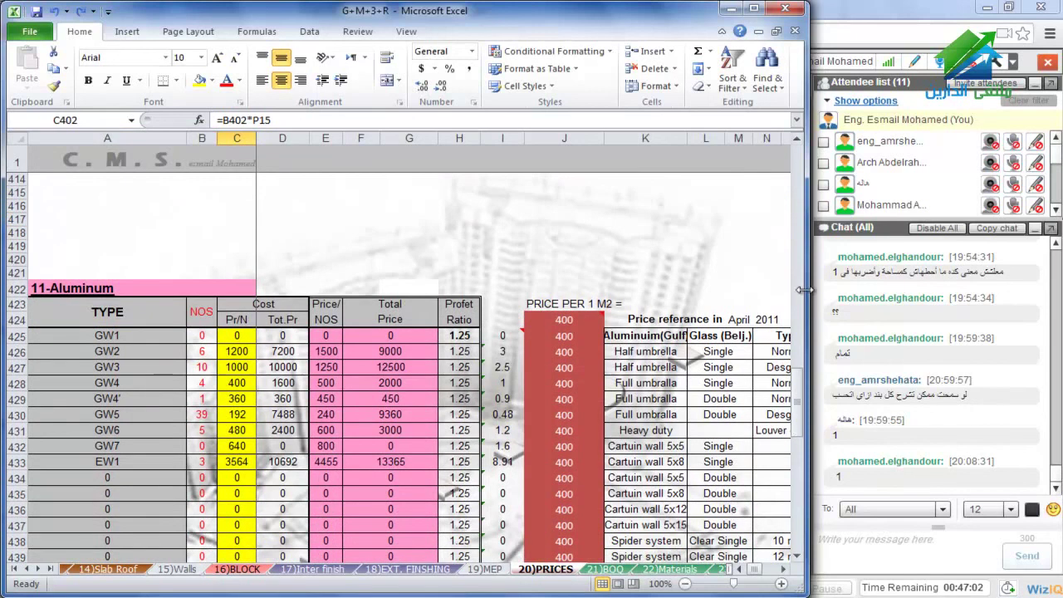
left_click_drag(808, 291, 900, 287)
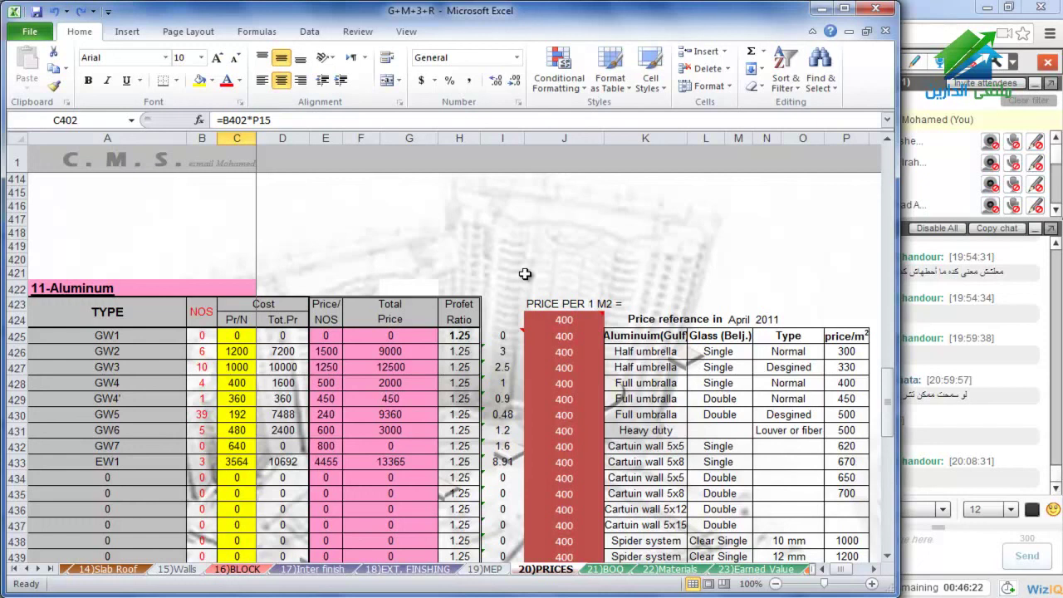
scroll(702, 318, "down", 2)
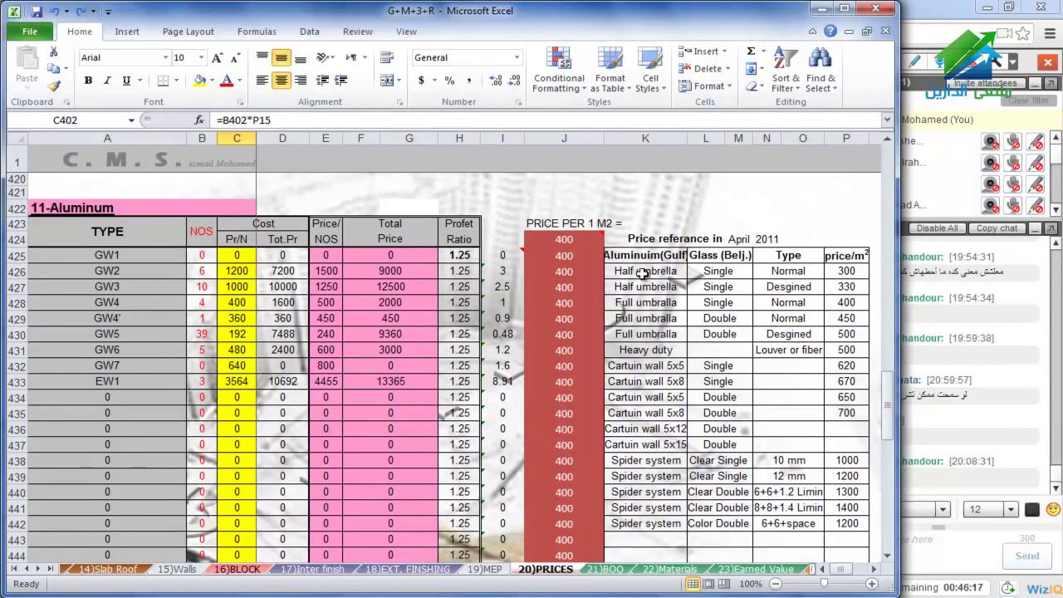
left_click_drag(643, 273, 764, 533)
left_click_drag(646, 278, 779, 544)
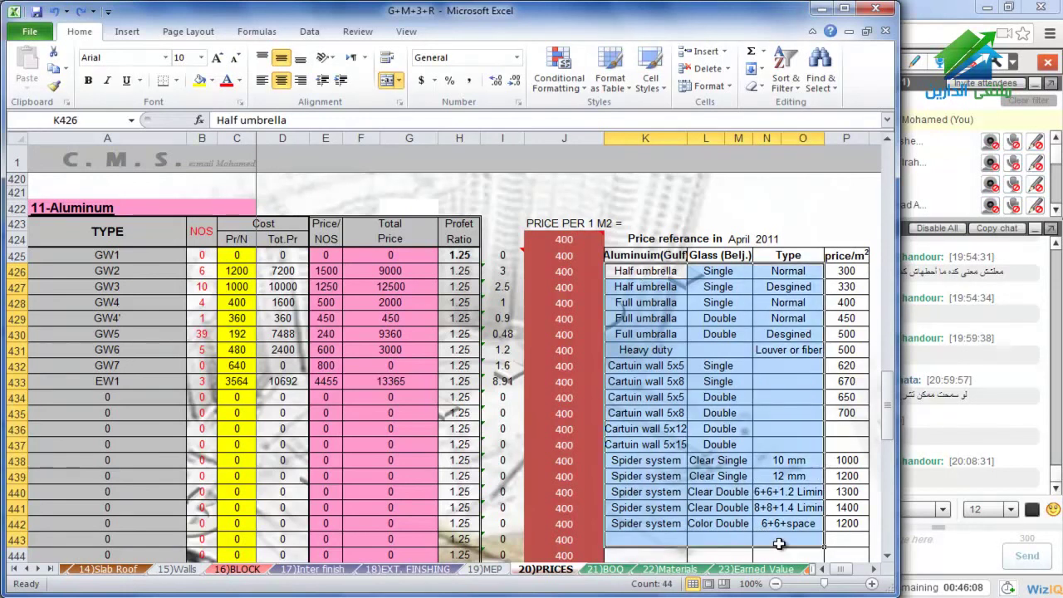
left_click_drag(856, 274, 862, 523)
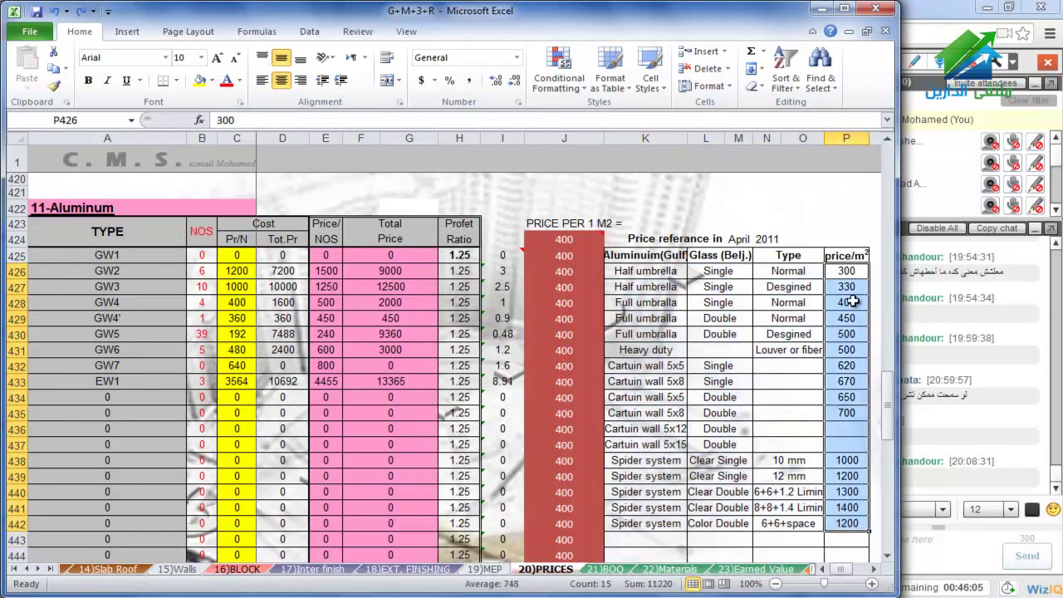
left_click_drag(853, 272, 862, 538)
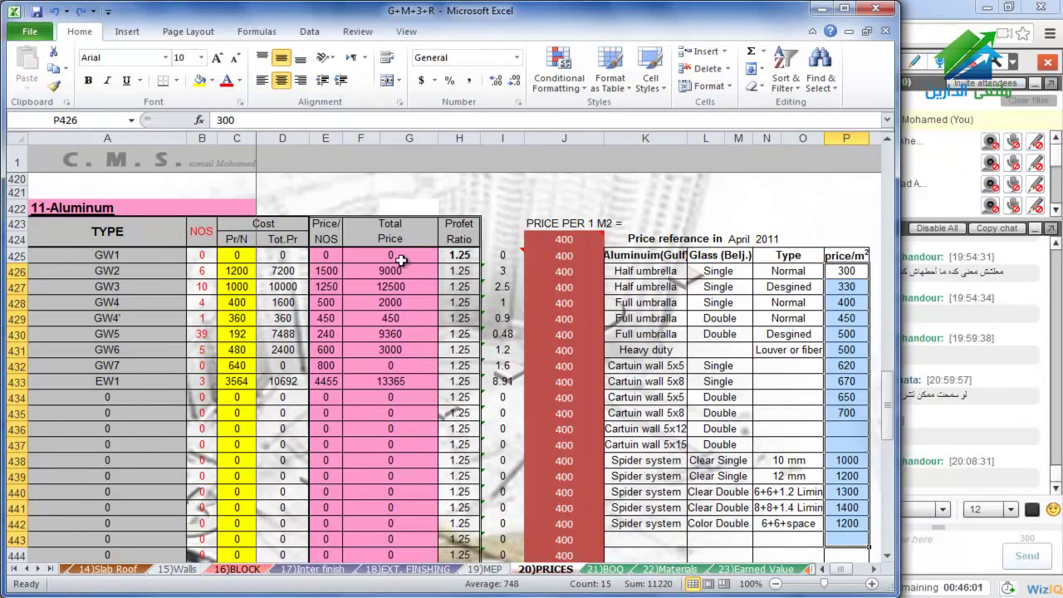
Inspect the window heights and widths for GW2 through EW1 in the OPENINGS table of 16)BLOCK
left_click(239, 570)
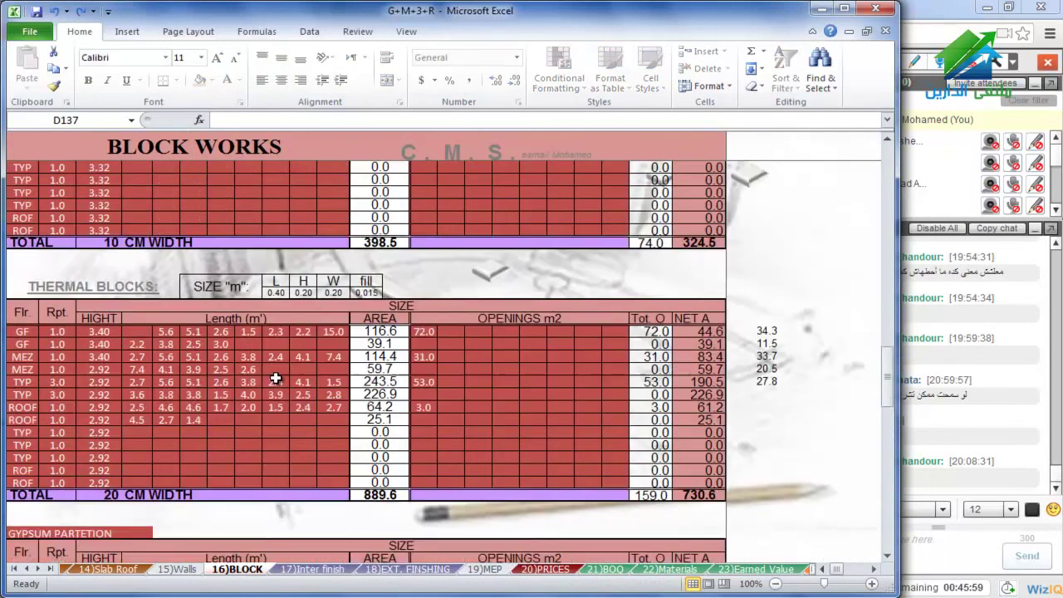
scroll(276, 379, "up", 15)
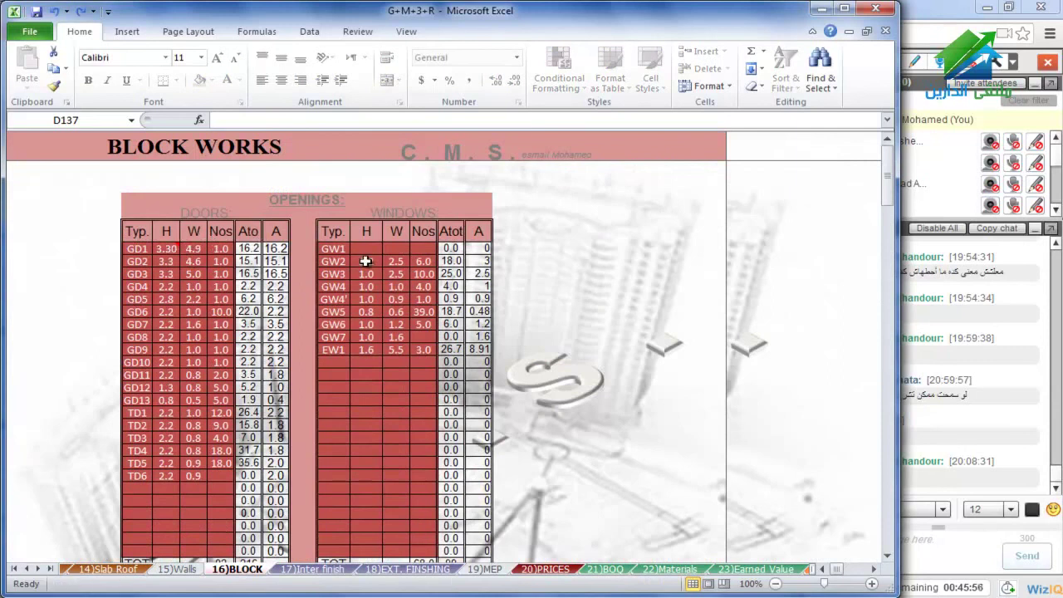
left_click_drag(366, 261, 399, 347)
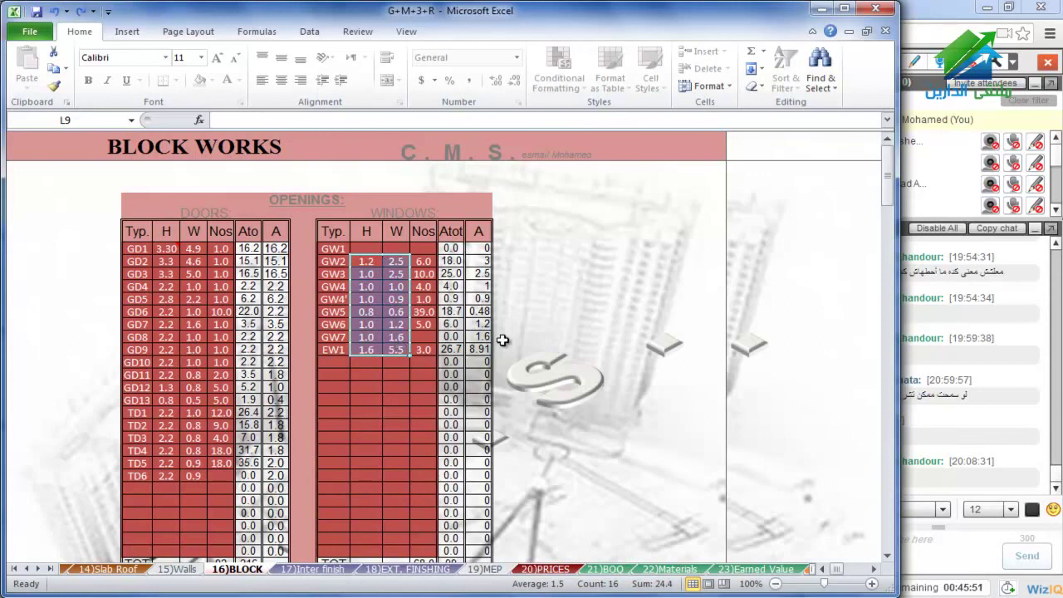
Back in 20)PRICES, inspect the aluminum price per m2 and the total cost formula of the 11-Aluminum table
left_click(570, 571)
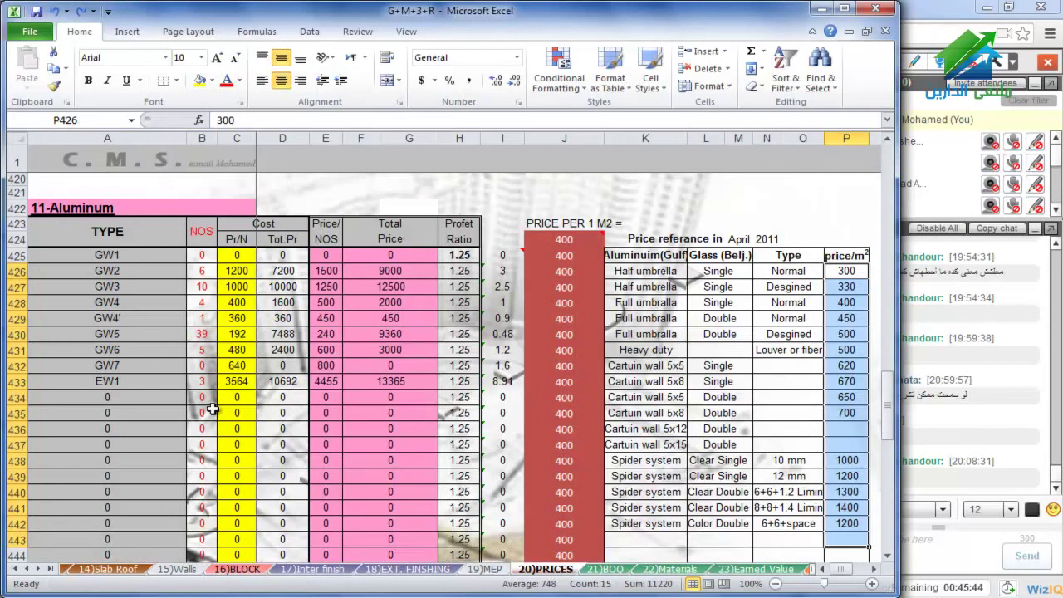
left_click(565, 242)
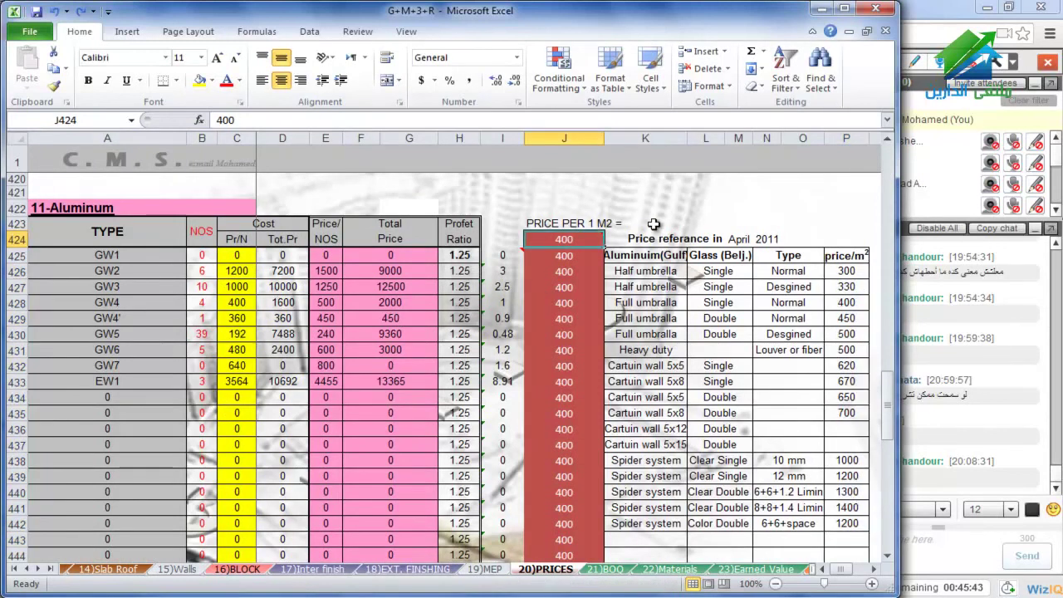
scroll(586, 281, "down", 3)
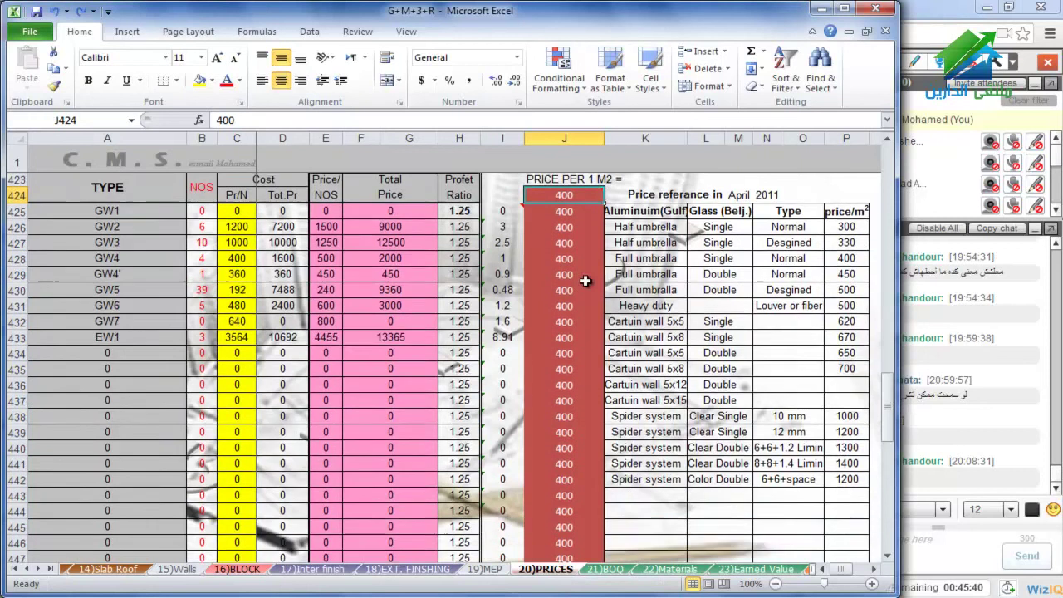
scroll(585, 280, "up", 1)
scroll(586, 280, "up", 2)
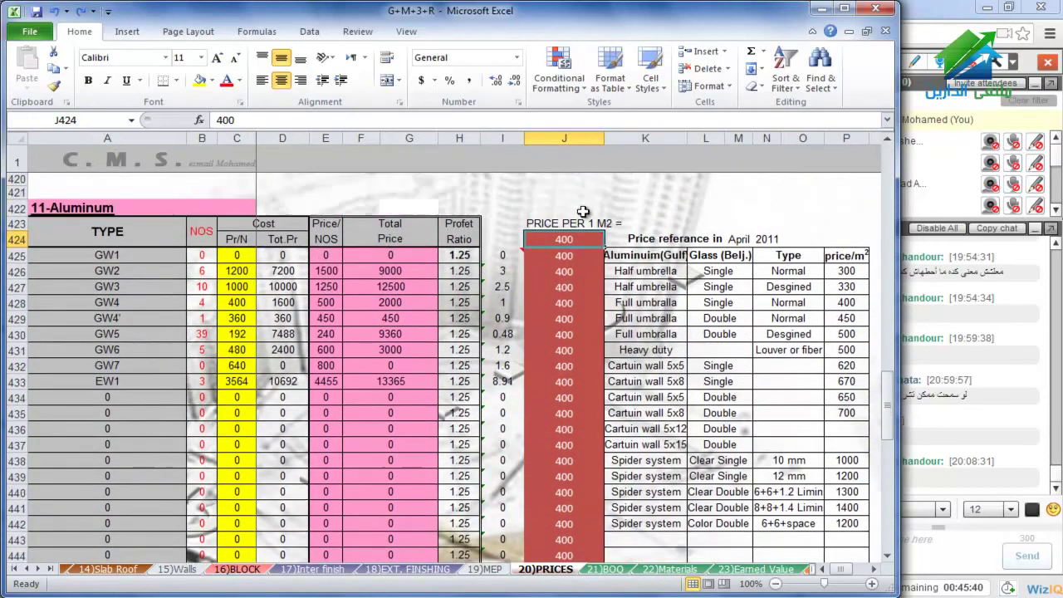
scroll(583, 239, "down", 4)
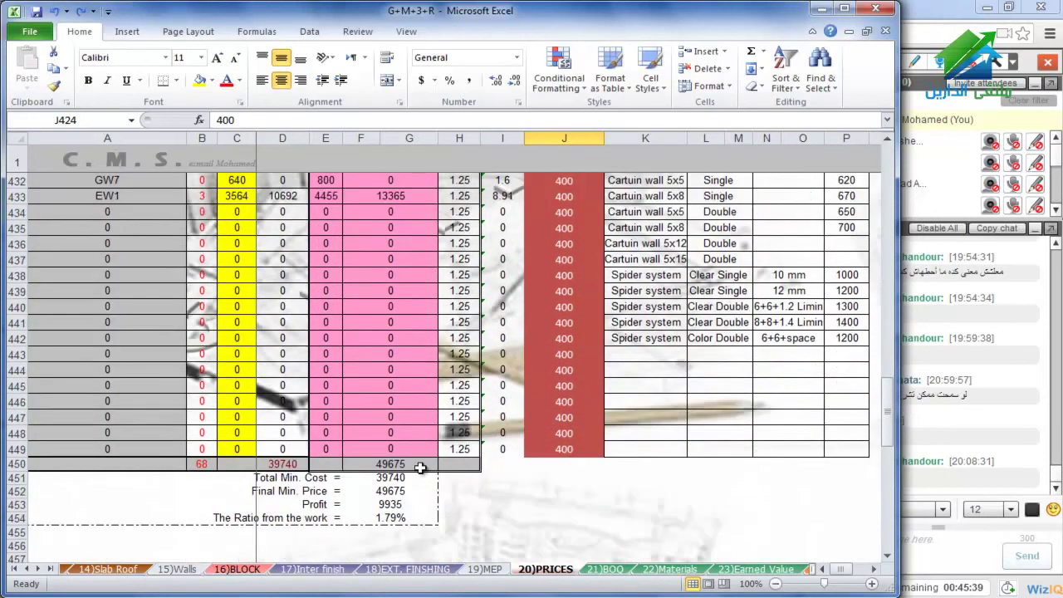
left_click(275, 466)
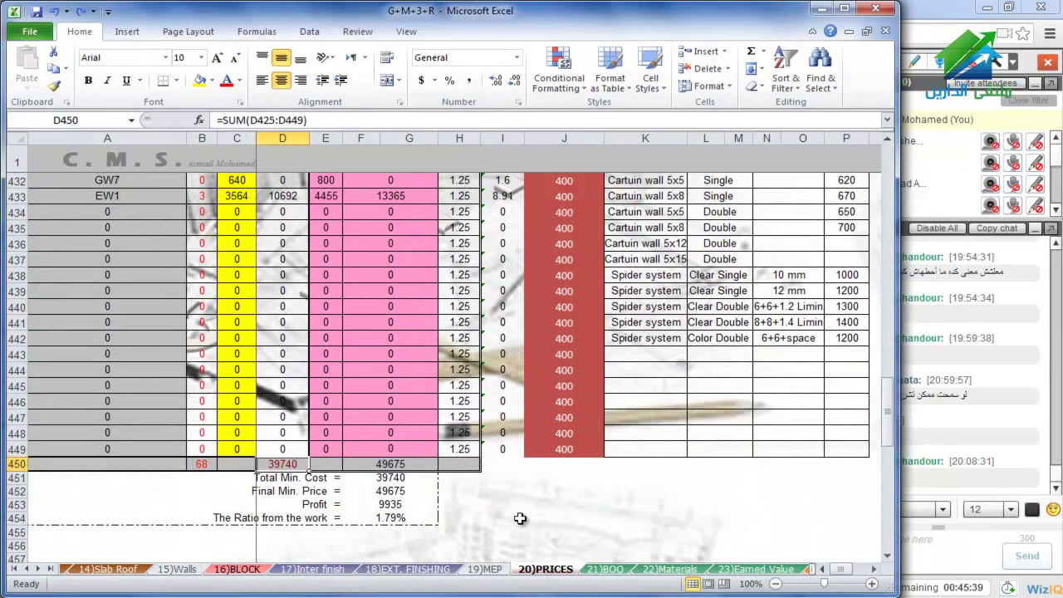
Set the aluminum price per 1 m2 in cell J424 to 600
scroll(520, 519, "up", 6)
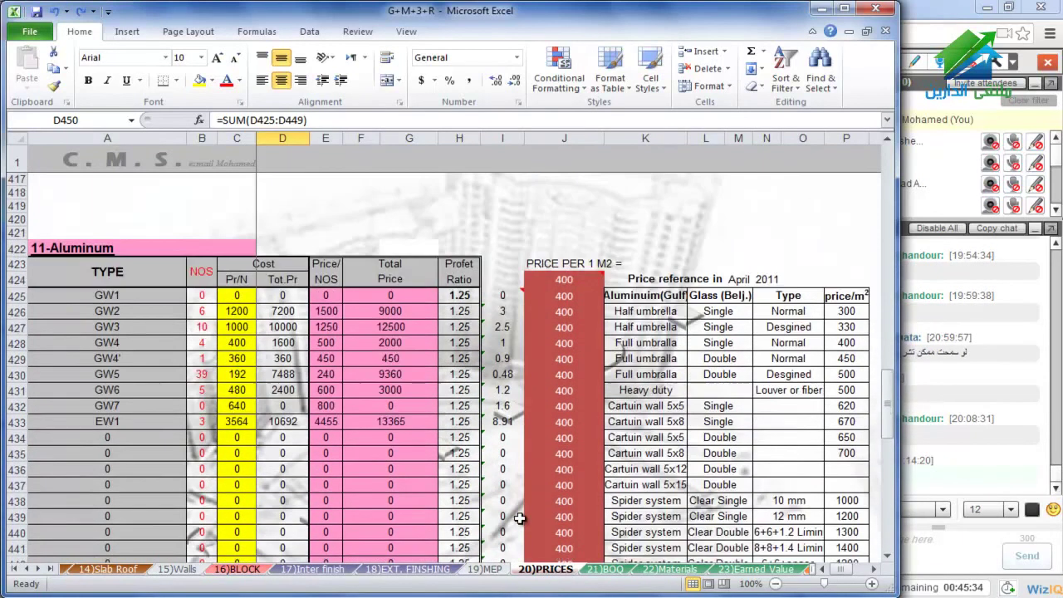
left_click(566, 318)
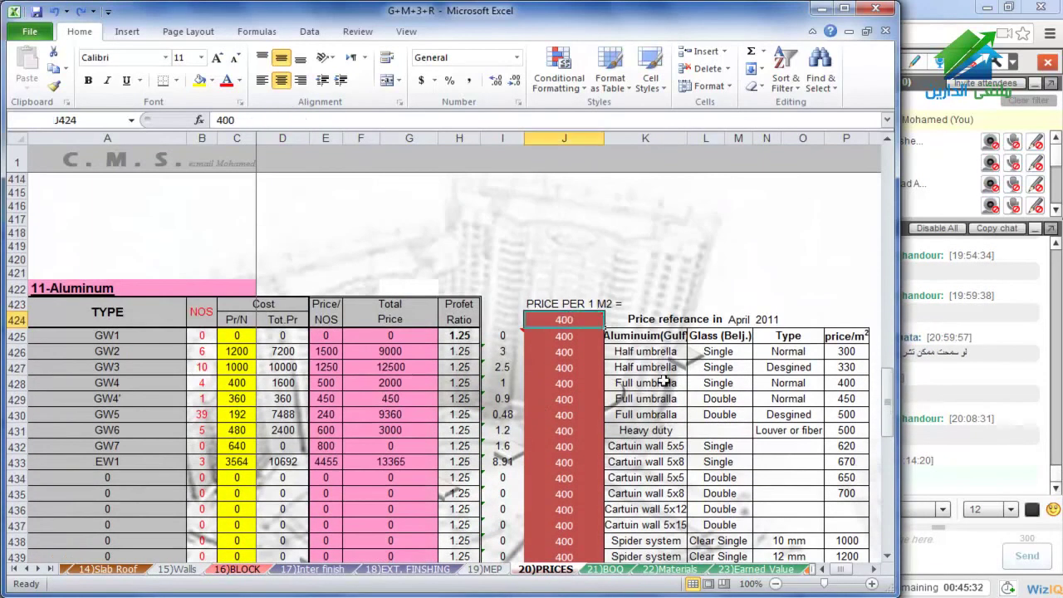
type("600")
key("Return")
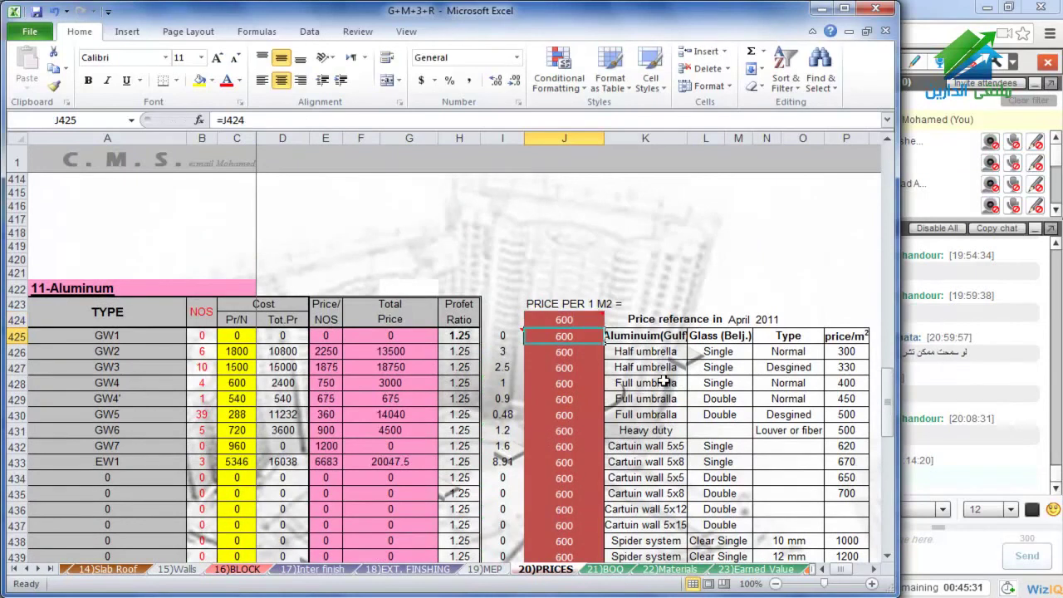
Check the aluminum total cost in D450 and the cost, price and profit summary beneath it
scroll(629, 409, "down", 1)
scroll(629, 409, "down", 5)
left_click(291, 463)
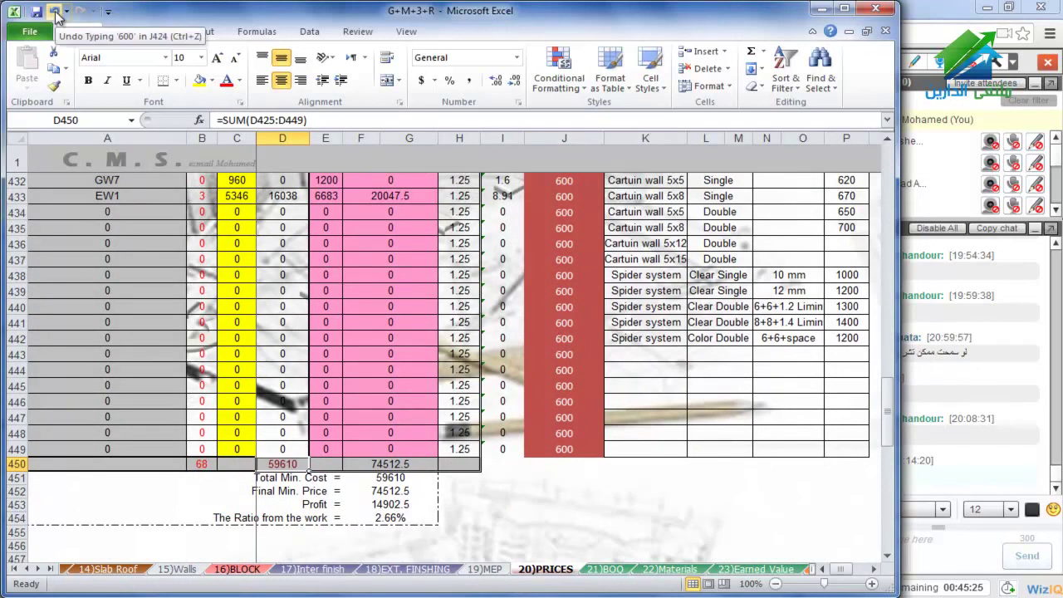
Review the price per m2 cell and its comment against the reference prices and the aluminum cost summary
scroll(539, 232, "up", 2)
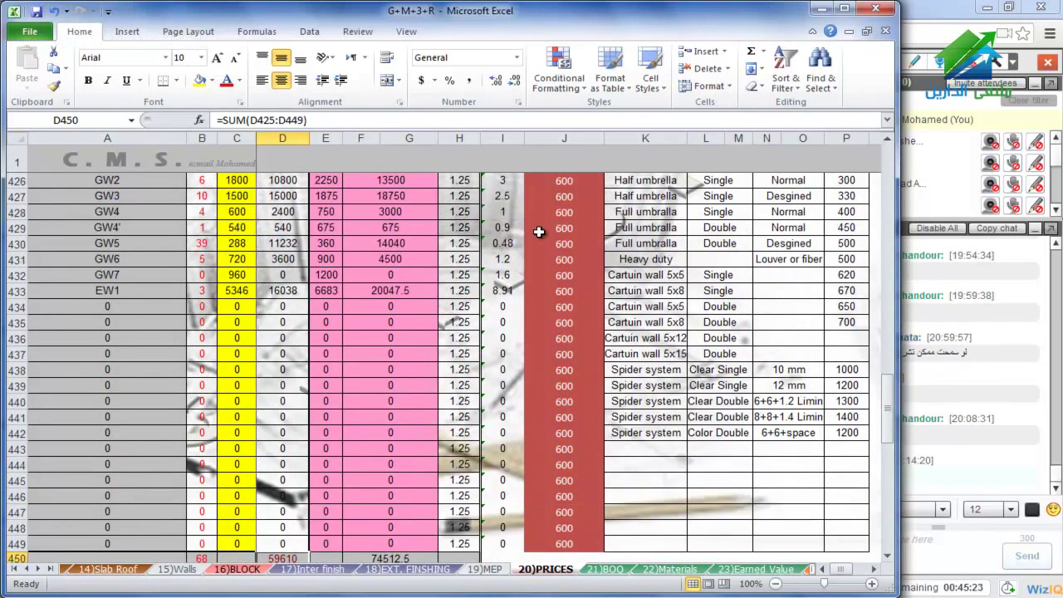
scroll(539, 231, "up", 1)
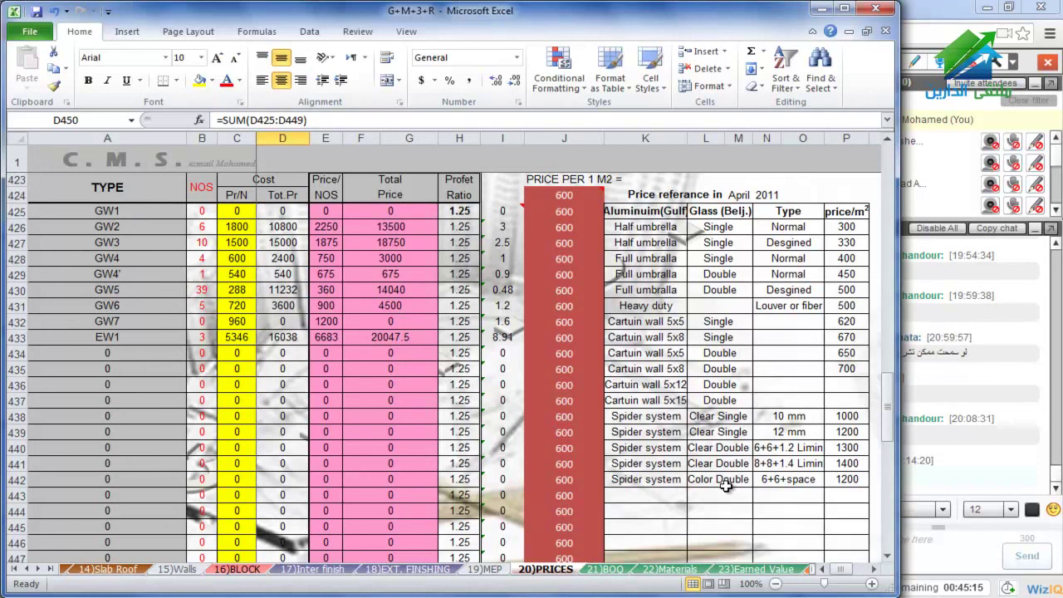
left_click(573, 199)
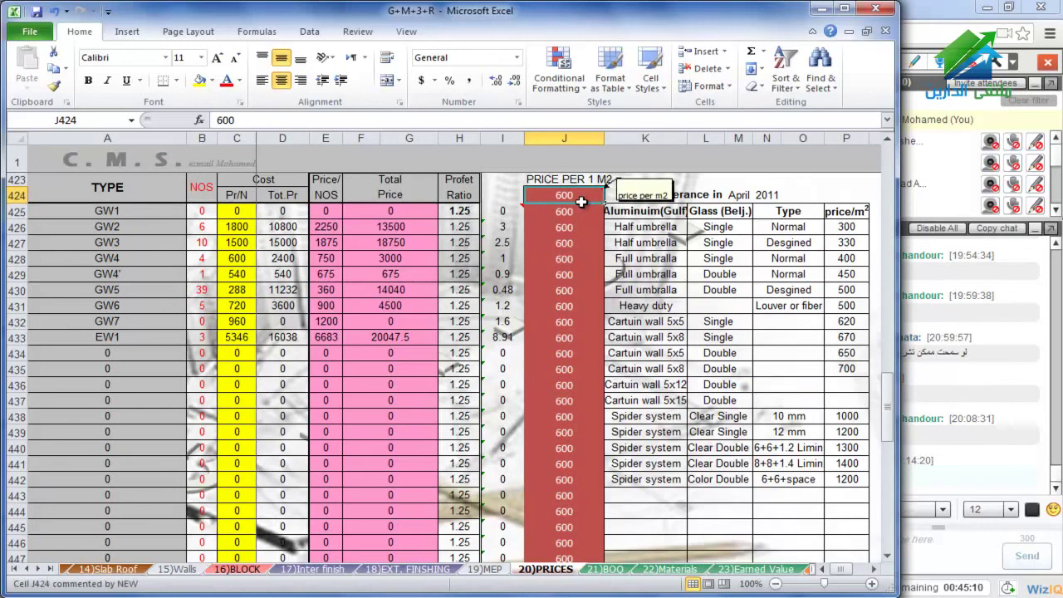
mouse_move(559, 195)
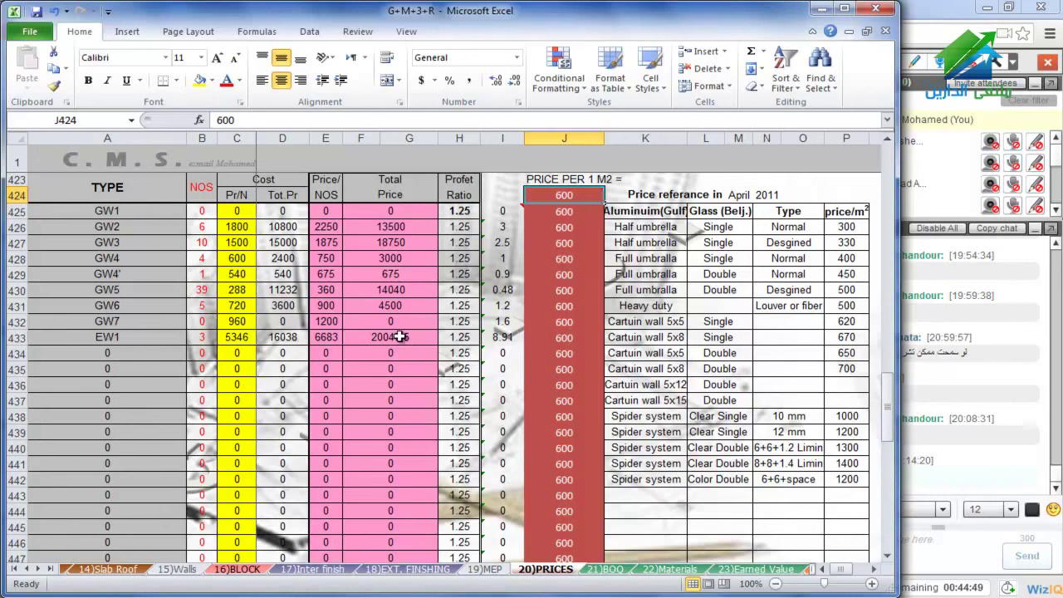
scroll(401, 336, "down", 3)
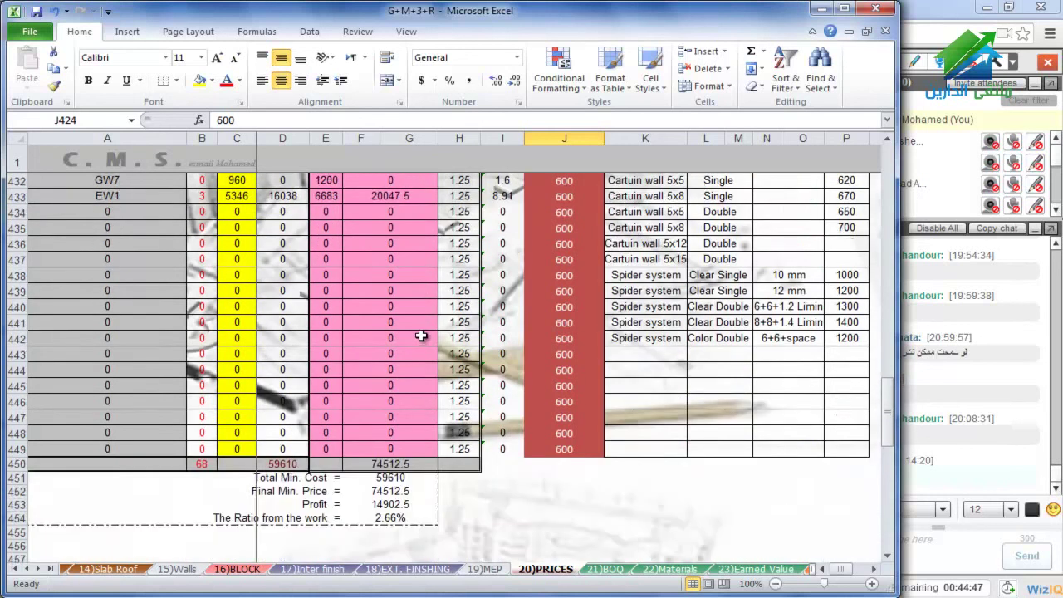
scroll(422, 335, "up", 2)
scroll(426, 332, "up", 2)
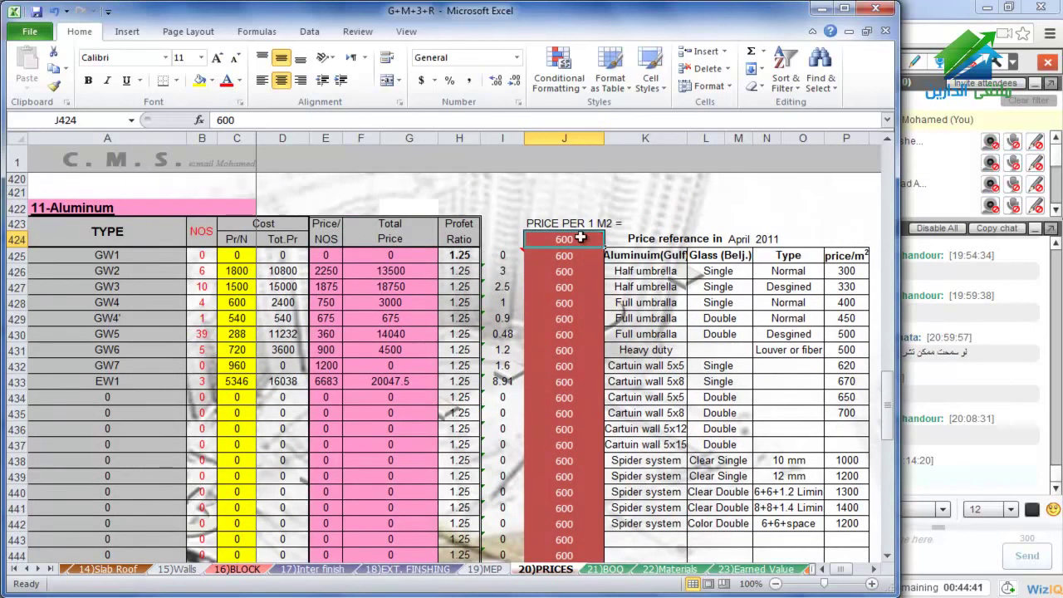
mouse_move(579, 237)
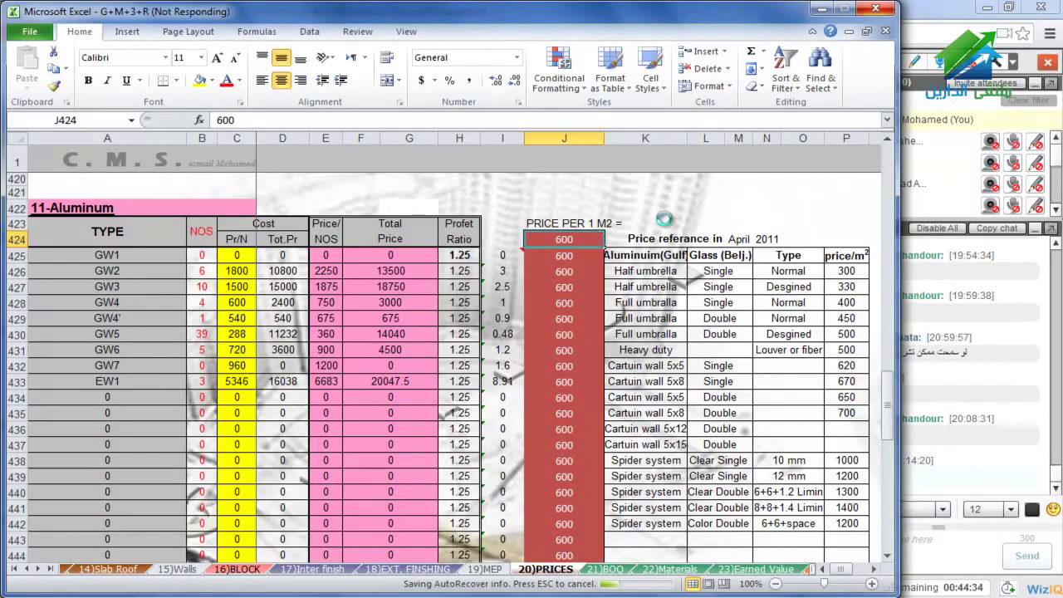
scroll(664, 216, "down", 4)
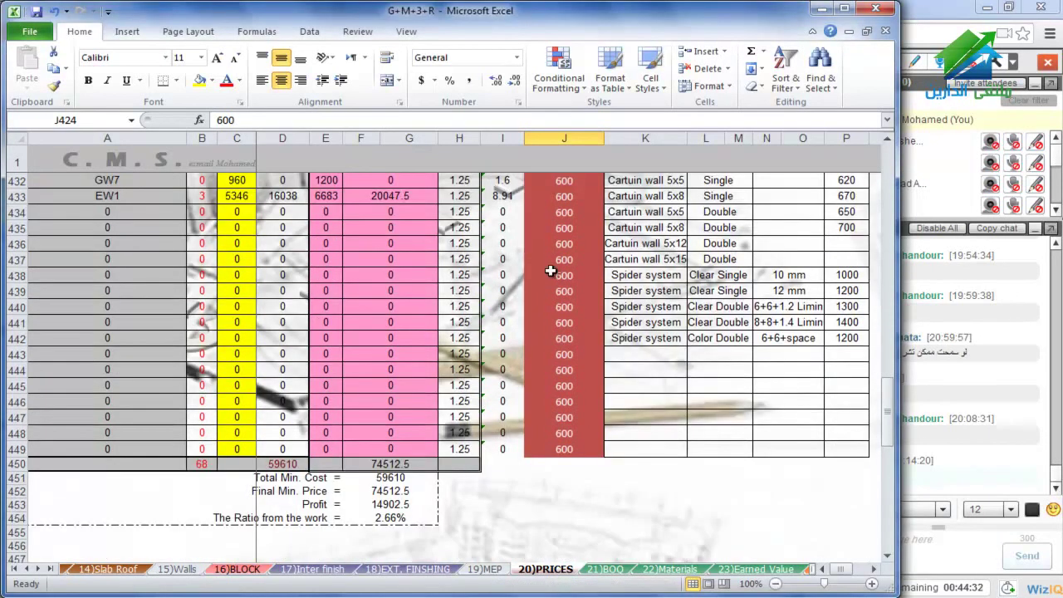
scroll(532, 321, "up", 1)
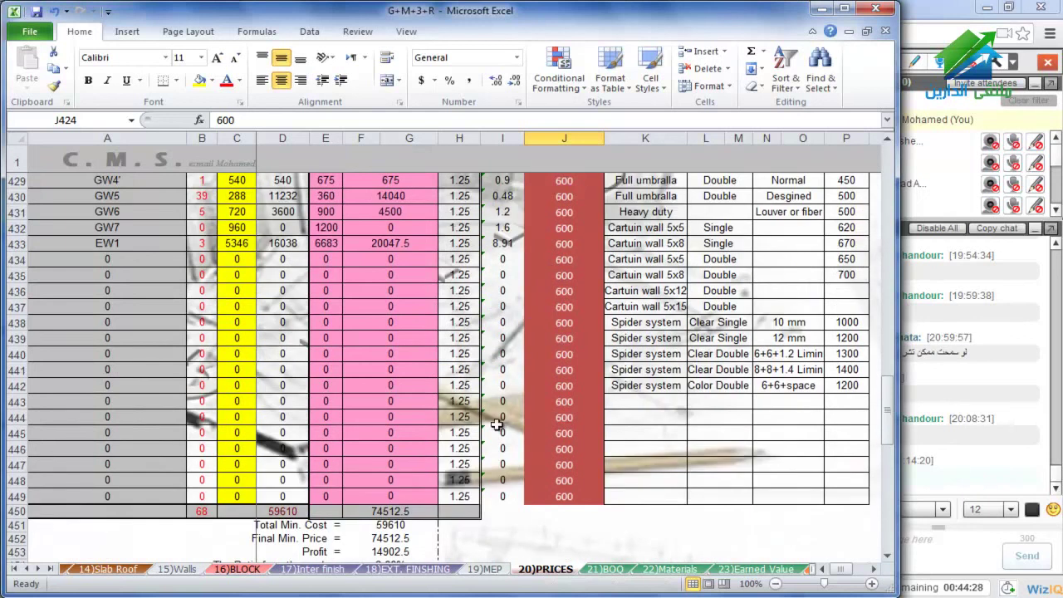
Examine the total area of the windows in the OPENINGS section of 16)BLOCK
left_click(219, 568)
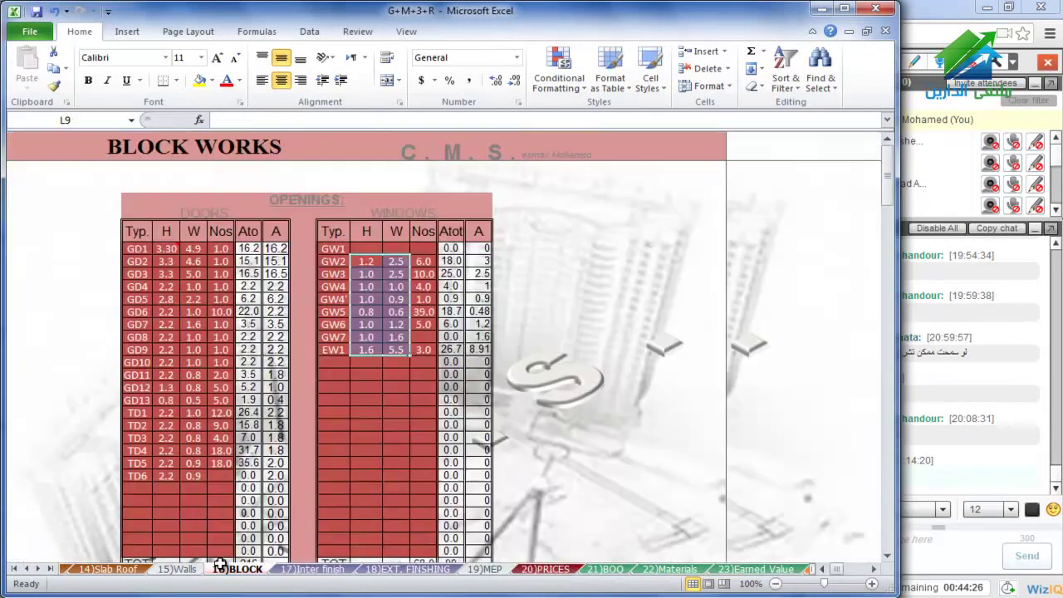
scroll(424, 298, "down", 4)
left_click(453, 432)
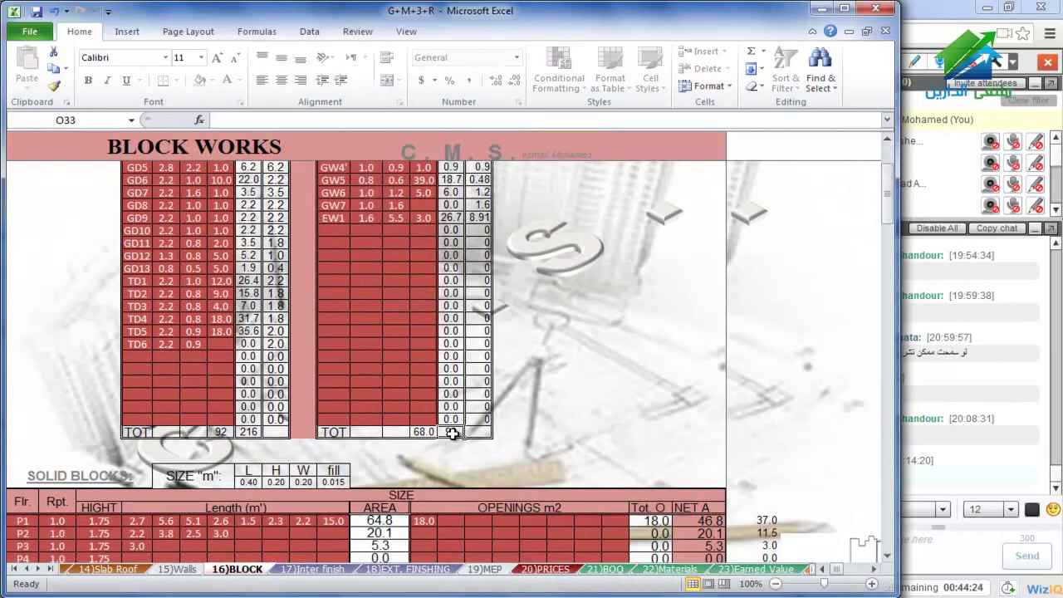
scroll(453, 433, "up", 2)
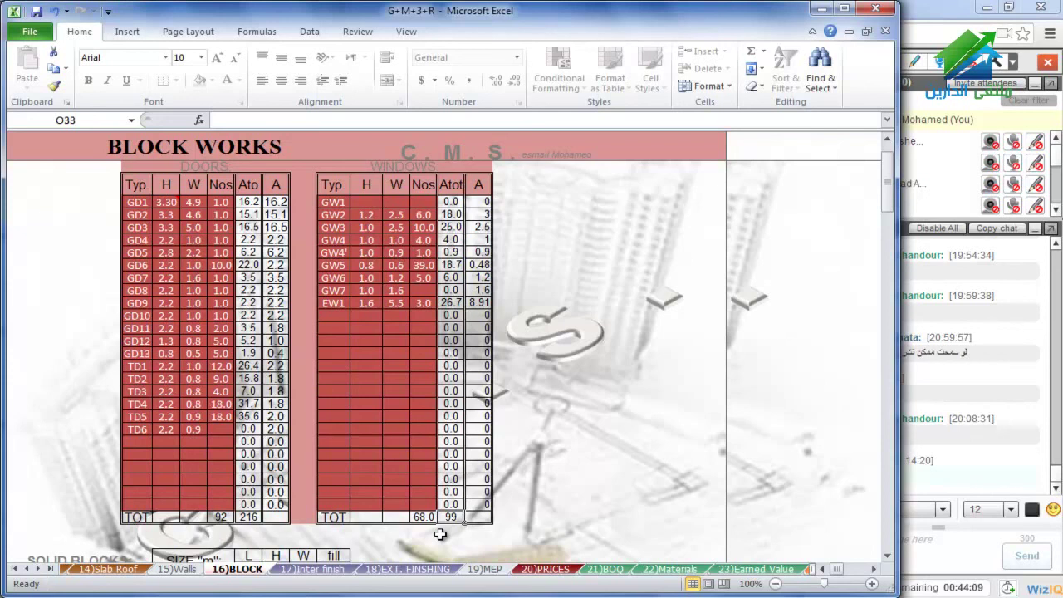
Return to the 20)PRICES sheet and set the aluminum handrail length in B471 to 50
left_click(536, 569)
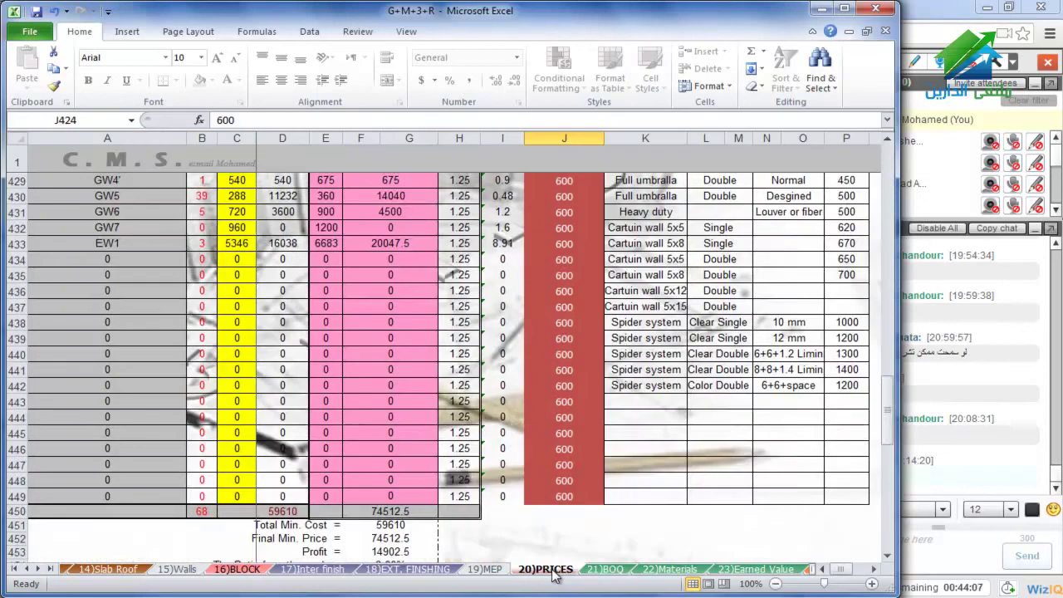
scroll(484, 457, "up", 2)
scroll(483, 457, "up", 1)
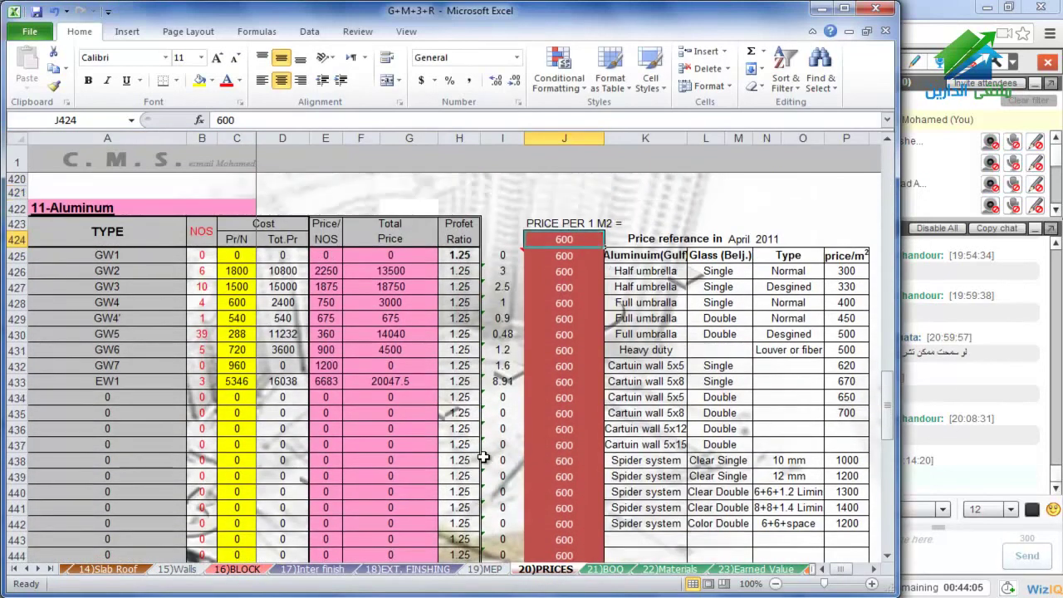
scroll(484, 457, "down", 5)
scroll(483, 457, "down", 5)
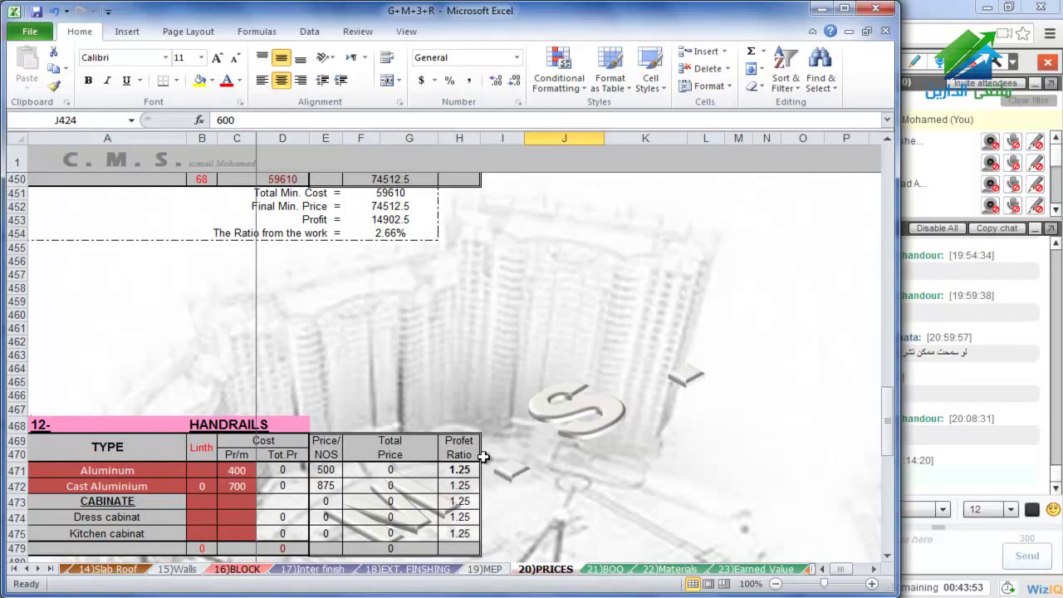
left_click(197, 472)
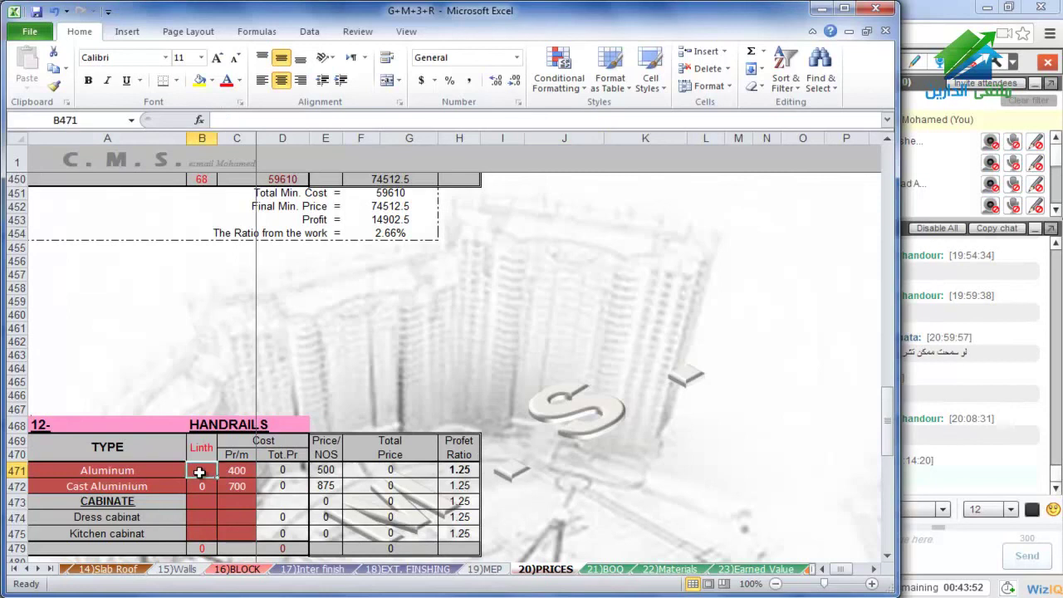
left_click(183, 476)
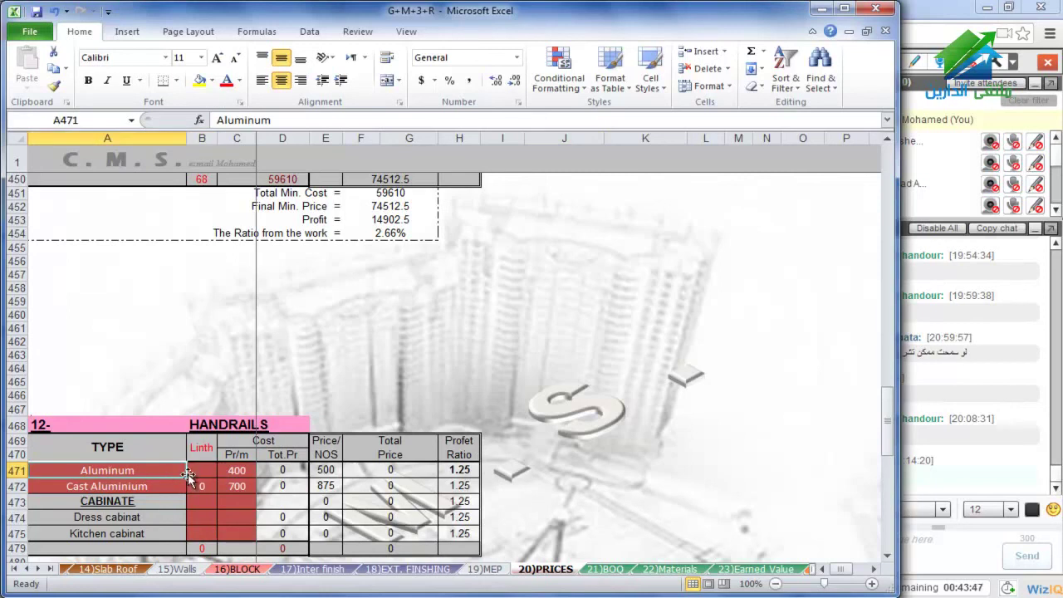
left_click(211, 470)
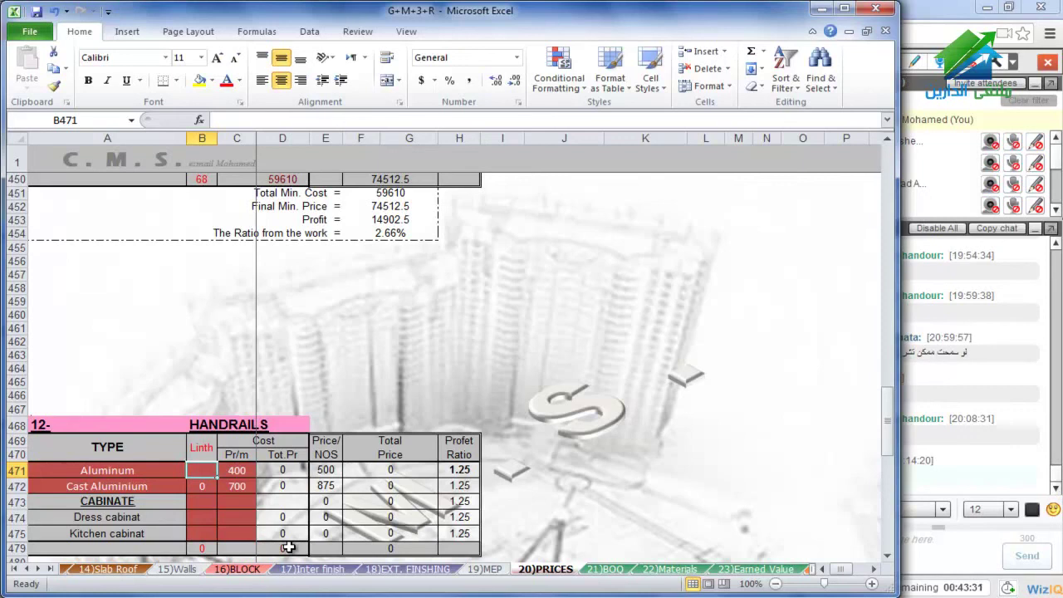
type("50")
key("Return")
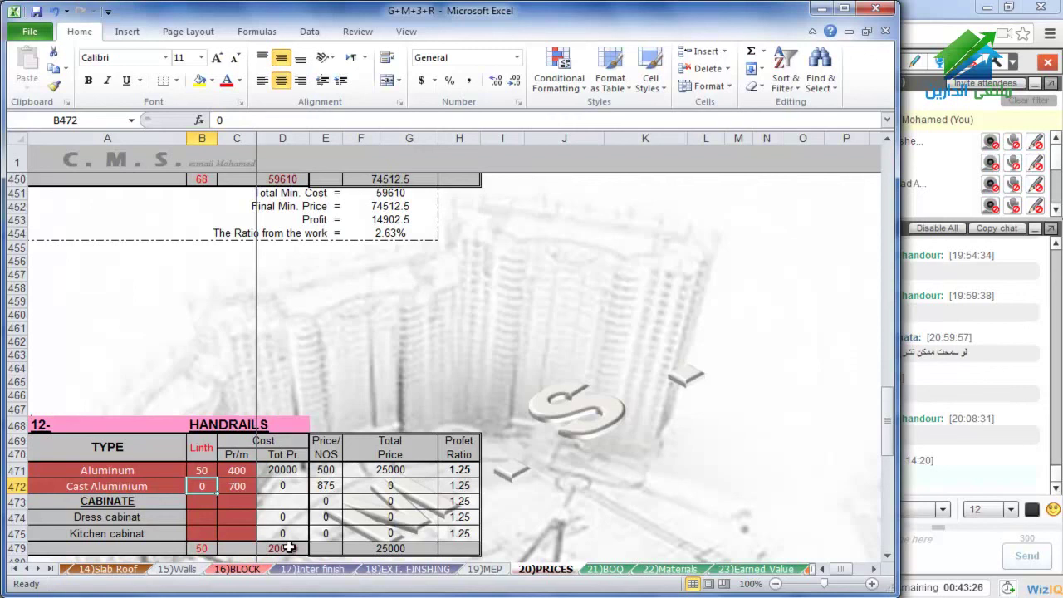
Review the aluminum handrail length and price per metre, along with the dress and kitchen cabinet input cells
left_click(202, 470)
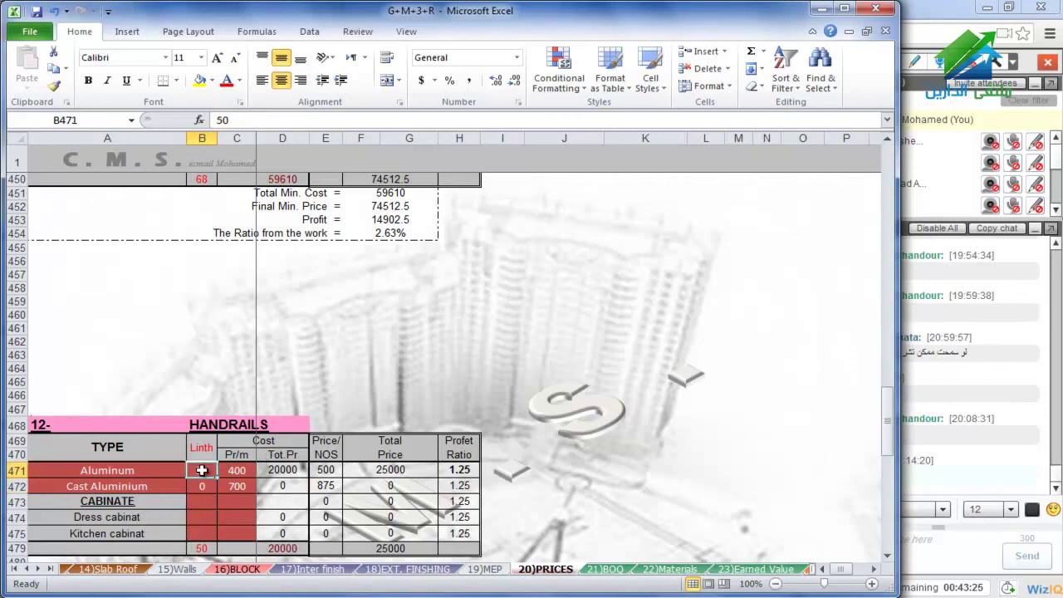
left_click(233, 470)
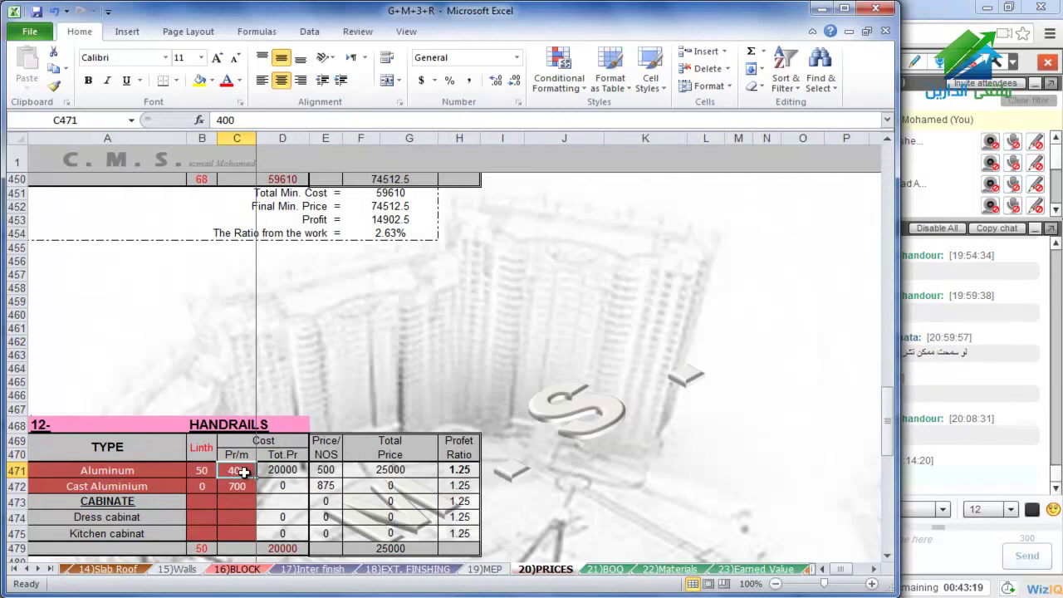
scroll(243, 472, "down", 2)
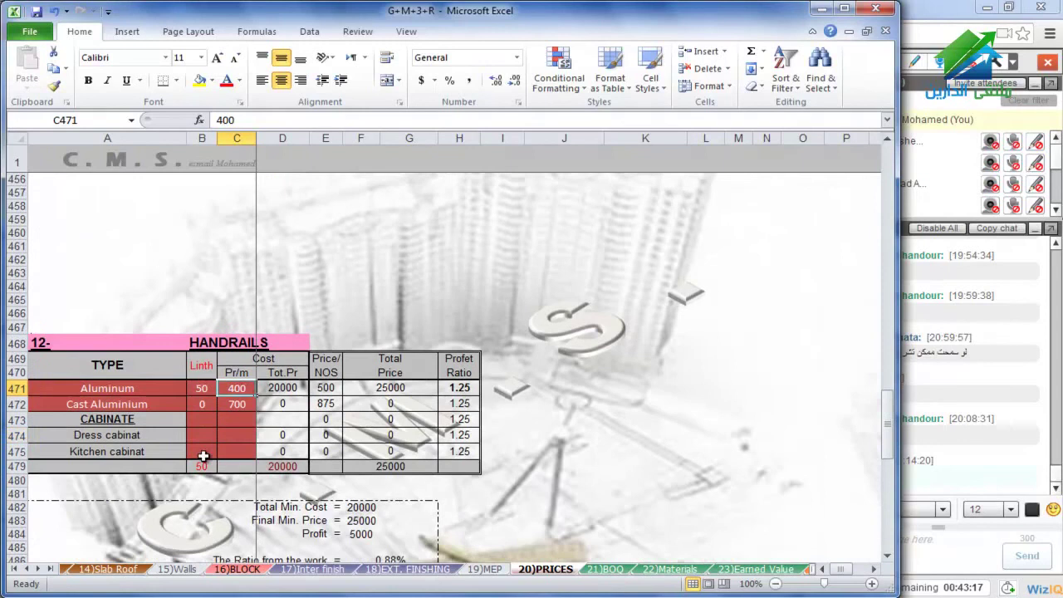
left_click(206, 436)
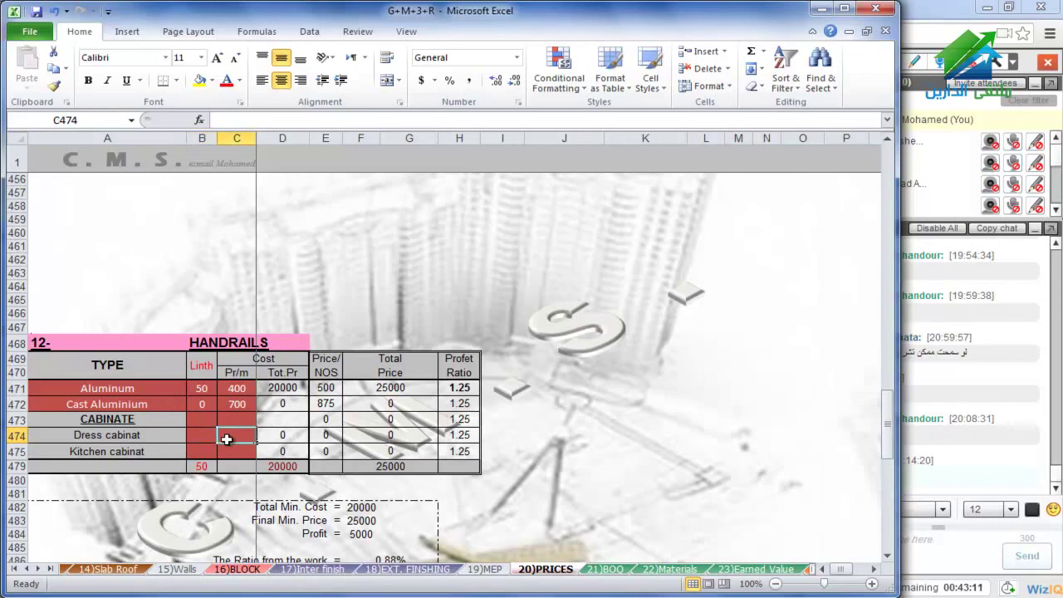
left_click(200, 450)
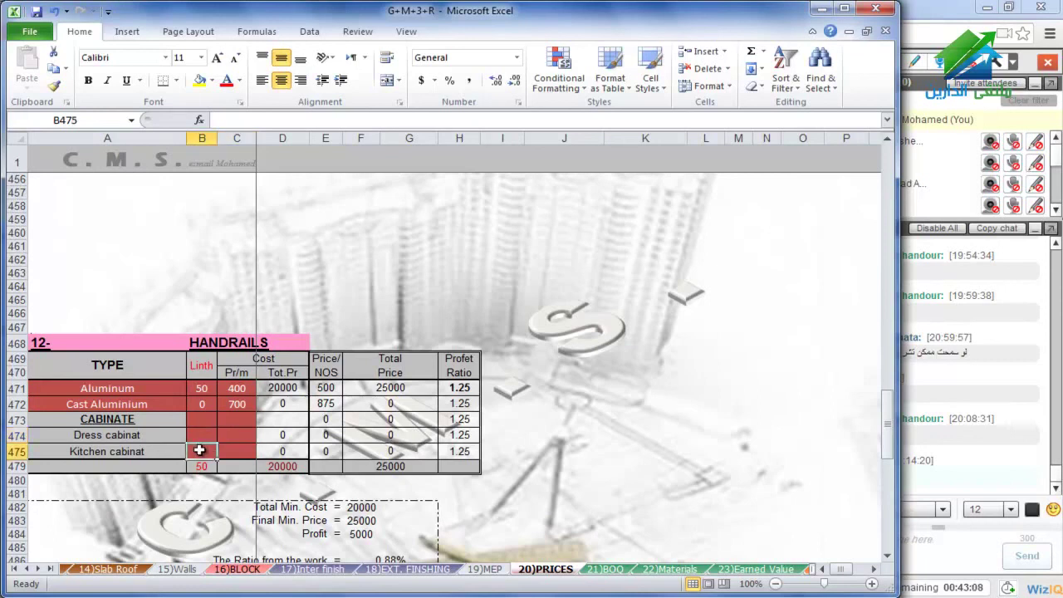
left_click(224, 452)
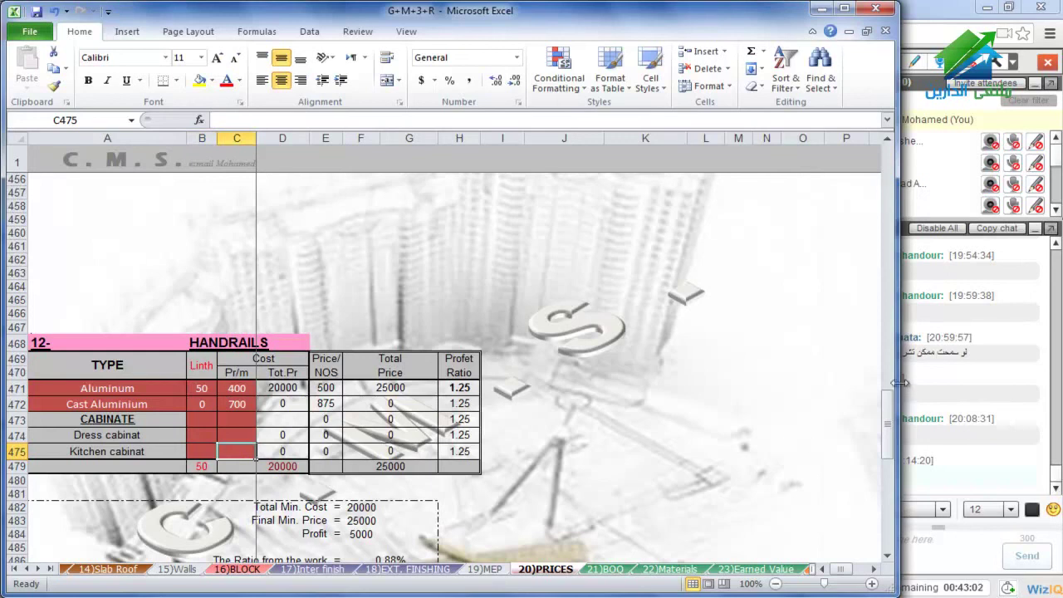
Narrow the workbook window and review the DOORS table quantities for GD1 through TD5
left_click_drag(900, 383, 835, 395)
scroll(261, 387, "down", 4)
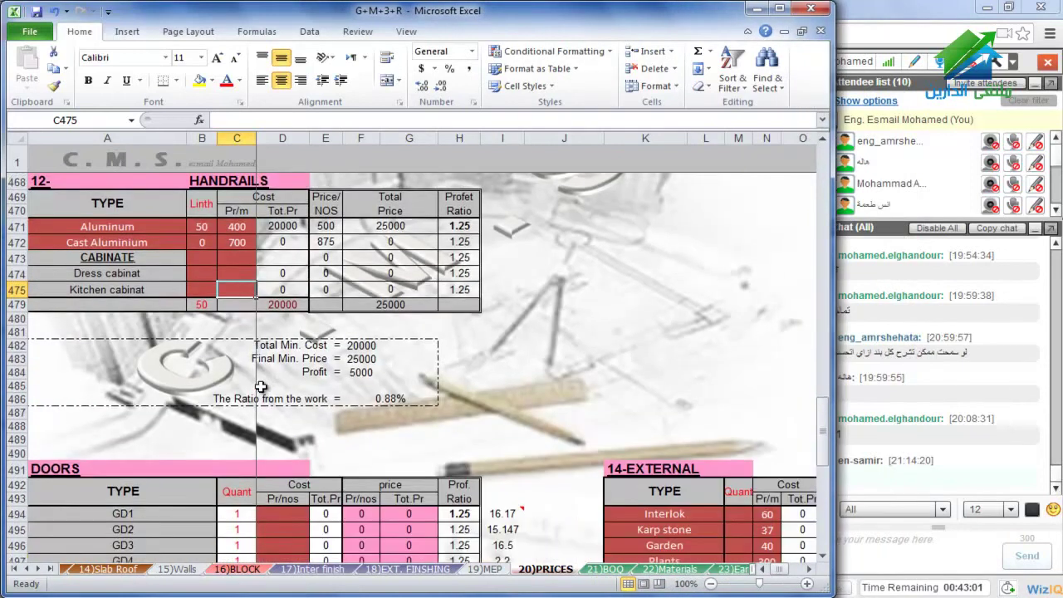
scroll(261, 387, "down", 4)
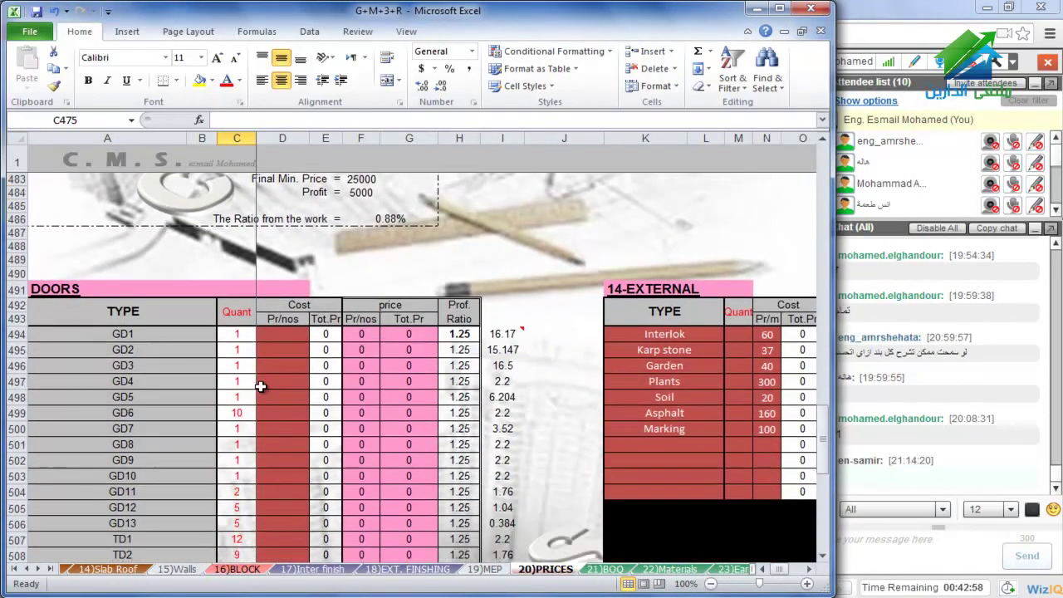
left_click(128, 291)
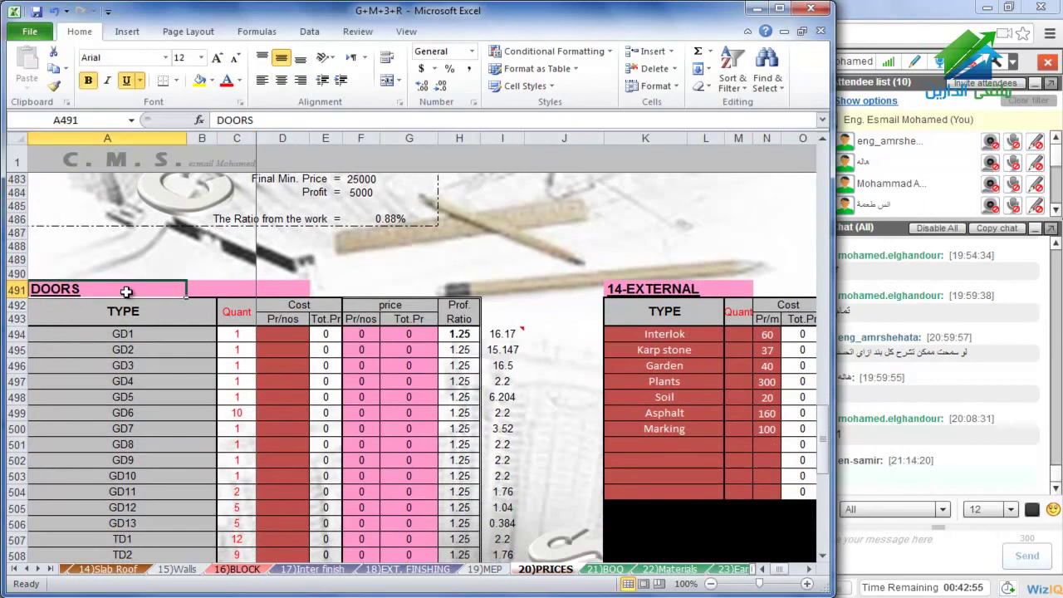
scroll(252, 347, "down", 1)
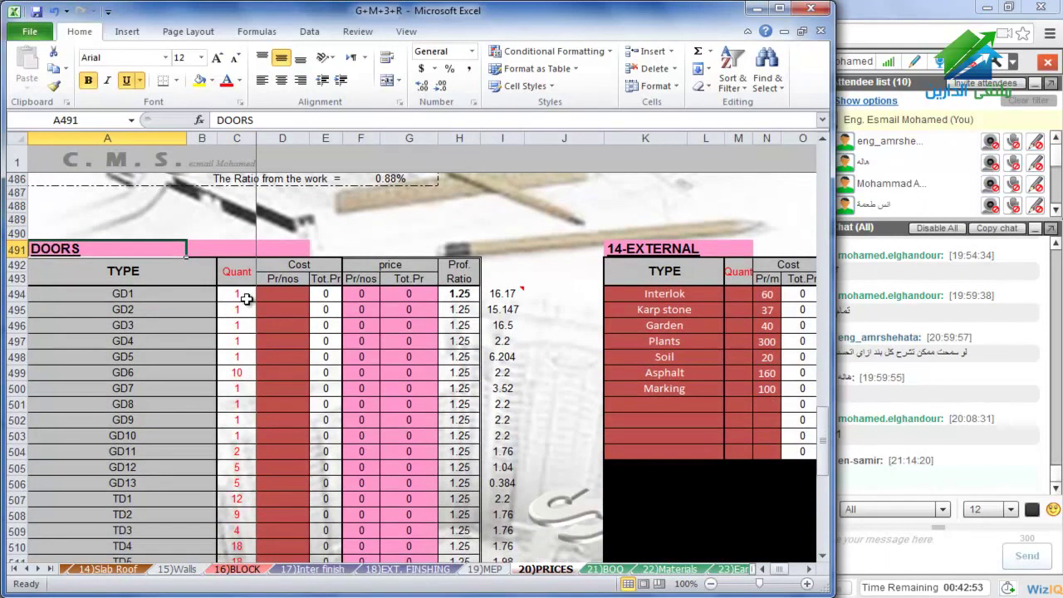
left_click_drag(245, 295, 237, 558)
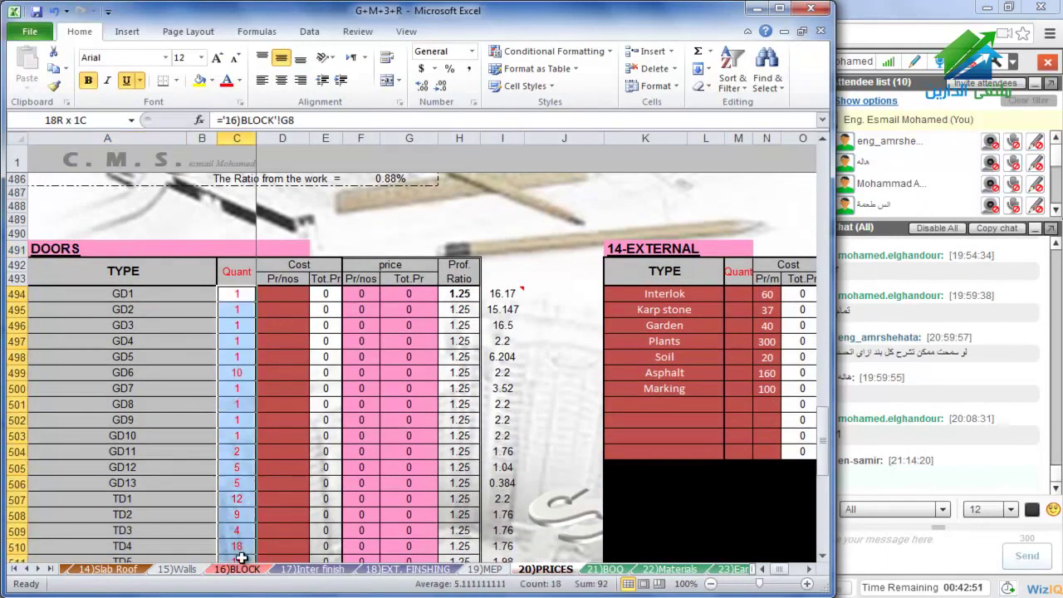
scroll(246, 391, "down", 1)
scroll(245, 389, "down", 2)
scroll(237, 249, "up", 1)
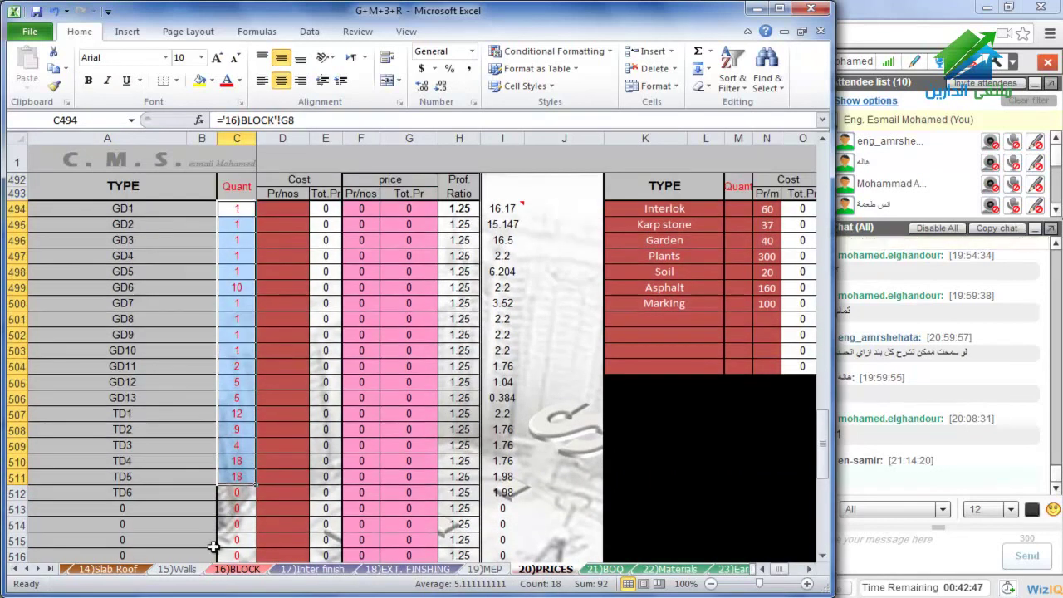
Select the GD1 unit cost cell D494, narrow the window slightly, and examine the door elevations on slide 8 of the PowerPoint architectural drawings
left_click(301, 211)
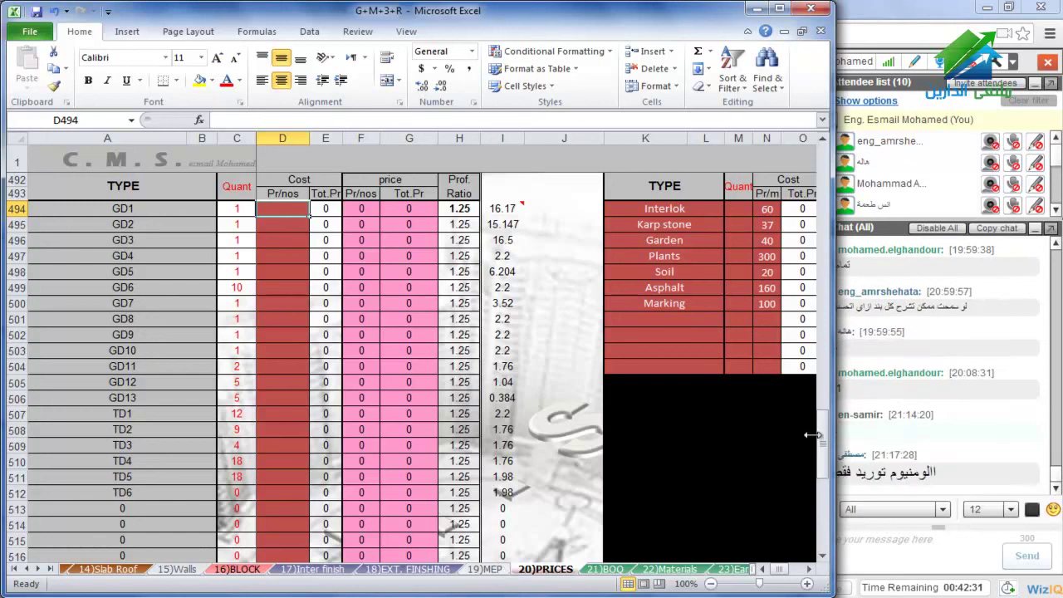
mouse_move(830, 388)
left_mouse_down()
mouse_move(807, 388)
mouse_move(831, 388)
mouse_move(819, 391)
left_mouse_up()
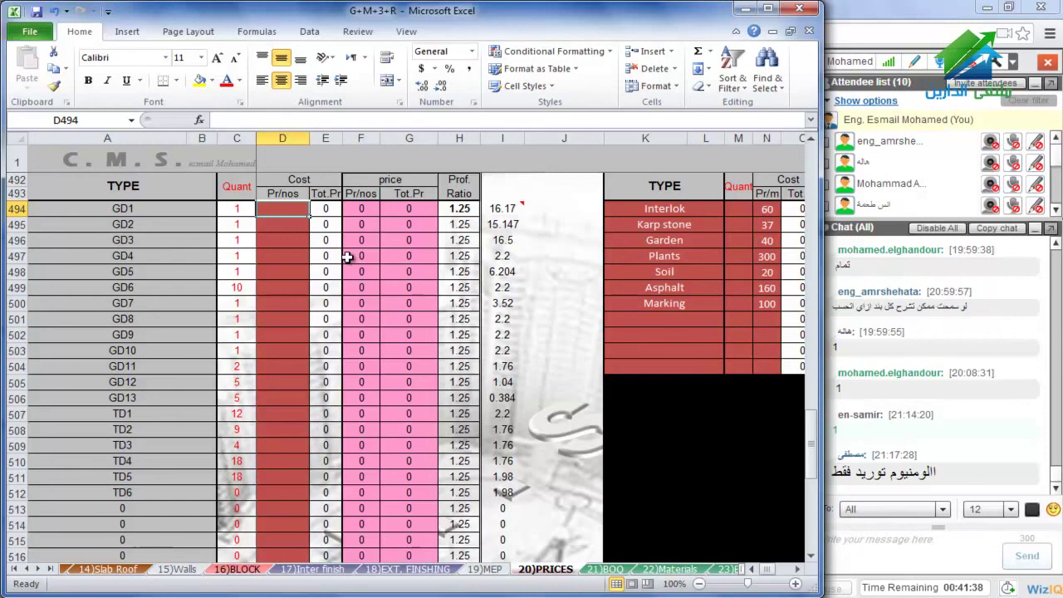
left_click(229, 570)
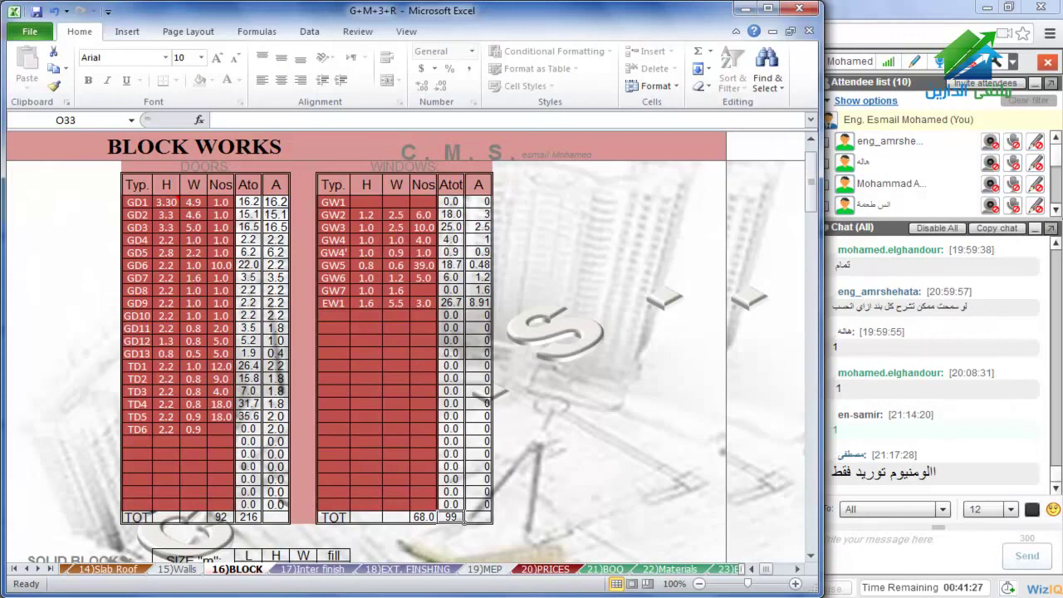
key("alt+Tab")
scroll(93, 453, "down", 1)
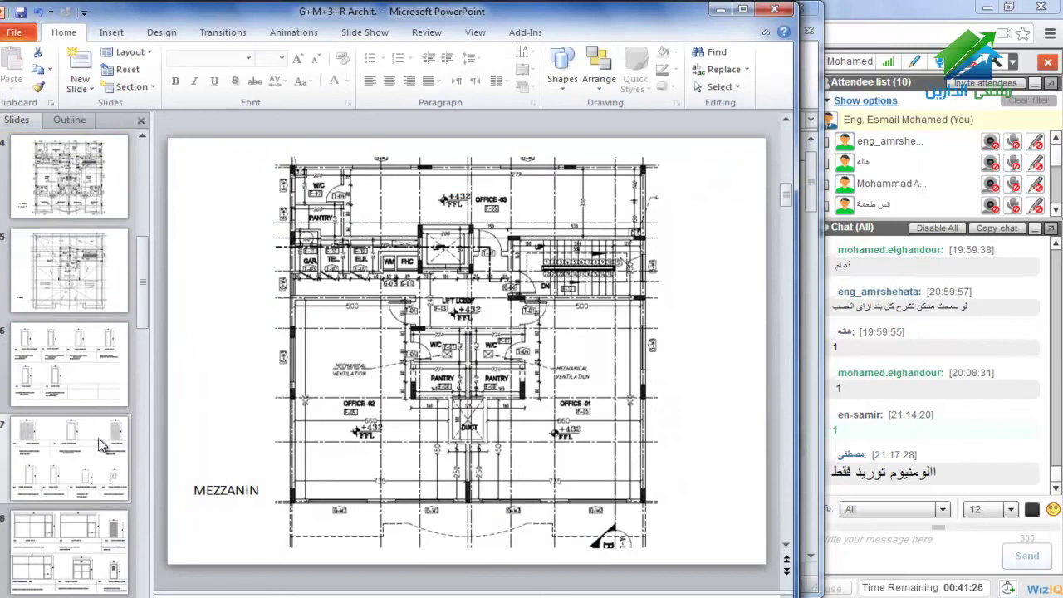
left_click(90, 532)
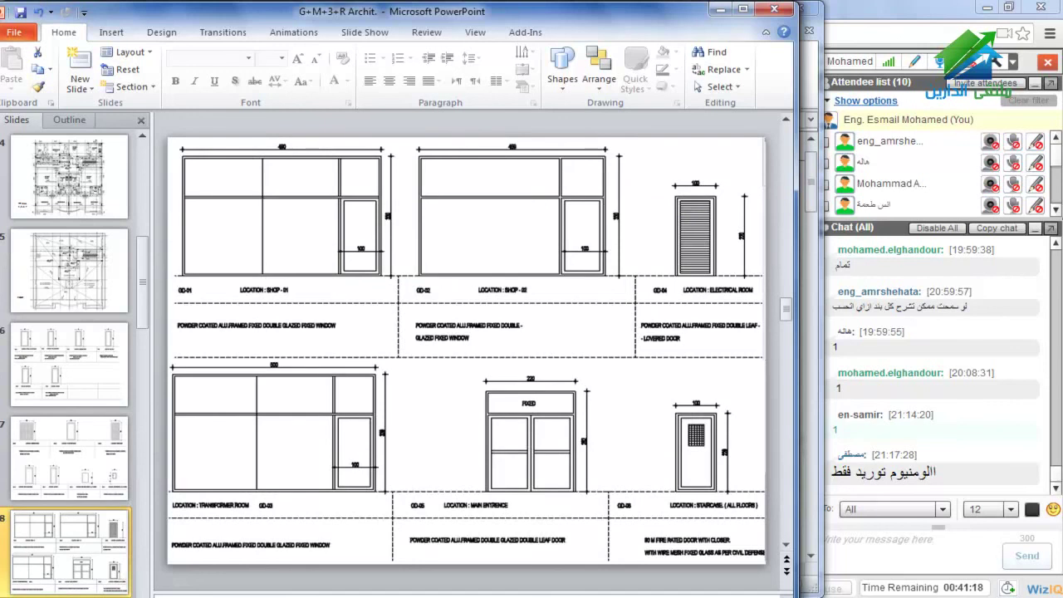
mouse_move(433, 597)
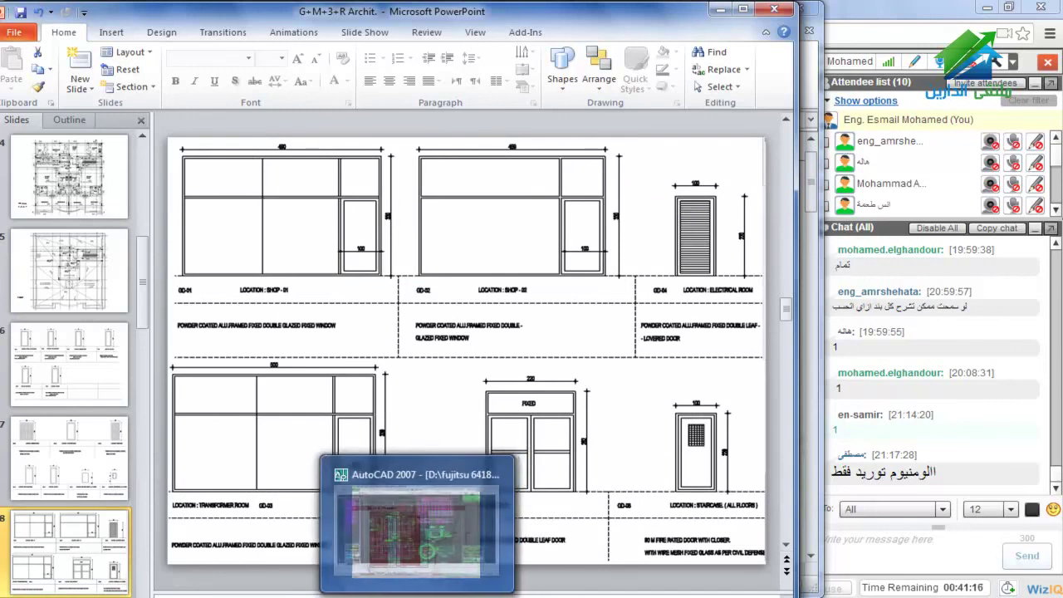
left_click(432, 597)
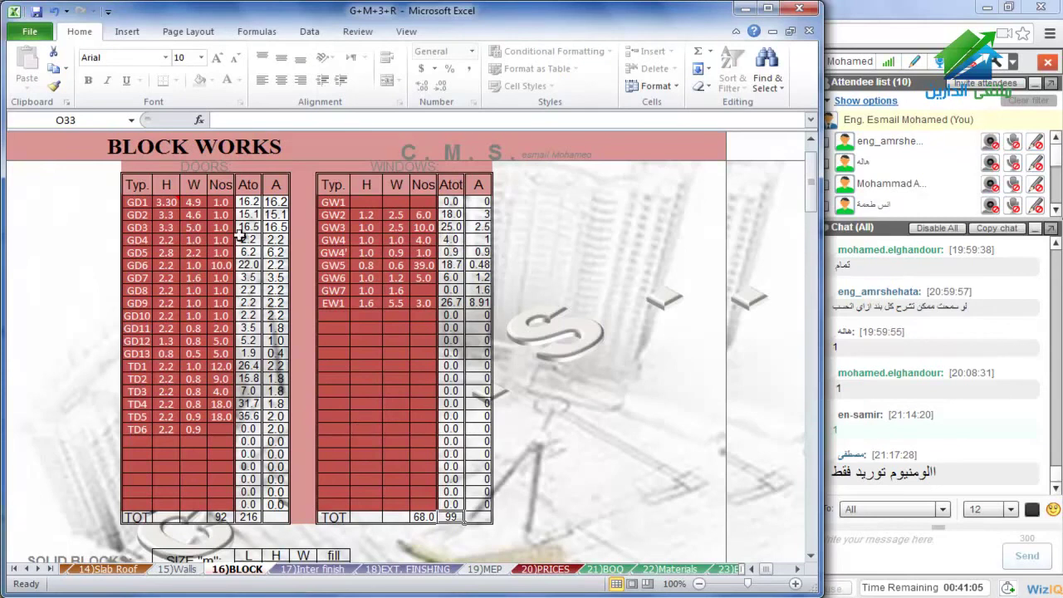
In the DOORS table of 20)PRICES, set the unit cost of GD1, GD2 and GD3 to 4500 each
left_click(523, 570)
type("4500")
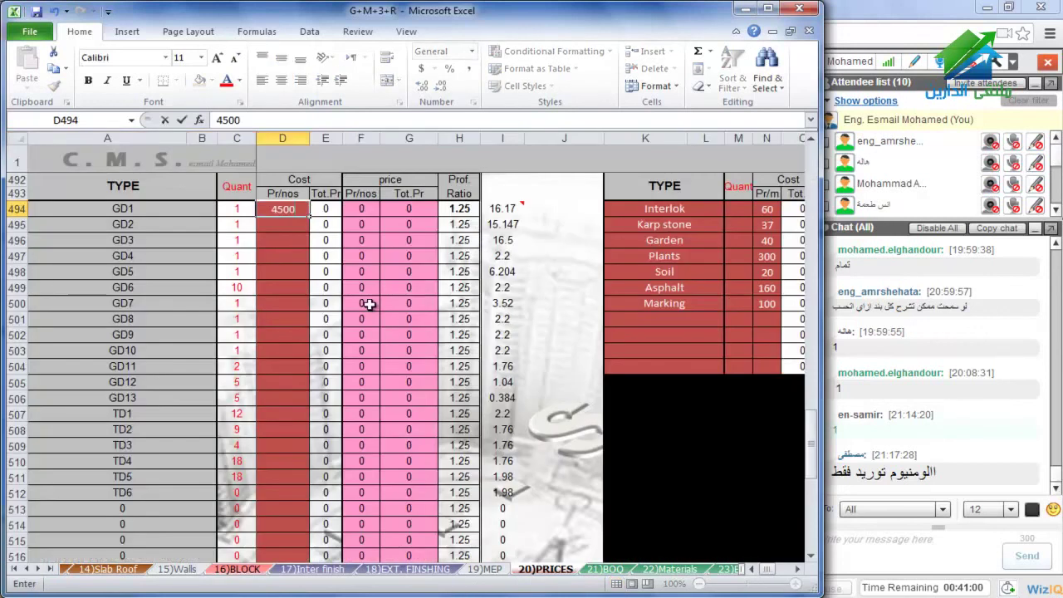
key("Return")
type("4500")
key("Return")
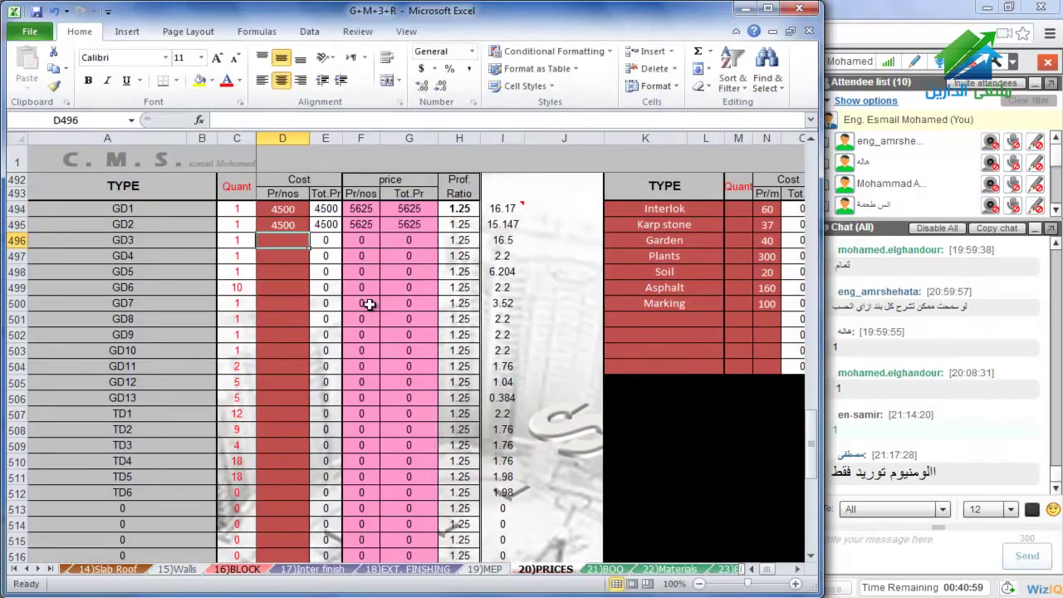
type("4500")
key("Return")
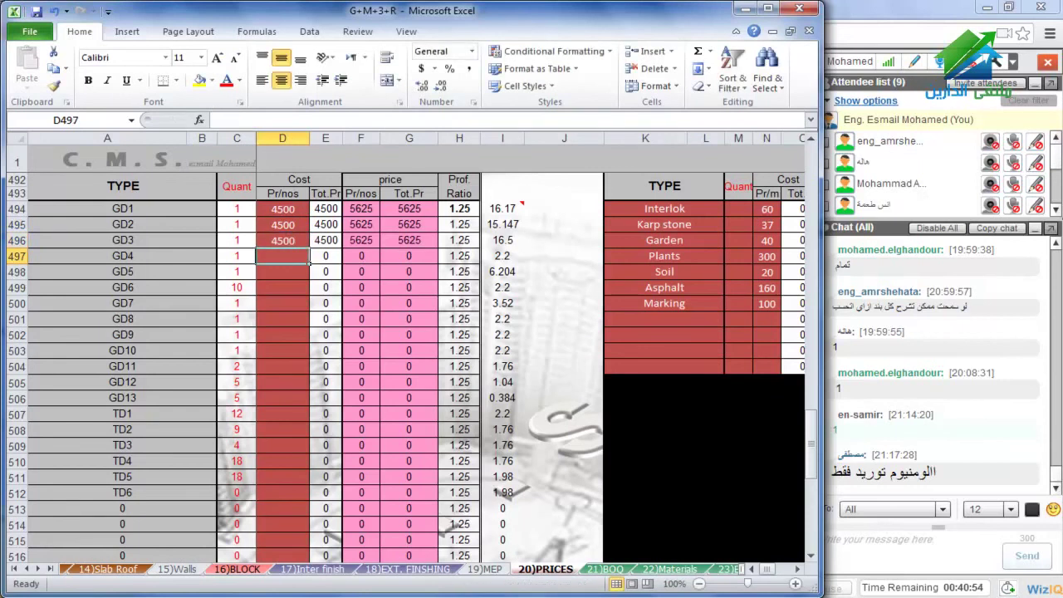
Check the GD-04 door elevation in the PowerPoint drawings and set the GD4 unit cost in D497 of the workbook to 900
mouse_move(432, 595)
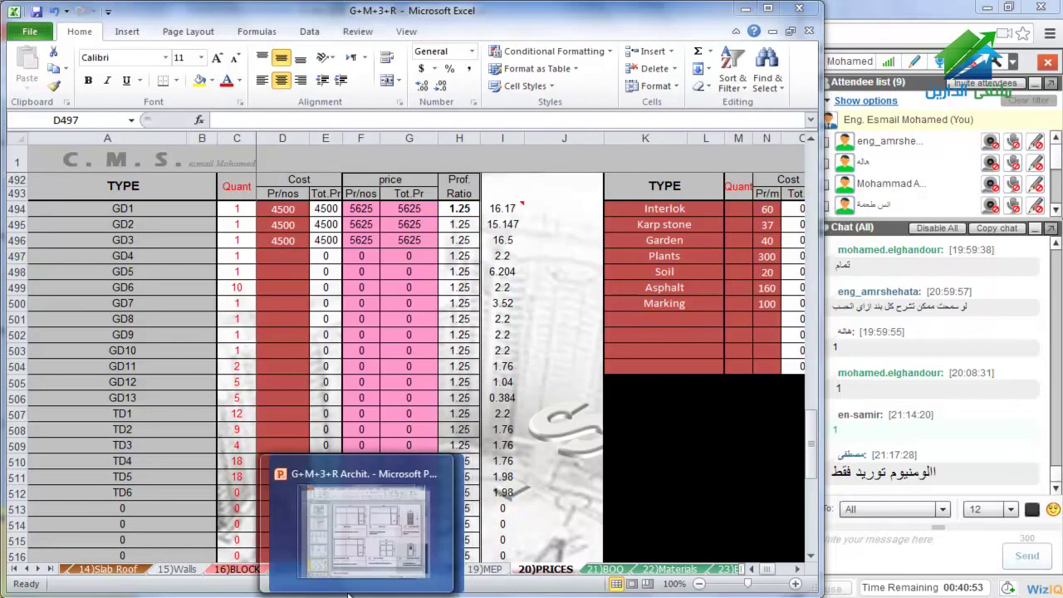
left_click(359, 595)
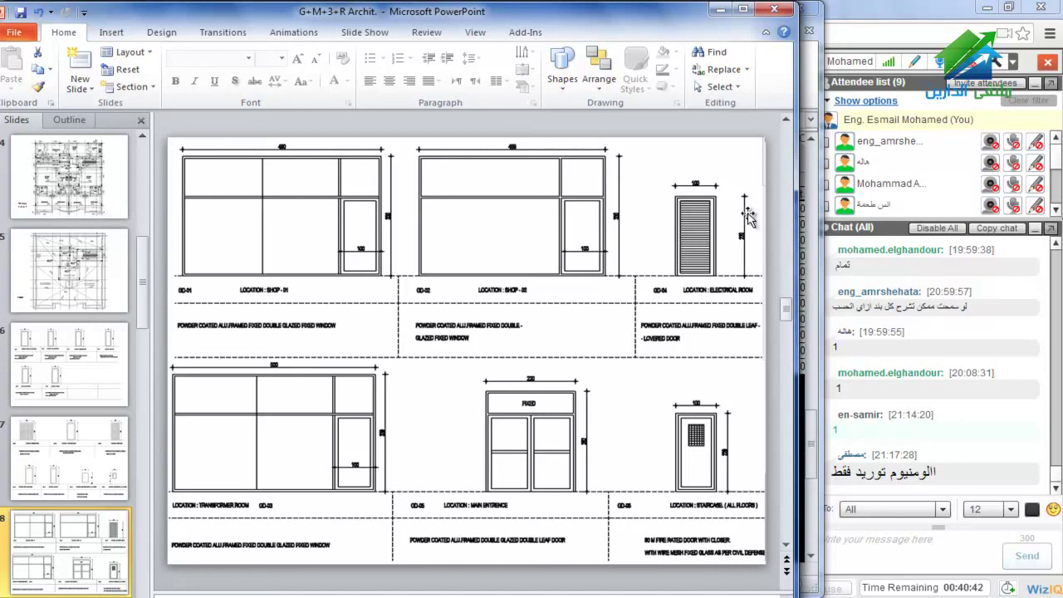
mouse_move(382, 594)
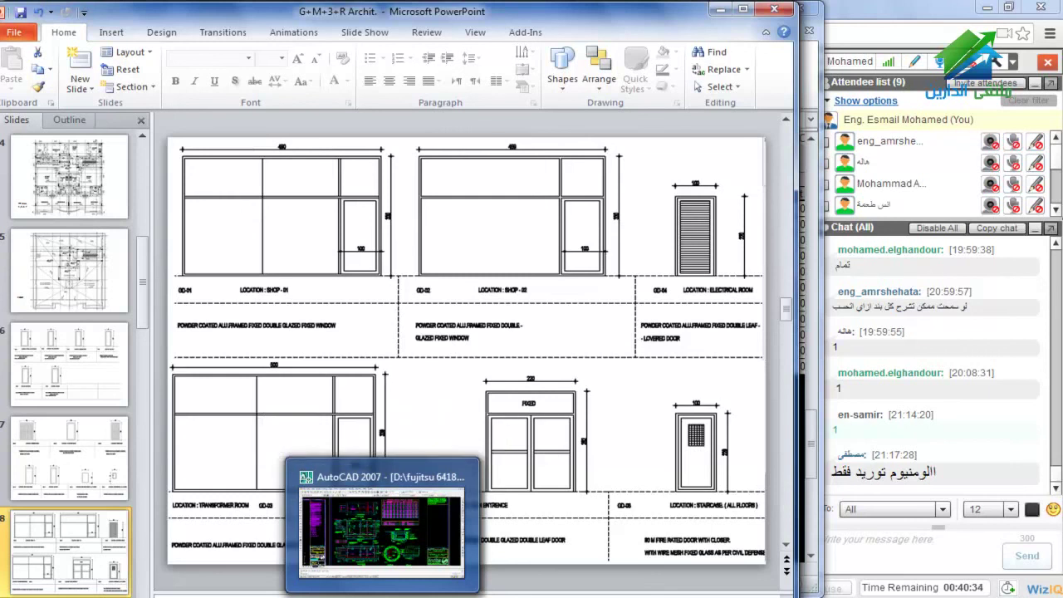
left_click(387, 531)
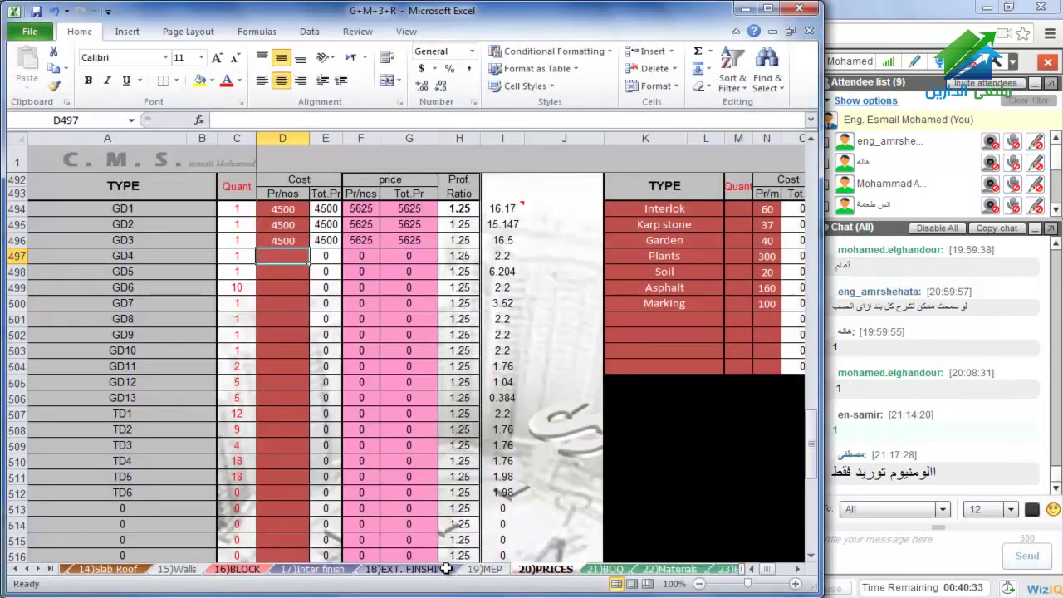
type("900")
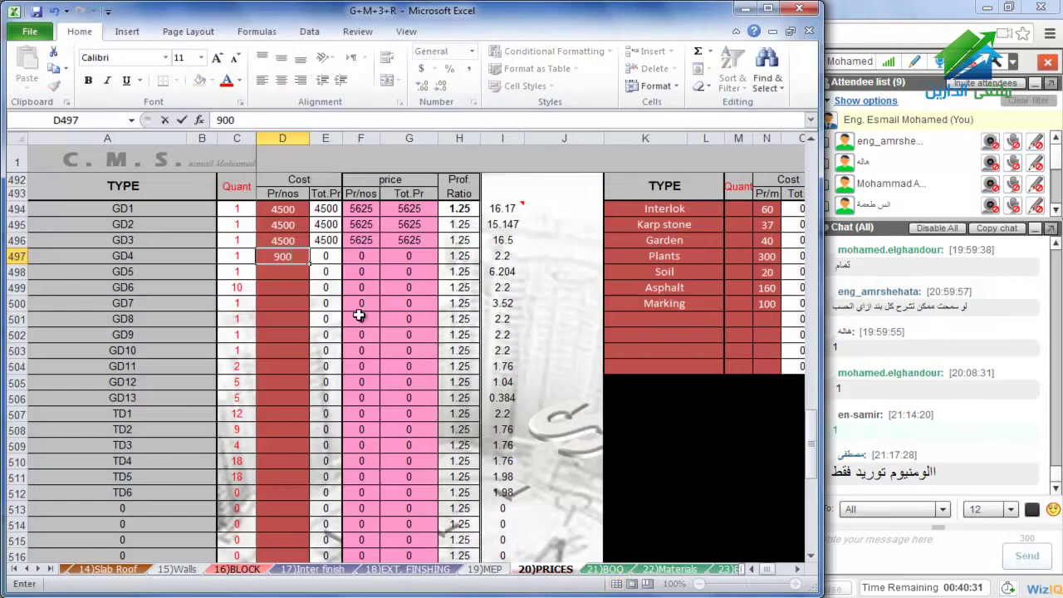
key("Return")
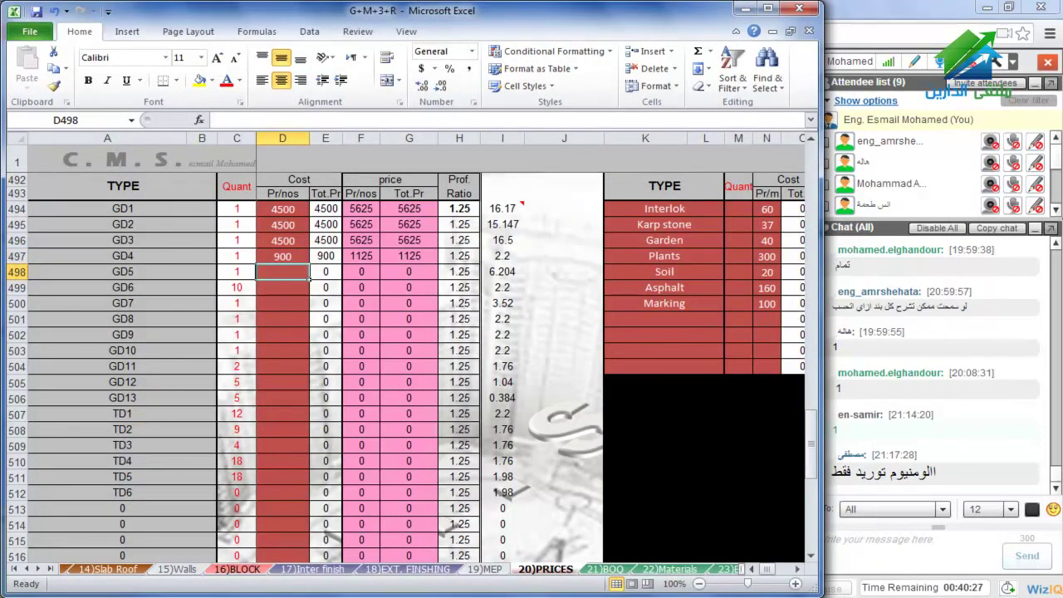
Check the GD-05 main entrance door elevation in the PowerPoint drawings and set the GD5 unit cost in D498 of the workbook to 3000
key("alt+Tab")
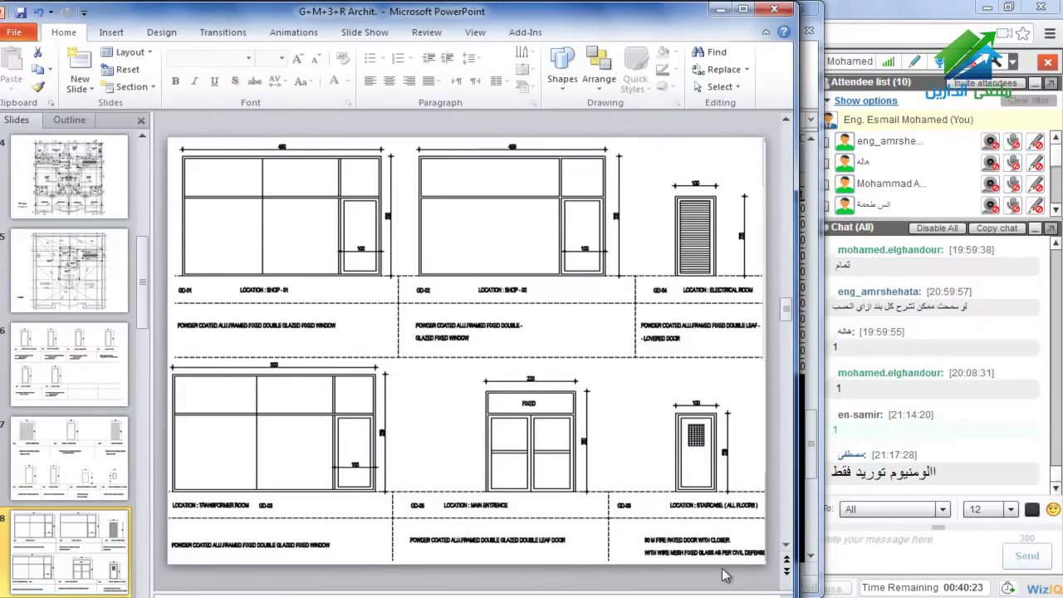
scroll(677, 536, "down", 1)
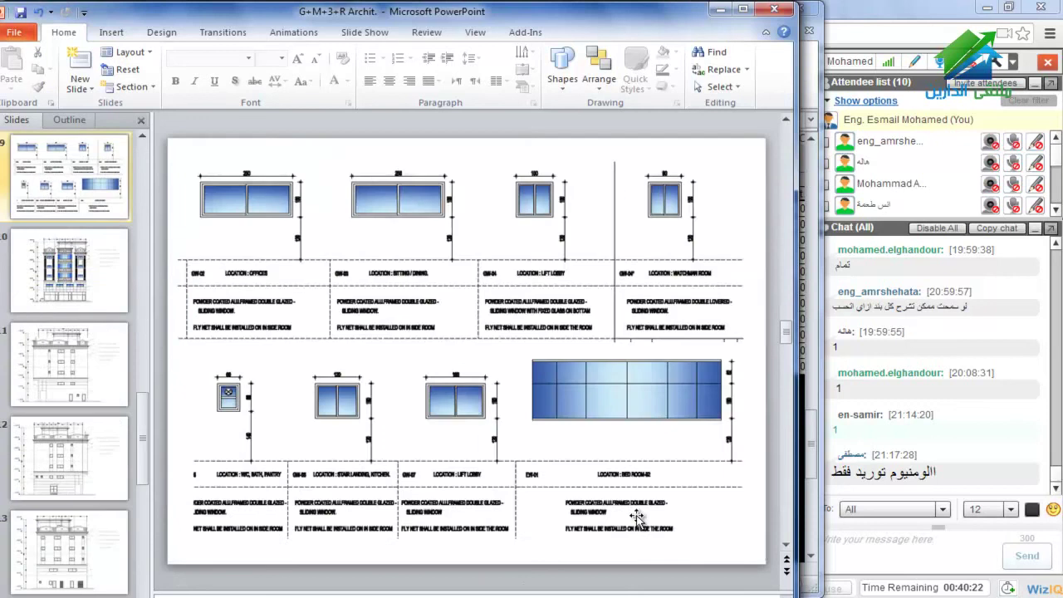
scroll(636, 515, "up", 1)
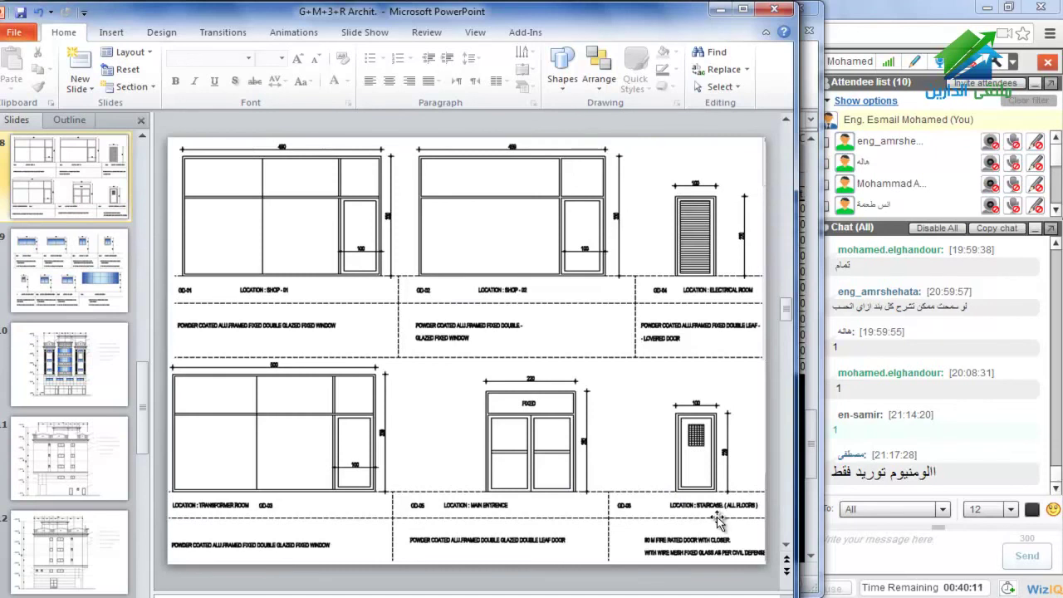
mouse_move(485, 597)
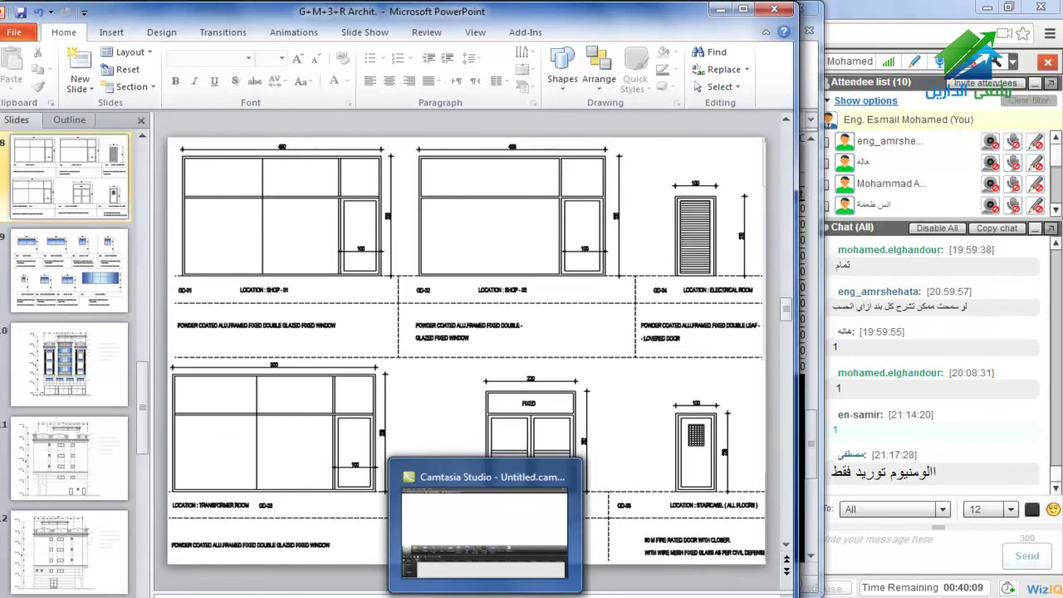
mouse_move(433, 597)
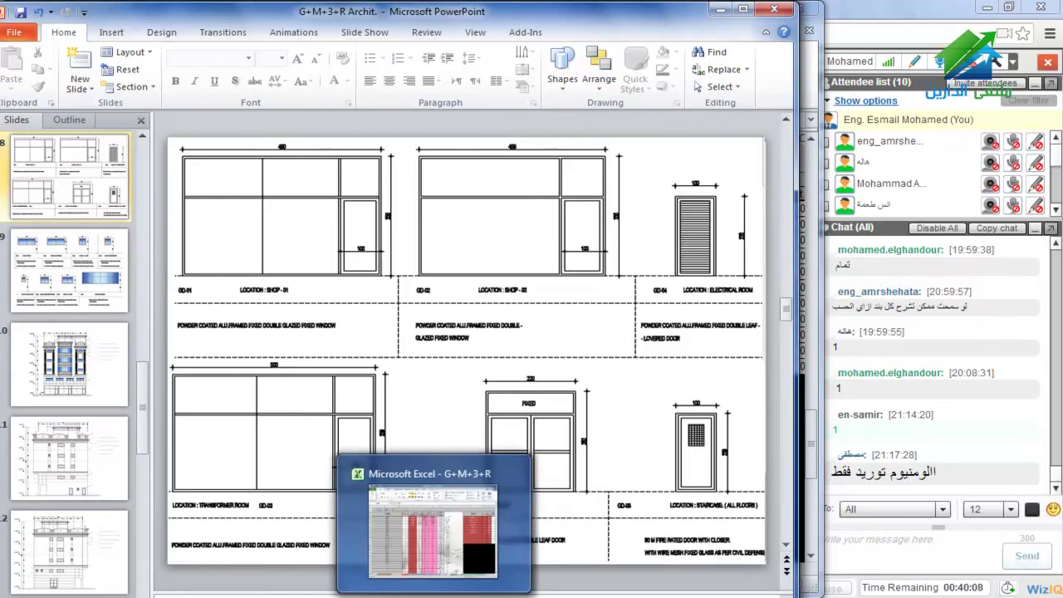
left_click(433, 595)
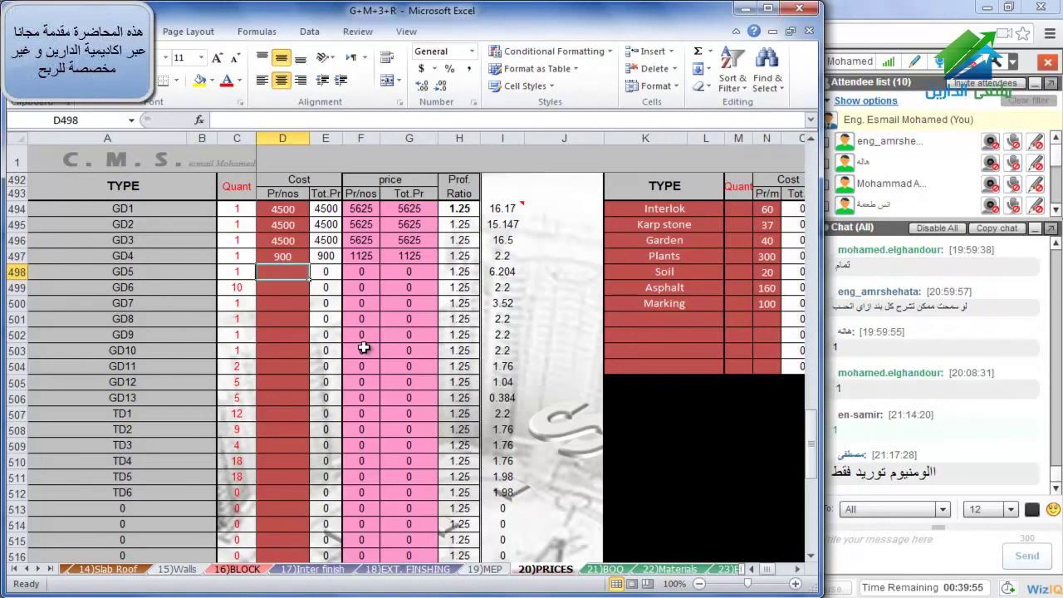
type("3000")
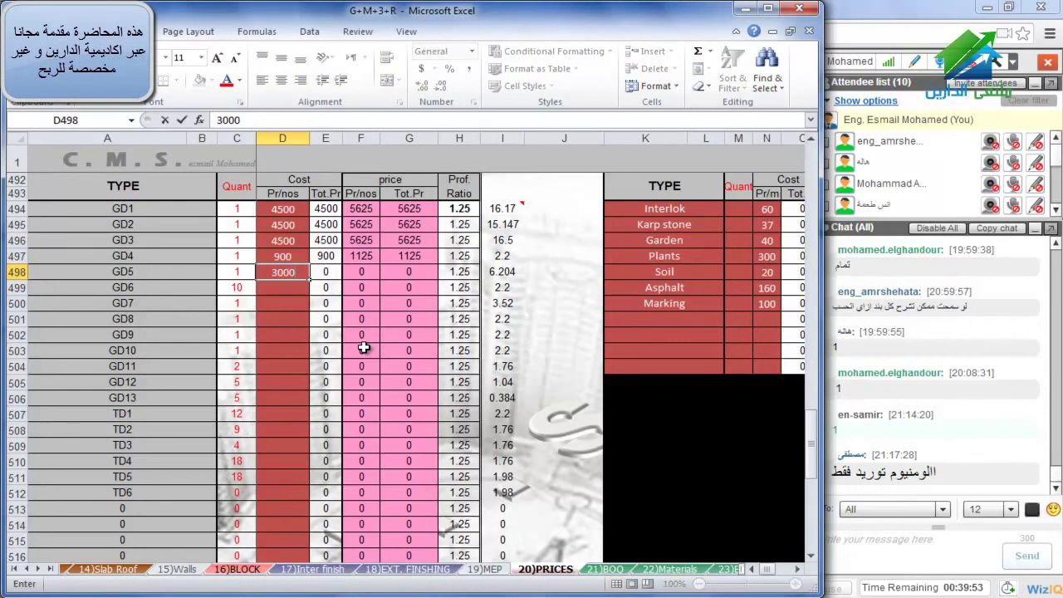
key("Return")
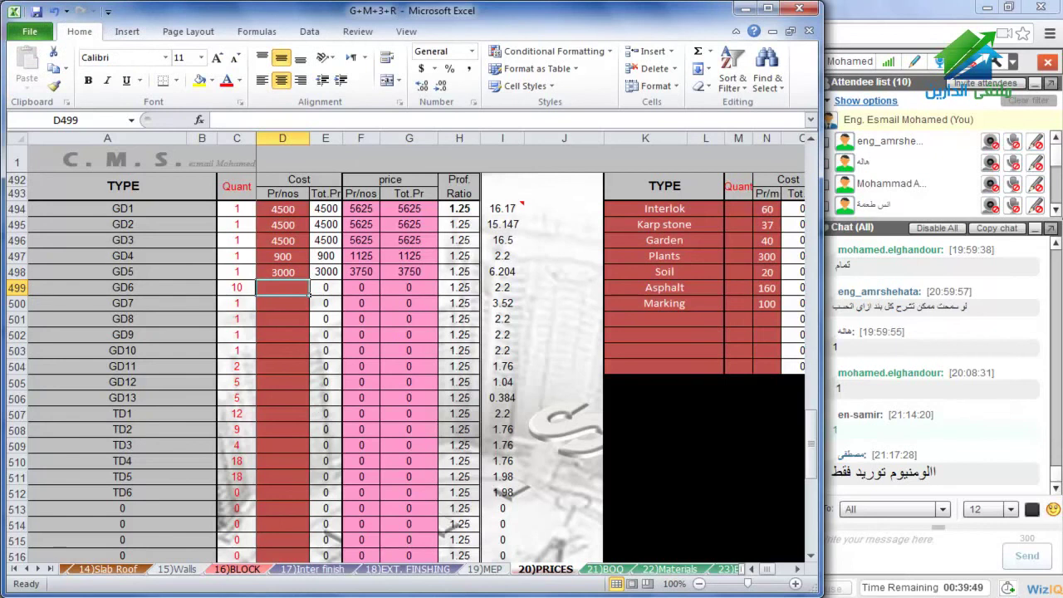
Examine the GD and TD door elevations on slides 6 to 8 of the PowerPoint drawings and the door locations on the ground floor plan
mouse_move(382, 597)
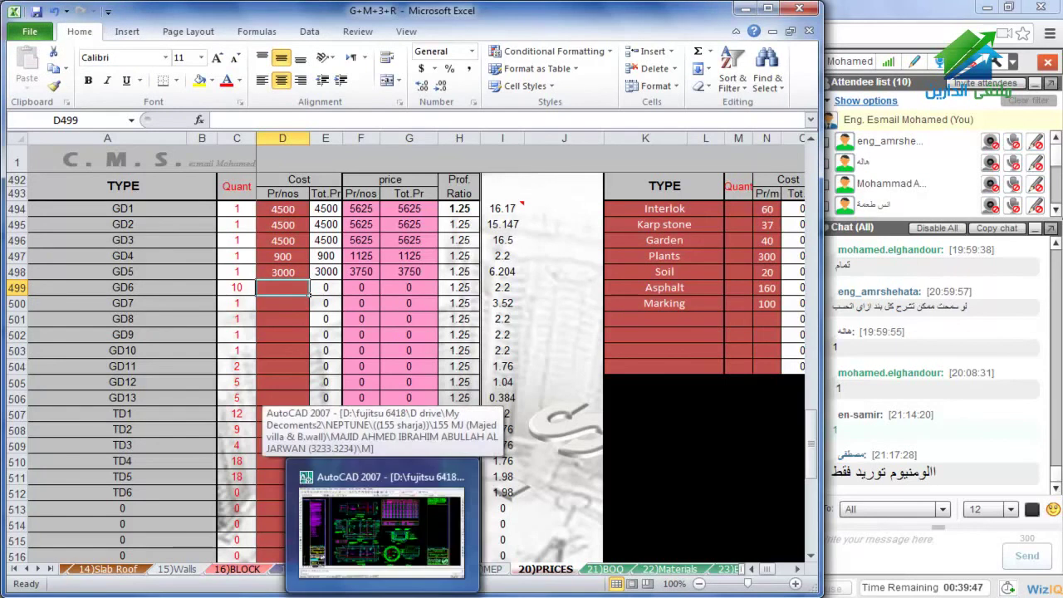
left_click(358, 594)
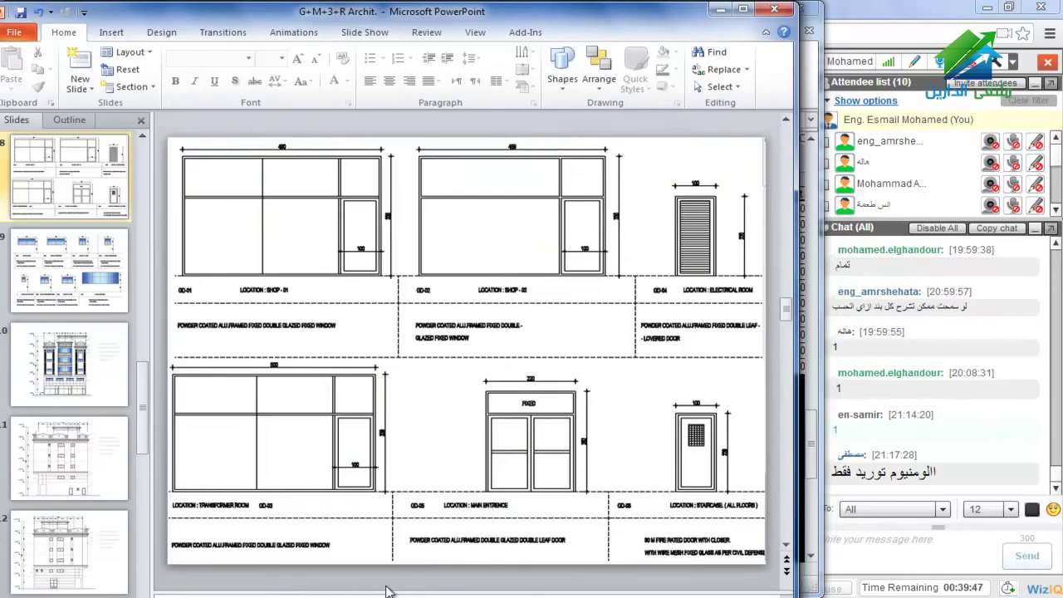
scroll(424, 501, "down", 1)
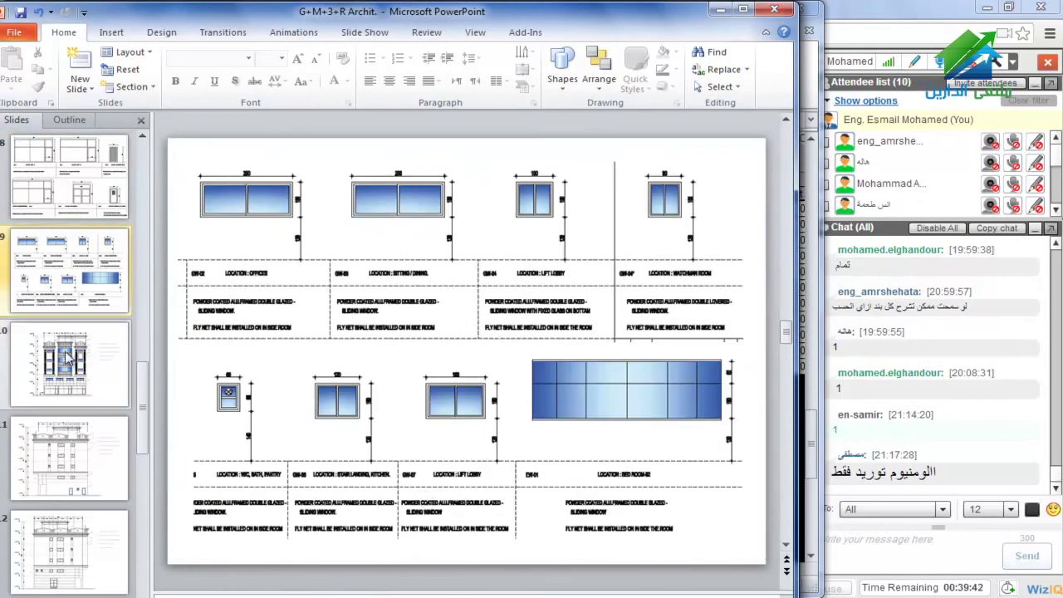
scroll(75, 274, "up", 1)
left_click(83, 196)
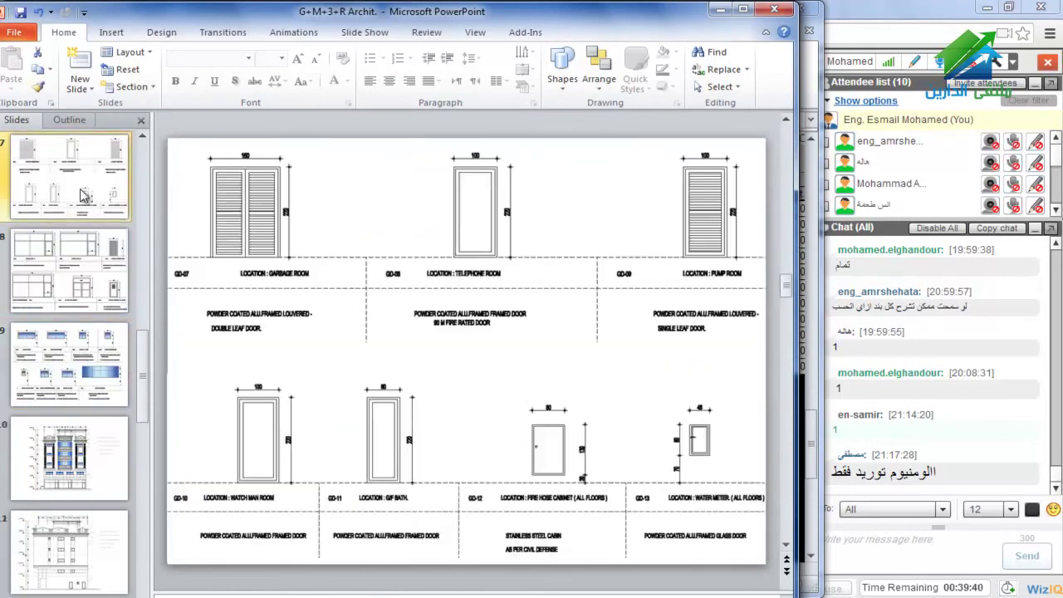
scroll(75, 195, "up", 1)
left_click(76, 193)
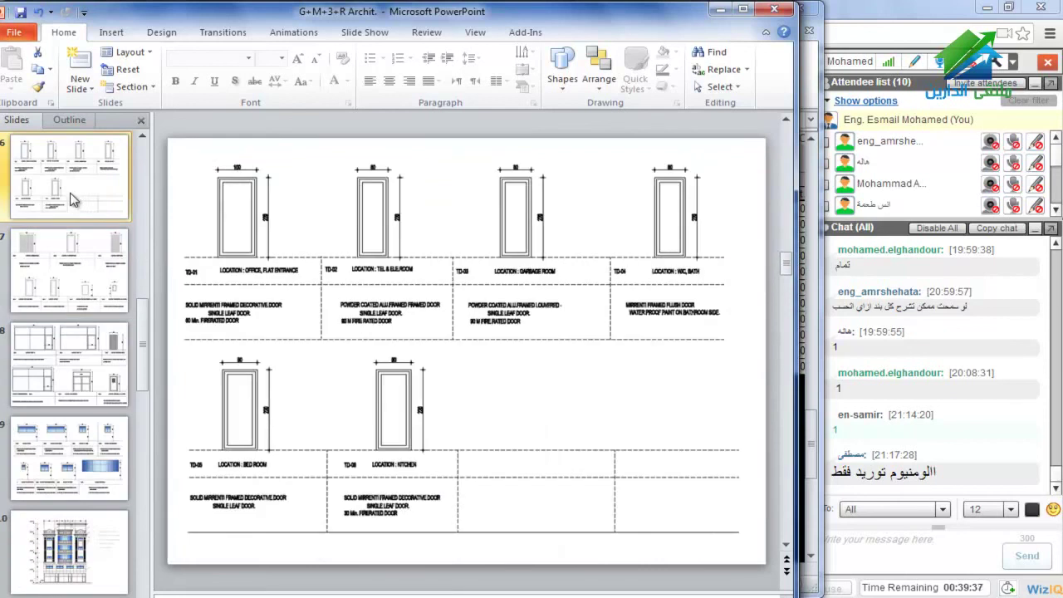
scroll(73, 190, "up", 1)
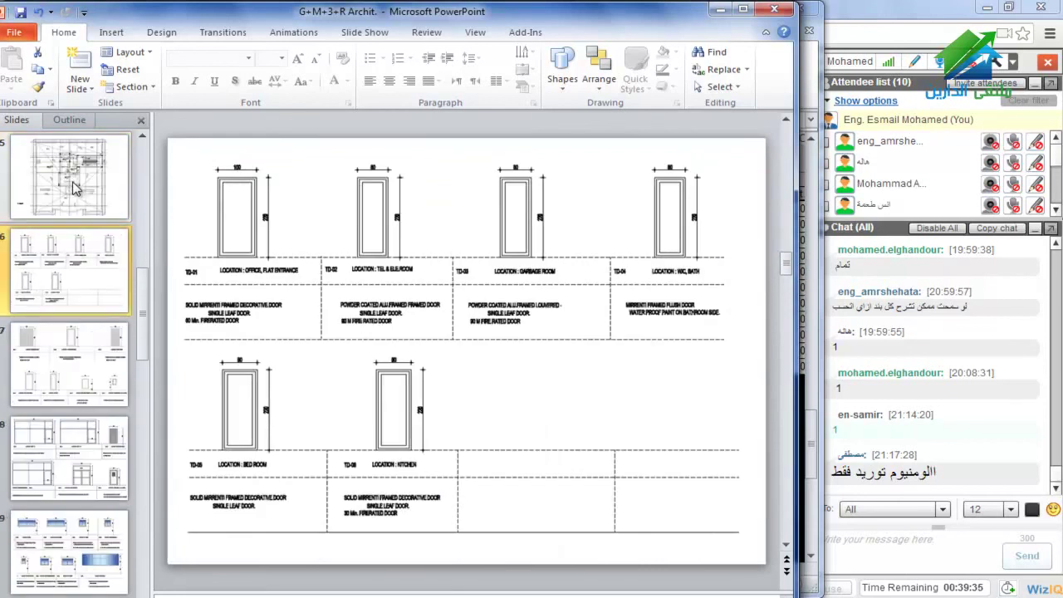
left_click(49, 399)
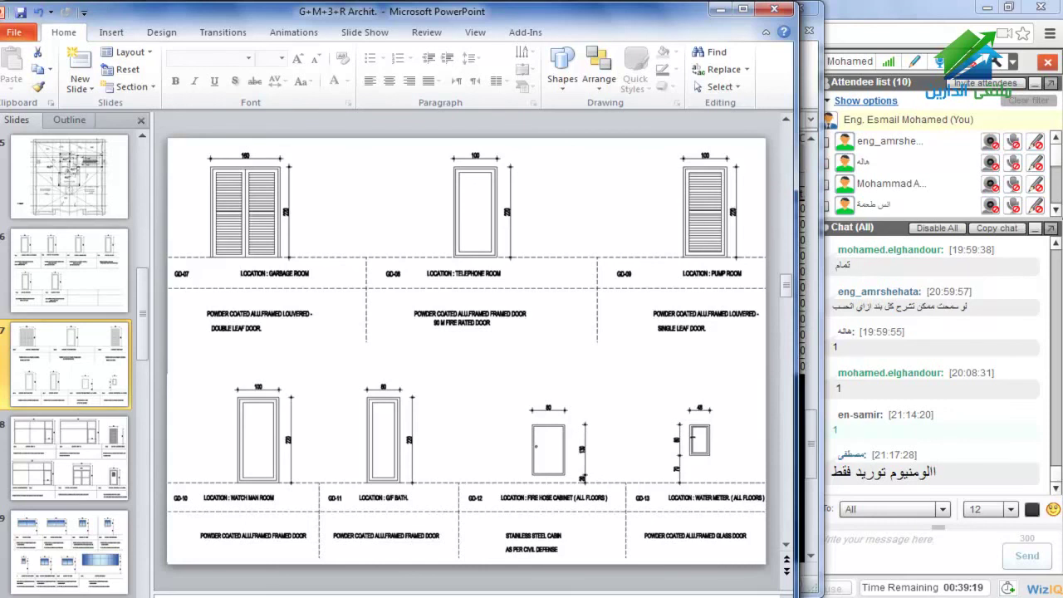
mouse_move(433, 596)
scroll(75, 374, "up", 5)
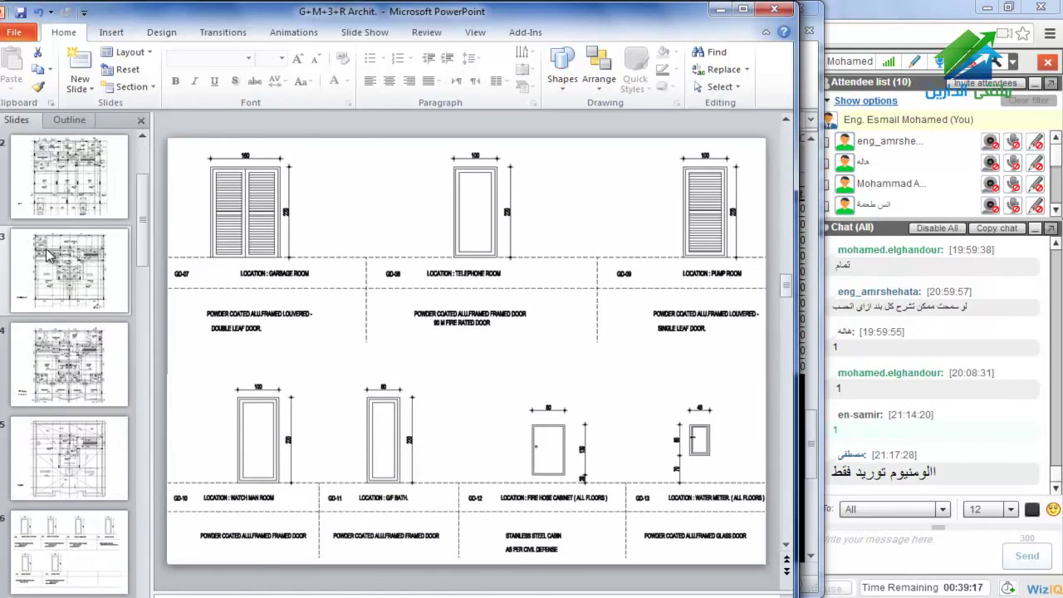
left_click(101, 268)
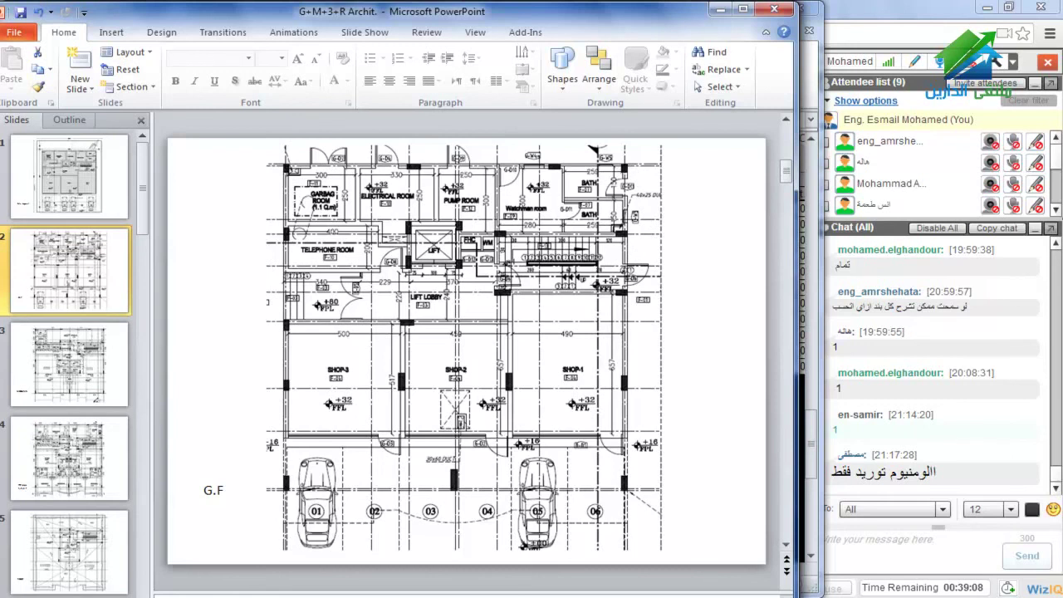
Return to the Excel workbook and set the unit costs of doors GD6, GD7, GD8 and GD9 to 2000 each
key("alt+Tab")
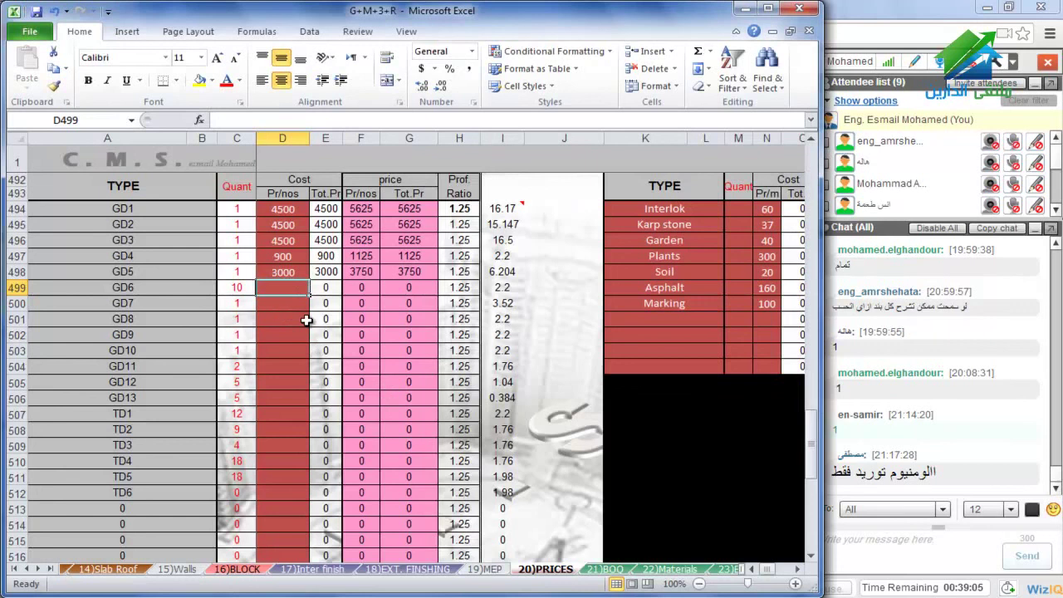
type("2000")
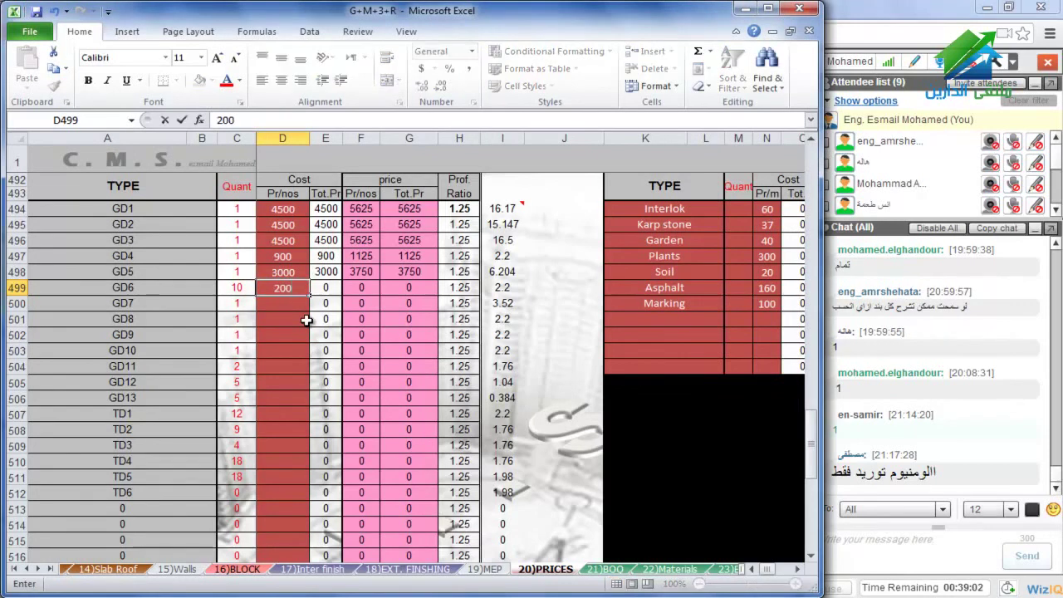
key("Return")
type("2000")
key("Return")
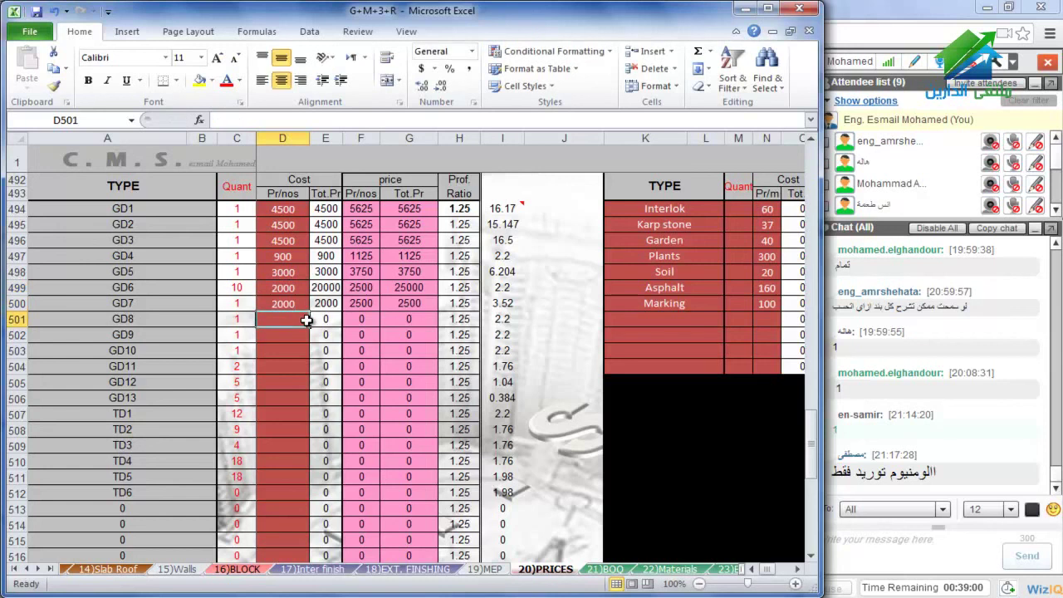
type("2000")
key("Return")
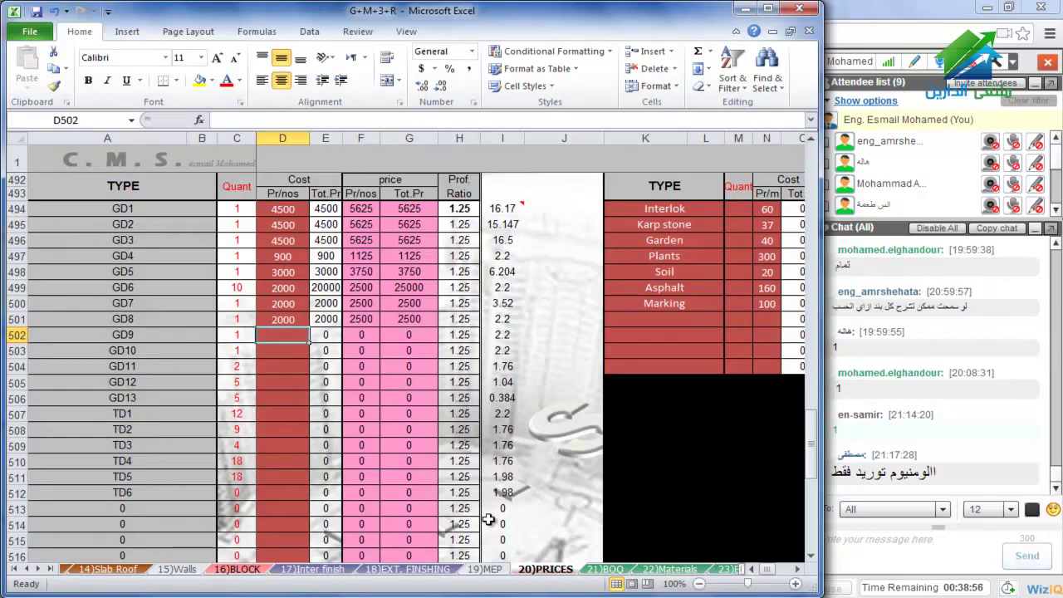
type("2000")
key("Return")
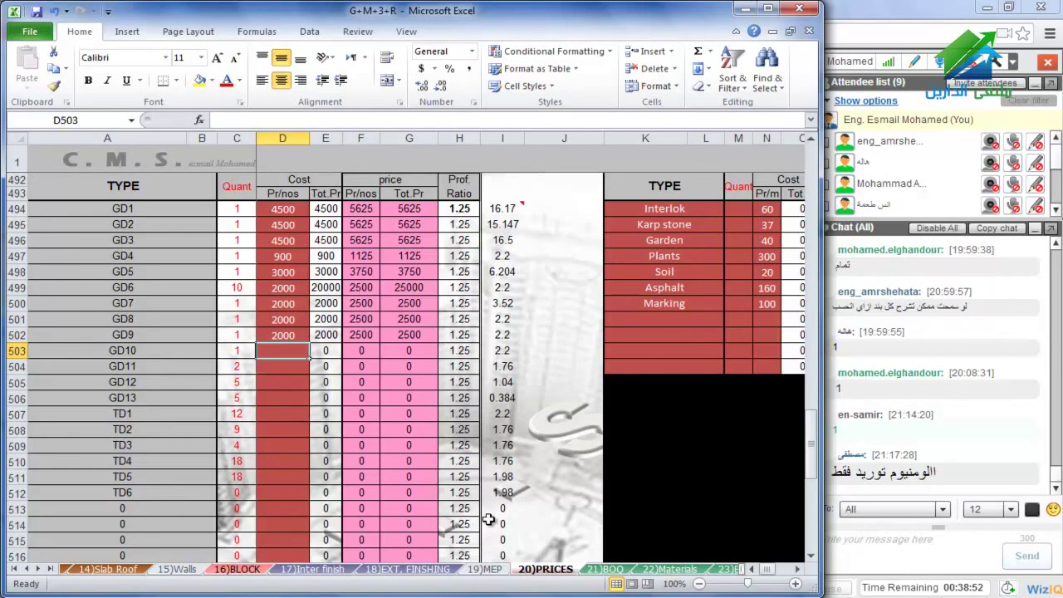
Set the unit costs of doors GD10 and GD11 to 1500 each, and of GD12 and GD13 to 1800 each
type("1500")
key("Return")
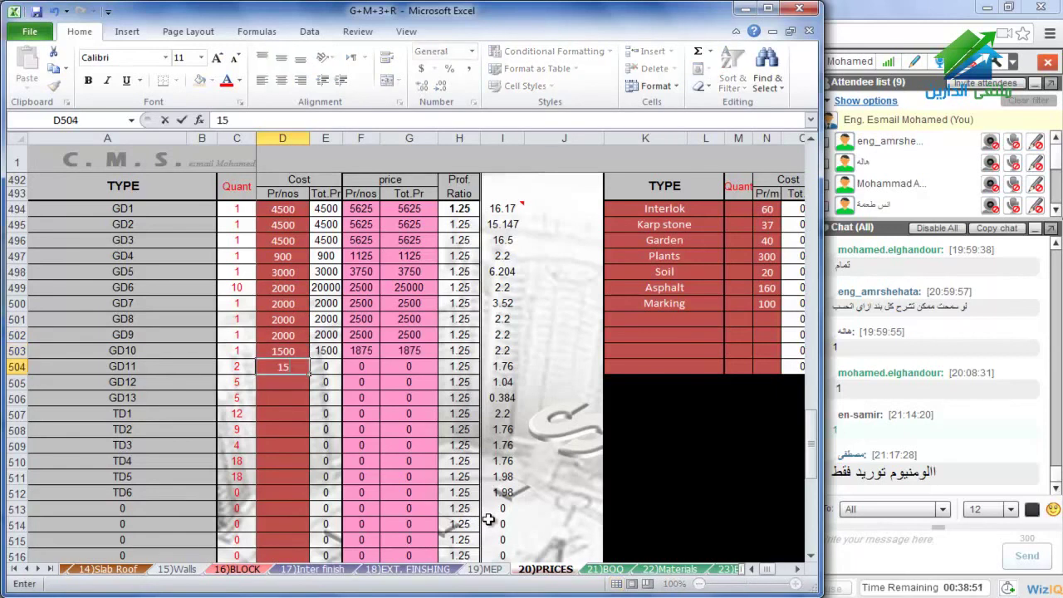
type("1500")
key("Return")
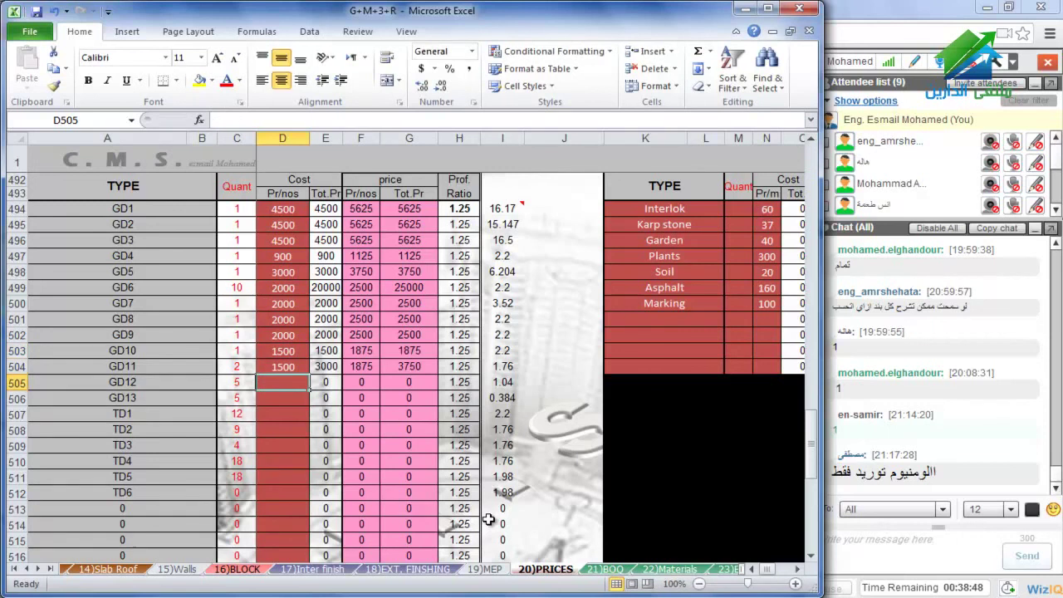
type("1800")
key("Return")
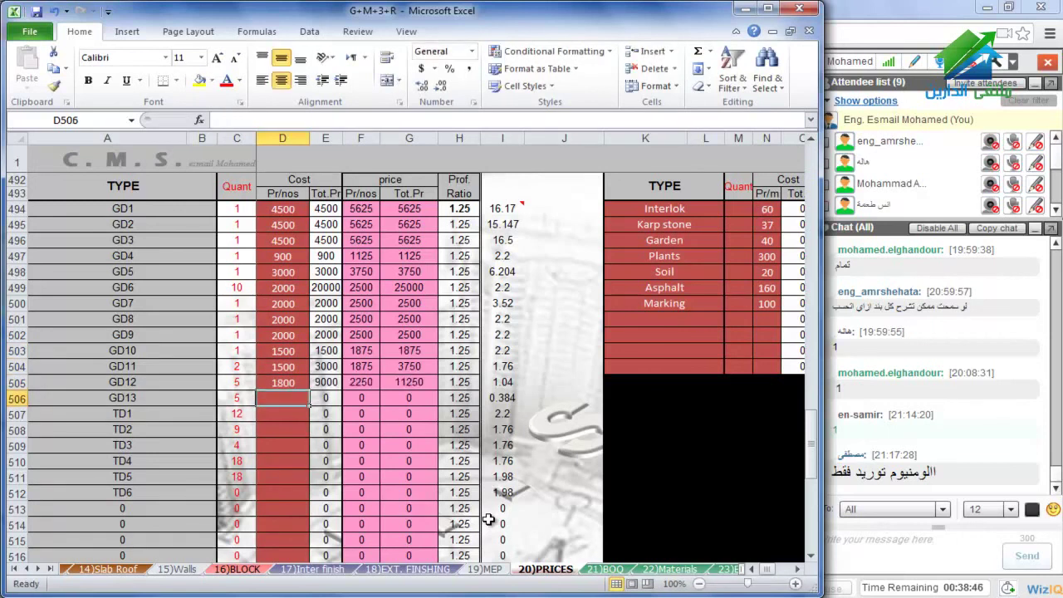
type("1800")
key("Return")
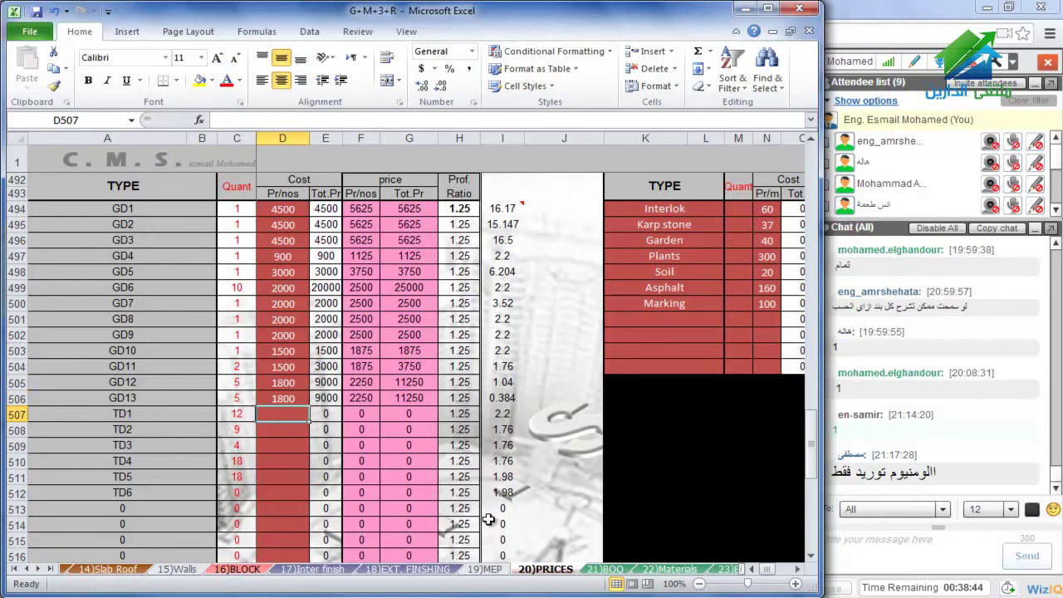
Set the door unit costs to 2100 for TD1, 2200 for TD2, 2000 for TD3, 1500 for TD4 and 1200 for TD5
type("2100")
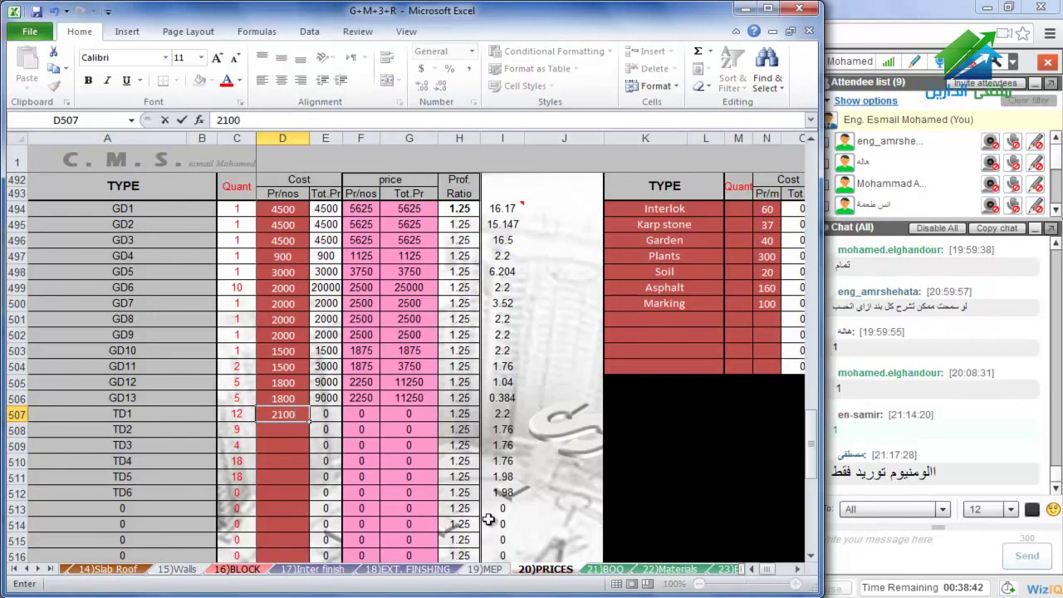
key("Return")
type("22")
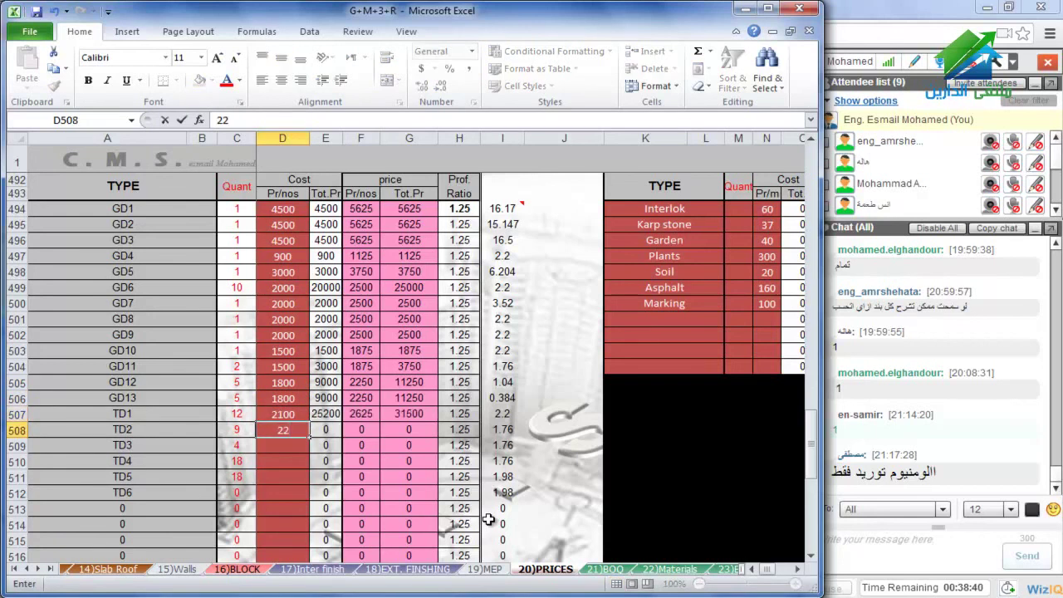
type("00")
key("Return")
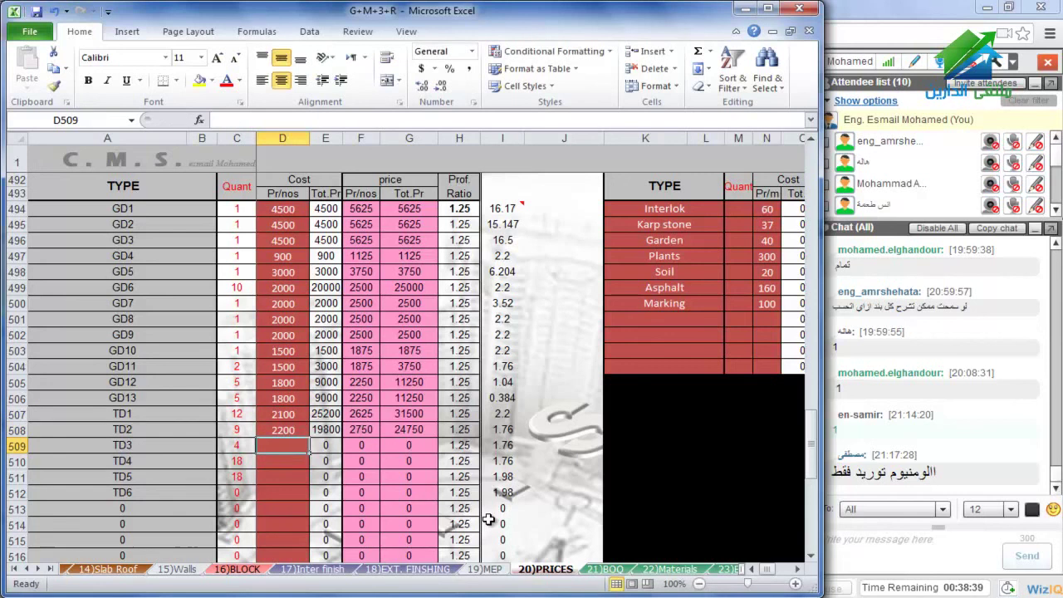
type("2000")
key("Return")
type("1")
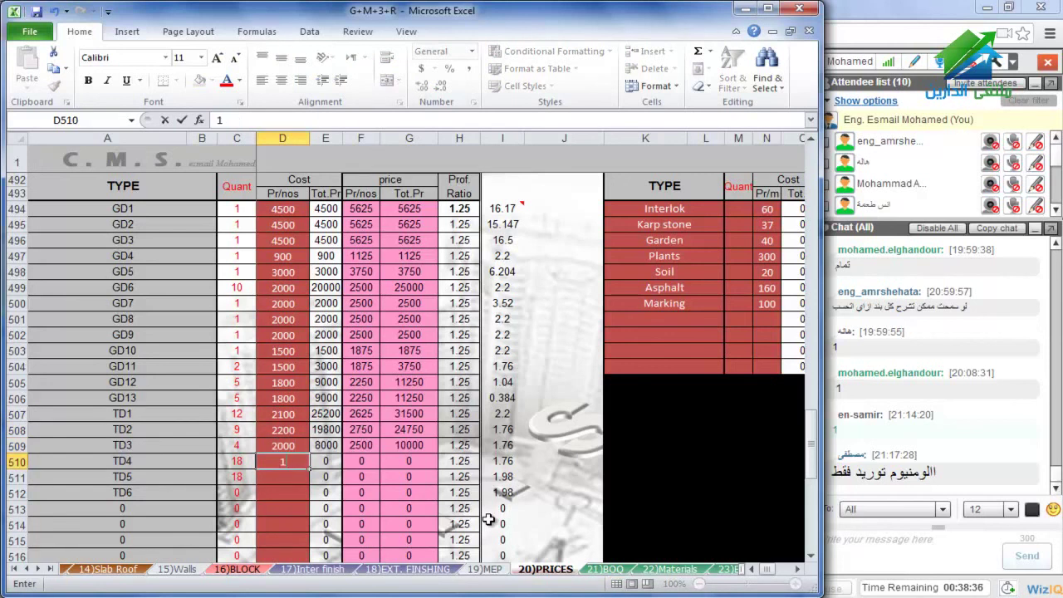
type("500")
key("Return")
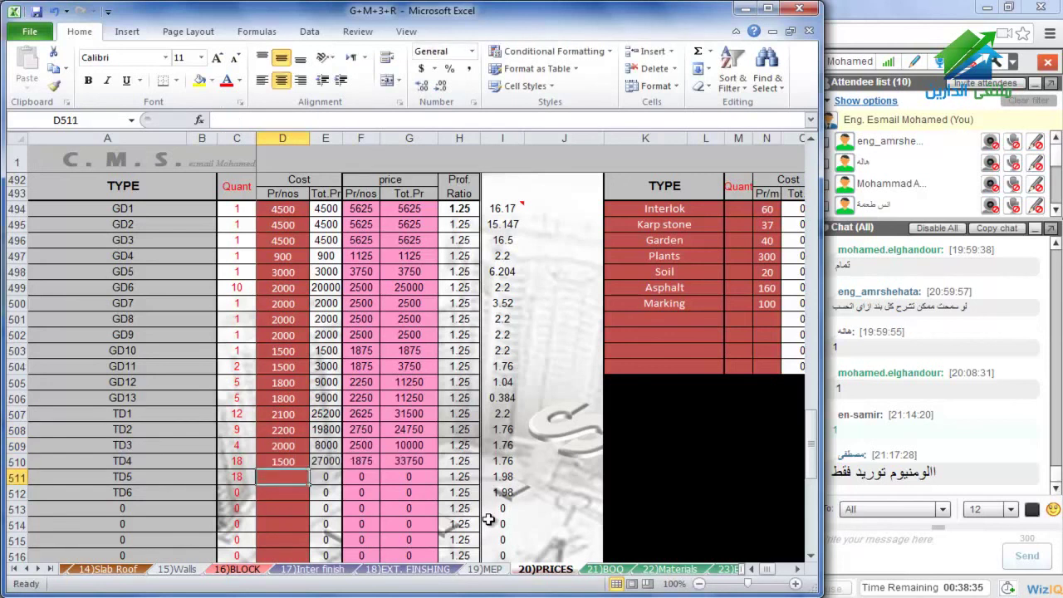
type("1200")
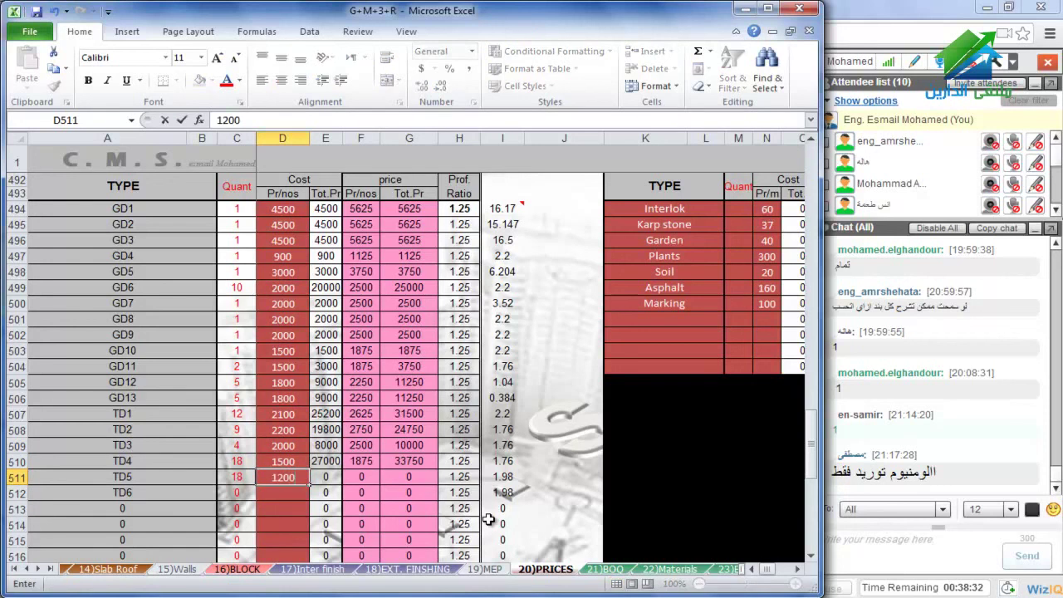
key("Return")
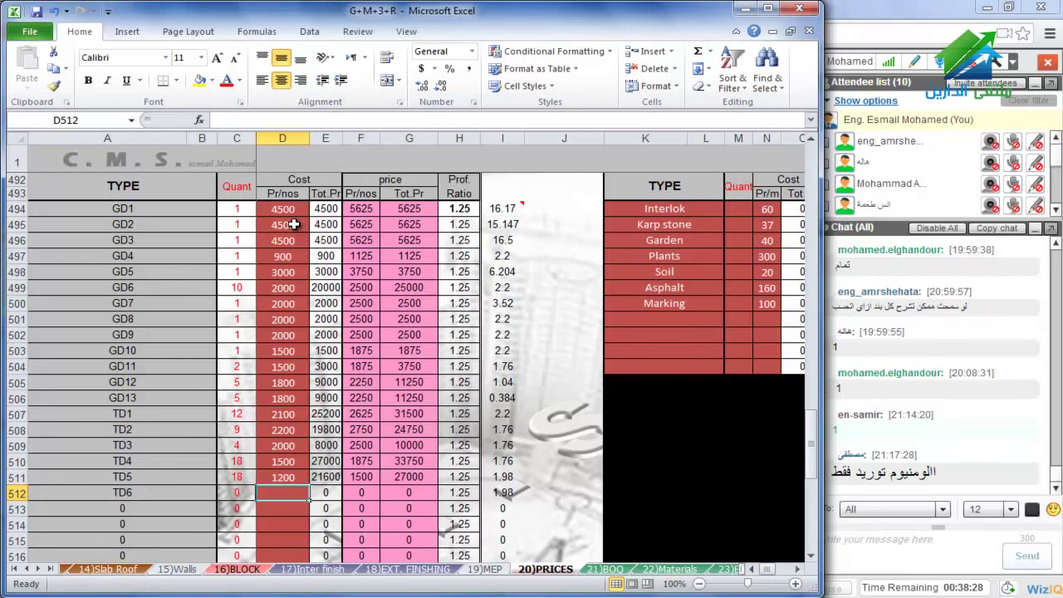
Review the door unit costs in D494:D511, then select the GD6 unit cost in D499
left_click_drag(287, 209, 275, 478)
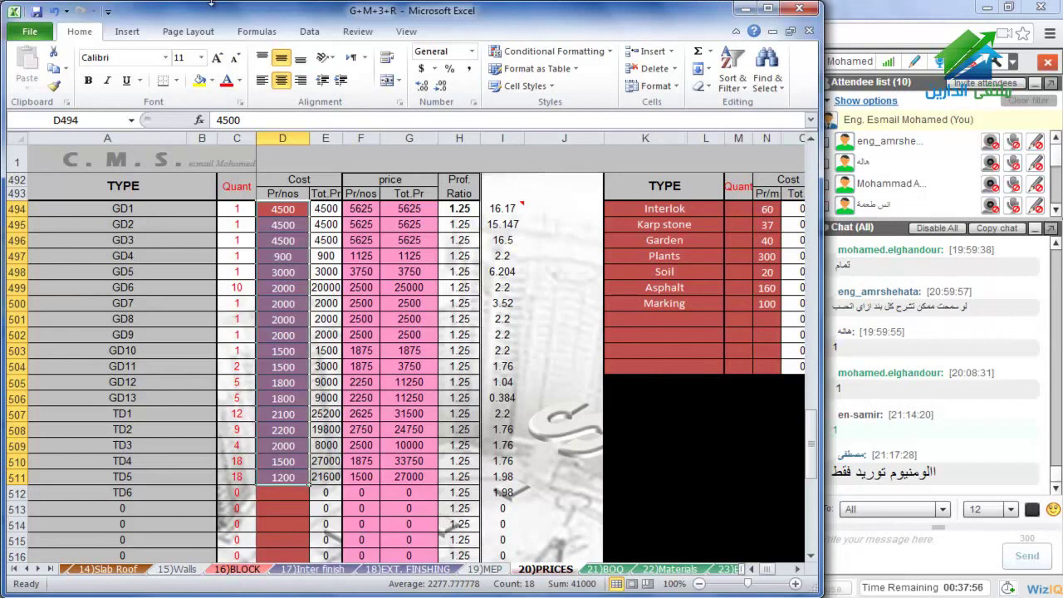
left_click(274, 285)
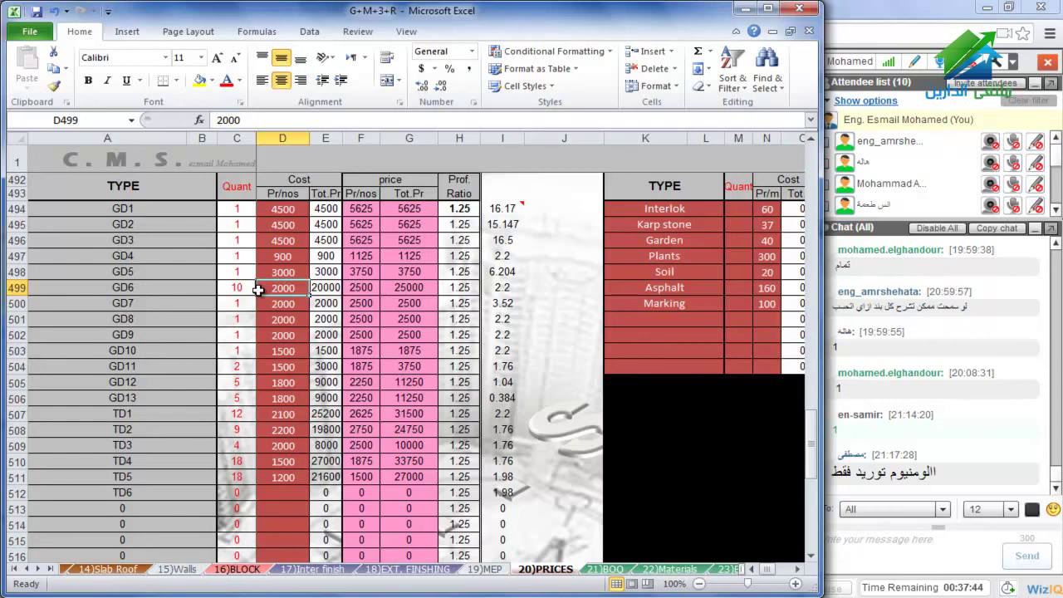
Look through the empty quantity cells of the 14-EXTERNAL table, ending on the Interlok quantity in M494
scroll(282, 319, "up", 1)
scroll(281, 320, "up", 1)
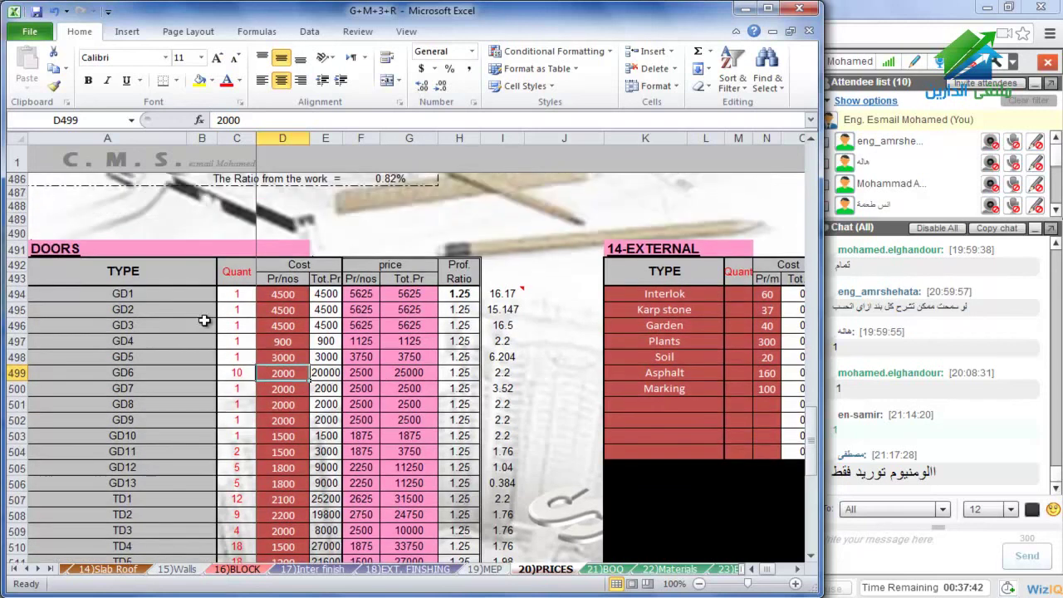
left_click(731, 295)
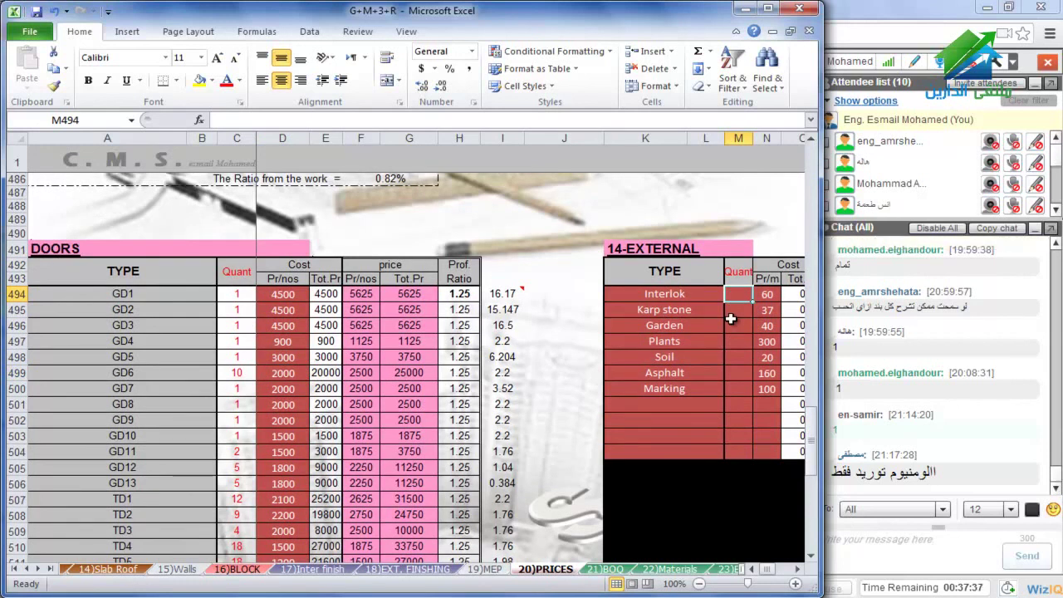
left_click(734, 329)
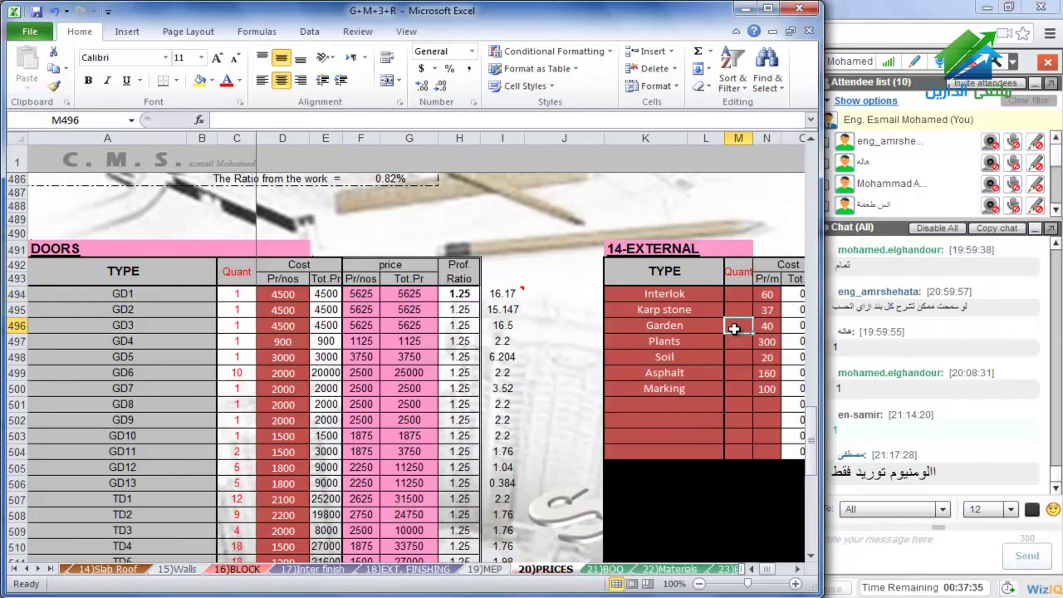
left_click(736, 352)
left_click(736, 299)
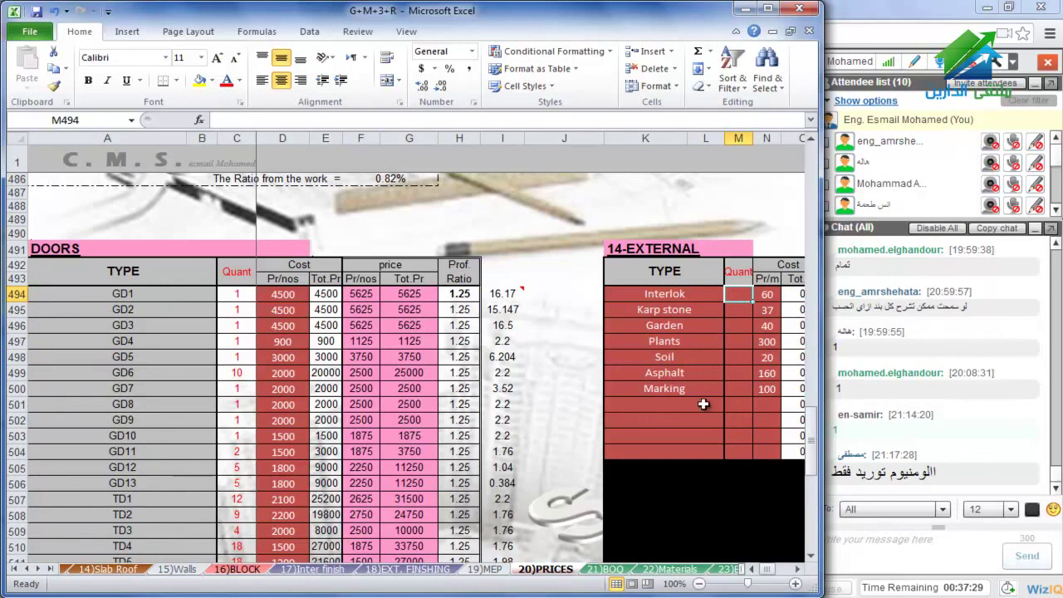
Switch to the PowerPoint architectural drawings to examine the Site Layout slide, and return to the Excel workbook
key("alt+Tab")
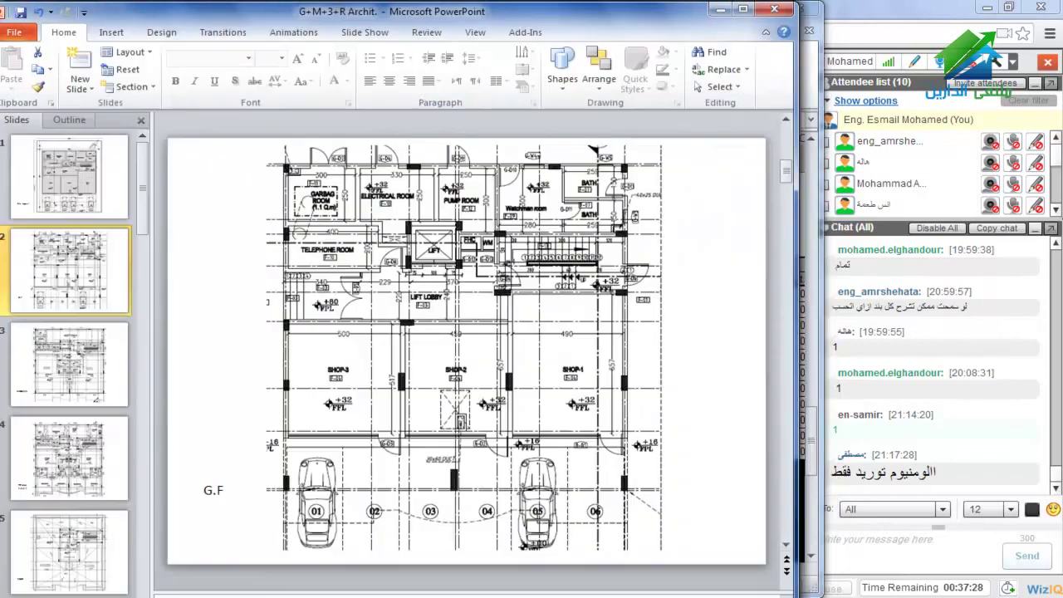
left_click(103, 199)
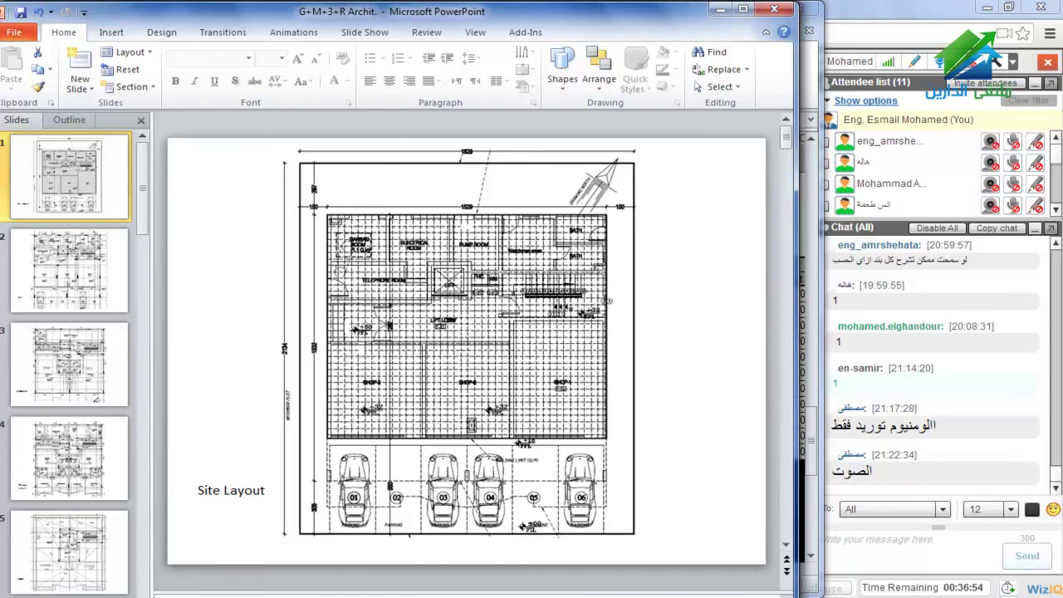
key("alt+Tab")
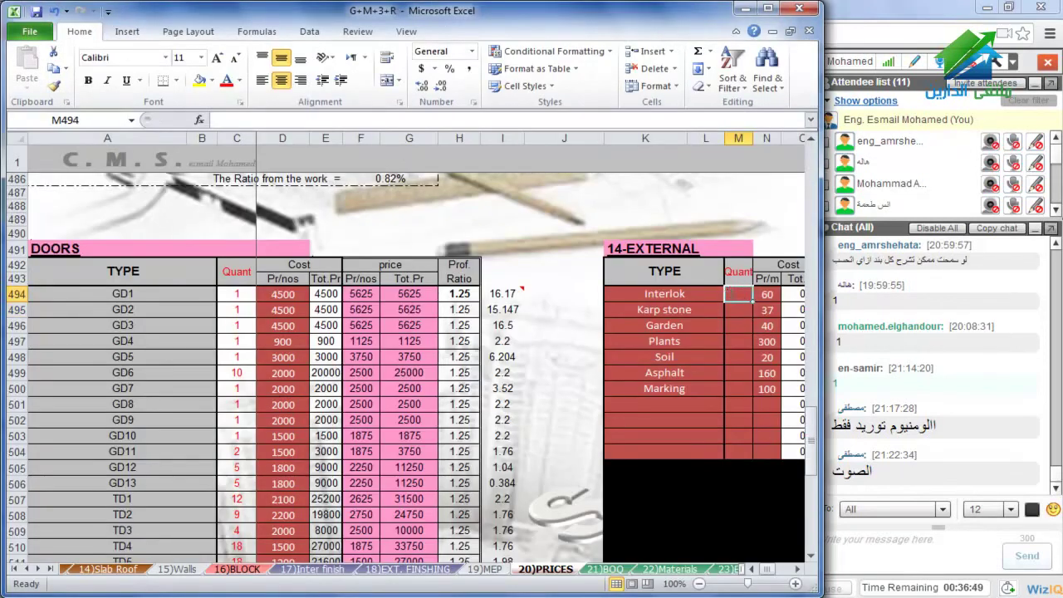
Set the Interlok quantity in the 14-EXTERNAL table to 210 and select its unit cost in N494
type("210")
key("Return")
left_click(765, 293)
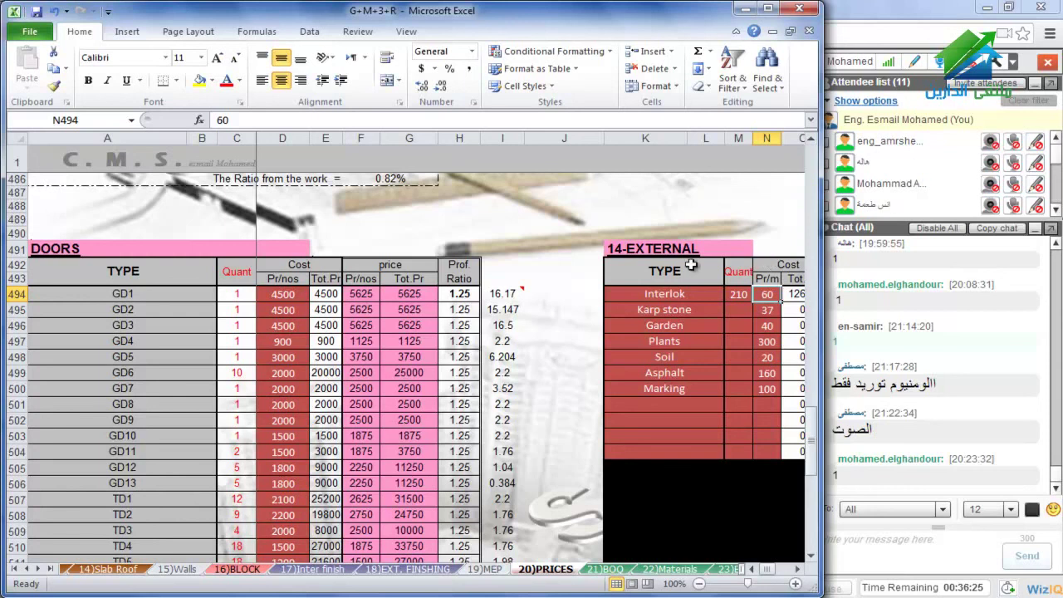
Go to the BOUNDARY WALL section and select its concrete quantities B532:B536 for inspection
scroll(688, 266, "down", 1)
scroll(574, 259, "down", 7)
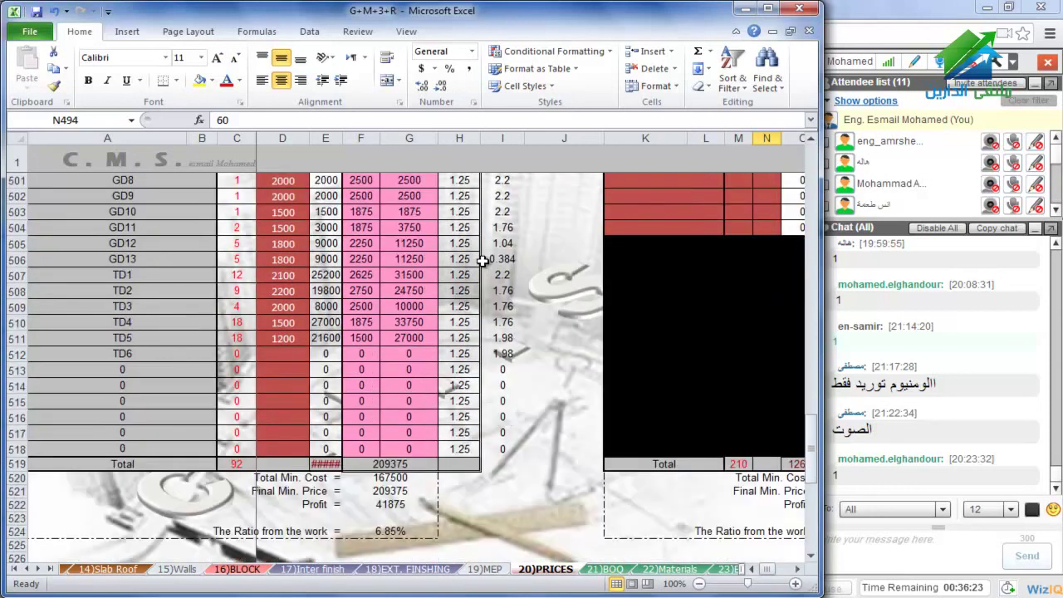
scroll(482, 260, "down", 2)
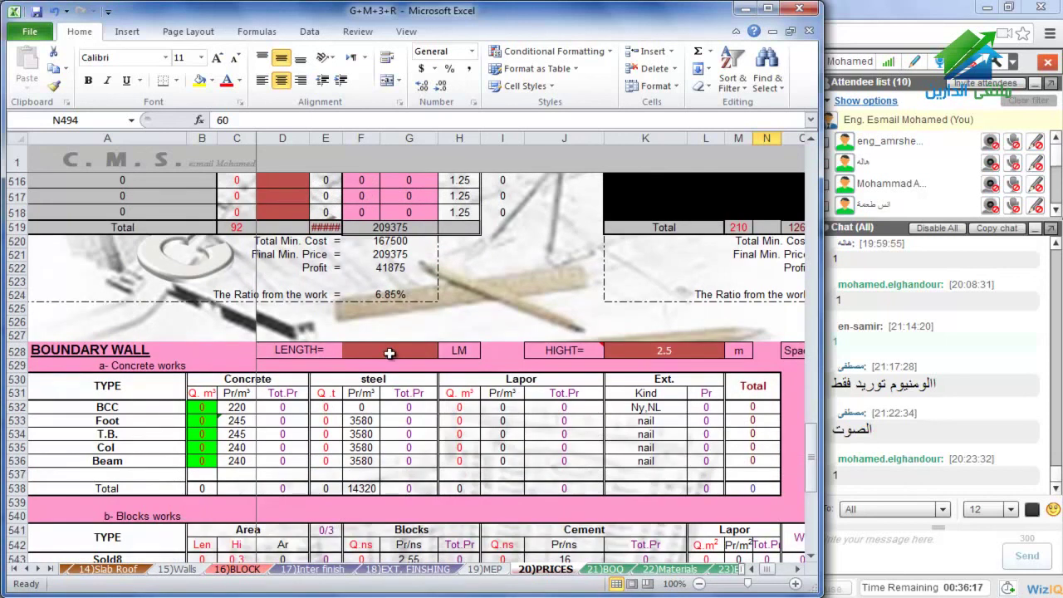
scroll(390, 353, "down", 1)
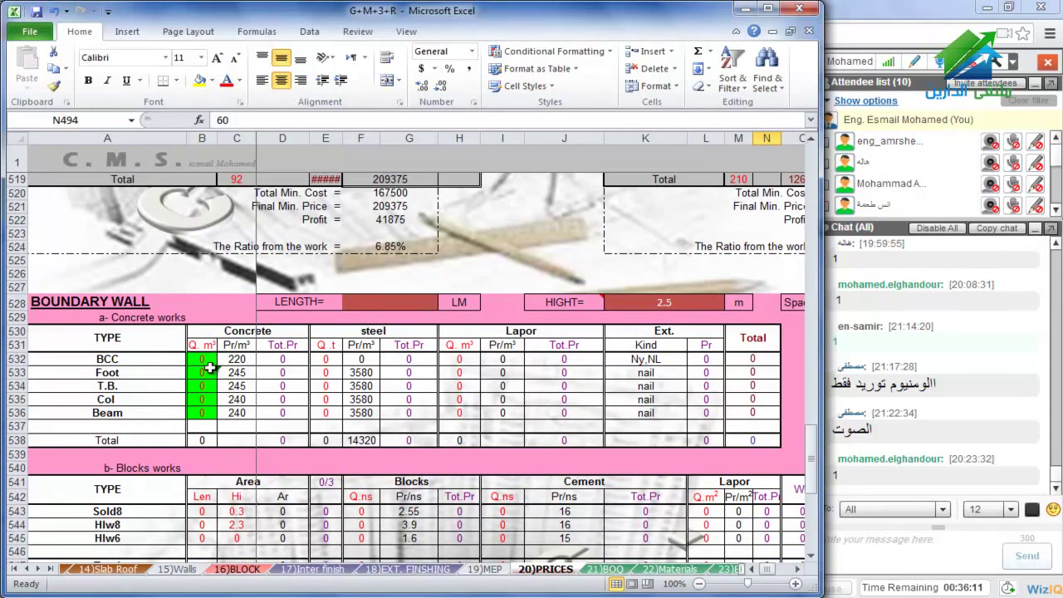
left_click_drag(204, 360, 203, 413)
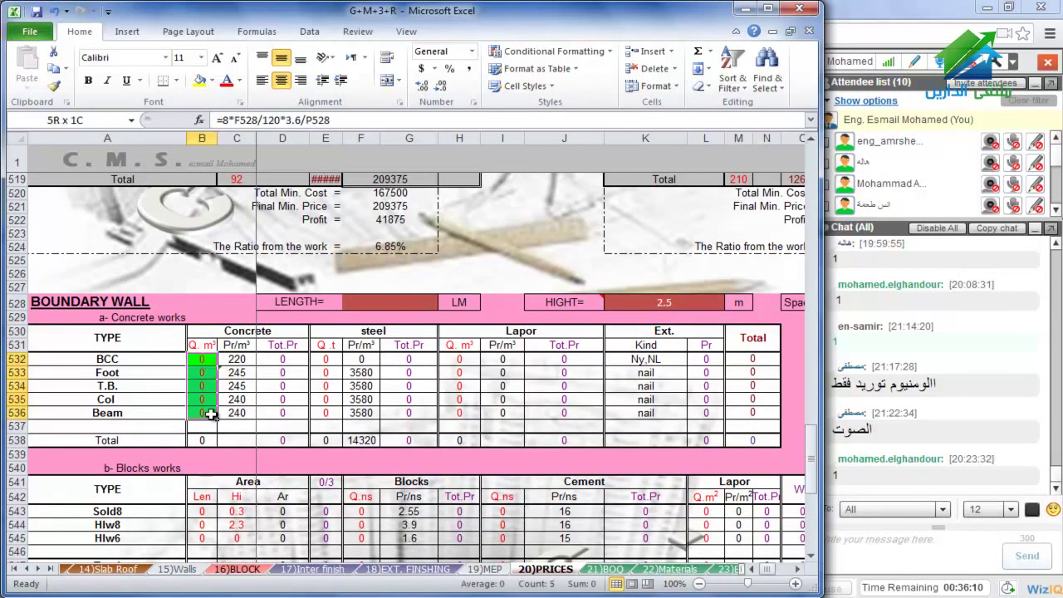
left_click_drag(208, 363, 206, 408)
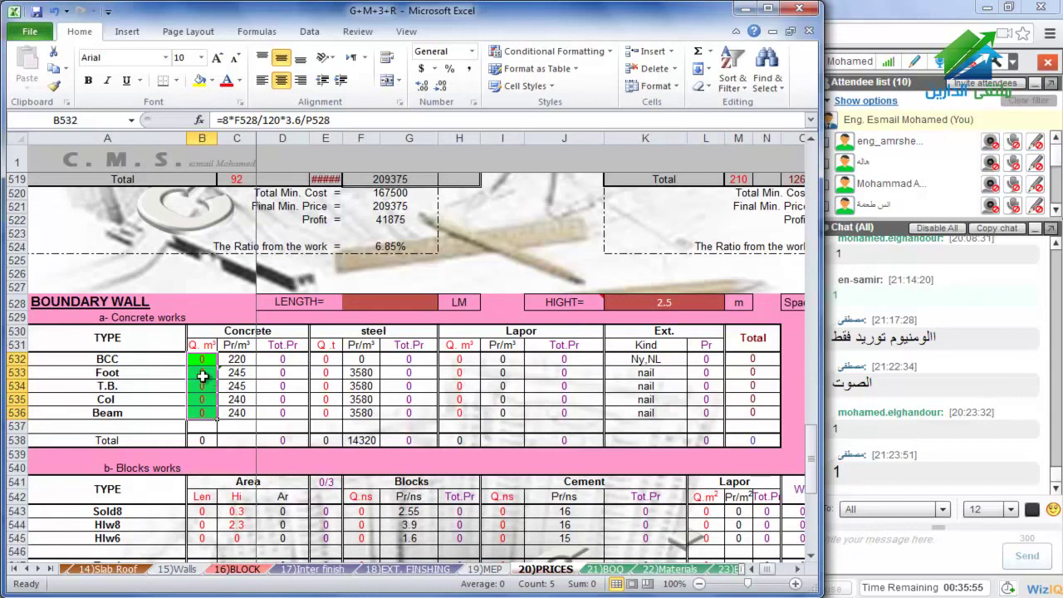
Look over the boundary wall's blocks and plaster tables and reselect the concrete quantities from BCC to Beam
scroll(209, 395, "down", 5)
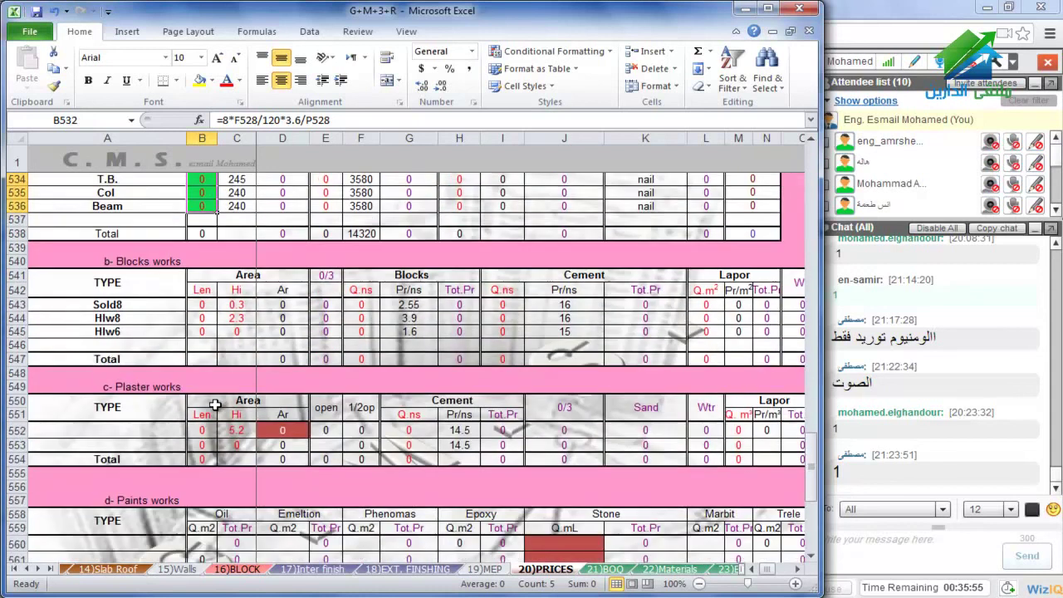
scroll(215, 405, "up", 3)
scroll(214, 405, "down", 2)
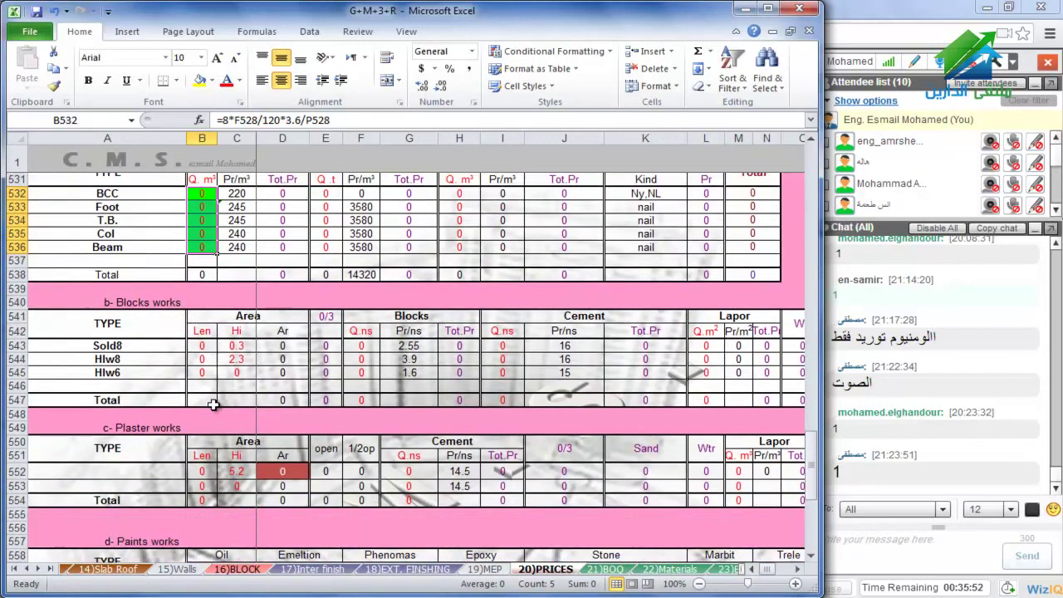
scroll(214, 405, "up", 2)
scroll(213, 404, "up", 1)
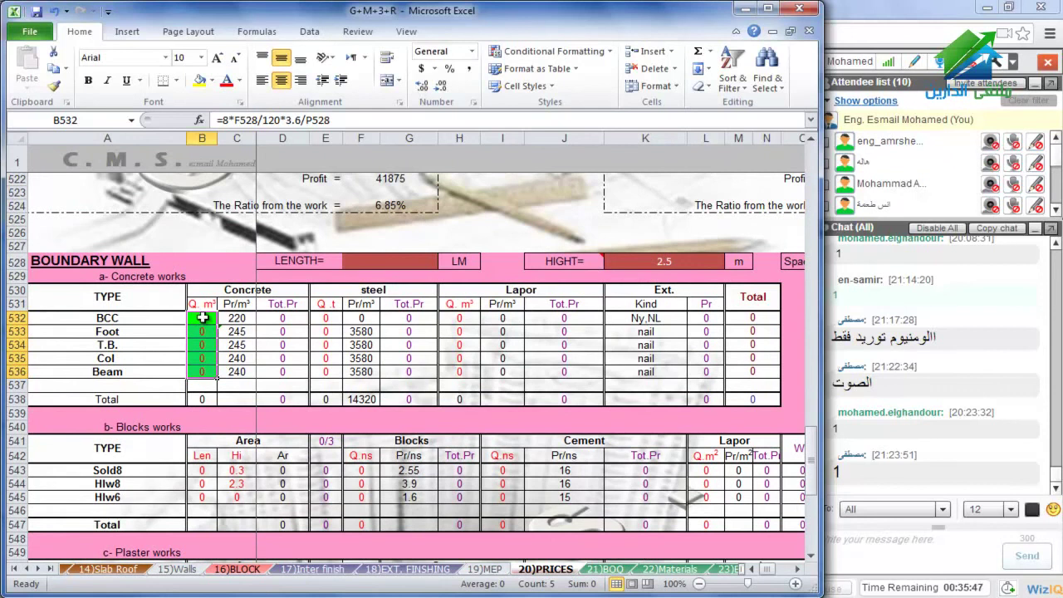
left_click_drag(204, 318, 208, 373)
Widen the workbook window to show the whole boundary wall table and set the wall length in F528 to 90
left_click_drag(821, 321, 970, 320)
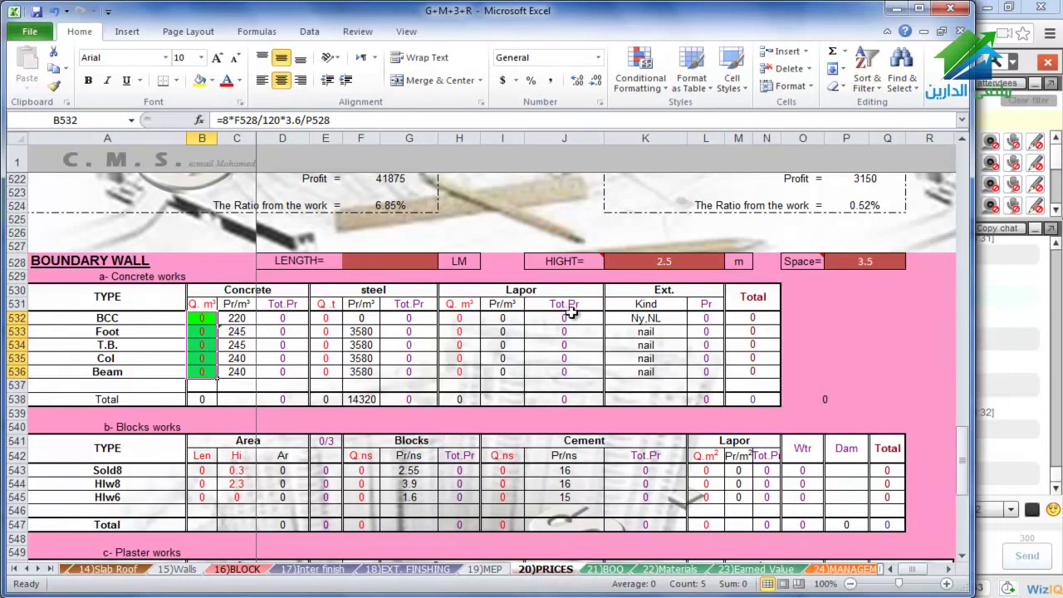
left_click(408, 261)
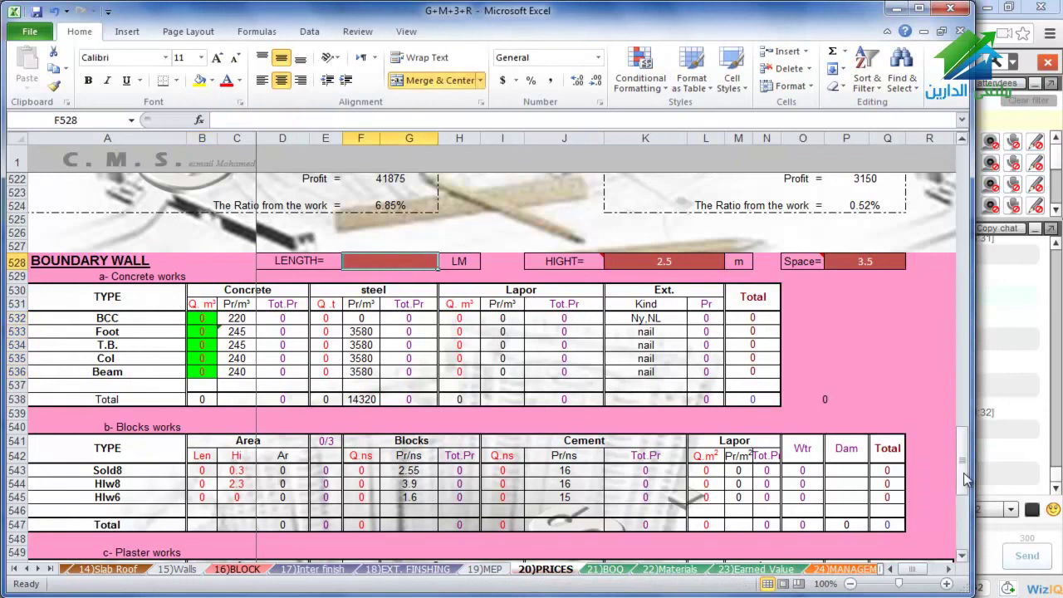
type("90")
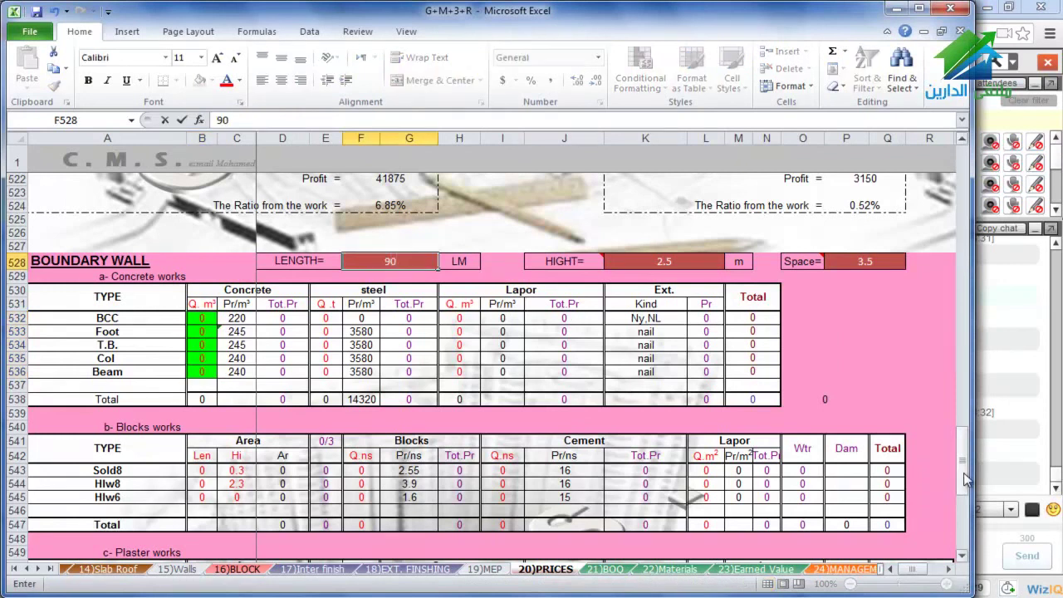
key("Return")
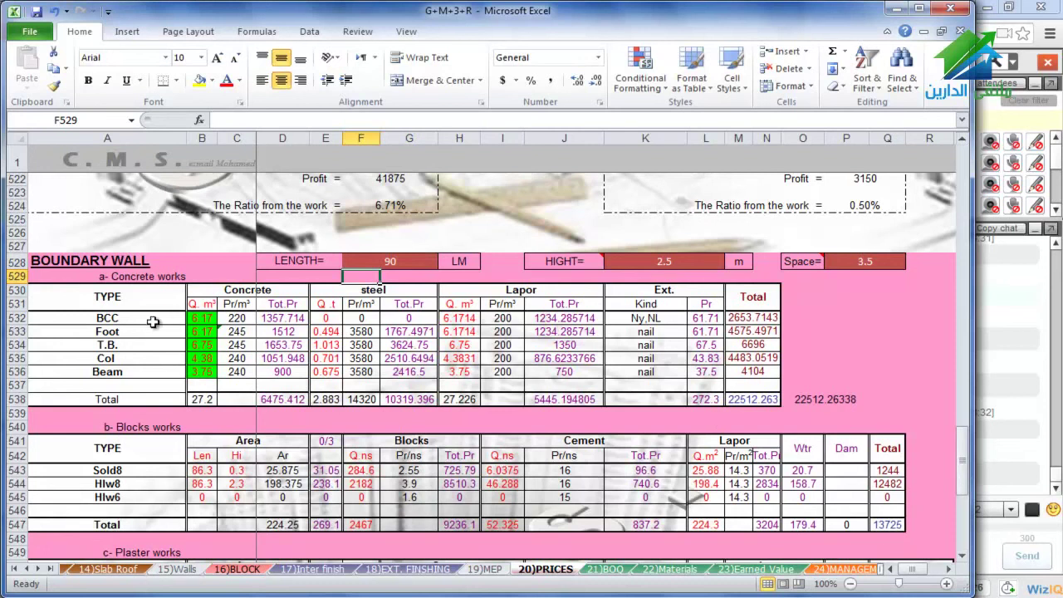
Review the boundary wall's blocks, plaster and paints tables, inspecting the plaster area formula in D552
scroll(198, 332, "down", 3)
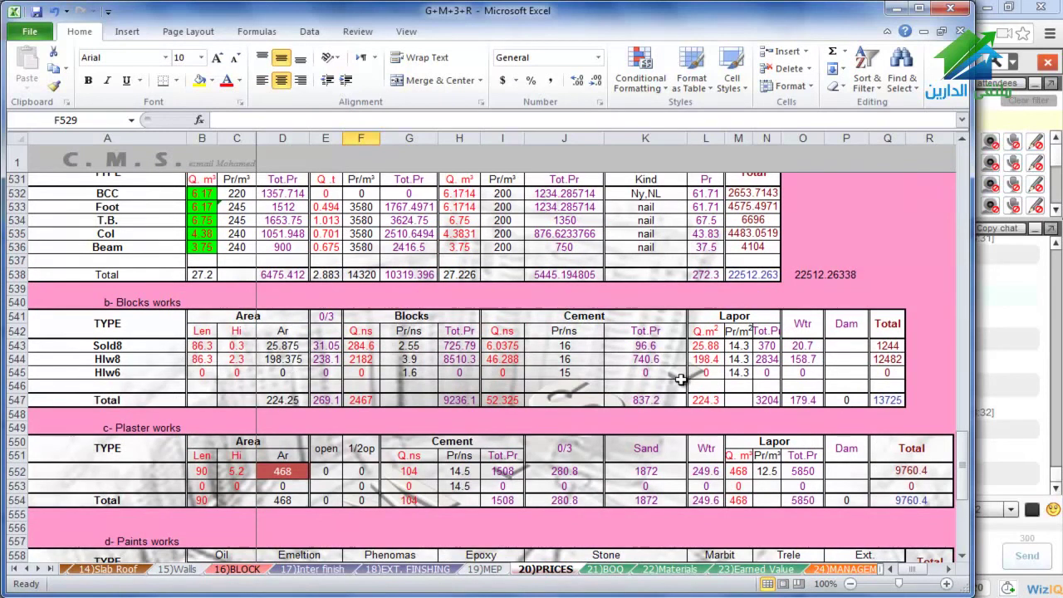
scroll(551, 399, "down", 1)
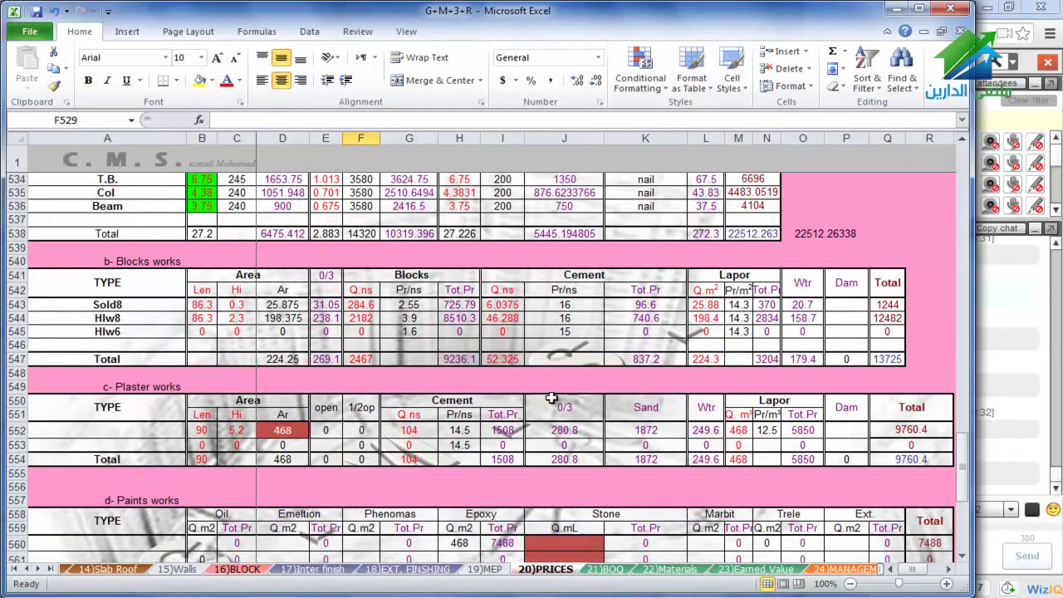
left_click(284, 430)
scroll(324, 422, "down", 2)
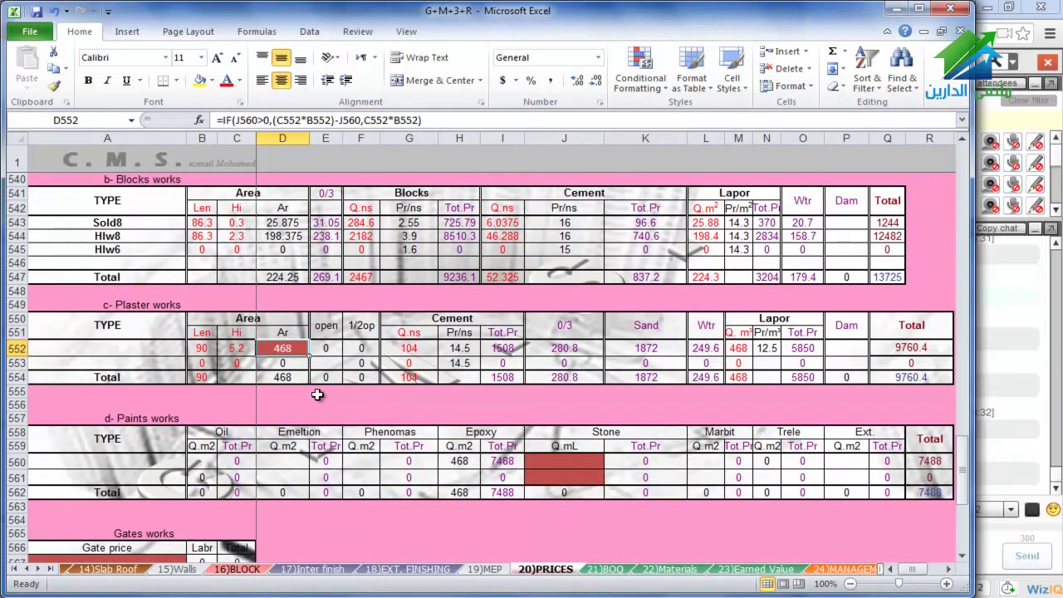
scroll(318, 396, "down", 1)
scroll(319, 397, "down", 1)
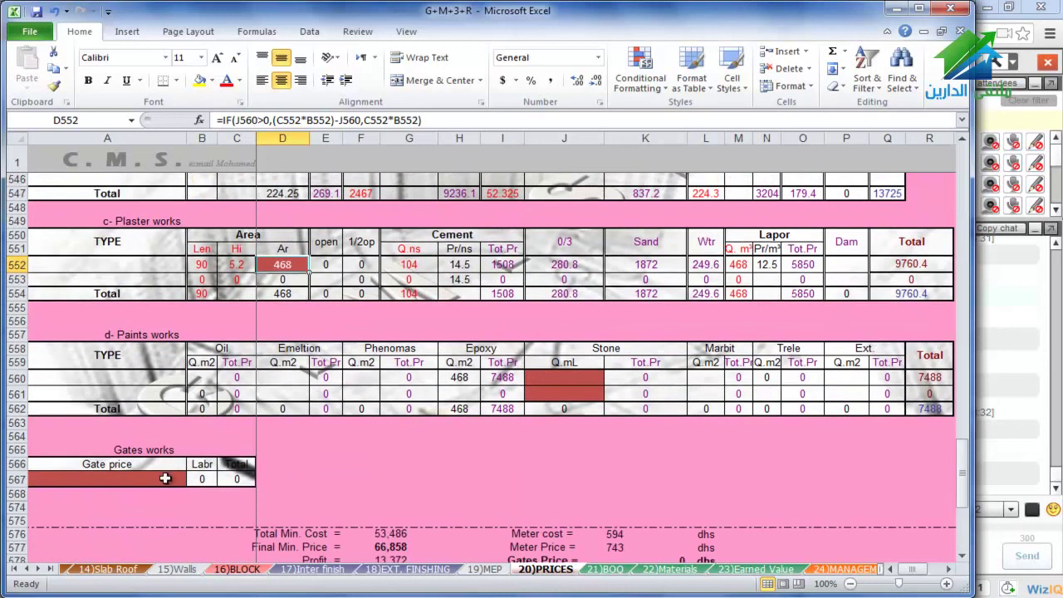
Set the boundary wall's gate price in A567 to 5000
left_click(162, 478)
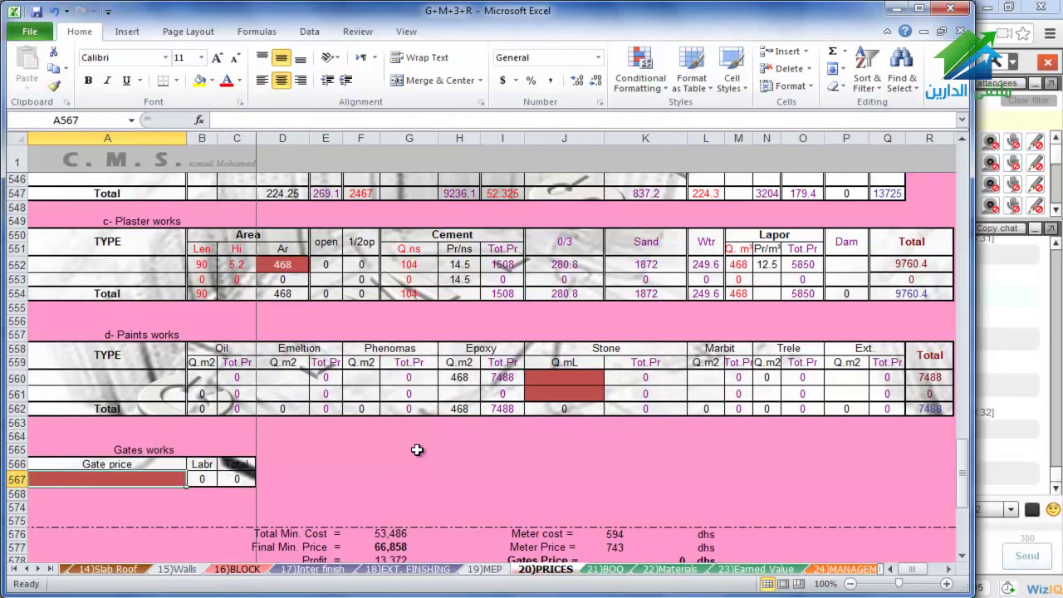
type("5000")
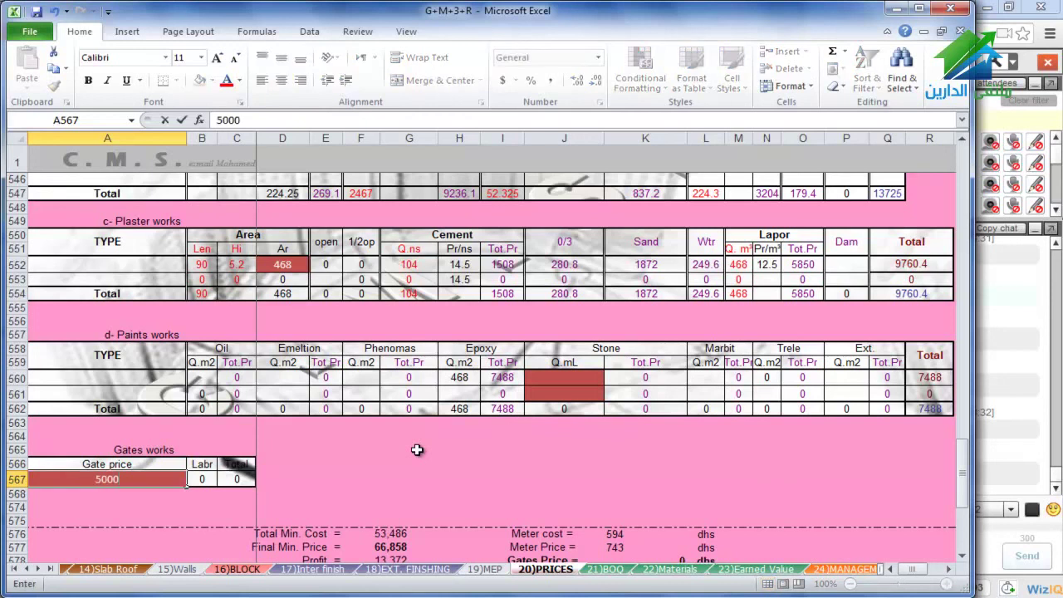
key("Return")
Review the boundary wall tables again and inspect the wall's length and height inputs in row 528
scroll(417, 450, "up", 5)
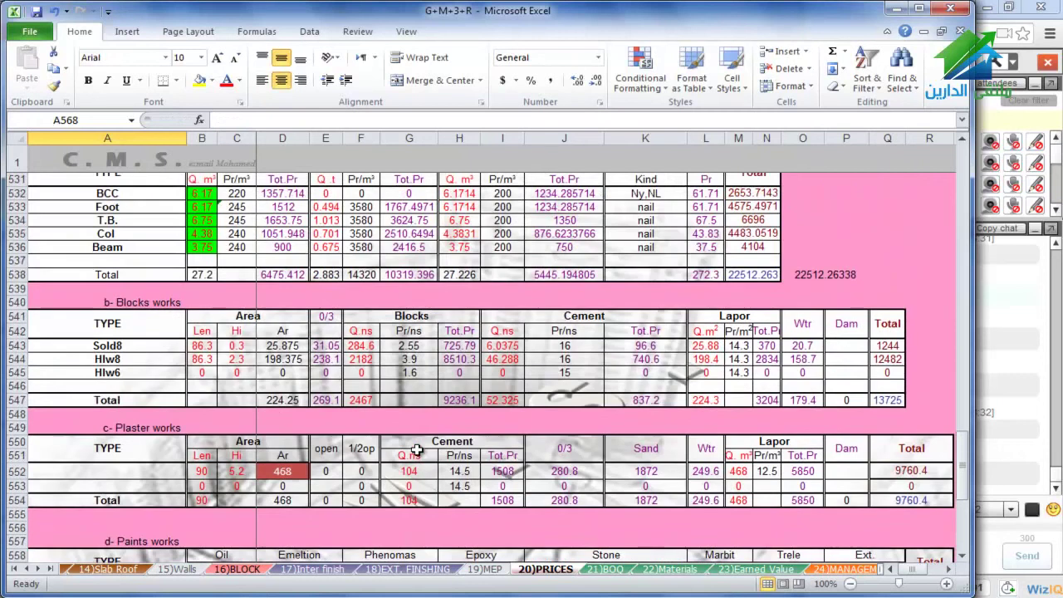
scroll(417, 449, "up", 3)
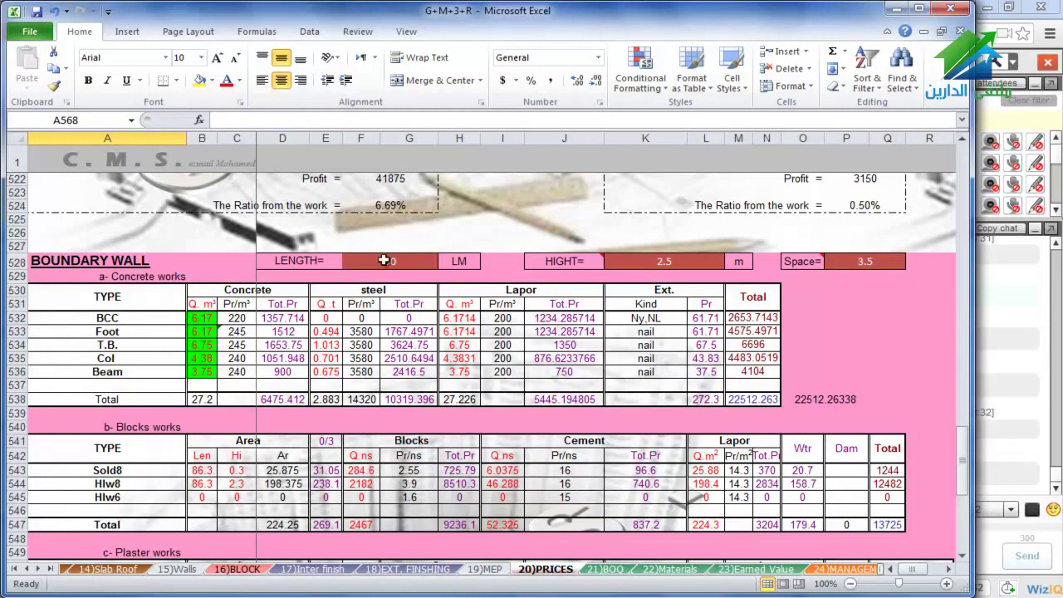
left_click(384, 261)
left_click(654, 263)
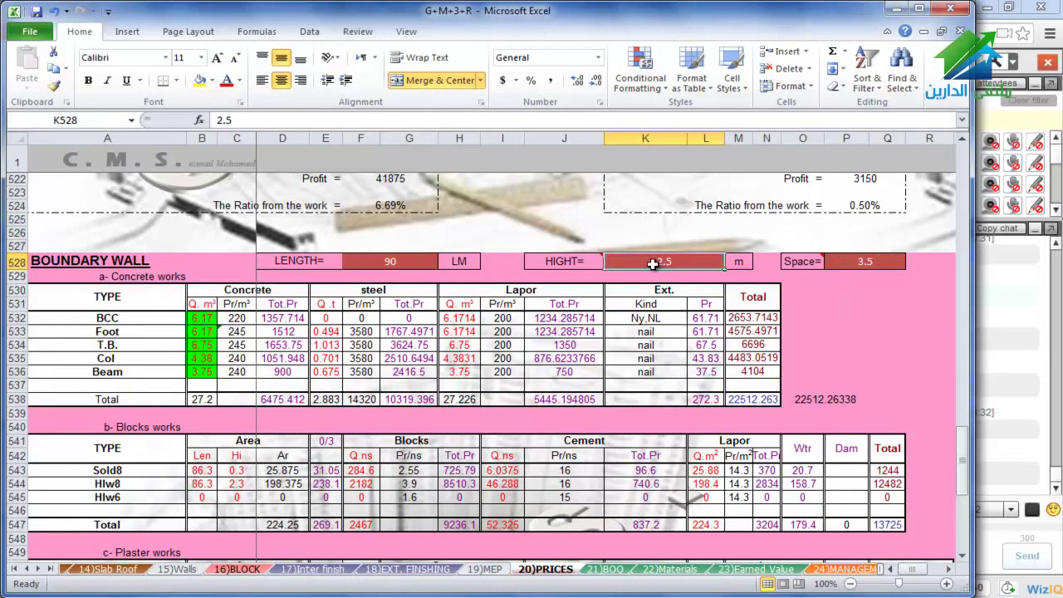
Try a boundary wall spacing of 2, check the footing concrete quantity in B533, and undo the change
left_click(875, 260)
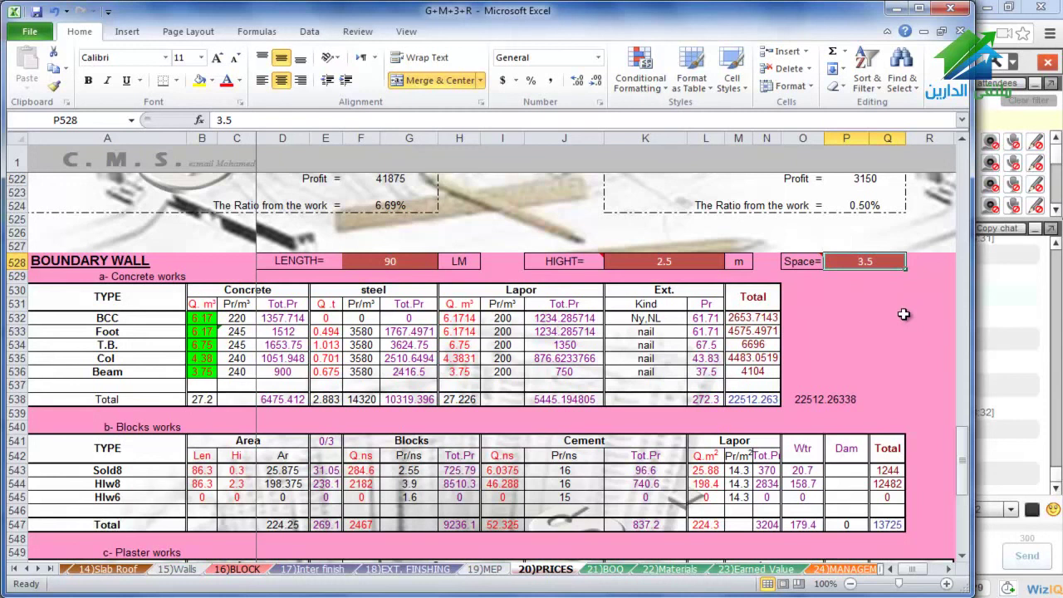
type("2.")
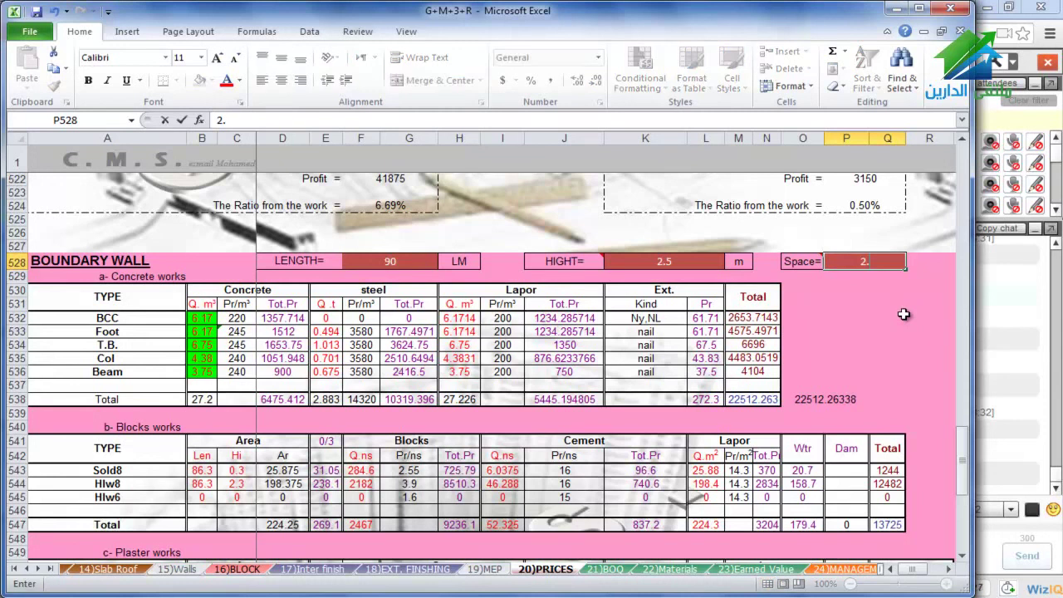
left_click(201, 331)
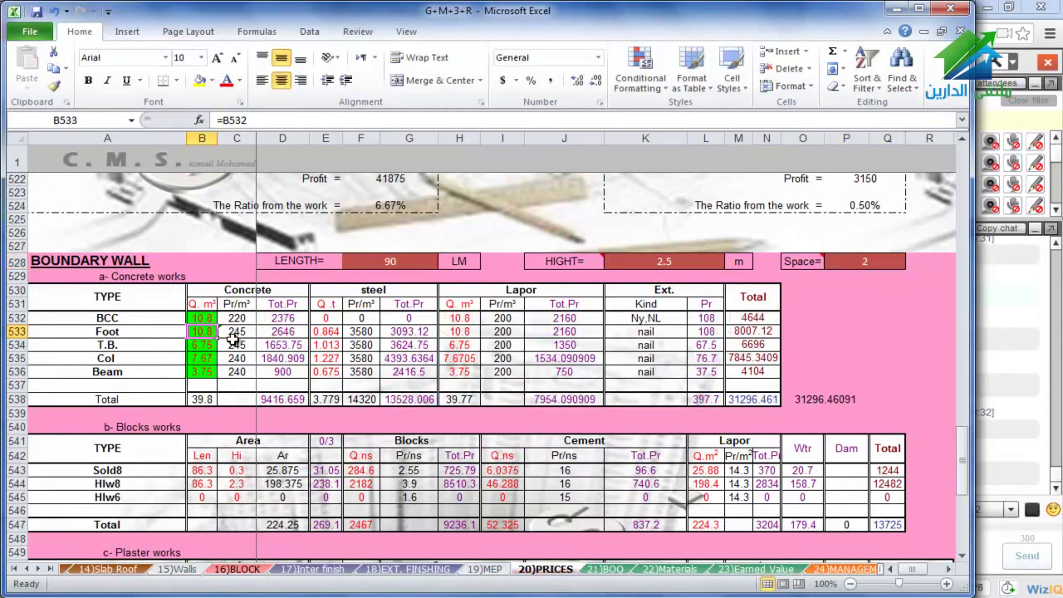
left_click(54, 11)
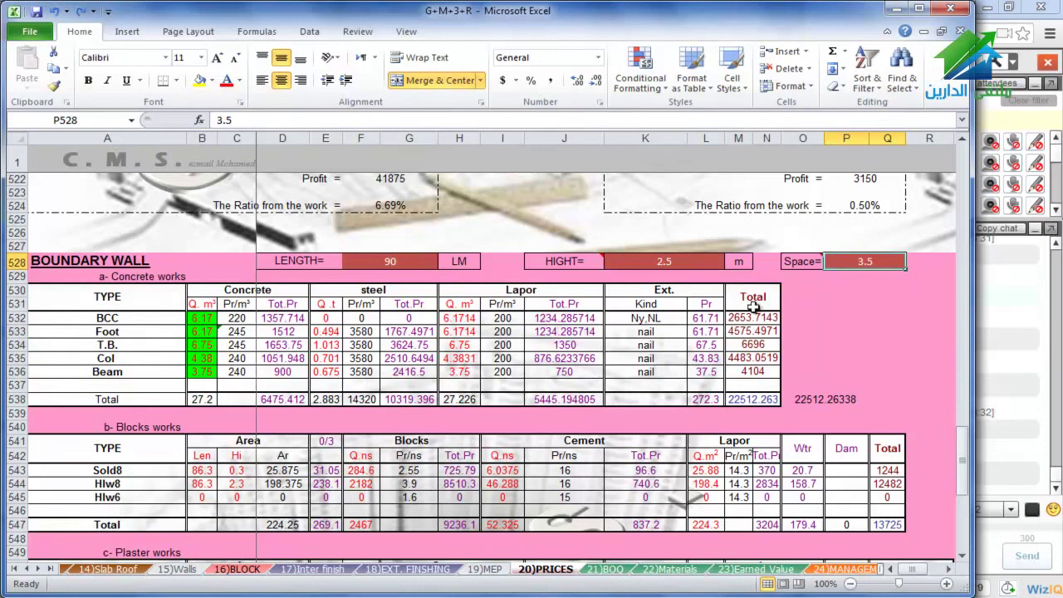
Set the boundary wall spacing in P528 to 2.5
type("2.5")
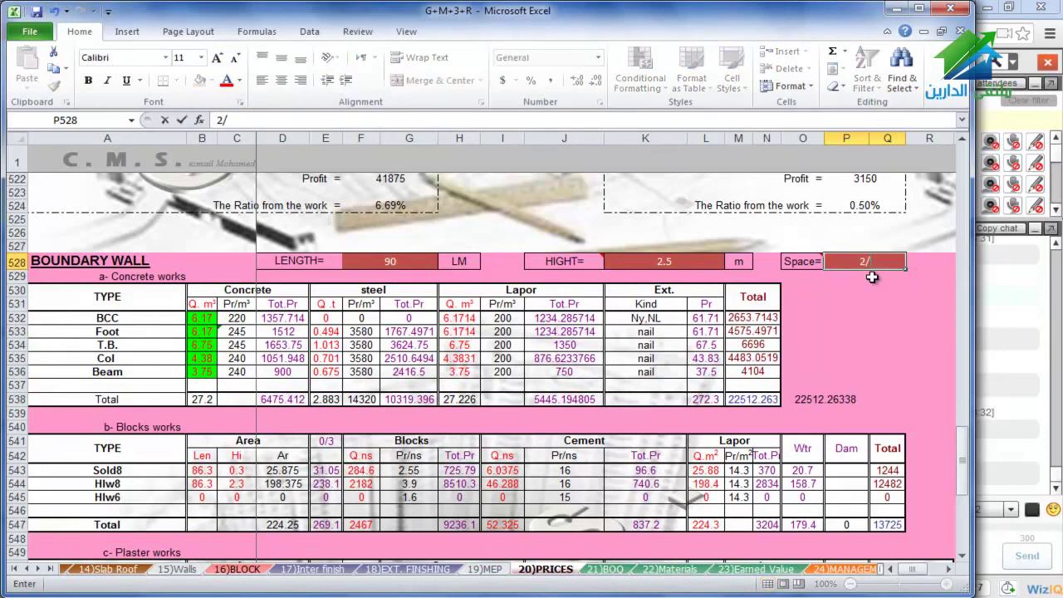
key("Return")
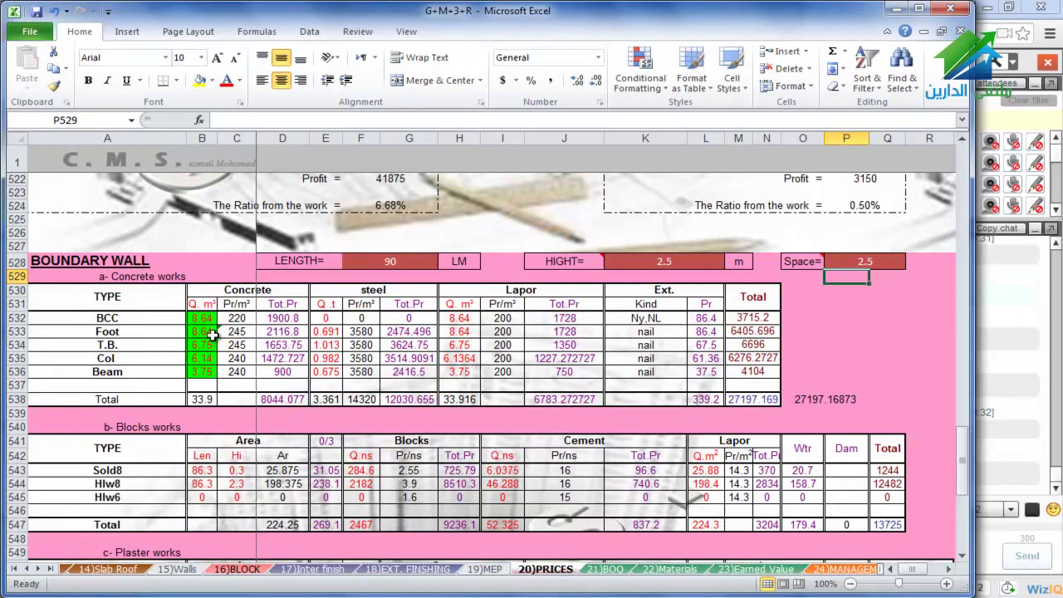
Undo the last boundary wall spacing change and clear the wall length in F528
left_click(55, 11)
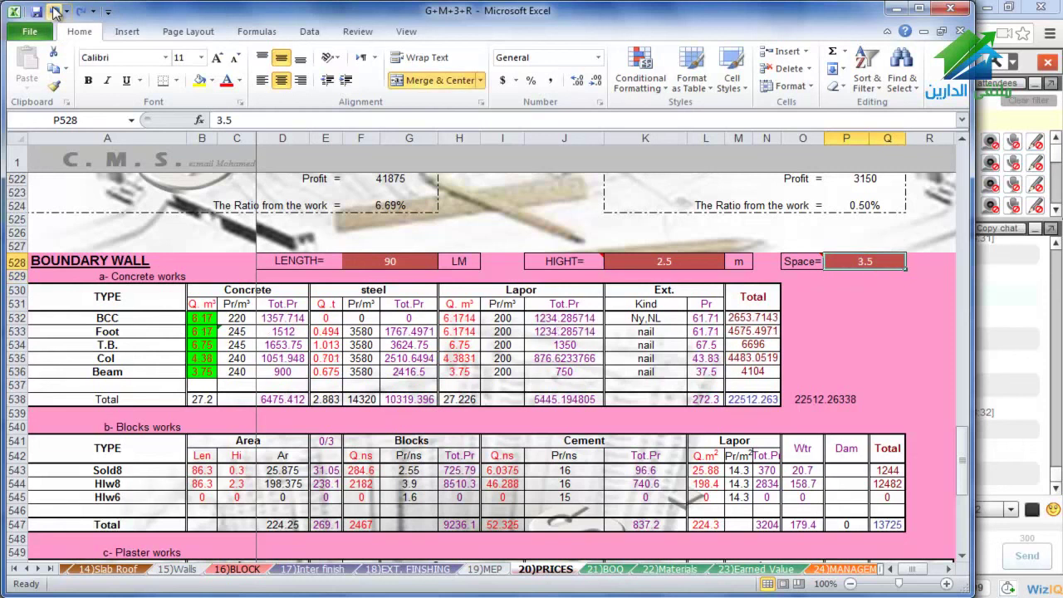
left_click(386, 262)
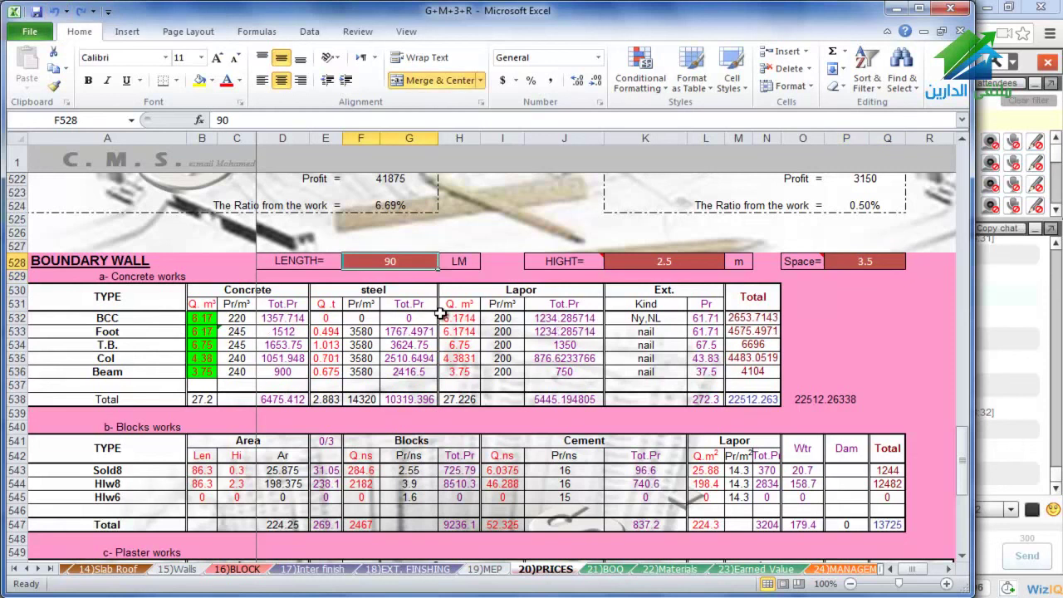
key("Delete")
scroll(440, 313, "down", 11)
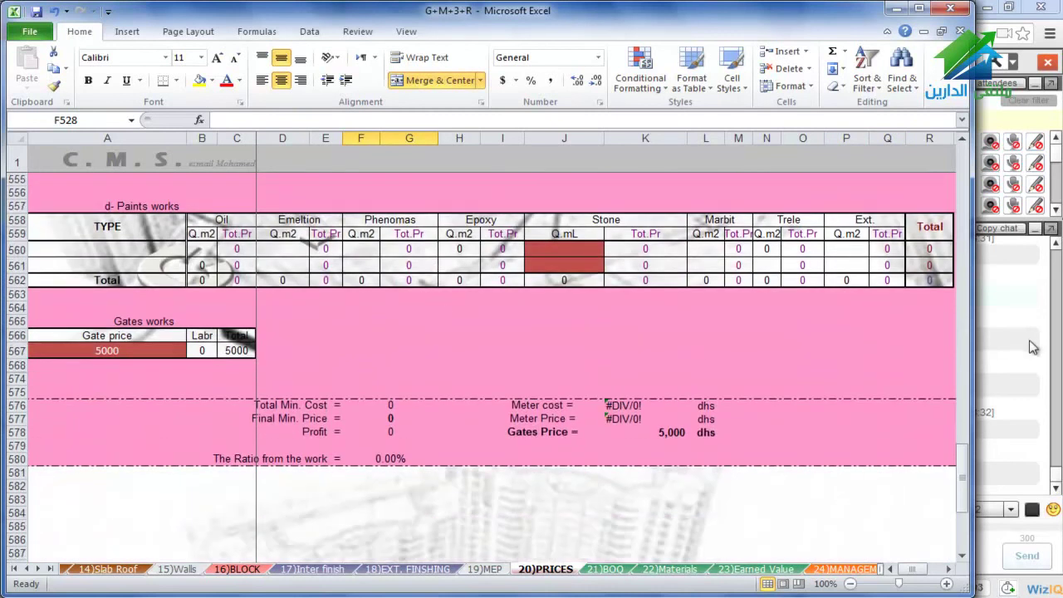
Narrow the workbook window to uncover the chat beside it and go to the LUMPSUM AMOUNTS table
left_click_drag(972, 354, 812, 366)
scroll(460, 374, "down", 3)
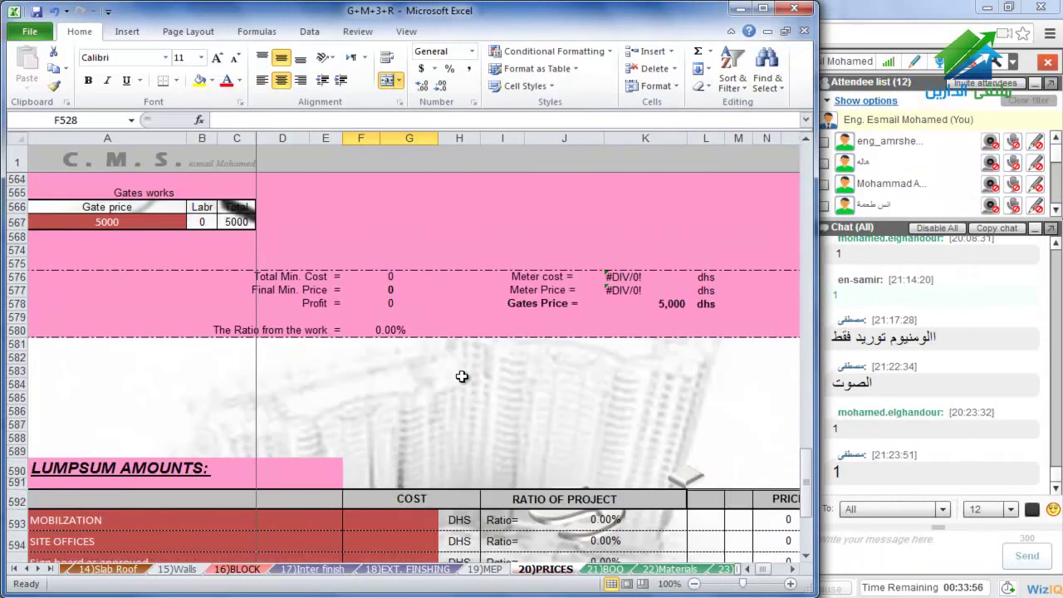
scroll(462, 376, "down", 3)
scroll(459, 385, "down", 1)
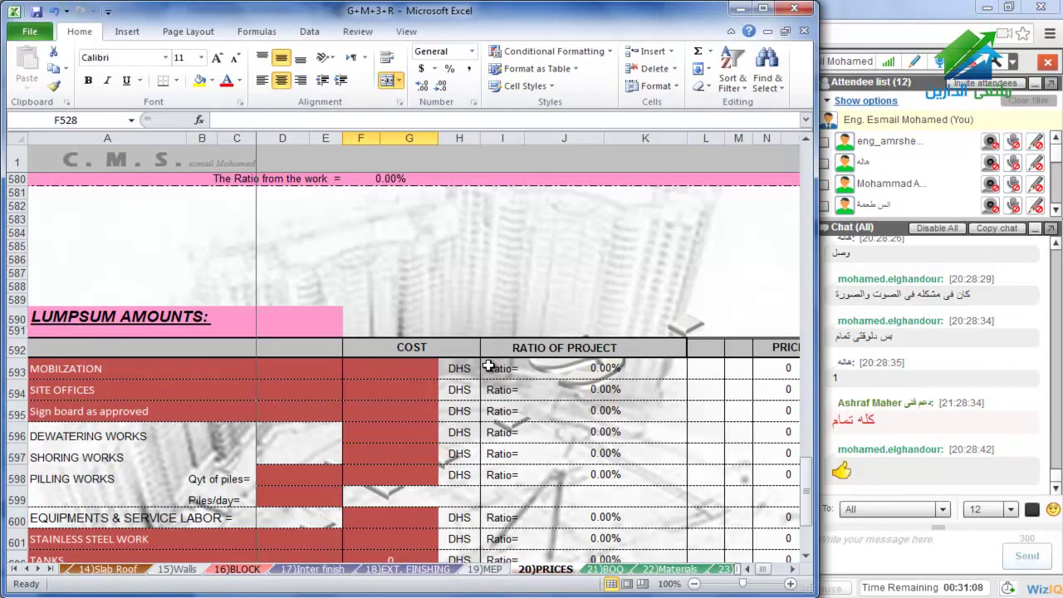
left_click(745, 572)
Enter lump sum costs of 70000 for mobilization, 50000 for site offices and 10000 for the approved sign board
left_click(401, 373)
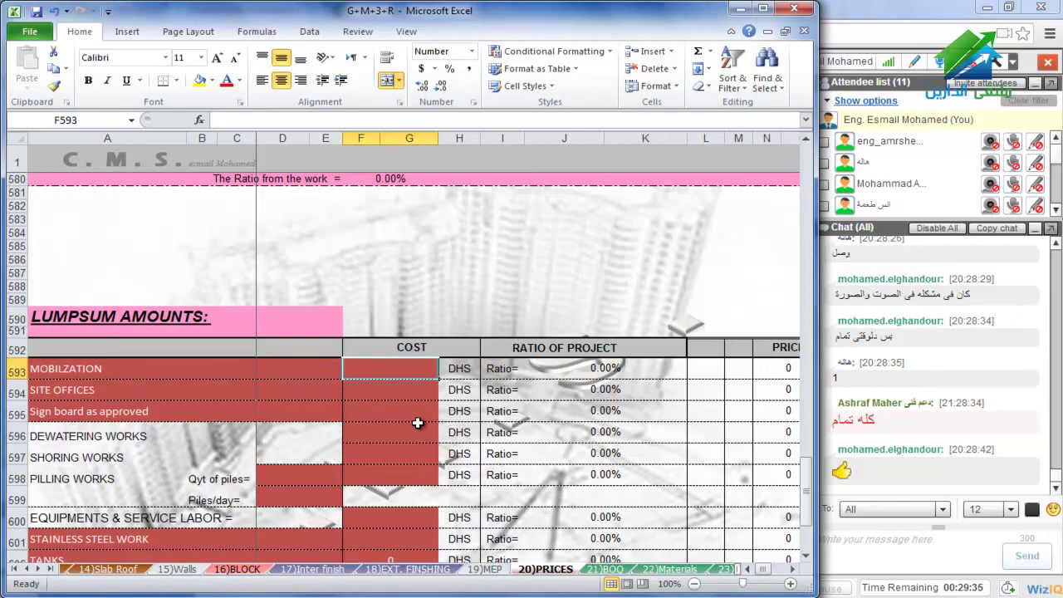
type("70000")
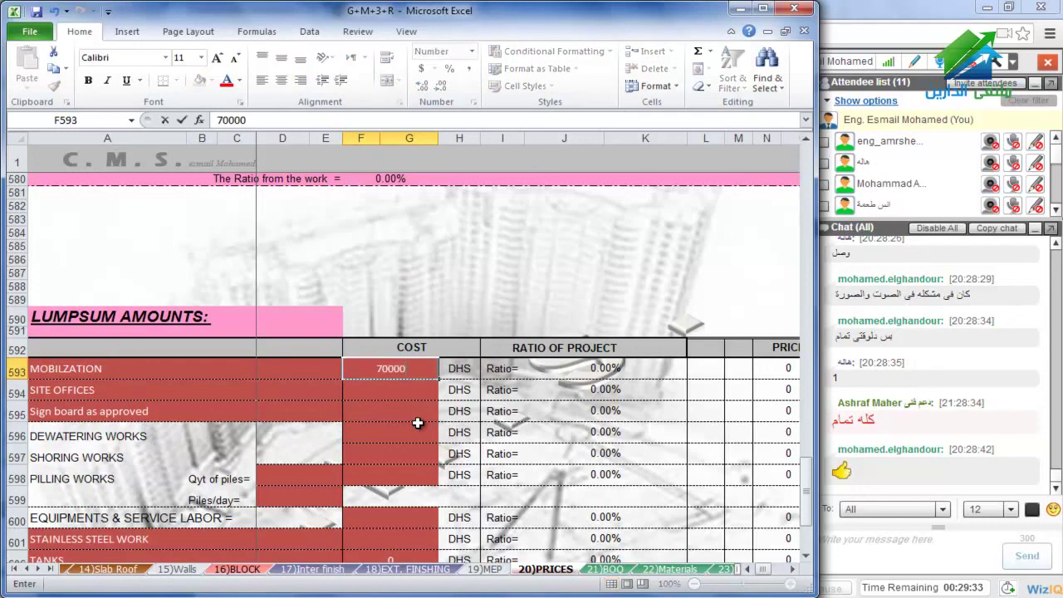
key("Return")
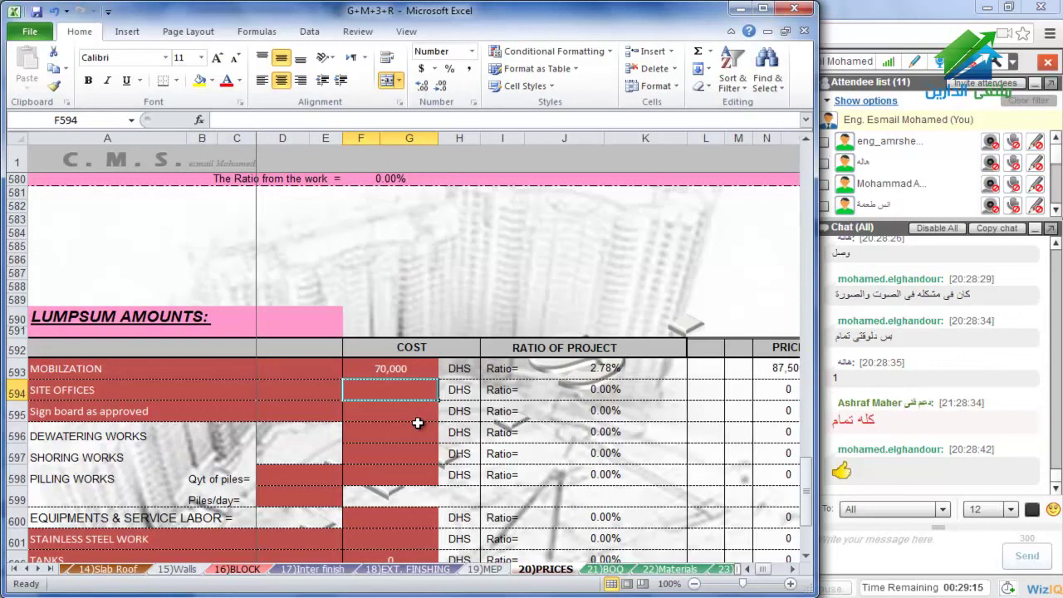
type("50,000")
key("Return")
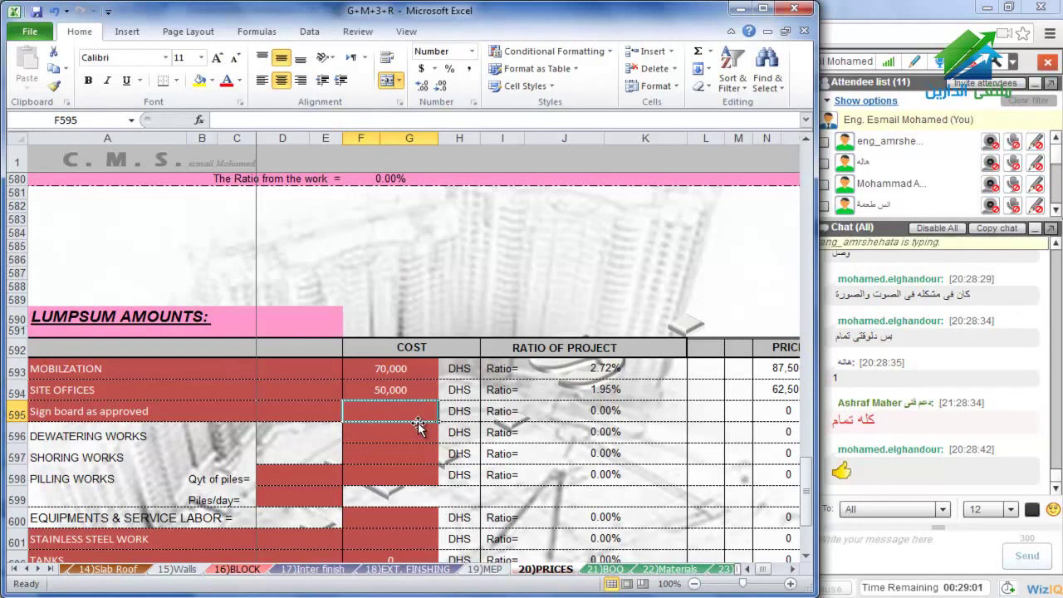
type("10000")
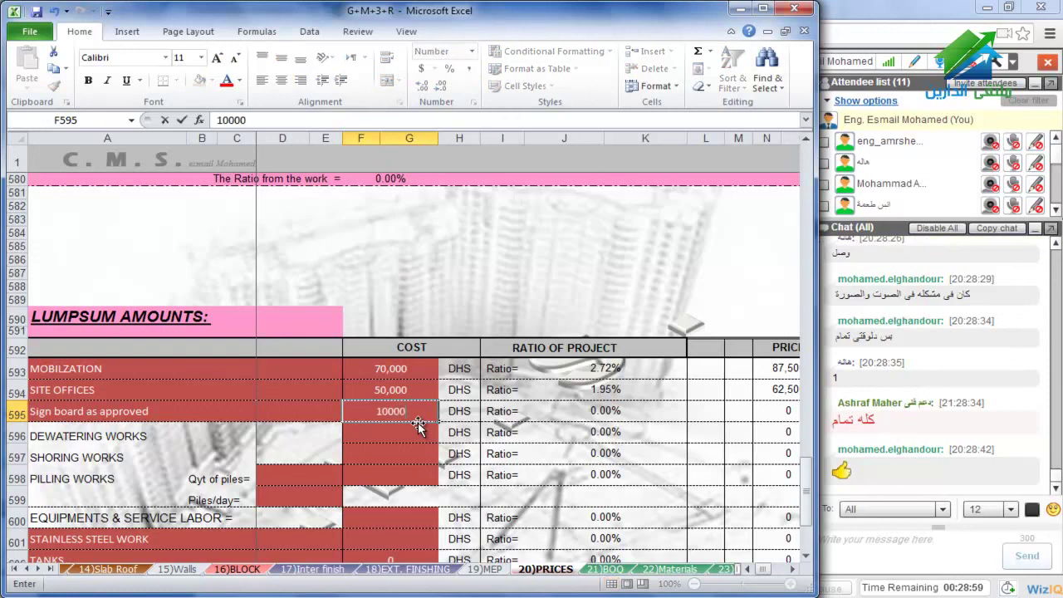
key("Return")
key("Return")
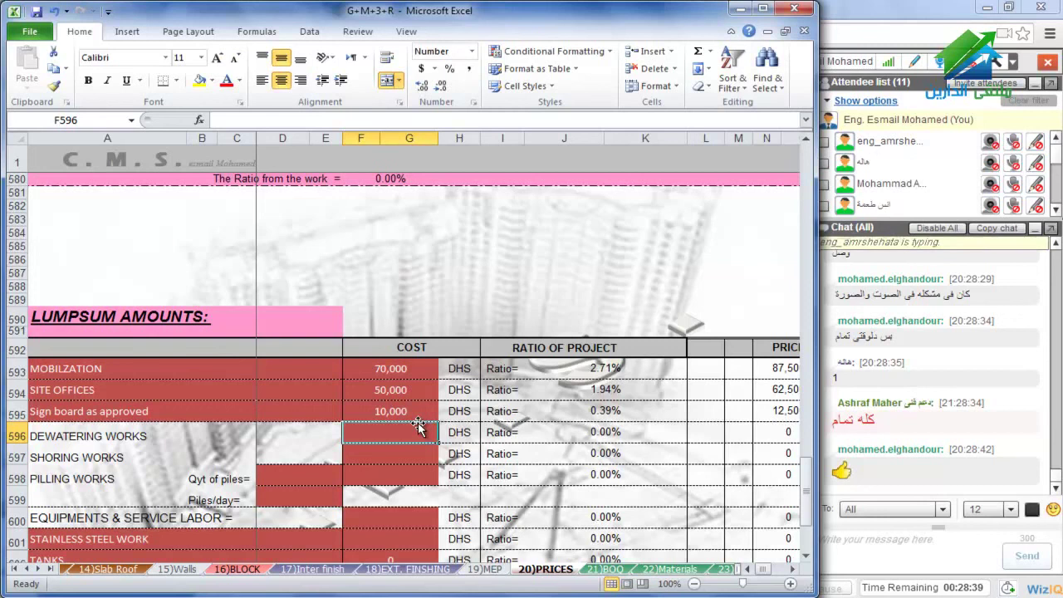
Set the pilling works cost in F598 to 200000
key("Return")
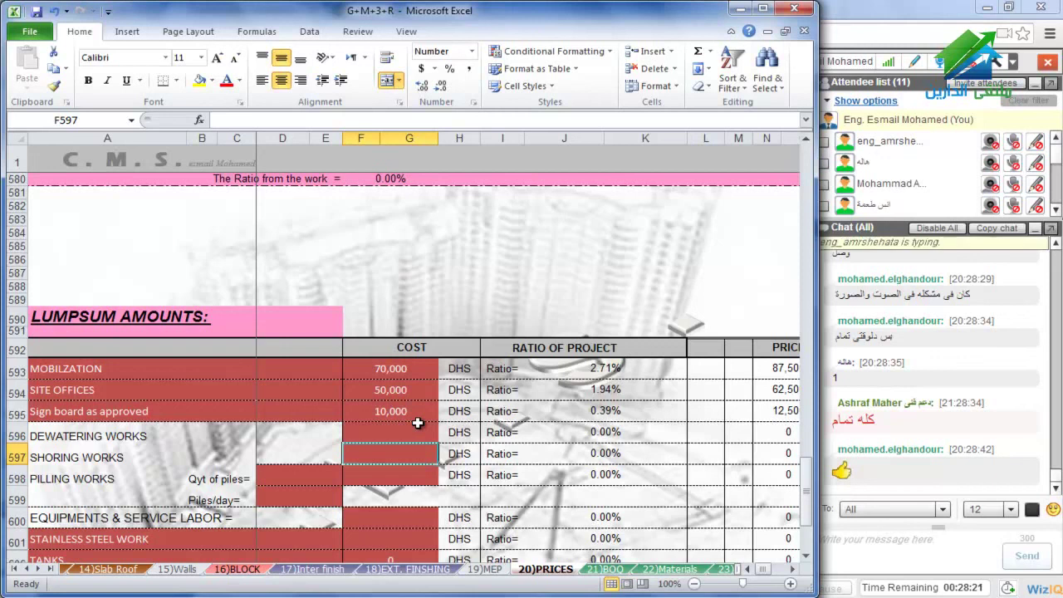
key("Down")
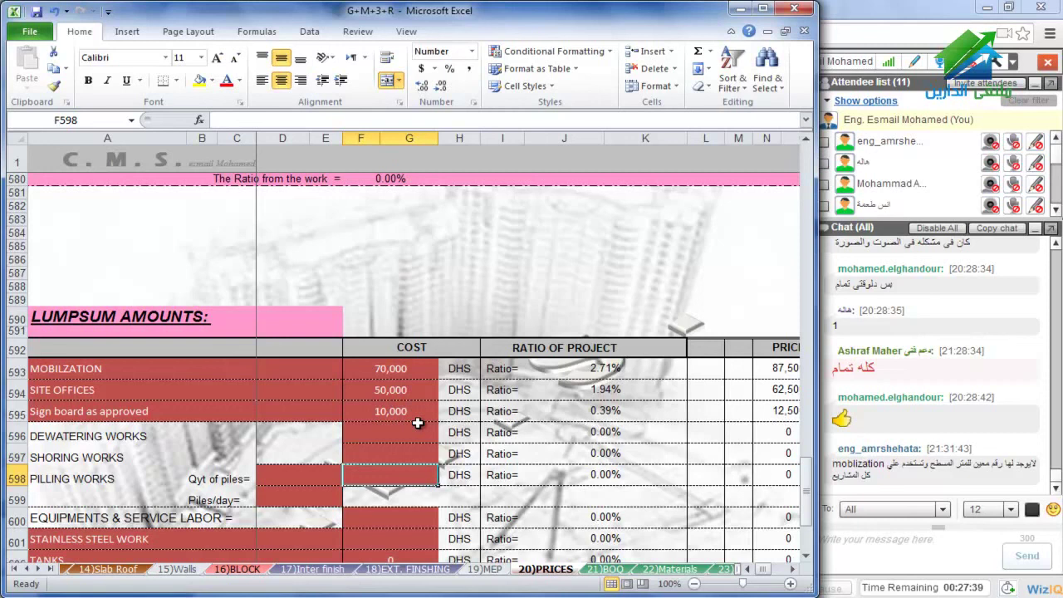
type("200000")
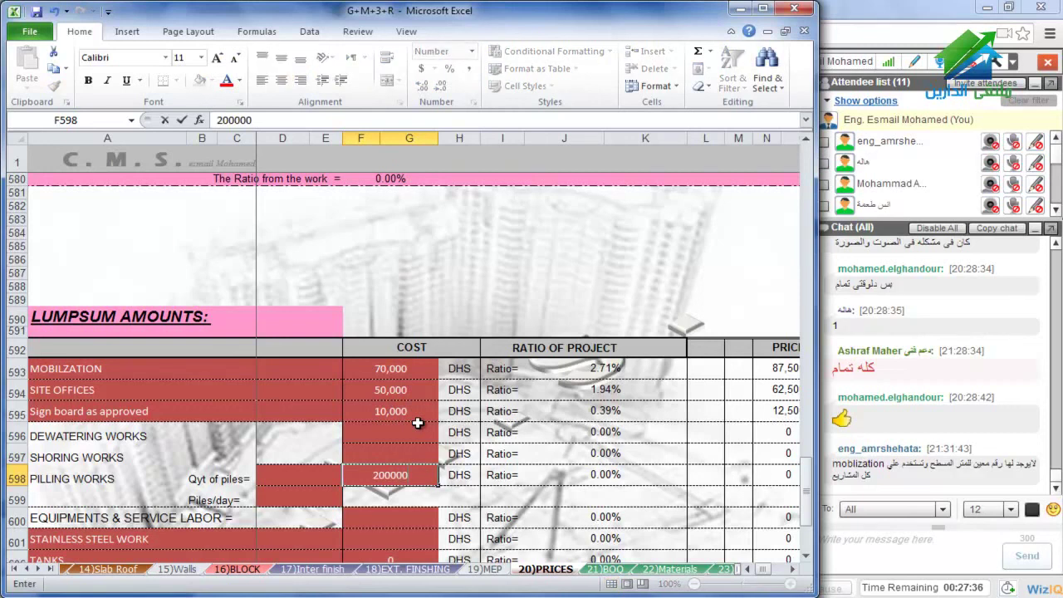
key("ctrl+Return")
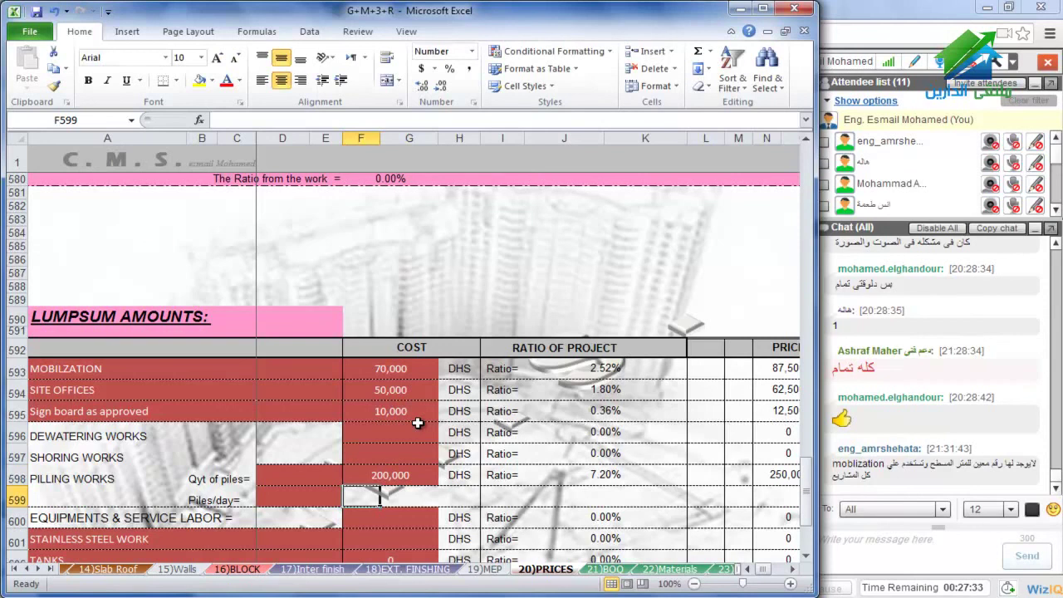
Set the quantity of piles in D598 to 27 and the piles per day in D599 to 2
key("Up")
key("Left")
key("Left")
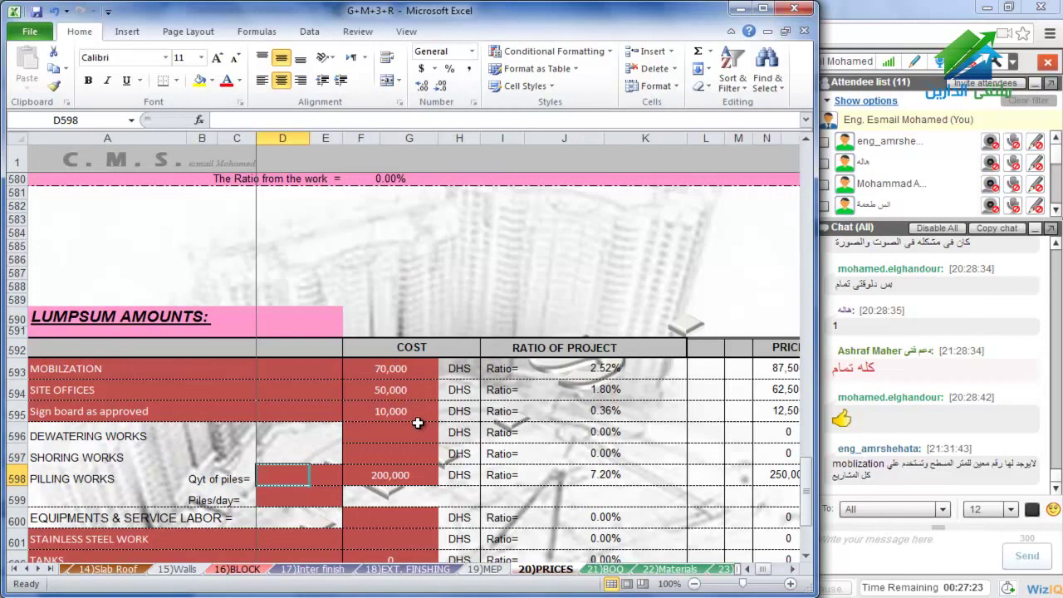
type("26")
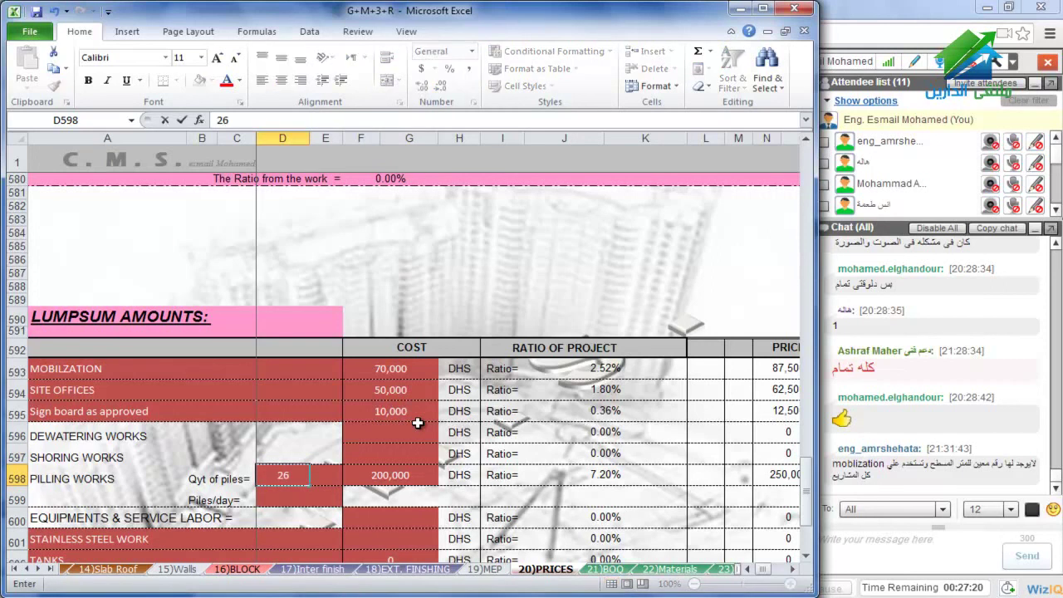
key("BackSpace")
type("7")
key("Return")
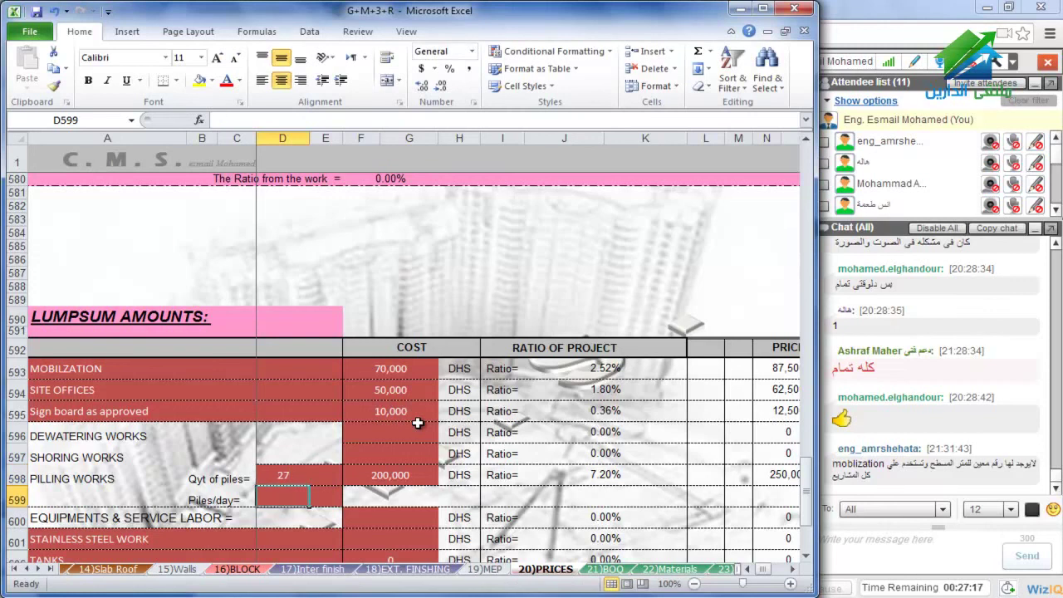
type("2")
key("Return")
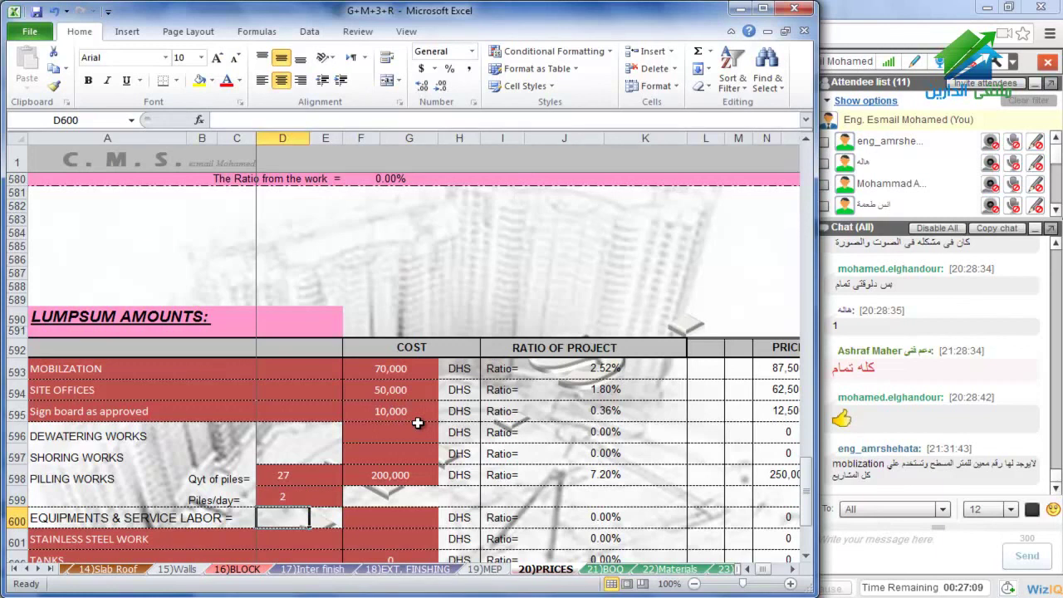
Enter costs of 50000 for dewatering works in F596 and 60000 for shoring works in F597
key("Up")
key("Up")
key("Up")
key("Up")
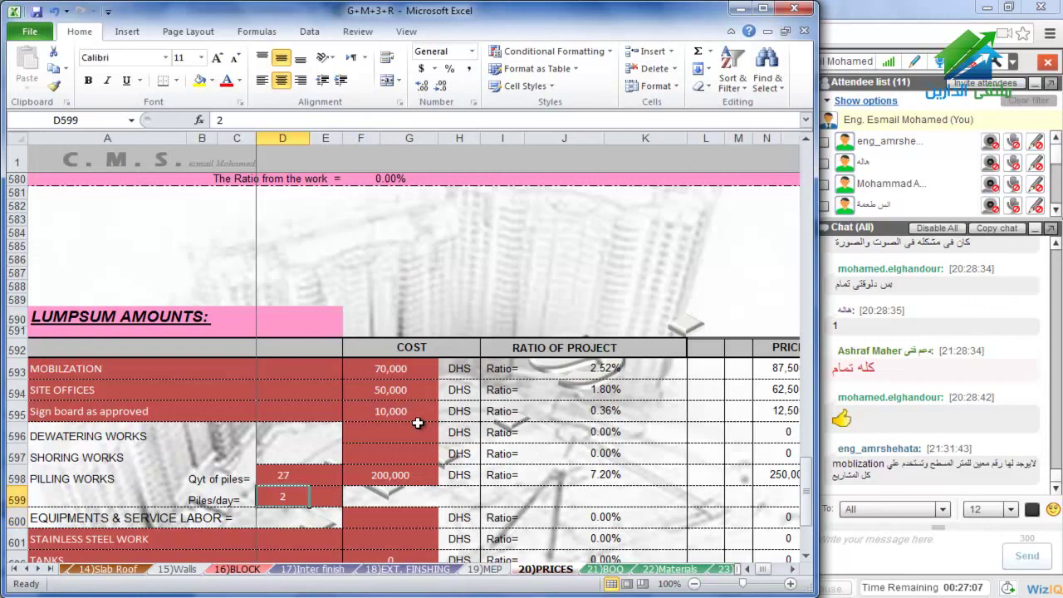
key("Right")
key("Right")
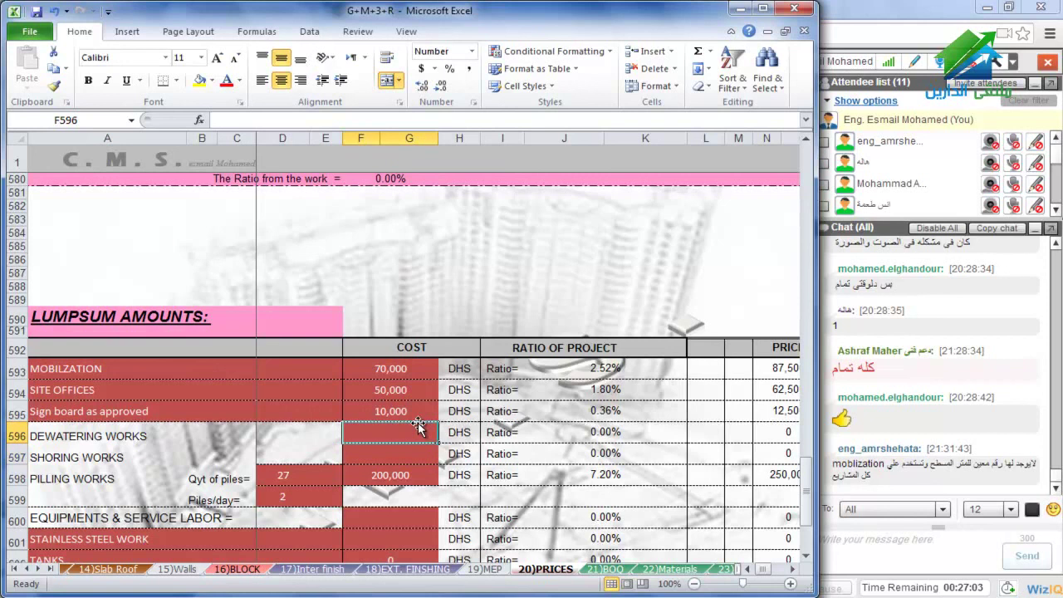
key("Down")
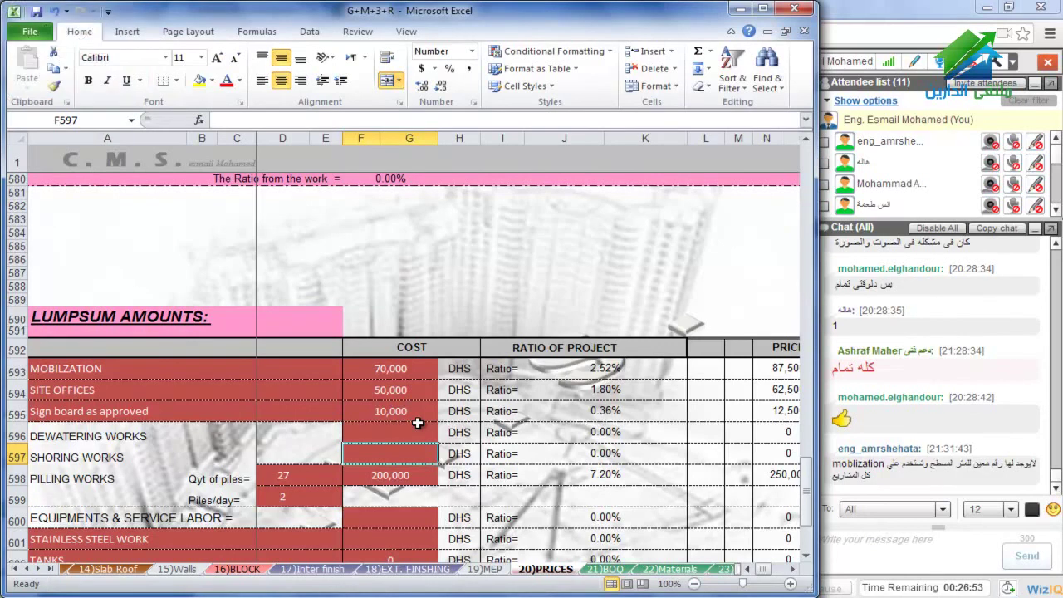
left_click(418, 424)
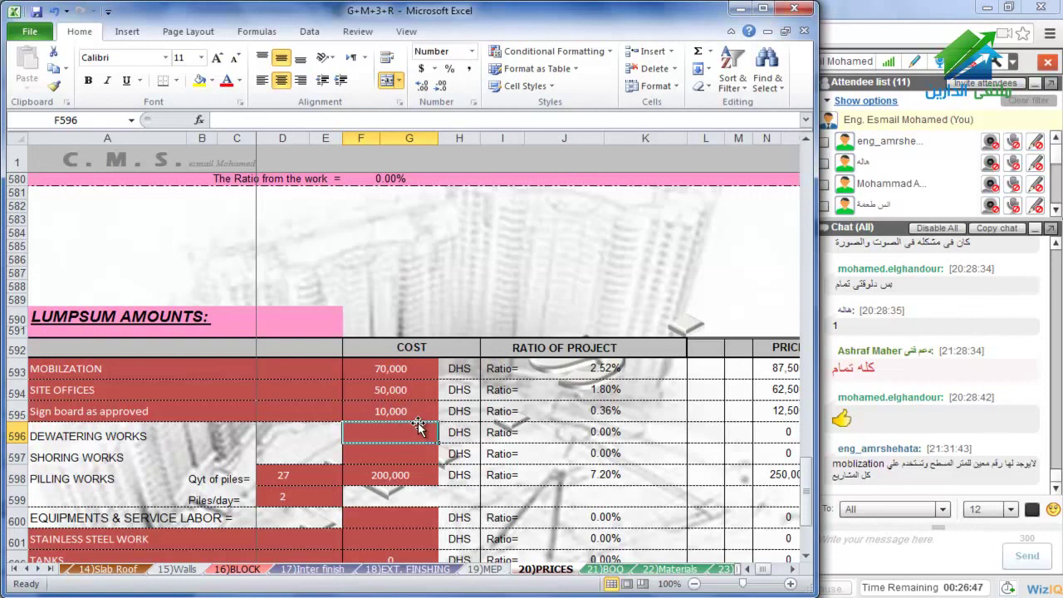
key("Down")
key("Up")
type("50000")
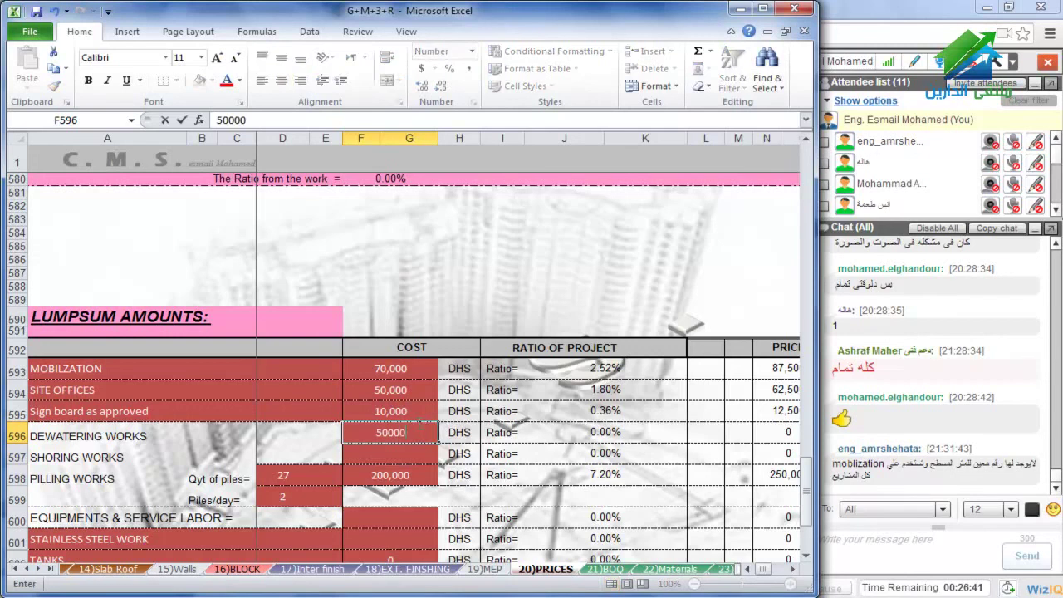
key("Return")
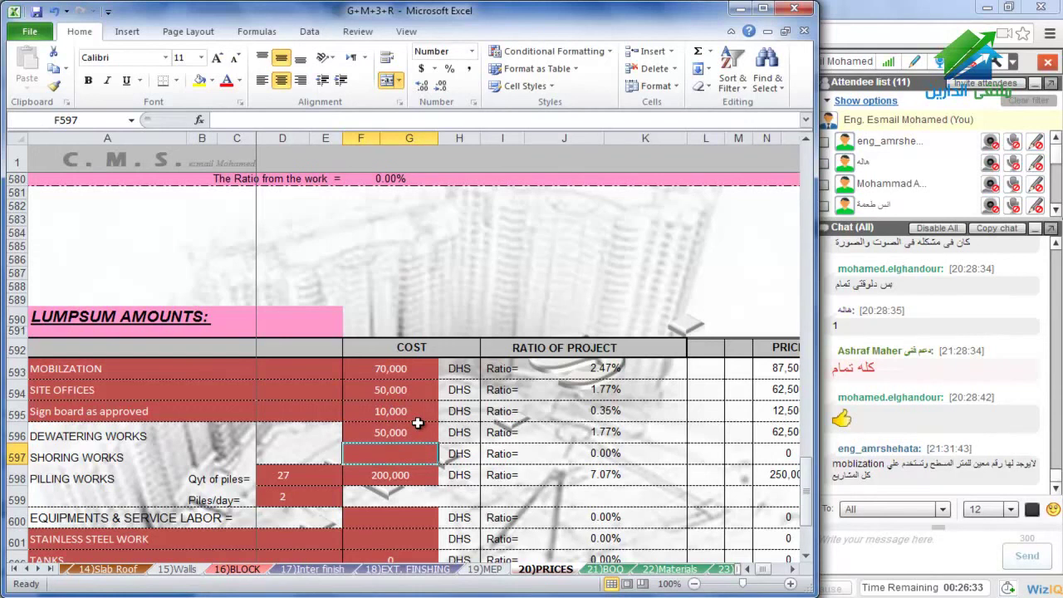
type("60000")
key("Return")
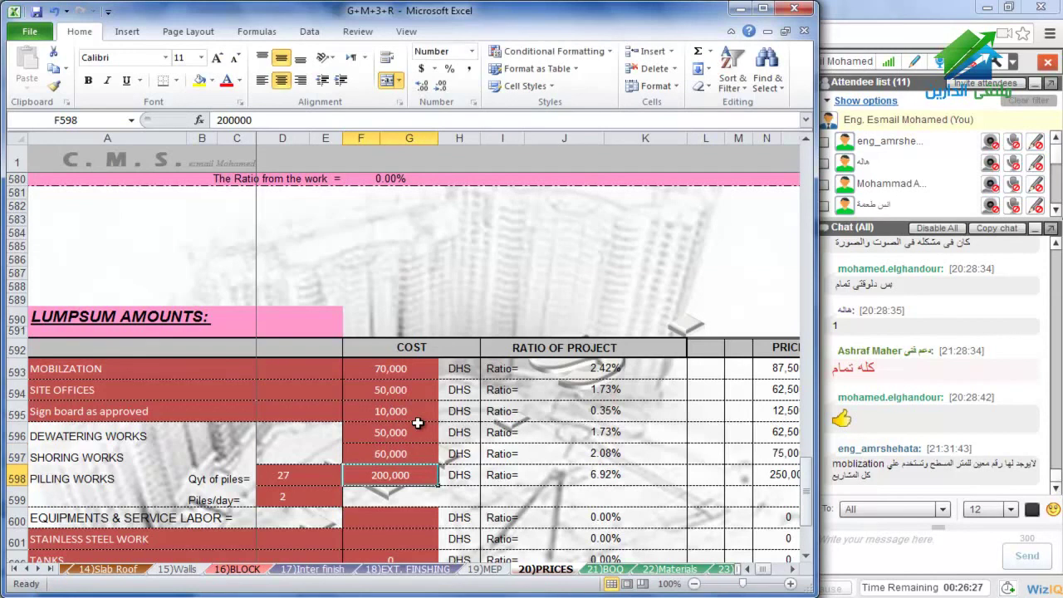
Enter 50000 as the equipments and service labor cost in F600
key("Down")
key("Down")
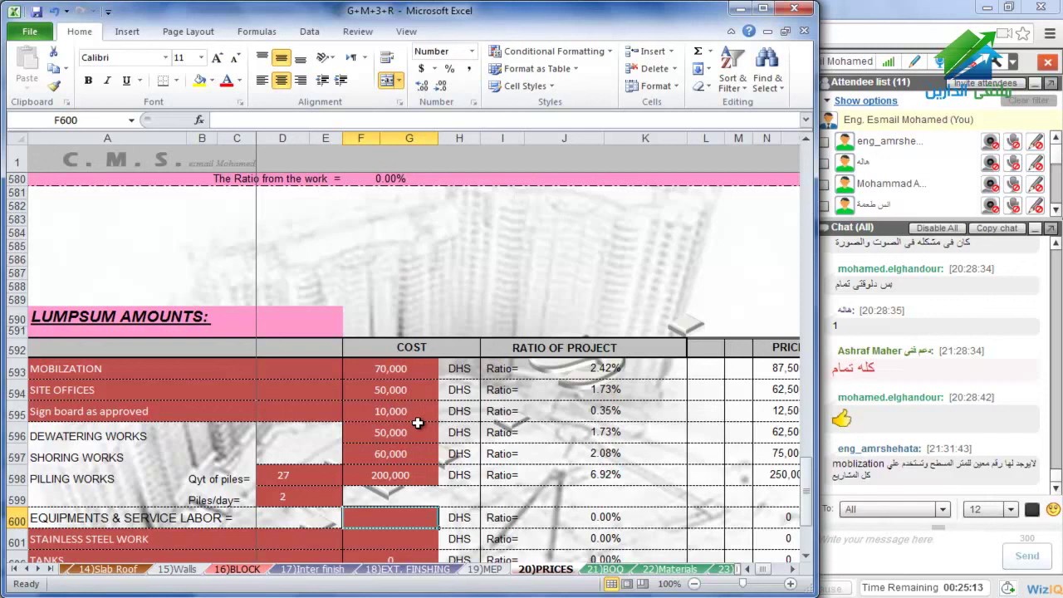
type("50000")
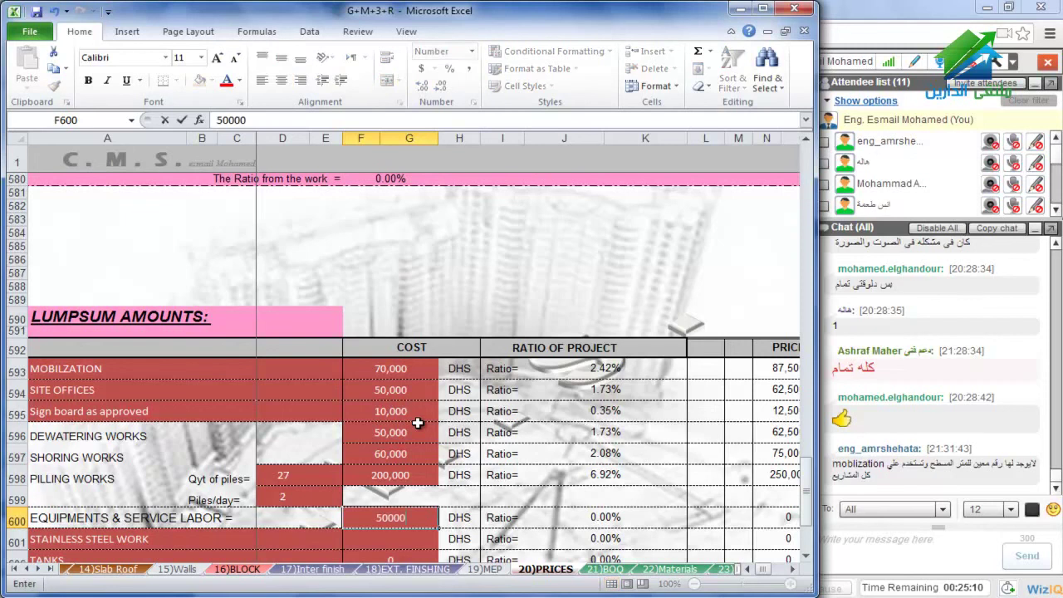
key("Return")
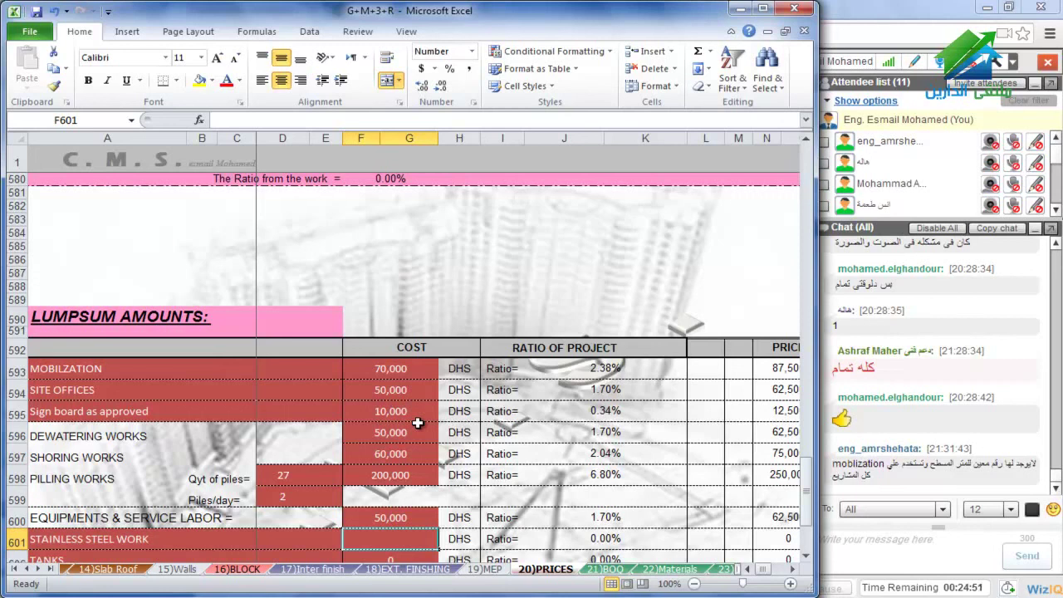
Change the equipments and service labor cost in F600 to 200000
key("Up")
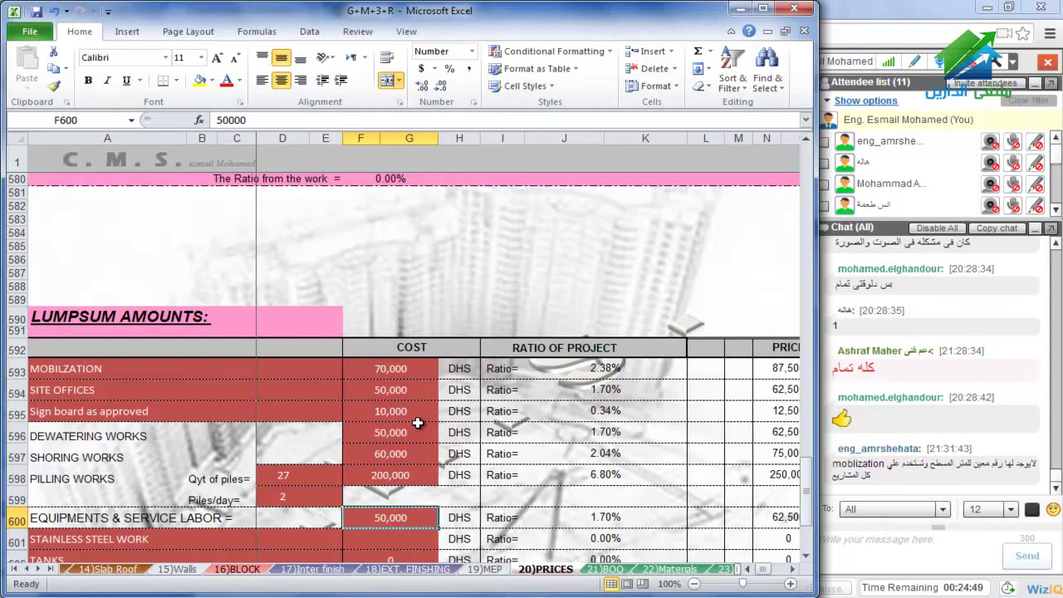
type("200000")
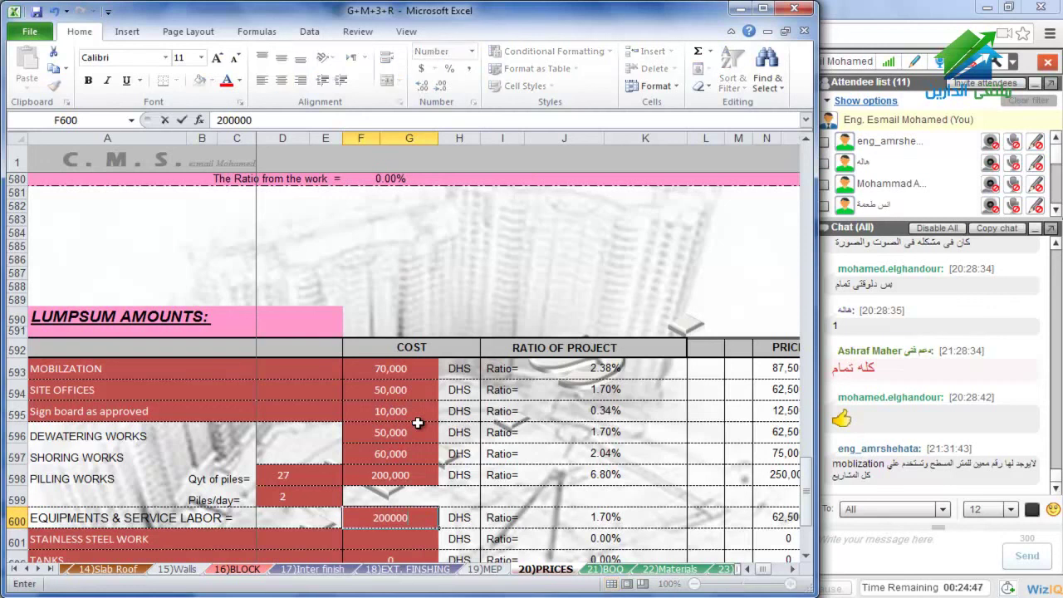
key("Return")
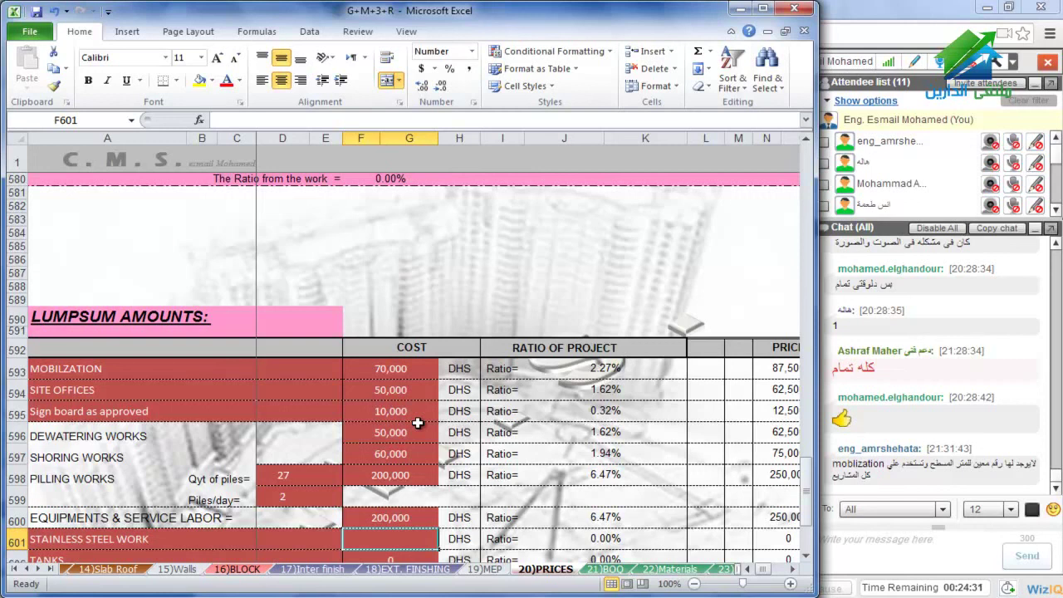
Inspect the tanks cost formula in F606 and open the 15)Walls sheet it refers to
scroll(418, 423, "down", 4)
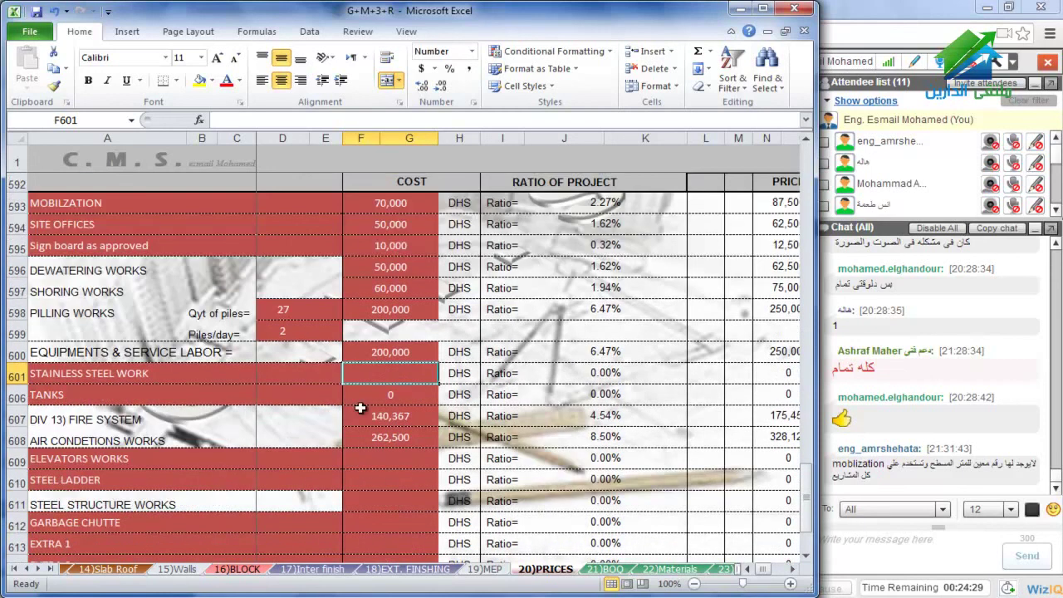
key("Down")
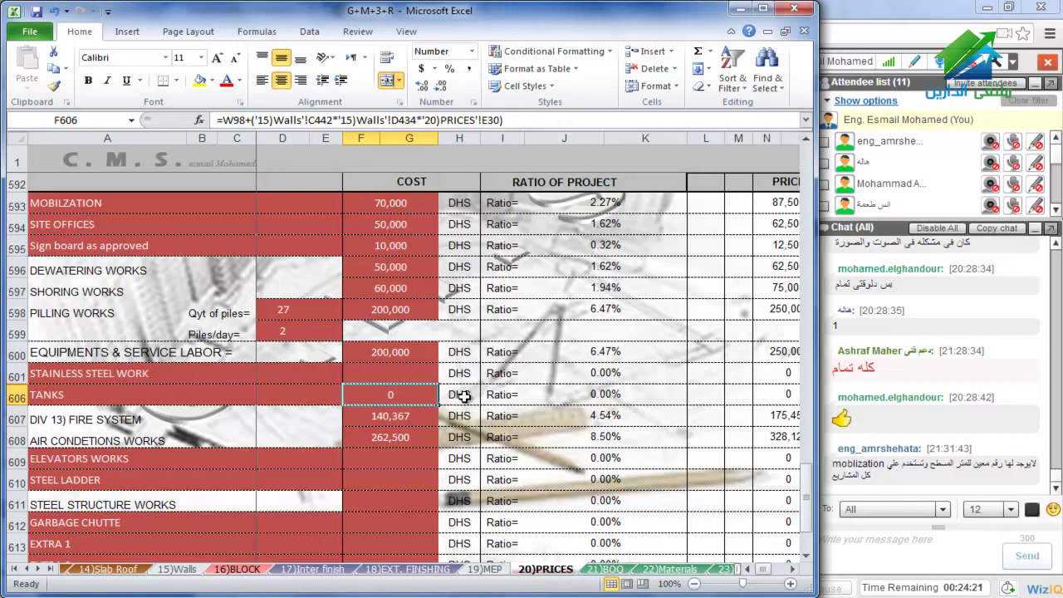
left_click(189, 570)
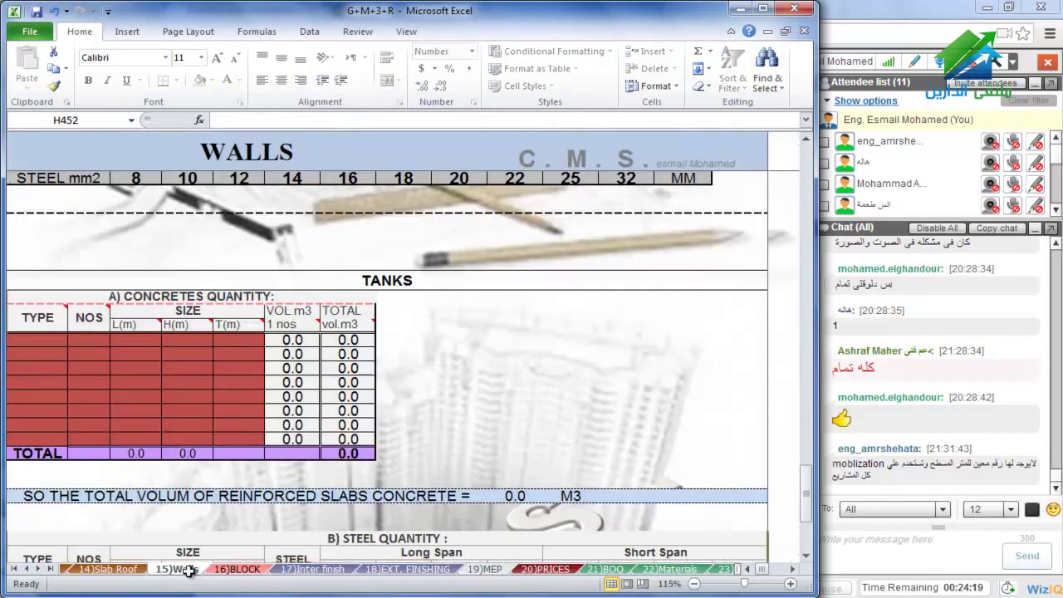
Return to the 20)PRICES sheet and enter costs of 120000 for elevators works in F609 and 5000 for the steel ladder in F610
left_click(541, 570)
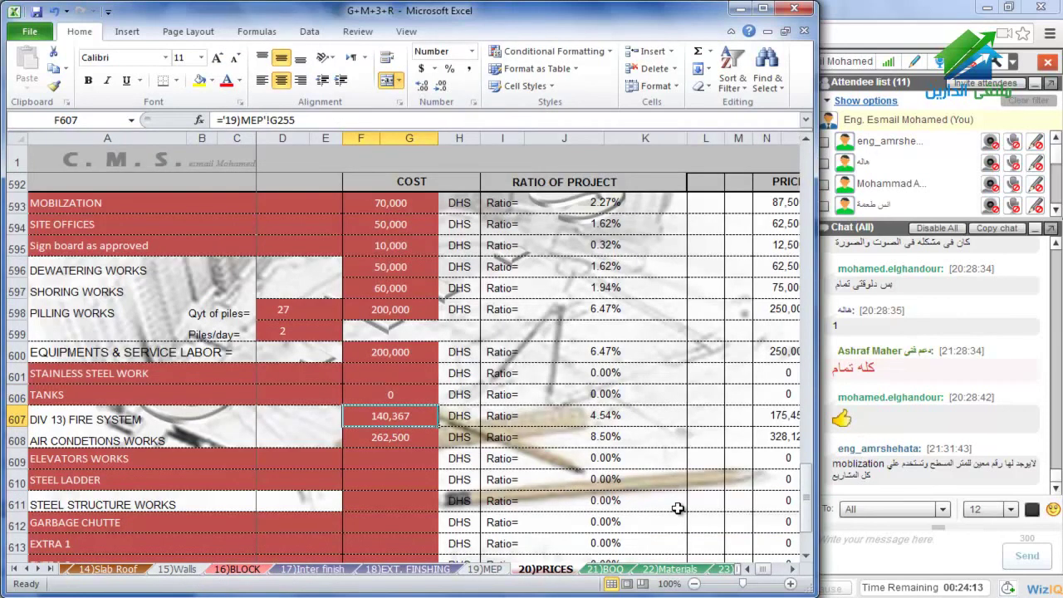
key("Down")
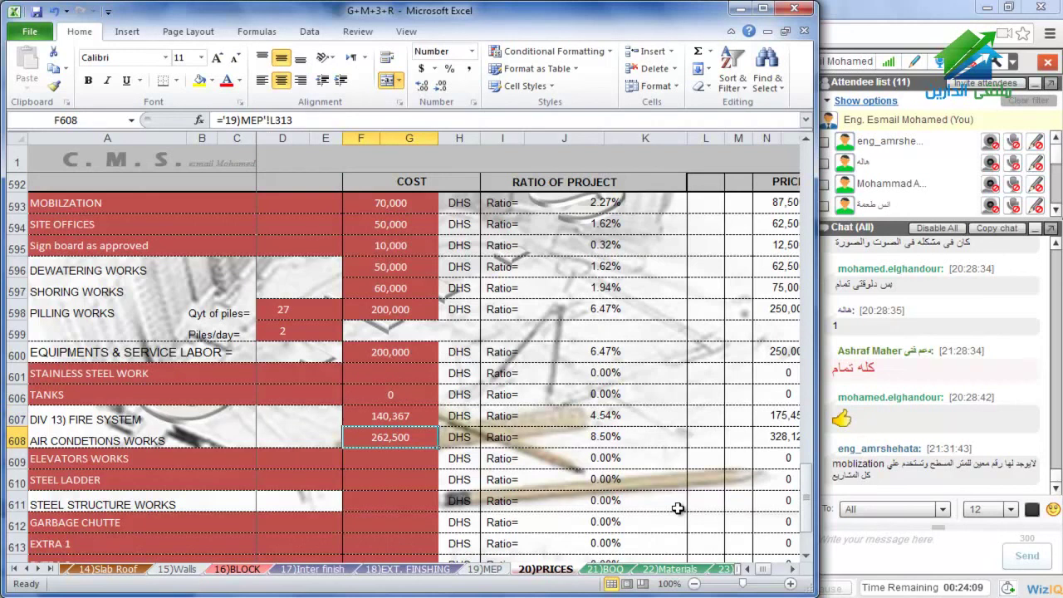
key("Down")
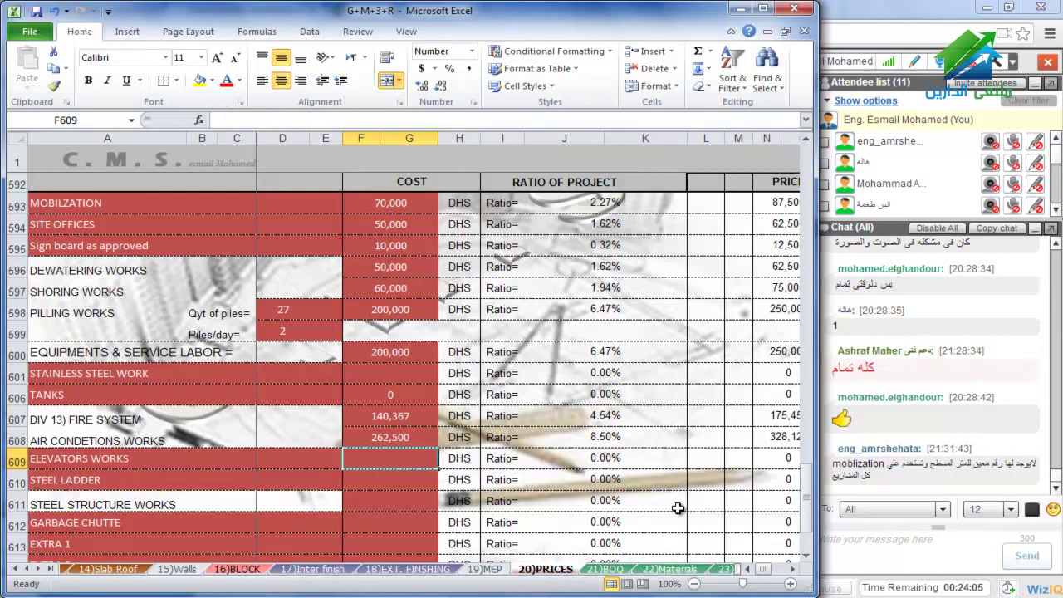
type("120000")
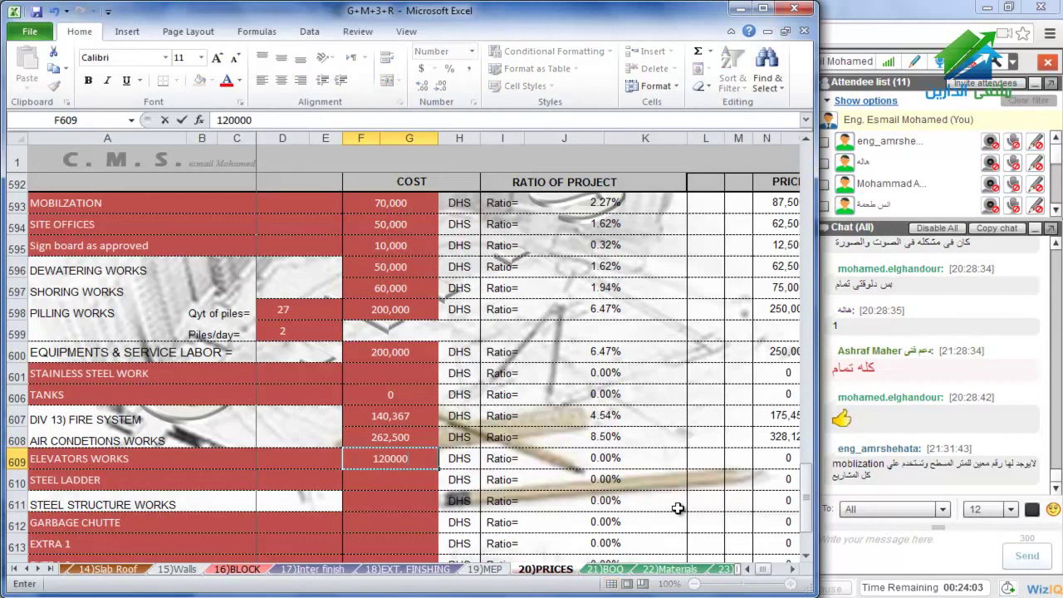
key("Return")
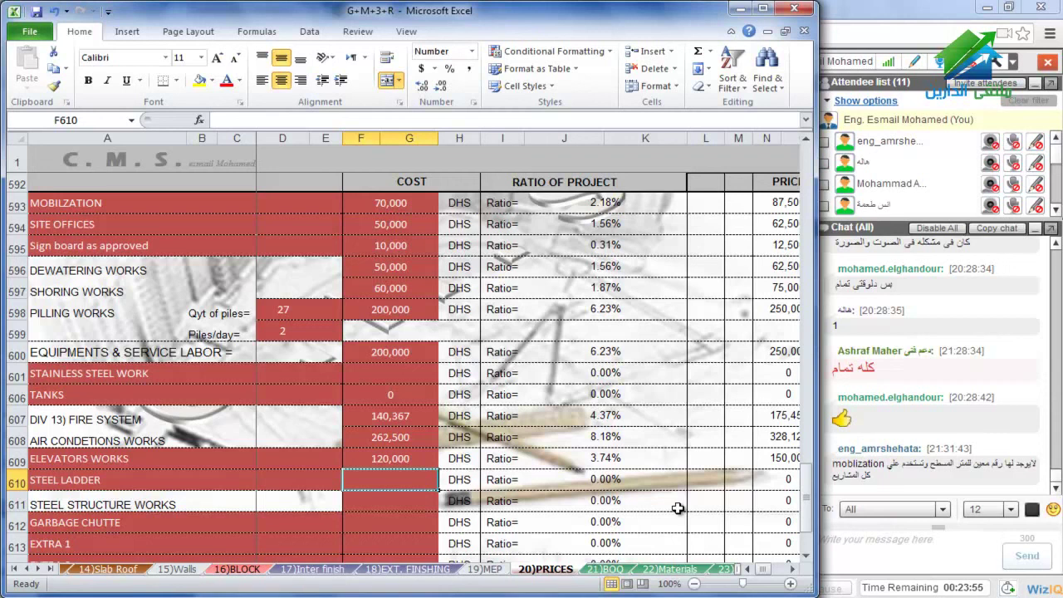
type("5000")
key("Return")
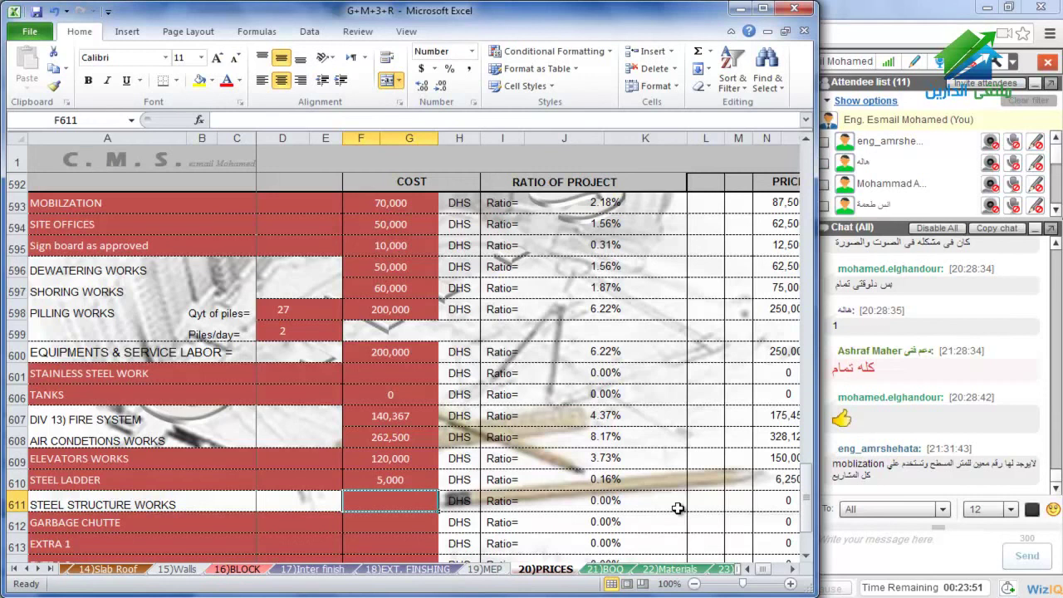
Switch to the G+M+3+R Archit. presentation in PowerPoint and examine the garbage rooms on the ground floor and mezzanine plans
key("Down")
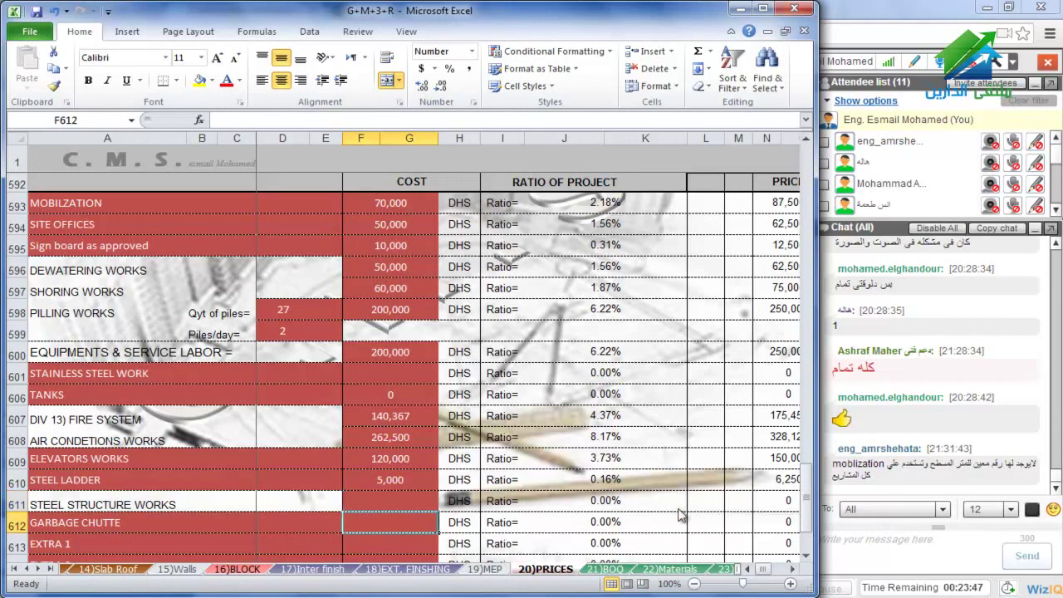
key("alt+Tab")
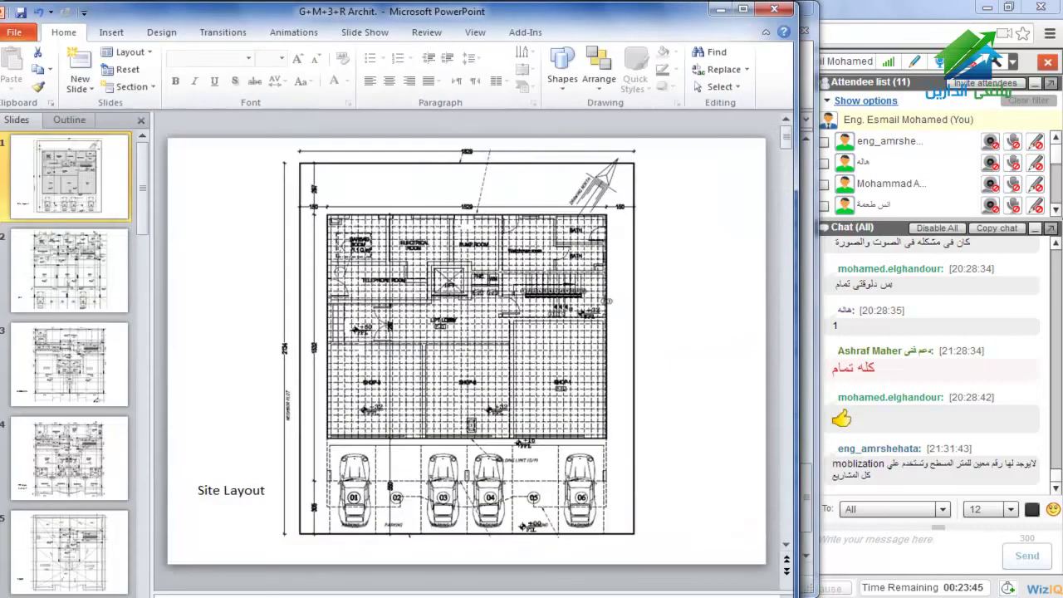
left_click(70, 289)
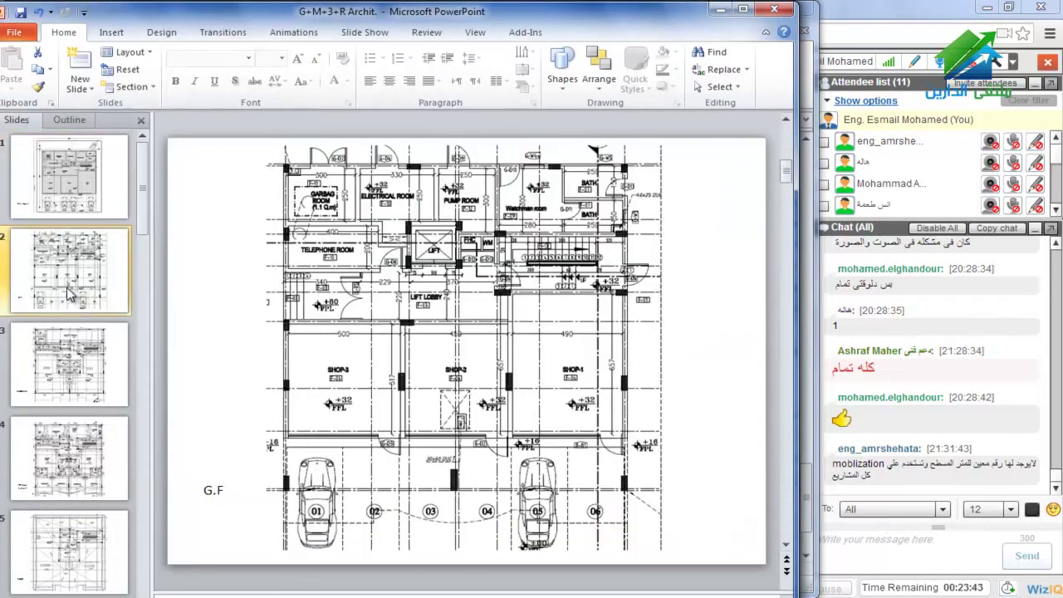
left_click(67, 317)
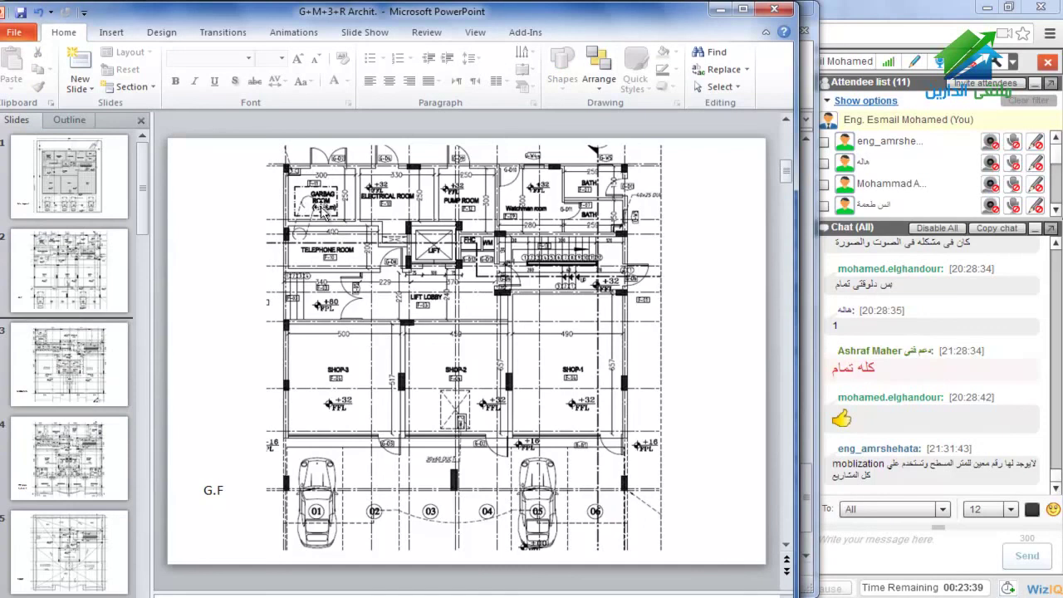
left_click(106, 363)
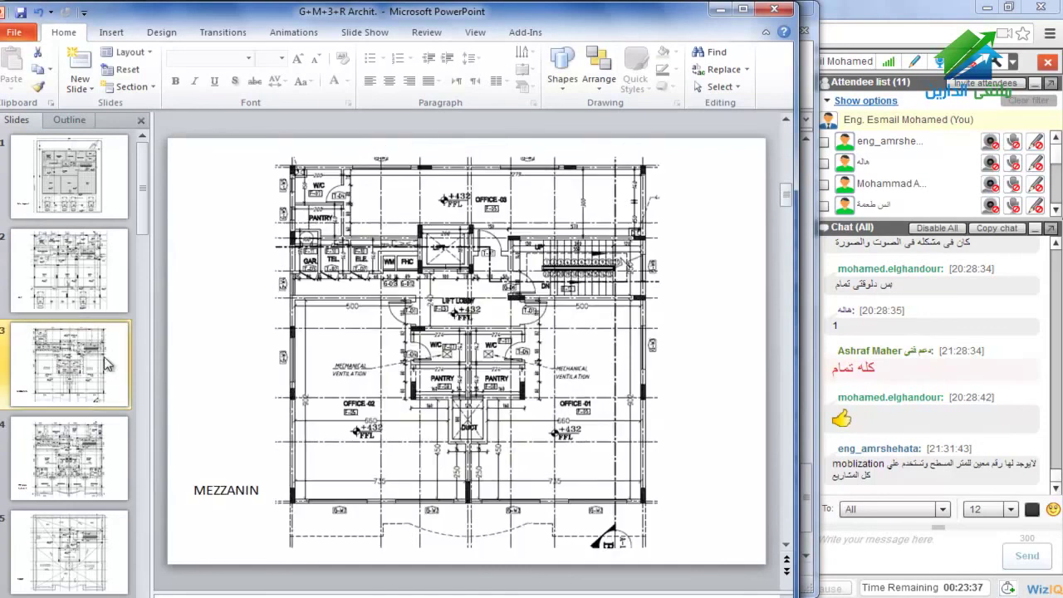
left_click(92, 274)
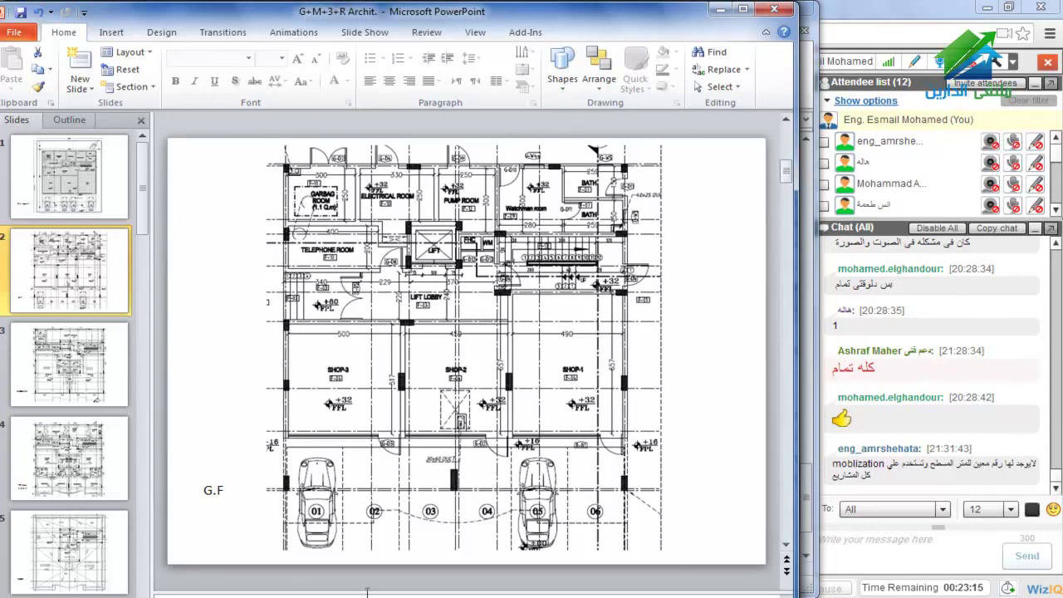
Switch back to the Excel workbook and enter 40000 as the garbage chute cost in F612
left_click(343, 597)
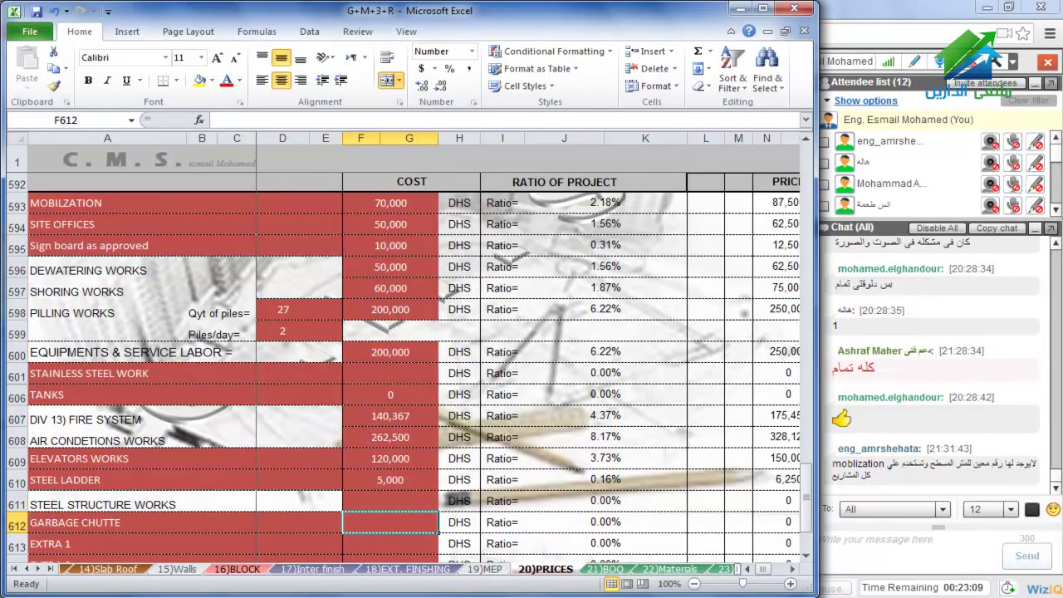
type("40000")
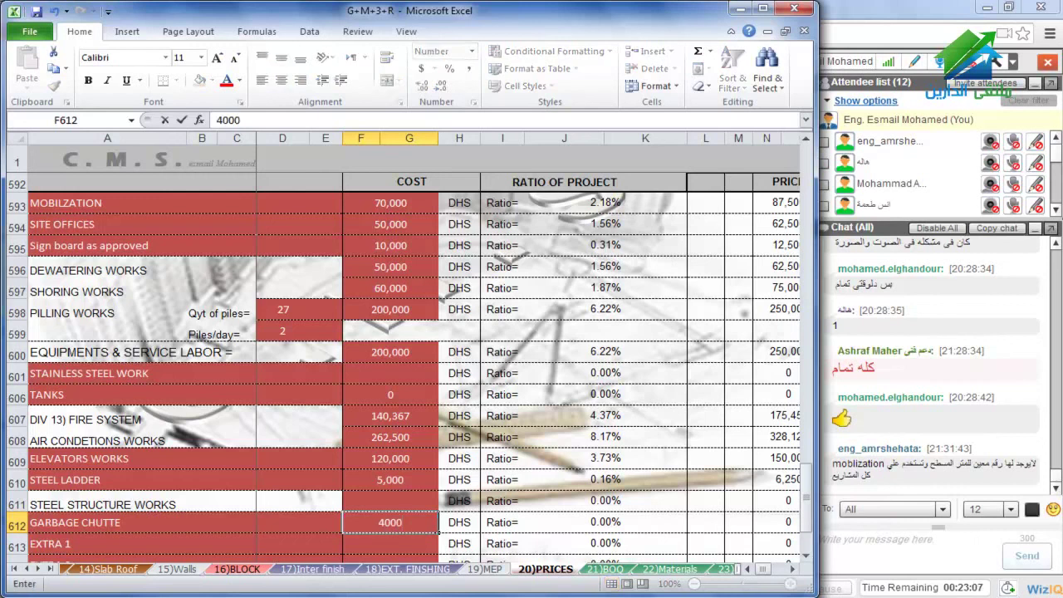
key("Return")
scroll(188, 408, "down", 1)
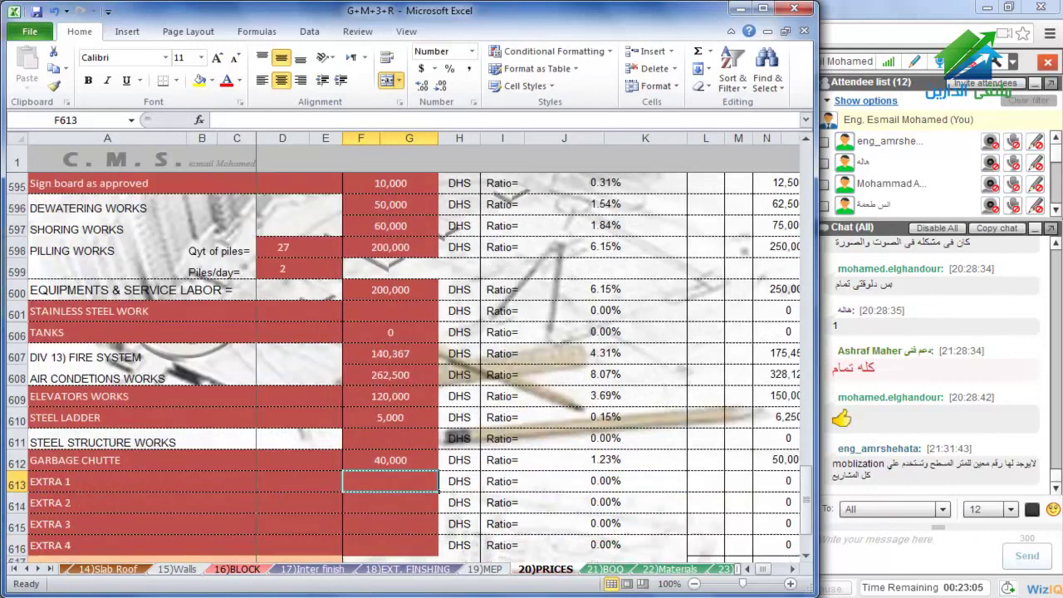
Go through the spare item rows EXTRA 1 to EXTRA 4 and the cost cell of EXTRA 1
left_click(137, 420)
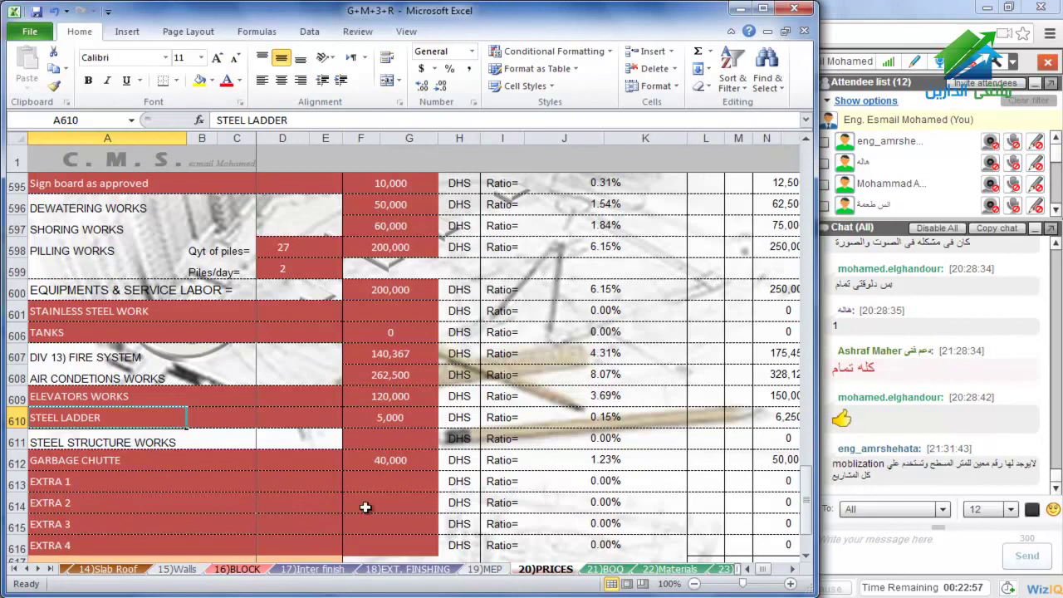
left_click(241, 483)
left_click(49, 487)
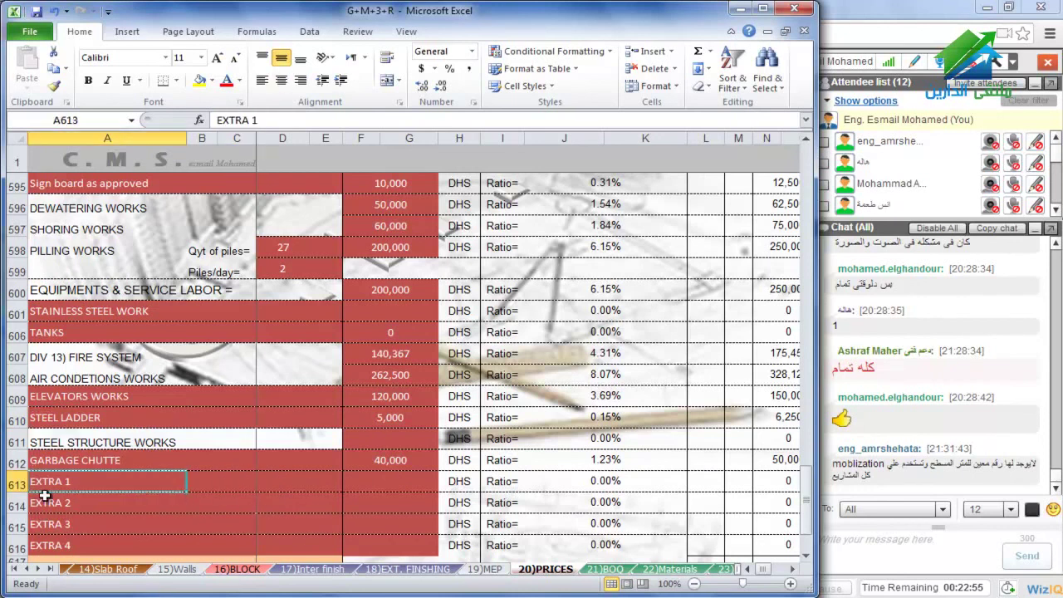
left_click(46, 503)
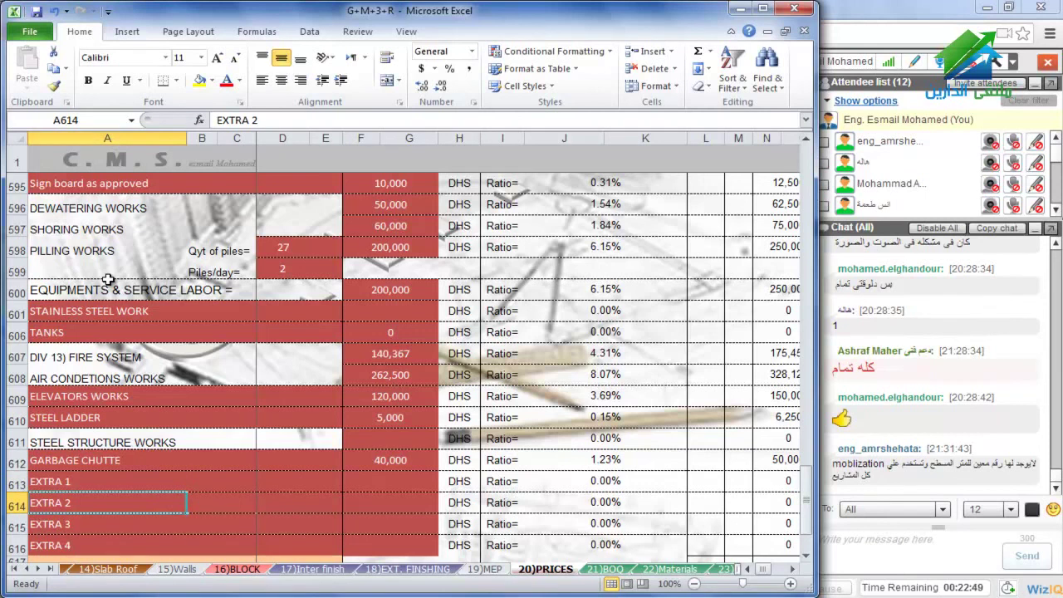
left_click(60, 524)
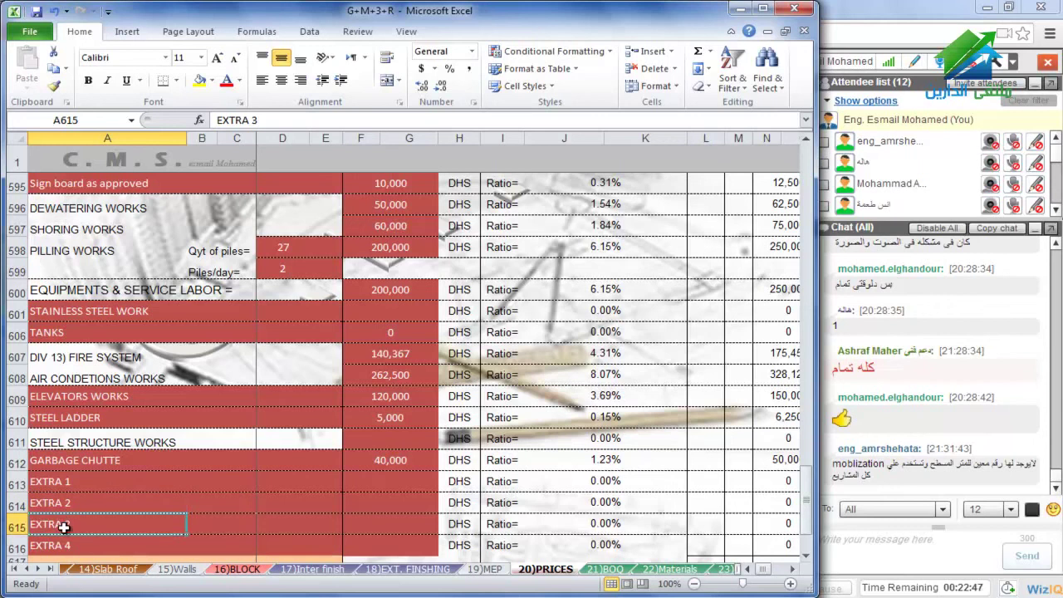
left_click(60, 544)
left_click(69, 476)
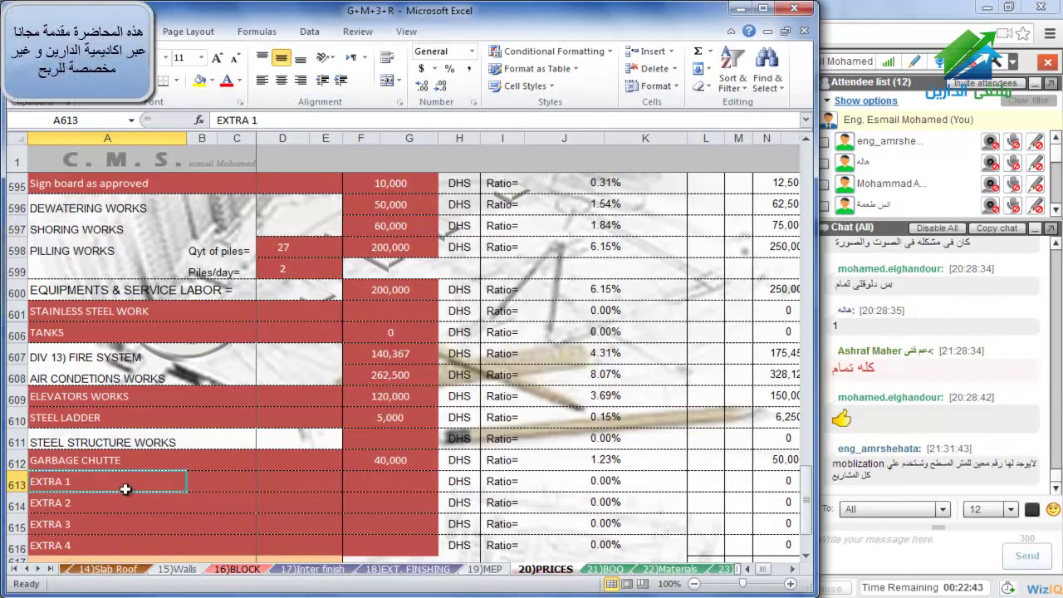
left_click(360, 479)
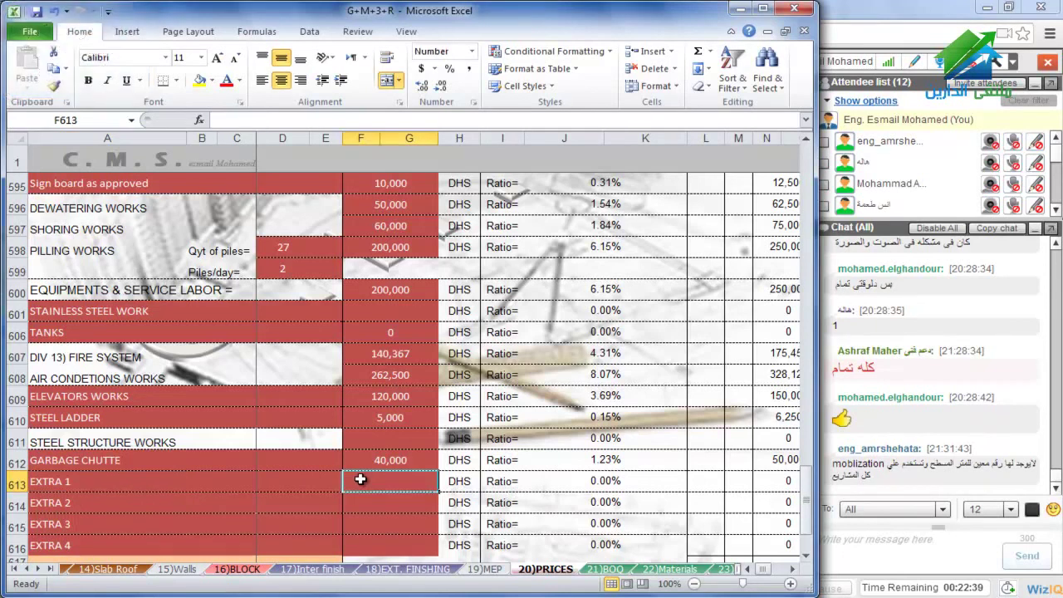
Set the consultant fees percentage in D618 to 4 and select the ext input cell L618
scroll(361, 479, "down", 1)
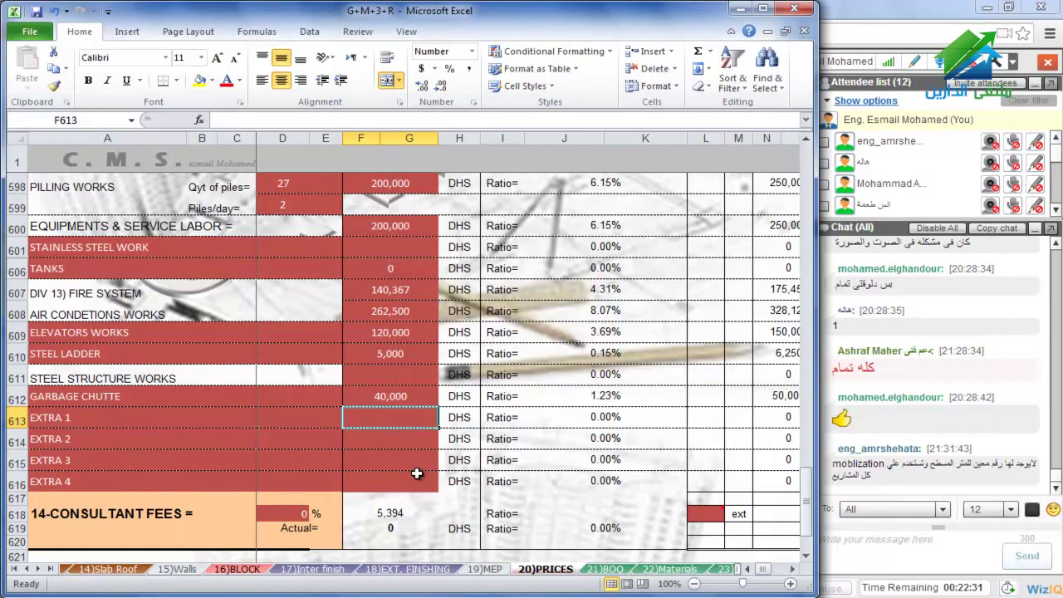
left_click(267, 519)
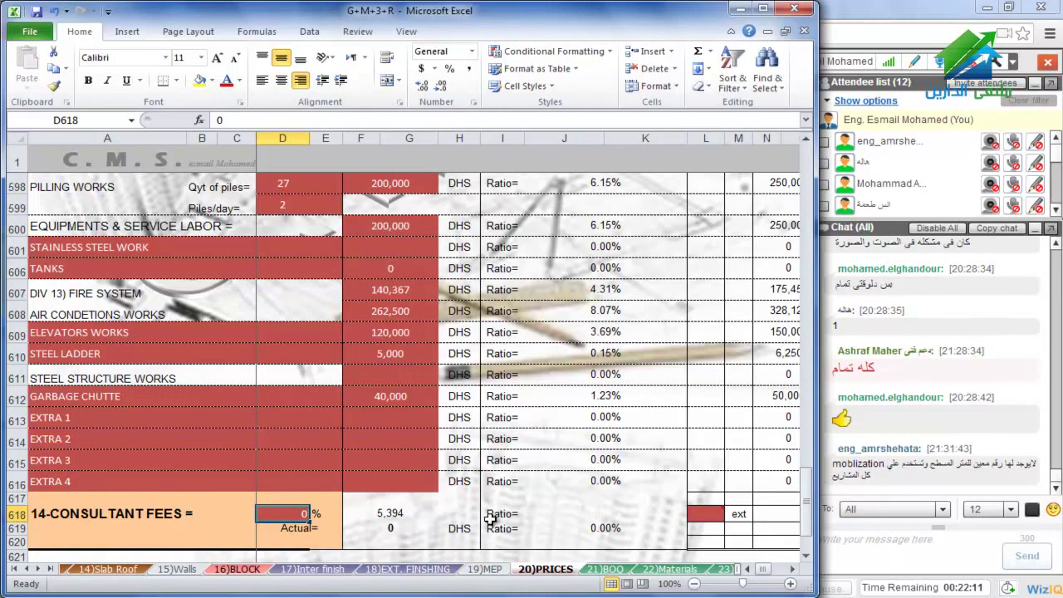
type("4")
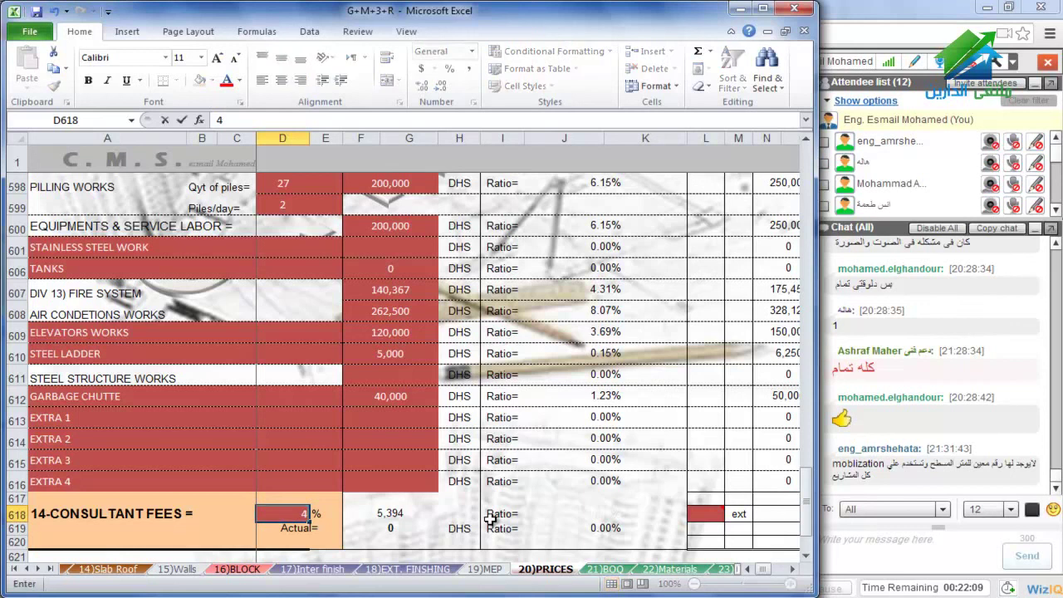
key("Return")
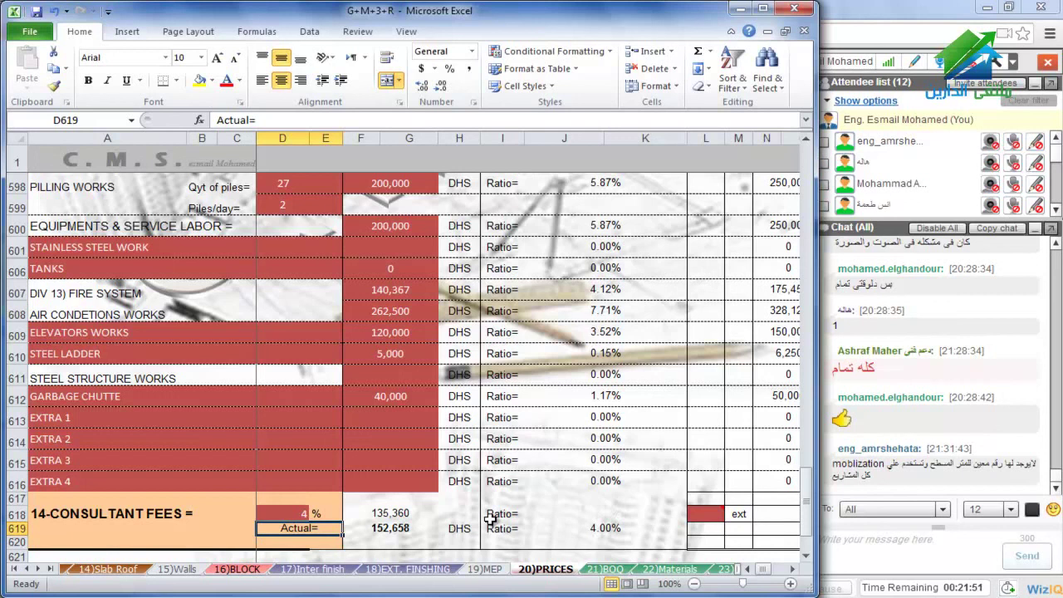
left_click(707, 515)
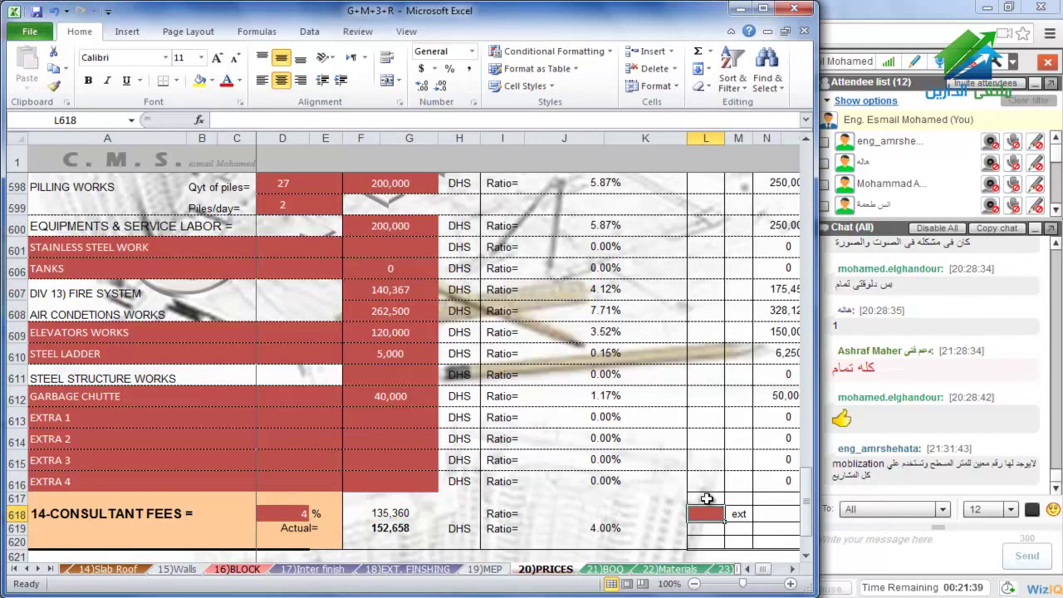
Inspect the project dry cost formula in F631 below the consultant fees
scroll(629, 501, "down", 2)
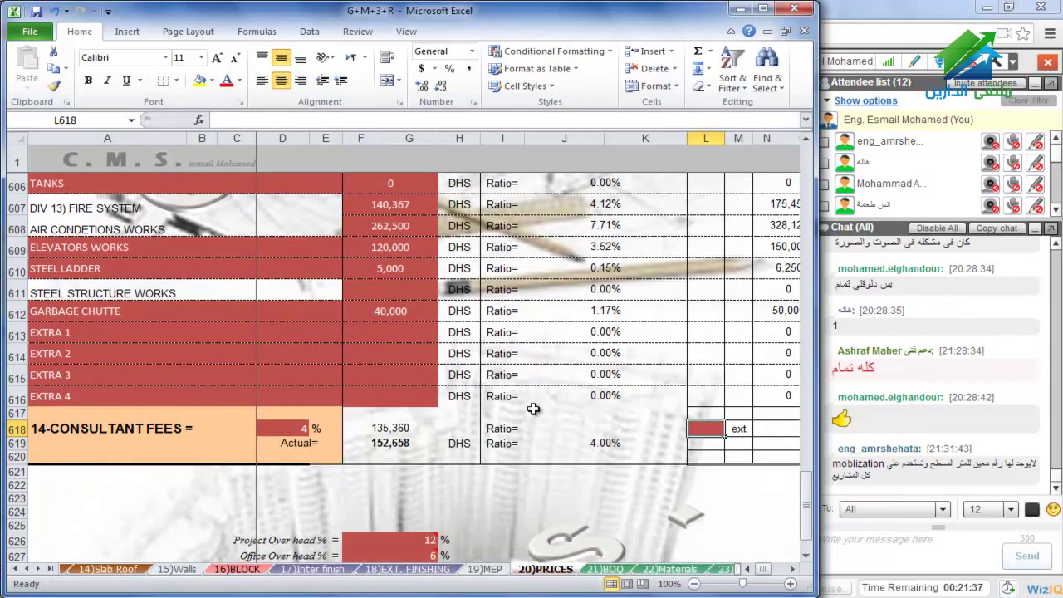
scroll(524, 408, "up", 1)
scroll(521, 408, "down", 2)
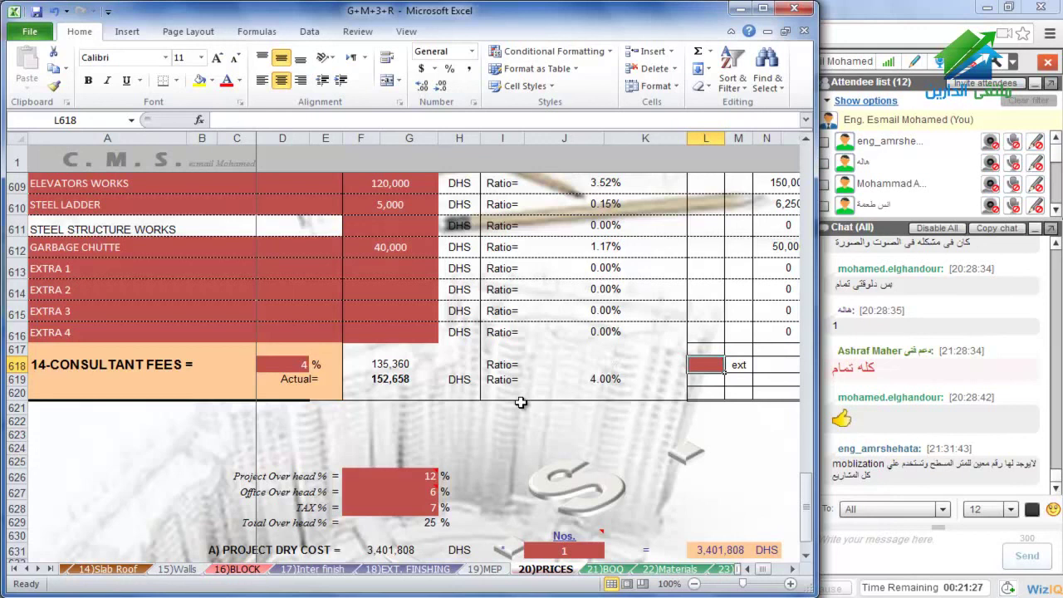
scroll(481, 439, "down", 1)
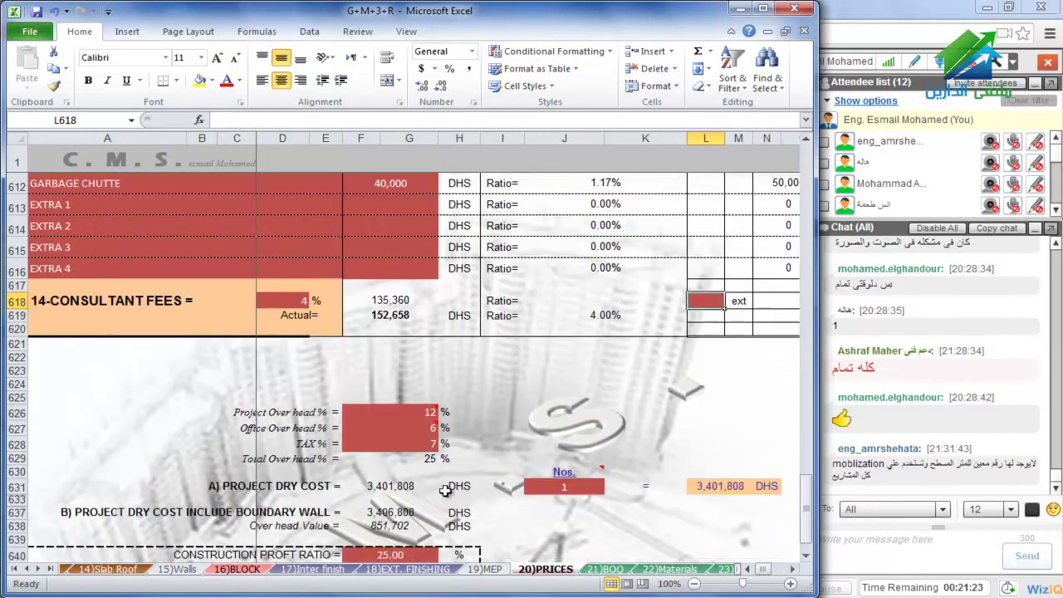
left_click(401, 489)
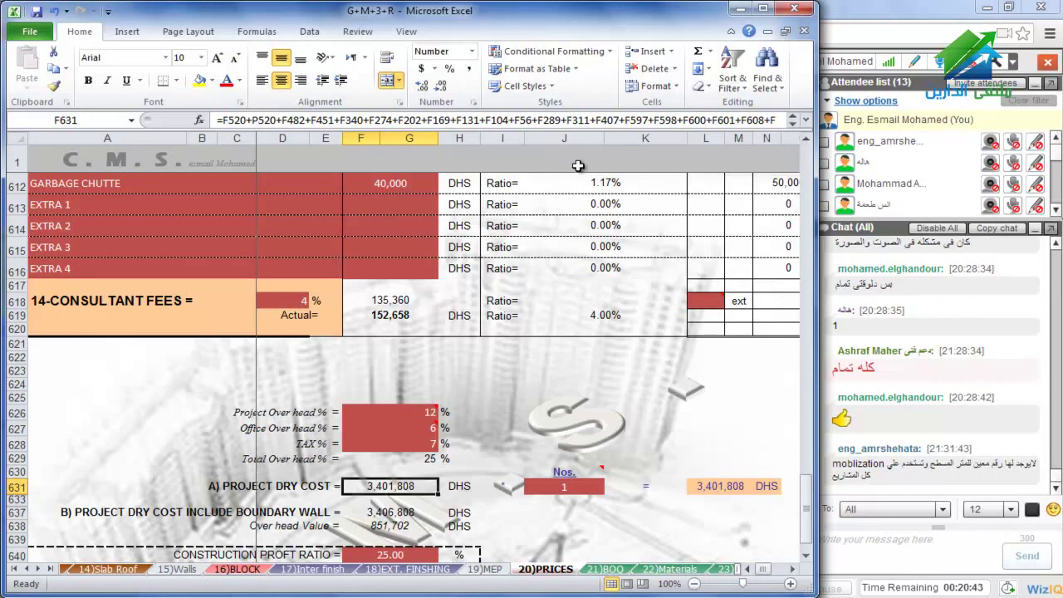
Examine the project overhead and office overhead rows, including the comment on the project overhead percentage in F626
mouse_move(414, 411)
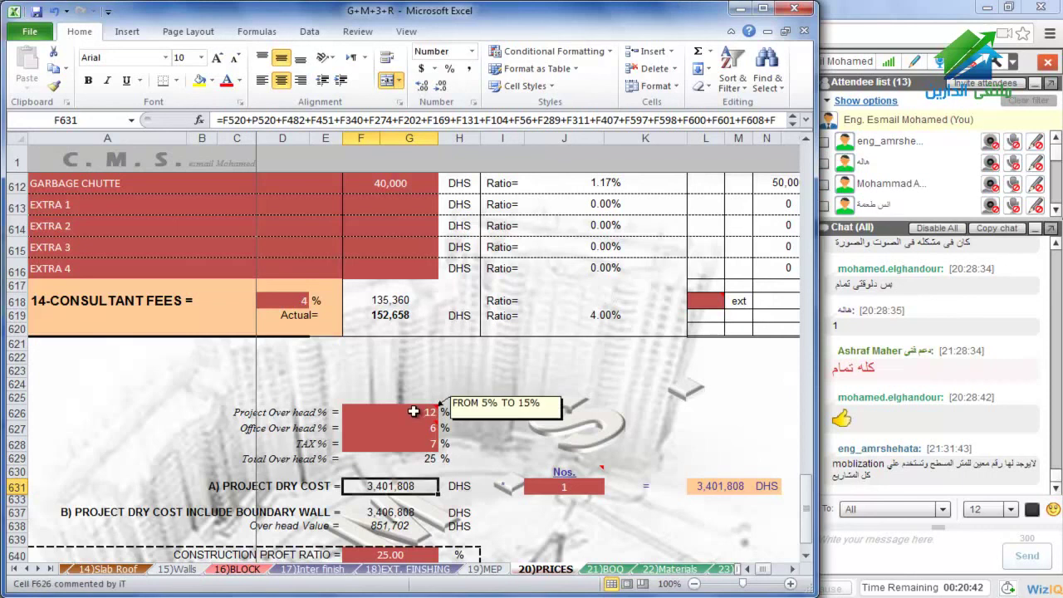
left_click(245, 411)
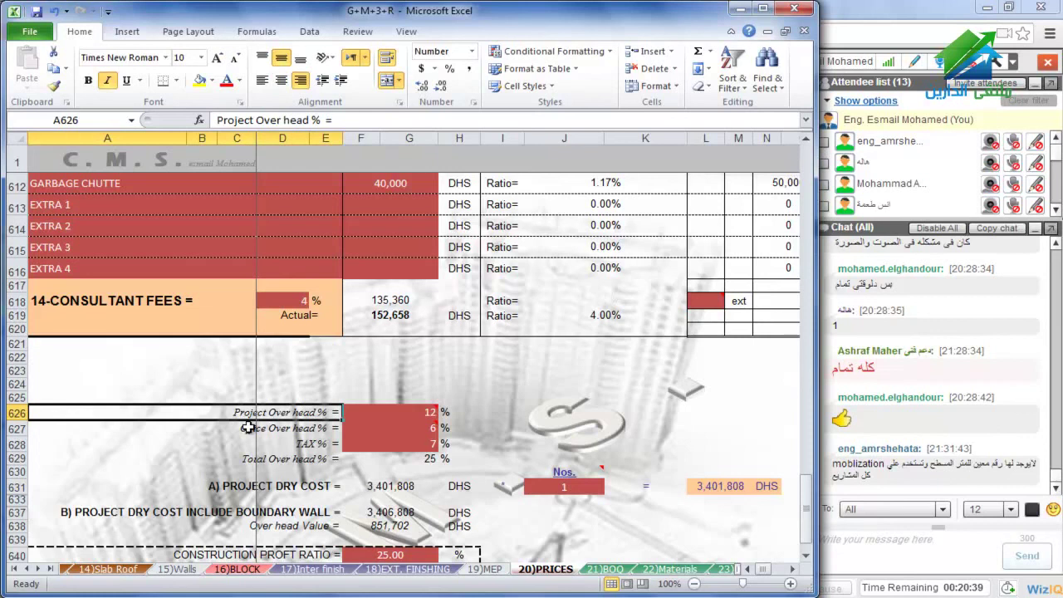
left_click(226, 428)
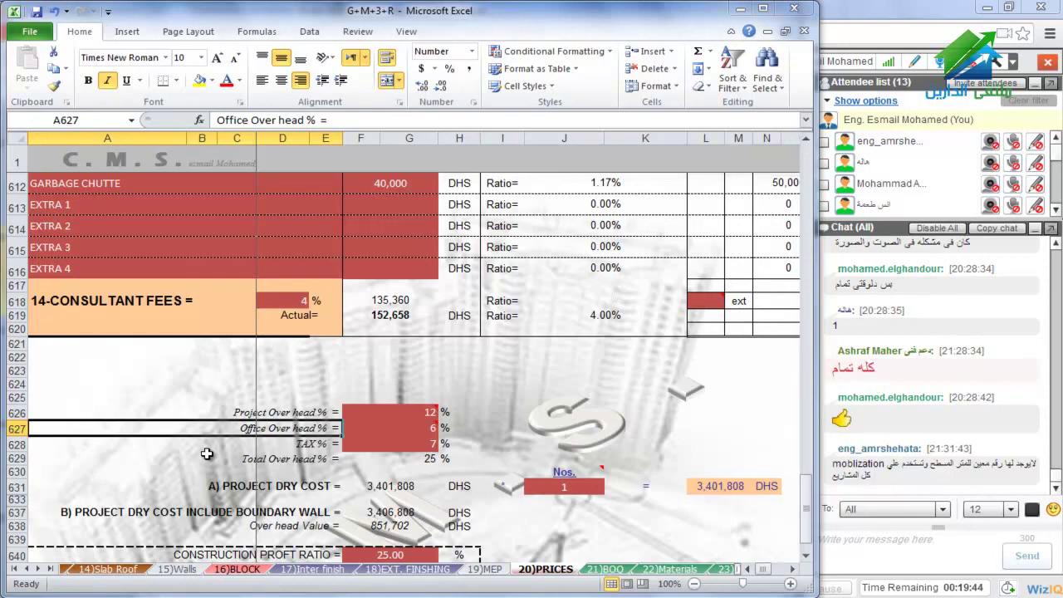
key("Up")
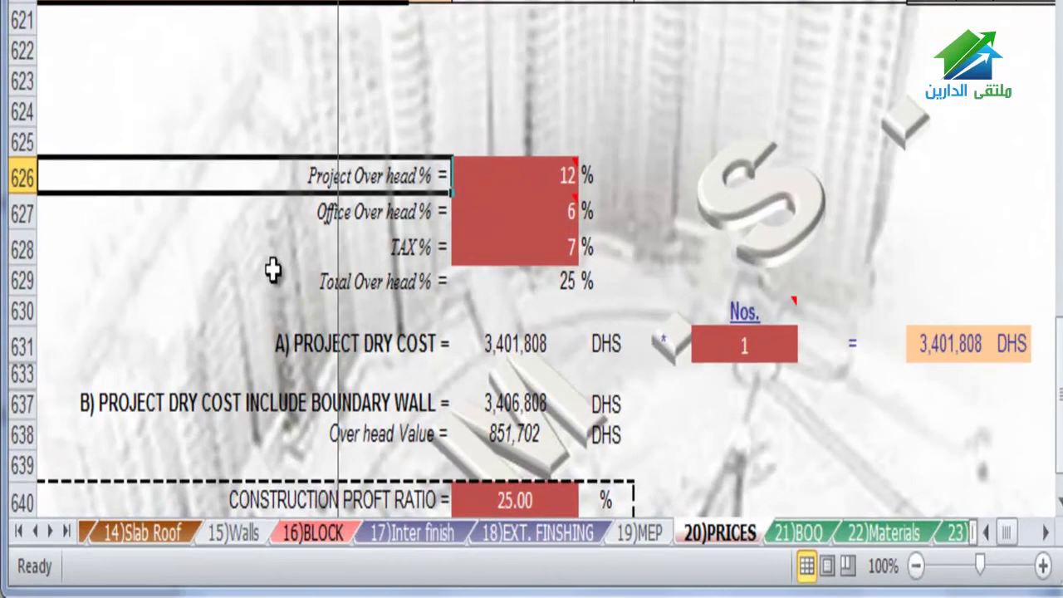
key("Right")
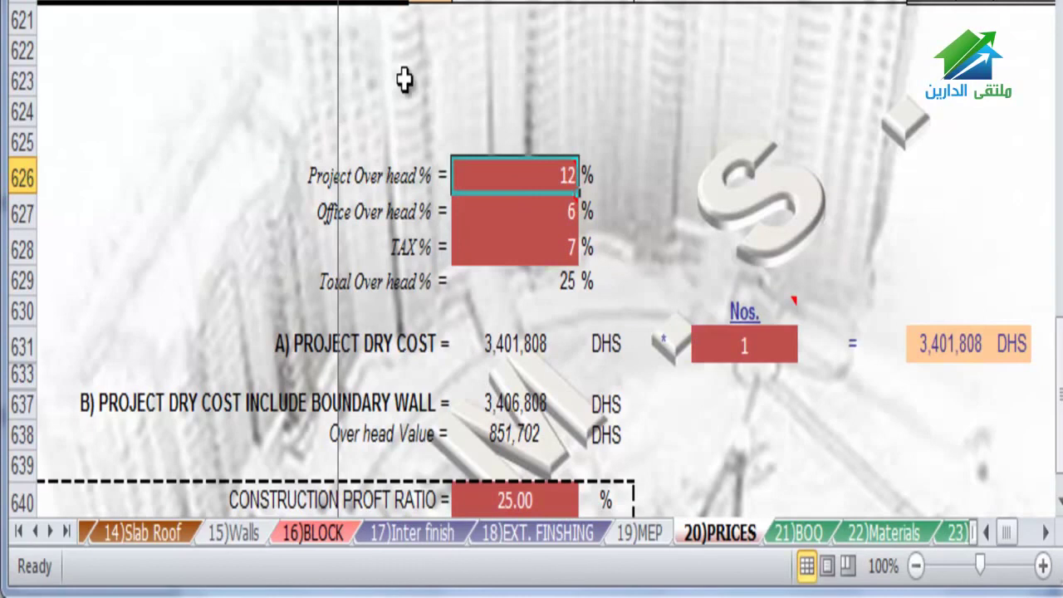
Switch to the file explorer, leave the MEP folder and open the image overhead.png in Picture Manager
mouse_move(564, 173)
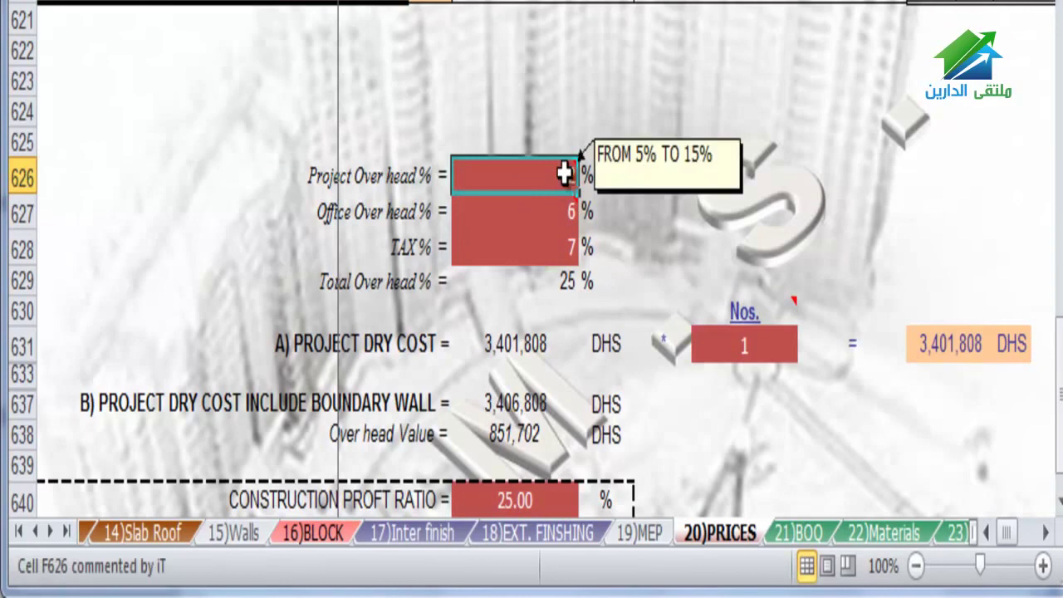
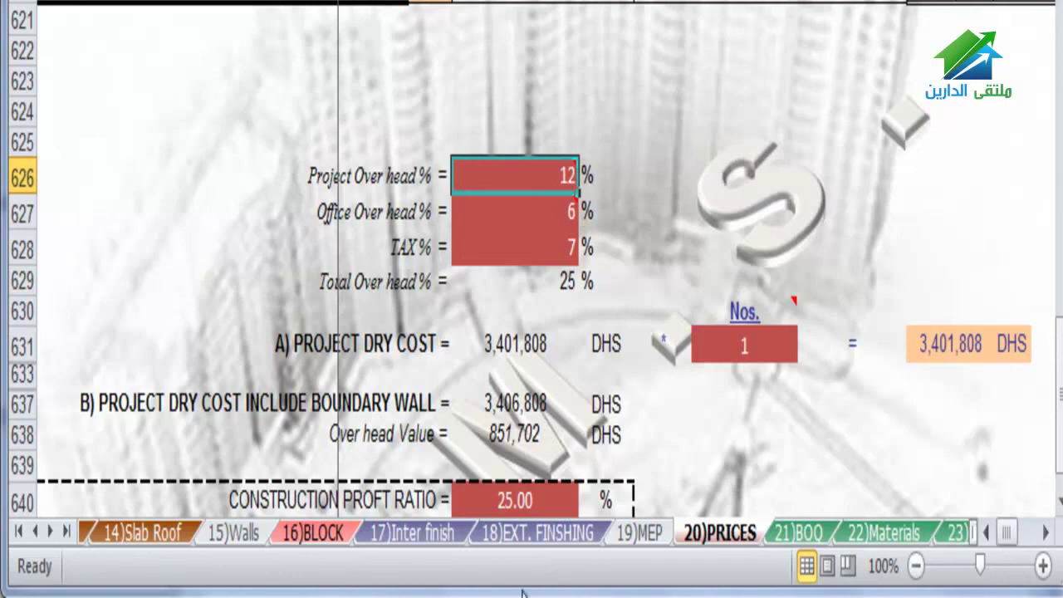
mouse_move(441, 595)
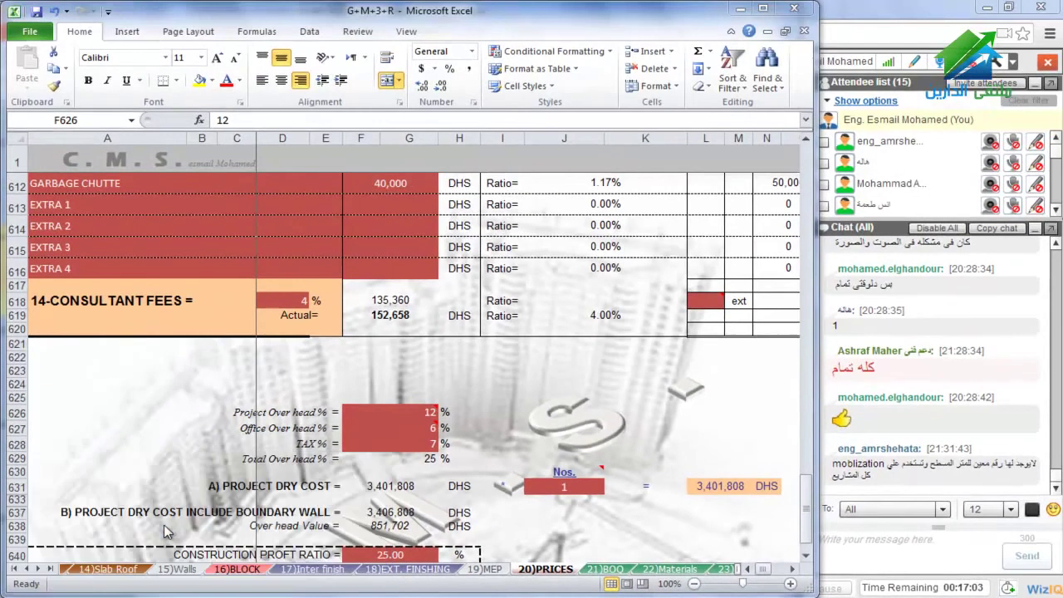
key("alt+Tab")
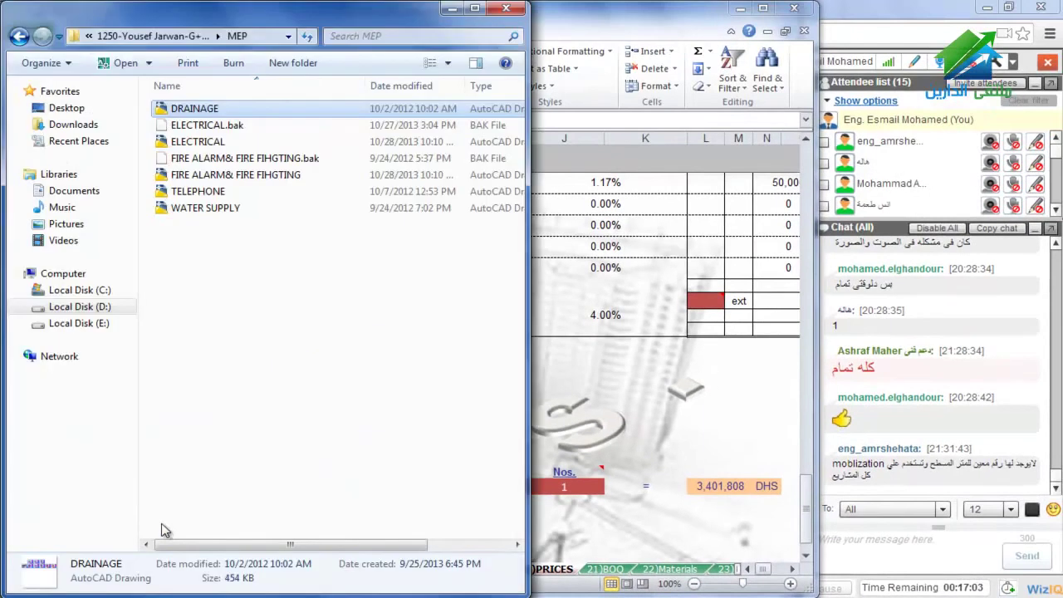
left_click(87, 37)
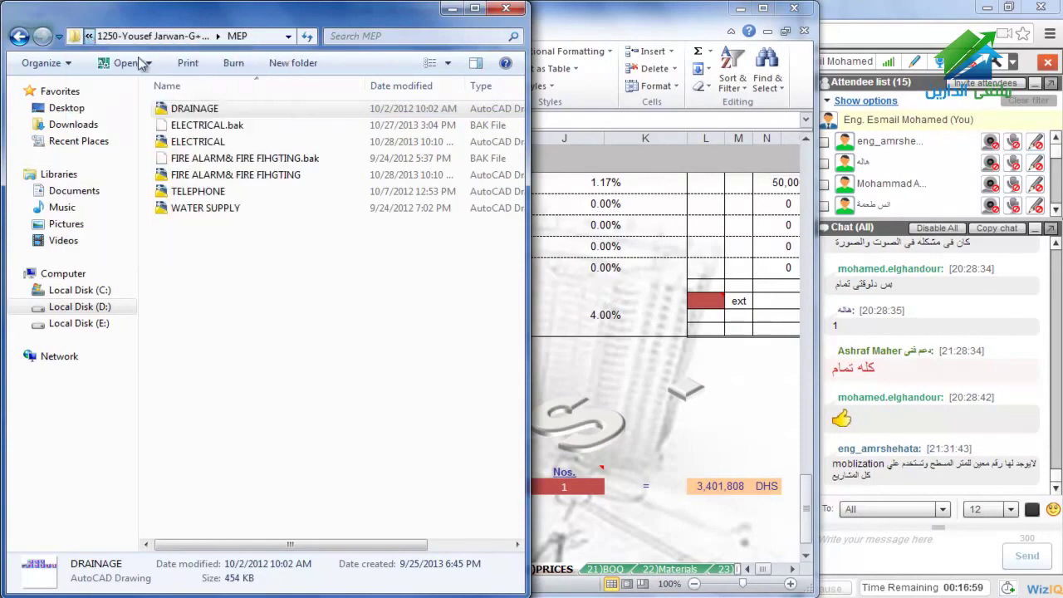
left_click(112, 40)
left_click(110, 40)
left_click(111, 40)
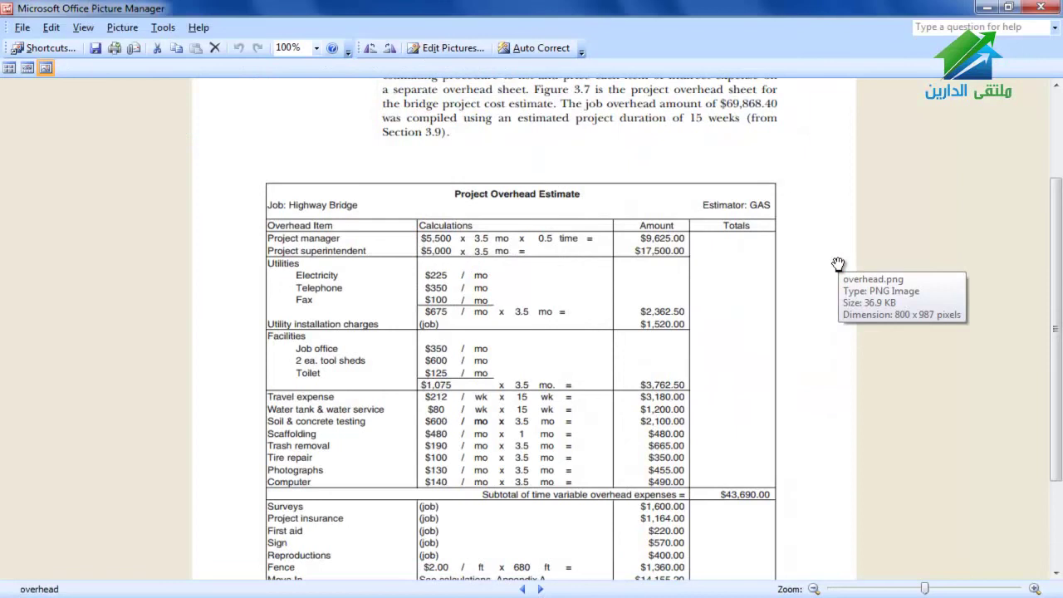
Read through the Project Overhead Estimate table for the highway bridge, from the introductory text to the total project overhead
scroll(838, 264, "up", 2)
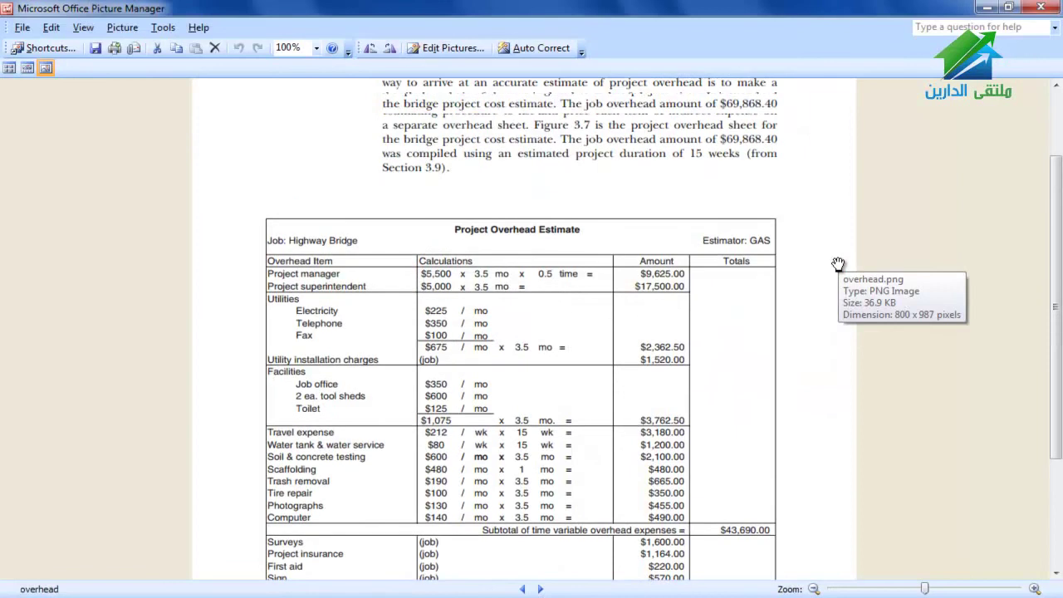
scroll(839, 264, "up", 1)
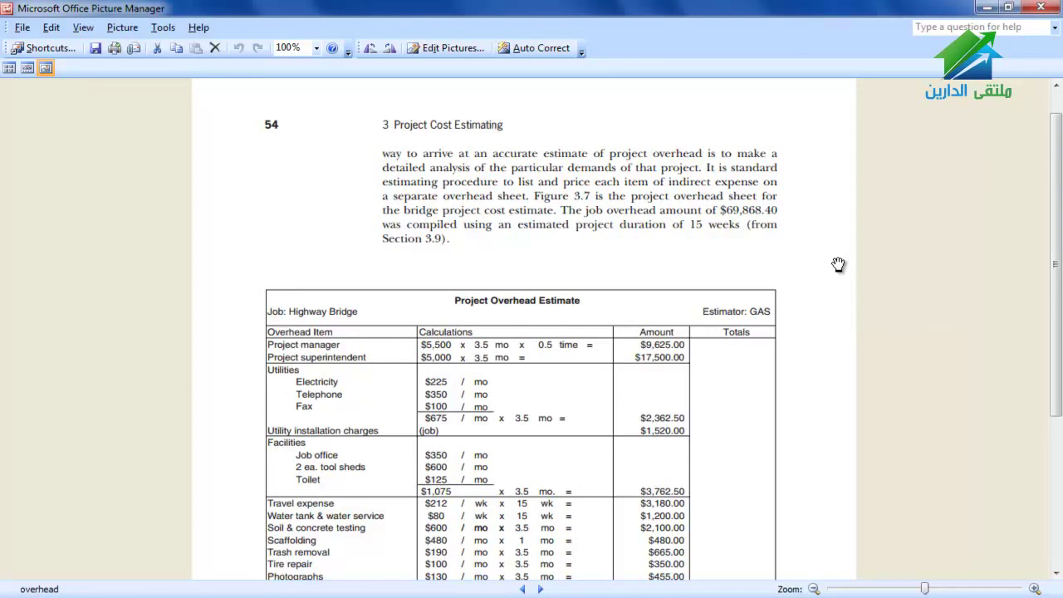
scroll(839, 265, "down", 1)
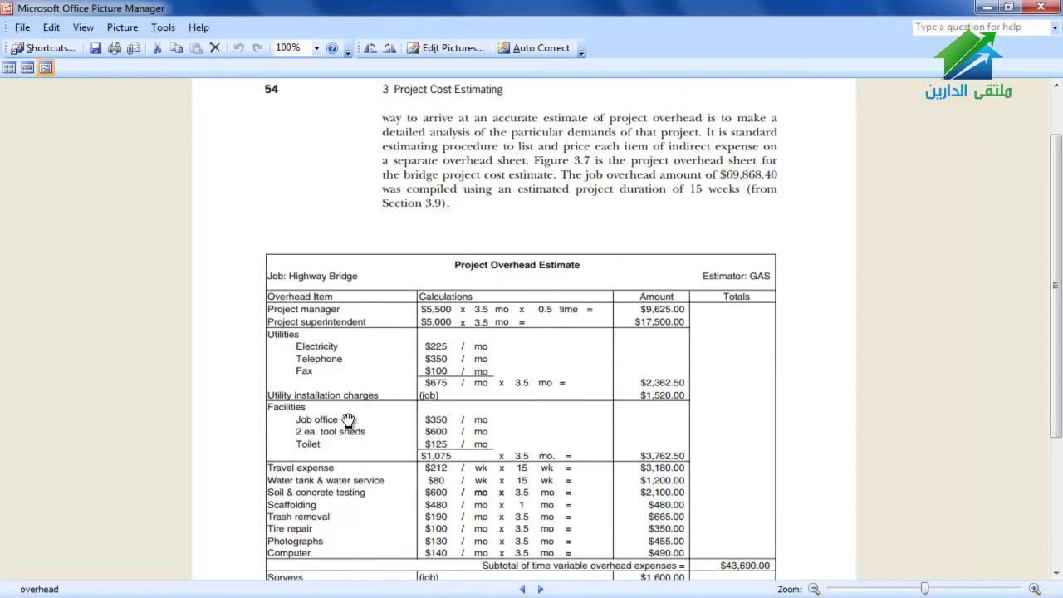
scroll(275, 419, "down", 1)
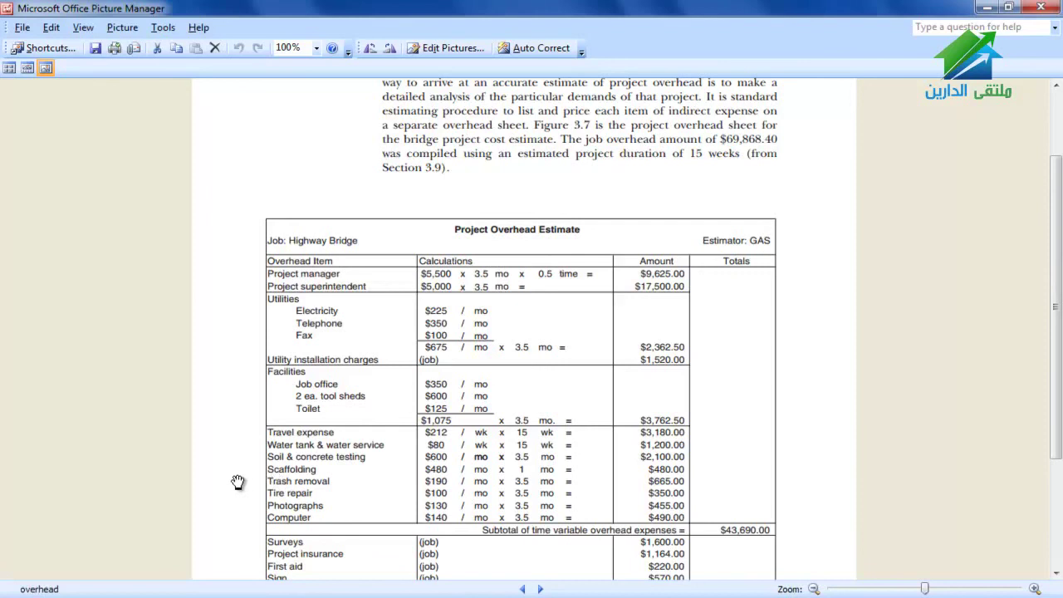
scroll(250, 486, "down", 1)
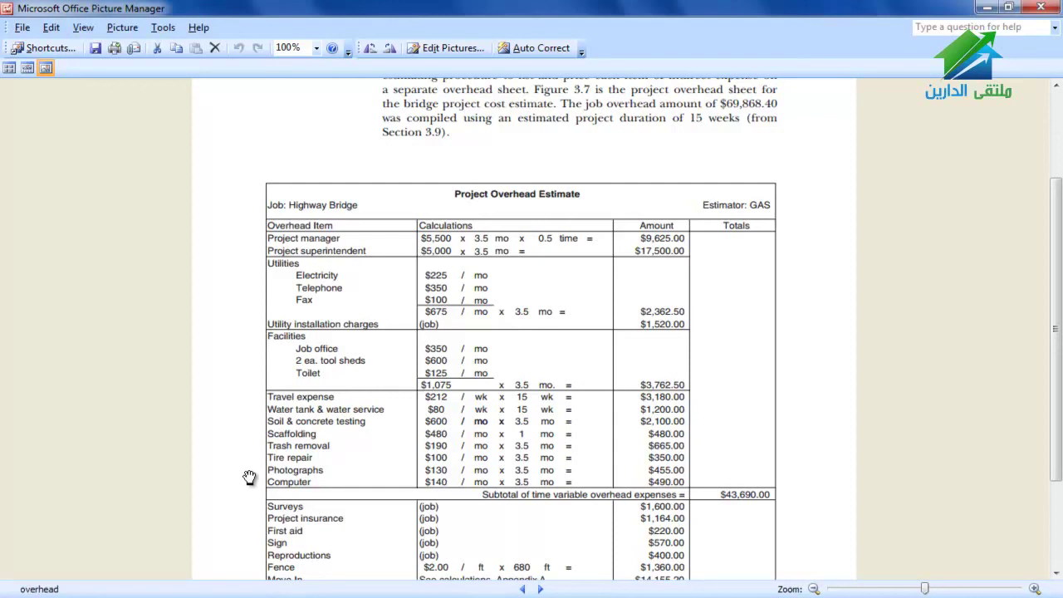
scroll(249, 477, "down", 1)
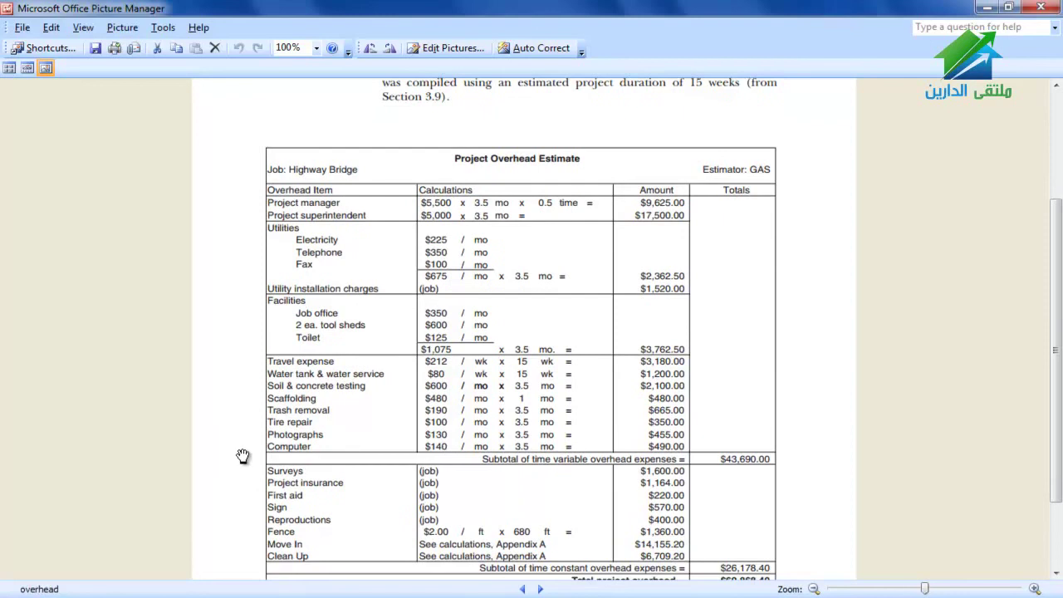
scroll(244, 482, "down", 1)
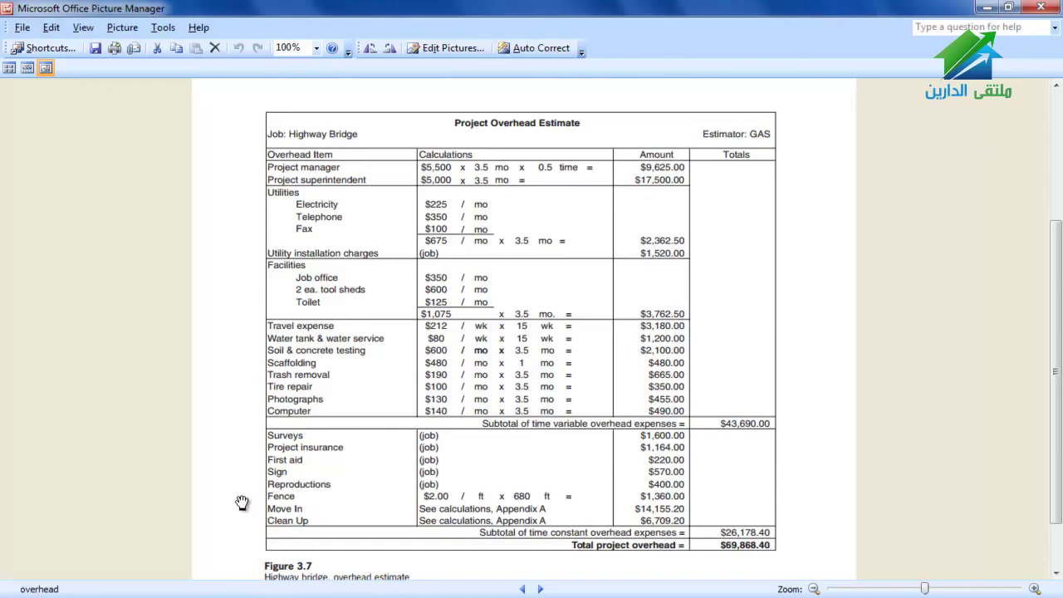
scroll(328, 469, "down", 1)
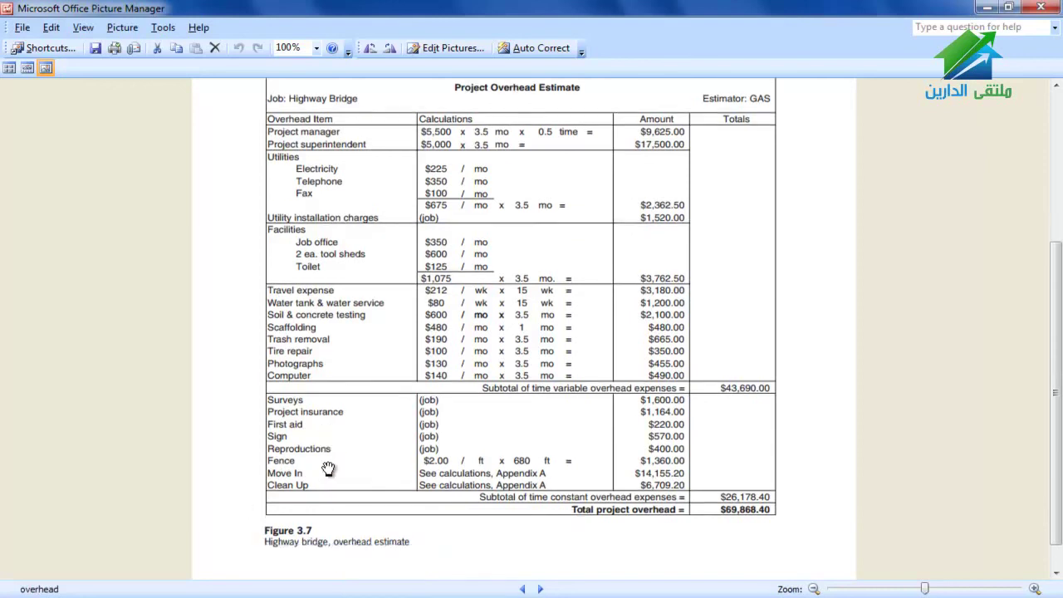
scroll(411, 445, "up", 1)
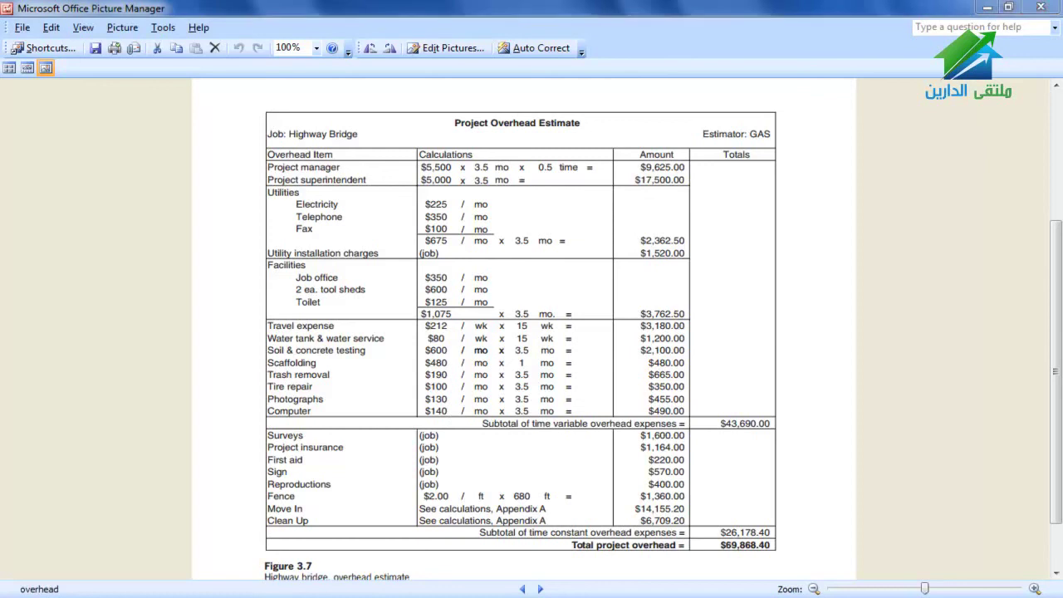
Close the two duplicate Picture Manager windows, leaving one overhead image open
mouse_move(671, 592)
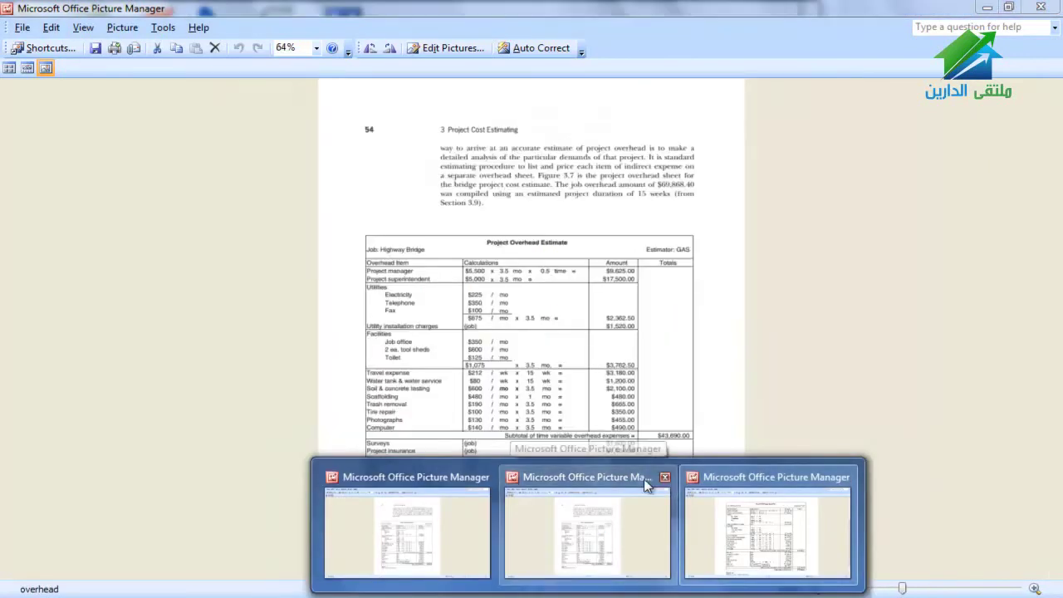
left_click(666, 478)
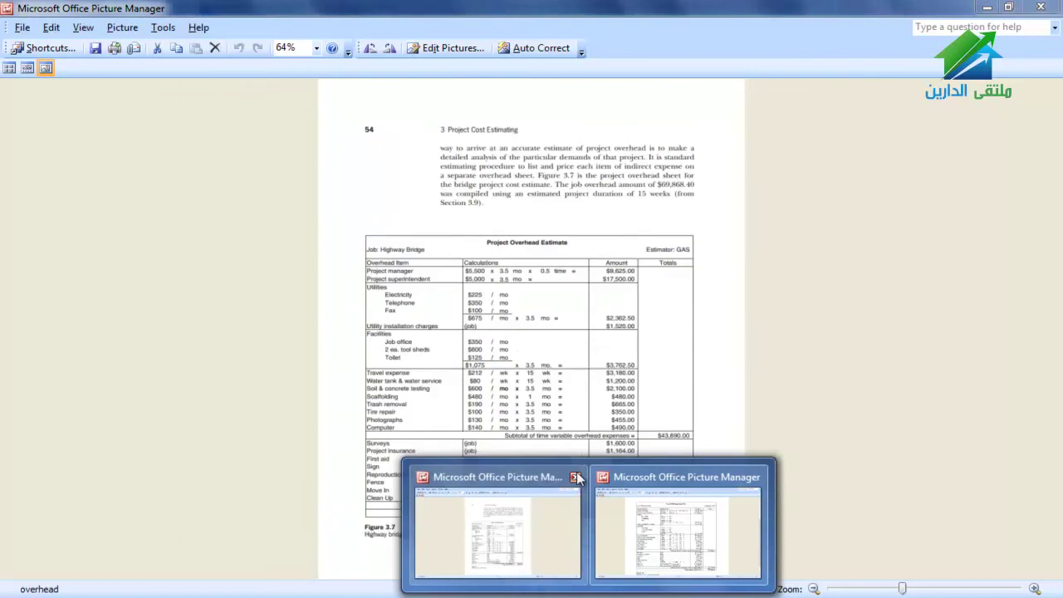
left_click(575, 477)
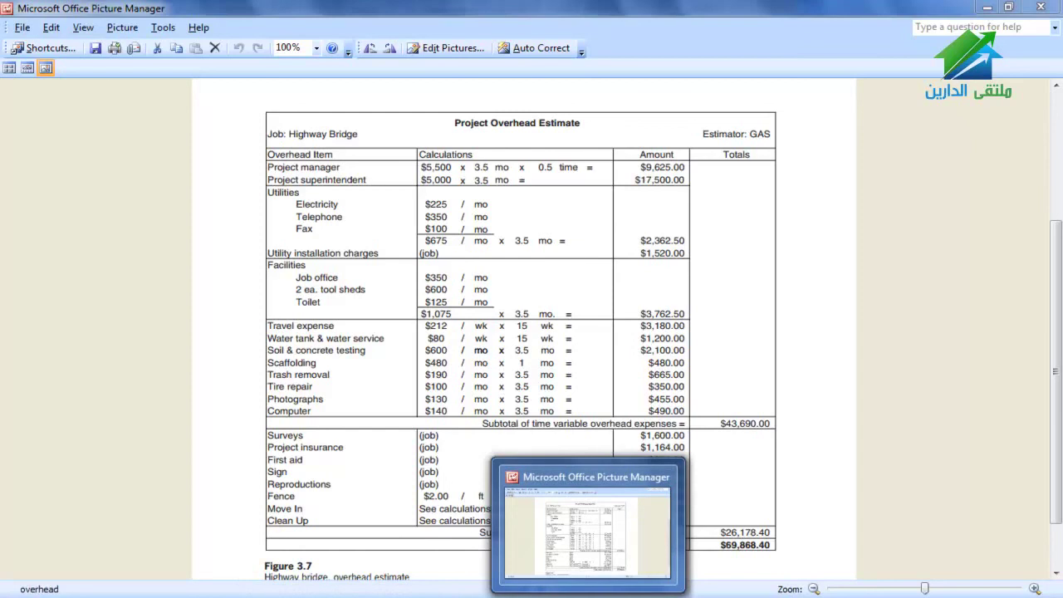
Switch to the Excel workbook and try 7 as the project overhead percentage in F626 before setting it to 10
key("alt+Tab")
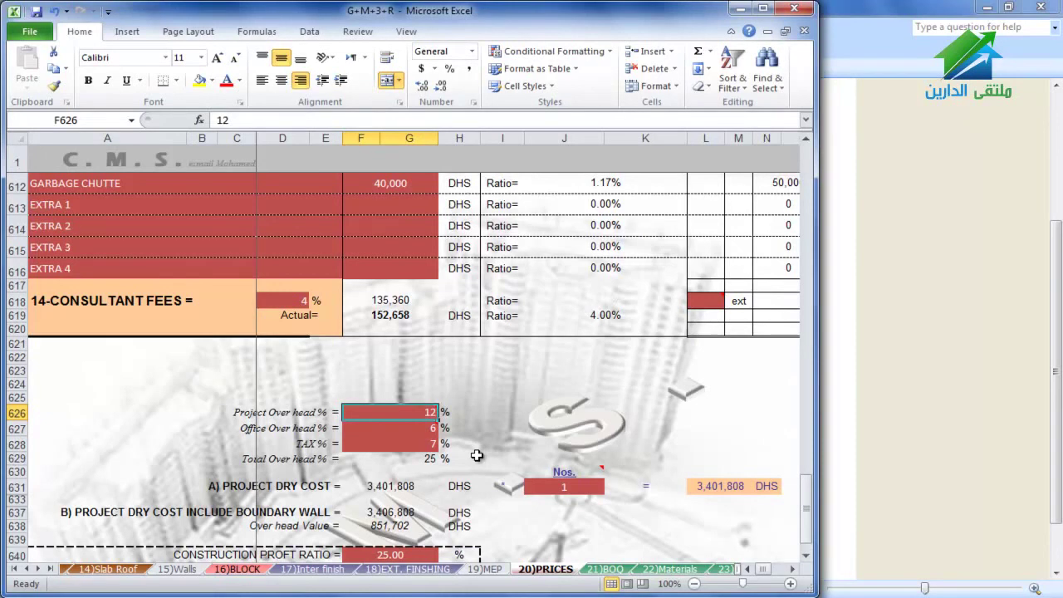
mouse_move(424, 427)
type("7")
key("Return")
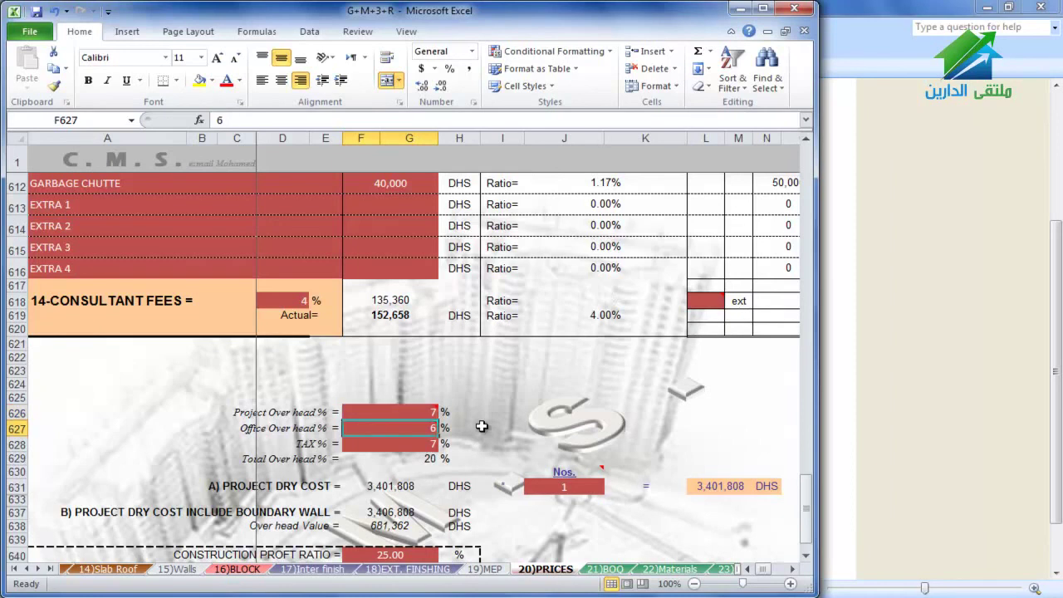
key("Up")
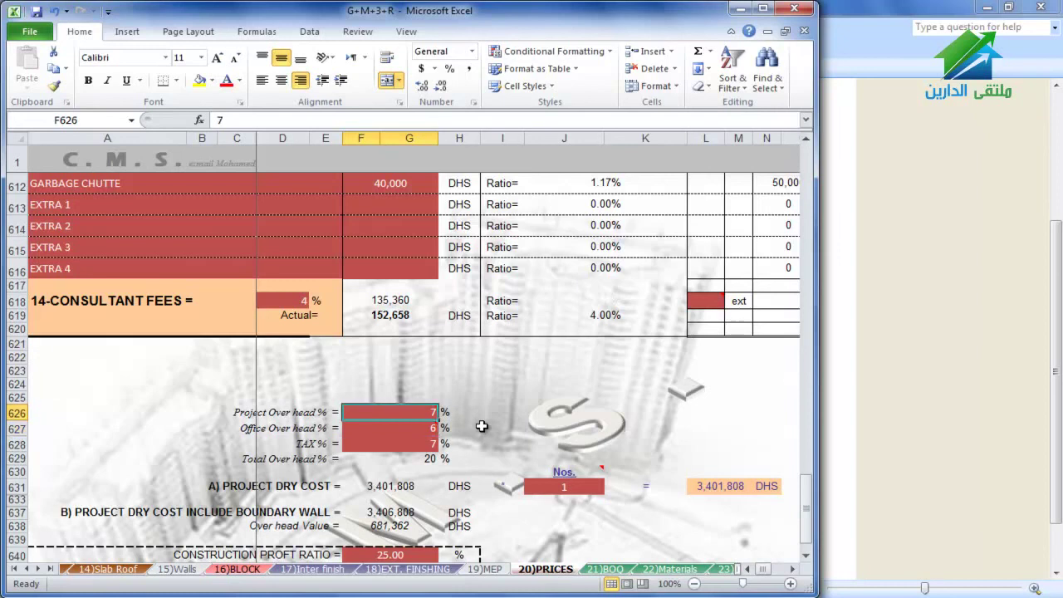
type("10")
key("Return")
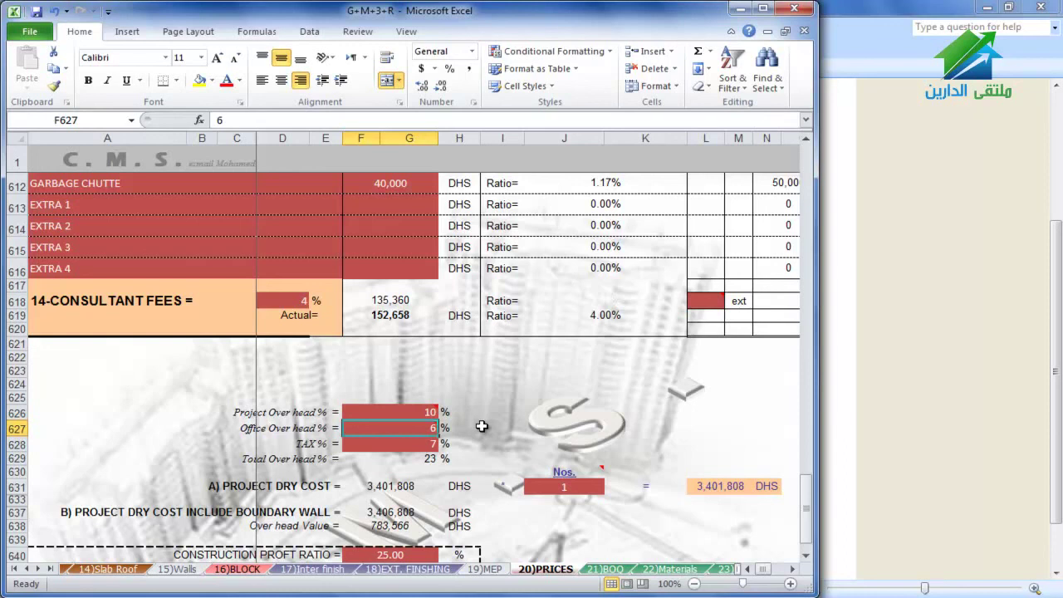
Switch to the WizIQ class in the browser and read the attendees' recent chat messages
left_click(264, 593)
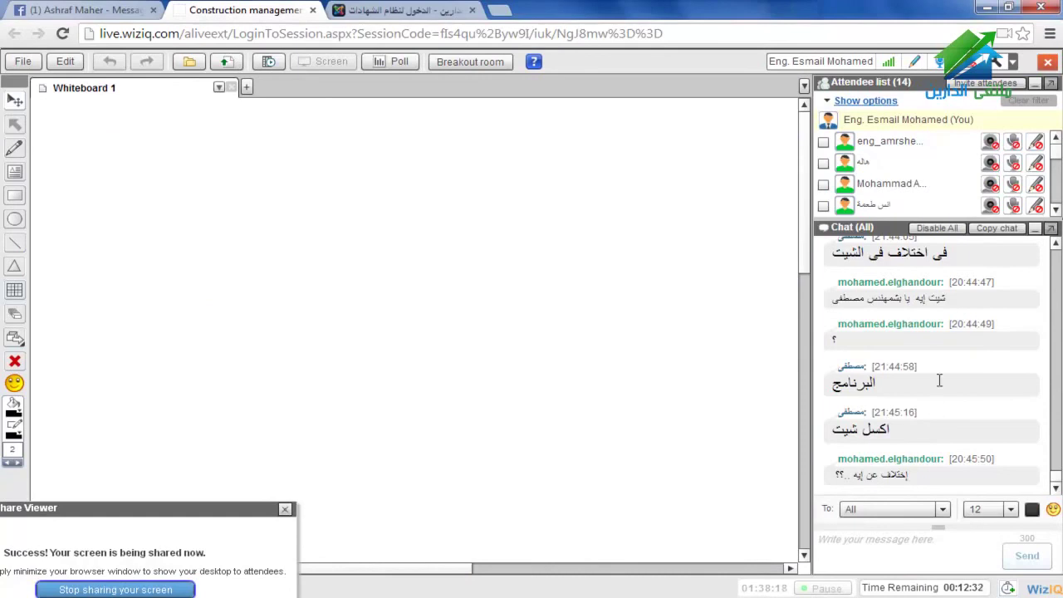
scroll(939, 381, "up", 2)
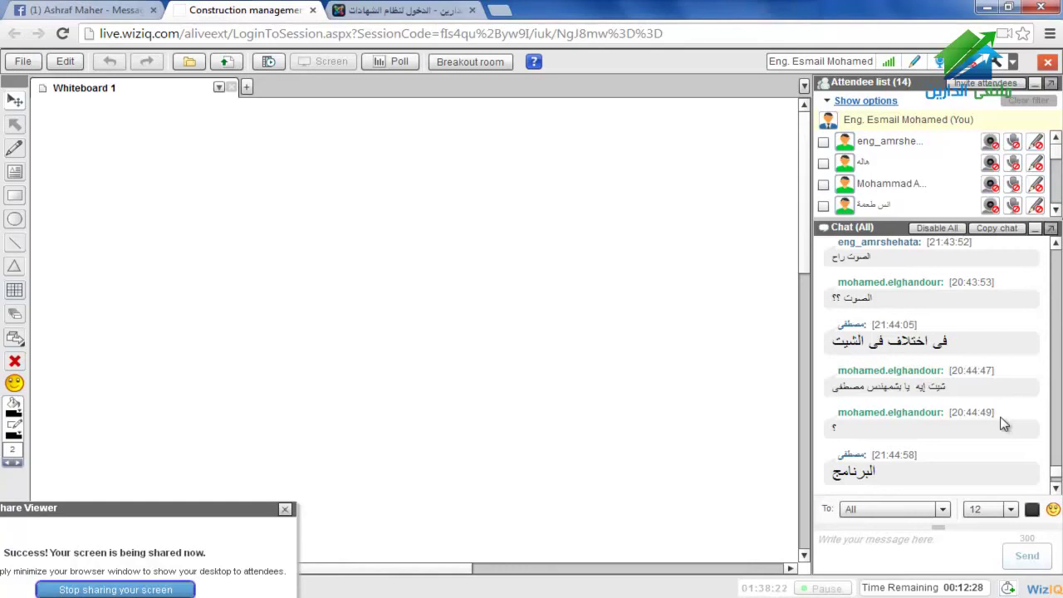
scroll(993, 418, "up", 3)
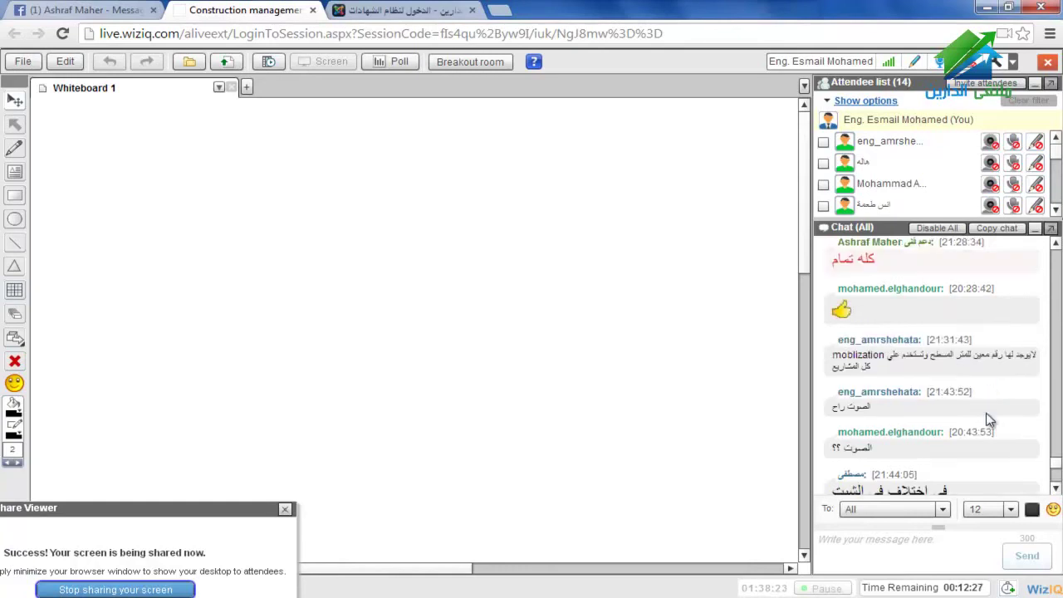
scroll(989, 420, "down", 2)
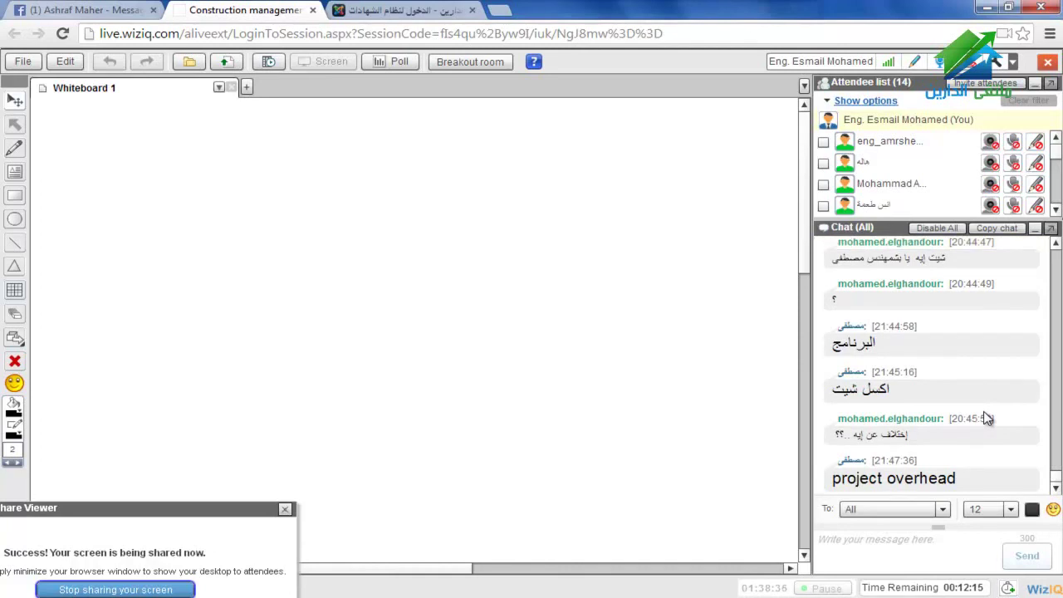
scroll(987, 417, "up", 3)
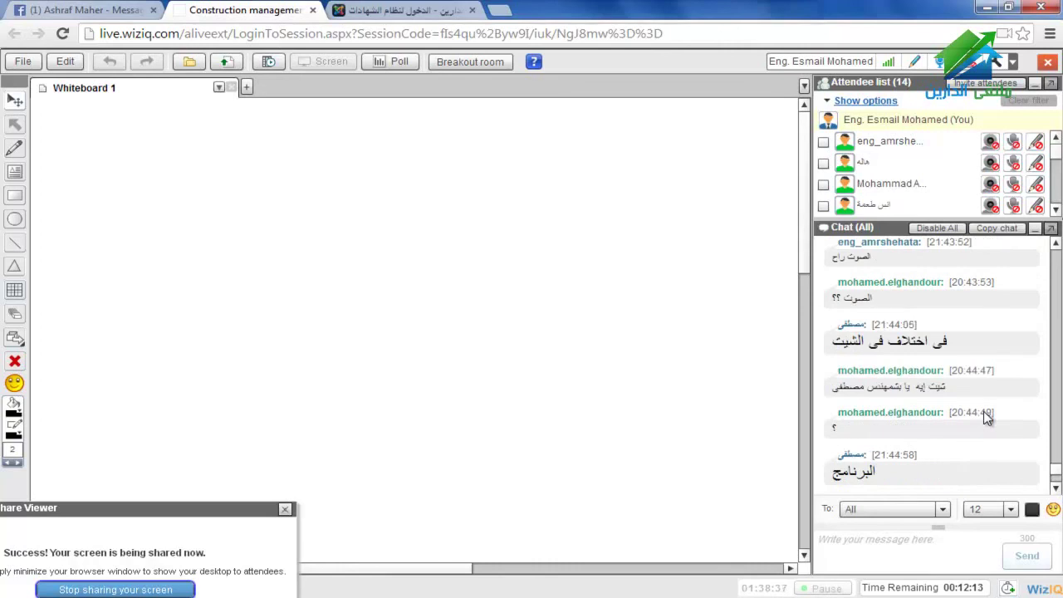
scroll(986, 418, "down", 3)
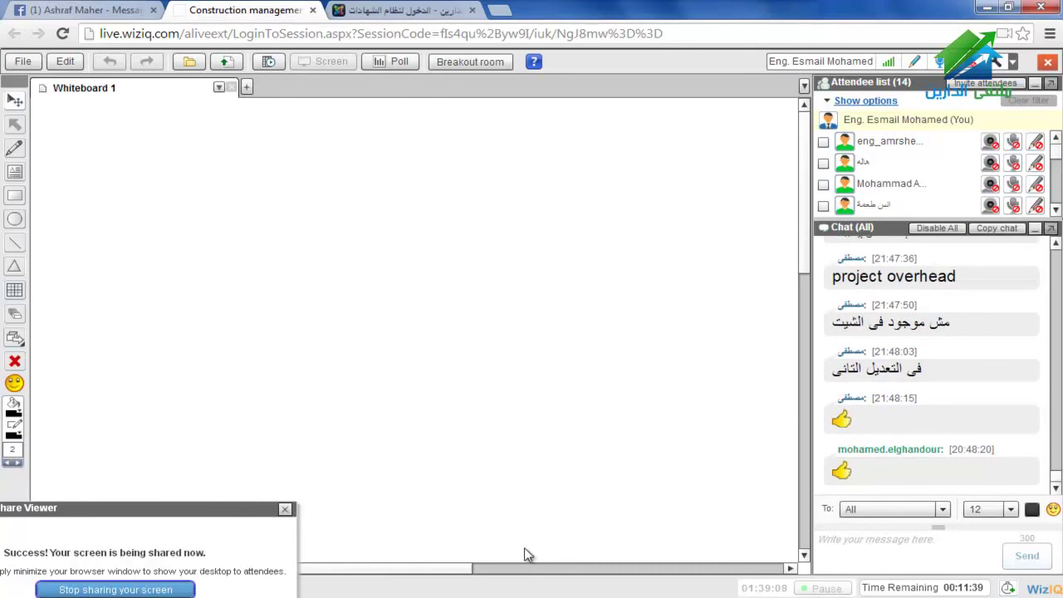
Return to the Excel workbook and review the project overhead cell F626 and the office overhead cell F627 with its comment
key("alt+Tab")
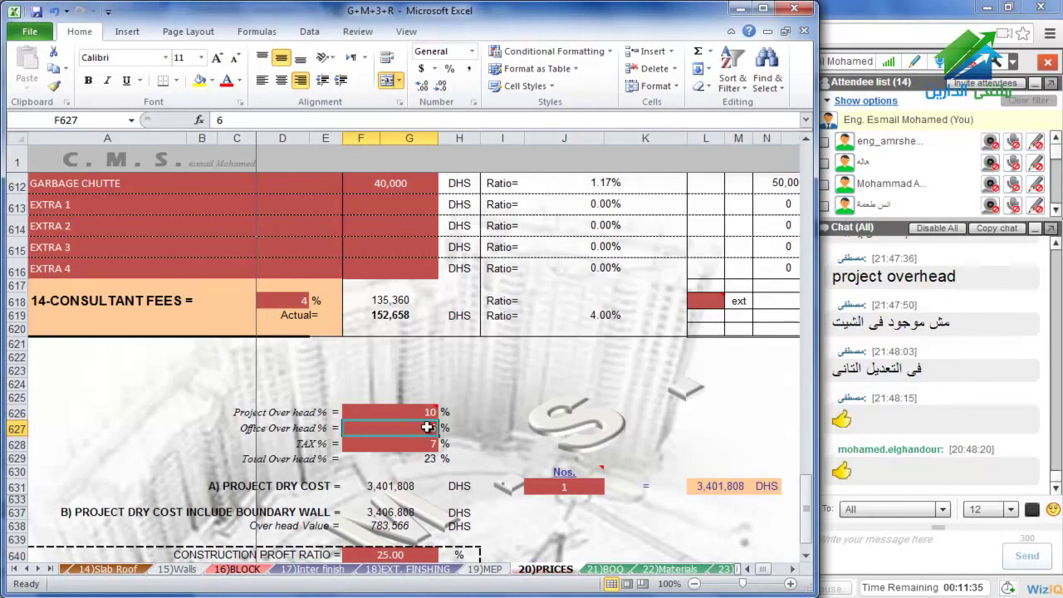
left_click(405, 412)
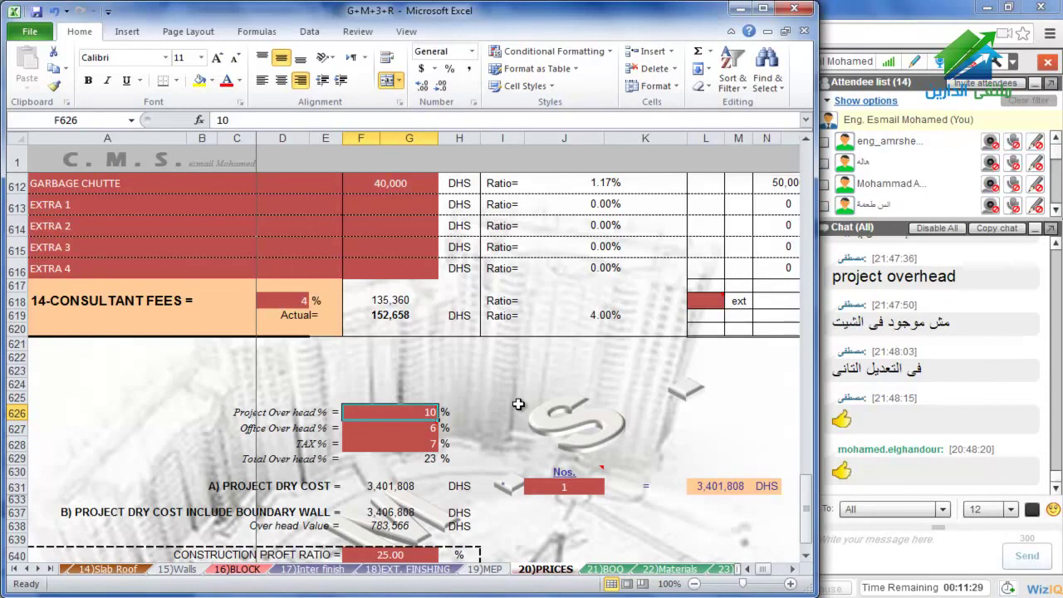
left_click(419, 431)
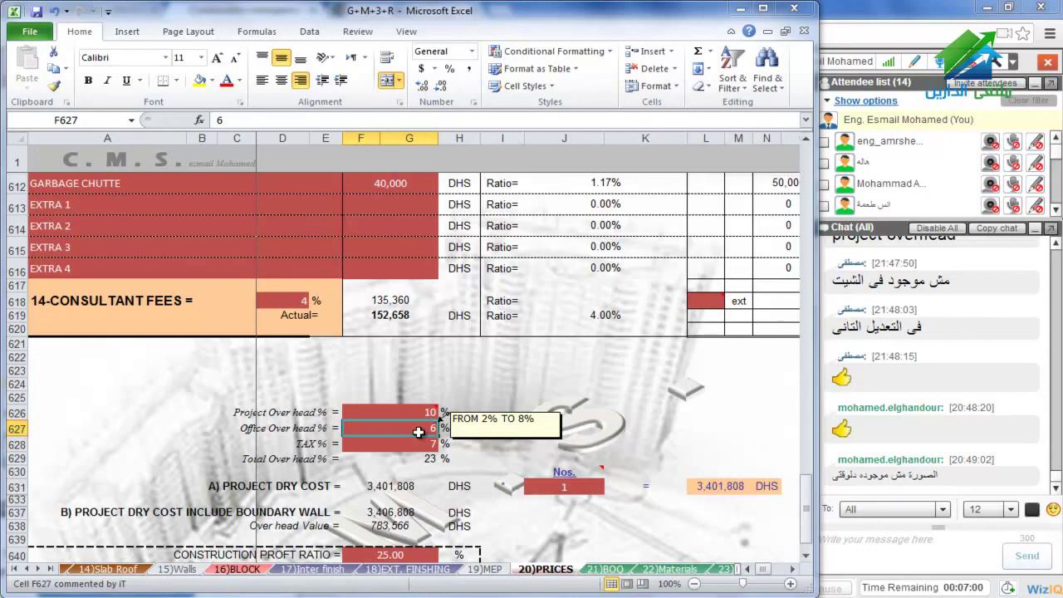
Set the TAX percentage in F628 to 10
key("Down")
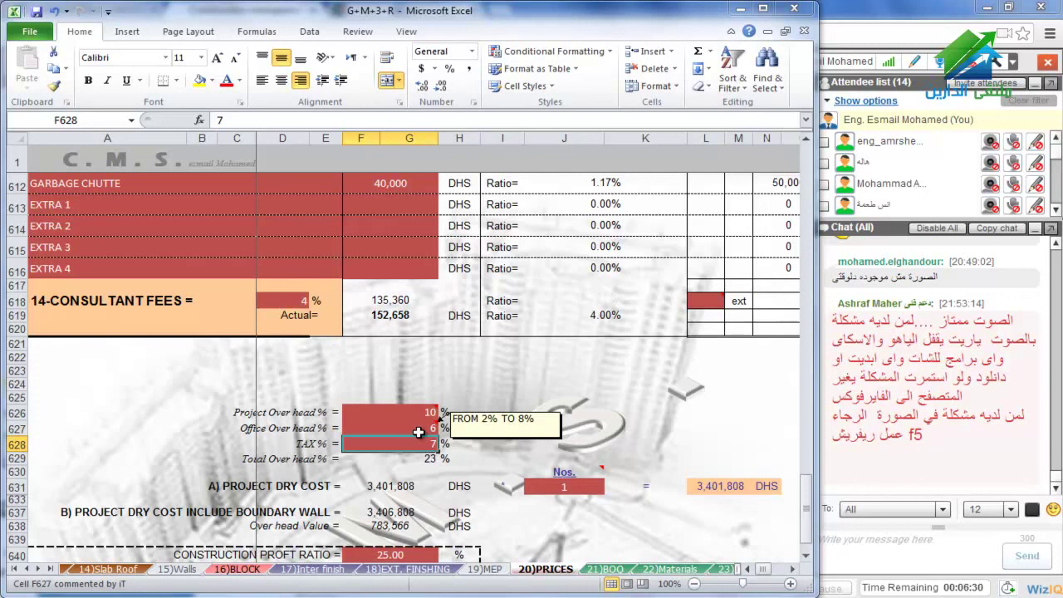
key("Down")
key("Up")
type("10")
key("Return")
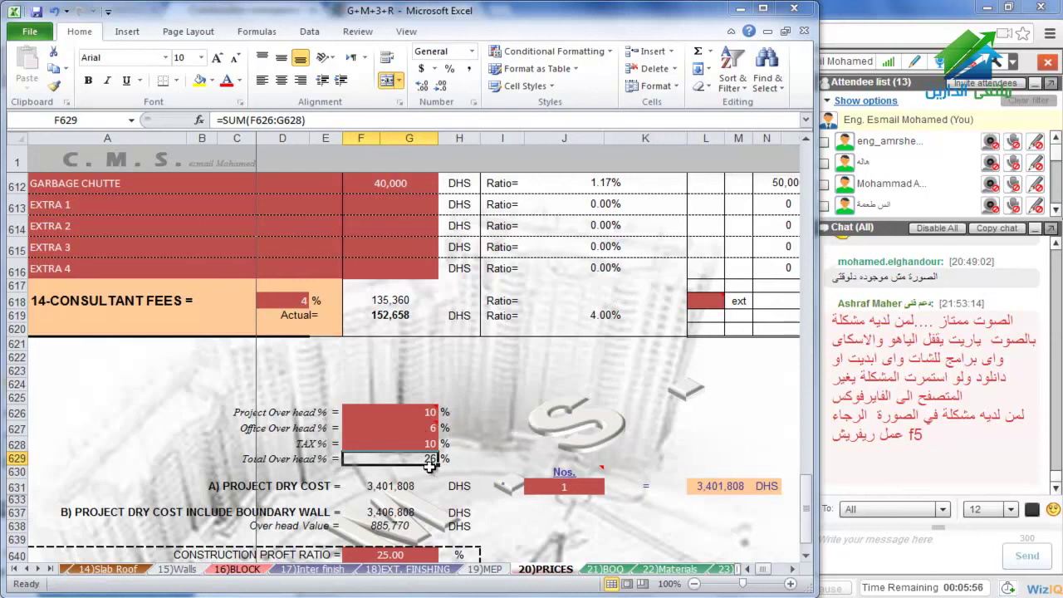
Inspect the formulas for project dry cost in F631 and dry cost including boundary wall in F637
scroll(430, 467, "down", 1)
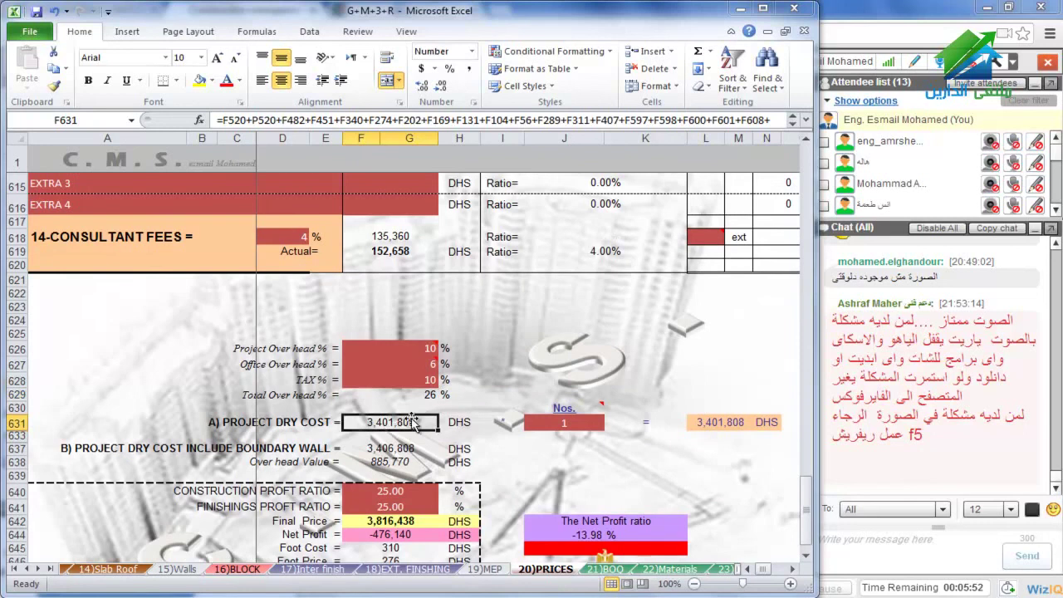
left_click(378, 449)
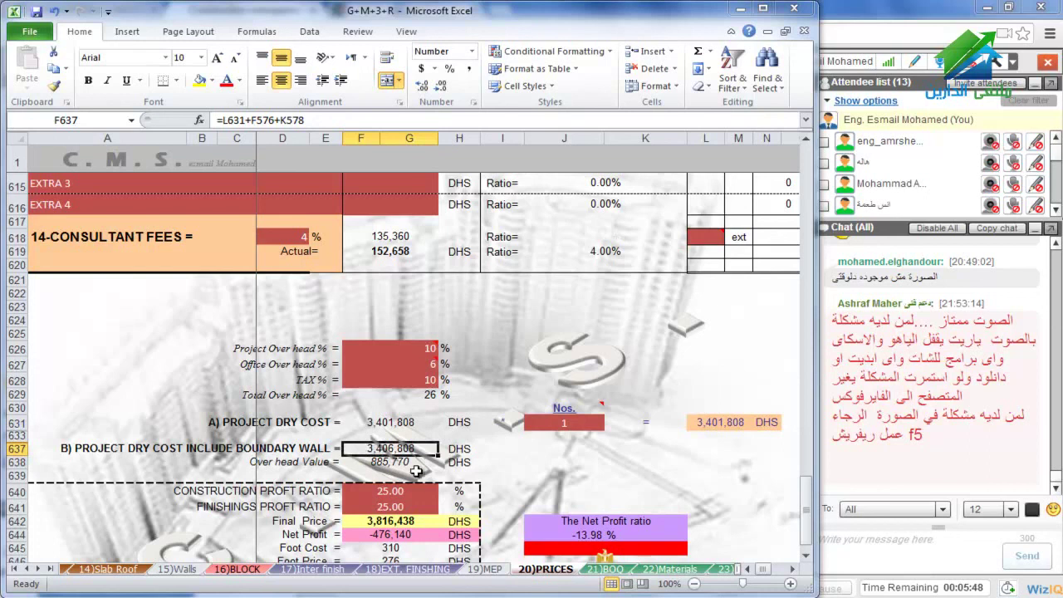
Inspect the Over head Value cell below the project dry costs against the overhead percentages
left_click(381, 466)
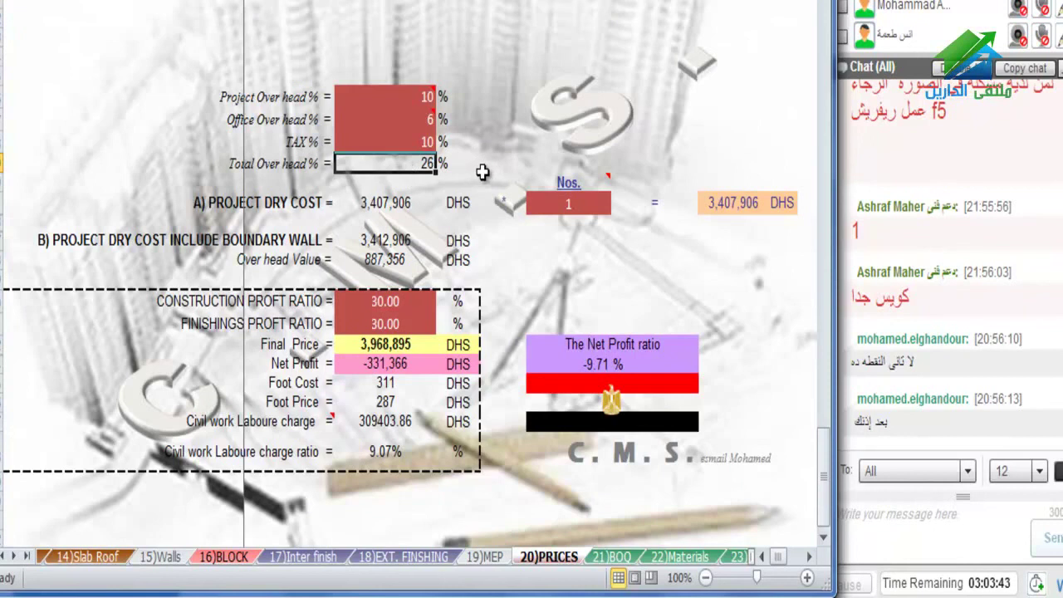
left_click(407, 261)
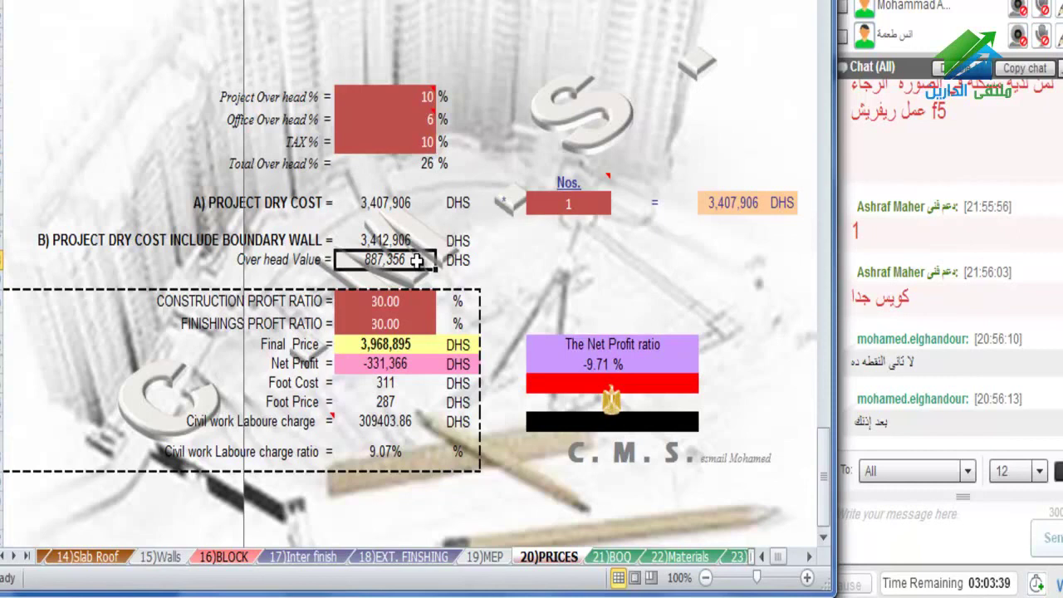
mouse_move(397, 99)
Review the construction and finishings profit ratio cells together with the overhead and dry cost rows above them
left_click(378, 301)
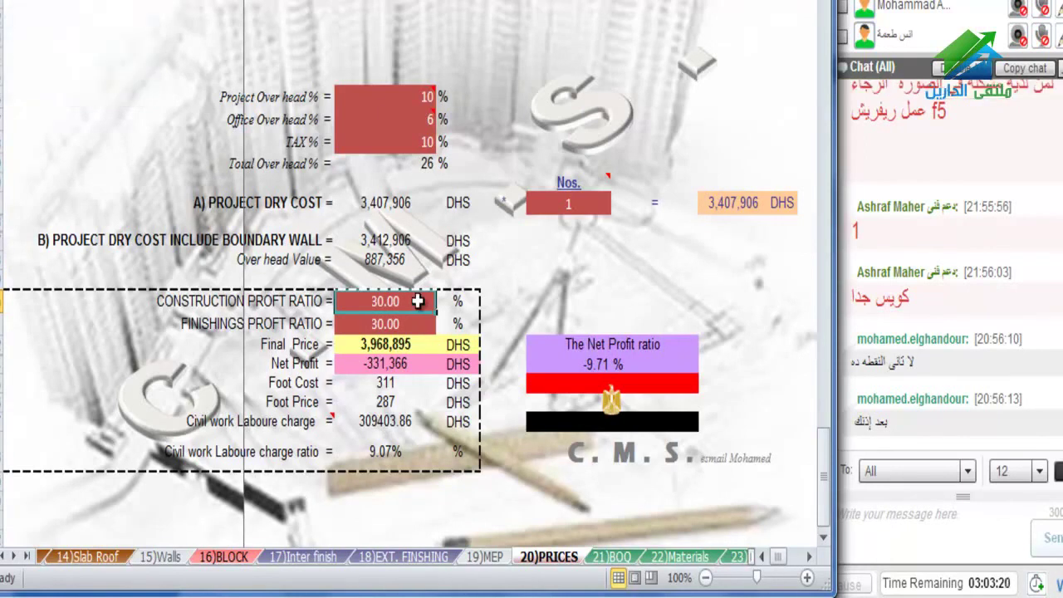
left_click_drag(418, 301, 414, 330)
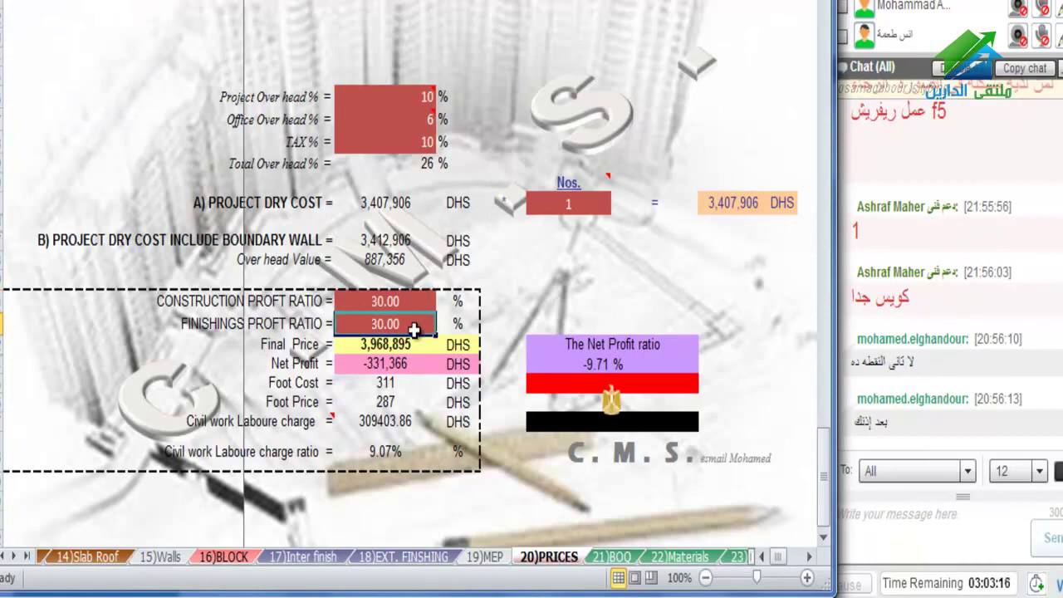
left_click(368, 301)
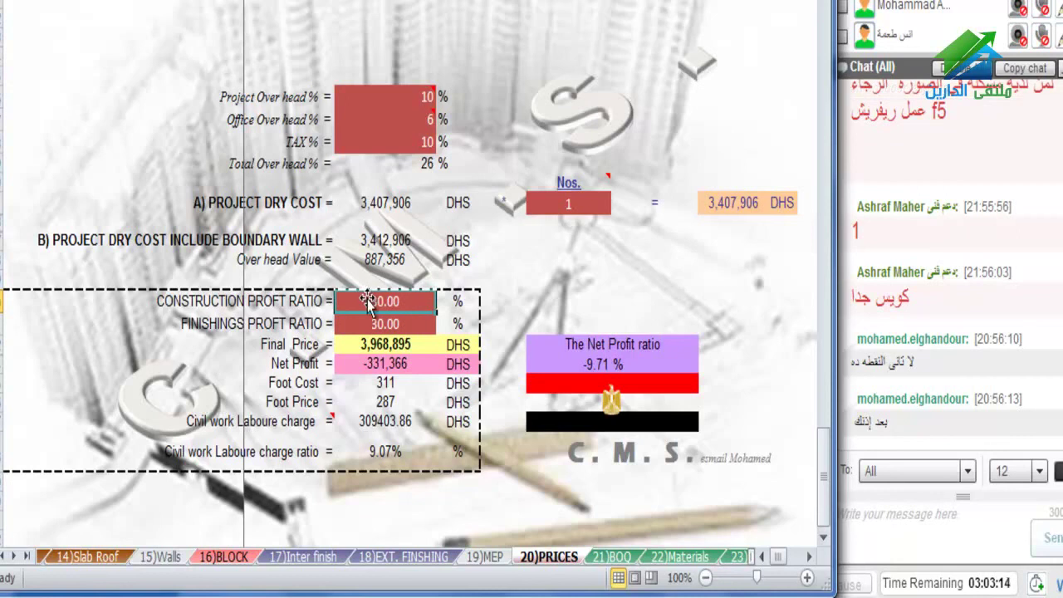
left_click(365, 324)
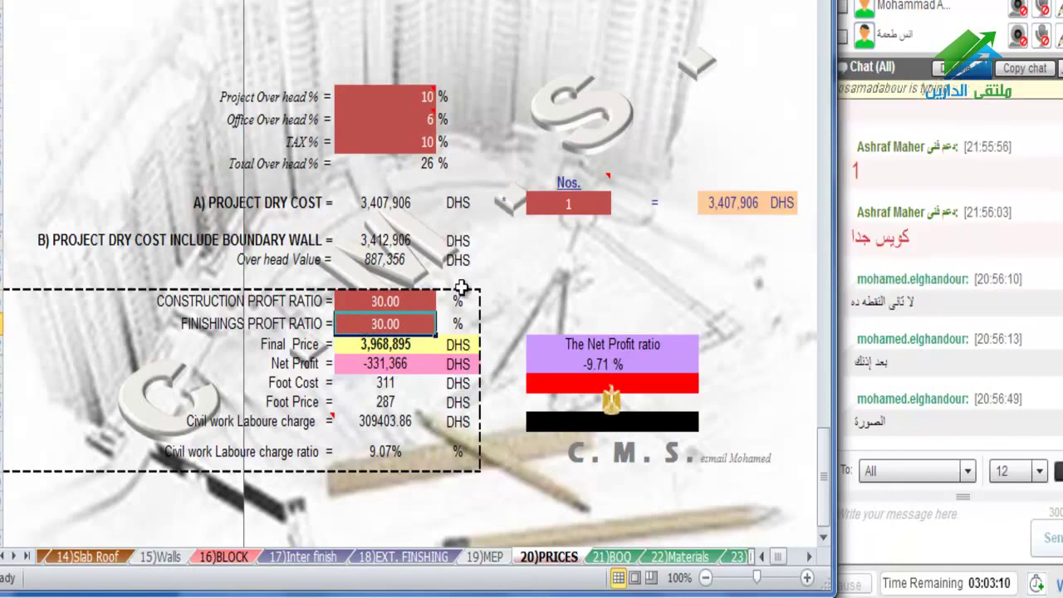
left_click(427, 301)
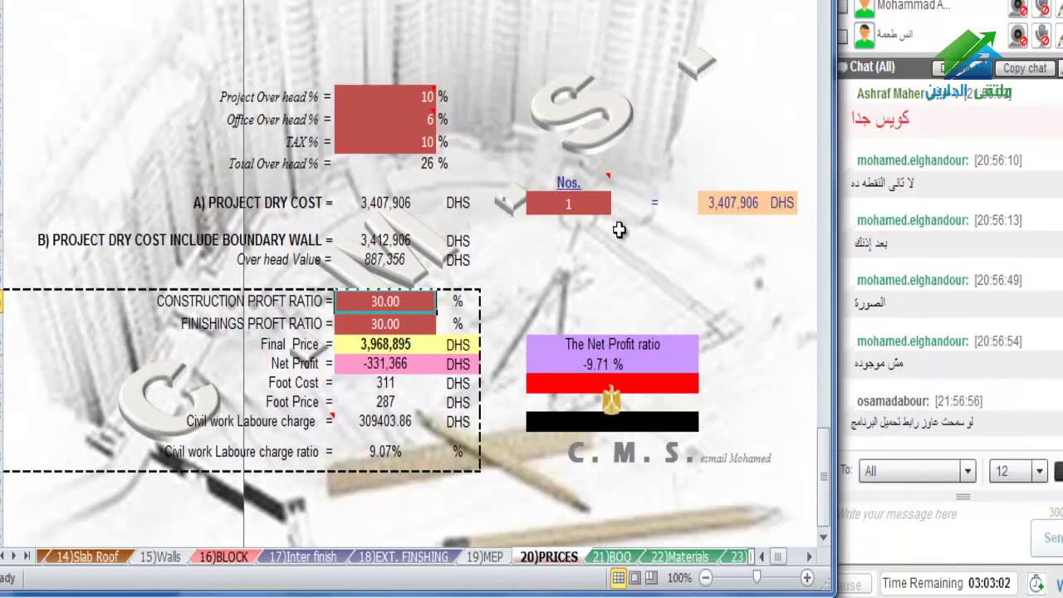
scroll(619, 230, "up", 1)
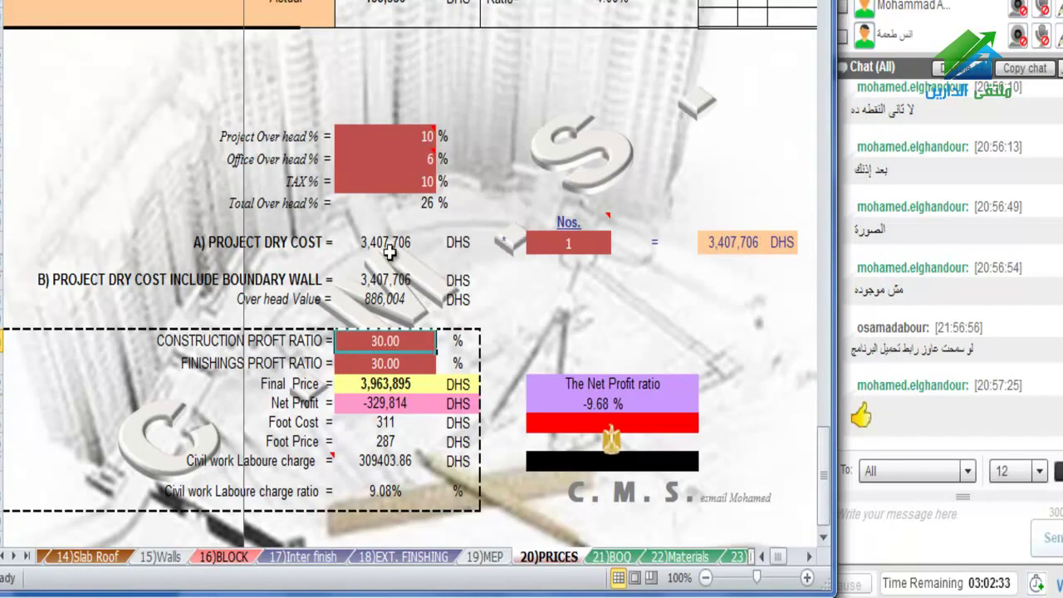
Check the Final Price cell, and set both the construction and finishings profit ratios to 50
left_click(403, 384)
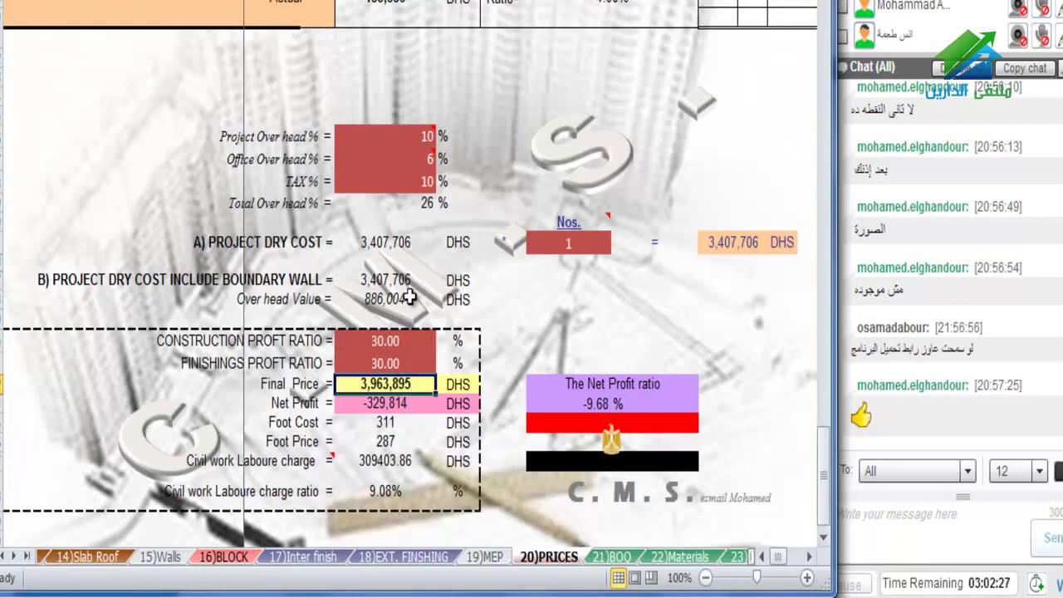
left_click(391, 341)
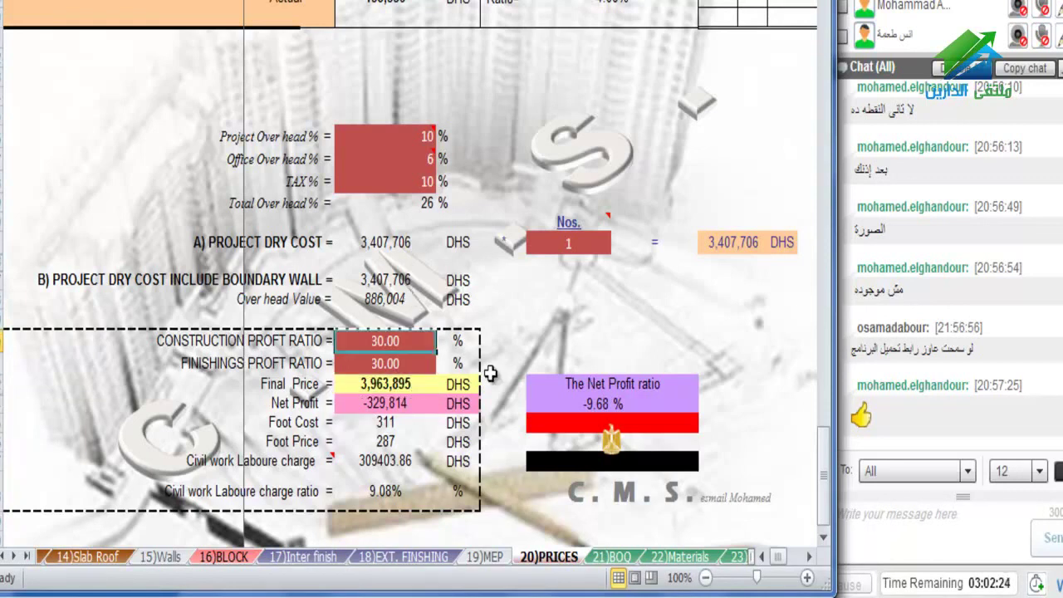
type("50")
key("Return")
type("50")
key("Return")
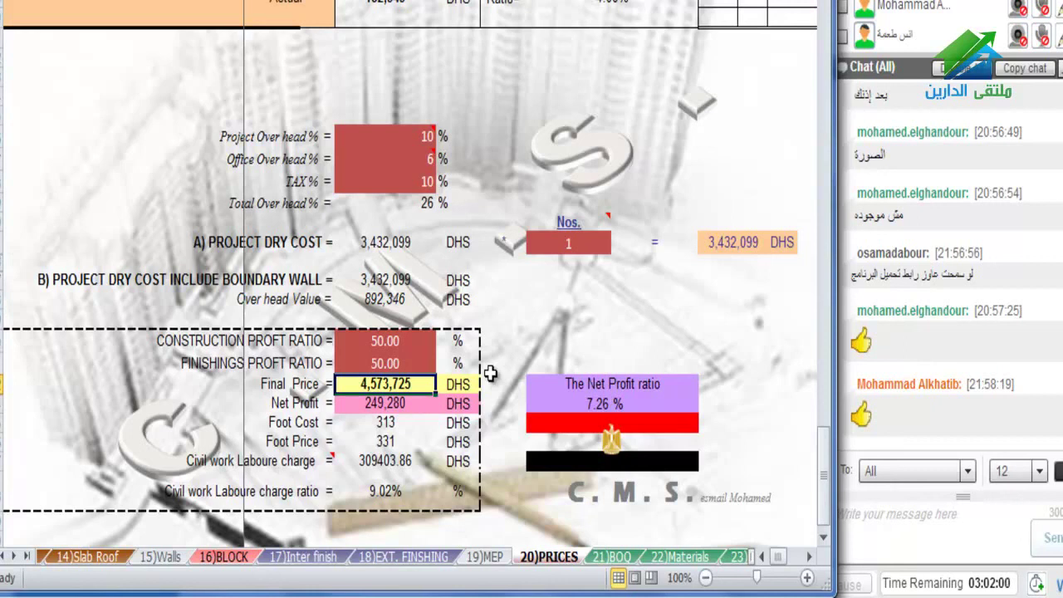
Review the Total Over head %, Over head Value and Net Profit cells
left_click(422, 196)
left_click(417, 298)
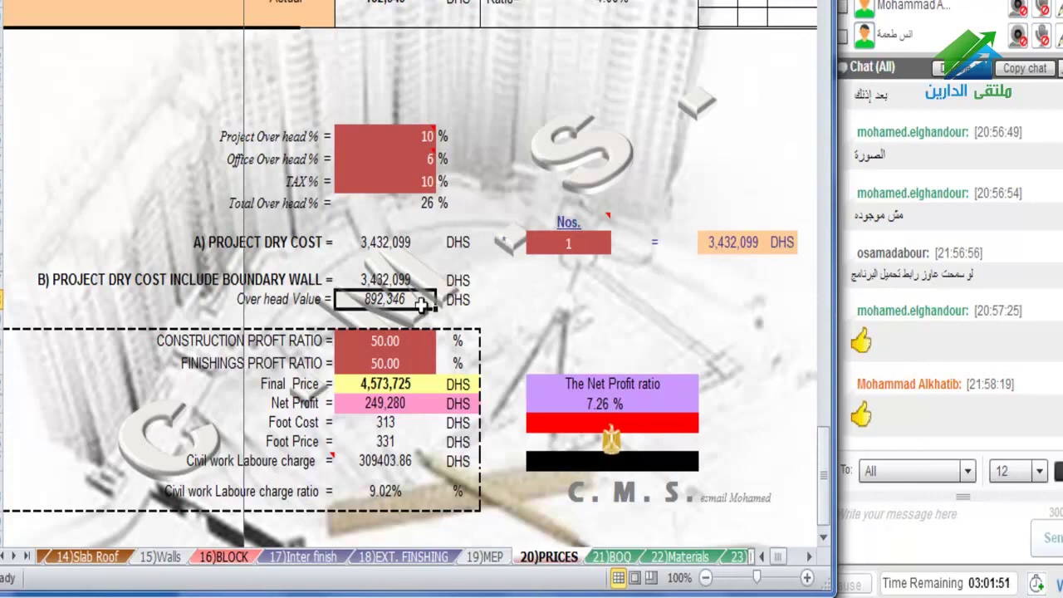
left_click(395, 403)
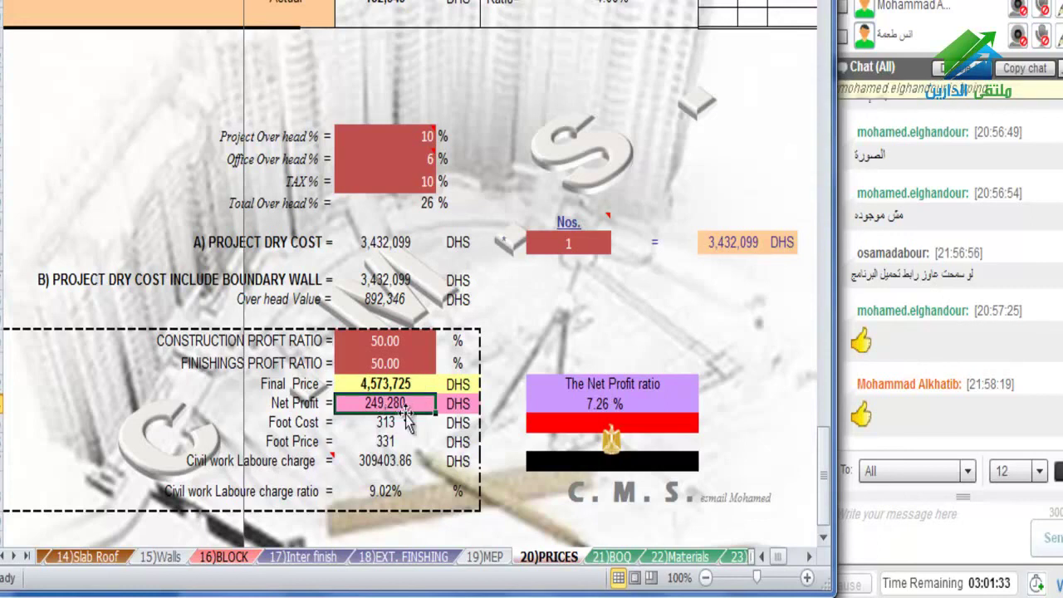
Set both the construction and finishings profit ratios to 40
mouse_move(415, 340)
left_mouse_down()
mouse_move(413, 363)
mouse_move(415, 348)
left_mouse_up()
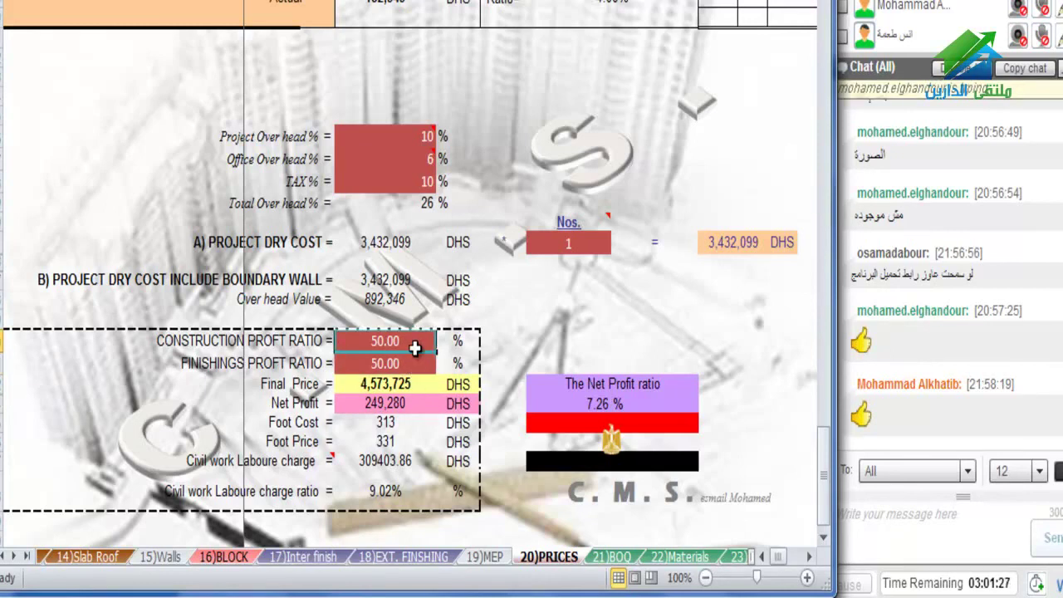
type("40")
key("Return")
type("40")
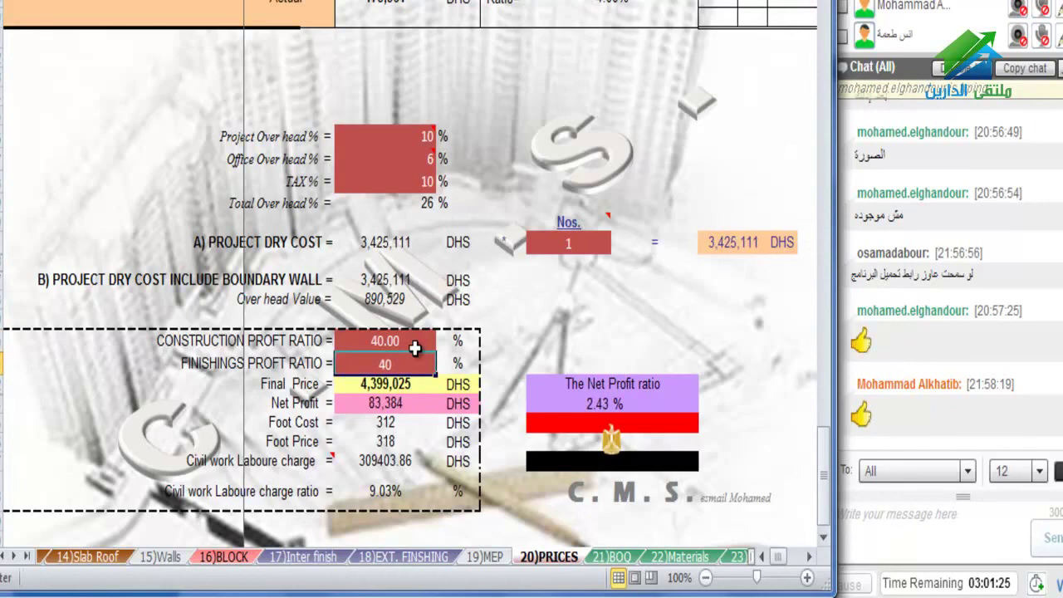
key("Return")
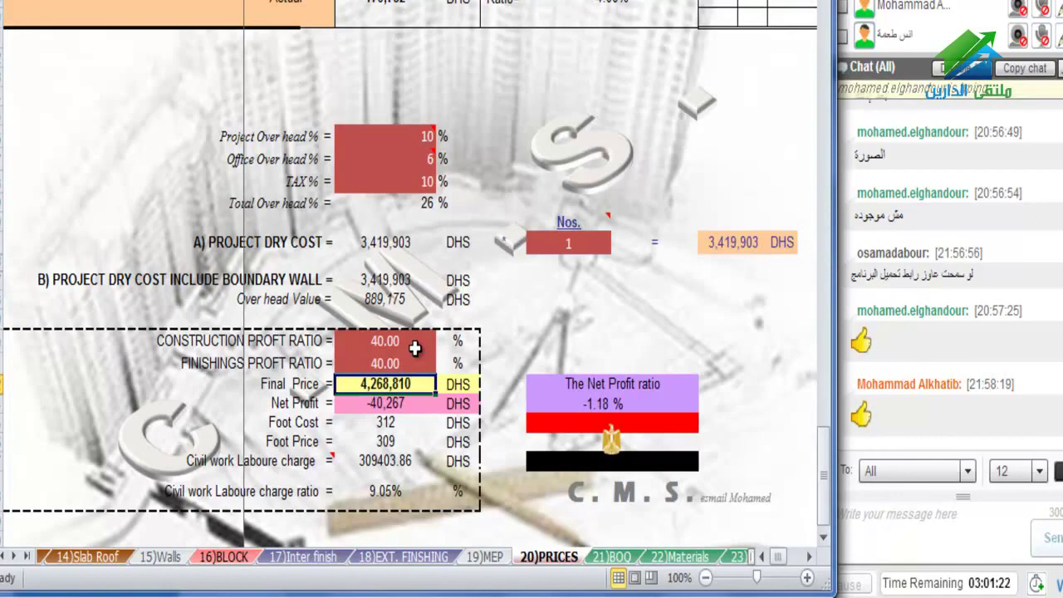
Return both the construction and finishings profit ratios to 50 and check the net profit ratio cell
key("Up")
key("Up")
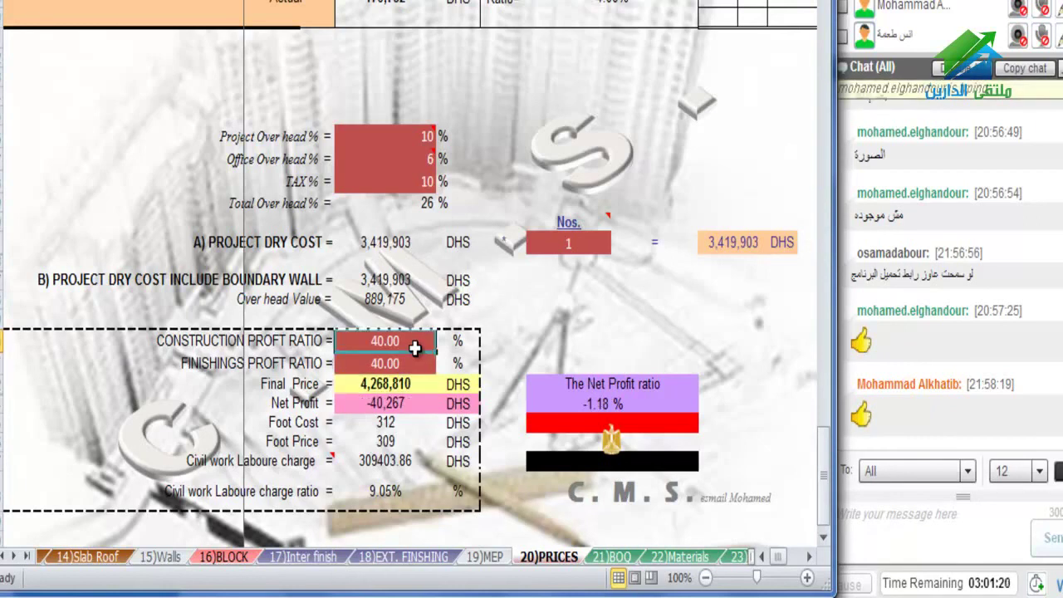
type("50")
key("Return")
type("50")
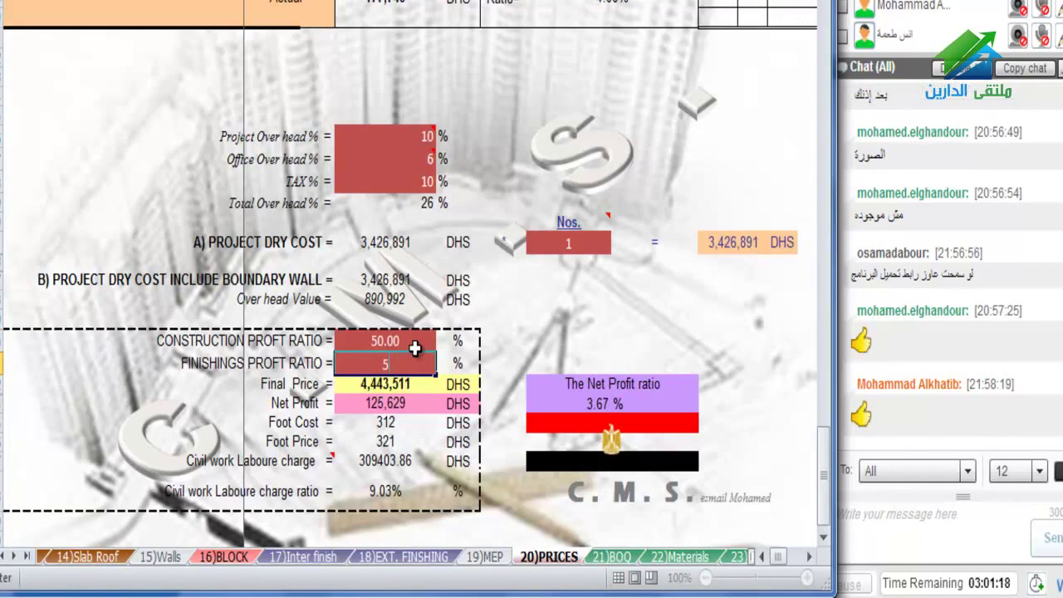
key("Return")
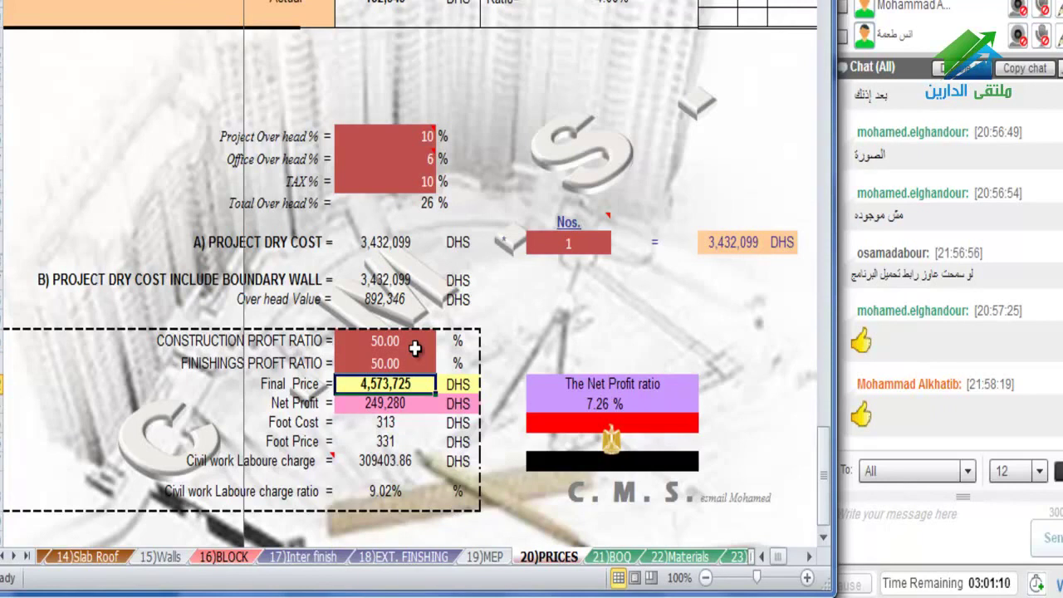
left_click(595, 405)
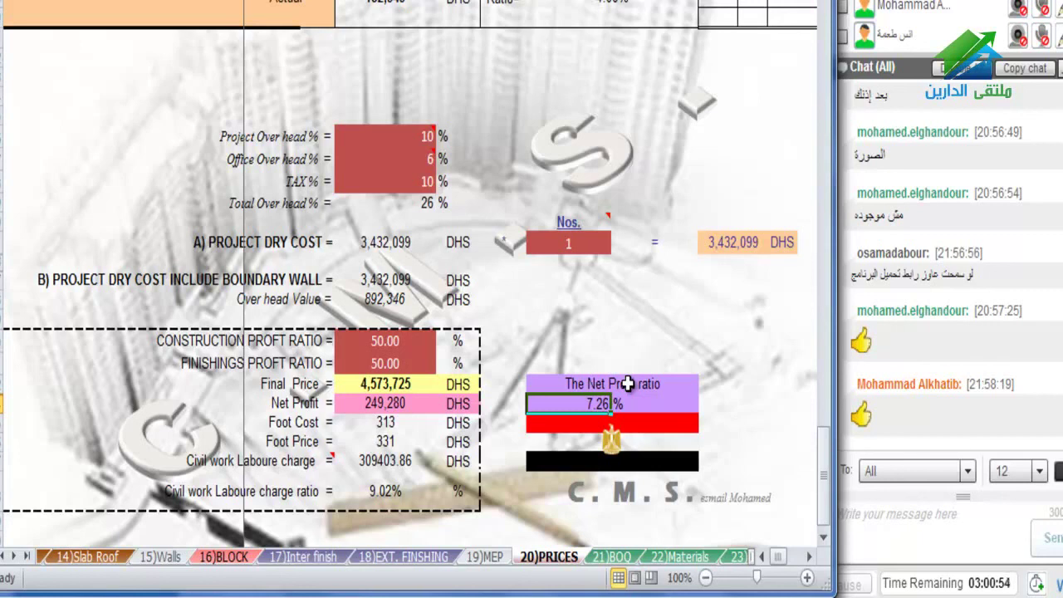
Try a construction profit ratio of 60, and undo the change
left_click(380, 344)
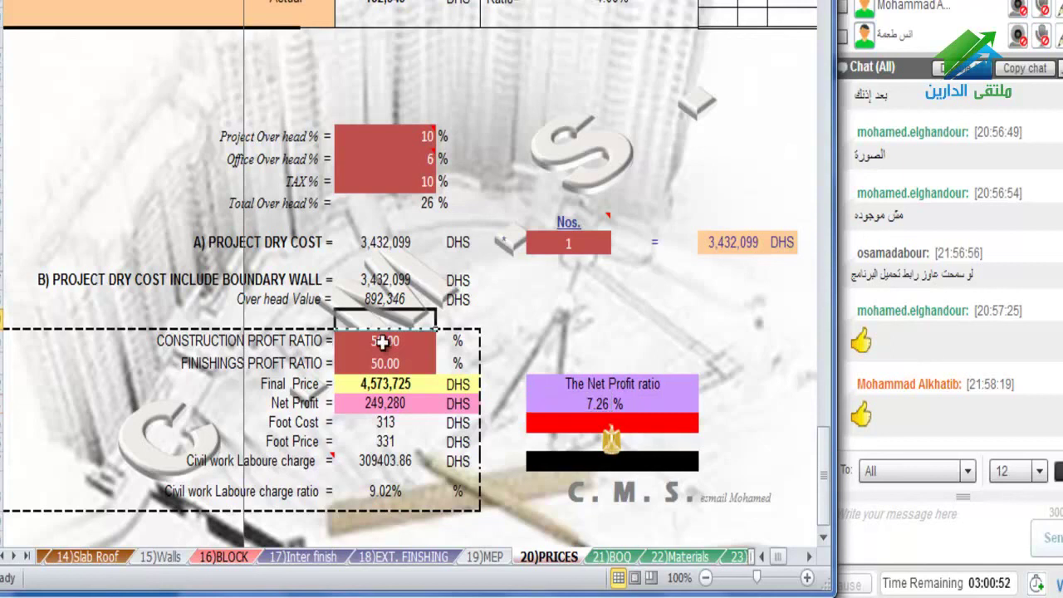
mouse_move(383, 347)
left_mouse_down()
mouse_move(387, 361)
mouse_move(389, 348)
left_mouse_up()
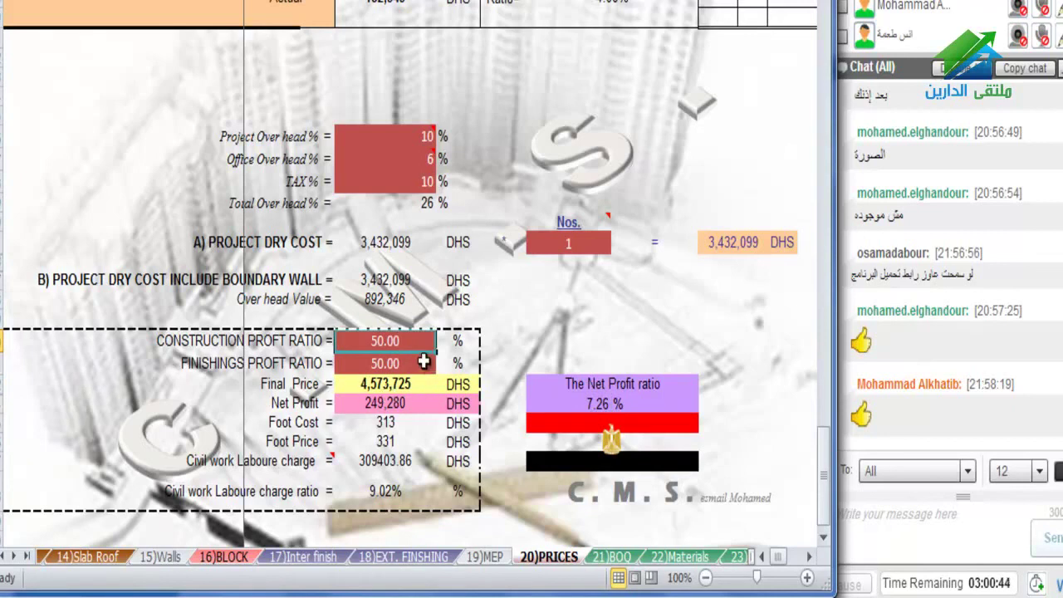
type("60")
key("Return")
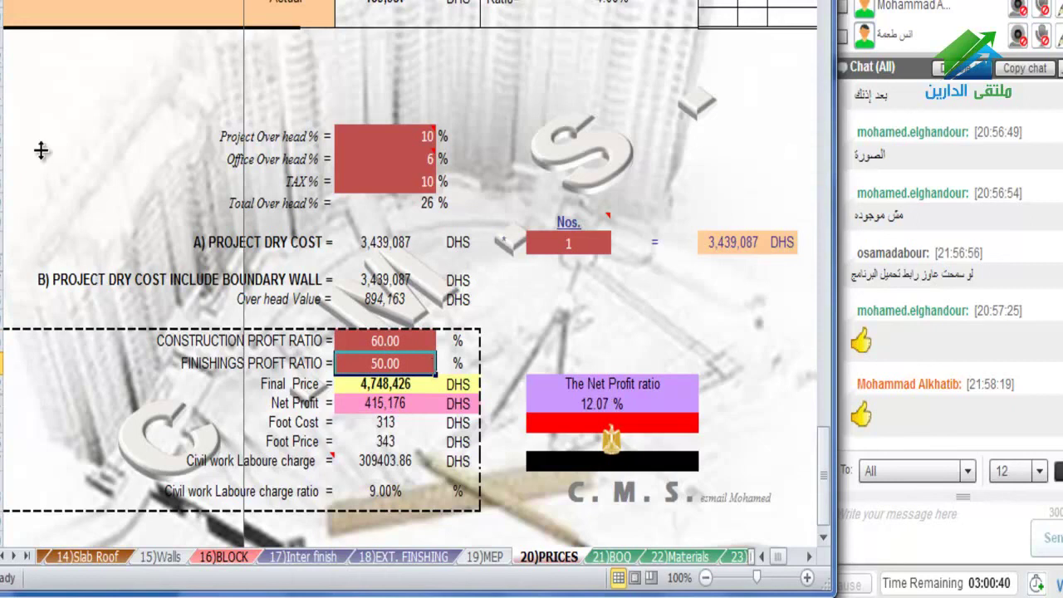
left_click(397, 342)
key("ctrl+z")
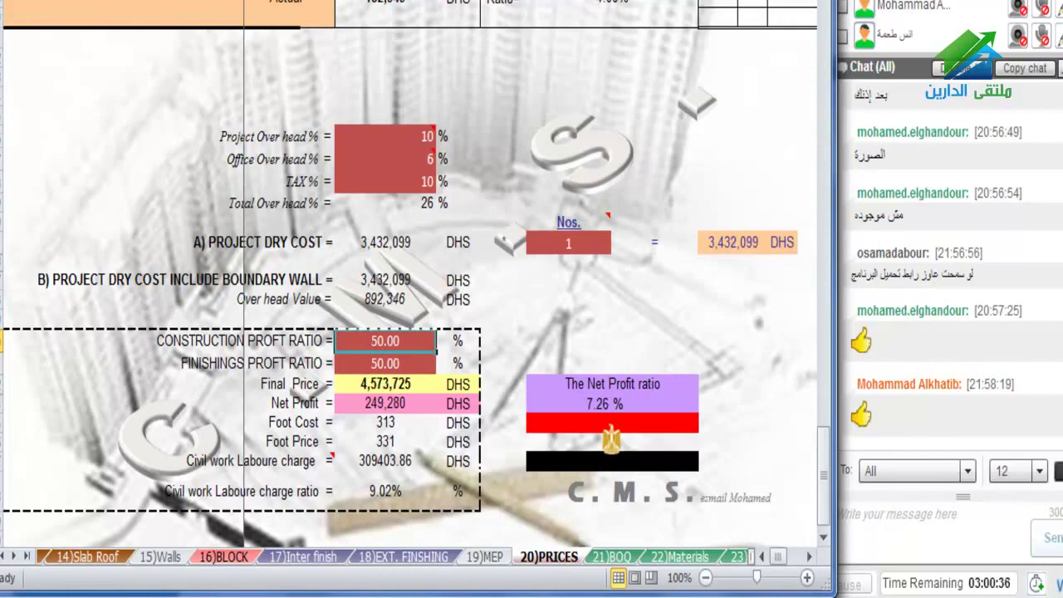
Check the R.C.C. for Tie Beams amount on the 21)BOQ sheet, and set the construction profit ratio on 20)PRICES to 60
left_click(611, 557)
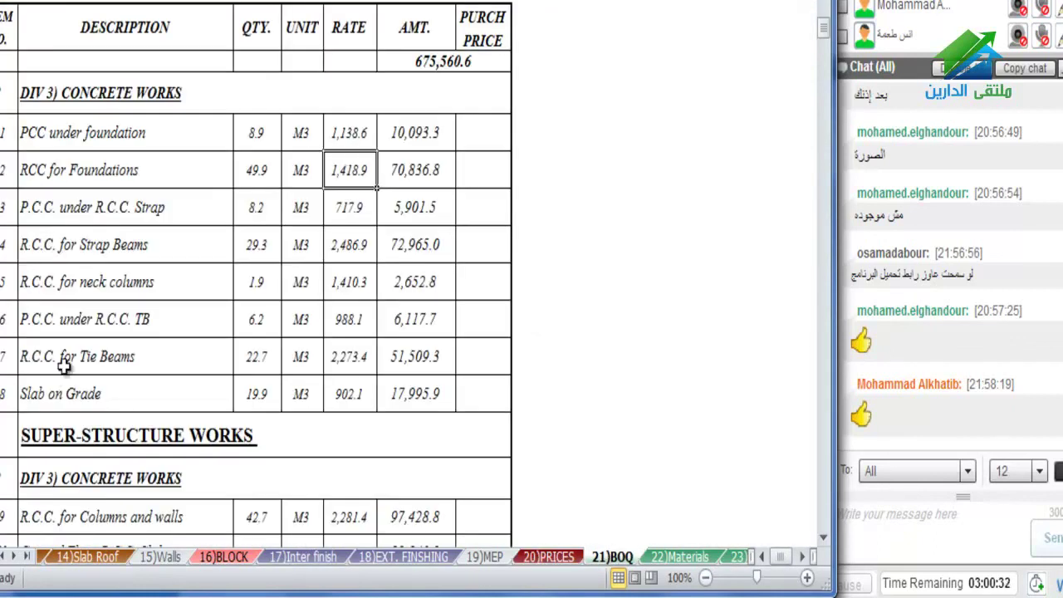
left_click(415, 358)
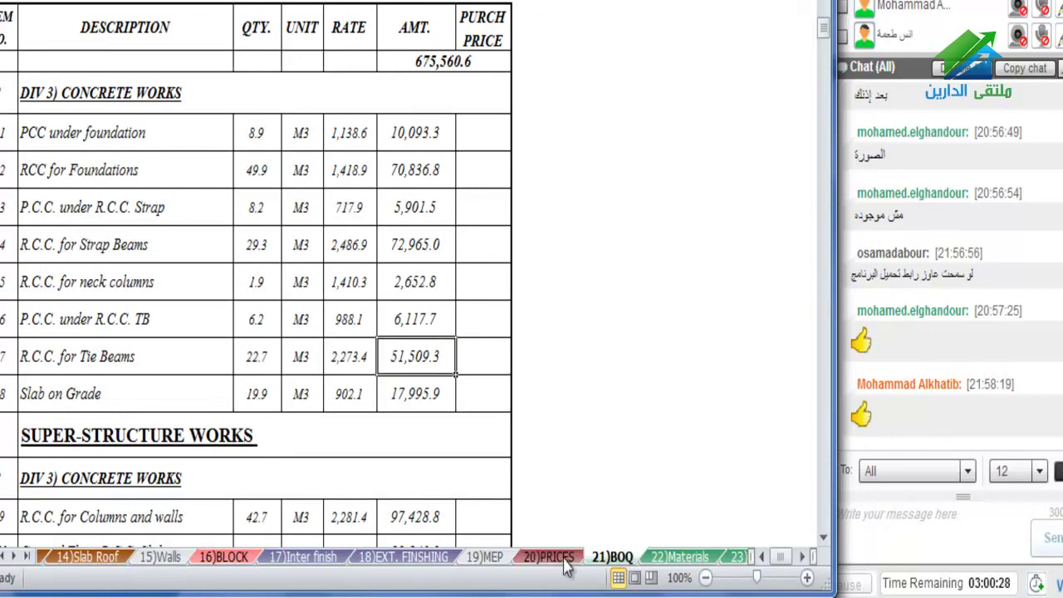
left_click(548, 557)
type("60")
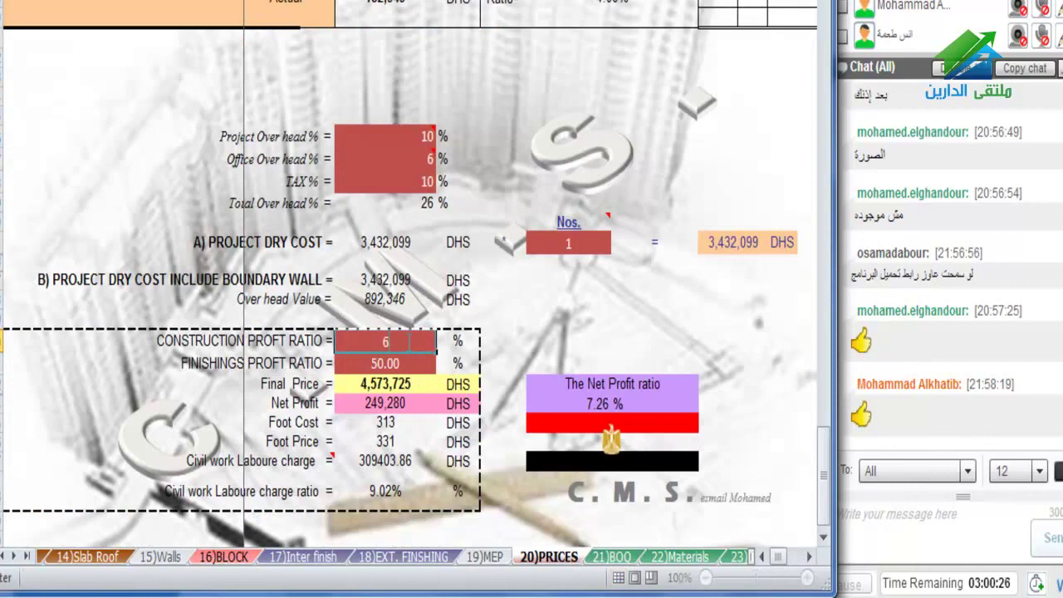
key("Return")
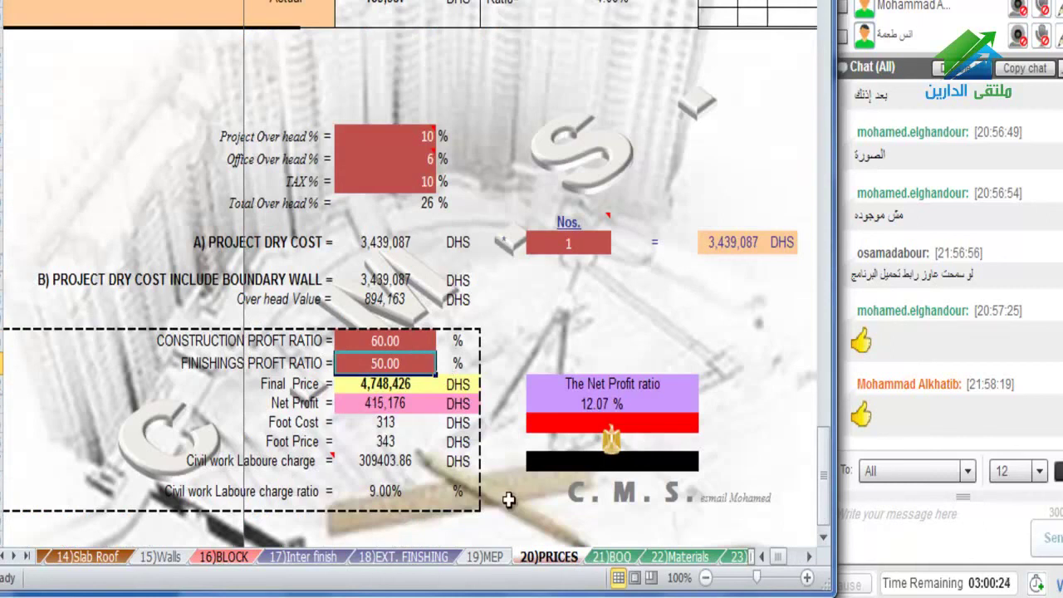
Review the recalculated concrete rates and amounts on the 21)BOQ sheet, and set the construction profit ratio on 20)PRICES back to 50
left_click(612, 557)
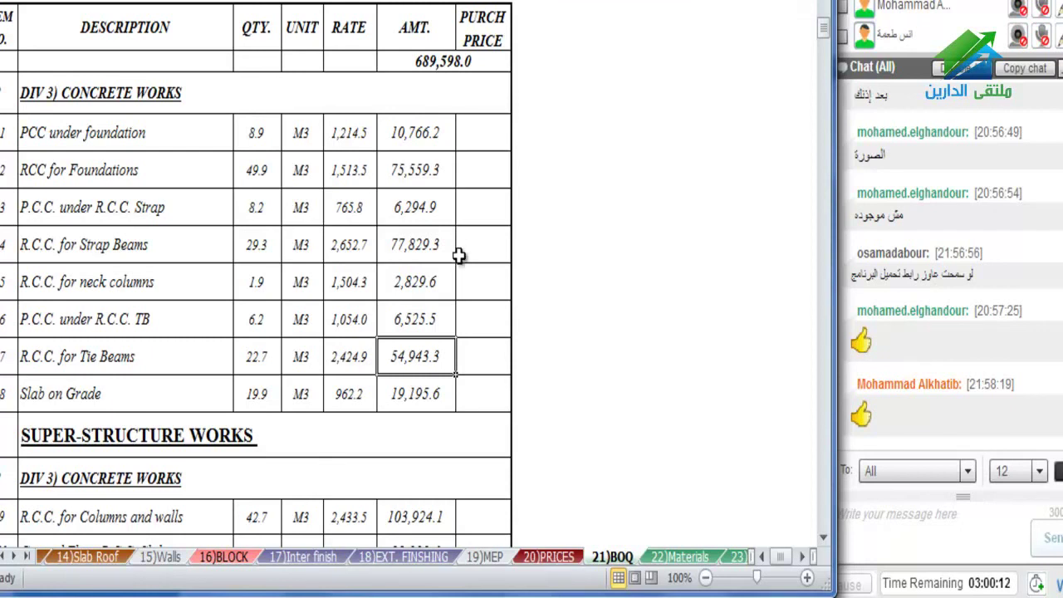
left_click(552, 557)
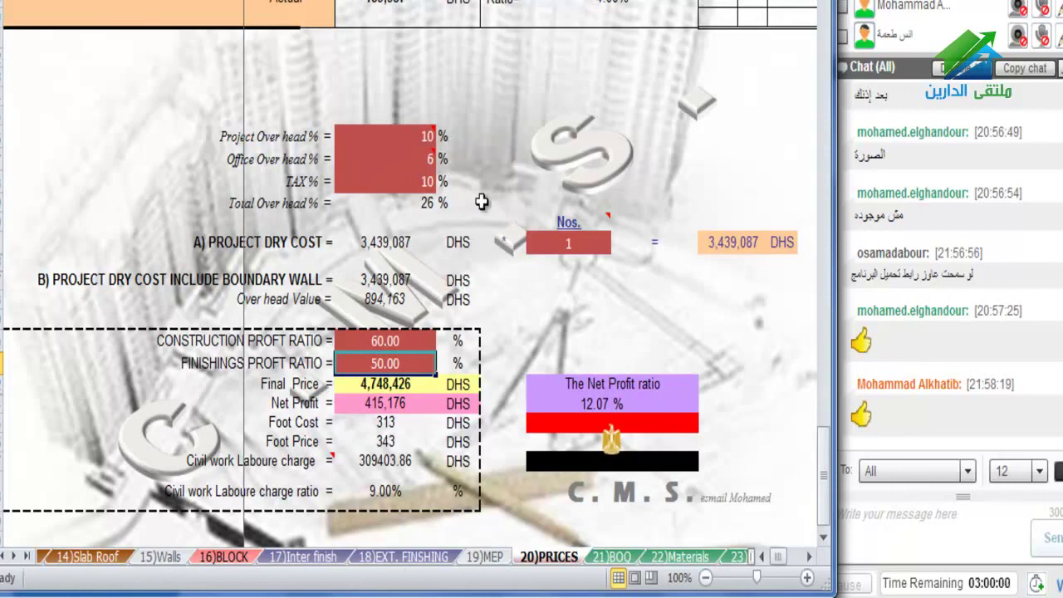
left_click(385, 341)
type("50")
key("Return")
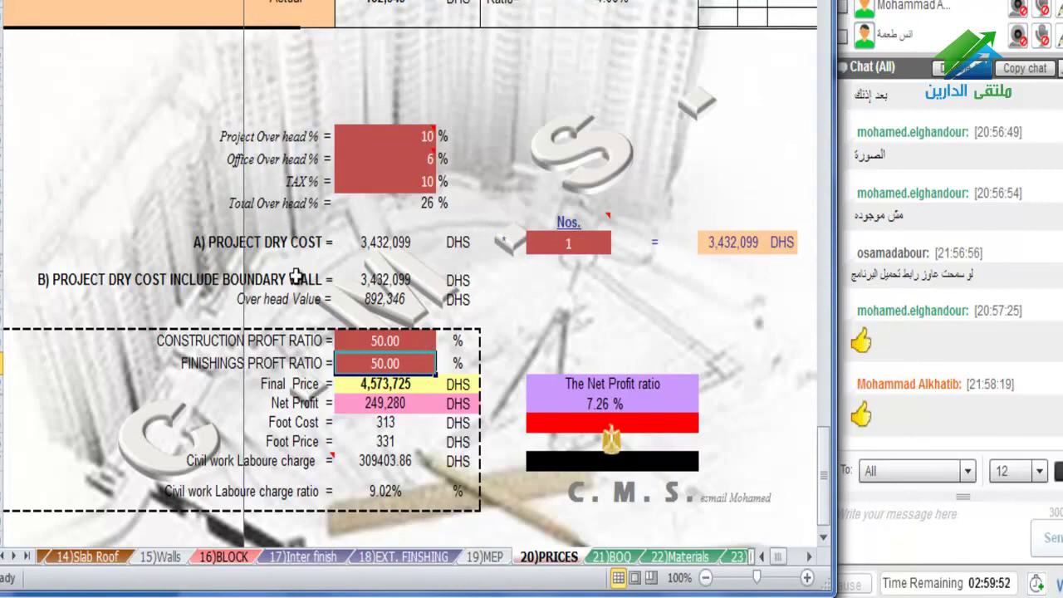
Clear the TAX percentage in the overhead block
left_click(336, 187)
key("Delete")
key("Return")
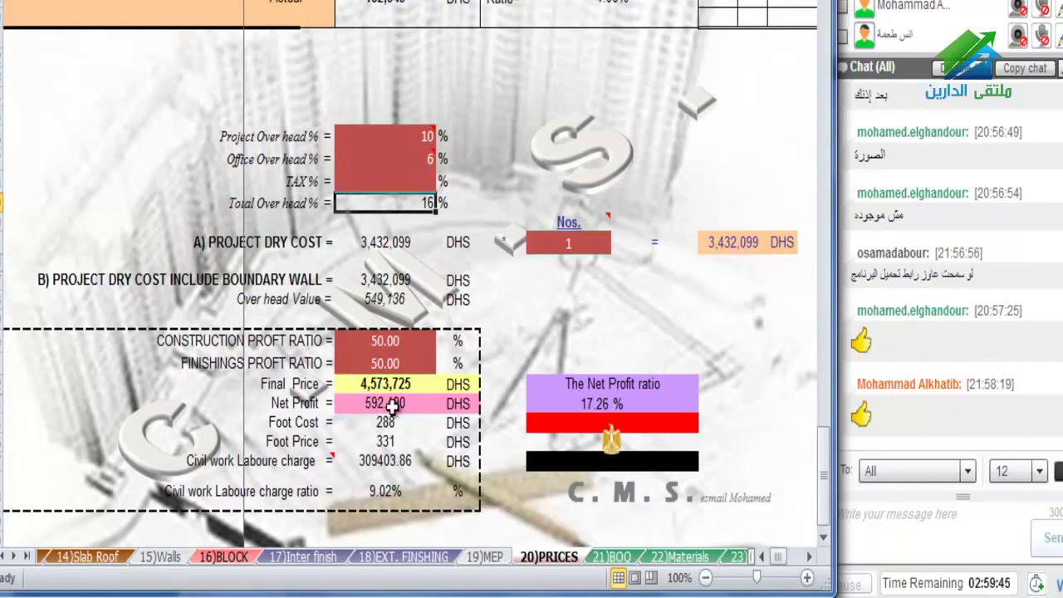
Set both the construction and finishings profit ratios to 35
left_click(428, 341)
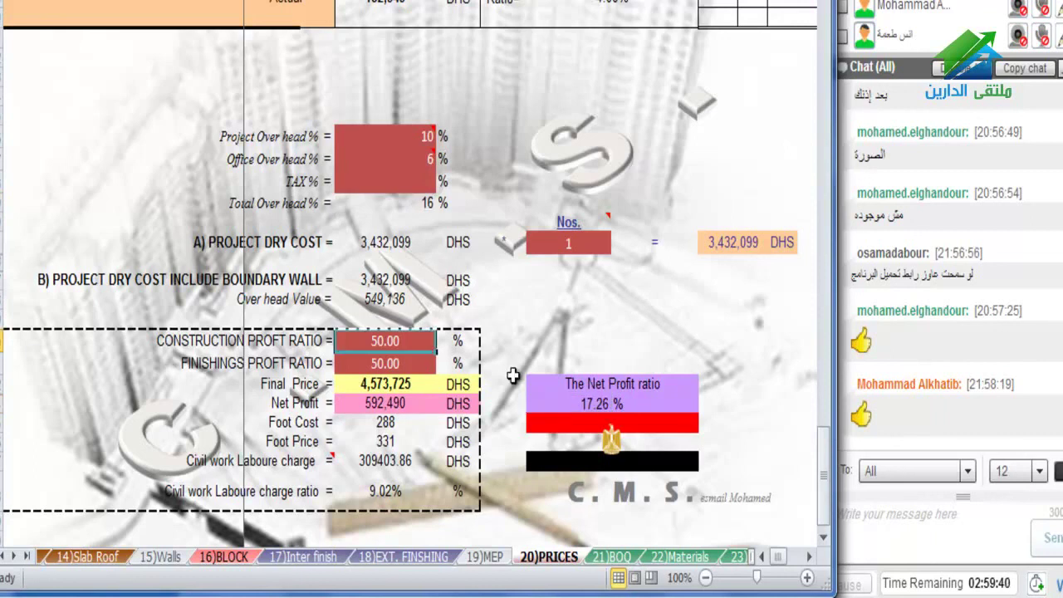
type("35")
key("Return")
type("35")
key("Return")
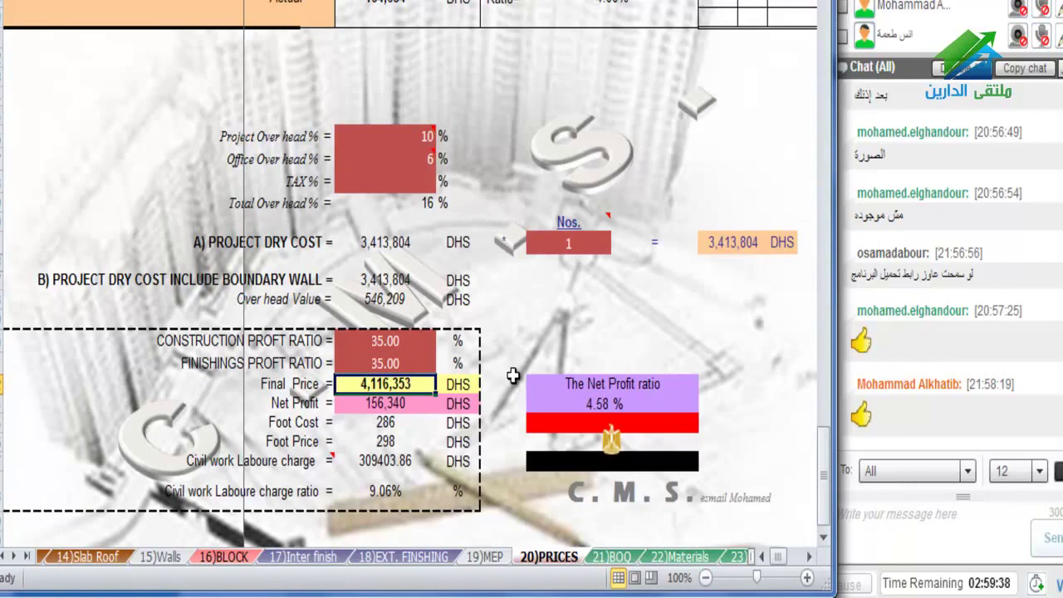
key("Up")
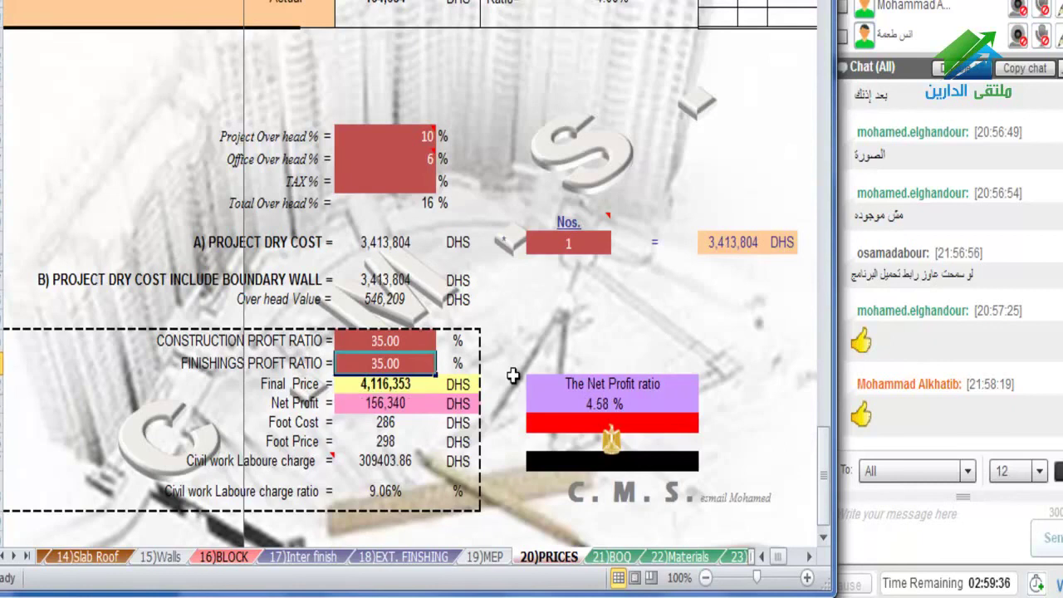
Review the concrete works rates on the 21)BOQ sheet and the net profit ratio on the 20)PRICES sheet
left_click(612, 557)
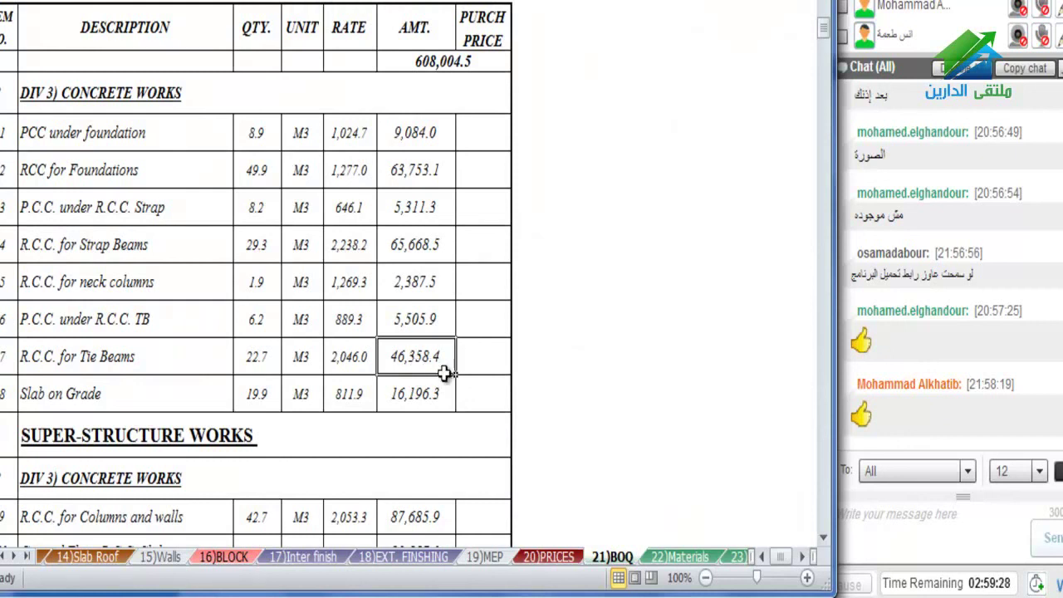
left_click(541, 562)
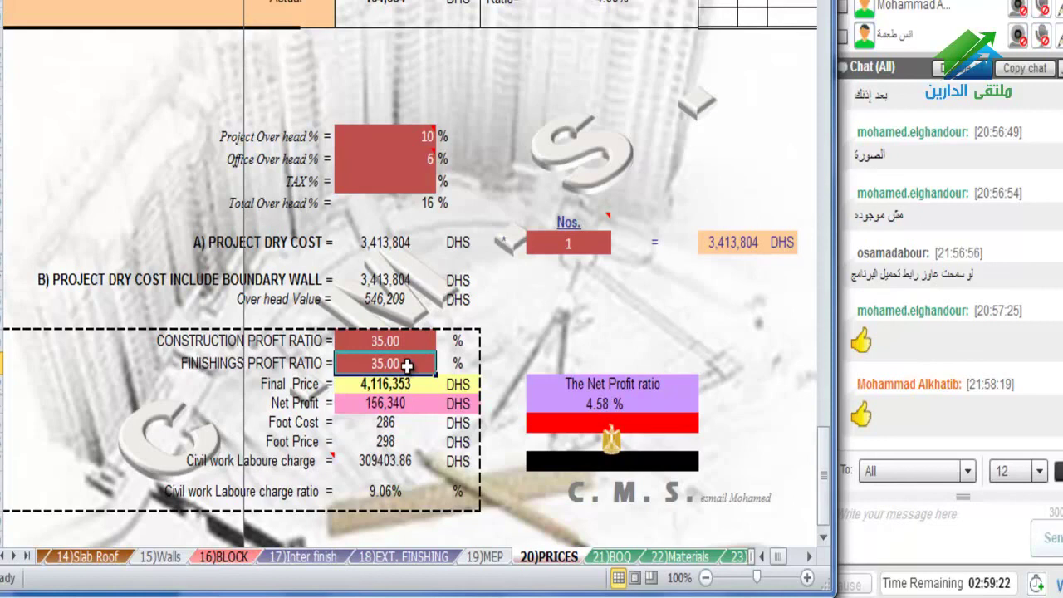
left_click(610, 404)
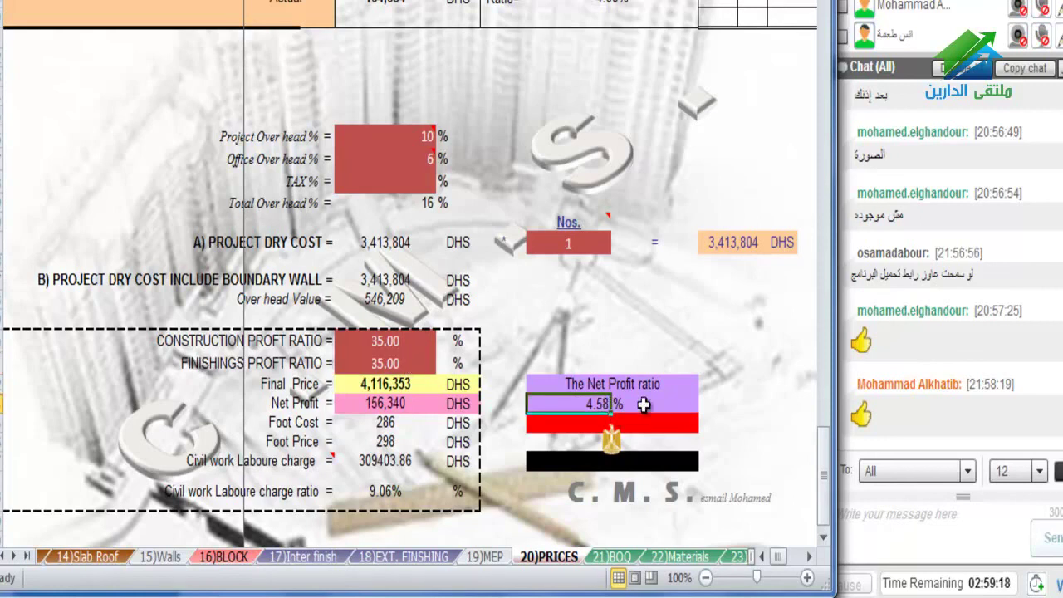